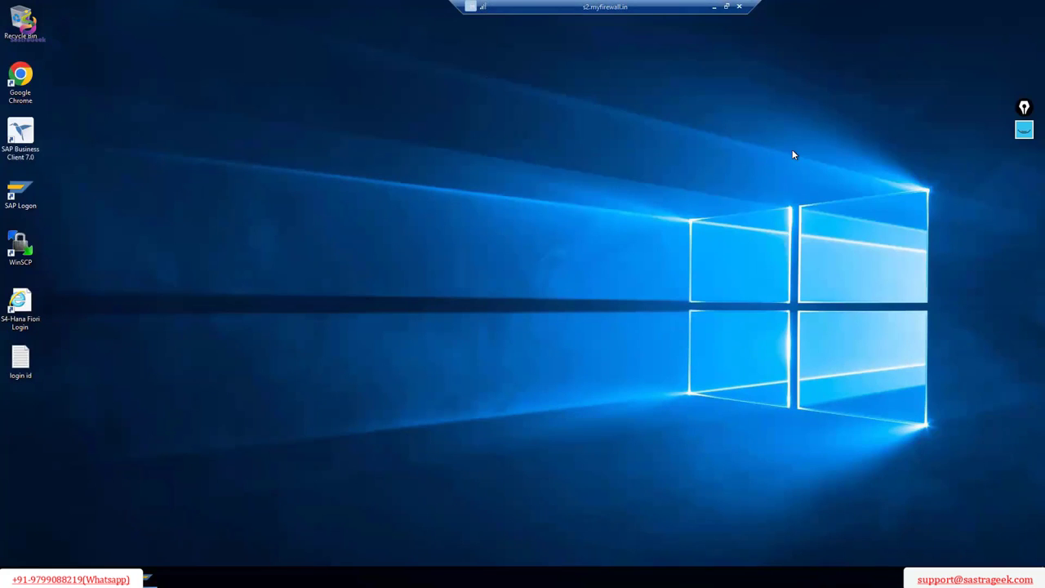
Step: Open SAP Logon and widen the Name column so the S4-Hana-2021 connection name is fully readable
left_click(25, 204)
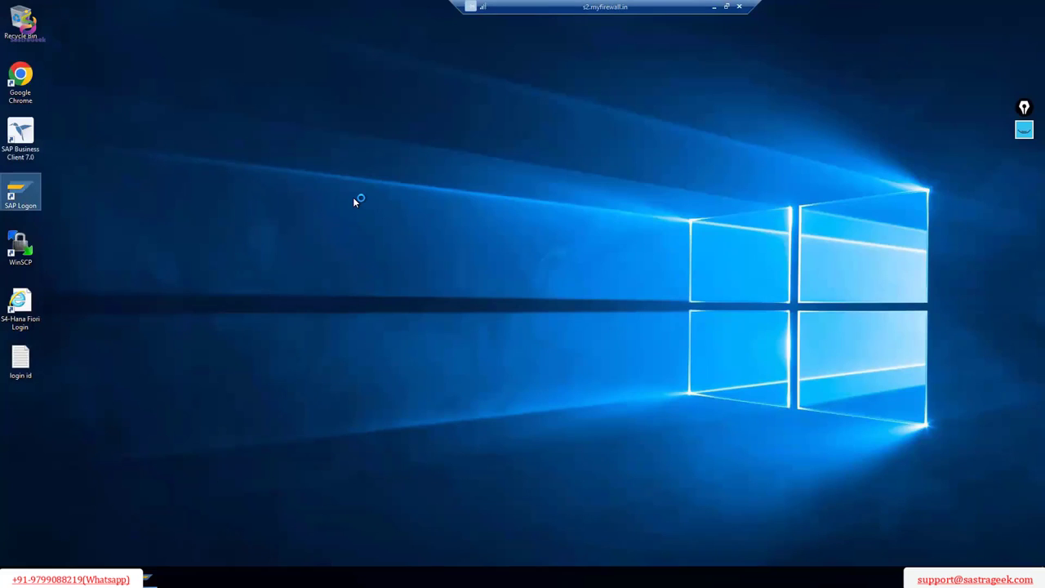
double_click(29, 206)
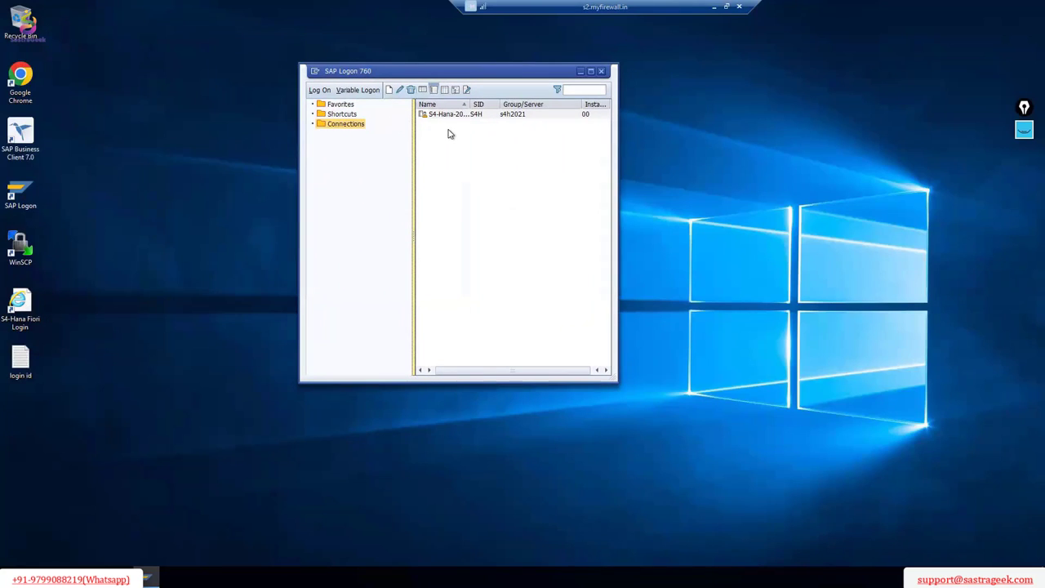
left_click(487, 114)
left_click_drag(487, 114, 520, 114)
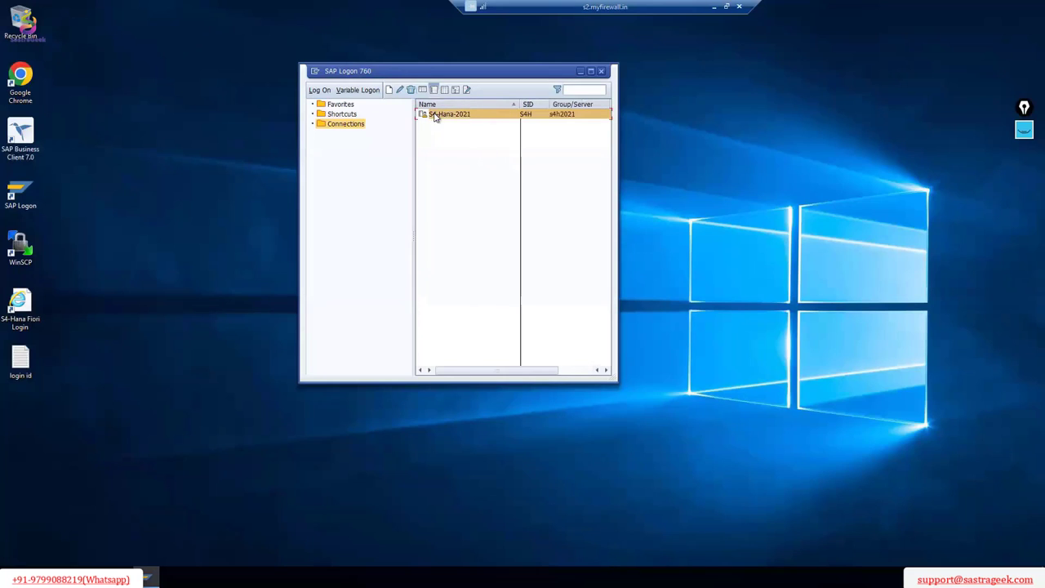
Step: Examine the Theme Settings, Font Settings and Visualization 1 pages in the SAP GUI options, and close the dialog without changes
left_click(316, 73)
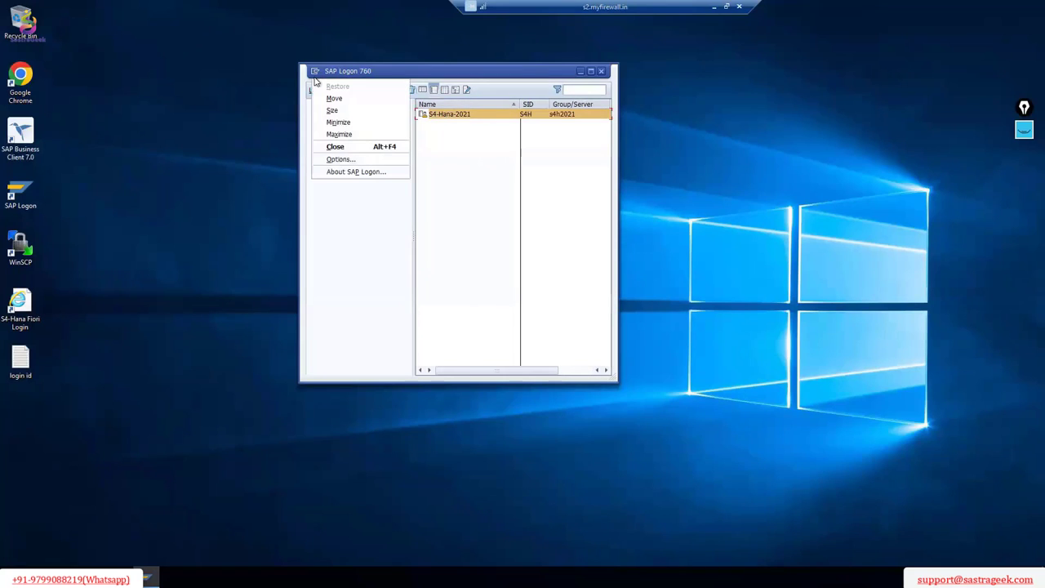
left_click(343, 161)
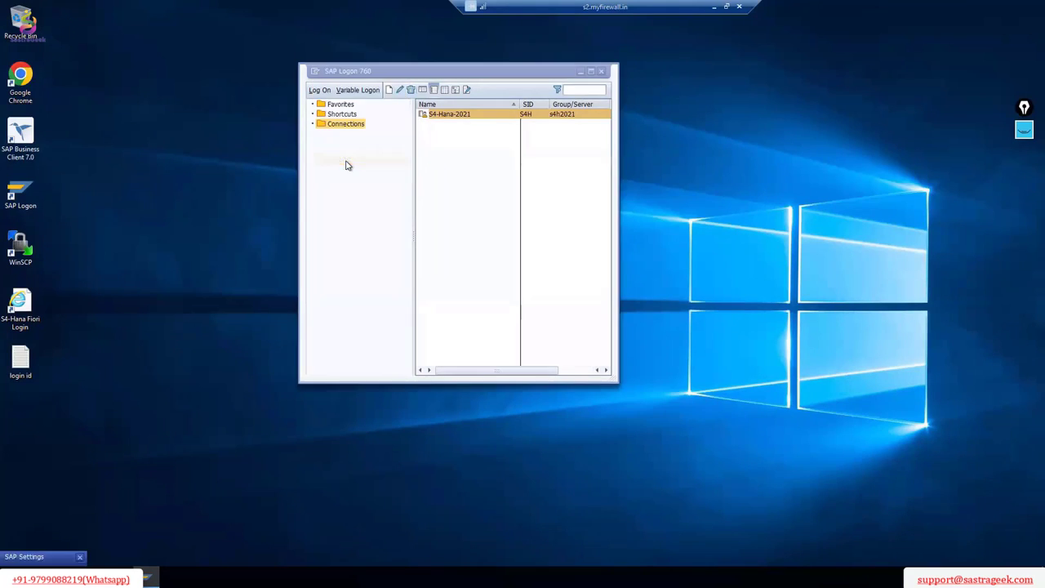
left_click_drag(432, 86, 533, 111)
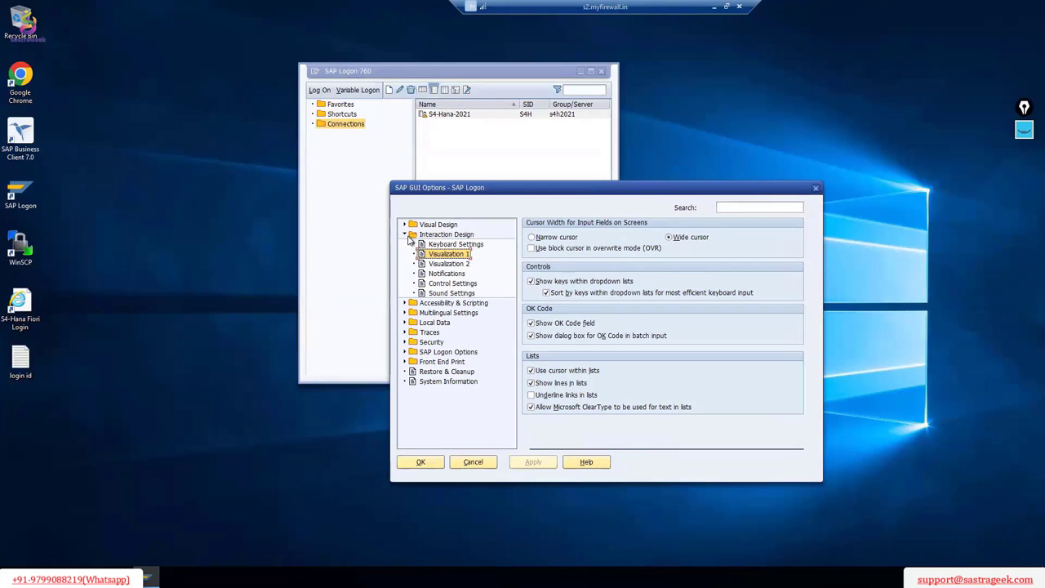
left_click(404, 225)
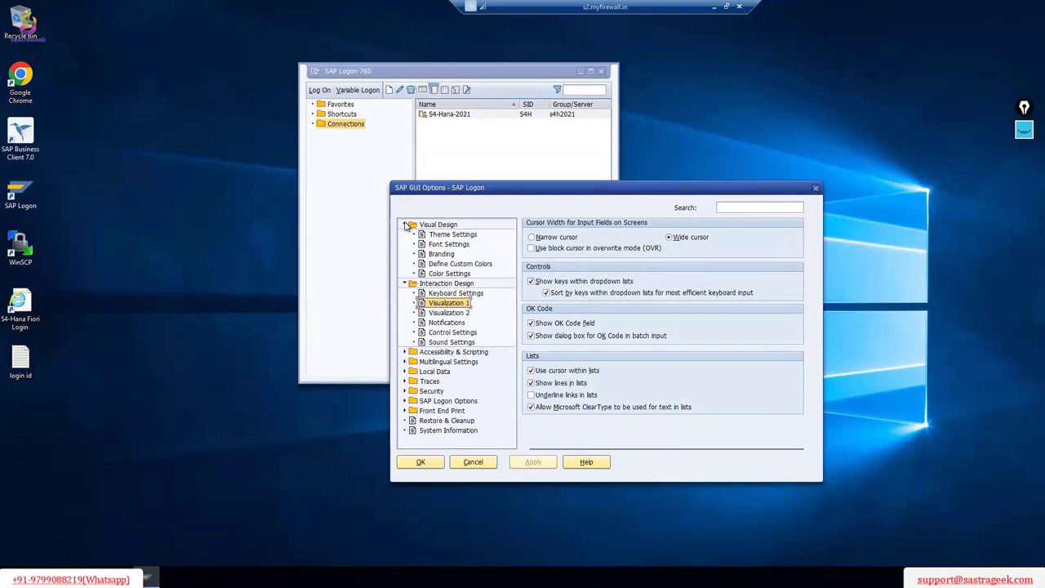
left_click(449, 235)
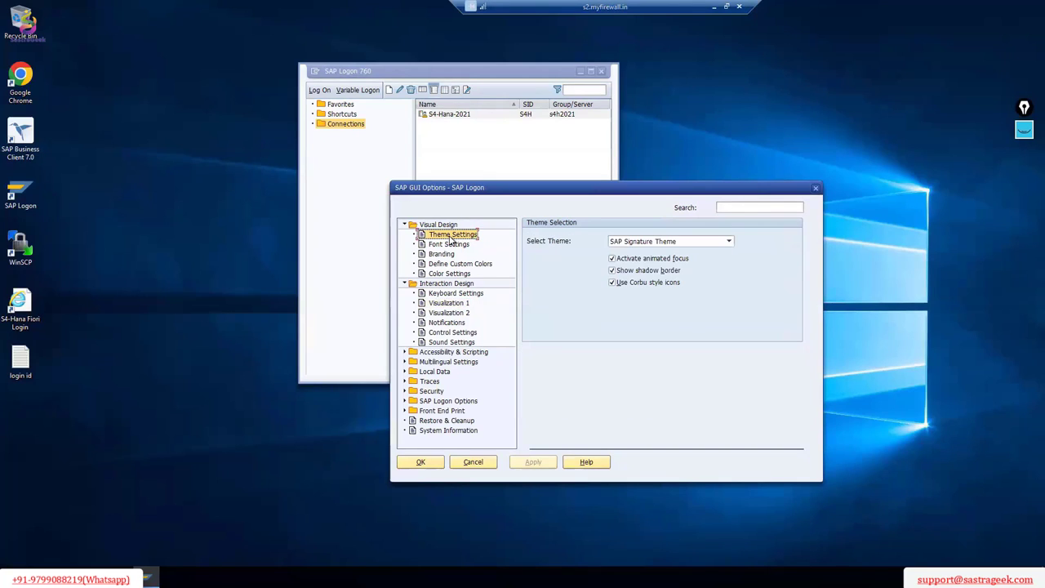
left_click(451, 245)
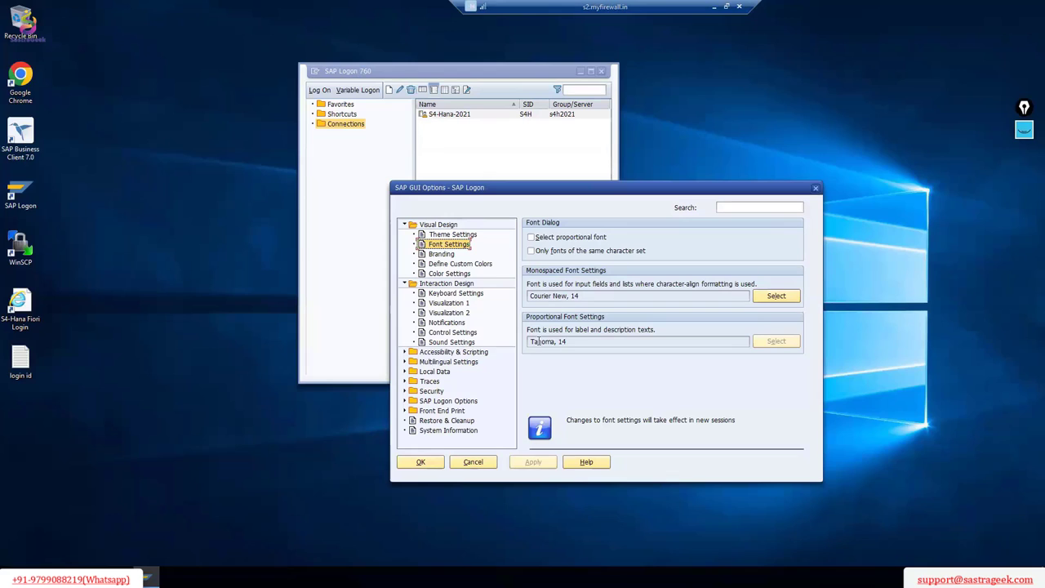
left_click(459, 305)
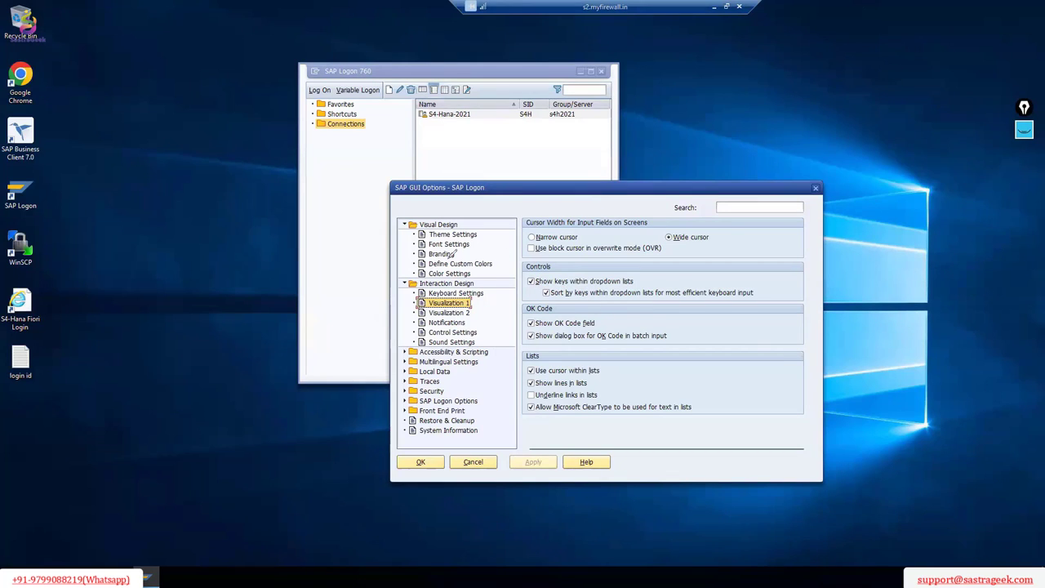
left_click_drag(427, 249, 470, 249)
left_click_drag(431, 308, 467, 307)
left_click_drag(529, 299, 530, 276)
left_click_drag(760, 270, 739, 325)
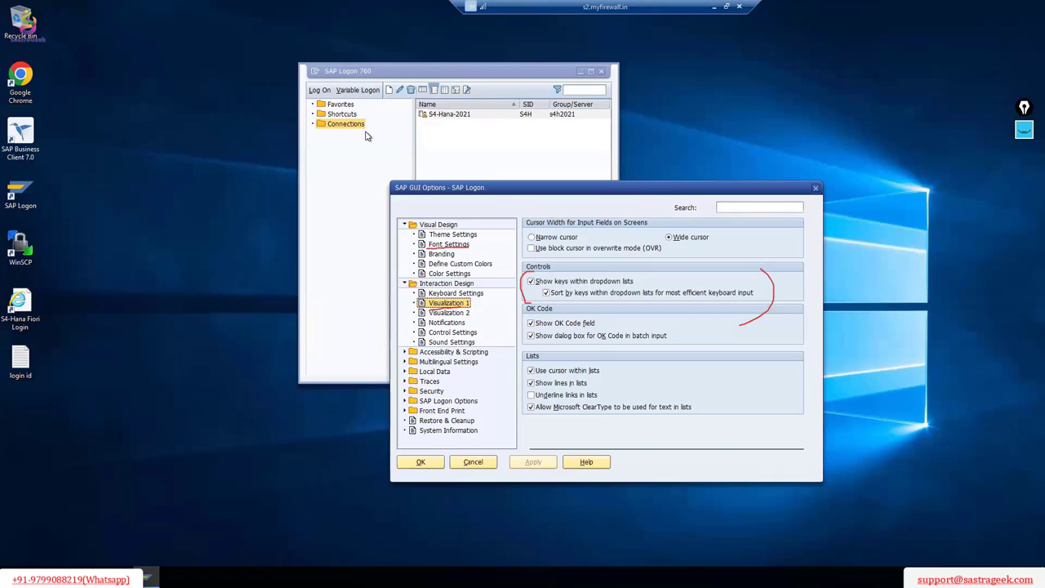
left_click(815, 187)
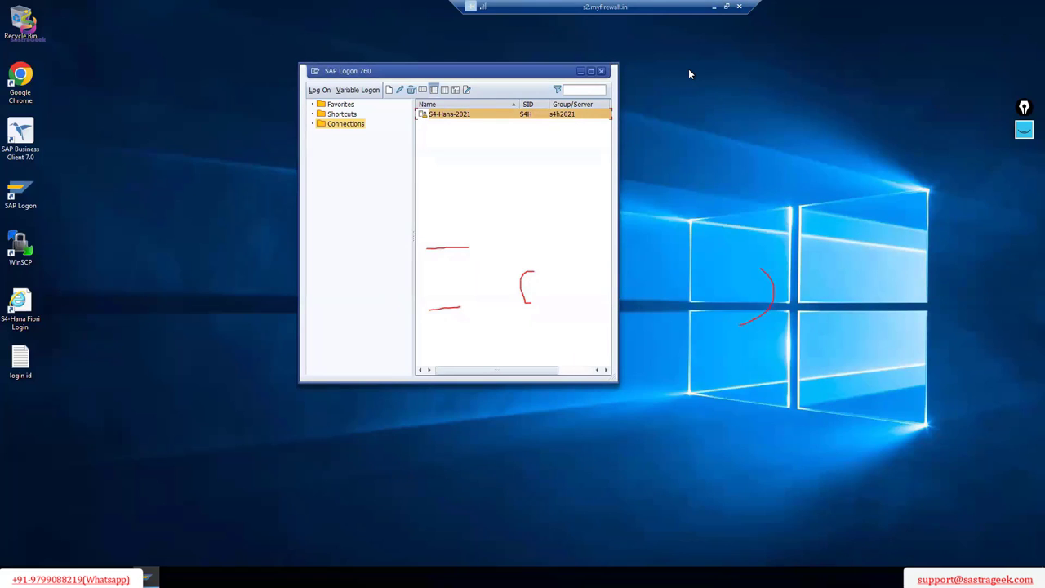
Step: Log on to the S4-Hana-2021 system in client 400 by entering the user ID and the account password
double_click(451, 116)
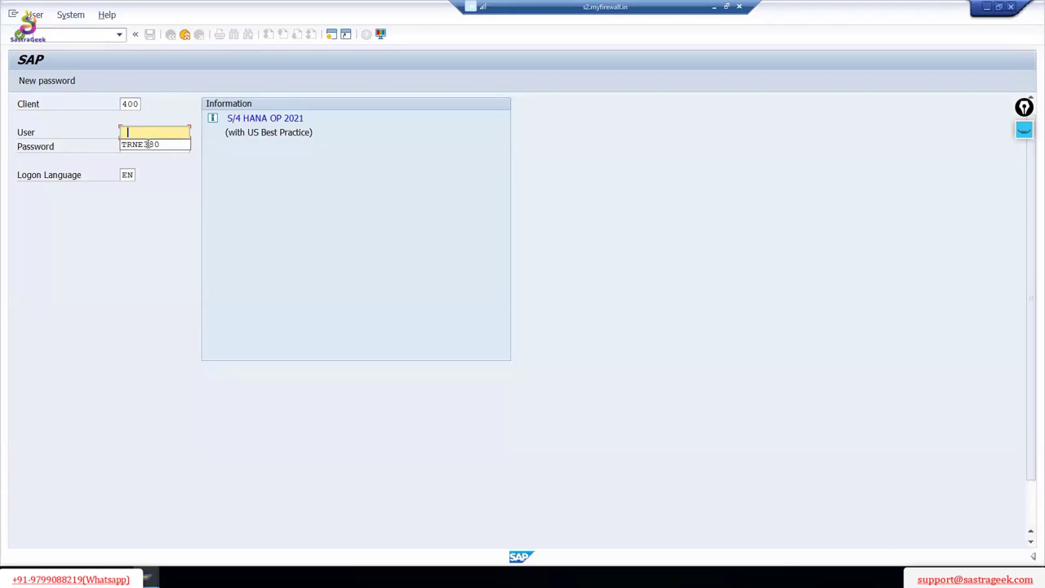
left_click(147, 146)
left_click(147, 145)
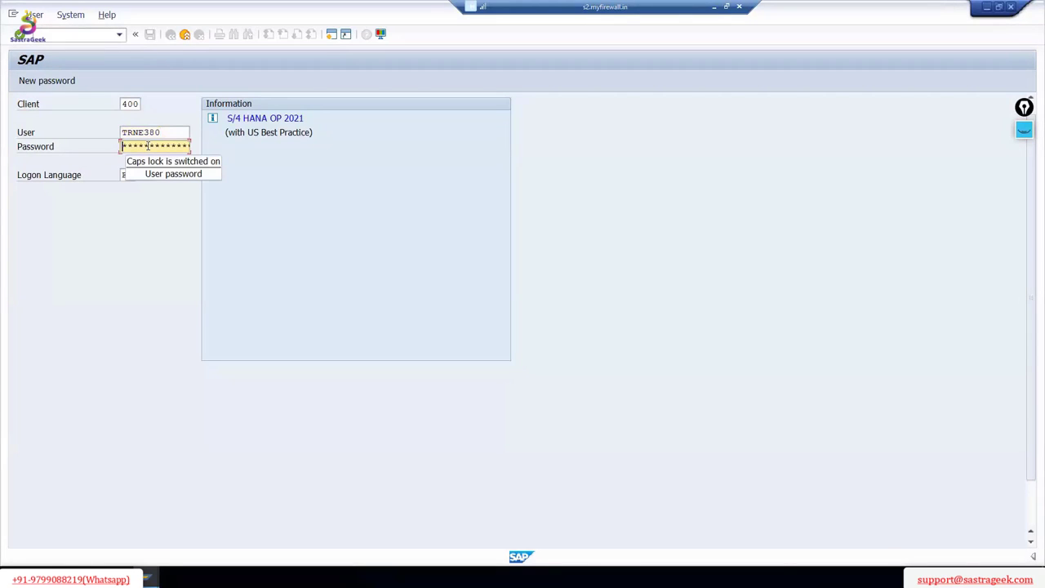
type("*")
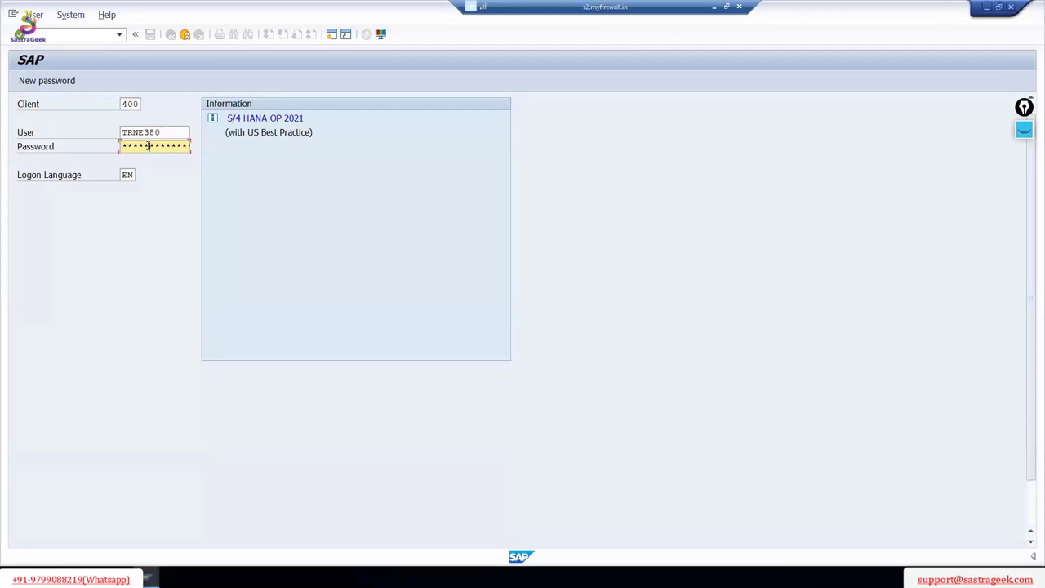
key("Return")
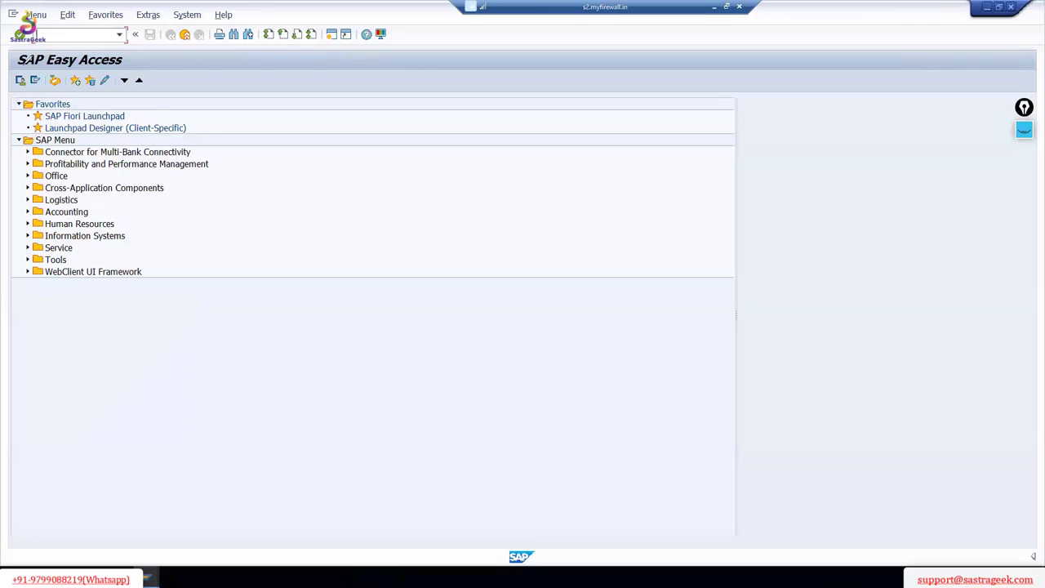
Step: Display the user menu on the SAP Easy Access screen and return to the SAP menu
left_click_drag(18, 68, 122, 69)
left_click_drag(16, 90, 37, 85)
key("Escape")
left_click(22, 82)
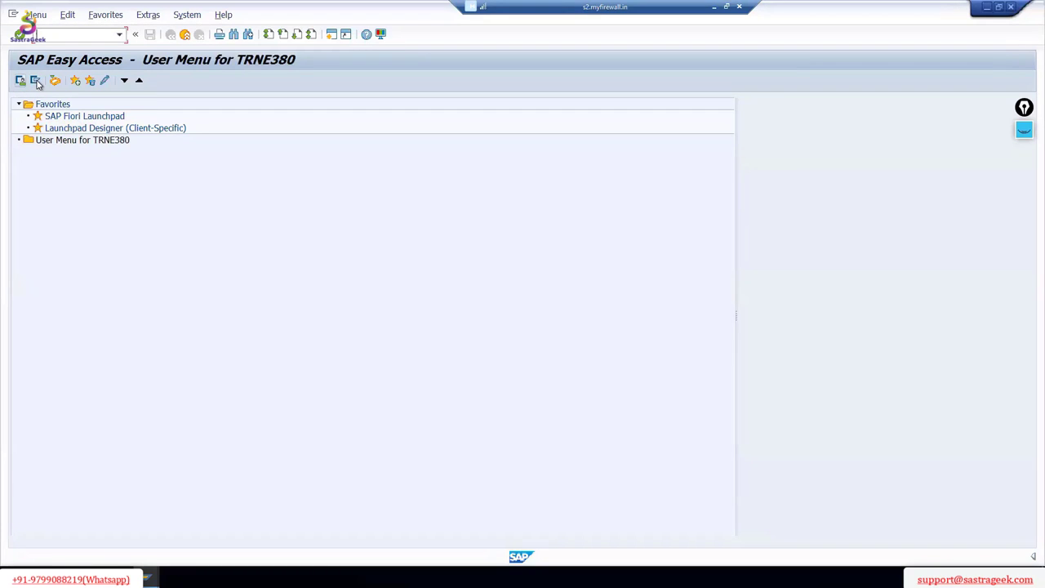
left_click(35, 81)
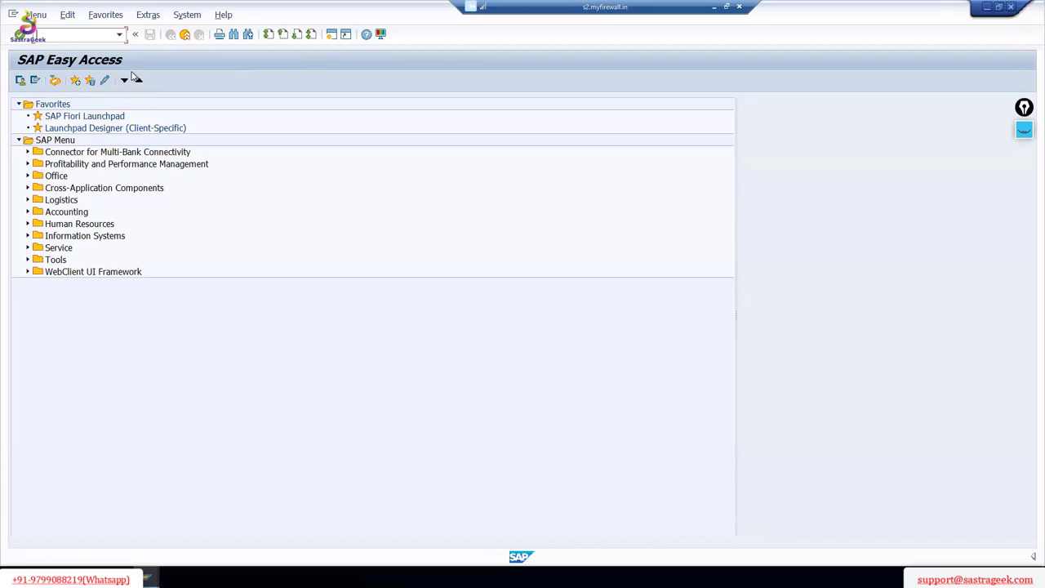
Step: Expand the SAP menu through Logistics, SCM Extended Warehouse Management and Extended Warehouse Management to the contents of Monitoring
left_click(27, 200)
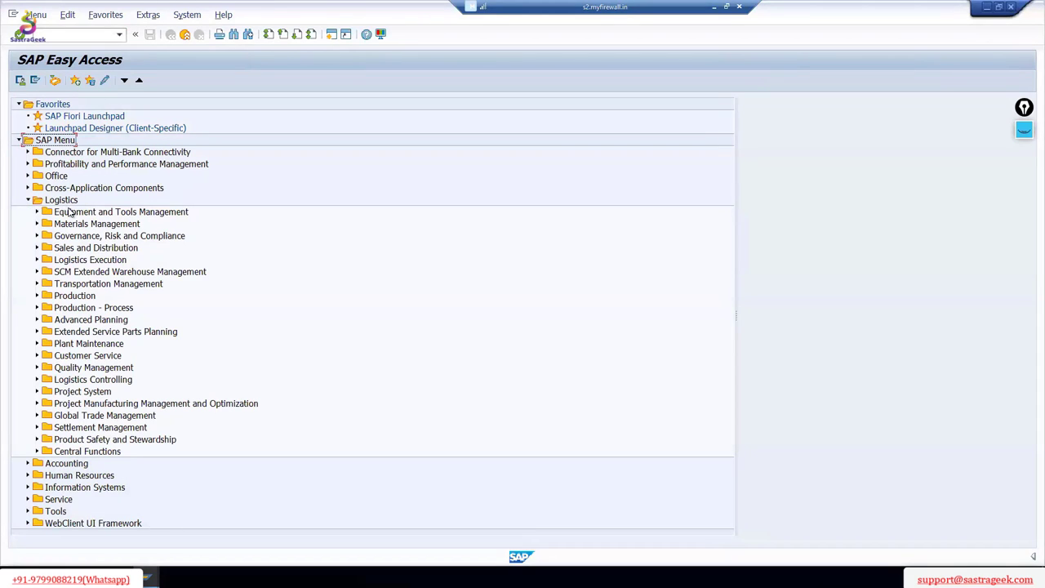
left_click(112, 274)
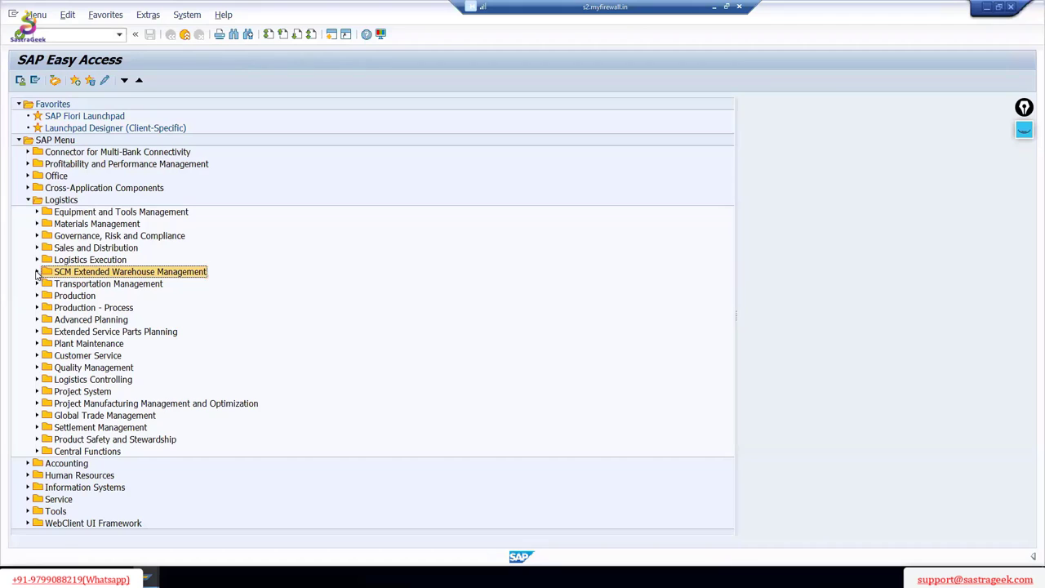
left_click(37, 272)
left_click(47, 283)
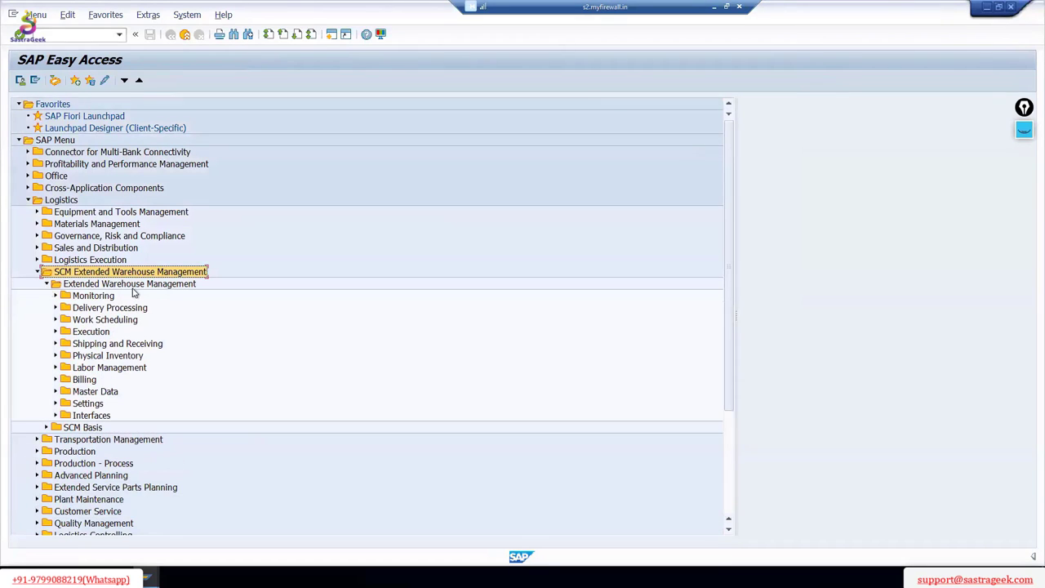
left_click(56, 295)
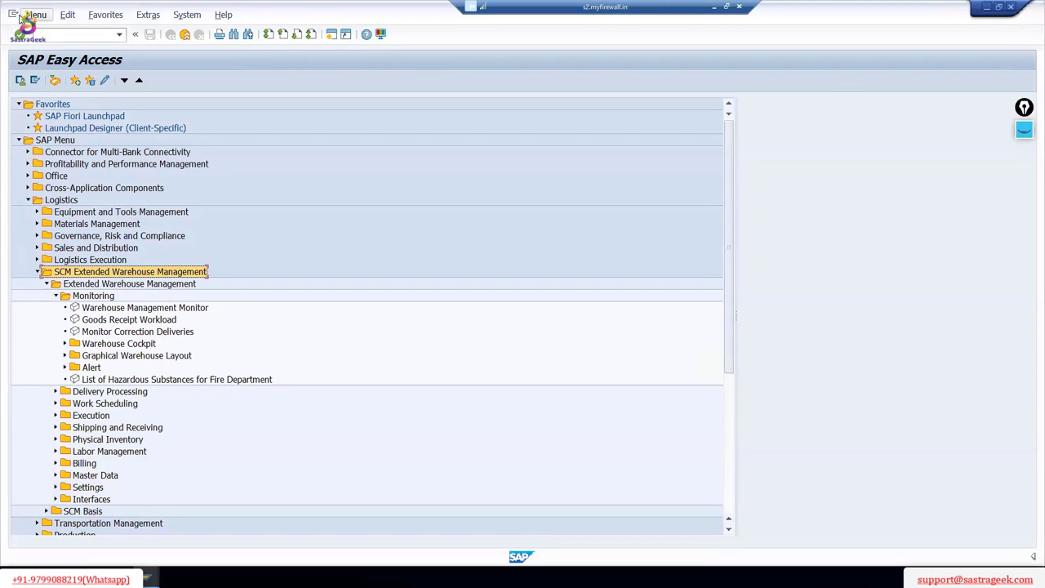
Step: Log off from the S4-Hana-2021 system, discarding unsaved data
left_click(1011, 8)
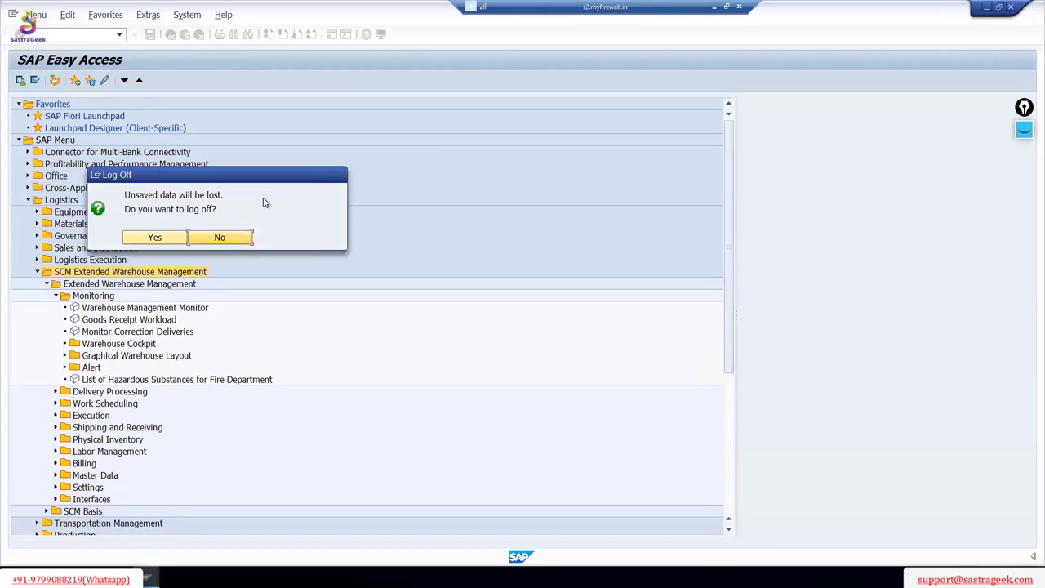
left_click(154, 237)
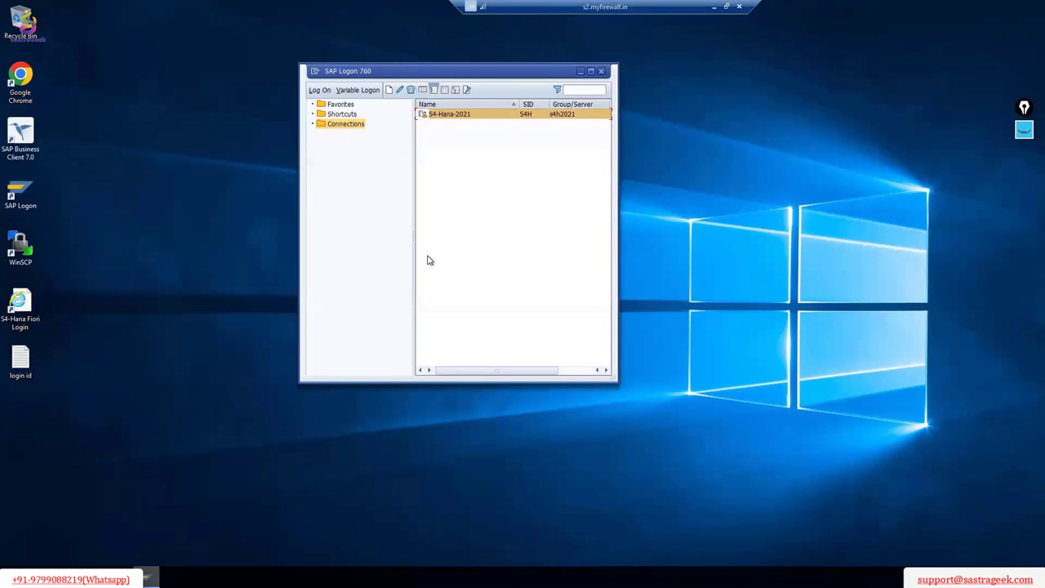
Step: Activate accelerator keys in the Keyboard Settings of the SAP GUI options
left_click(314, 72)
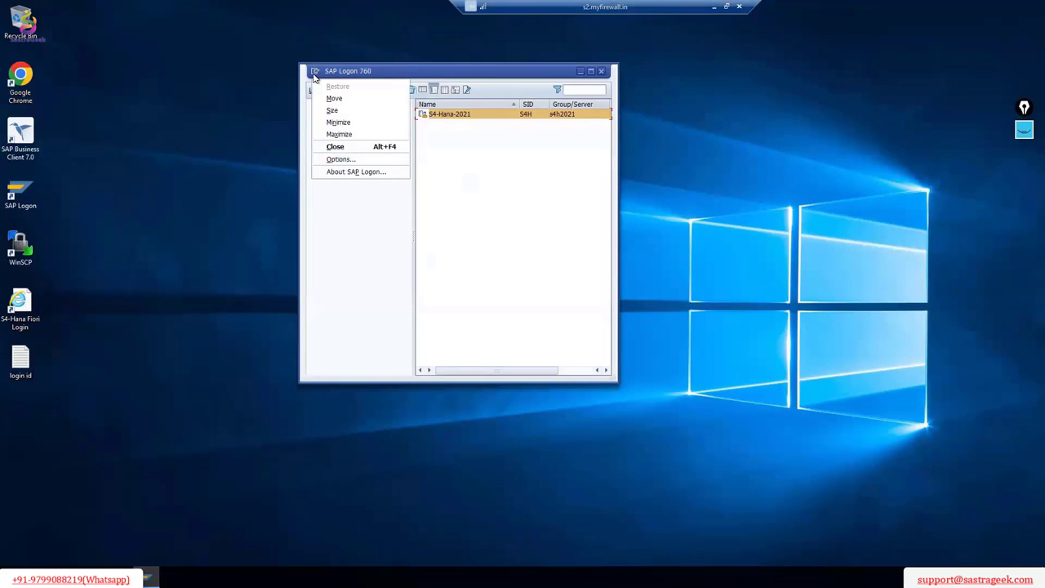
left_click(341, 159)
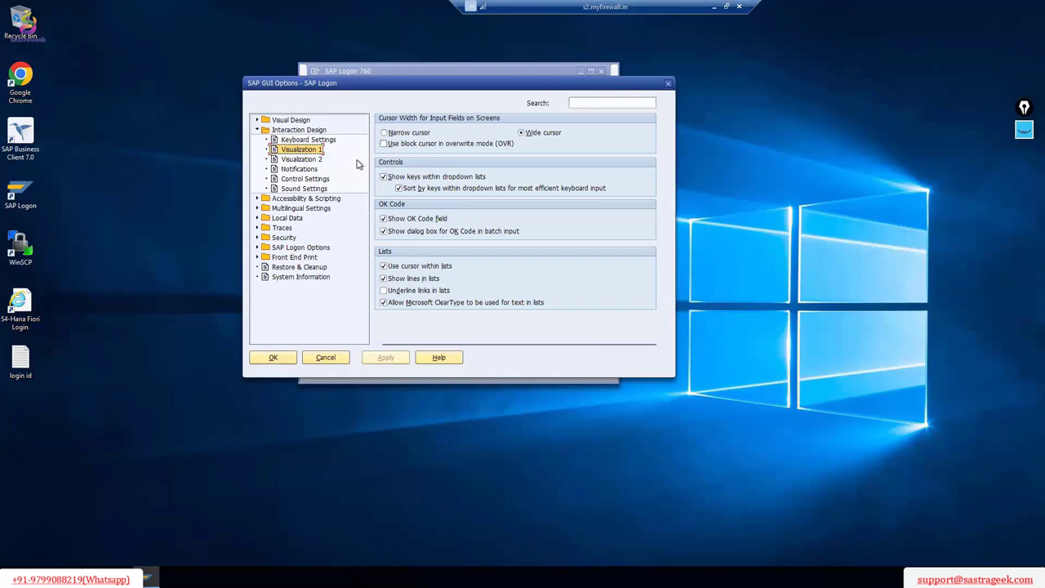
left_click(303, 140)
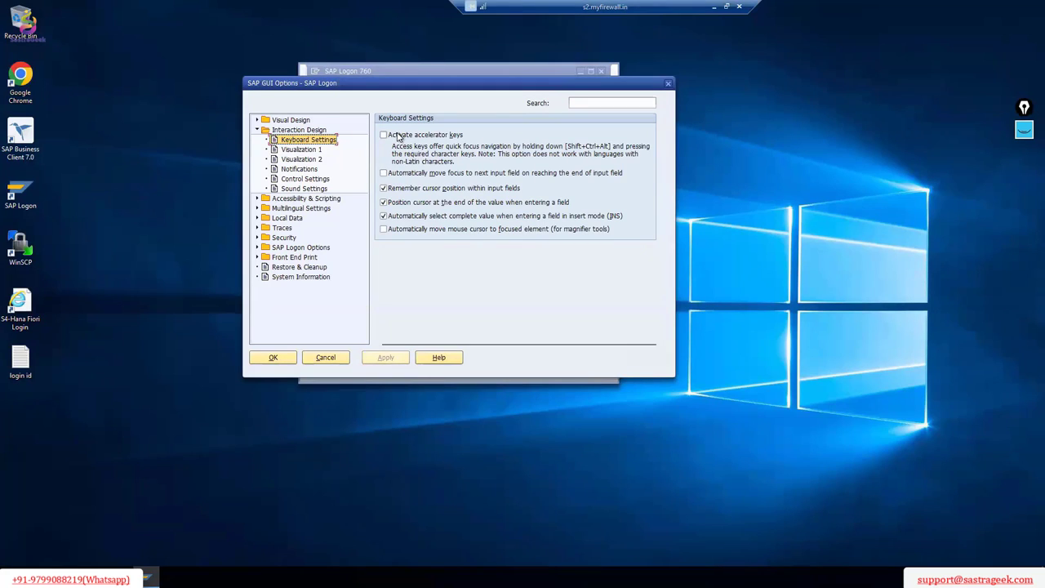
left_click(399, 137)
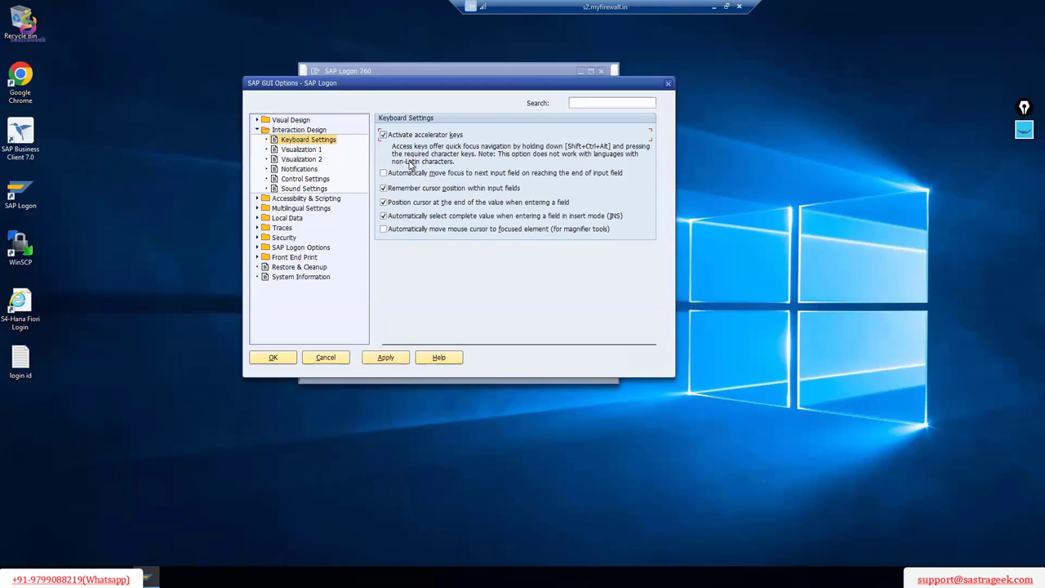
Step: Review the Visualization 1, Visualization 2, Notifications and Control Settings pages and save the SAP GUI options
left_click(315, 152)
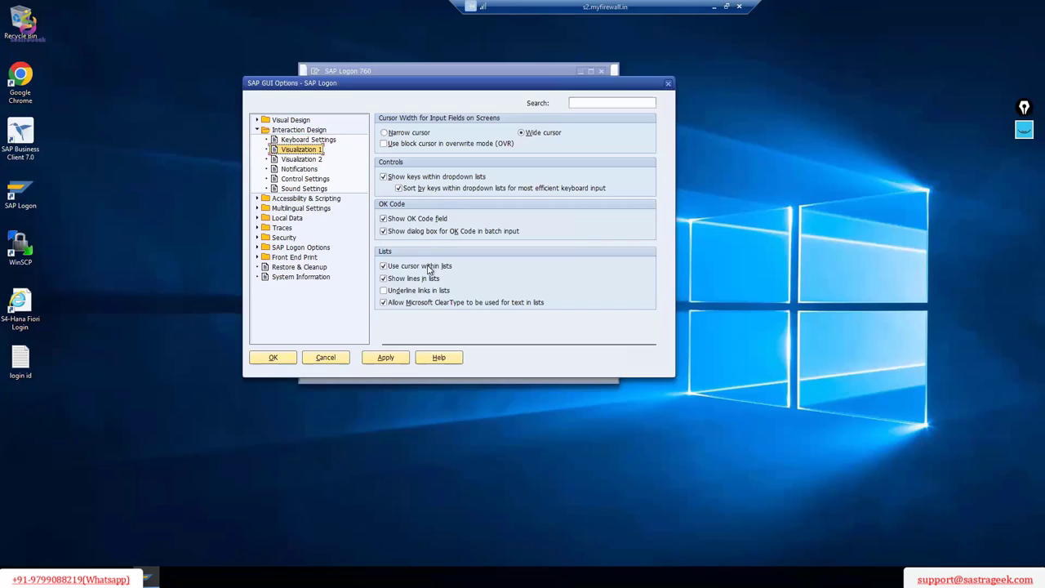
left_click(310, 161)
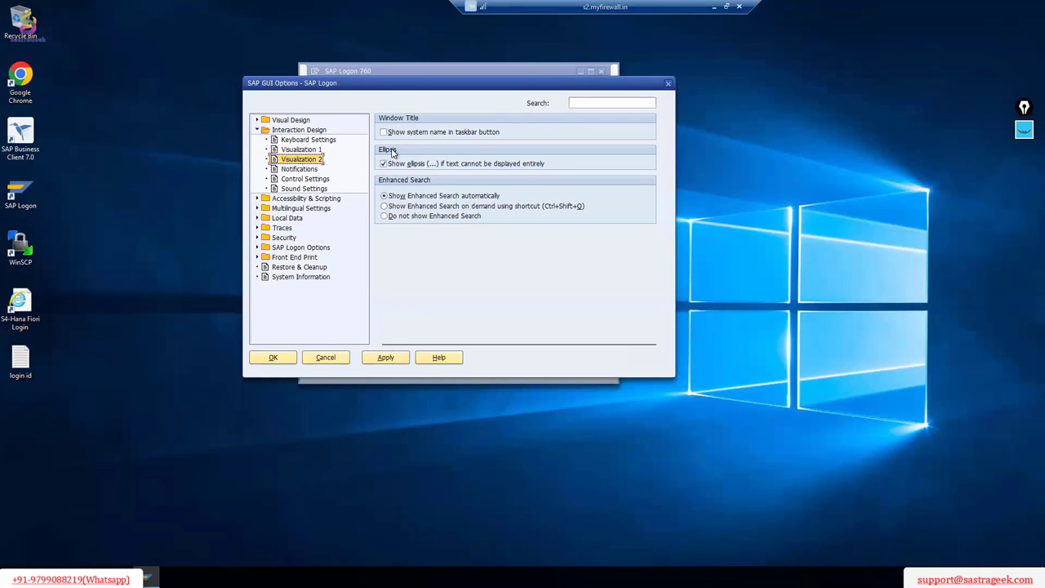
left_click(308, 169)
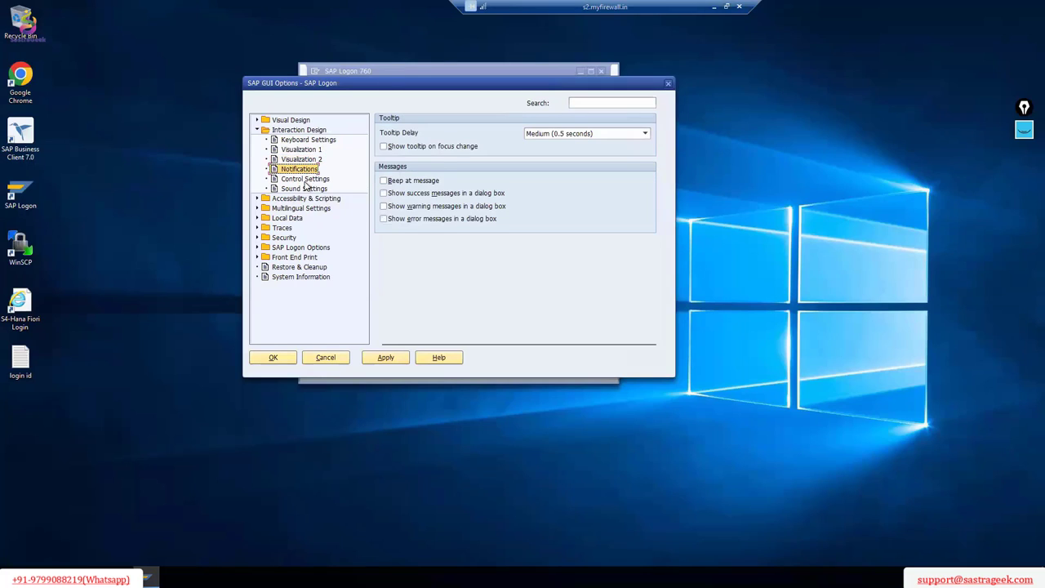
left_click(305, 180)
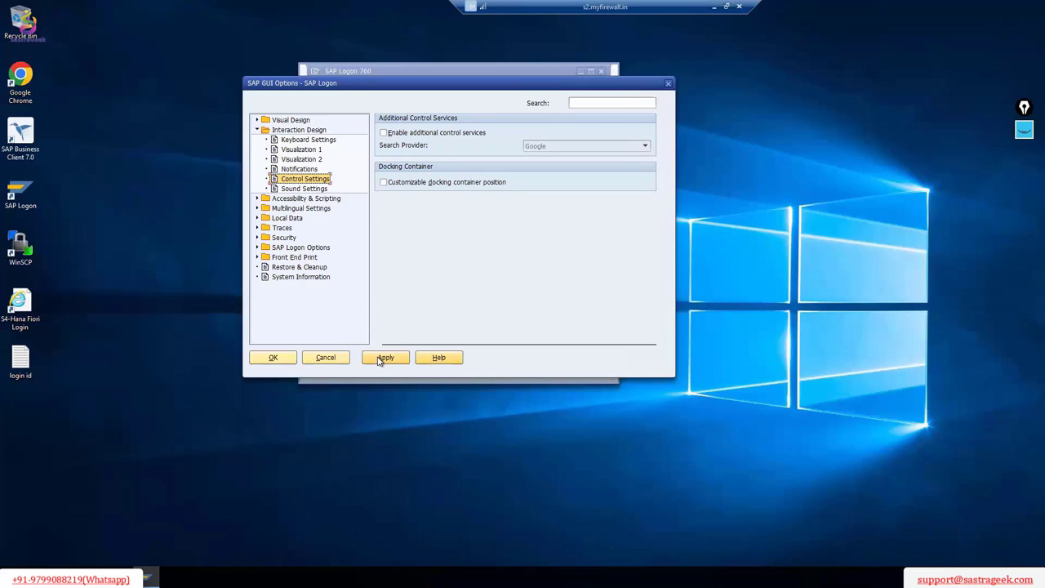
left_click(274, 358)
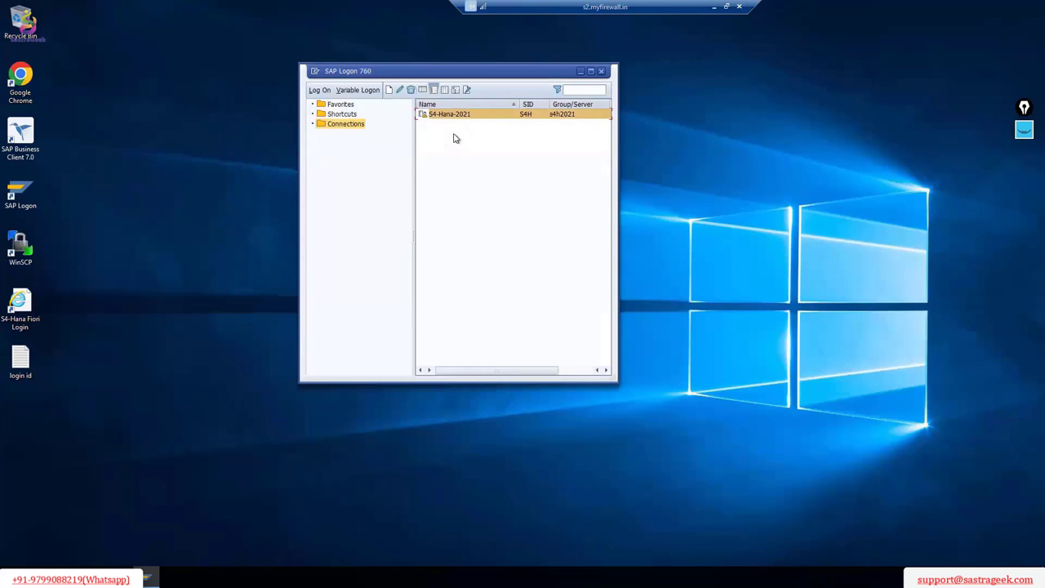
Step: Log on to the S4-Hana-2021 system in client 400 with the user name and account password
double_click(428, 112)
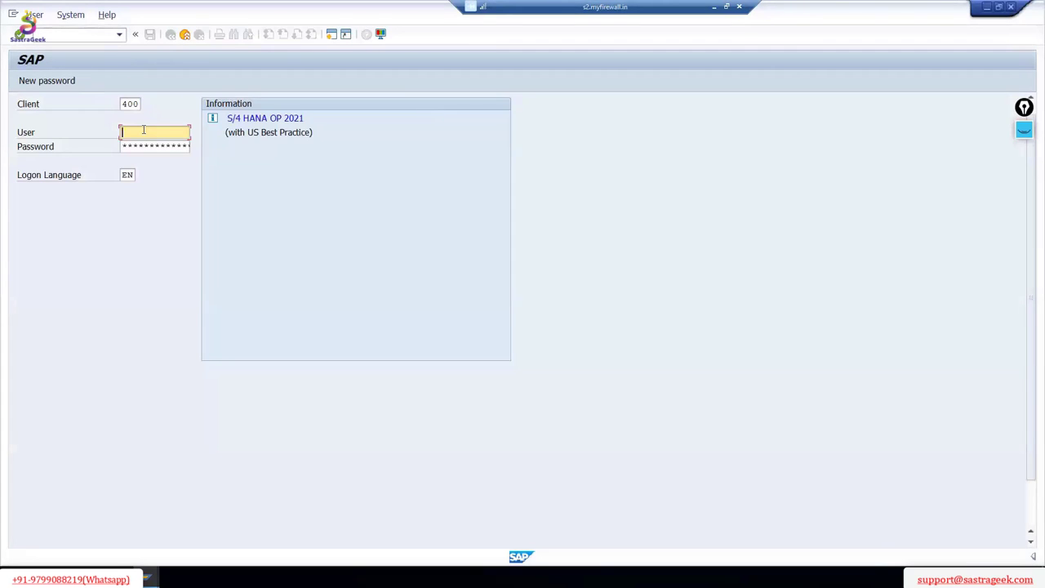
left_click(144, 130)
left_click(149, 145)
key("Tab")
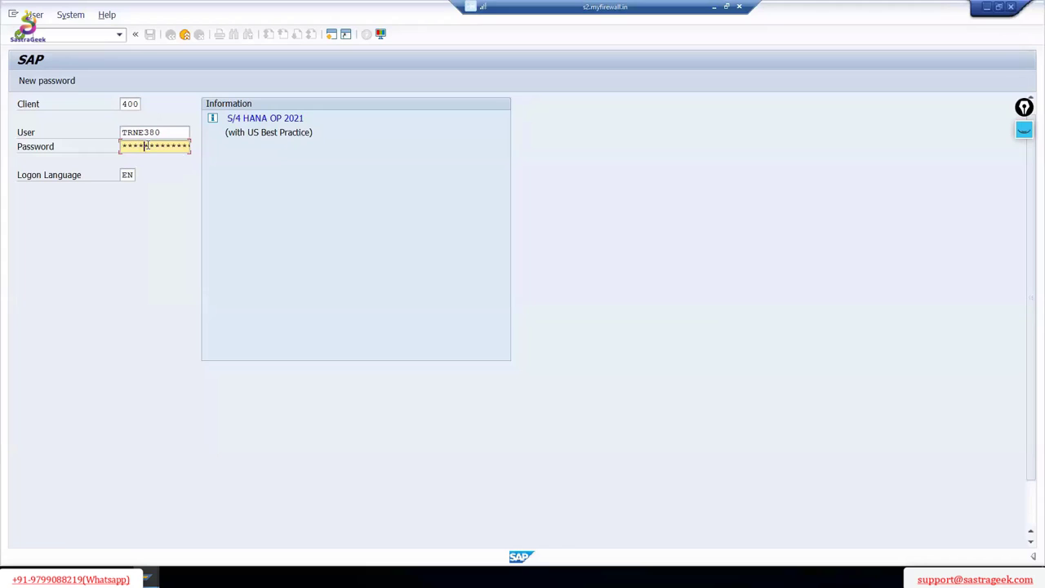
key("Return")
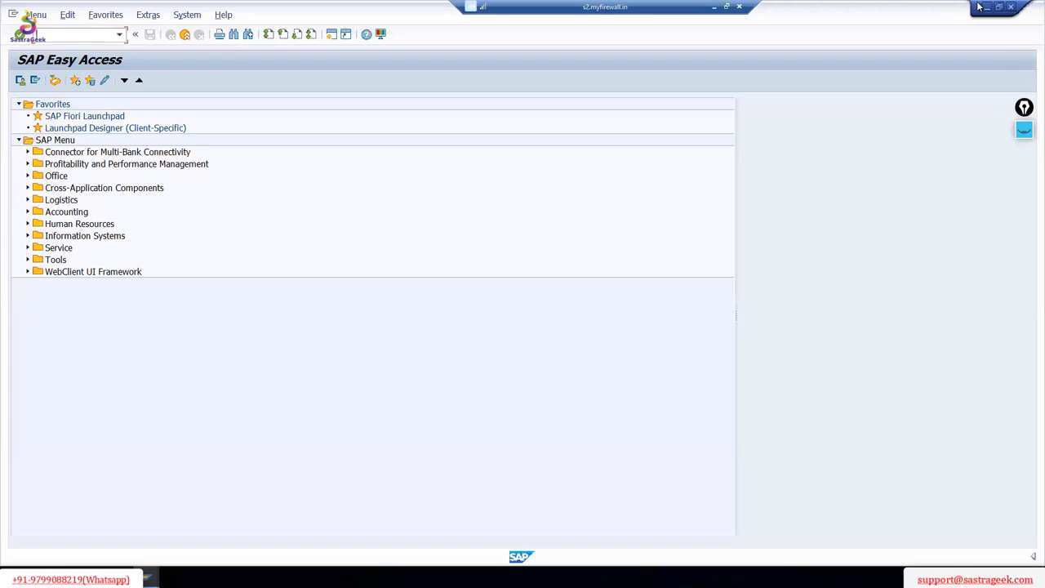
mouse_move(196, 60)
left_mouse_down()
mouse_move(228, 255)
mouse_move(191, 274)
left_mouse_up()
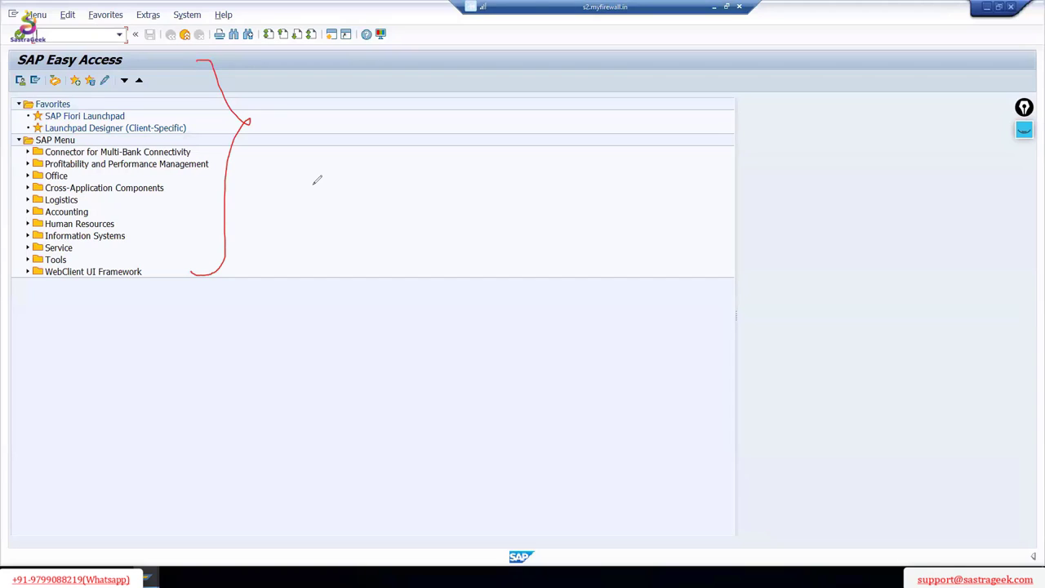
left_click_drag(319, 169, 318, 207)
mouse_move(306, 171)
left_mouse_down()
mouse_move(330, 207)
mouse_move(310, 208)
left_mouse_up()
mouse_move(380, 158)
left_mouse_down()
mouse_move(373, 193)
mouse_move(332, 222)
mouse_move(340, 231)
left_mouse_up()
left_click_drag(402, 138, 394, 237)
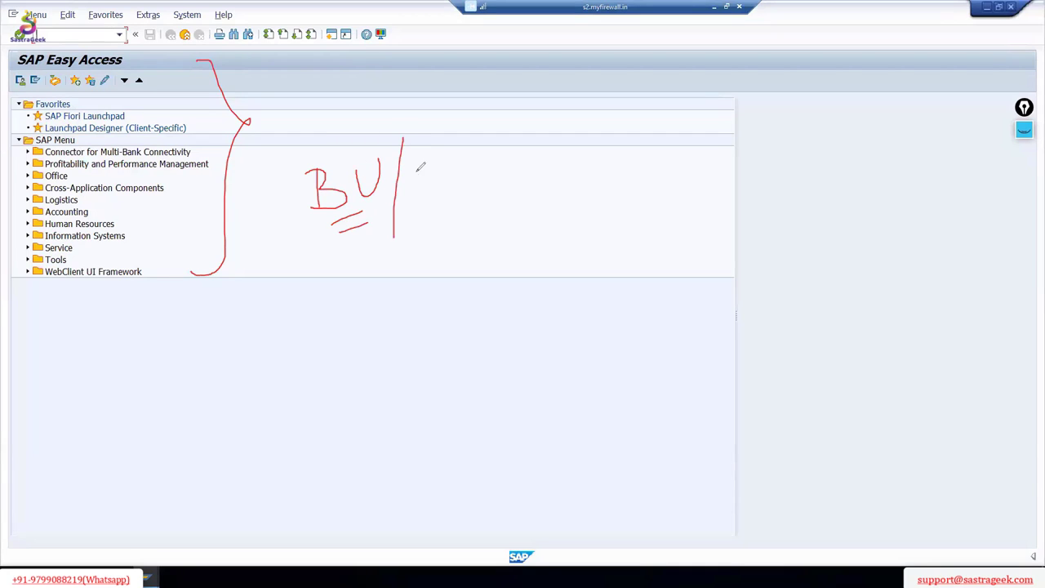
mouse_move(417, 173)
left_mouse_down()
mouse_move(417, 194)
mouse_move(439, 172)
mouse_move(468, 196)
mouse_move(498, 195)
left_mouse_up()
left_click_drag(499, 149, 502, 201)
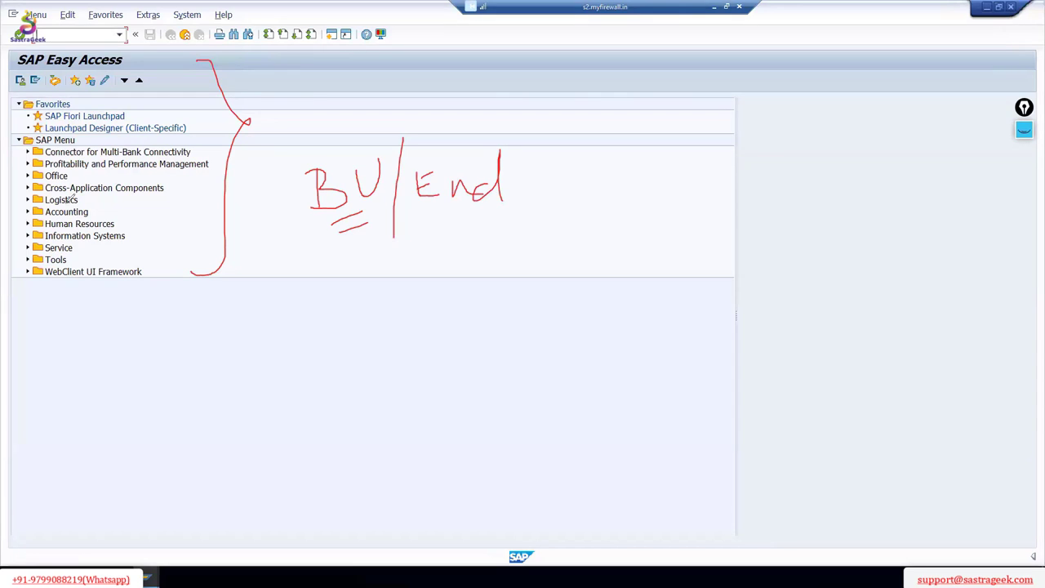
left_click_drag(18, 66, 137, 60)
mouse_move(416, 214)
left_mouse_down()
mouse_move(466, 211)
mouse_move(460, 222)
left_mouse_up()
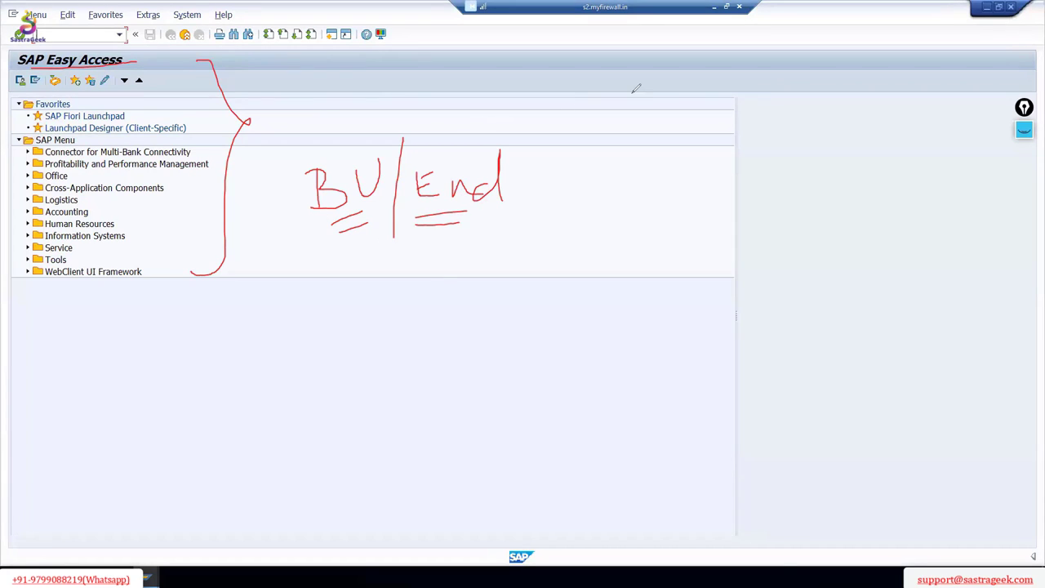
key("e")
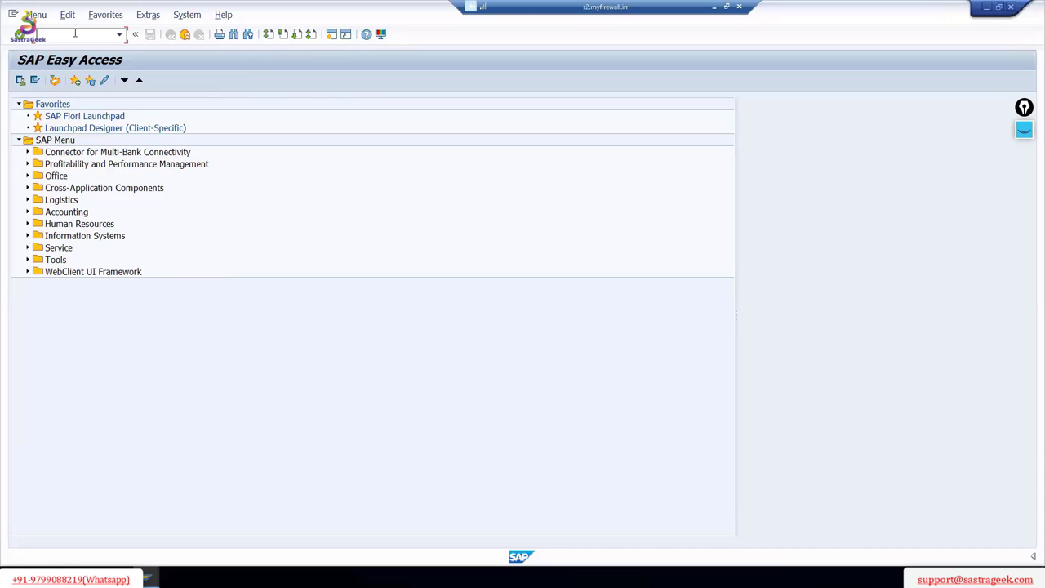
Step: Run transaction SPRO and open the SAP Reference IMG
type("SPRO")
key("Return")
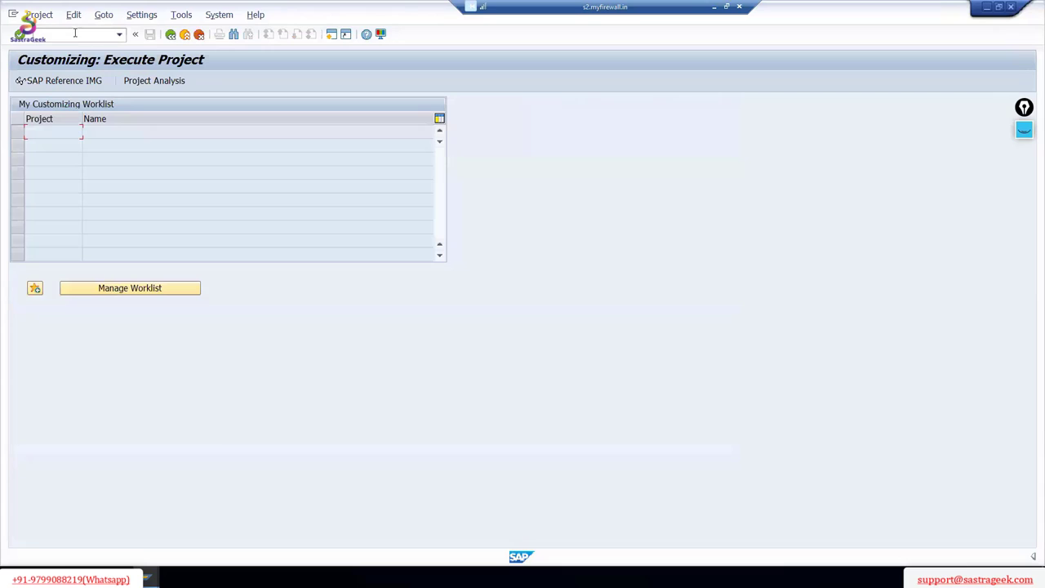
left_click(91, 82)
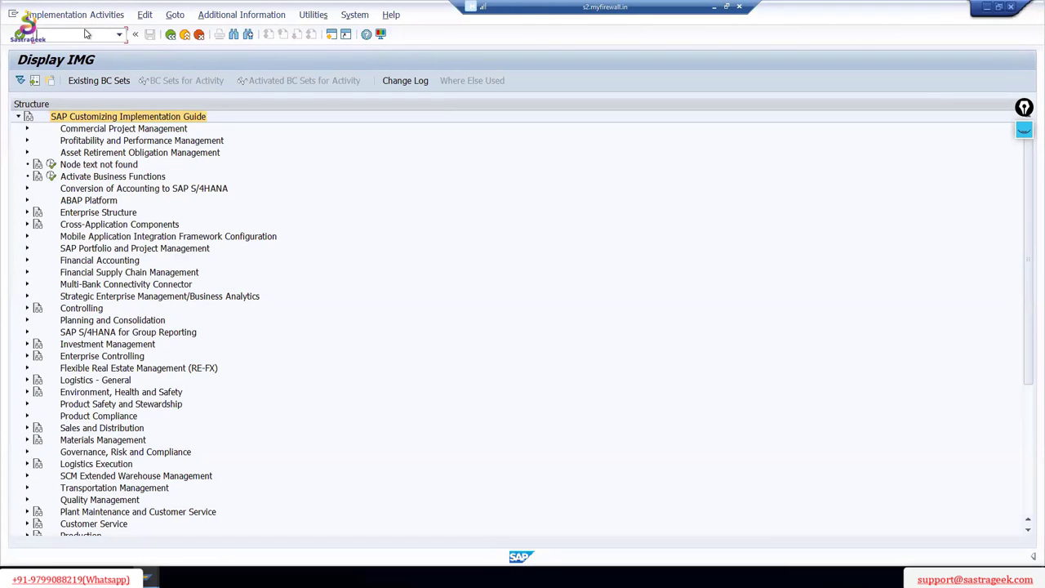
left_click(120, 34)
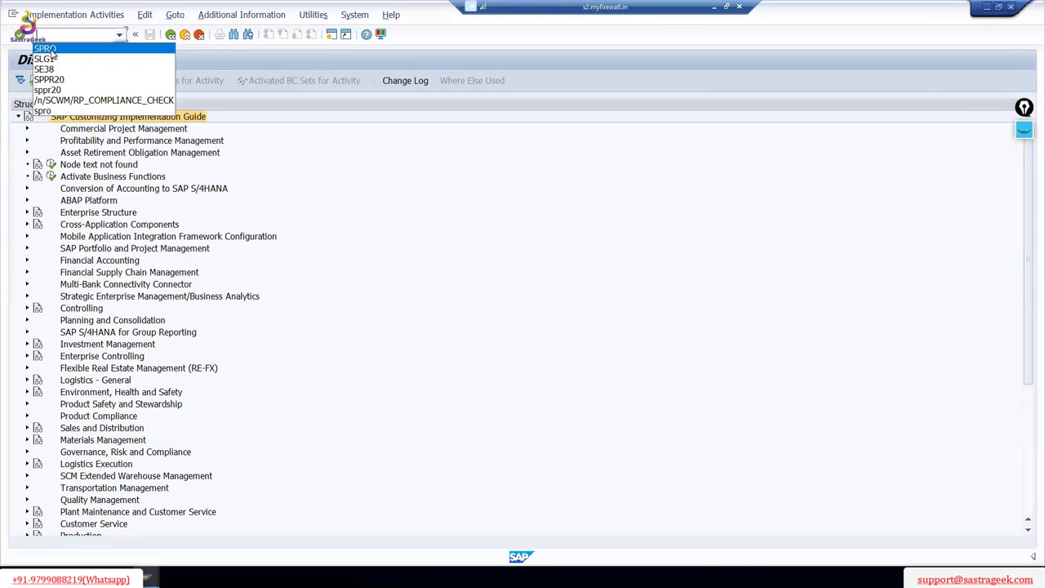
left_click(75, 34)
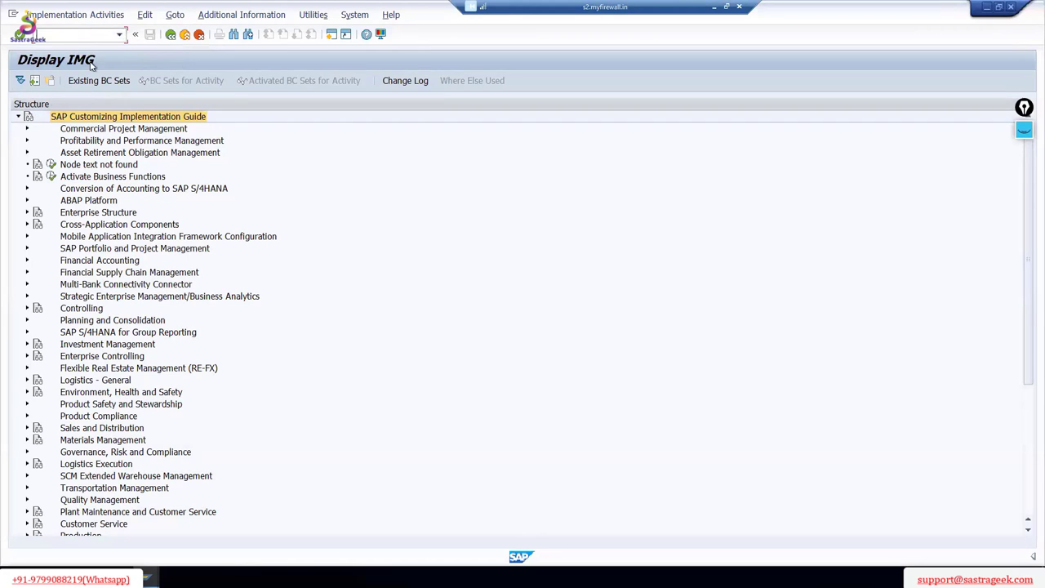
Step: Expand Enterprise Structure and its Definition node in the SAP Customizing Implementation Guide
left_click(118, 214)
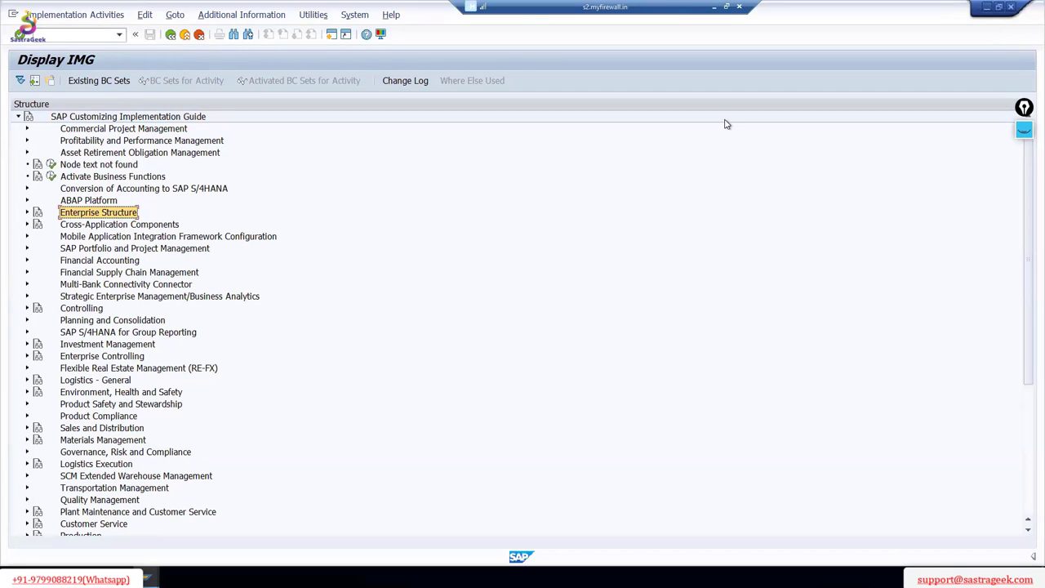
mouse_move(26, 211)
left_mouse_down()
mouse_move(137, 217)
mouse_move(203, 194)
left_mouse_up()
left_click(27, 212)
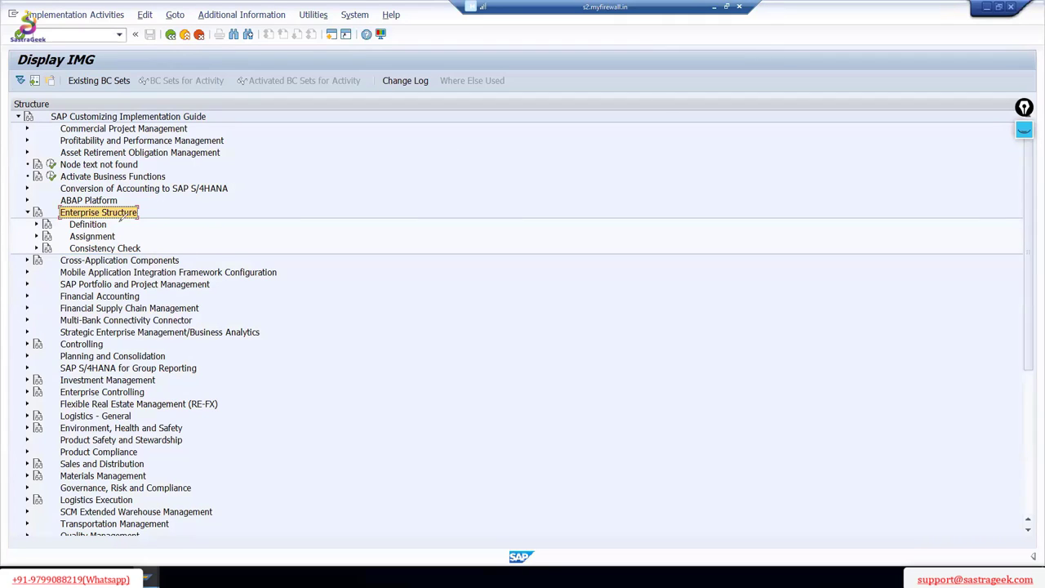
mouse_move(119, 226)
left_mouse_down()
mouse_move(156, 213)
mouse_move(153, 228)
left_mouse_up()
key("Escape")
left_click(37, 225)
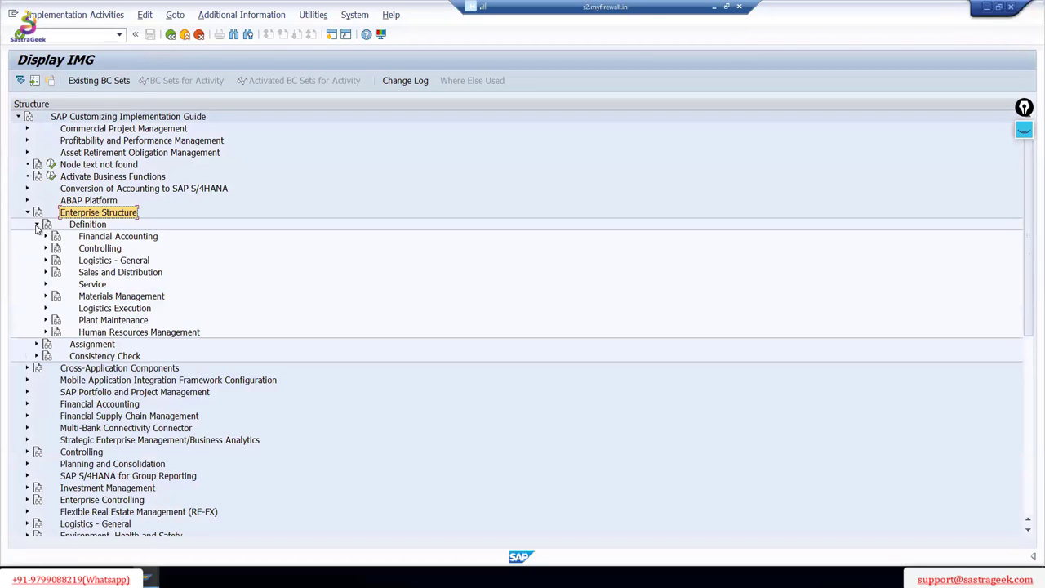
Step: Expand Financial Accounting under Definition and execute the Define company activity
left_click(130, 237)
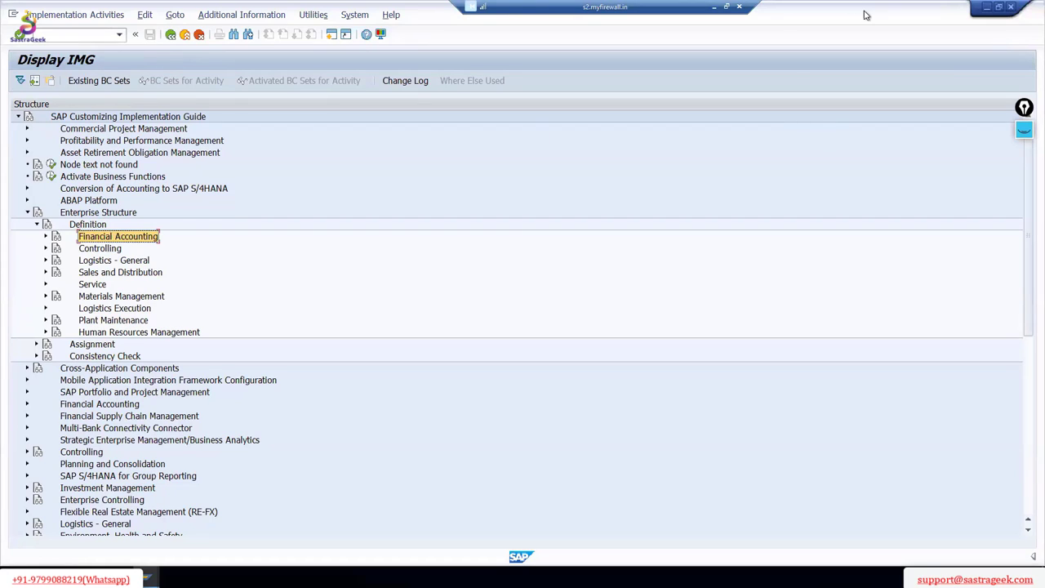
left_click_drag(167, 234, 192, 343)
key("Escape")
left_click(46, 236)
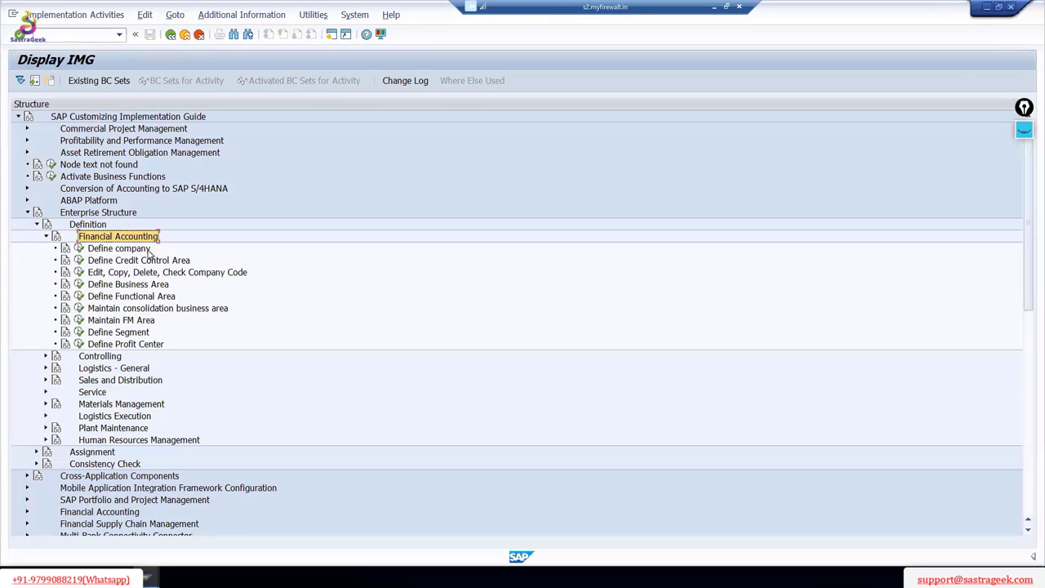
left_click(79, 248)
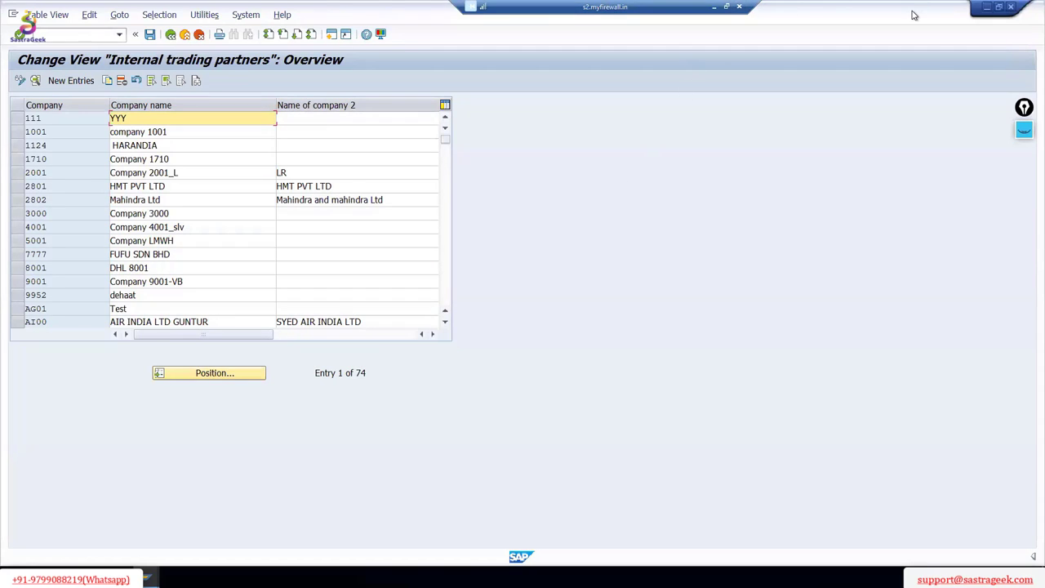
left_click_drag(594, 173, 559, 207)
mouse_move(627, 160)
left_mouse_down()
mouse_move(603, 209)
mouse_move(635, 198)
mouse_move(661, 205)
left_mouse_up()
mouse_move(663, 169)
left_mouse_down()
mouse_move(687, 174)
mouse_move(661, 186)
left_mouse_up()
mouse_move(723, 169)
left_mouse_down()
mouse_move(721, 192)
mouse_move(790, 161)
mouse_move(792, 191)
mouse_move(810, 170)
mouse_move(846, 186)
left_mouse_up()
left_click_drag(859, 173, 870, 175)
mouse_move(870, 175)
left_mouse_down()
mouse_move(864, 202)
mouse_move(901, 156)
mouse_move(911, 183)
mouse_move(931, 173)
mouse_move(944, 189)
left_mouse_up()
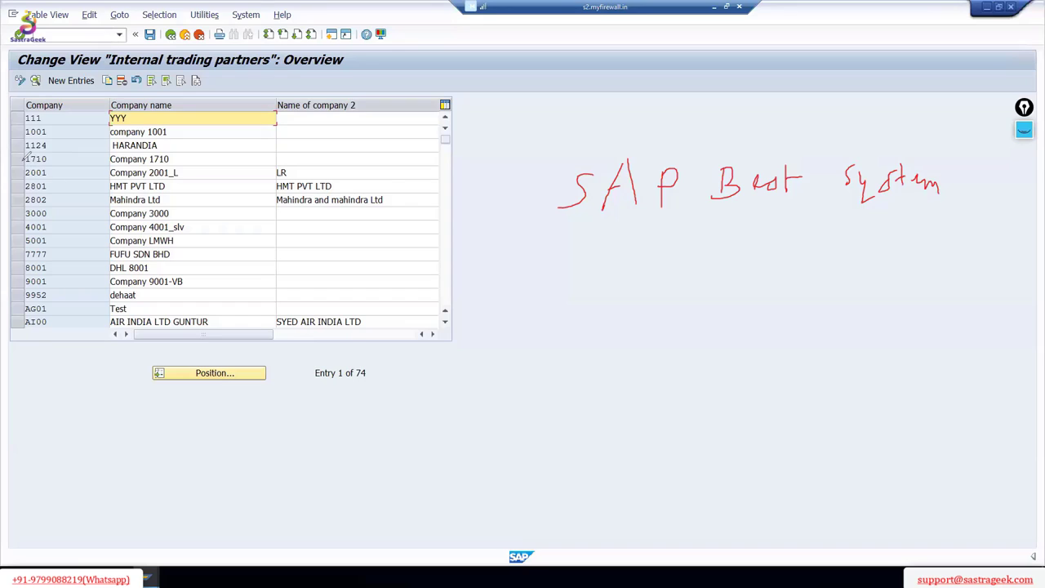
left_click_drag(23, 161, 49, 161)
mouse_move(641, 238)
left_mouse_down()
mouse_move(642, 268)
mouse_move(698, 260)
mouse_move(698, 269)
left_mouse_up()
mouse_move(725, 239)
left_mouse_down()
mouse_move(716, 262)
mouse_move(727, 238)
mouse_move(798, 252)
mouse_move(799, 269)
mouse_move(857, 266)
mouse_move(890, 250)
mouse_move(893, 263)
left_mouse_up()
left_click_drag(559, 258, 592, 244)
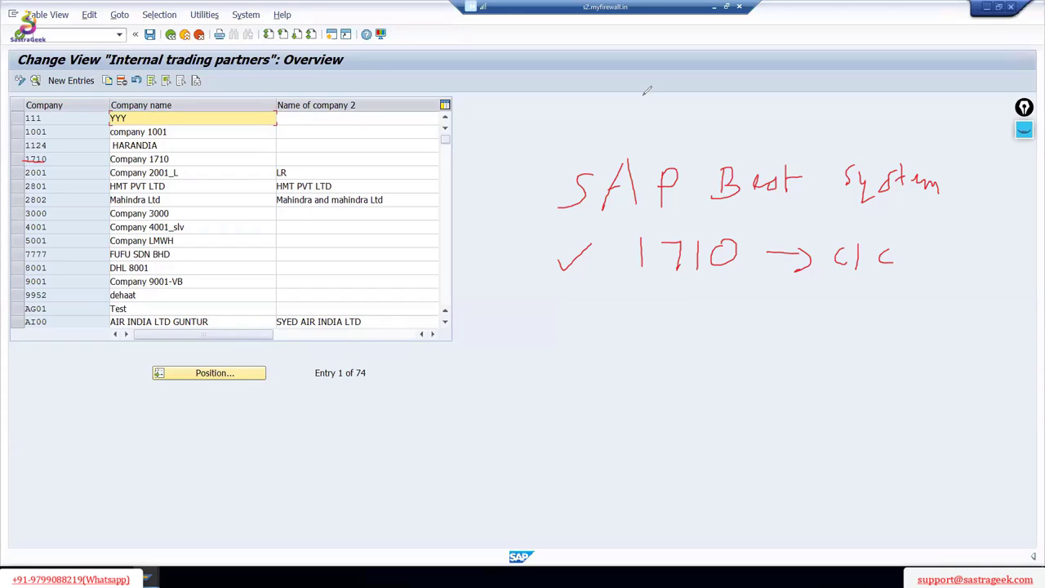
key("Escape")
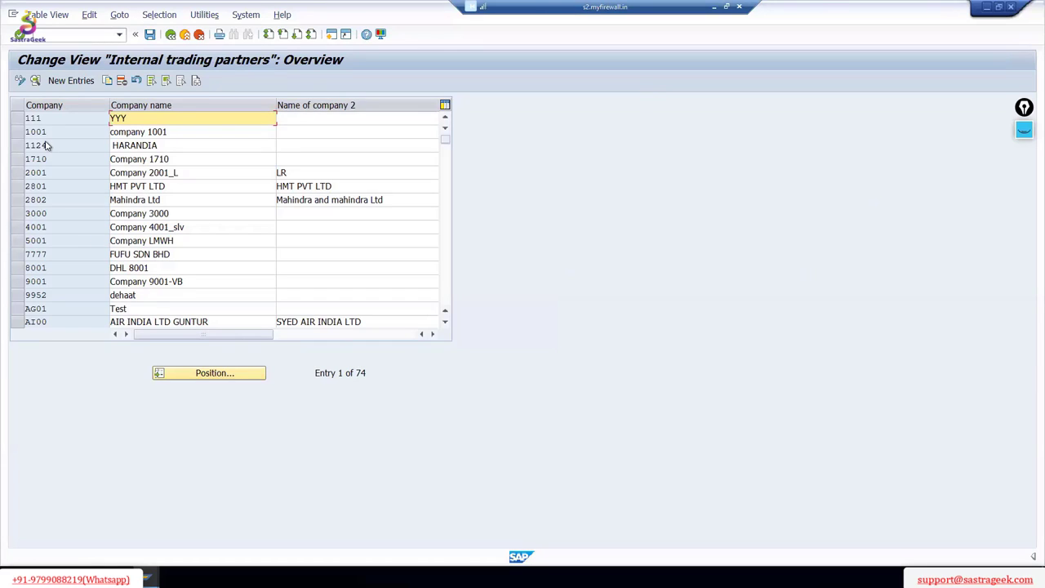
Step: Examine the address, country, language and currency details of company 1710 and return to the overview
left_click(18, 162)
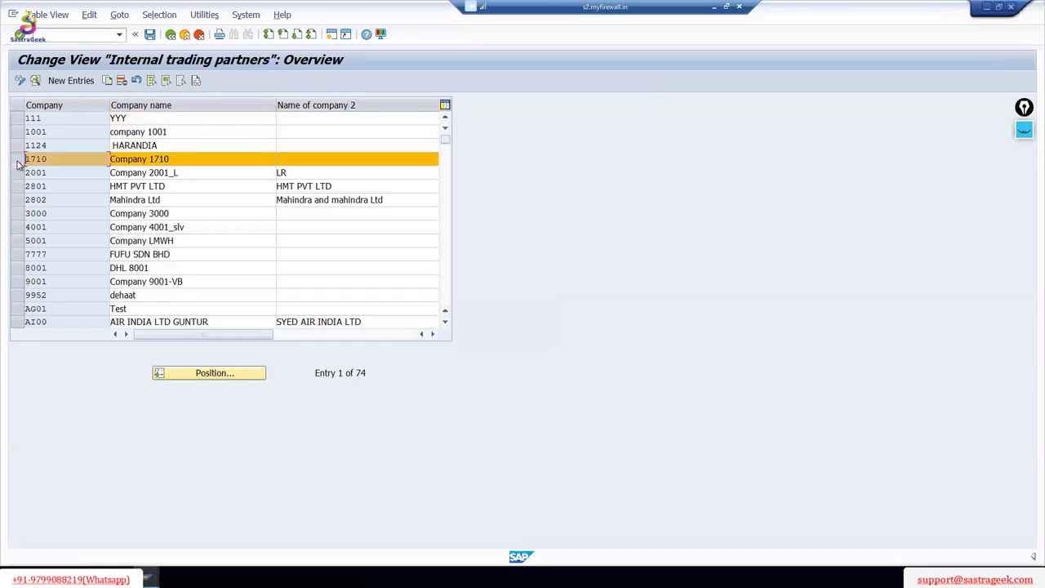
left_click(36, 80)
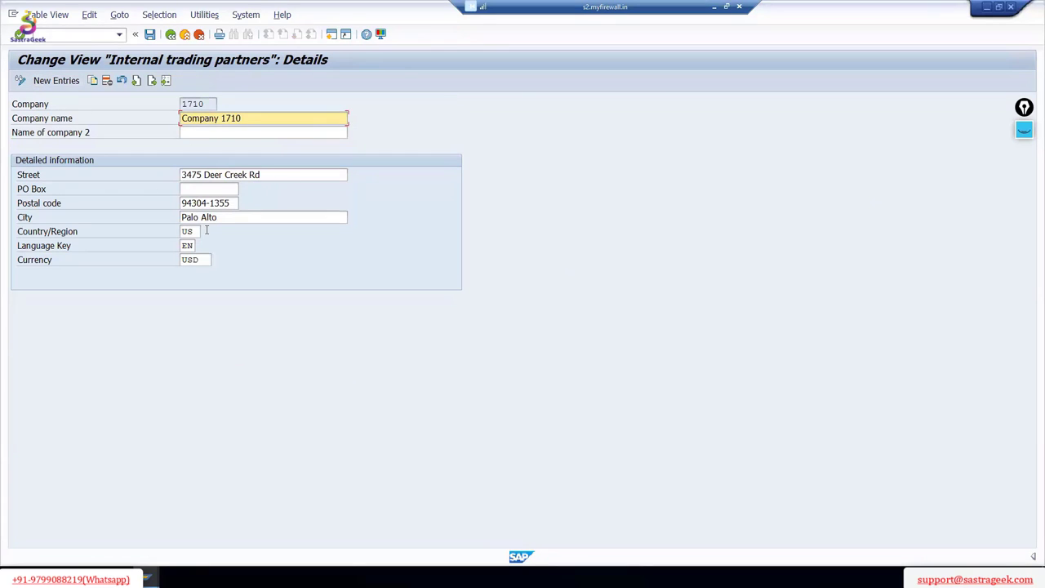
left_click_drag(226, 217, 181, 217)
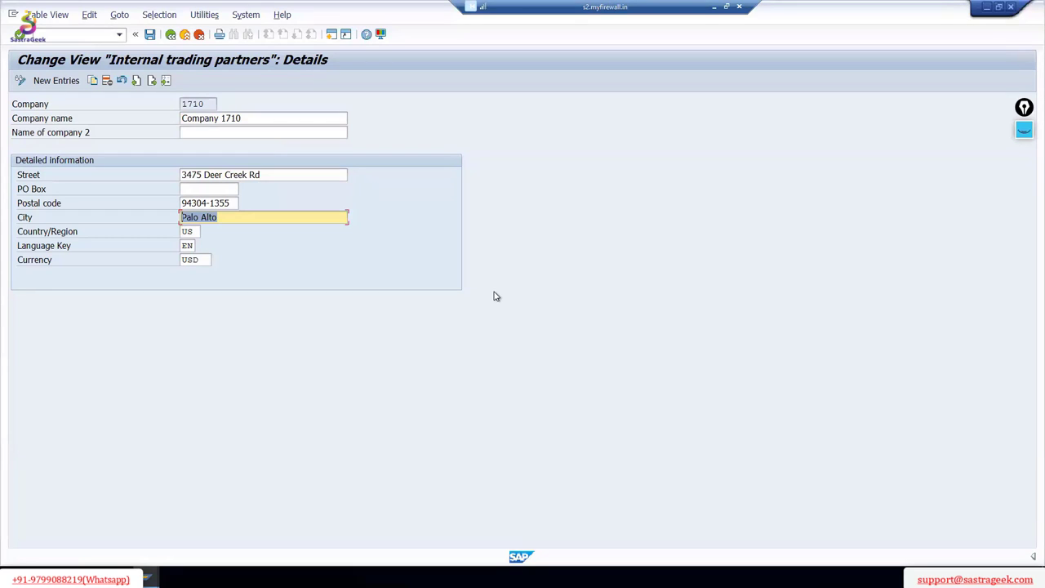
left_click(172, 37)
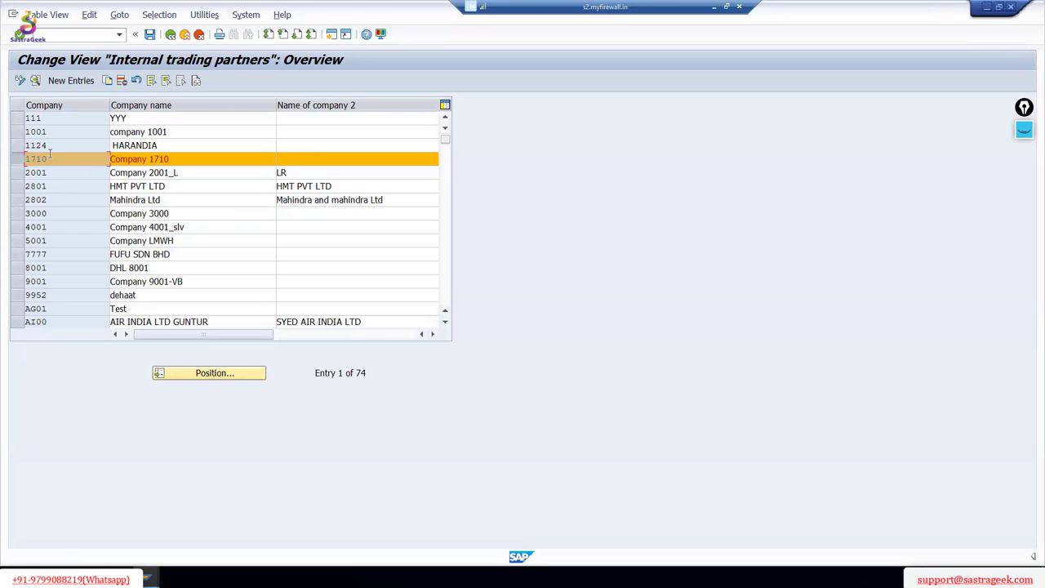
Step: Copy the entry of company 1710 and set the new entry's company code to 5710
double_click(105, 156)
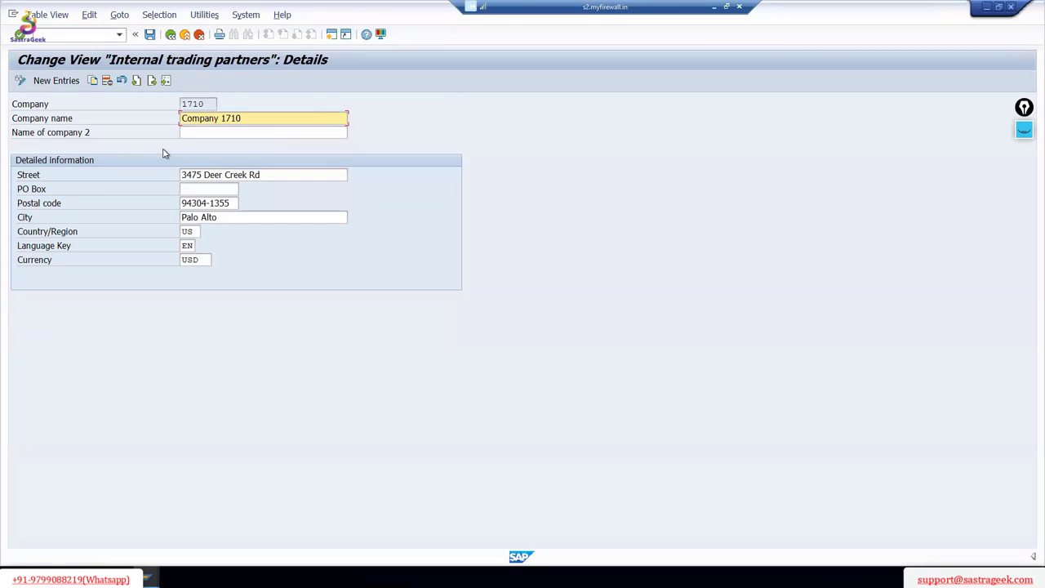
left_click(93, 81)
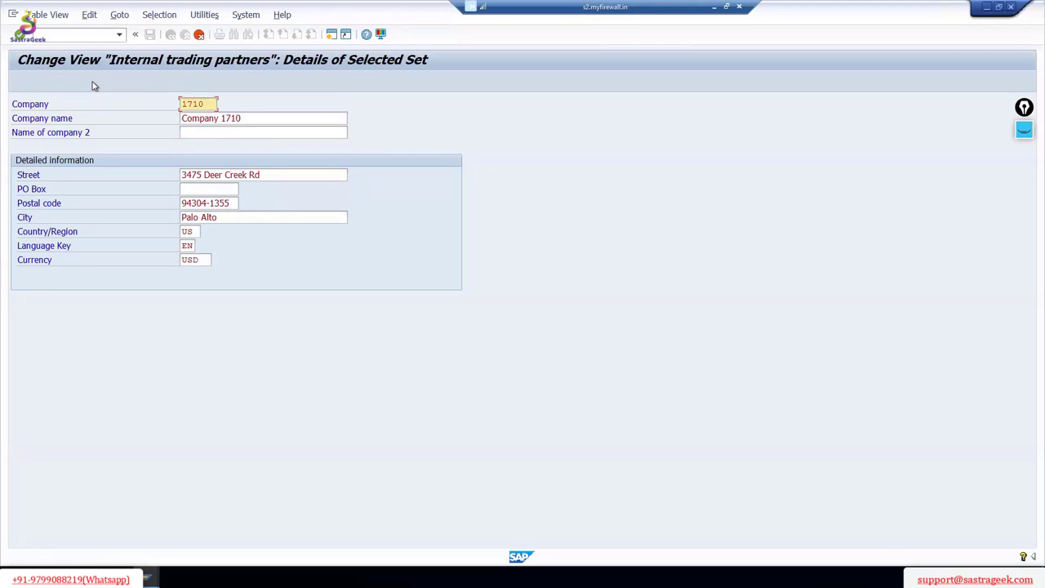
double_click(191, 104)
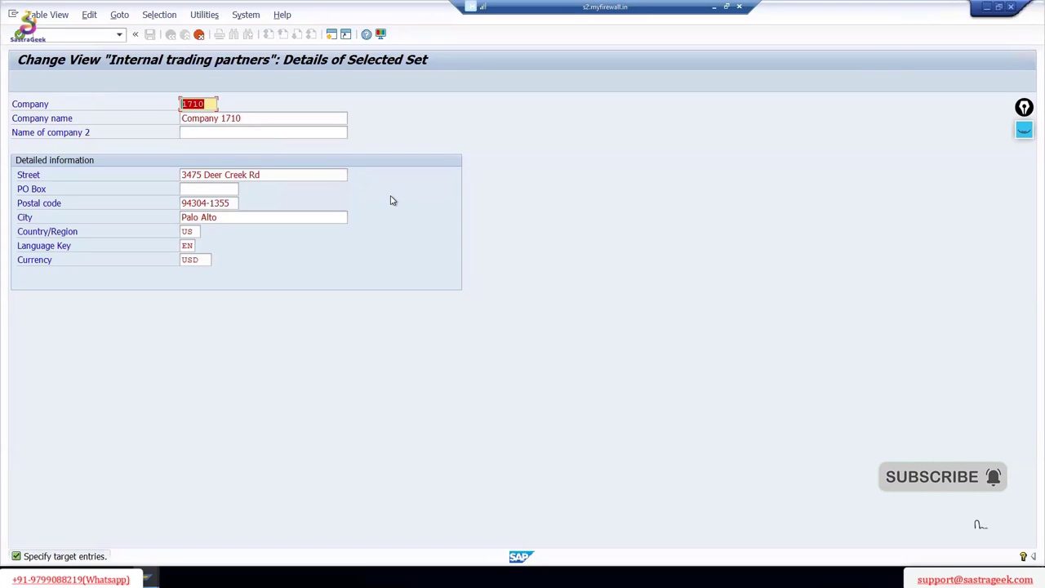
type("S")
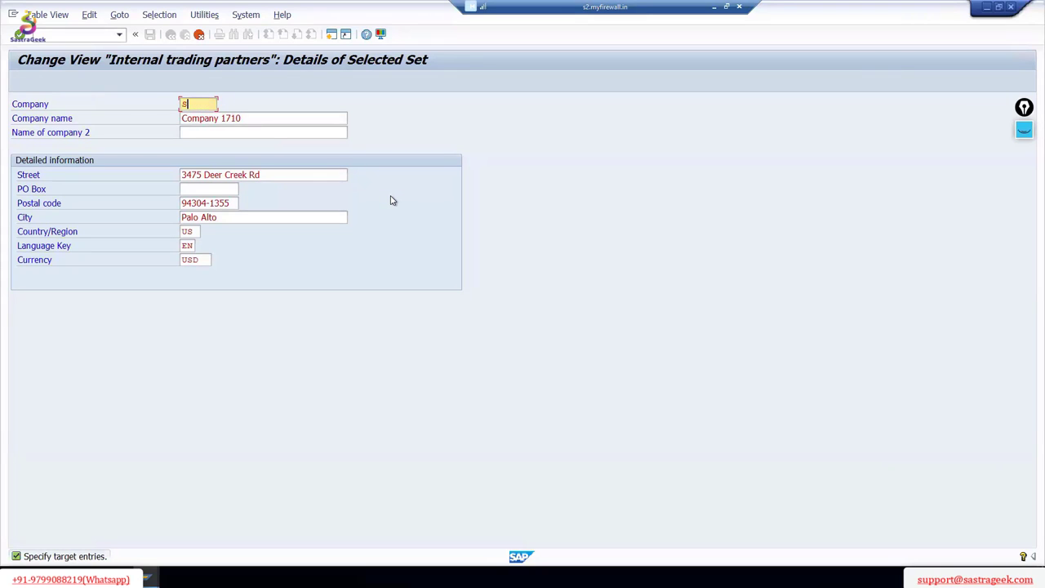
type("g")
key("BackSpace")
key("BackSpace")
type("S")
type("171")
key("BackSpace")
key("BackSpace")
key("BackSpace")
type("710")
left_click(186, 103)
left_click(185, 104)
left_click_drag(182, 104, 280, 116)
left_click(205, 104)
left_click(185, 105)
double_click(189, 105)
Step: Change the company name of the copied entry to "Company 5710 -SG CORP"
left_click(222, 118)
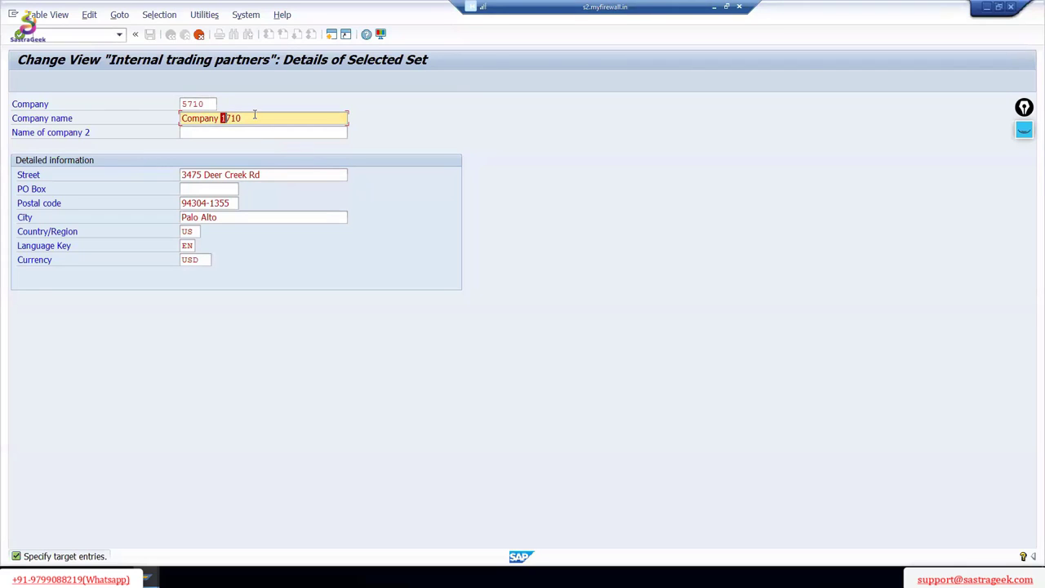
type("5710 -s")
key("BackSpace")
type("SG CORP")
left_click(186, 105)
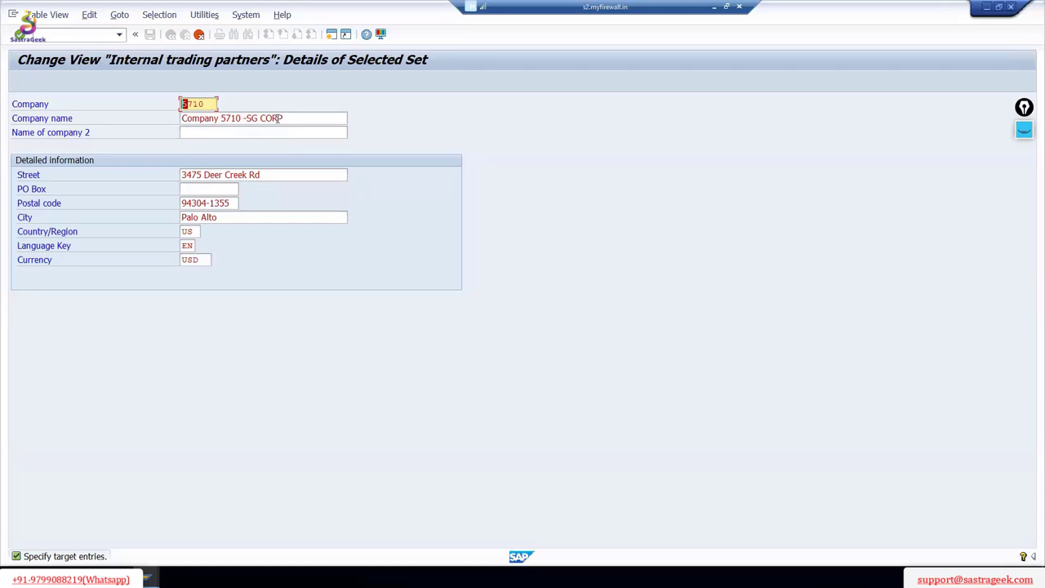
left_click_drag(284, 118, 159, 109)
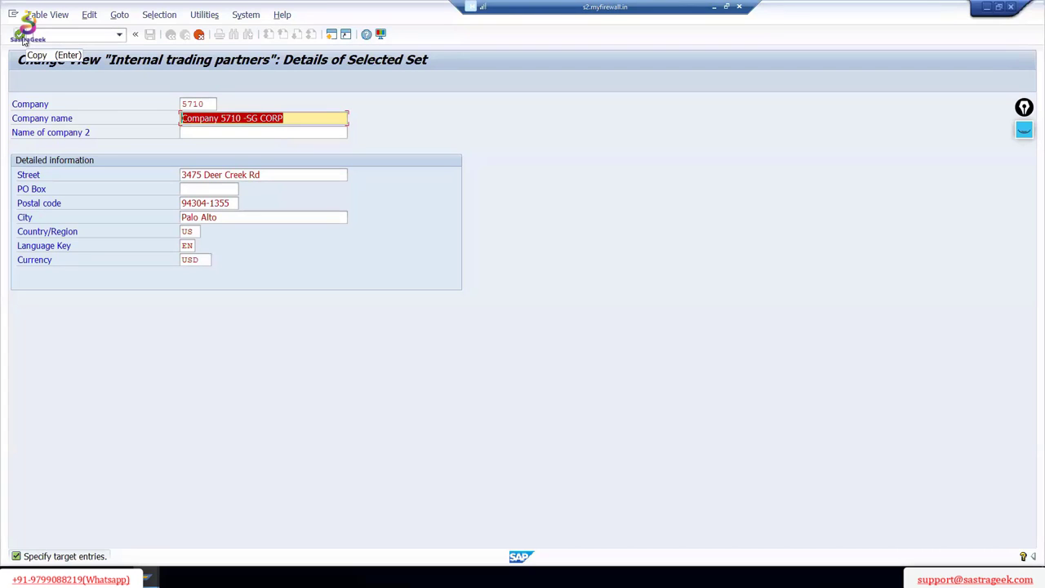
Step: Save the copied company 5710 entry and check the selection list of existing customizing requests
left_click(20, 34)
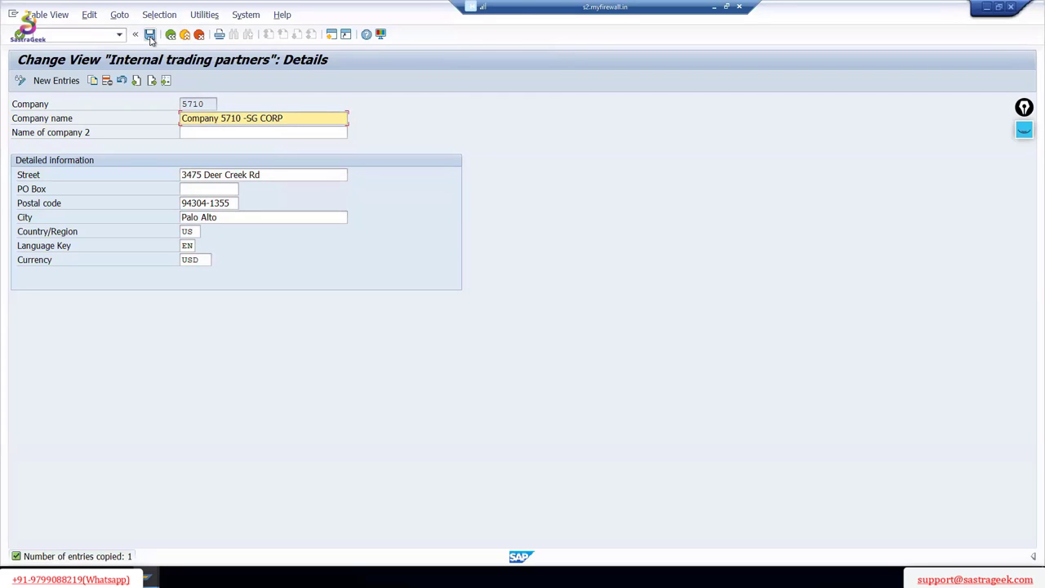
left_click(149, 36)
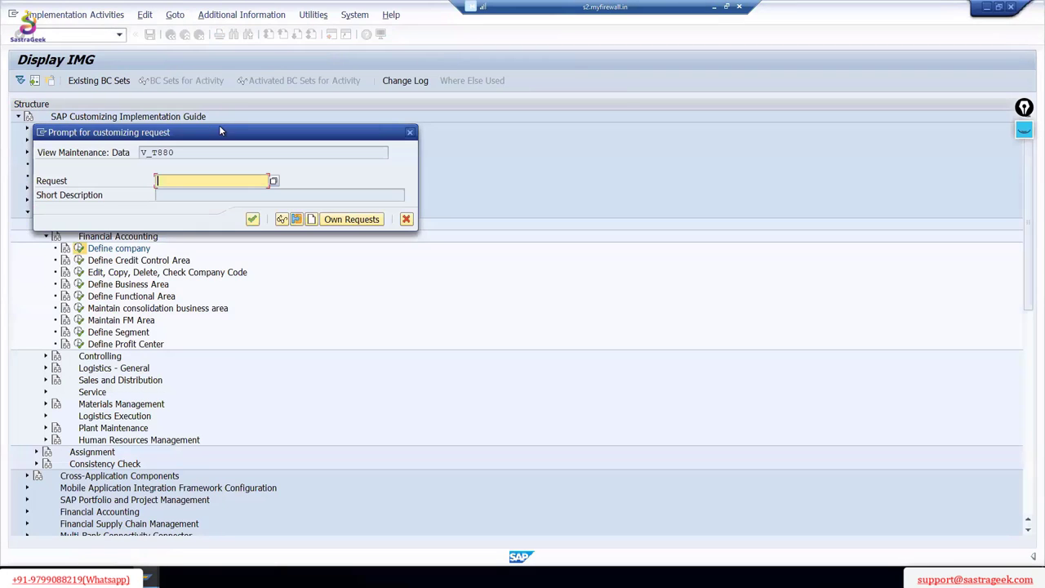
left_click_drag(272, 136, 502, 178)
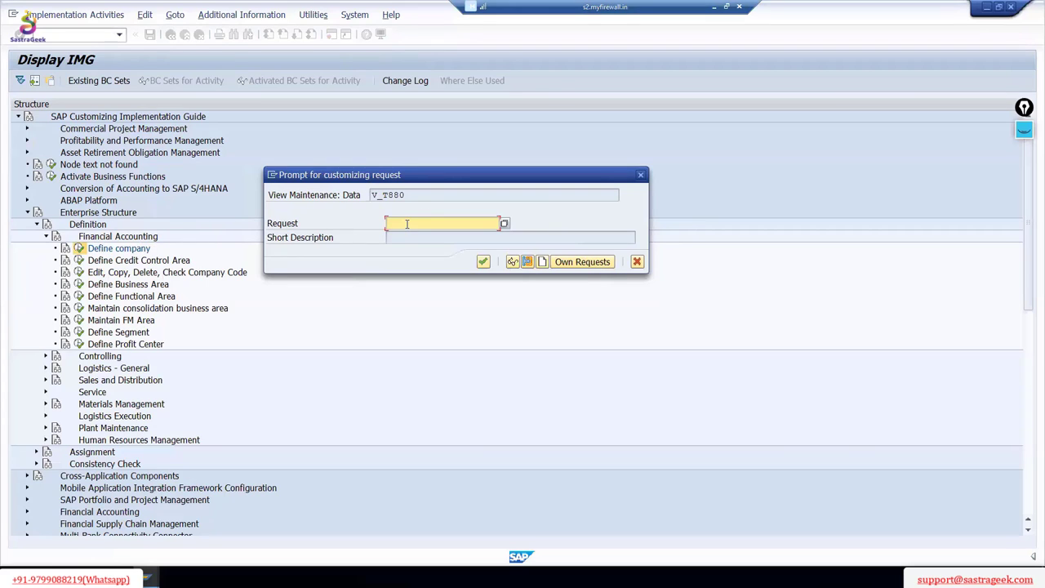
left_click(505, 225)
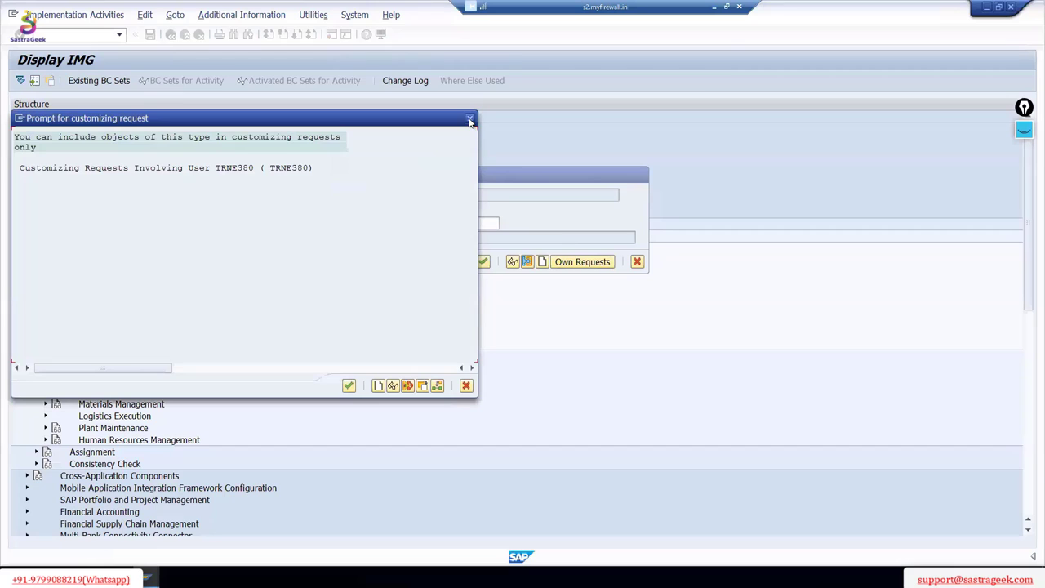
left_click(470, 121)
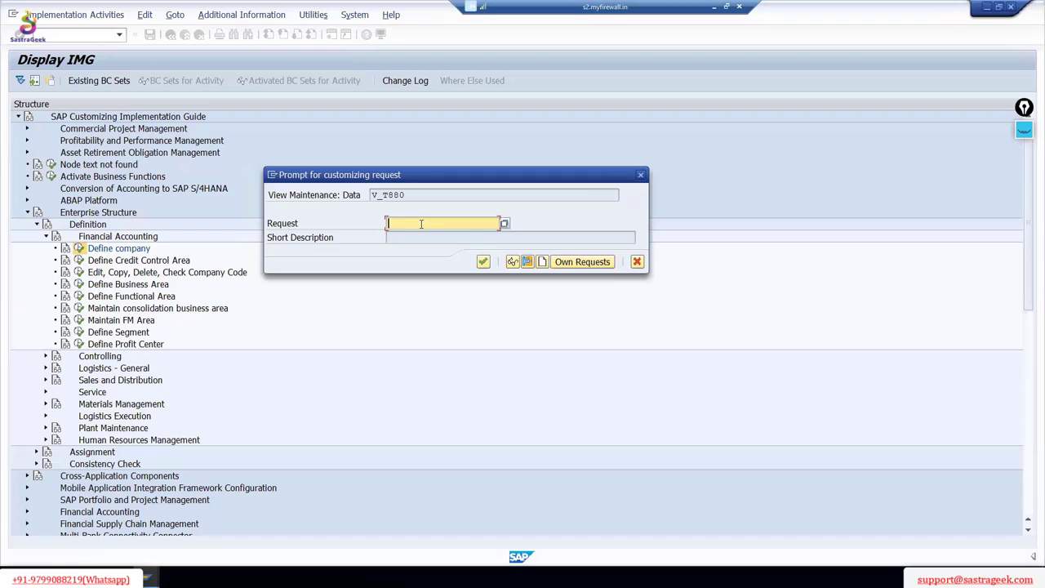
type("S")
key("BackSpace")
type("7")
key("BackSpace")
type("5710")
type("-SE")
type(" COR")
type("P")
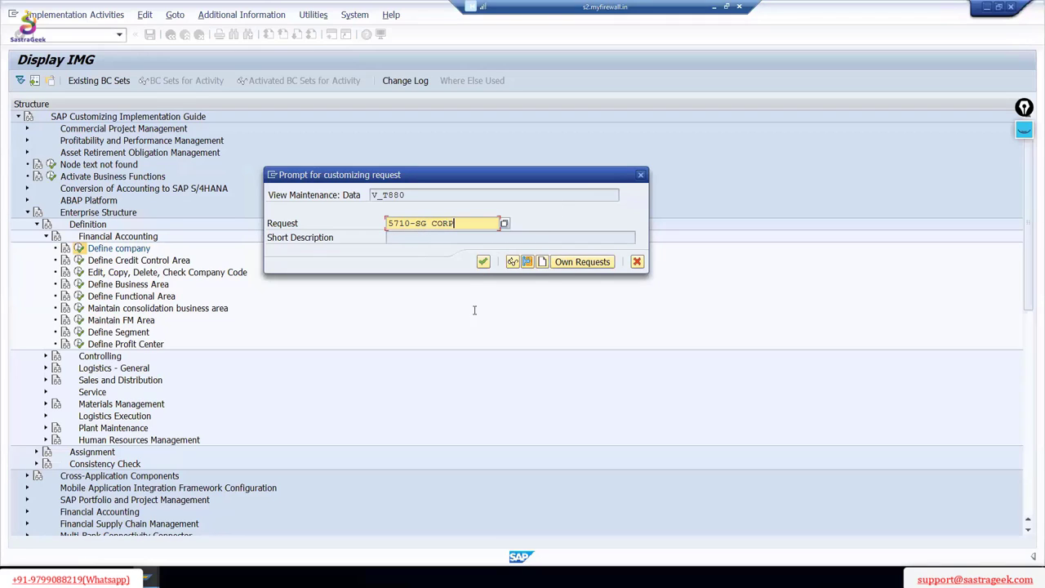
Step: Create and save a new customizing request with the short description "5710-SG CORP"
left_click(543, 262)
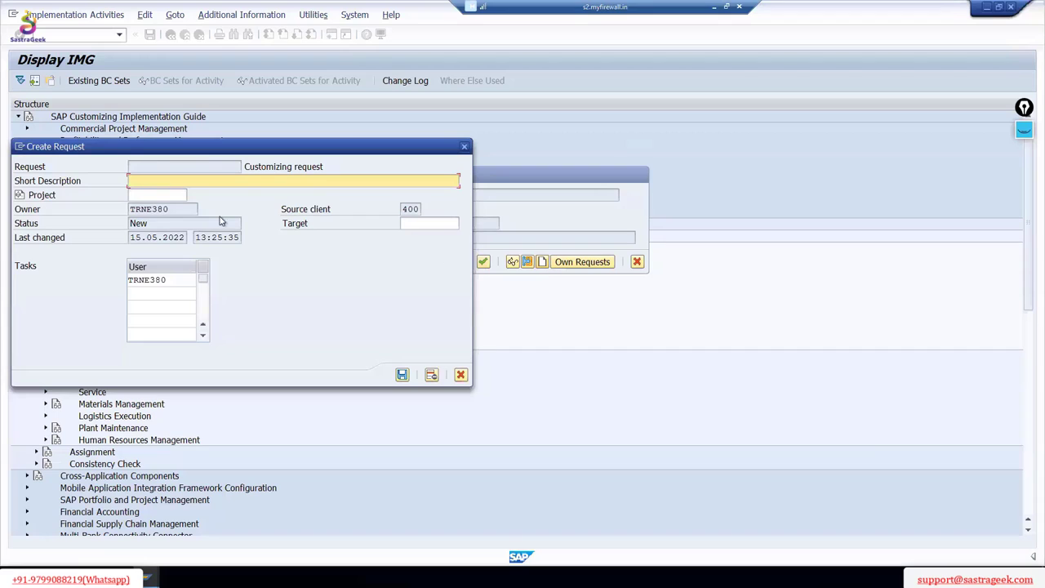
left_click(170, 180)
type("5710-SG (")
type("ORP")
left_click(160, 195)
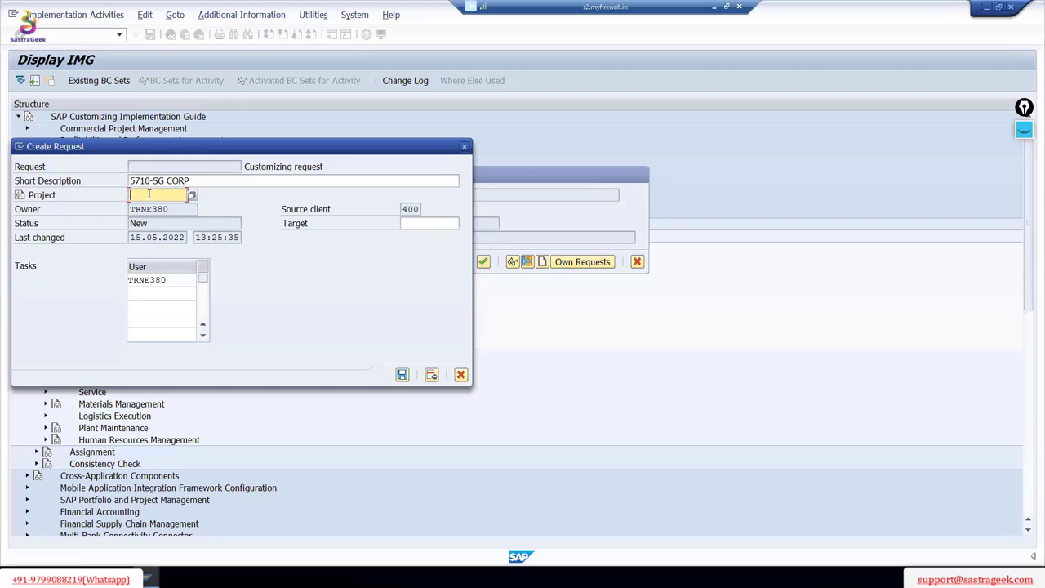
triple_click(151, 181)
left_click(143, 193)
left_click(401, 374)
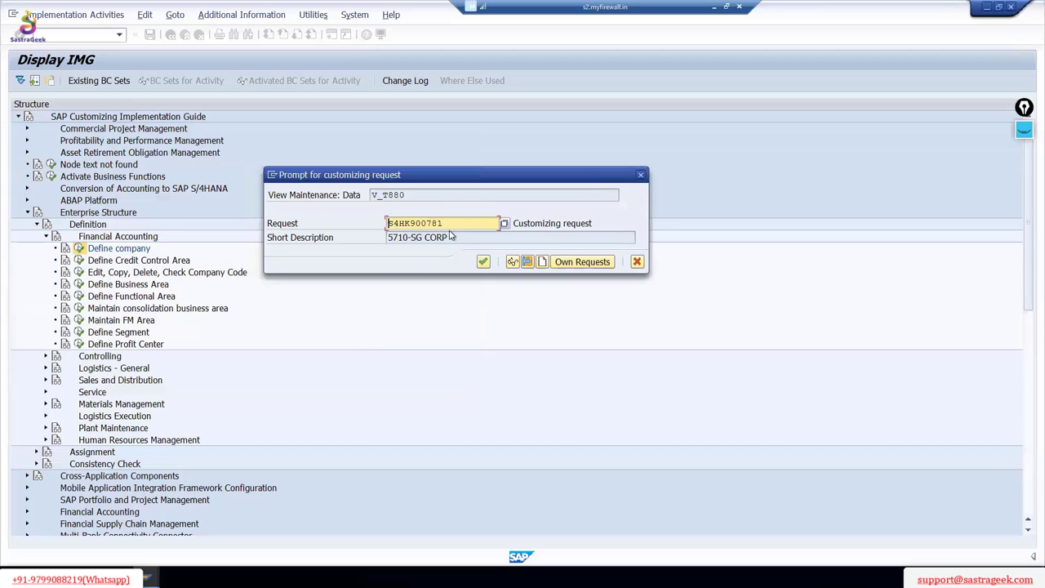
Step: Record the new company 5710 in the "5710-SG CORP" customizing request
left_click_drag(451, 222, 373, 222)
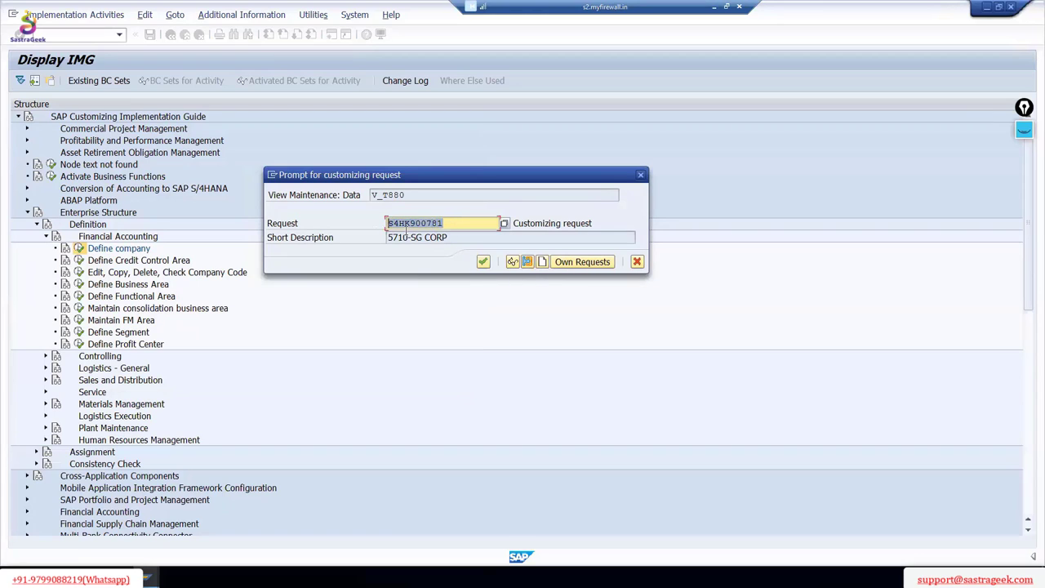
key("End")
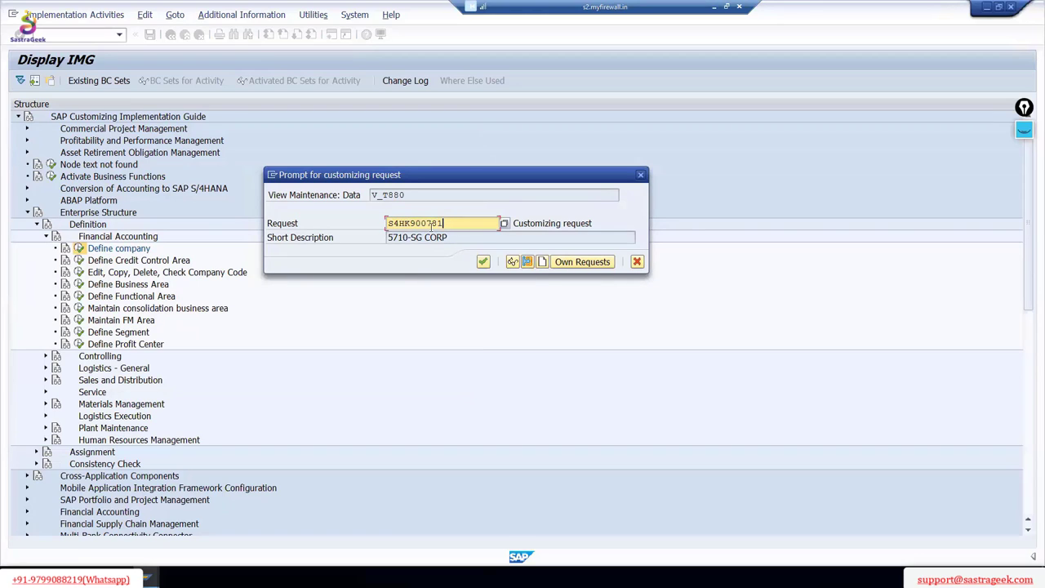
left_click_drag(448, 223, 388, 223)
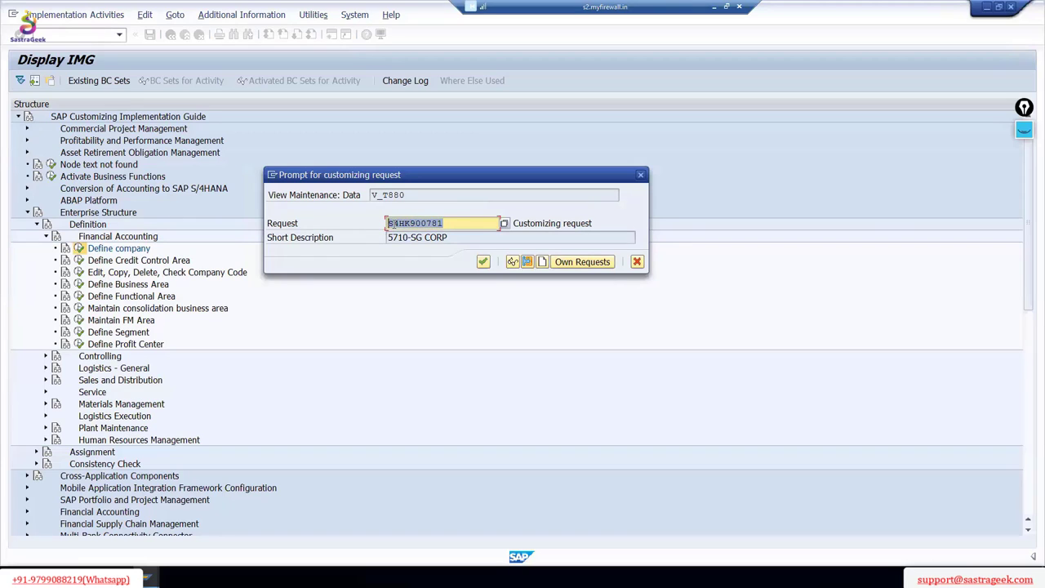
left_click_drag(415, 222, 453, 223)
left_click(483, 261)
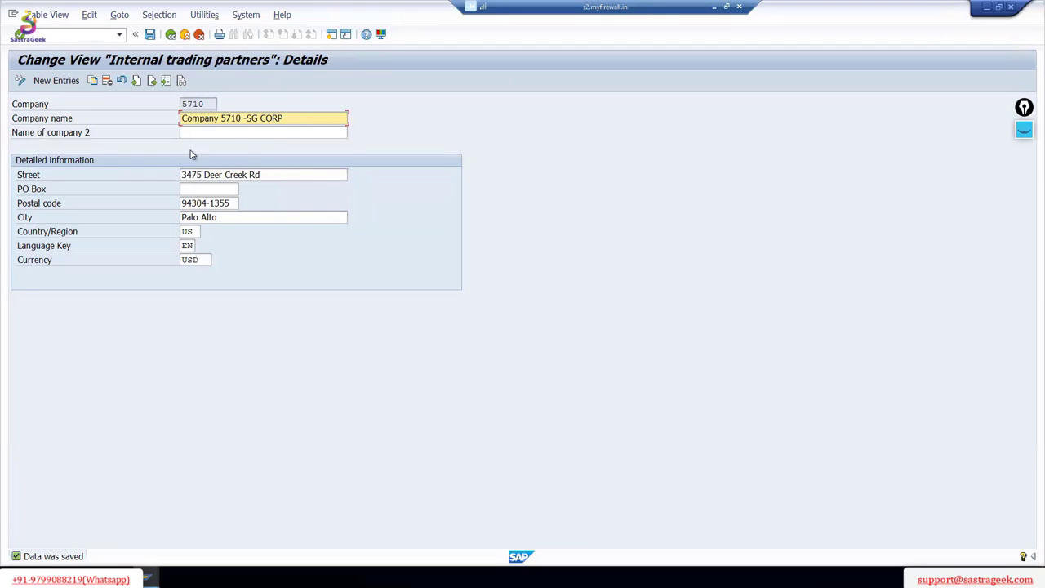
Step: Review the details of company 5710 from the trading partners overview and go back to the overview
left_click(169, 35)
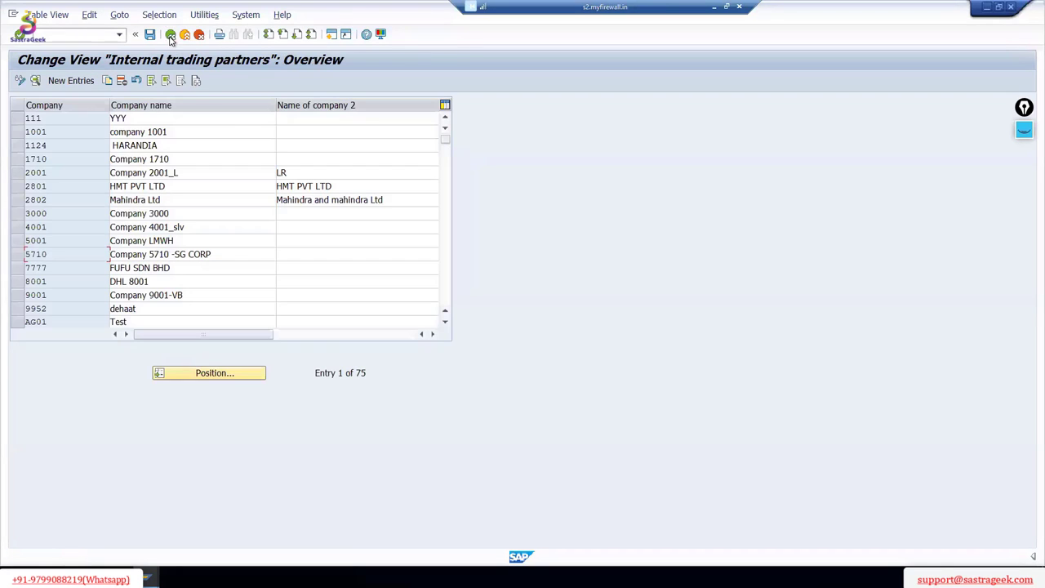
left_click(18, 254)
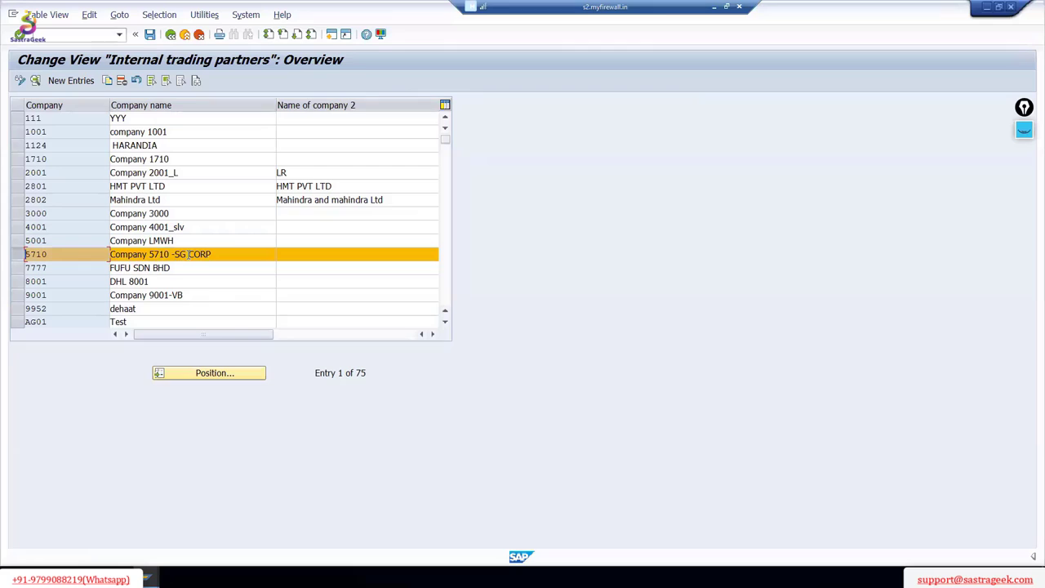
left_click(36, 81)
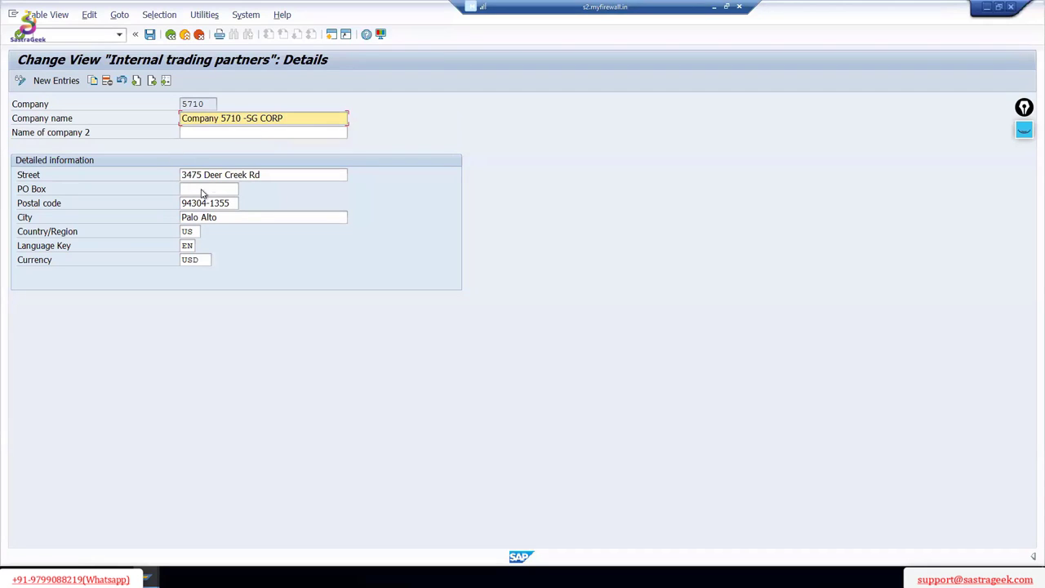
left_click(170, 36)
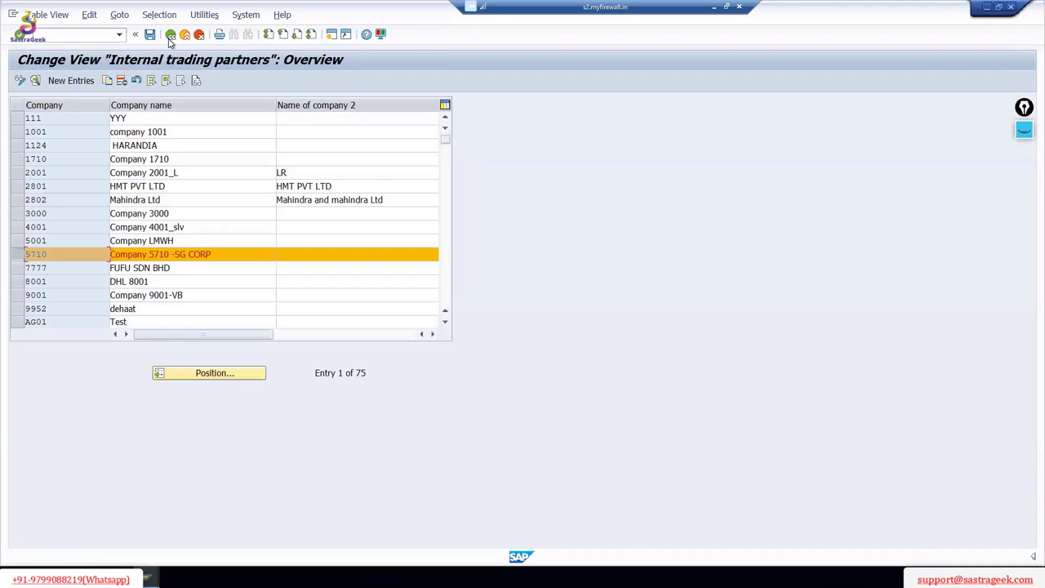
Step: Return to the implementation guide and open the "Copy, delete, check company code" activity
left_click(169, 36)
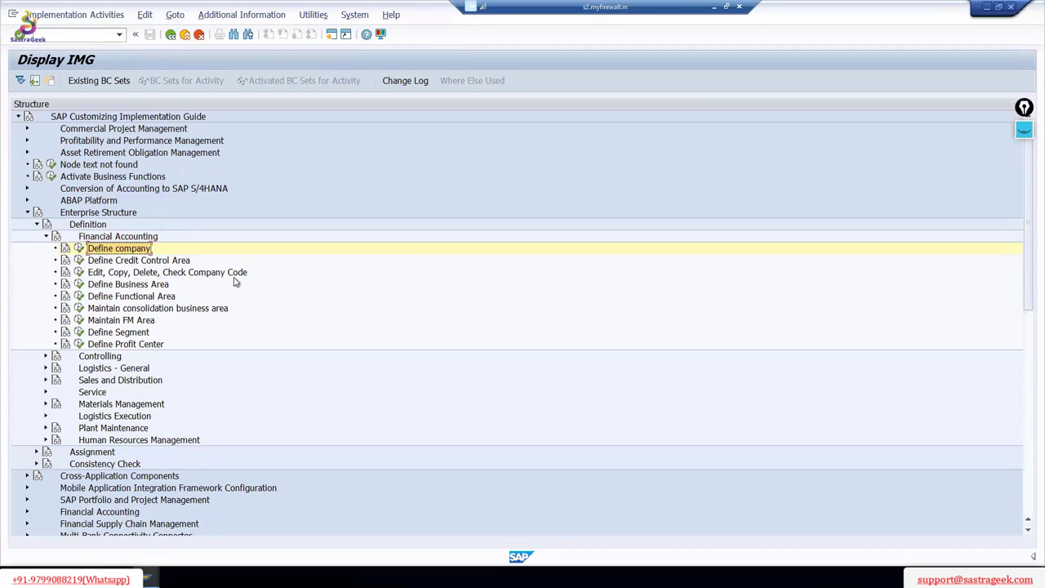
left_click(78, 272)
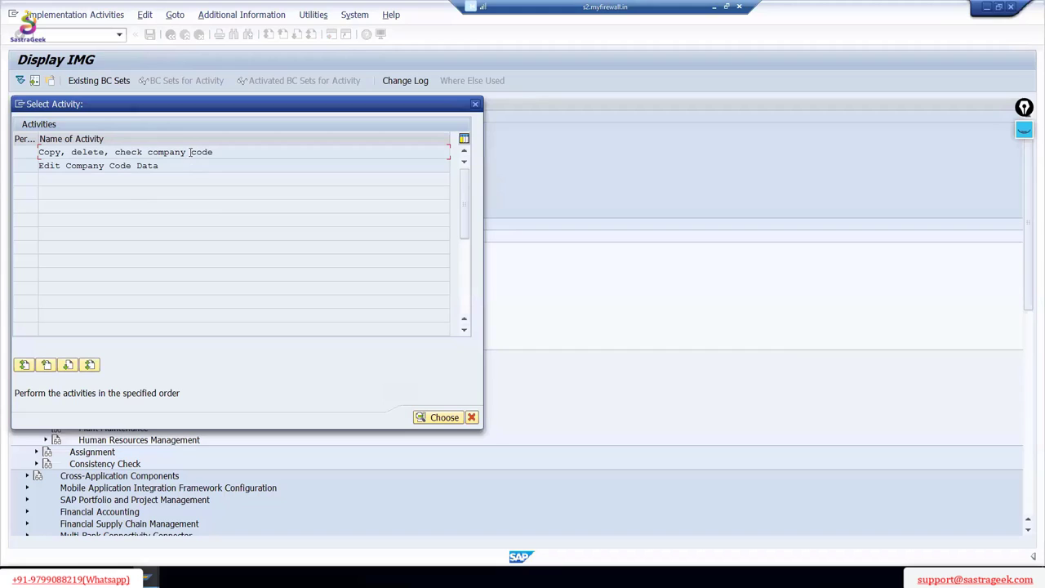
double_click(196, 152)
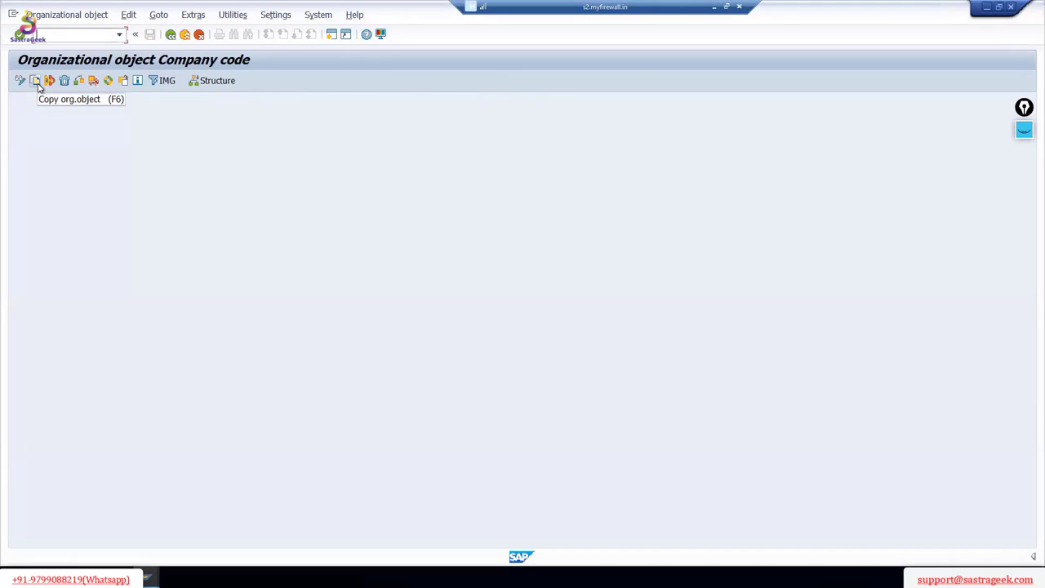
Step: Copy the organizational object from company code 1710 to company code 5710
left_click(36, 81)
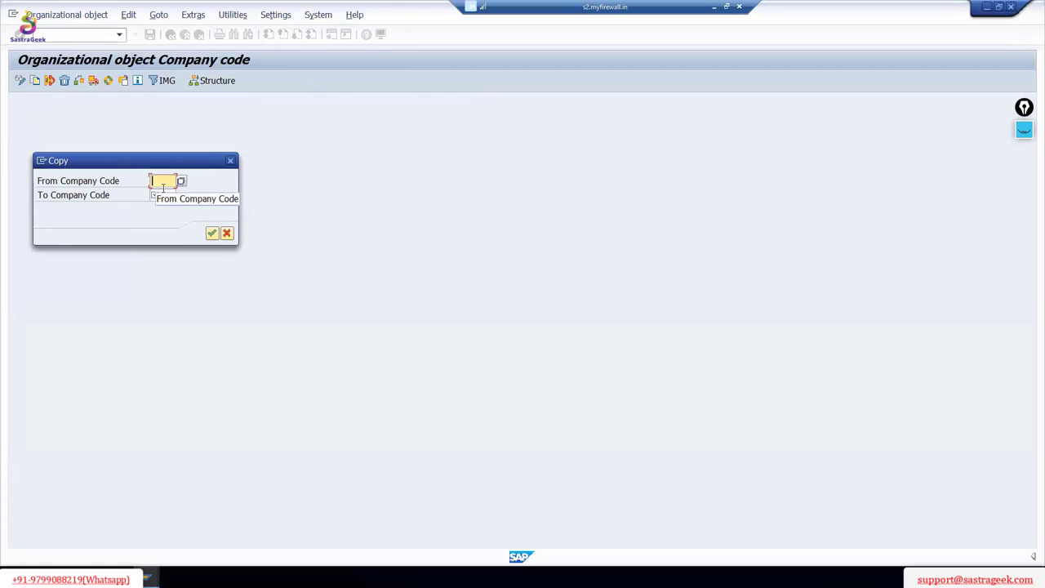
type("171")
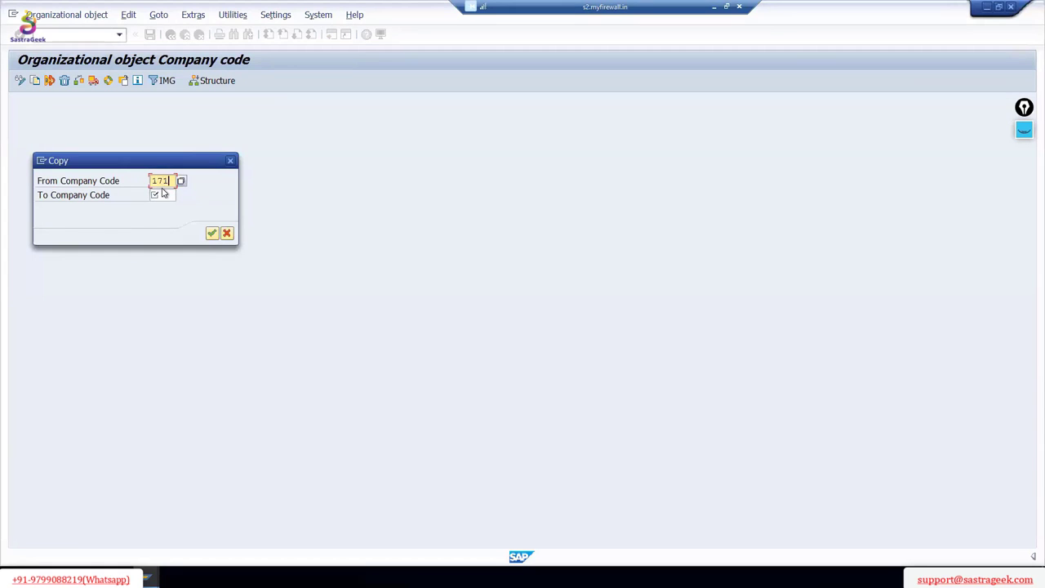
type("0")
left_click(164, 195)
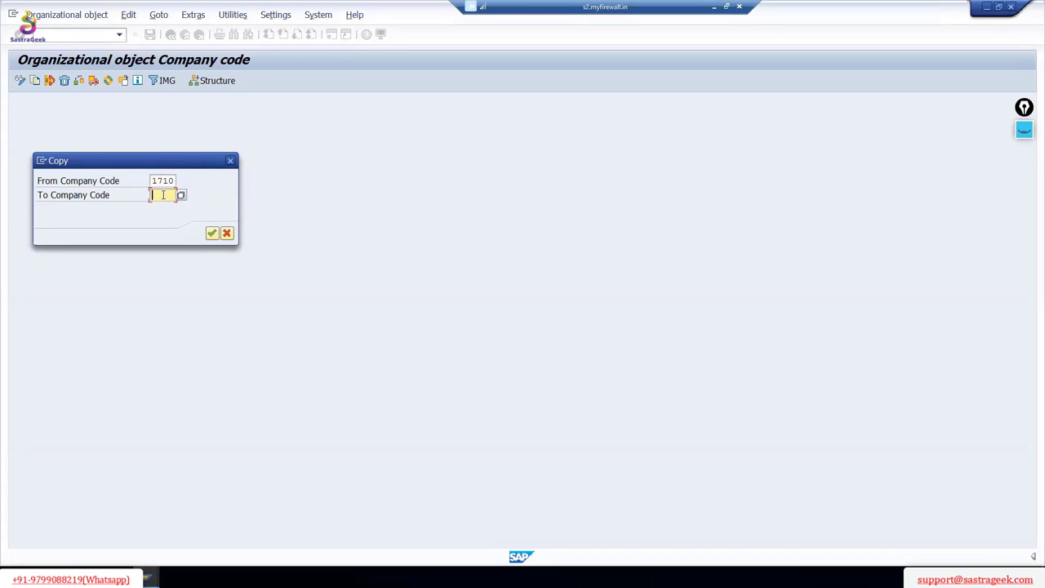
type("5710")
left_click(212, 233)
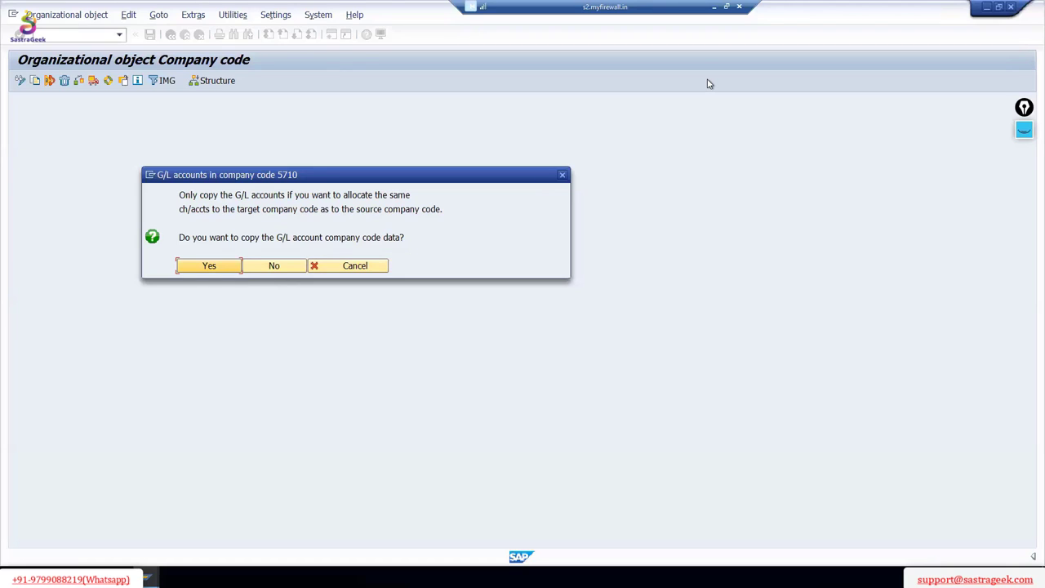
Step: Include the G/L account data and controlling area assignment in the copy, without allocating a different local currency
left_click_drag(183, 297, 214, 289)
left_click(209, 266)
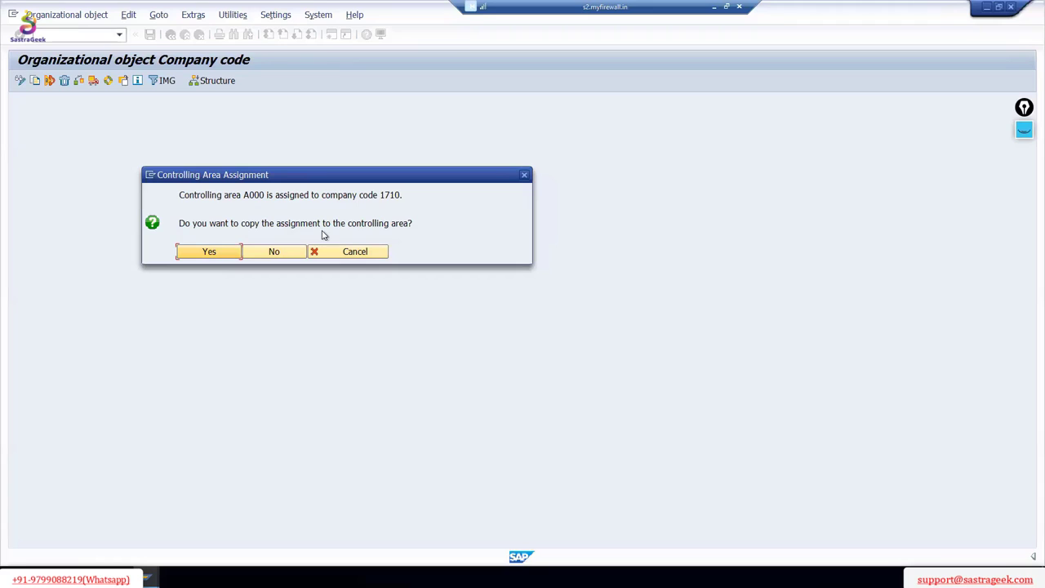
left_click(210, 252)
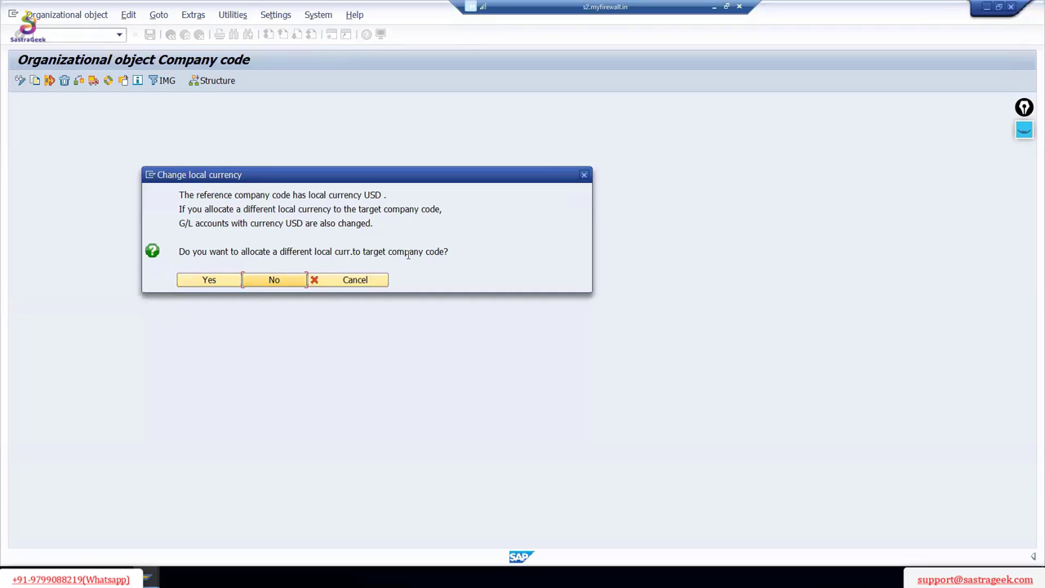
left_click(275, 282)
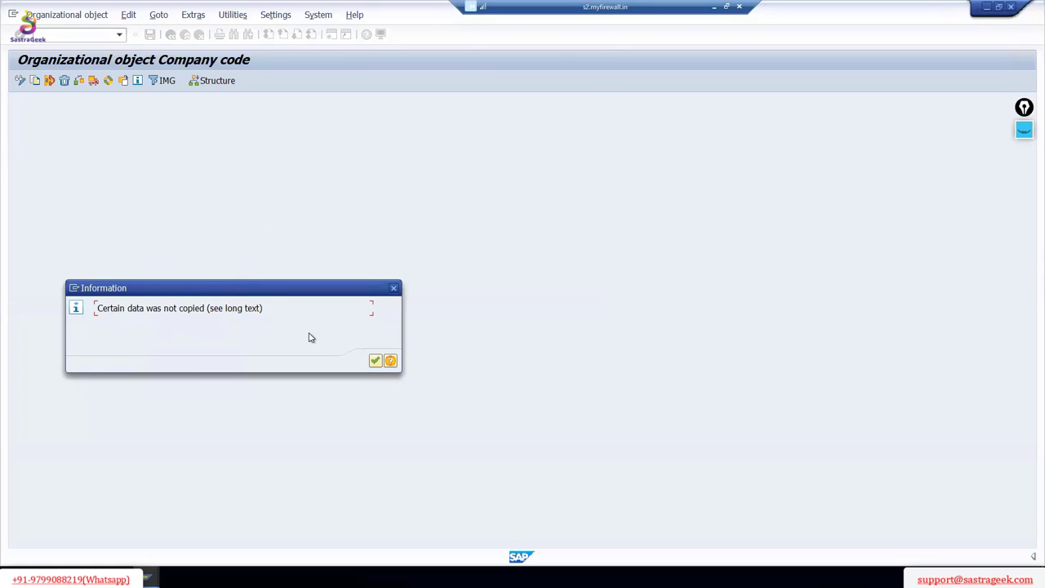
Step: Acknowledge the information messages and decline transporting the number ranges
left_click(375, 361)
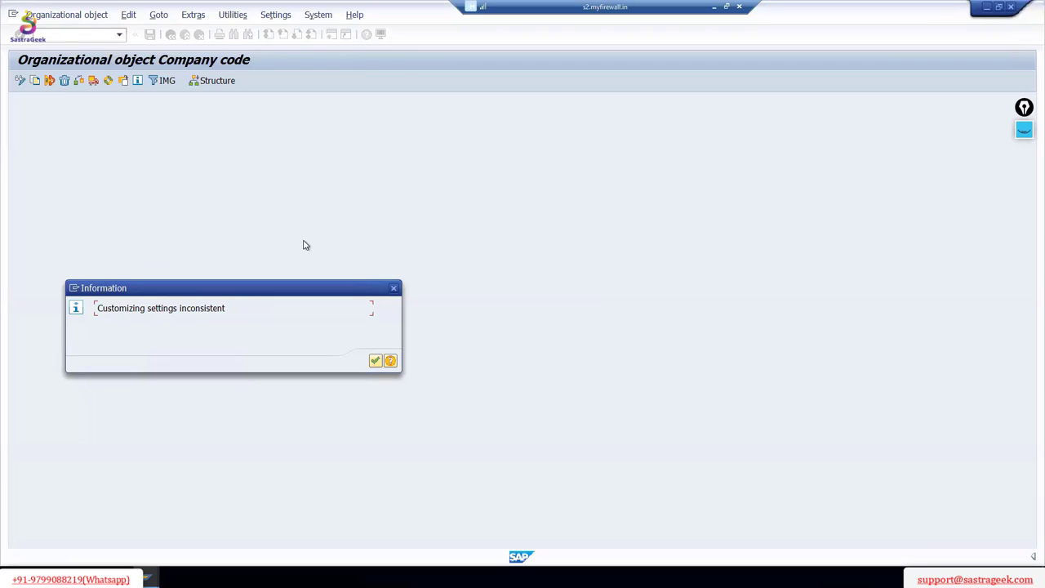
left_click(376, 361)
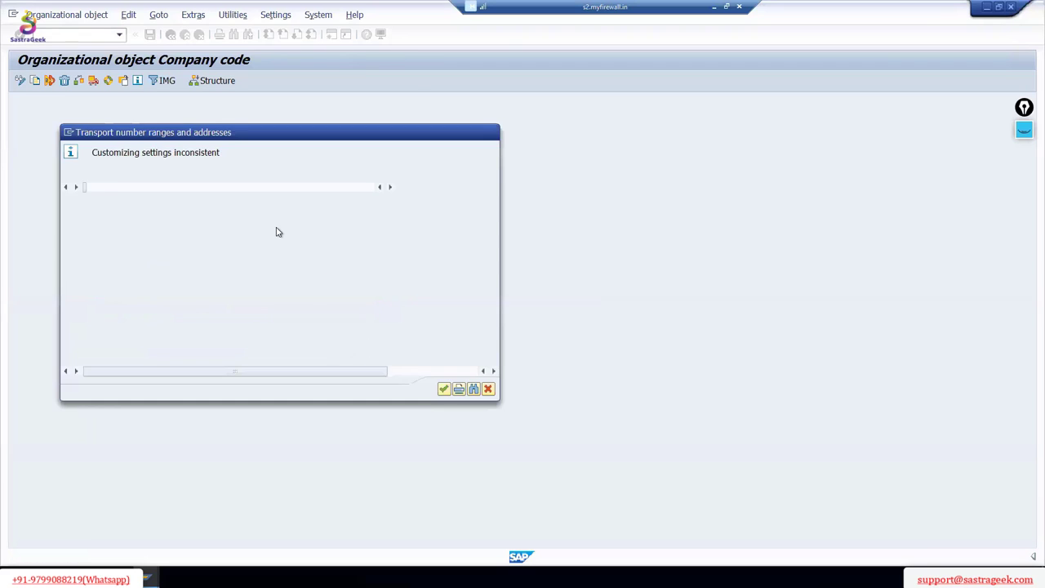
left_click(444, 390)
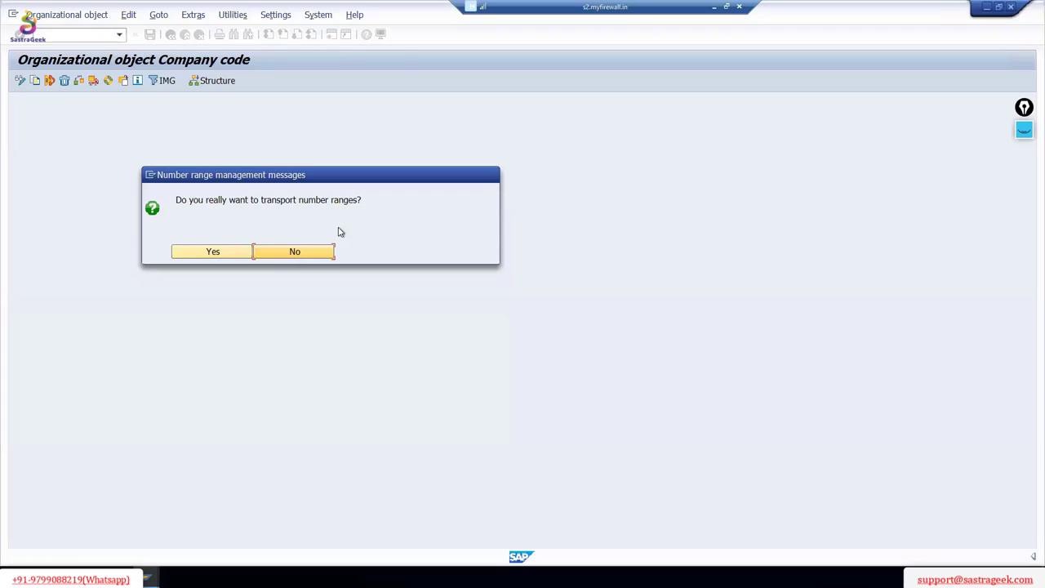
left_click(298, 252)
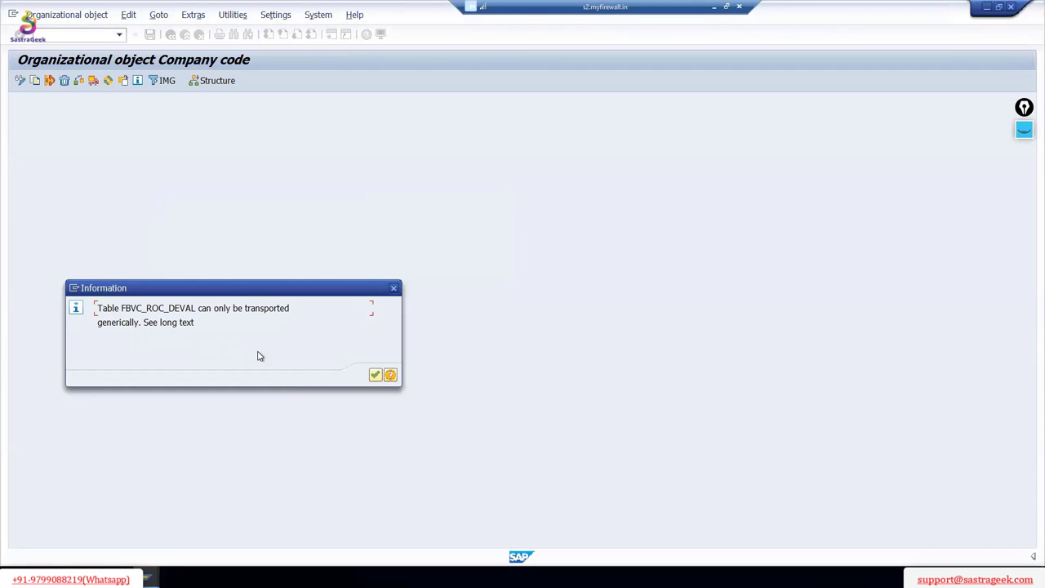
Step: Record the company code copy in customizing request S4HK900781 and copy the number range intervals from 1710 to 5710
left_click(376, 375)
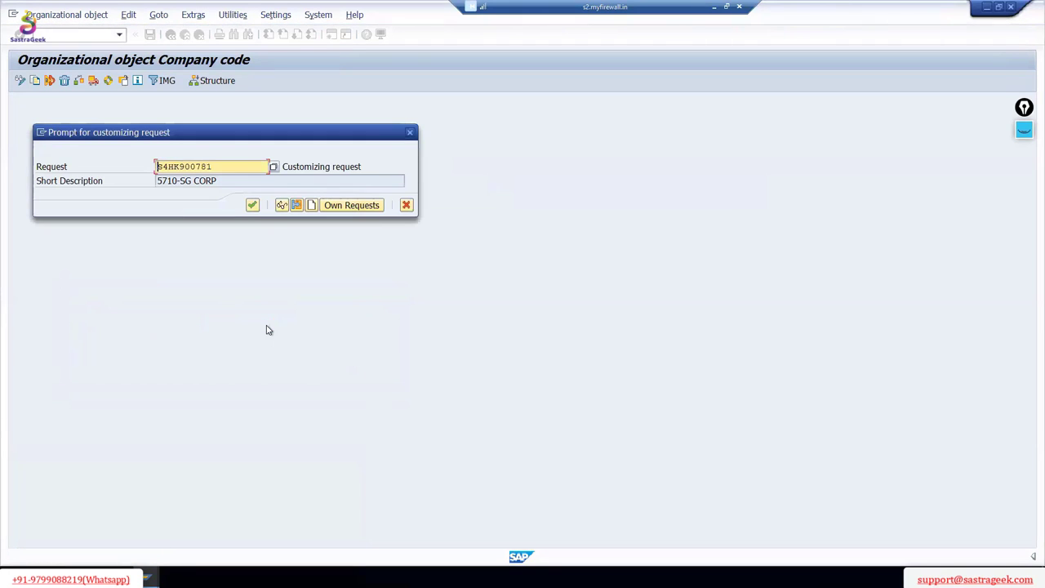
left_click(252, 205)
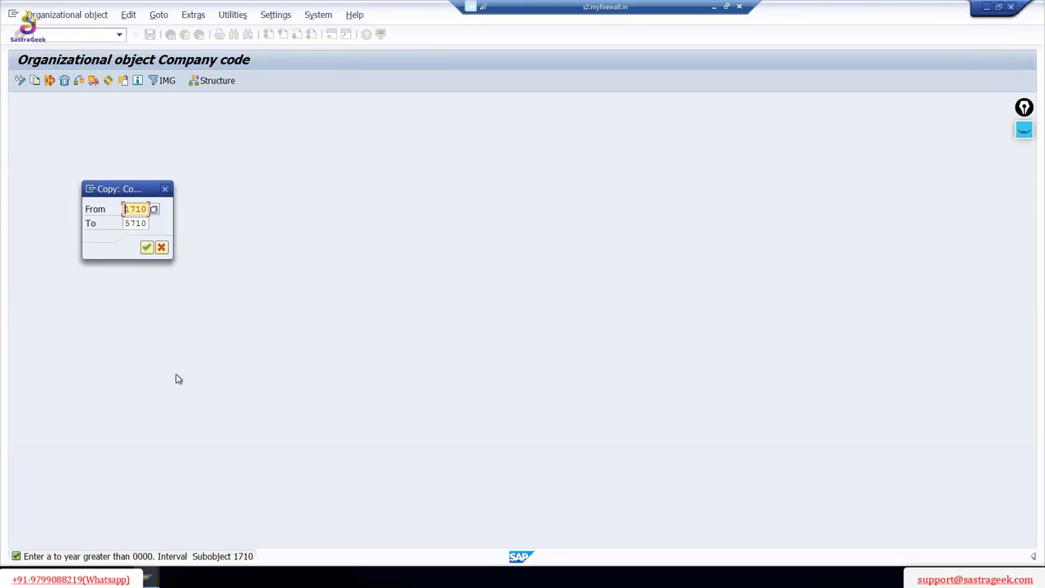
left_click(147, 247)
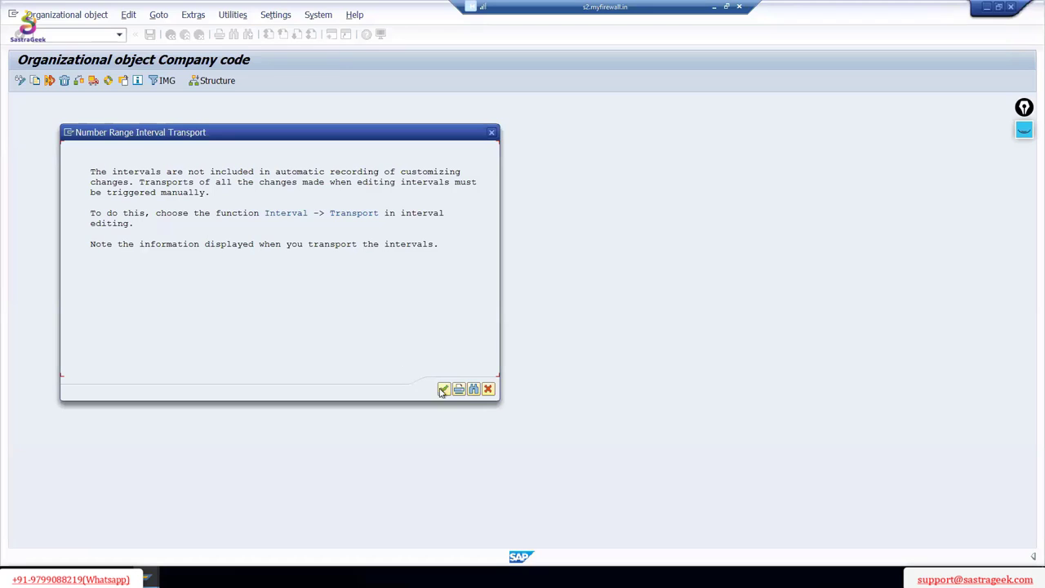
left_click(444, 389)
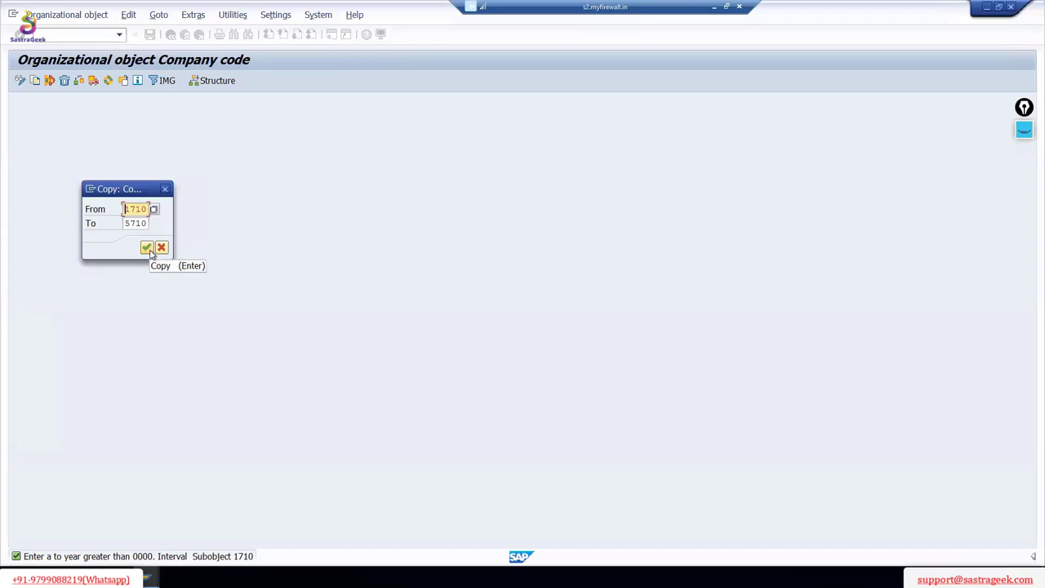
left_click(151, 252)
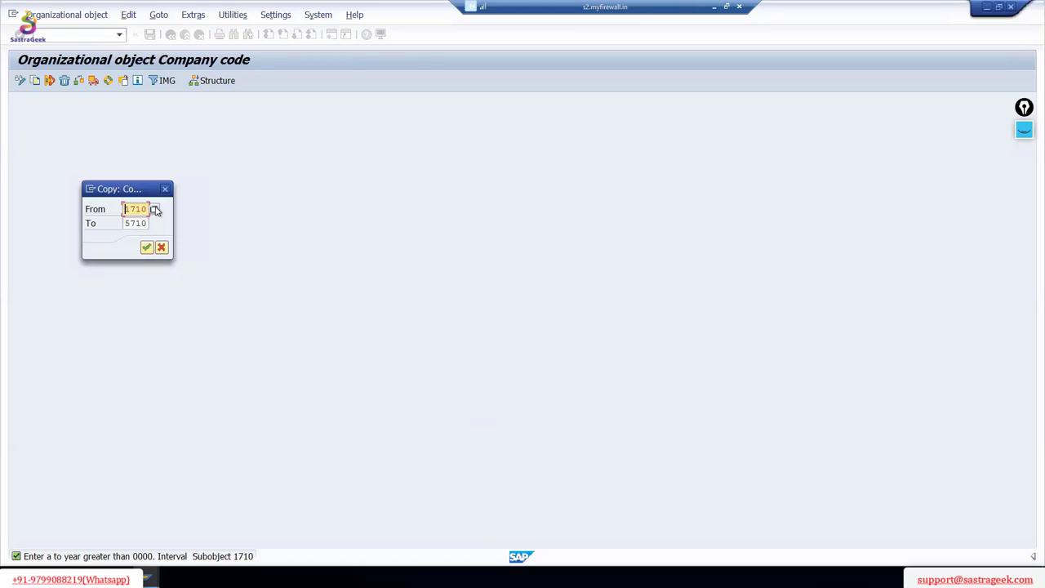
left_click(147, 247)
Step: Stop copying the intervals of the remaining number range object and acknowledge the company code copy
left_click(167, 189)
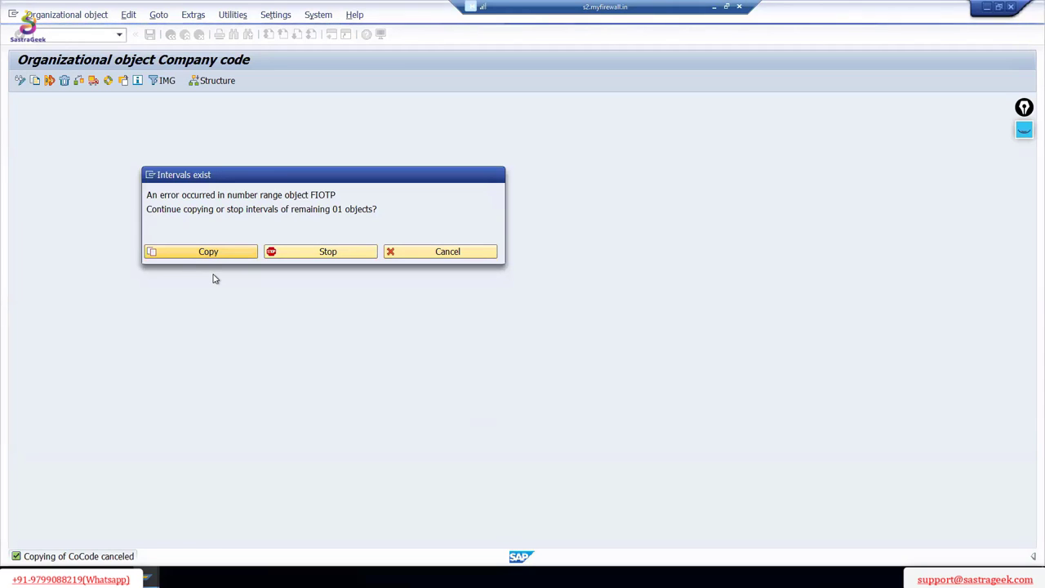
left_click(343, 251)
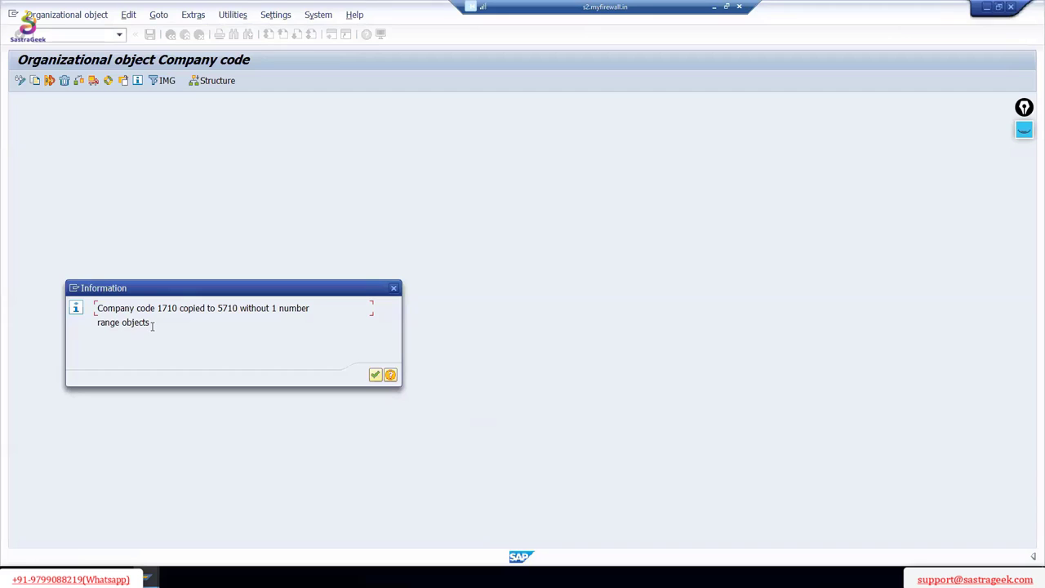
left_click_drag(151, 321, 99, 323)
left_click(262, 309)
left_click(376, 375)
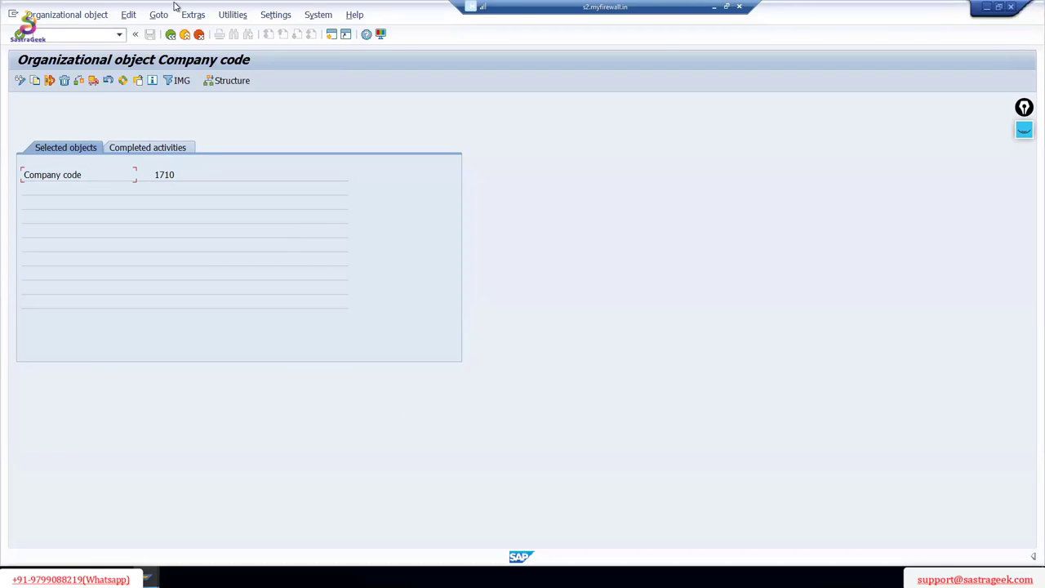
Step: Return to the implementation guide structure and collapse the Financial Accounting node under Definition
left_click(170, 35)
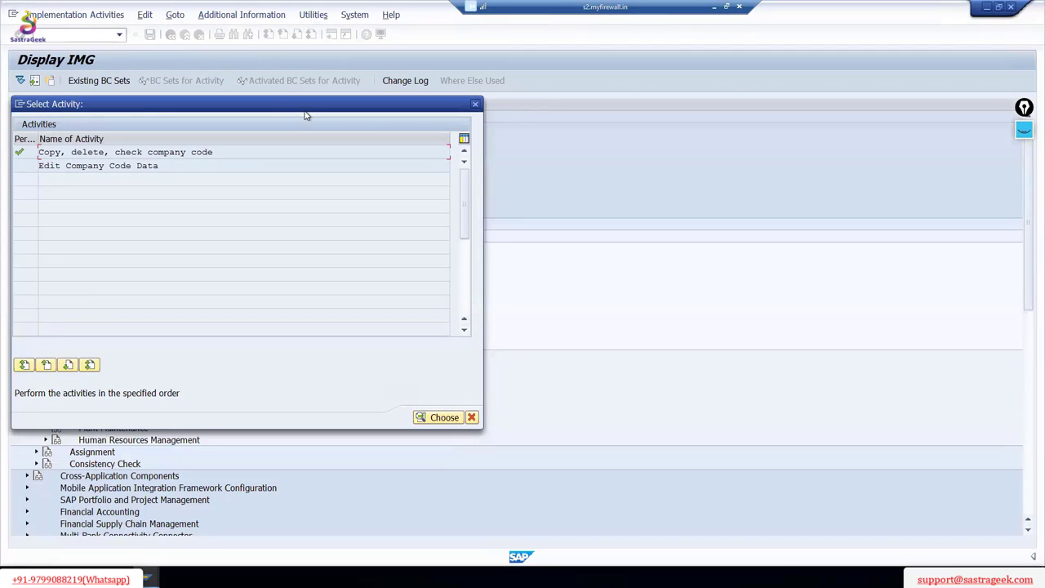
left_click(475, 104)
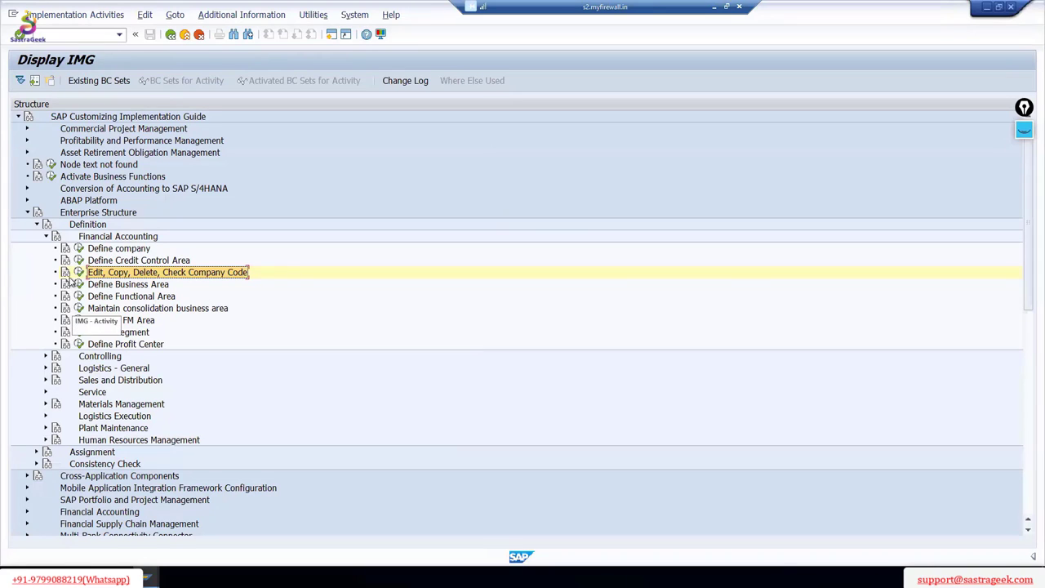
left_click(113, 249)
left_click(196, 273)
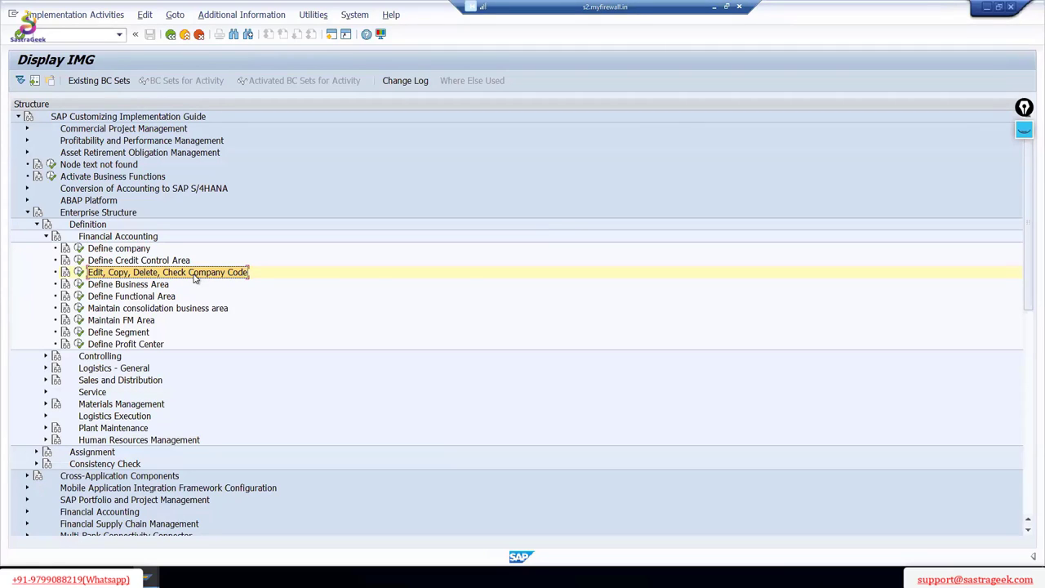
left_click(101, 250)
left_click(123, 274)
left_click(47, 236)
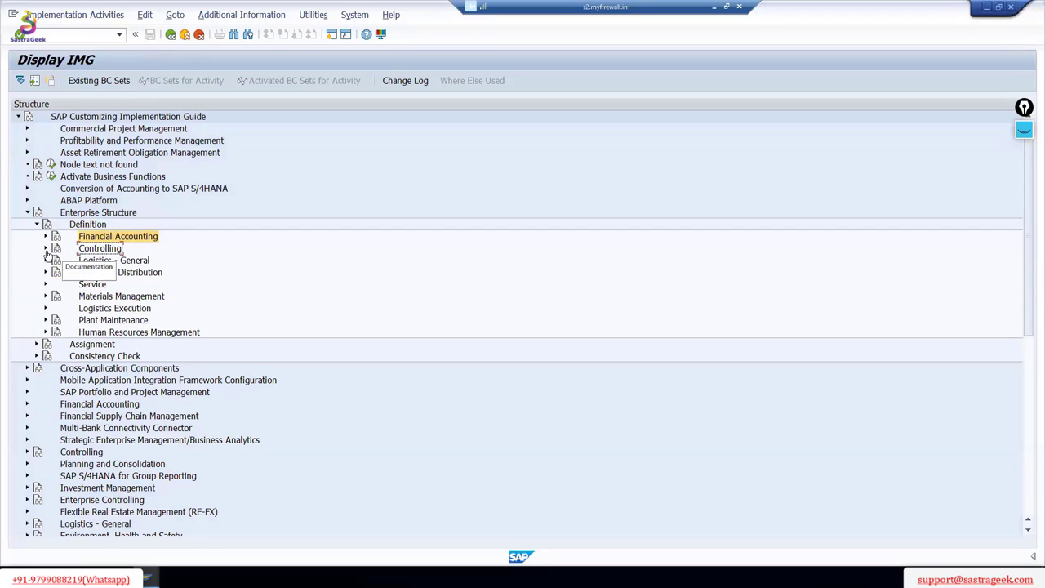
Step: Check the Controlling definition activities and expand the Logistics - General node under Definition
left_click(46, 248)
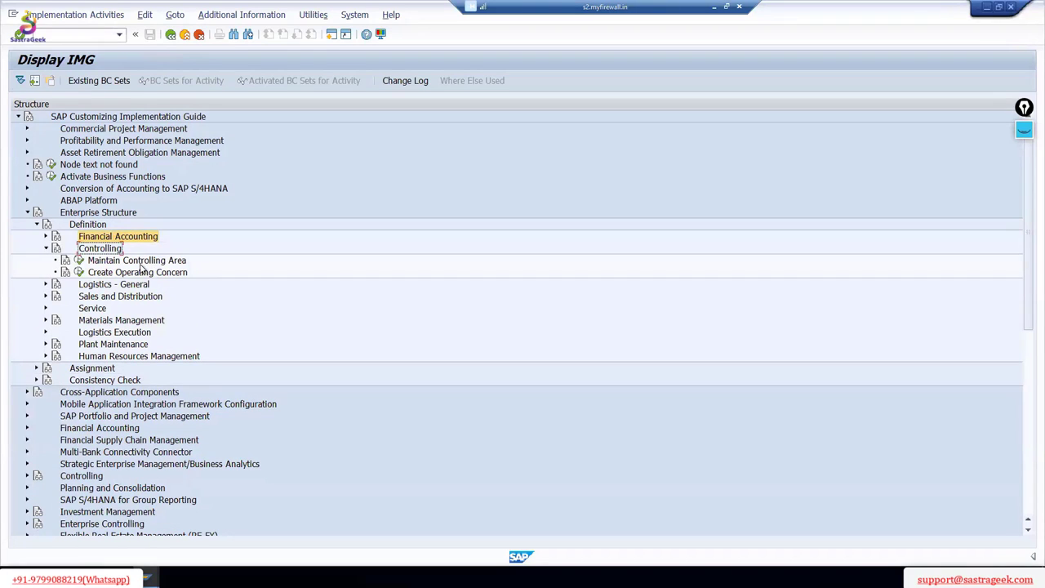
left_click(46, 248)
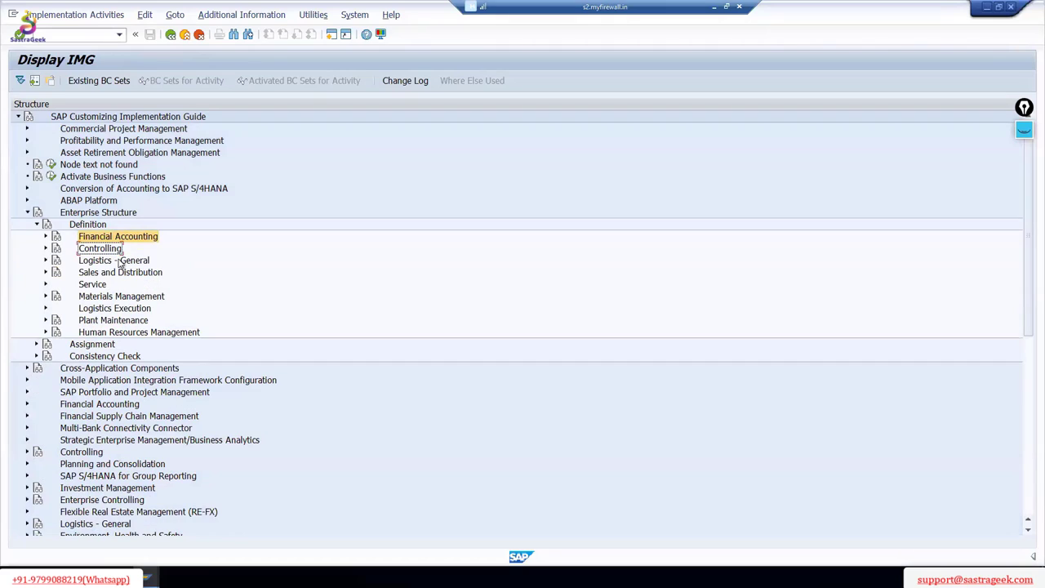
left_click(58, 266)
left_click(58, 265)
left_click(123, 262)
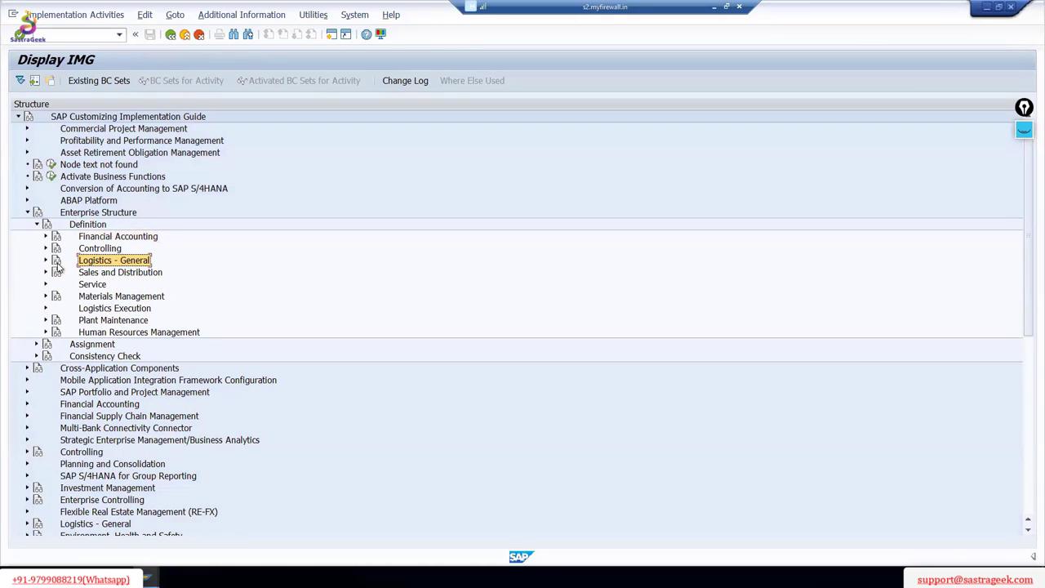
left_click(47, 260)
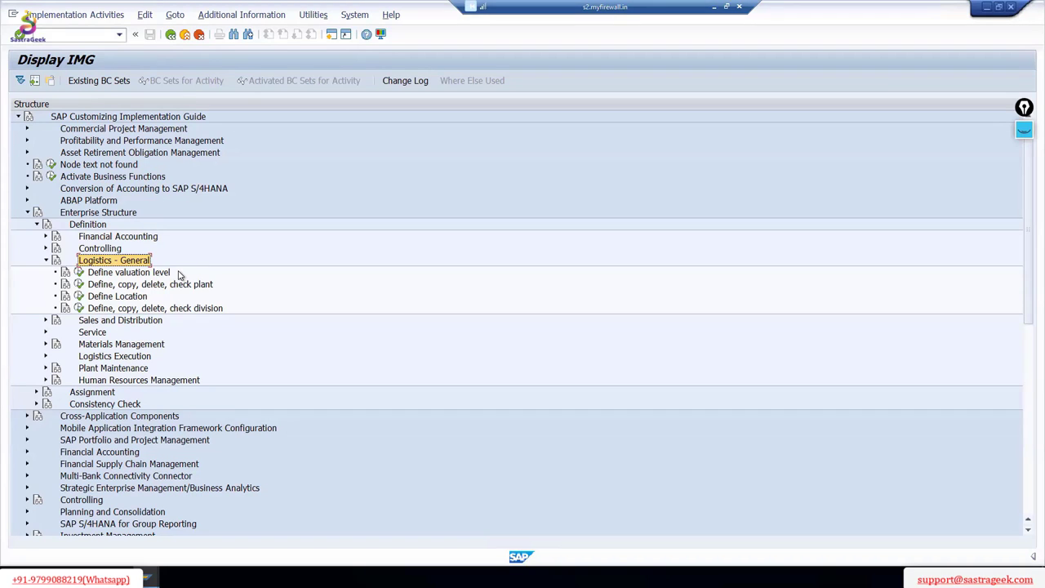
Step: Review whether valuation is set at plant or company code level in "Define valuation level", and return to the guide
left_click(79, 274)
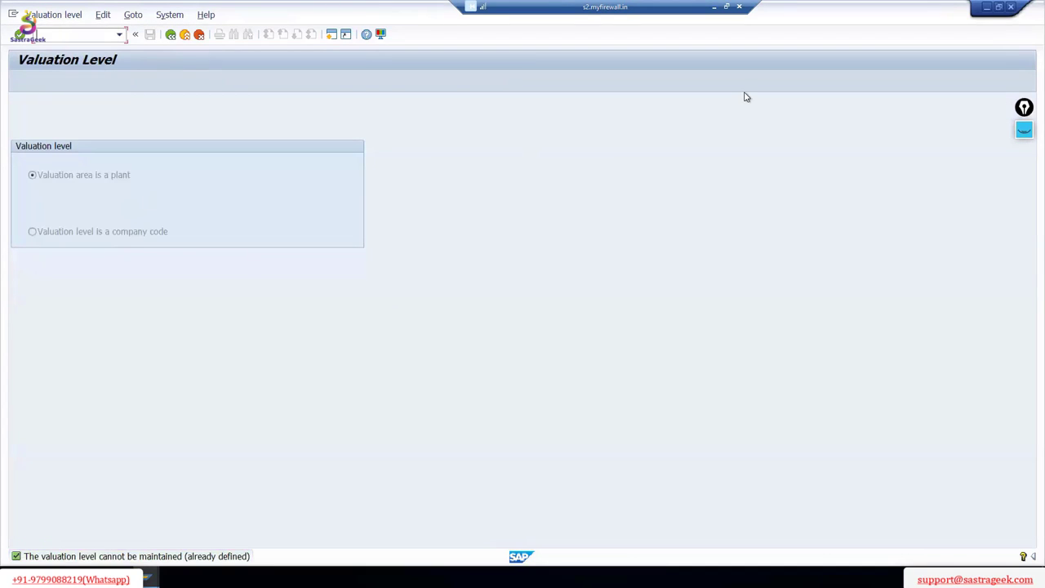
mouse_move(188, 72)
left_mouse_down()
mouse_move(229, 135)
mouse_move(219, 207)
left_mouse_up()
left_click_drag(196, 297, 190, 300)
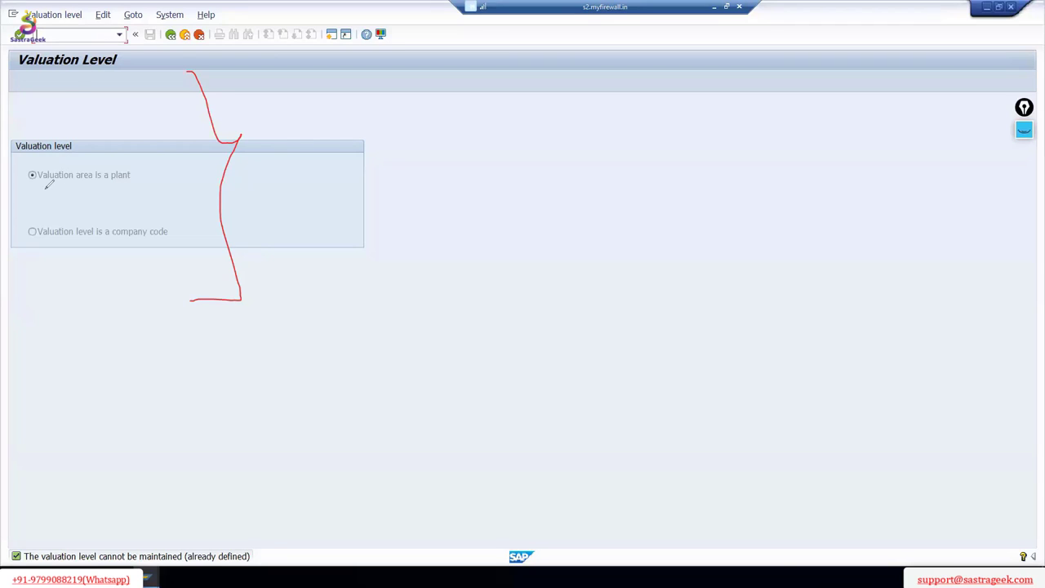
left_click_drag(36, 188, 142, 188)
mouse_move(95, 250)
left_mouse_down()
mouse_move(150, 243)
mouse_move(147, 255)
left_mouse_up()
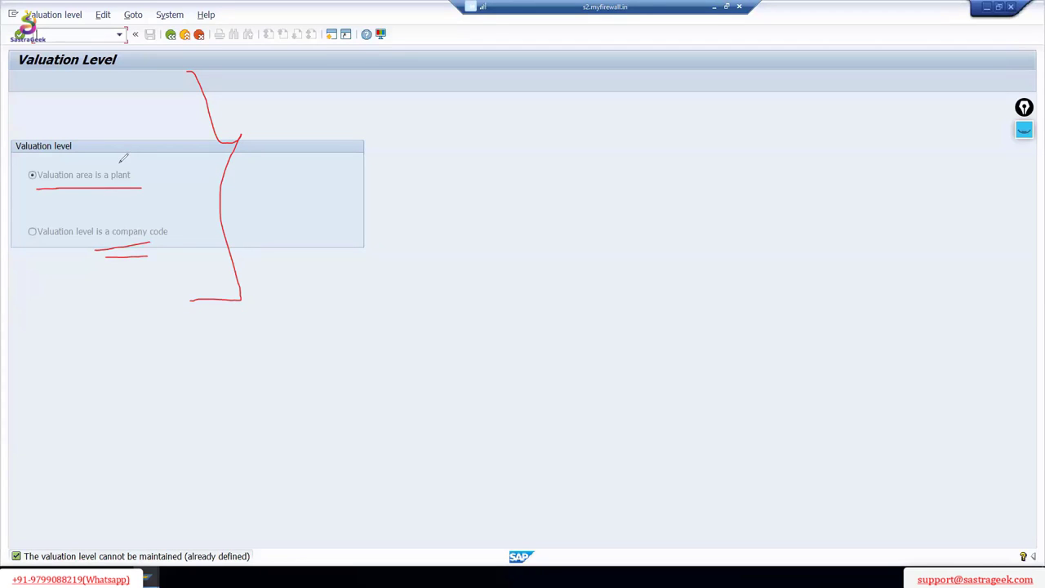
left_click_drag(120, 162, 140, 153)
key("Escape")
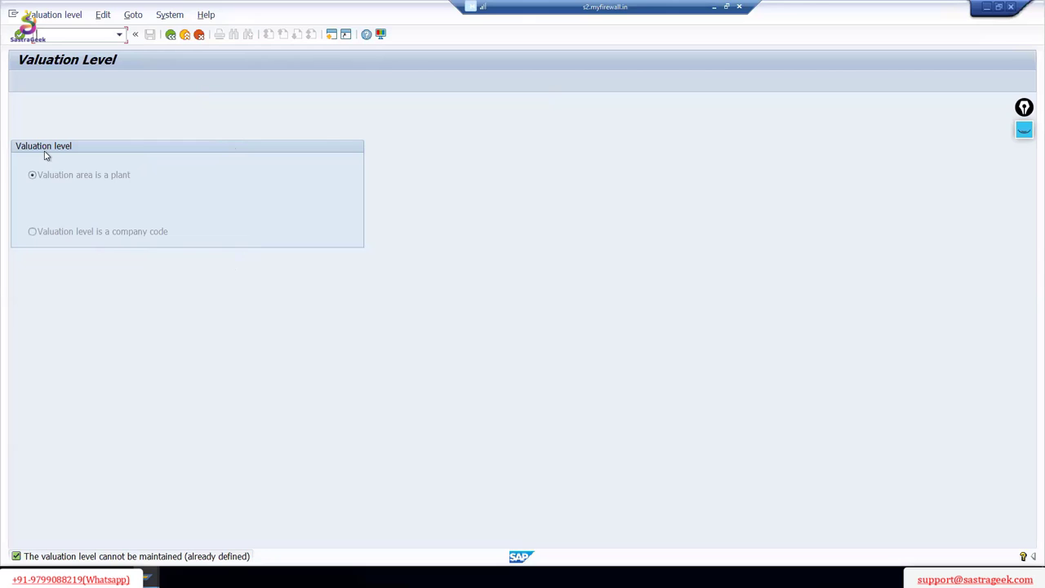
left_click(171, 35)
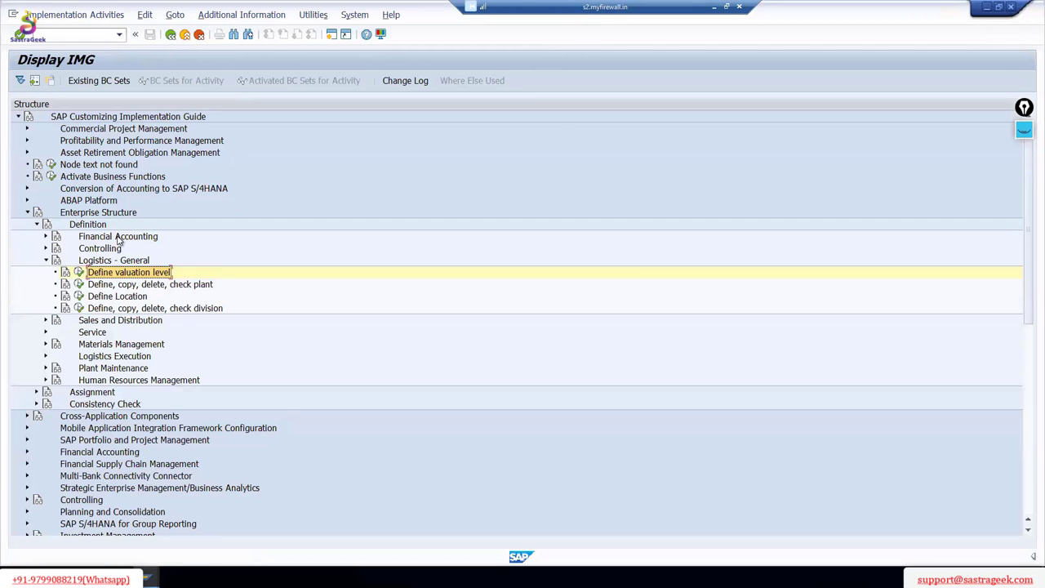
Step: Copy the organizational object from plant 1710 to plant 5710 with the "Copy, delete, check plant" activity
left_click(80, 284)
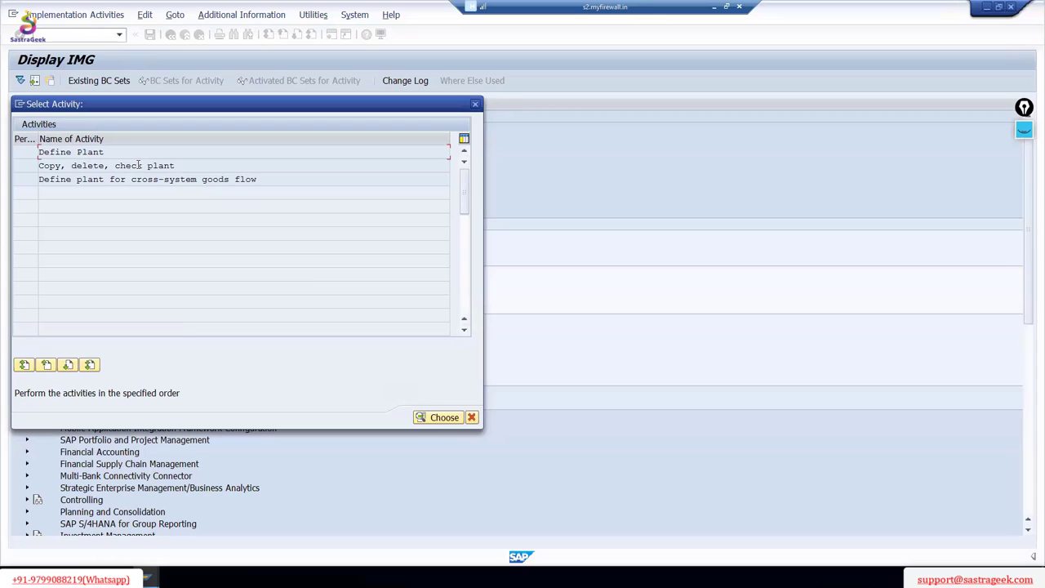
double_click(141, 165)
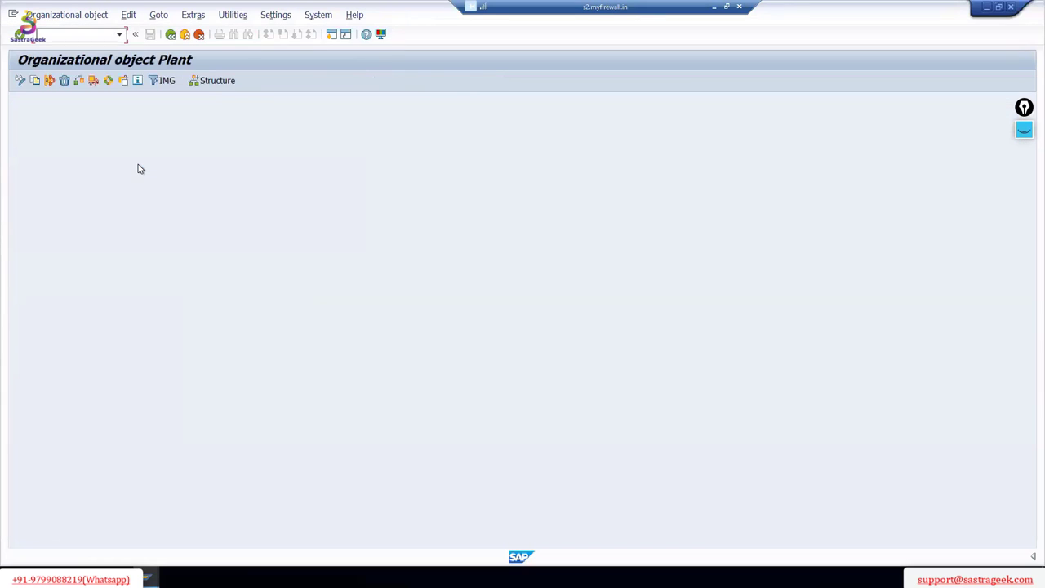
left_click(36, 83)
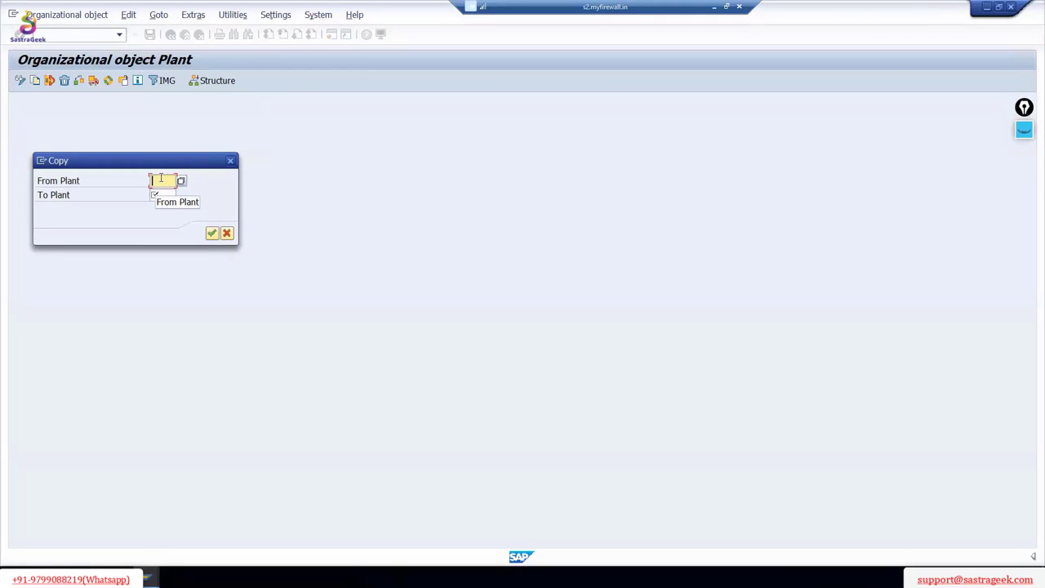
type("17")
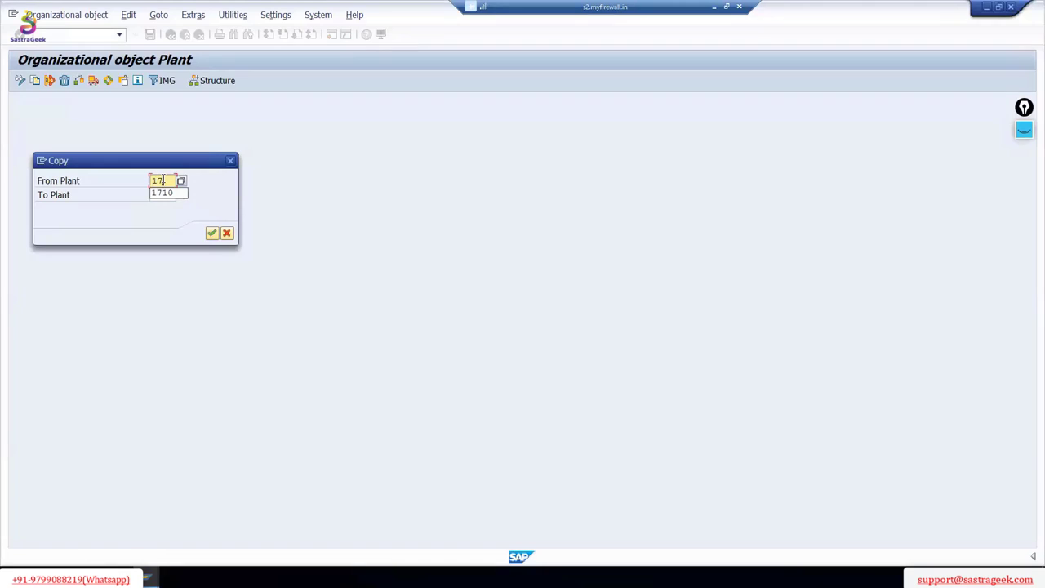
left_click(165, 194)
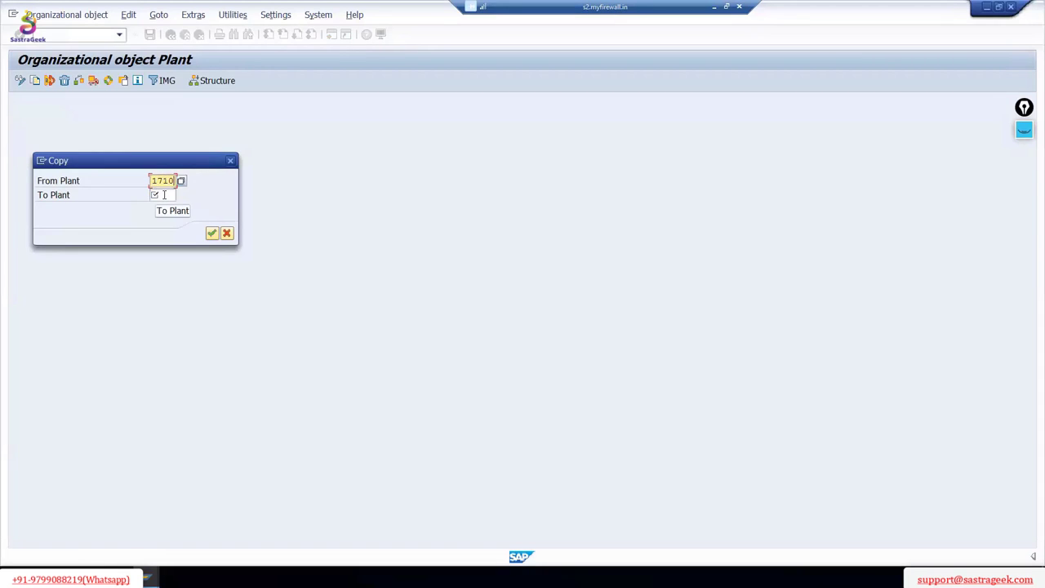
left_click(165, 196)
type("5")
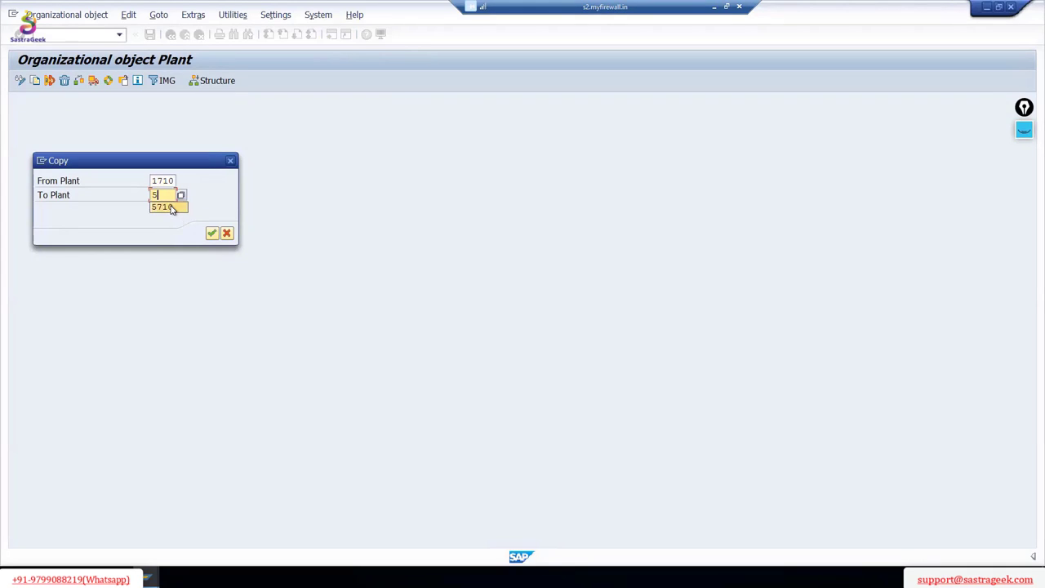
left_click(173, 207)
left_click(211, 234)
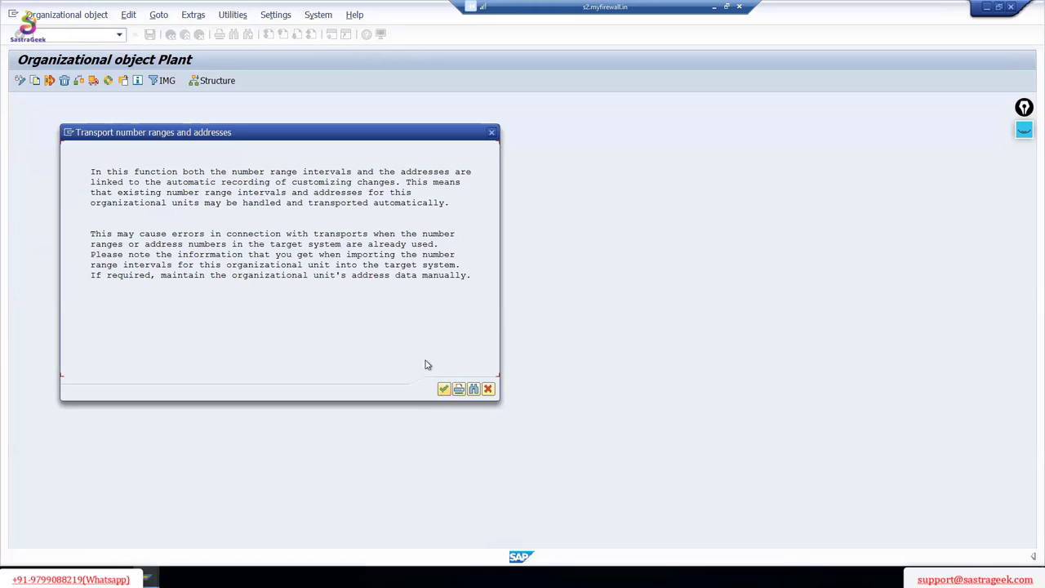
Step: Decline transporting the number ranges and record the plant copy in customizing request S4HK900781, acknowledging the messages
key("Return")
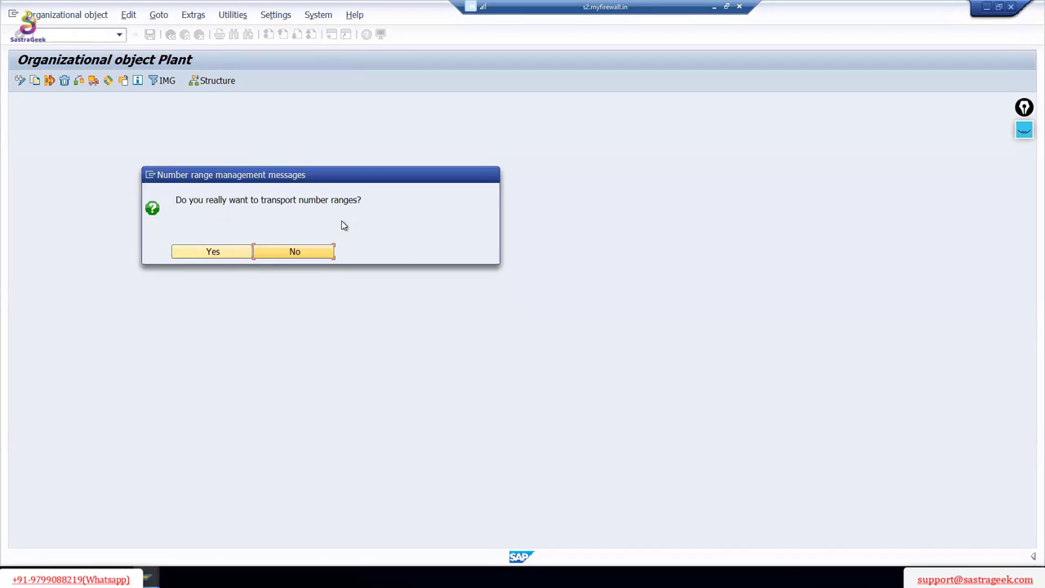
left_click(316, 256)
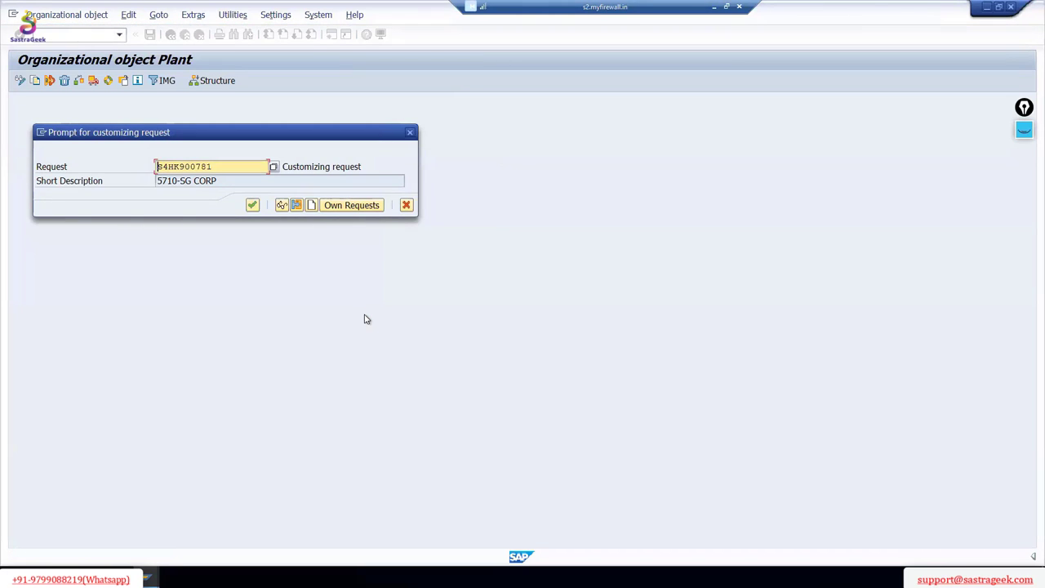
left_click(254, 206)
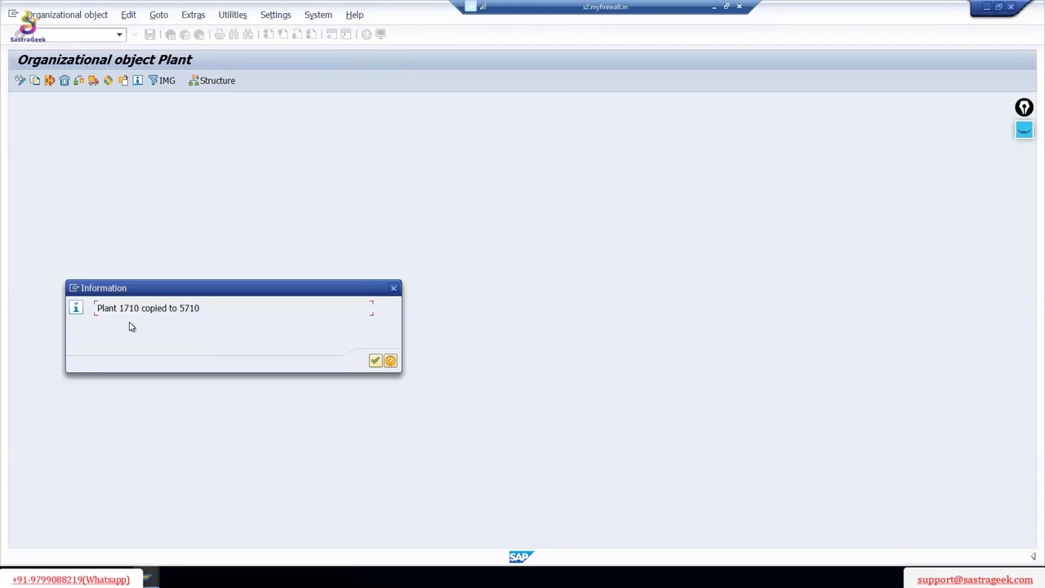
double_click(185, 308)
left_click(375, 360)
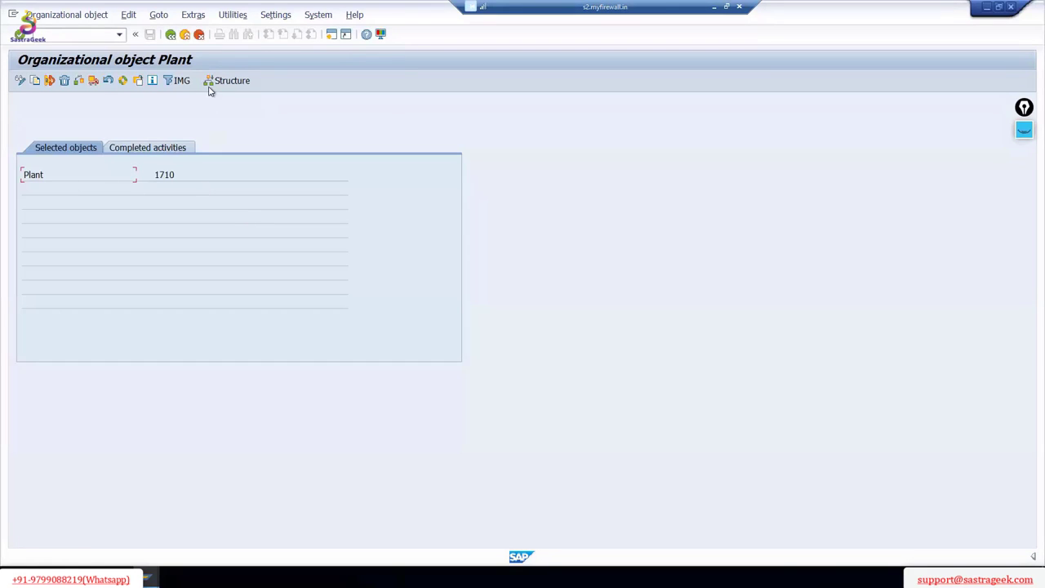
Step: Leave the plant copy activity and open the details of plant 5710 in the "Define Plant" activity
left_click(172, 35)
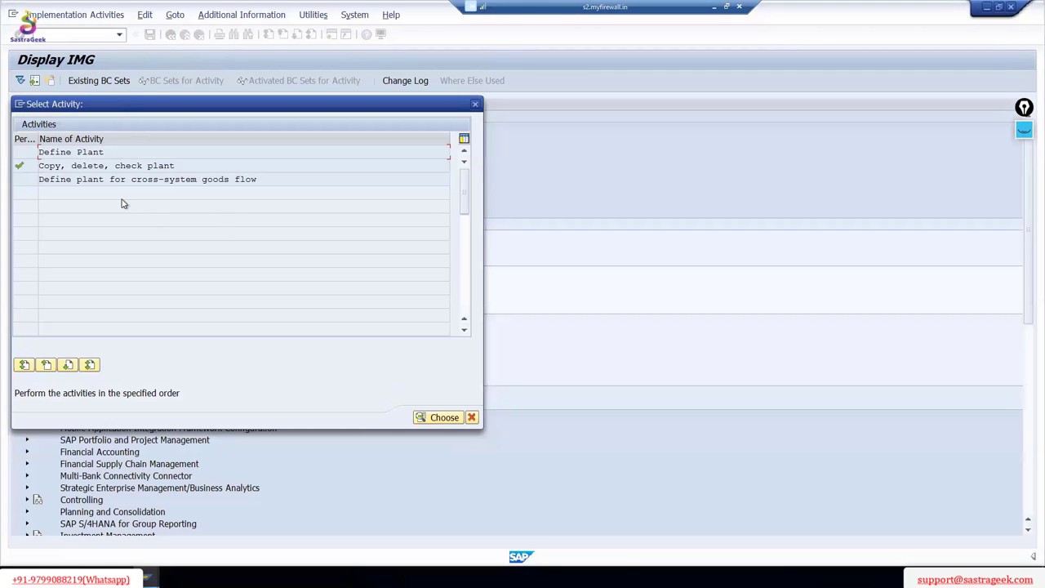
double_click(87, 152)
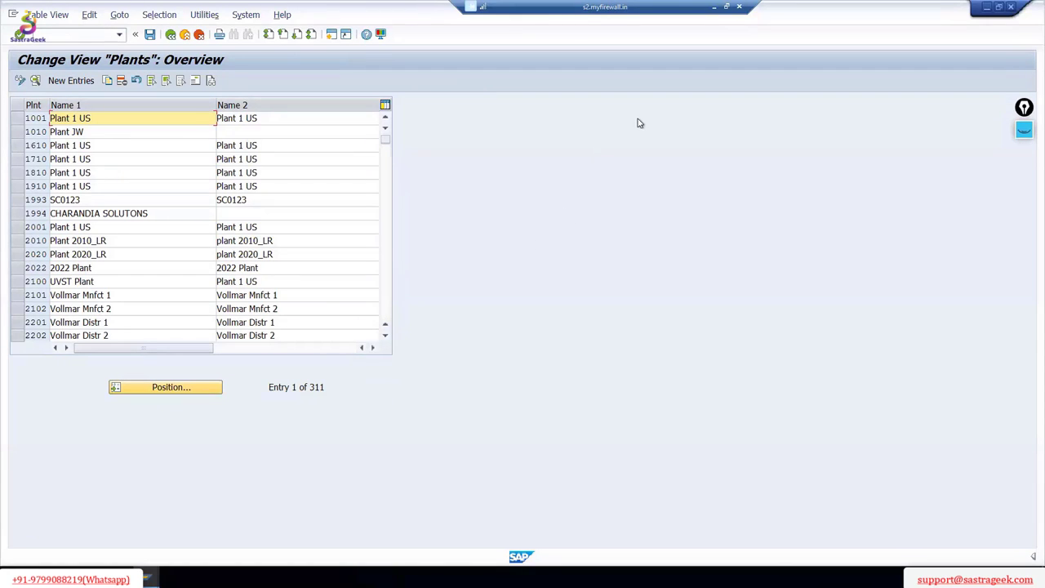
scroll(394, 139, "down", 6)
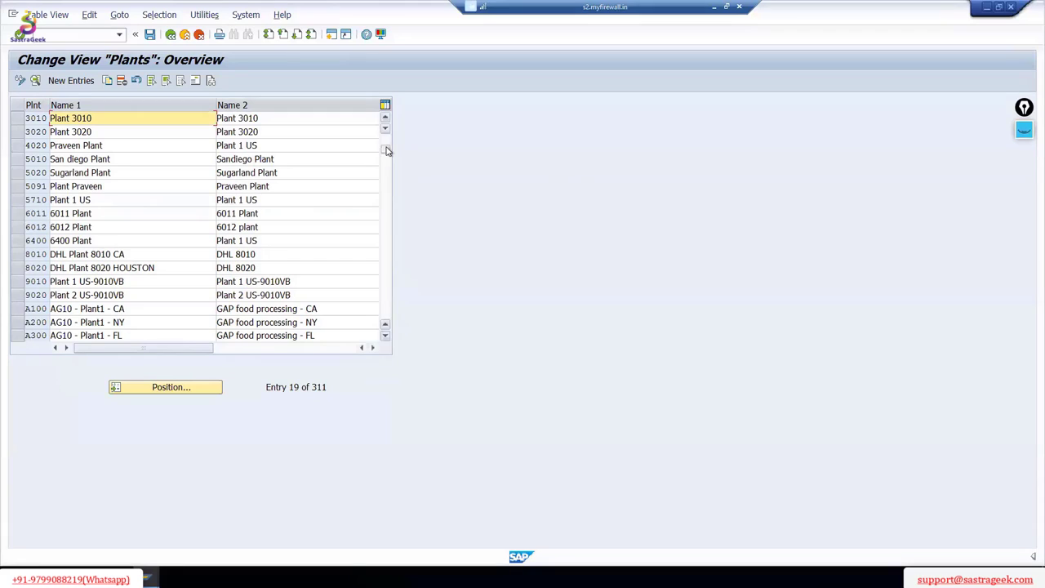
left_click_drag(389, 344, 389, 344)
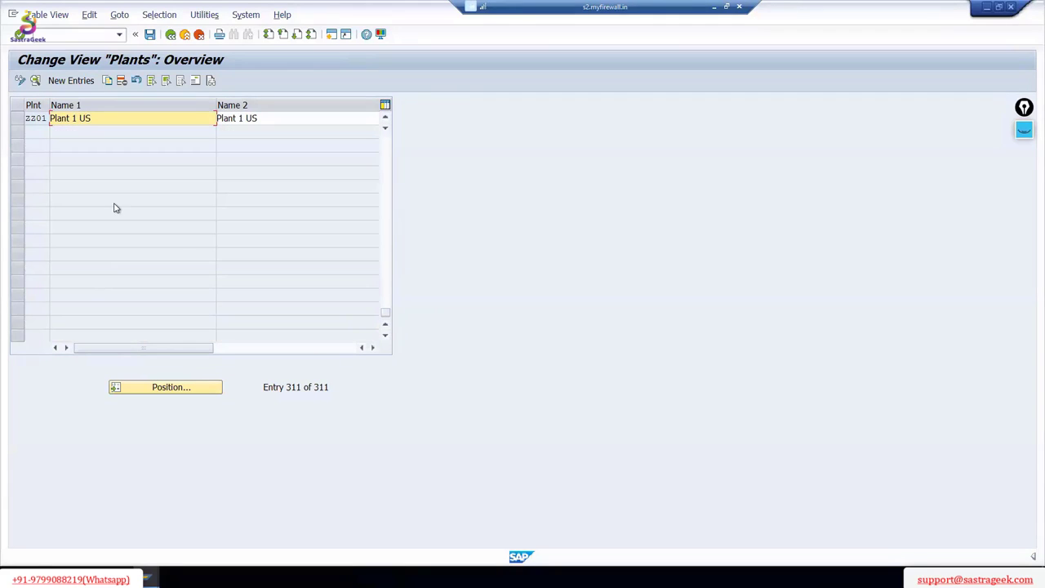
left_click(181, 389)
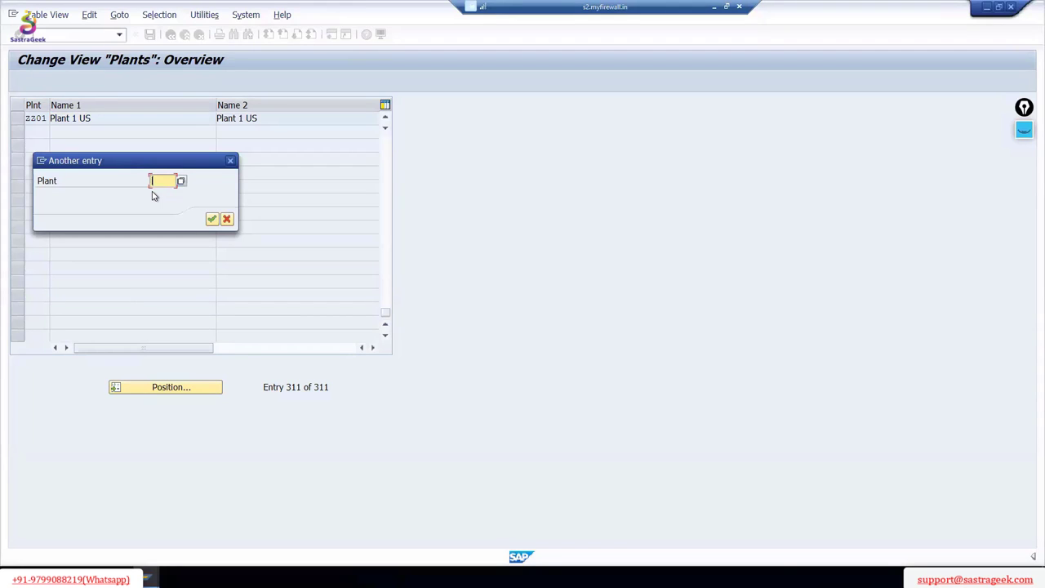
type("571")
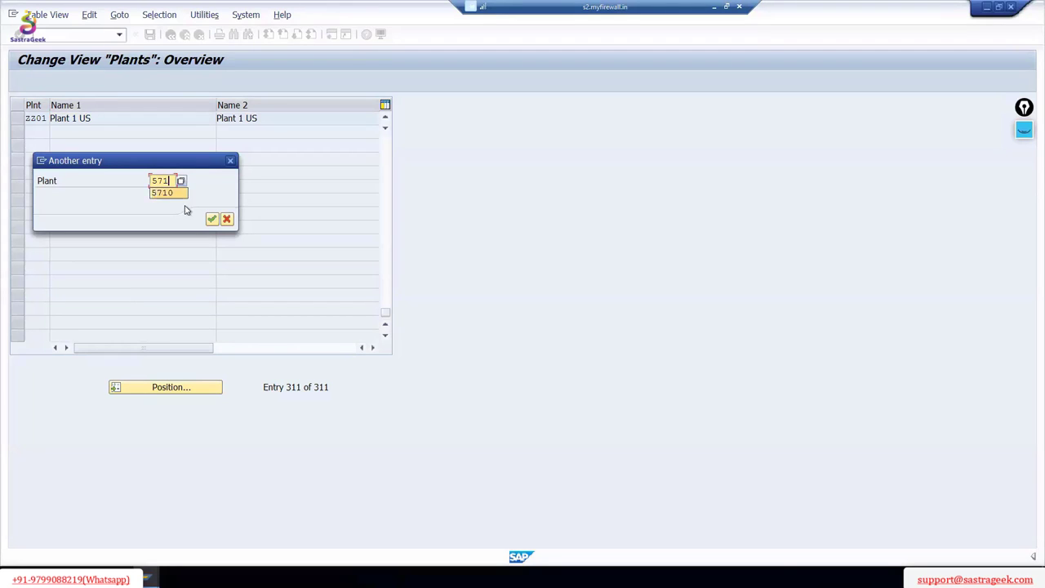
type("0")
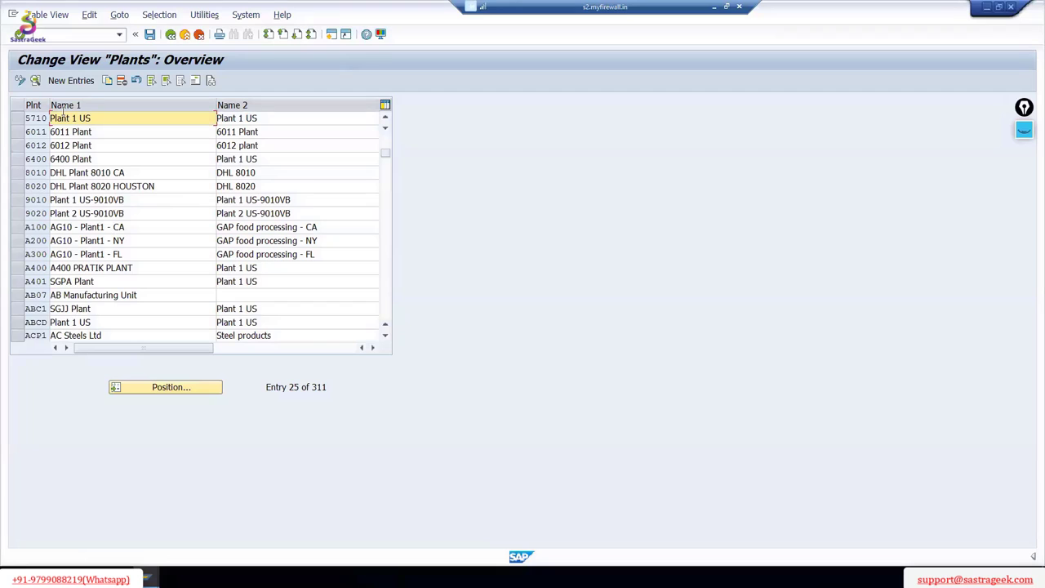
left_click(17, 117)
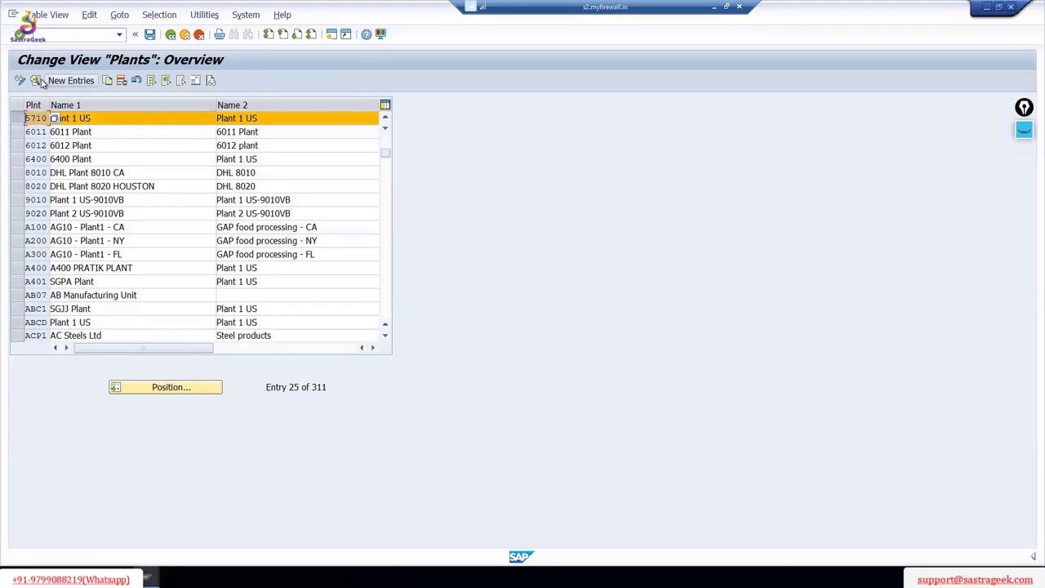
left_click(39, 81)
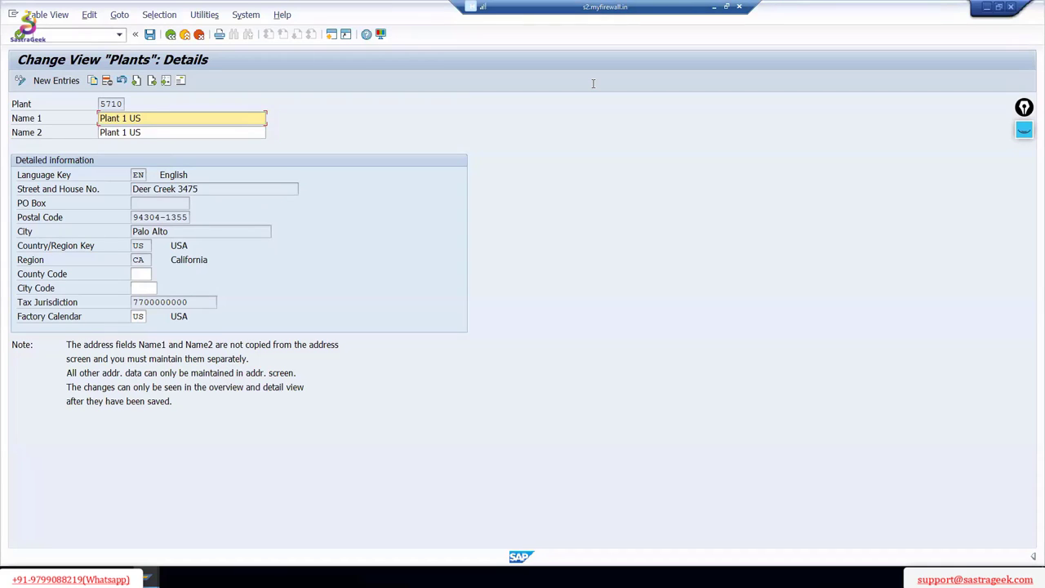
mouse_move(295, 133)
left_mouse_down()
mouse_move(367, 359)
mouse_move(334, 369)
left_mouse_up()
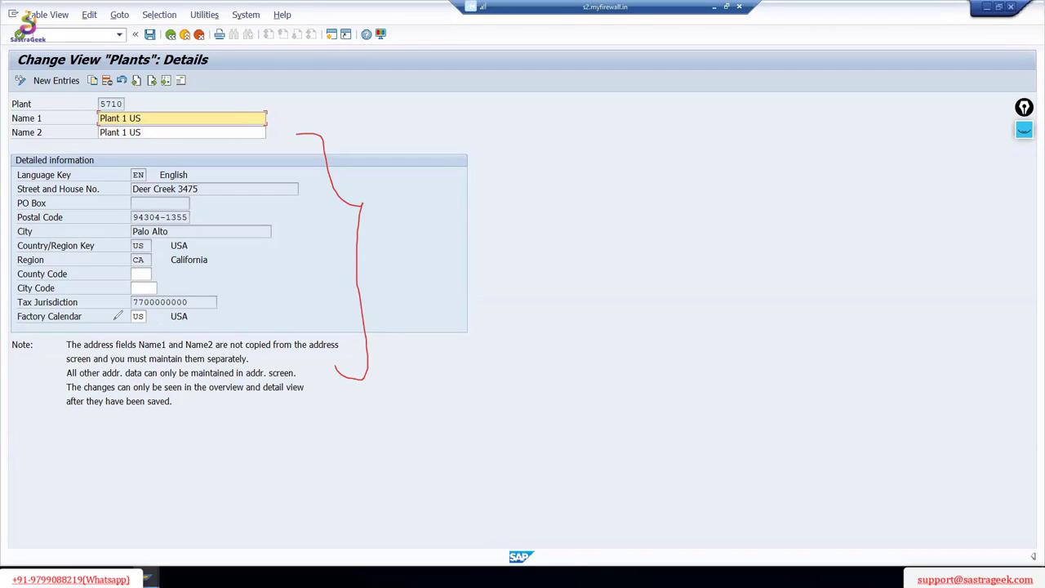
mouse_move(93, 302)
left_mouse_down()
mouse_move(155, 262)
mouse_move(189, 299)
left_mouse_up()
left_click_drag(137, 327, 165, 329)
key("Escape")
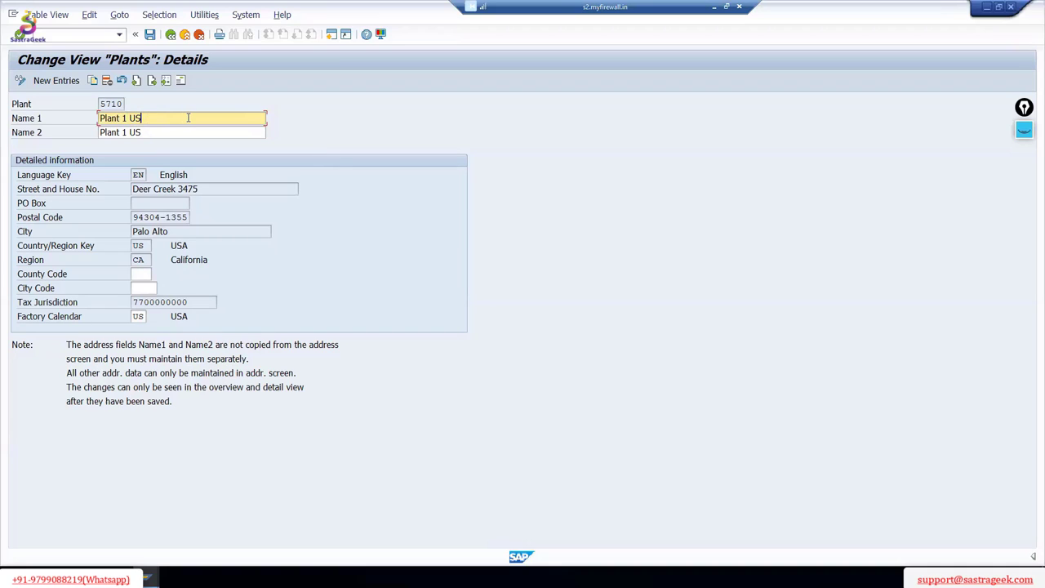
Step: Set both Name 1 and Name 2 of plant 5710 to "Plant 1 US -SG CORP"
type("-SG CORP")
left_click_drag(146, 118, 204, 118)
left_click(197, 120)
left_click_drag(183, 119, 143, 118)
left_click(189, 135)
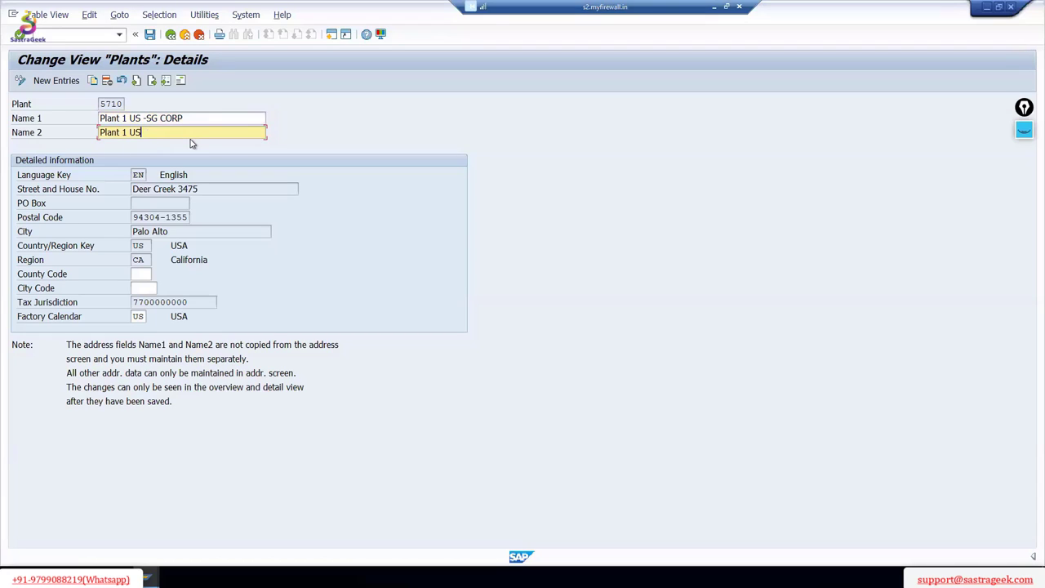
type("-SG CORP")
Step: Save the plant 5710 names in customizing request S4HK900781 and return to the implementation guide
left_click(151, 33)
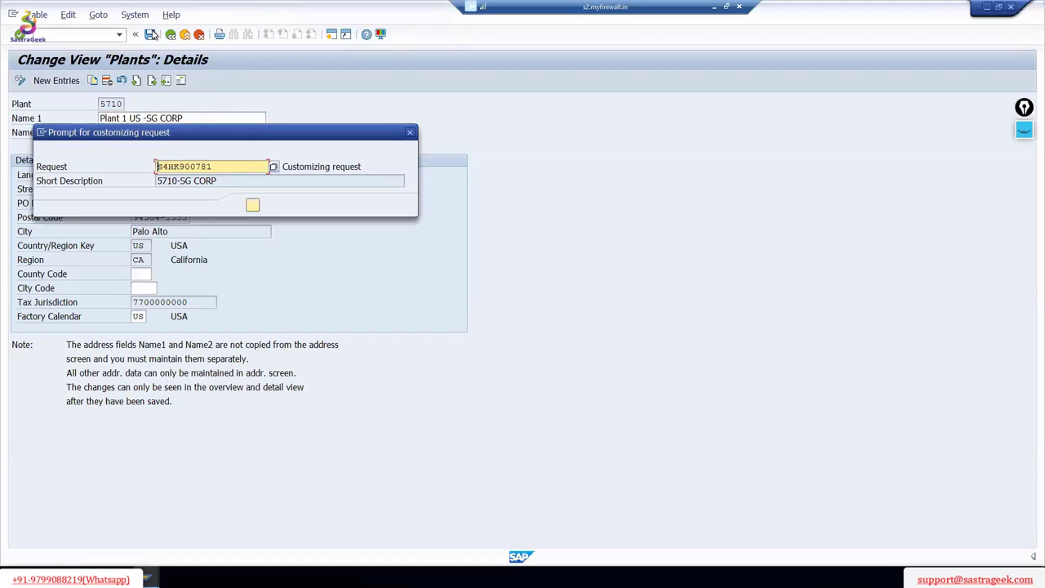
left_click(252, 205)
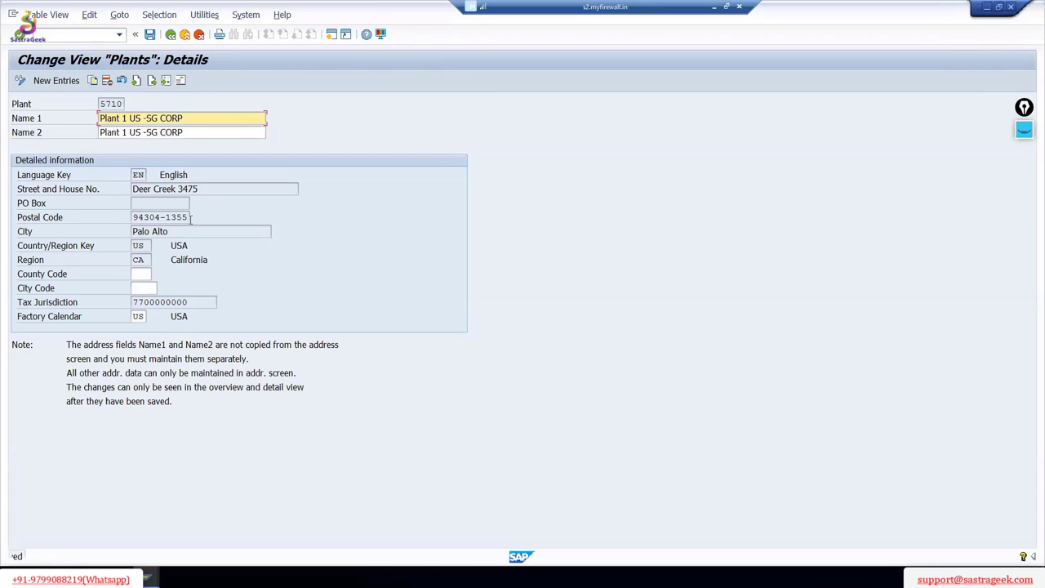
left_click(172, 36)
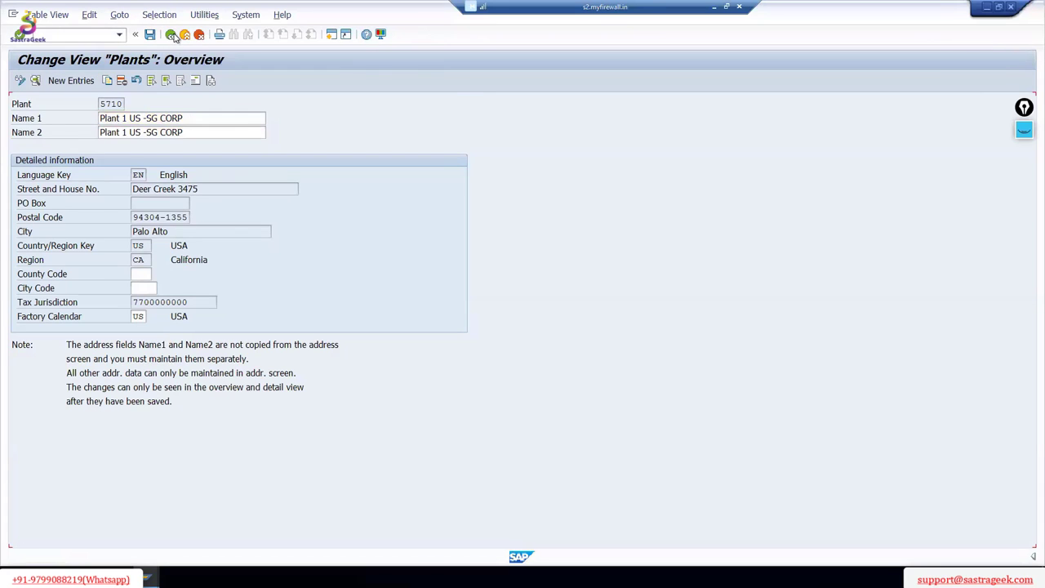
left_click(172, 35)
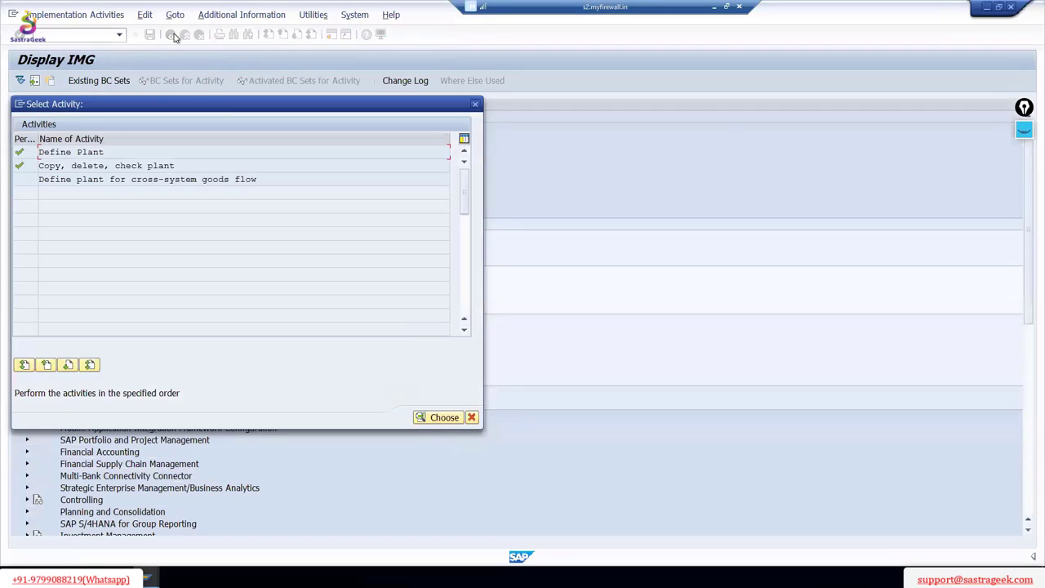
left_click(476, 107)
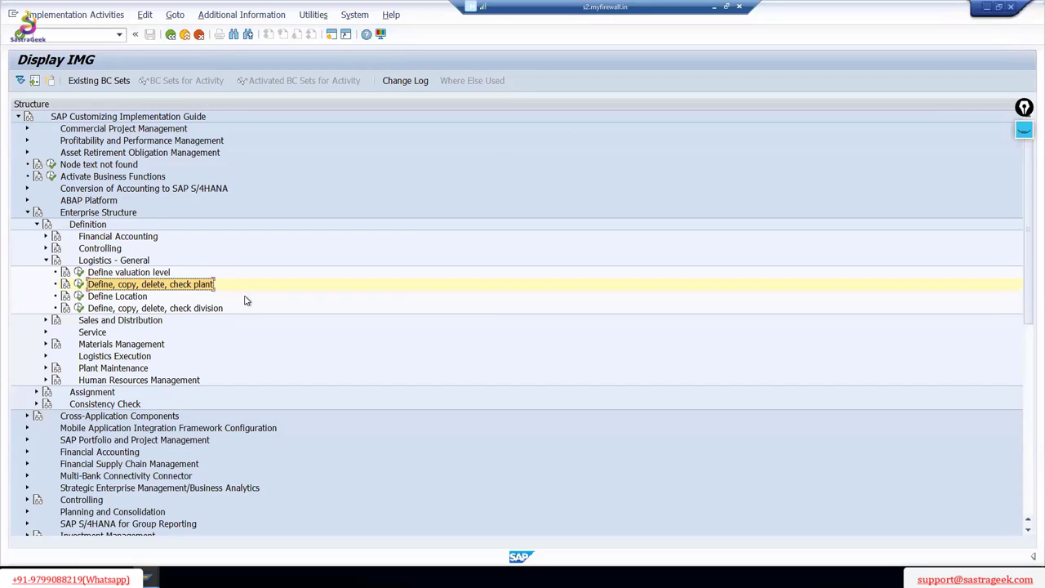
Step: Copy the organizational object from plant 1710 to plant 5711 with the "Copy, delete, check plant" activity
left_click(79, 284)
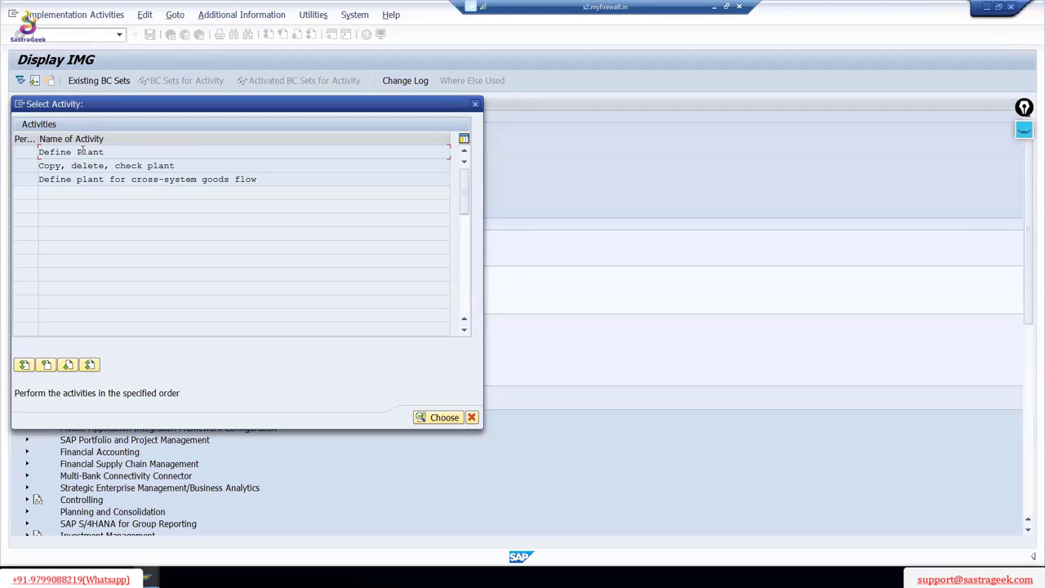
key("Return")
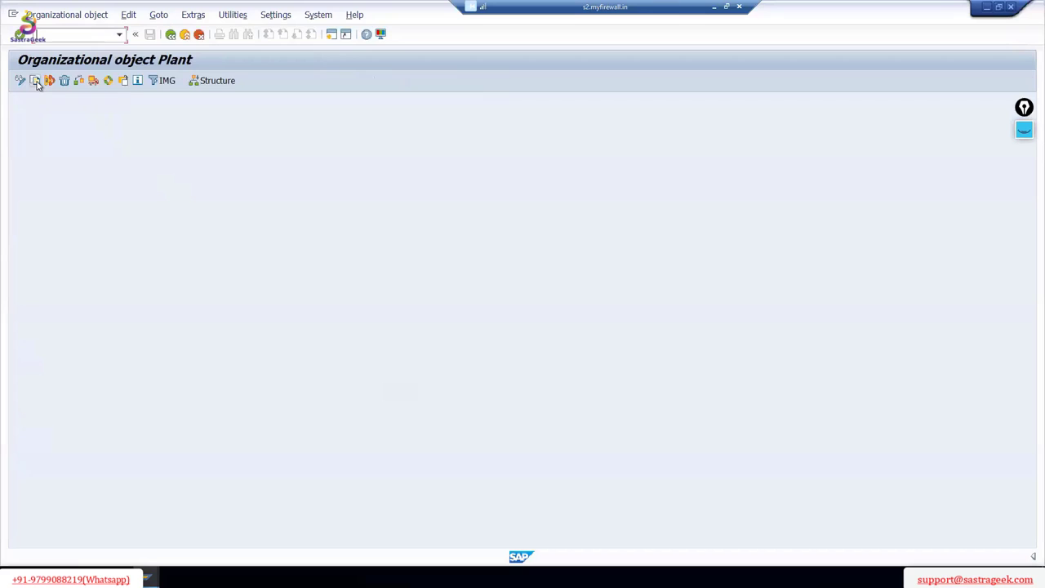
left_click(35, 81)
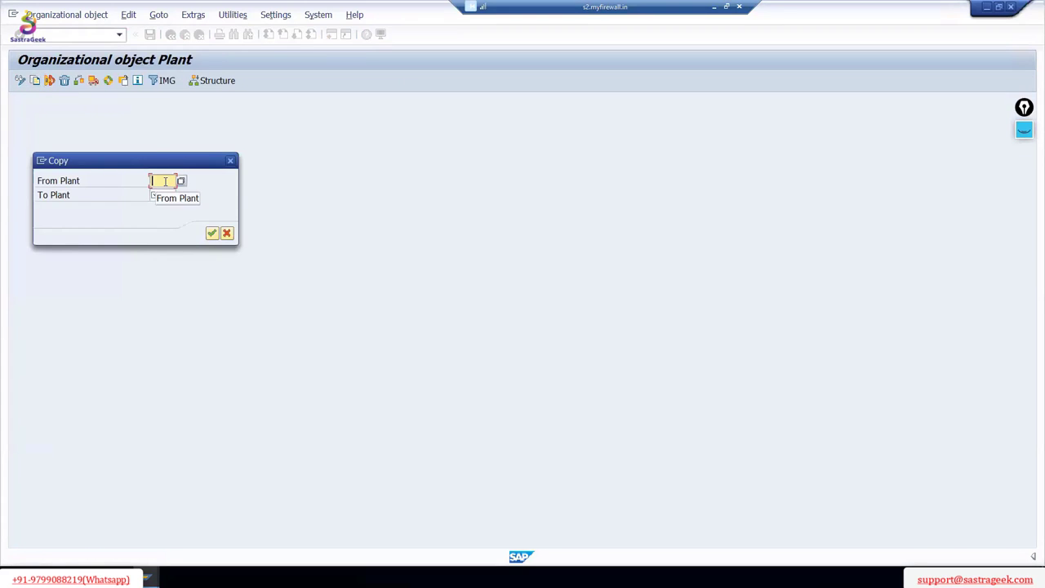
type("1710")
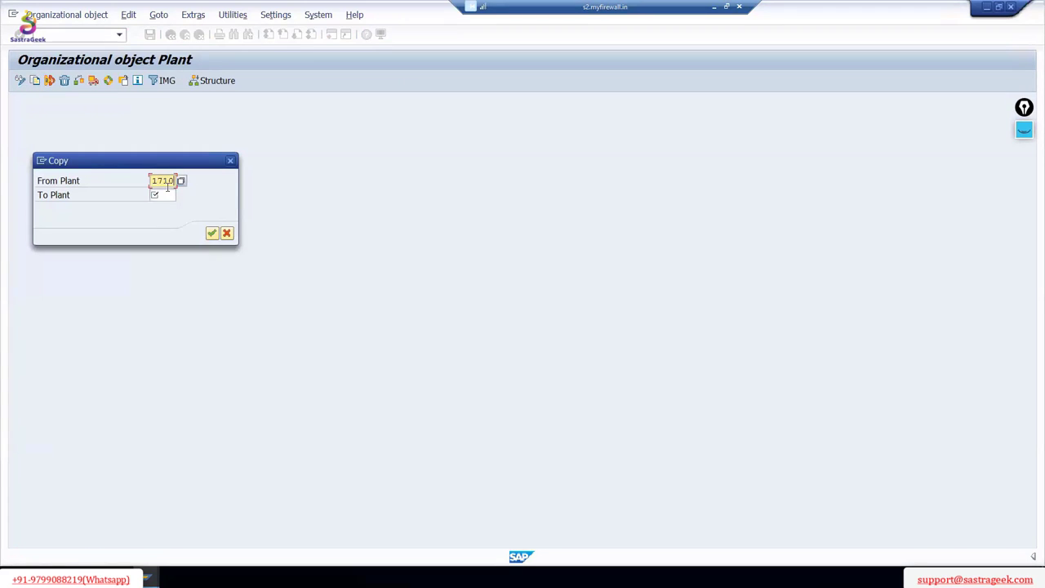
left_click(162, 194)
type("5")
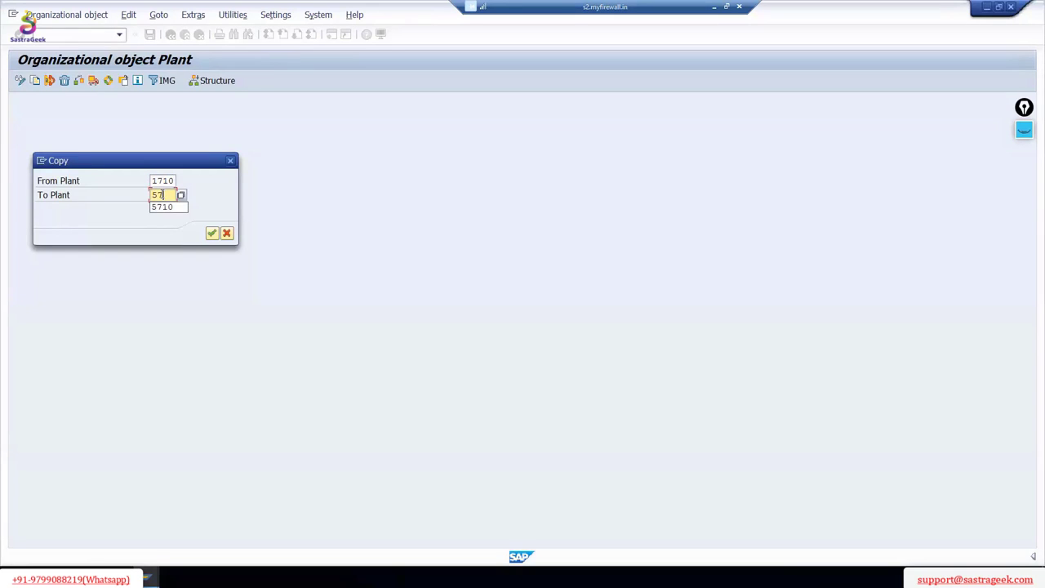
type("711")
left_click_drag(154, 195, 170, 195)
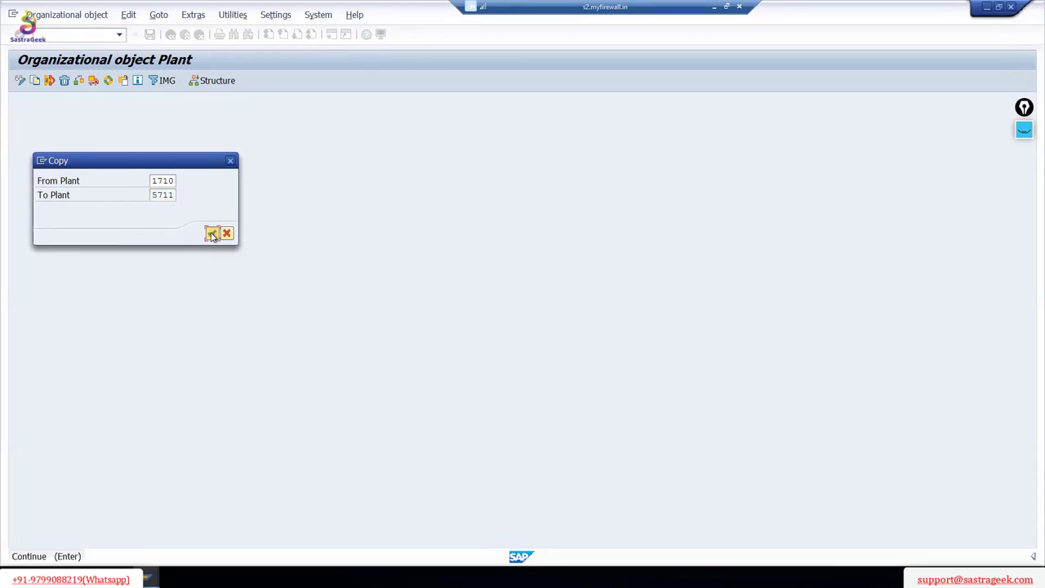
left_click(212, 234)
left_click(443, 390)
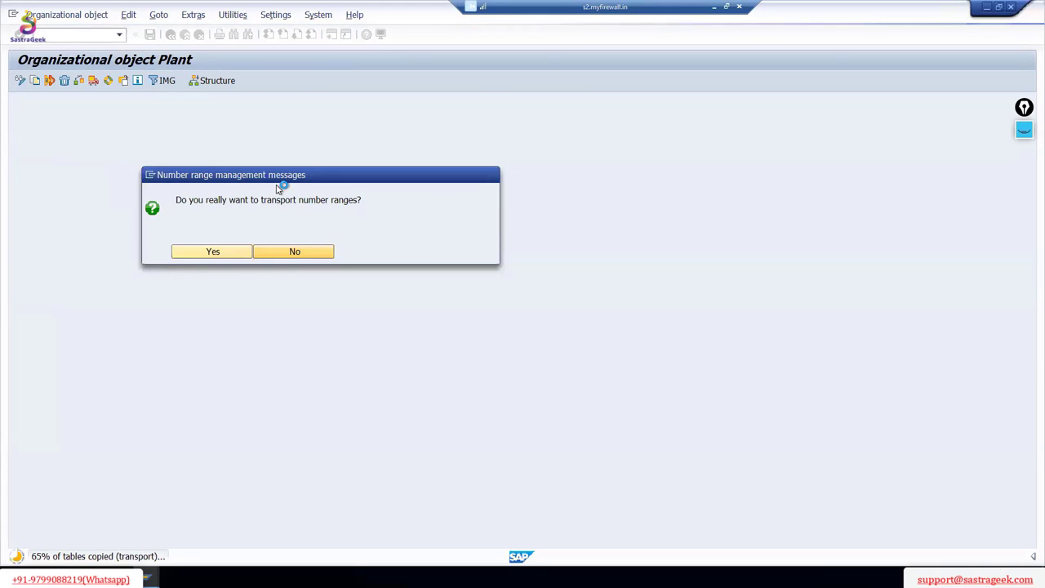
Step: Decline transporting number ranges, record the plant 5711 copy in the customizing request, and return to the implementation guide
key("Return")
left_click(252, 206)
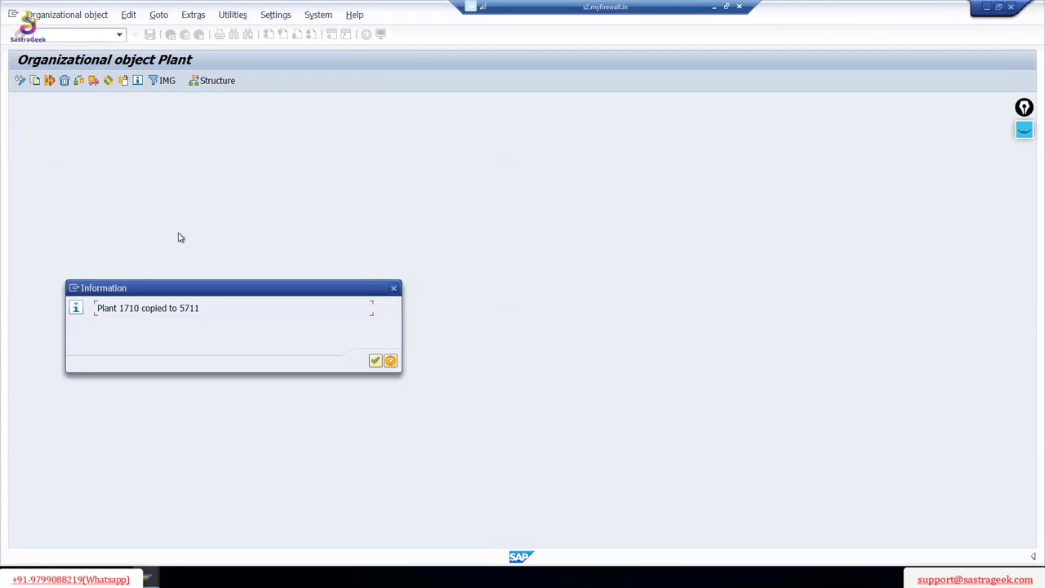
left_click(375, 360)
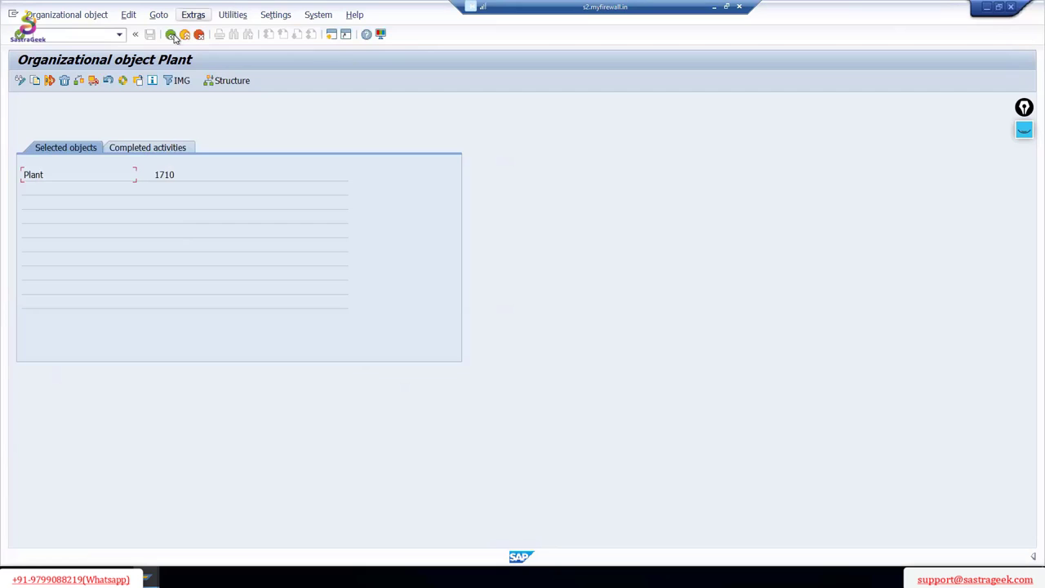
left_click(171, 35)
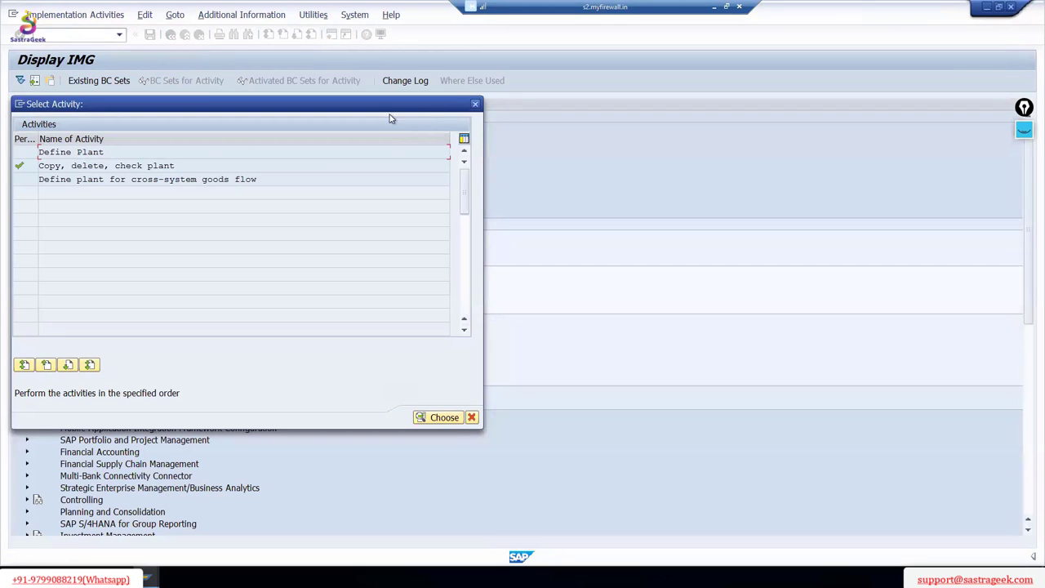
left_click(475, 103)
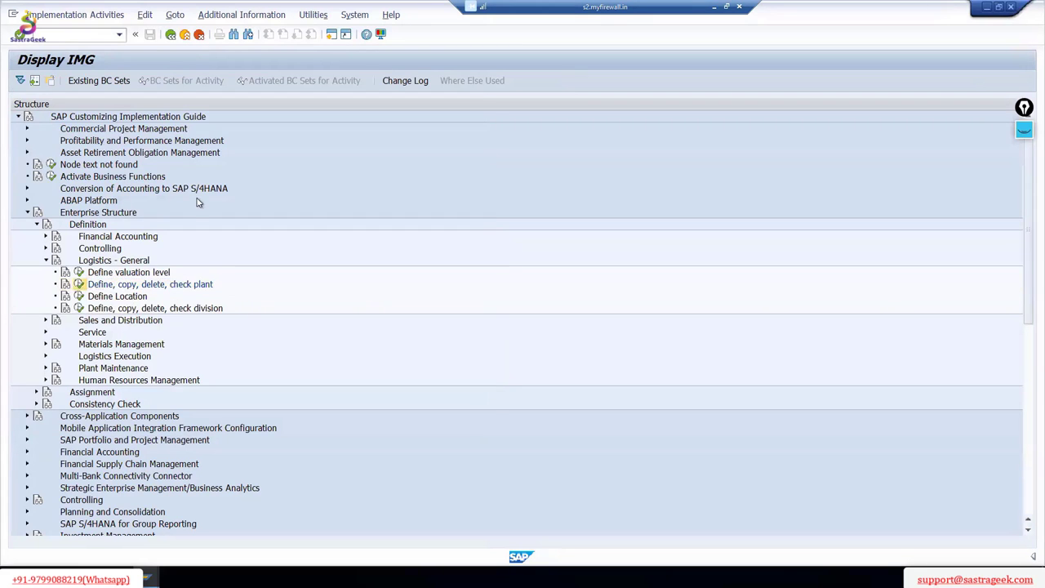
Step: Open the details of plant 5711 in the "Define Plant" activity
left_click(78, 284)
double_click(59, 152)
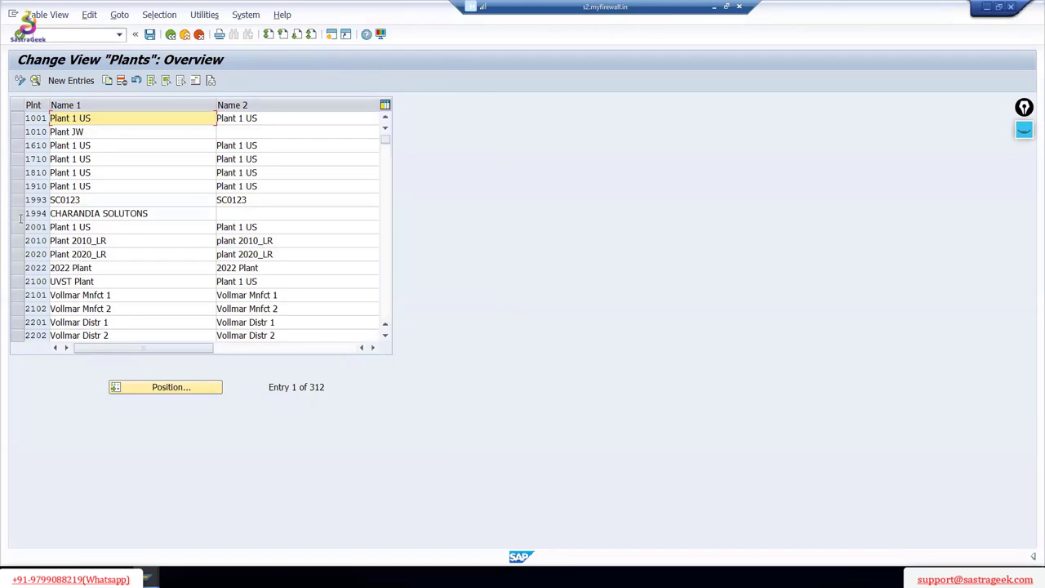
left_click(197, 390)
type("57")
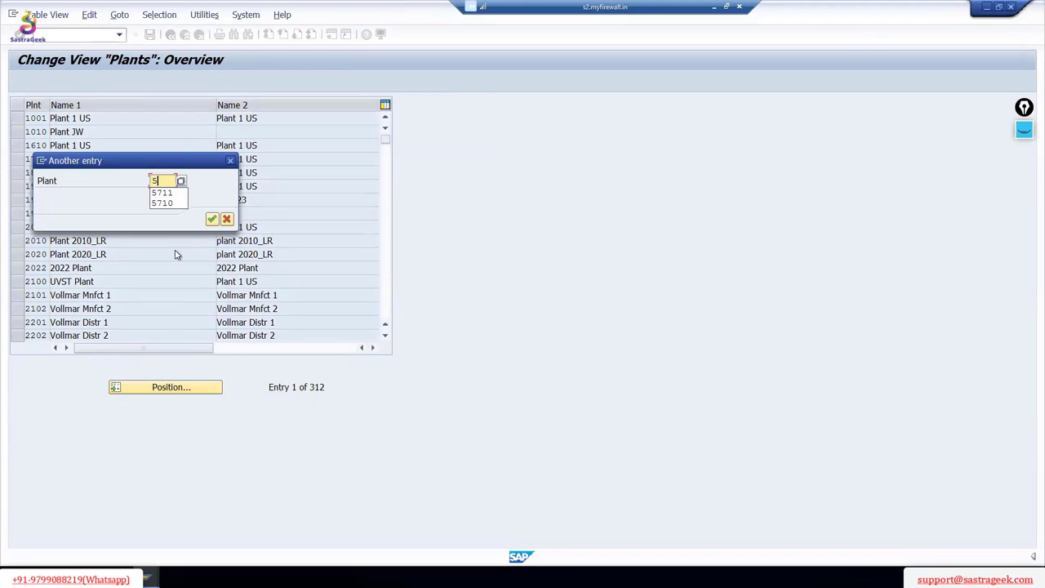
left_click(212, 219)
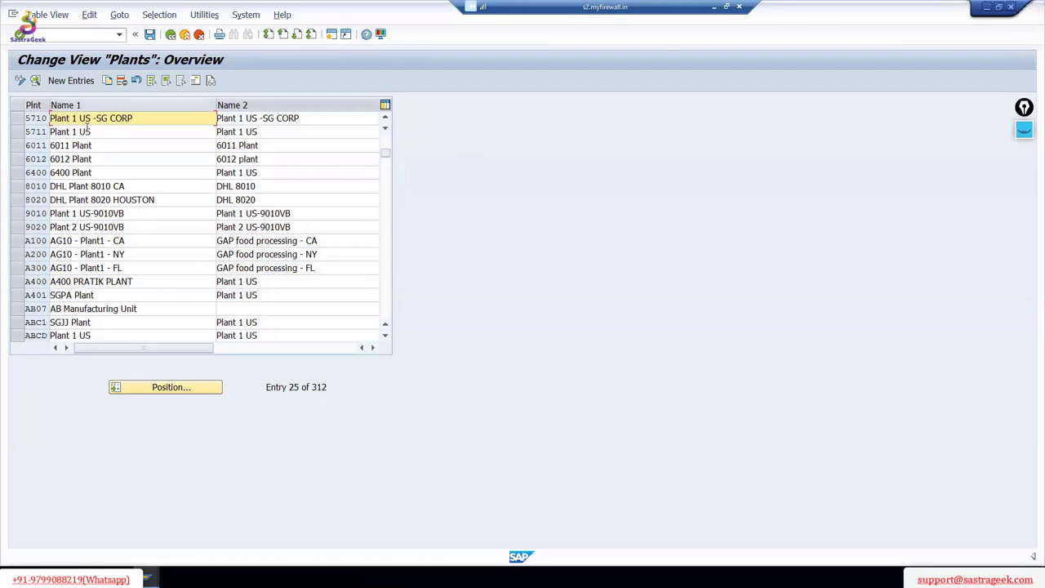
left_click(100, 131)
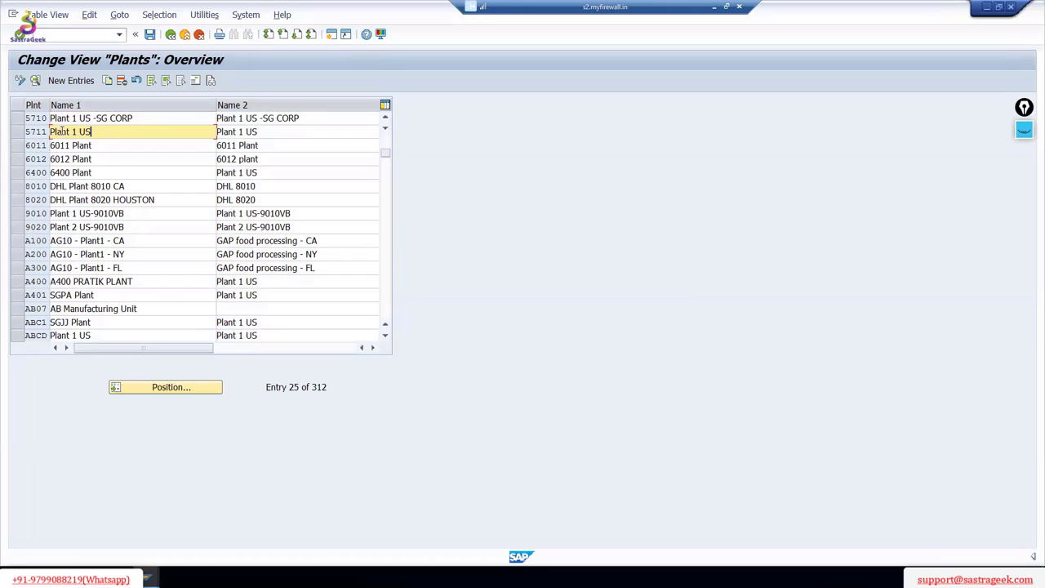
left_click(16, 131)
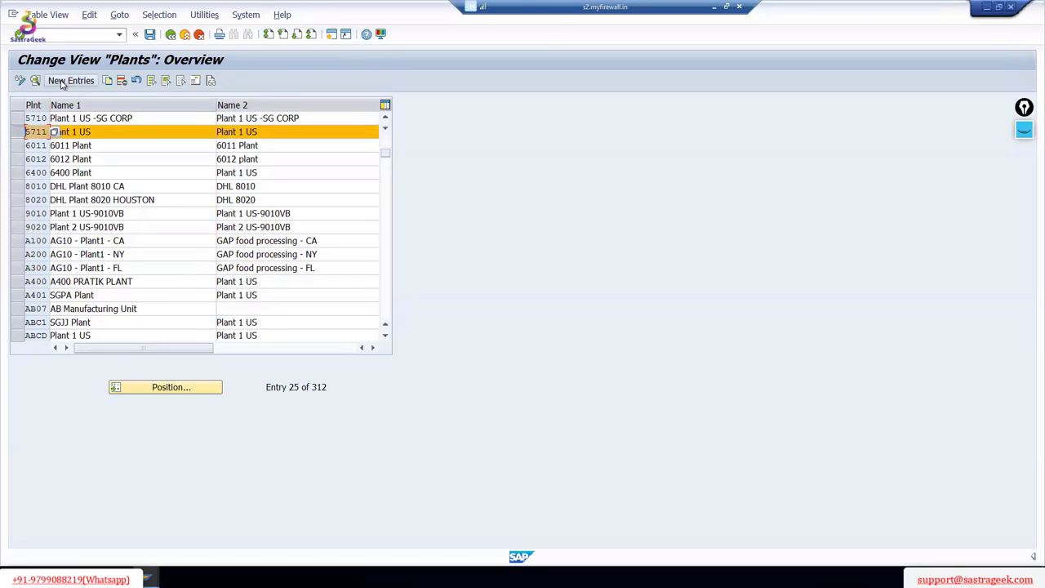
left_click(32, 80)
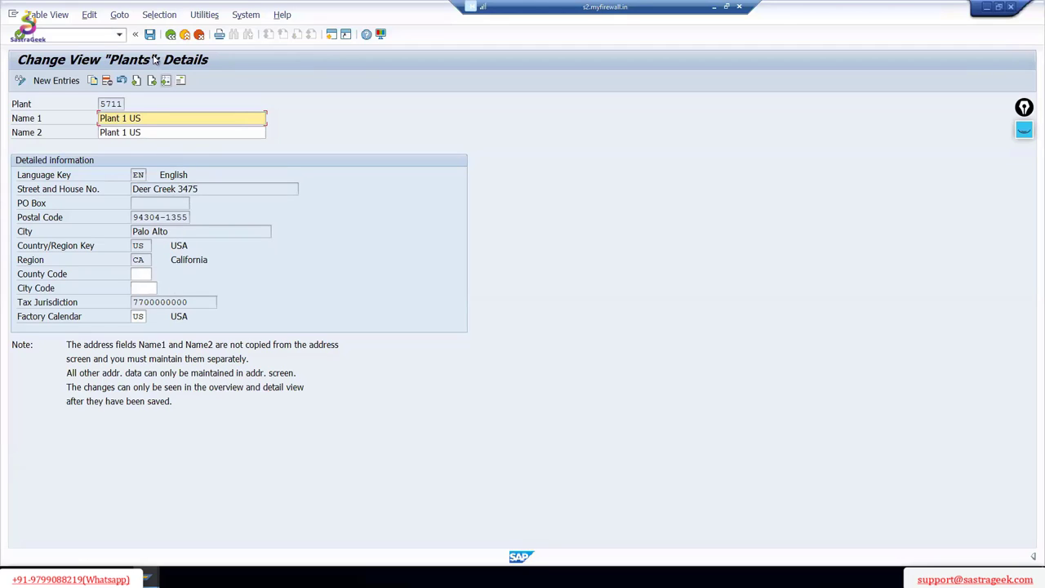
Step: Change plant 5711's Name 1 to "Plant 2 US -SG CORP" and Name 2 to "Plant 2 US-SG CORP"
double_click(124, 117)
type("2")
double_click(124, 133)
type("2")
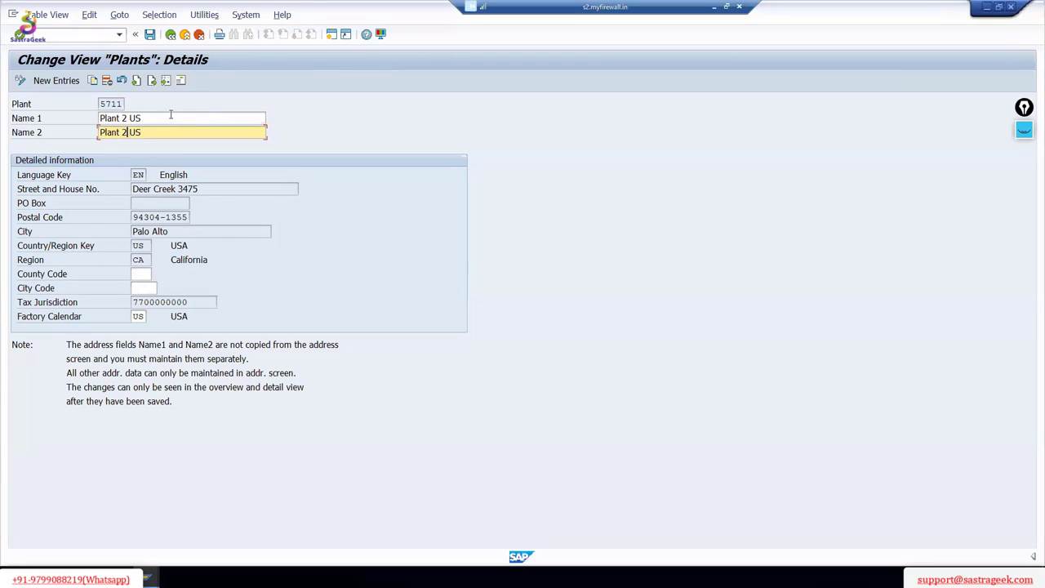
left_click(191, 120)
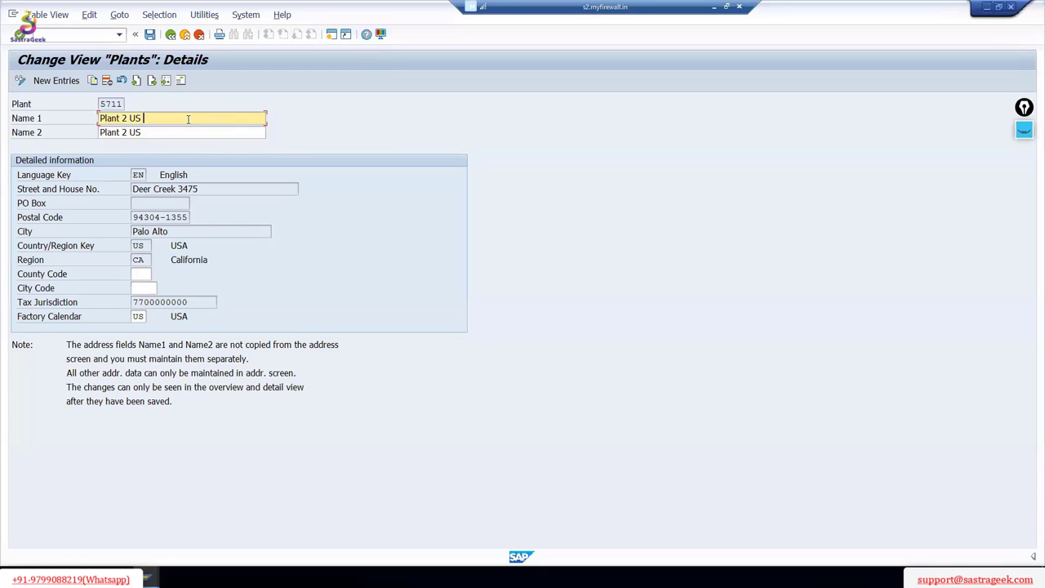
type("-SG CORP")
left_click_drag(143, 118, 184, 119)
left_click(178, 131)
key("ctrl+v")
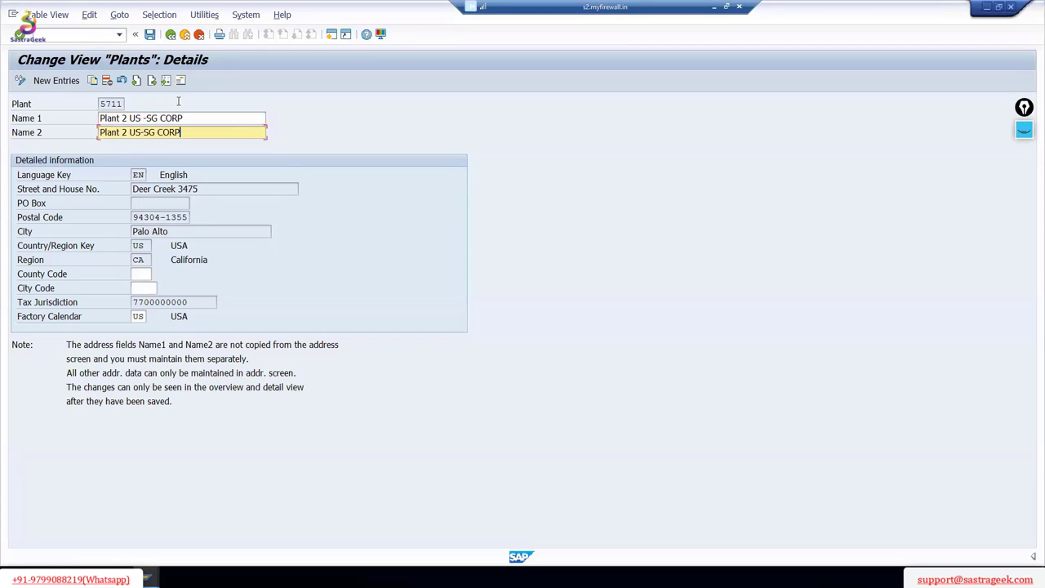
Step: Save the plant 5711 names in customizing request S4HK900781 and return to the implementation guide
left_click(149, 34)
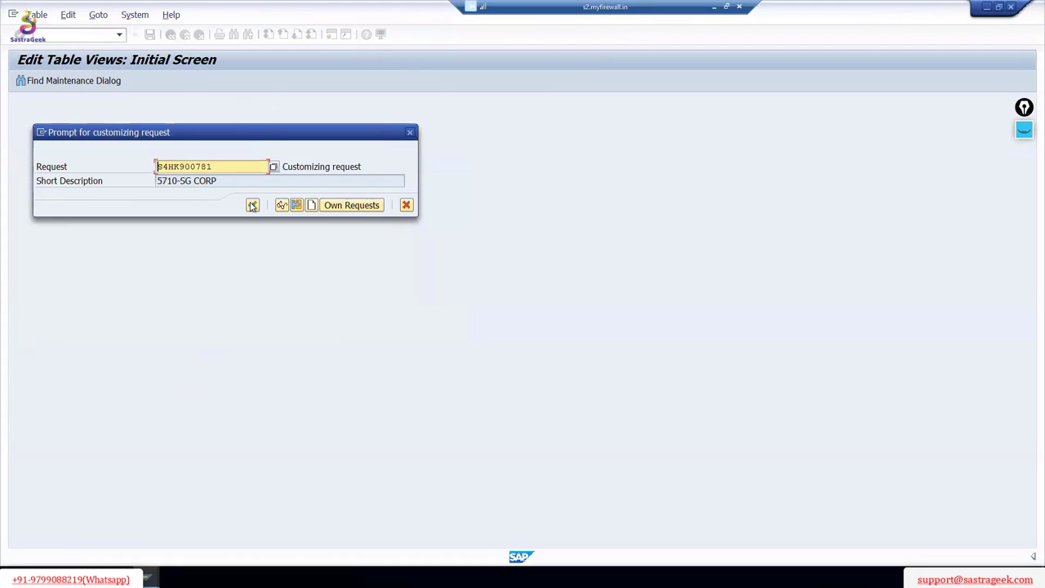
left_click(252, 205)
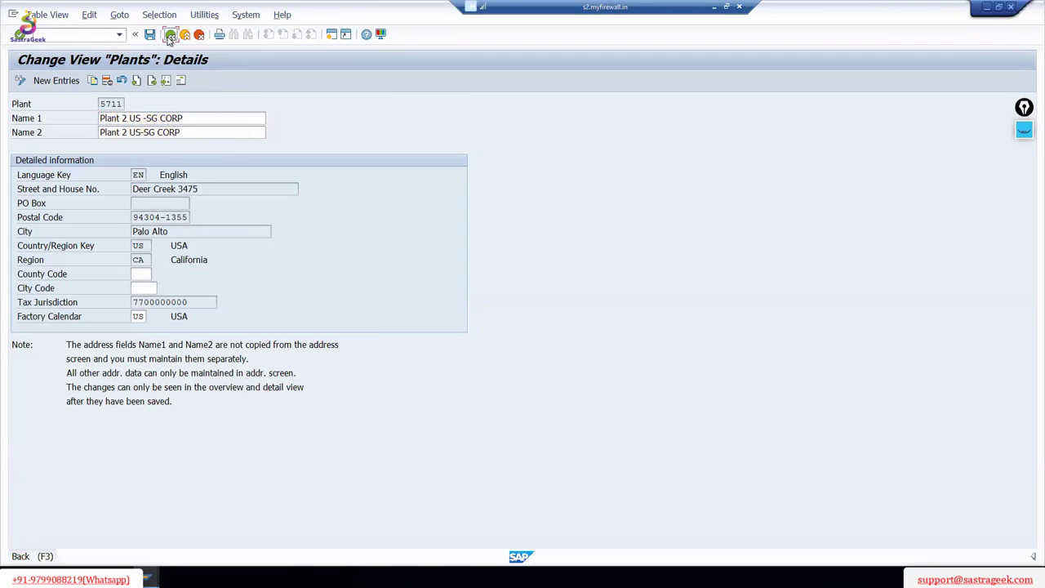
left_click(169, 38)
left_click(169, 38)
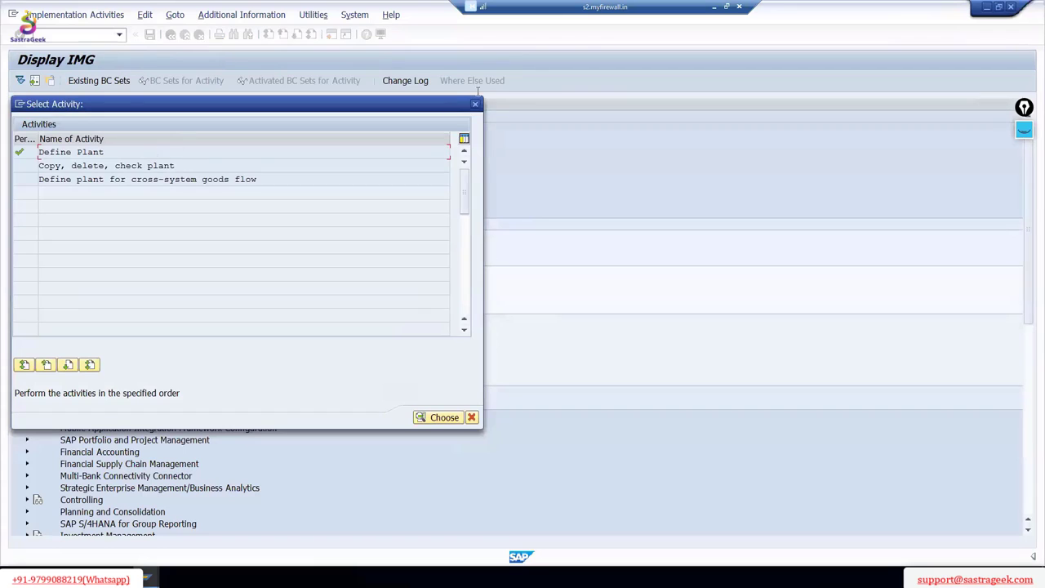
key("Escape")
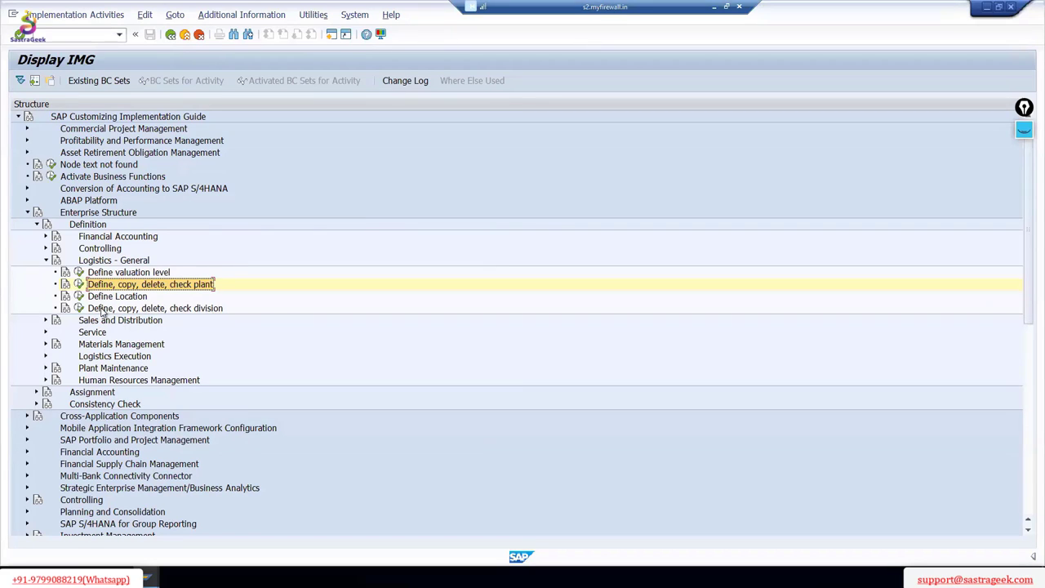
Step: Open the "Define Division" activity and start a copy of division 80, Sales Division 80SG
double_click(220, 307)
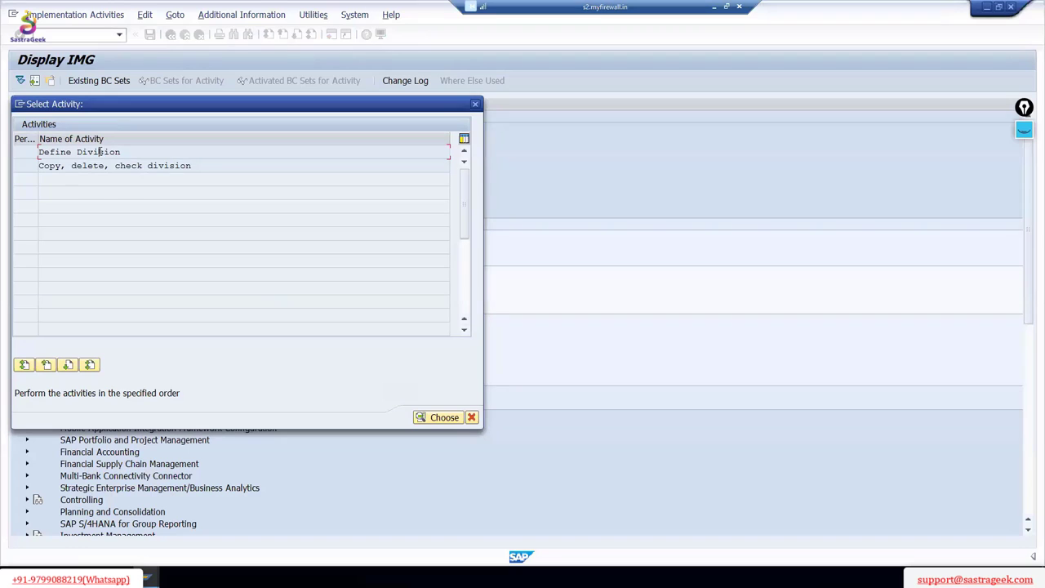
double_click(92, 151)
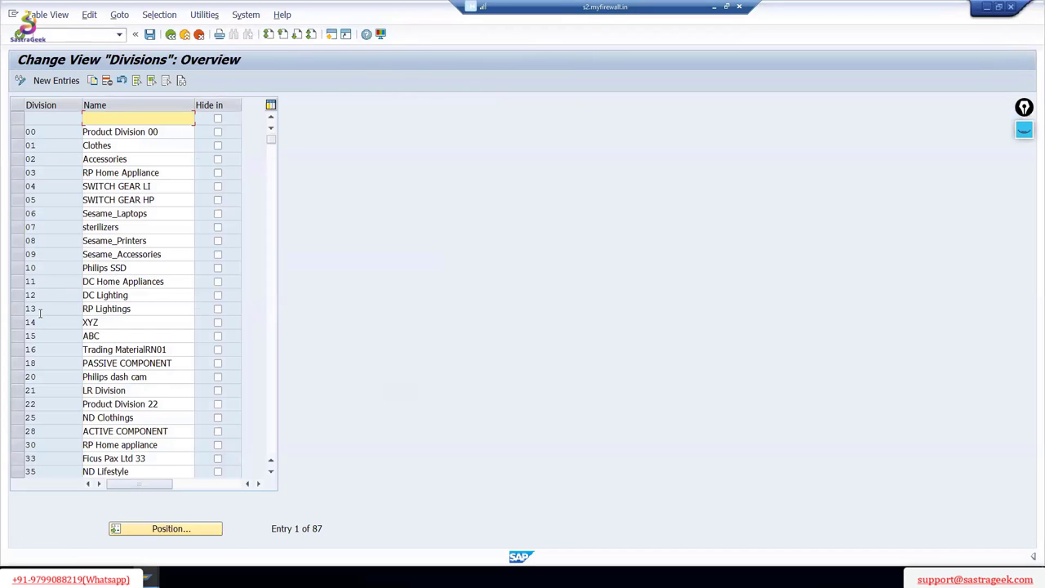
scroll(59, 390, "down", 2)
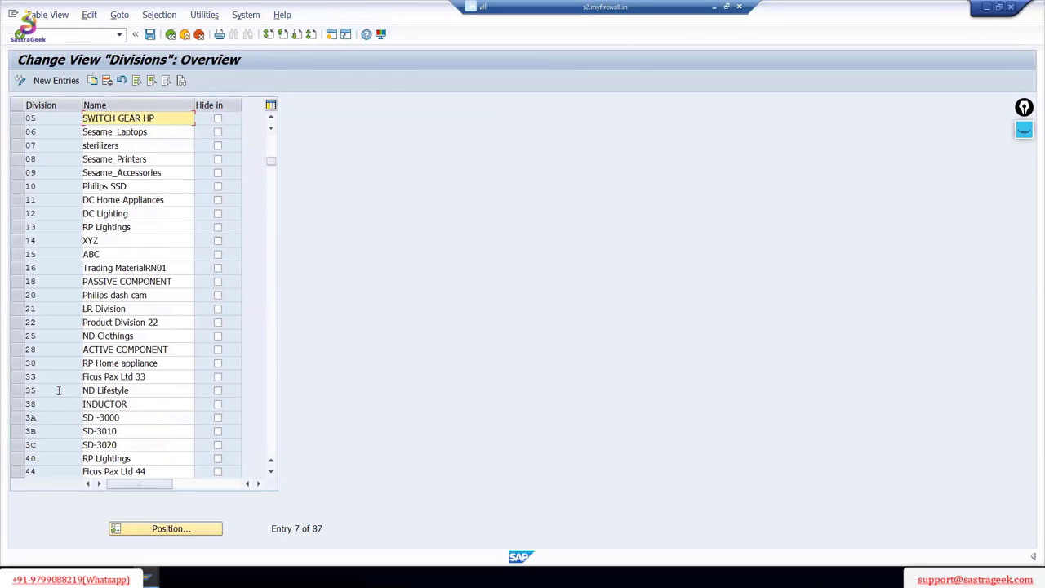
scroll(50, 390, "down", 4)
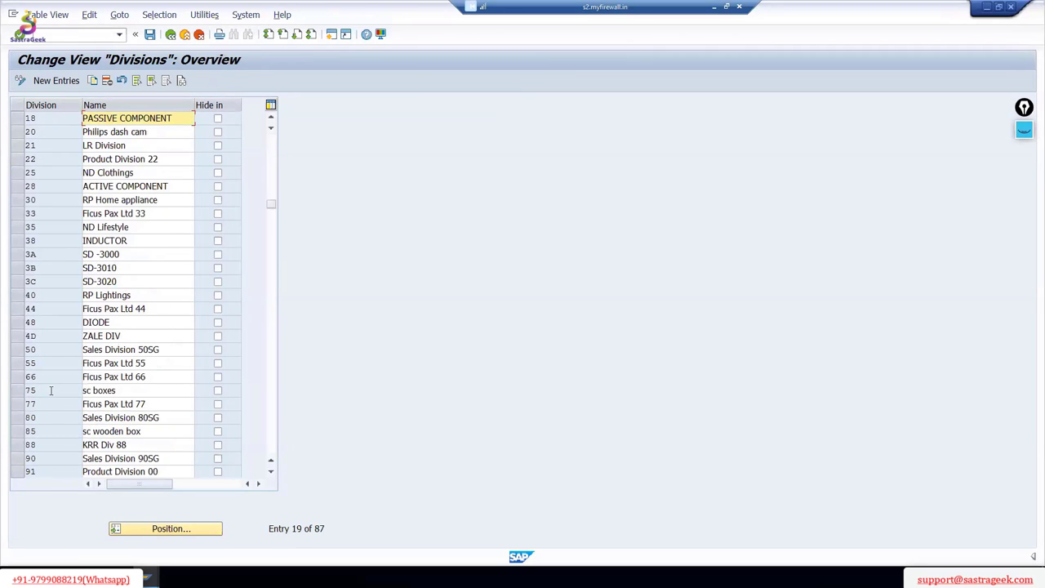
scroll(59, 252, "up", 6)
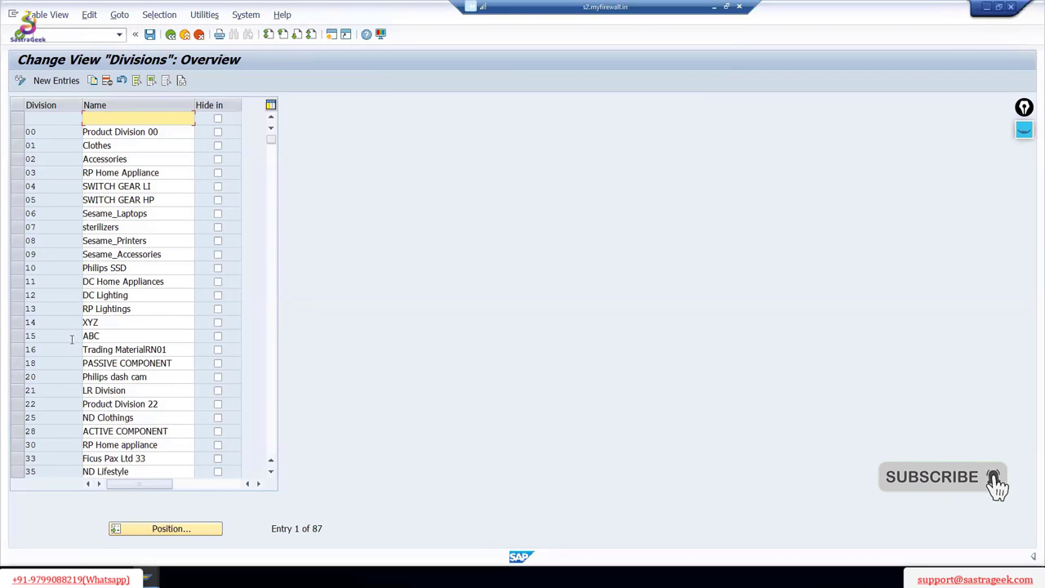
scroll(72, 340, "down", 3)
scroll(72, 339, "down", 2)
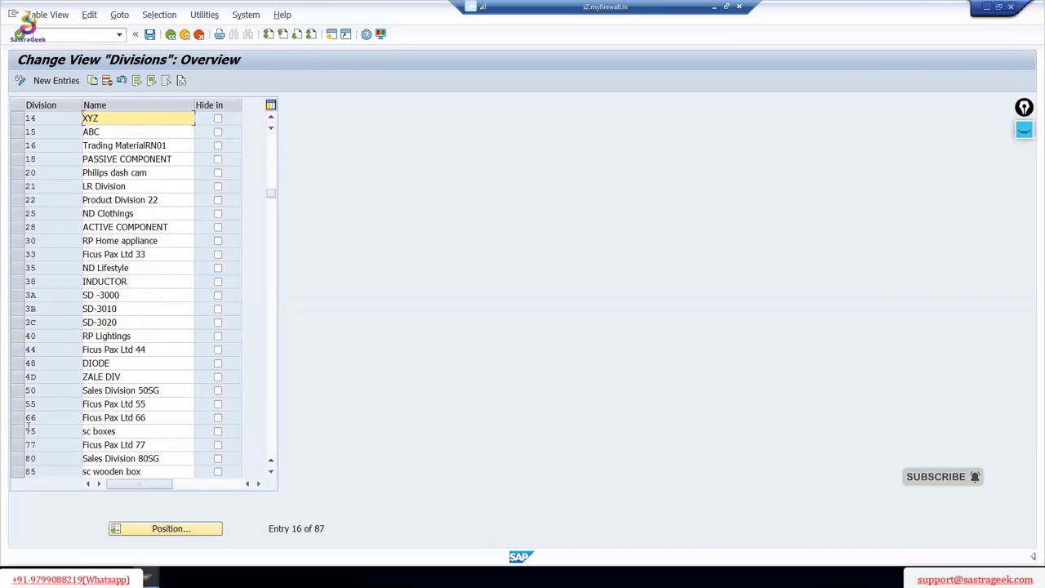
scroll(29, 444, "down", 1)
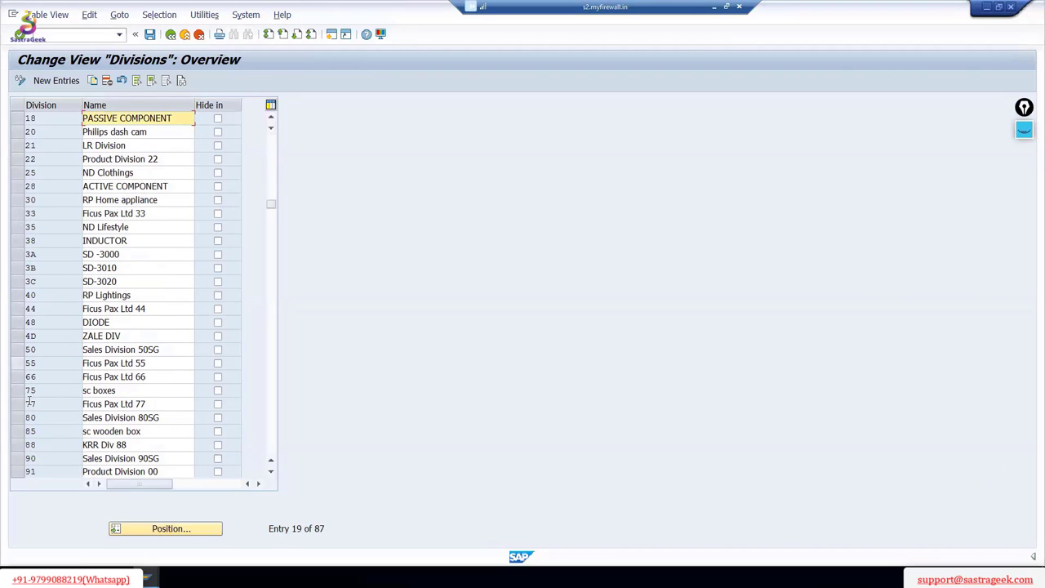
left_click(22, 421)
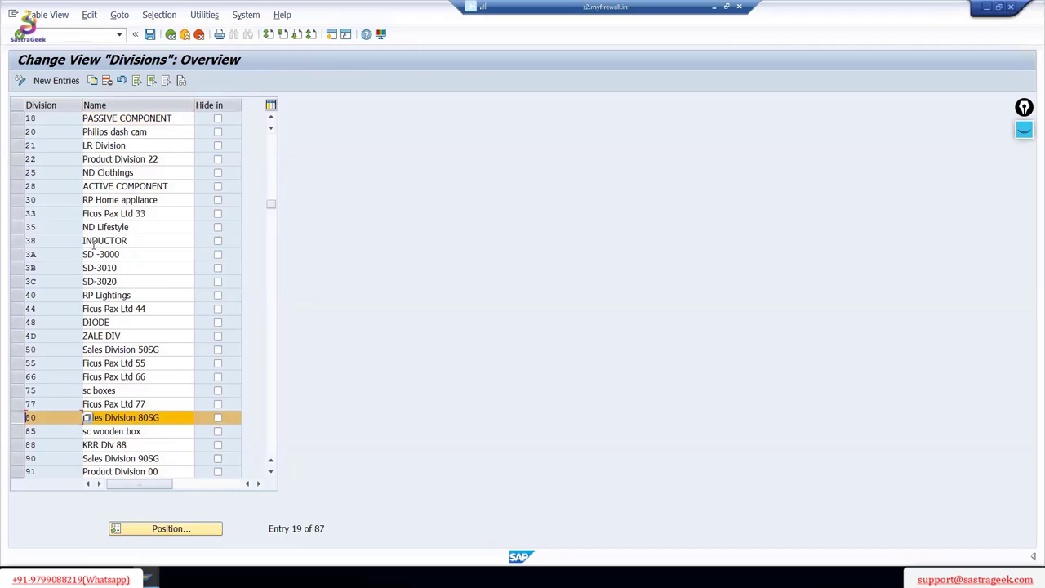
left_click(107, 80)
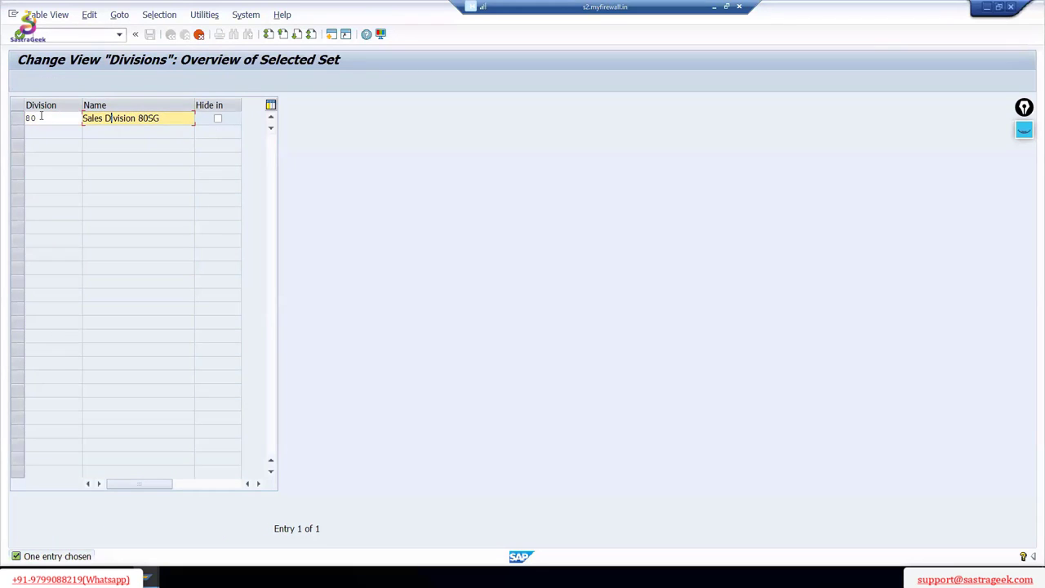
Step: Give the copied division the key 57 and the name "Sales Division 57SG", and accept the entry
left_click_drag(23, 118, 38, 118)
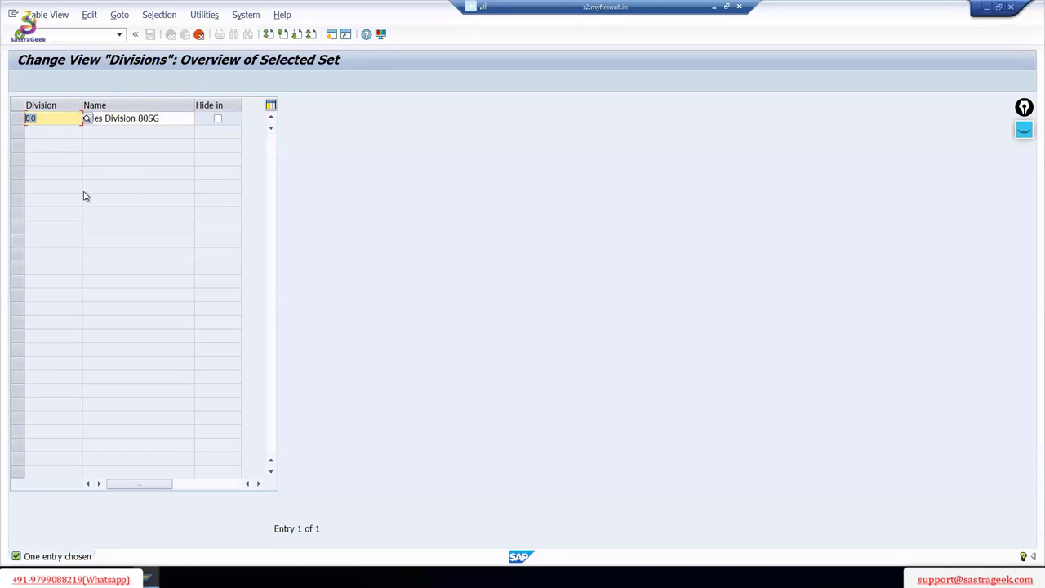
type("57")
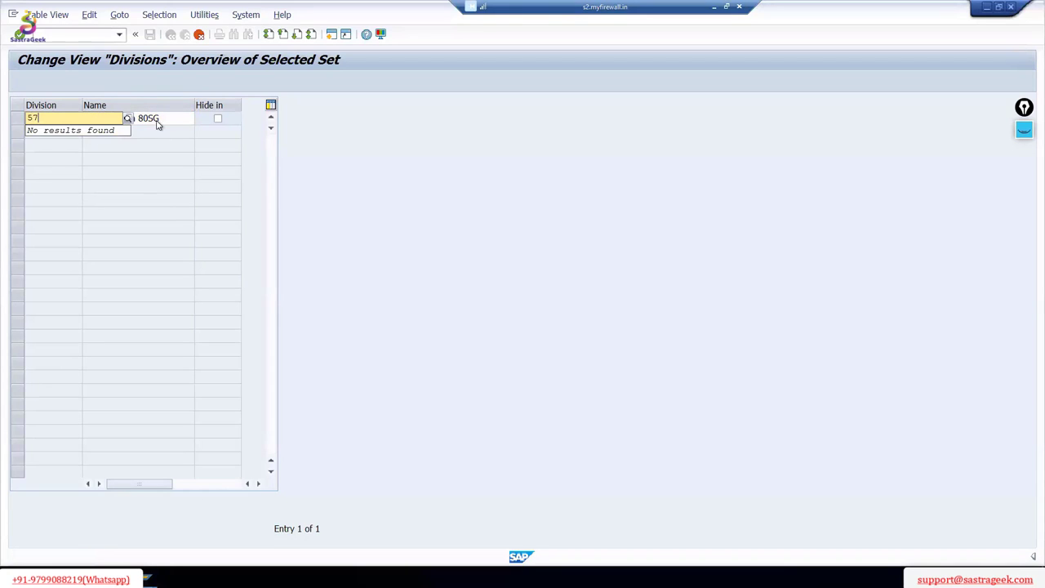
left_click(159, 117)
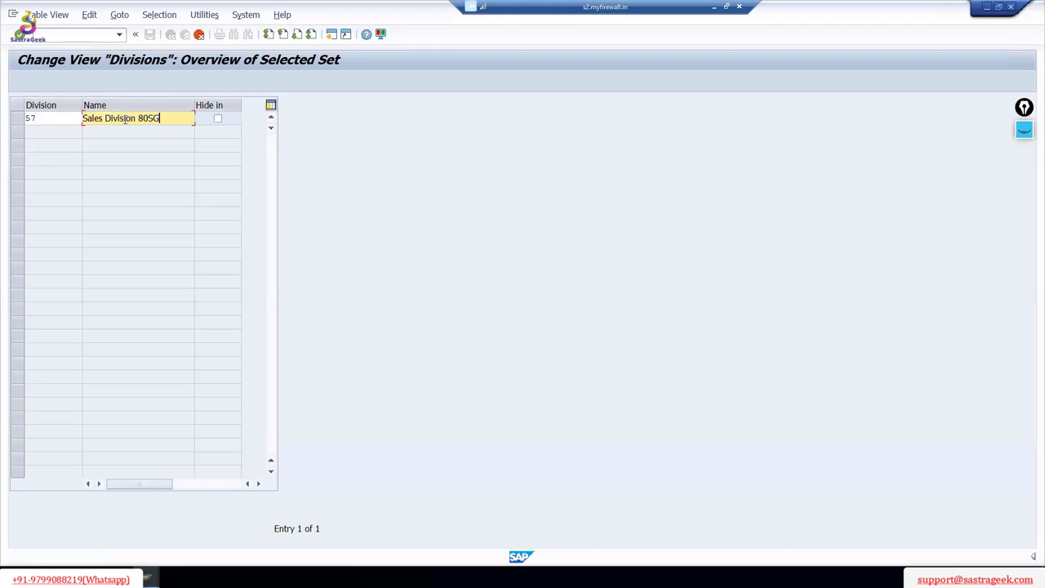
left_click_drag(139, 118, 147, 118)
type("57")
left_click(16, 39)
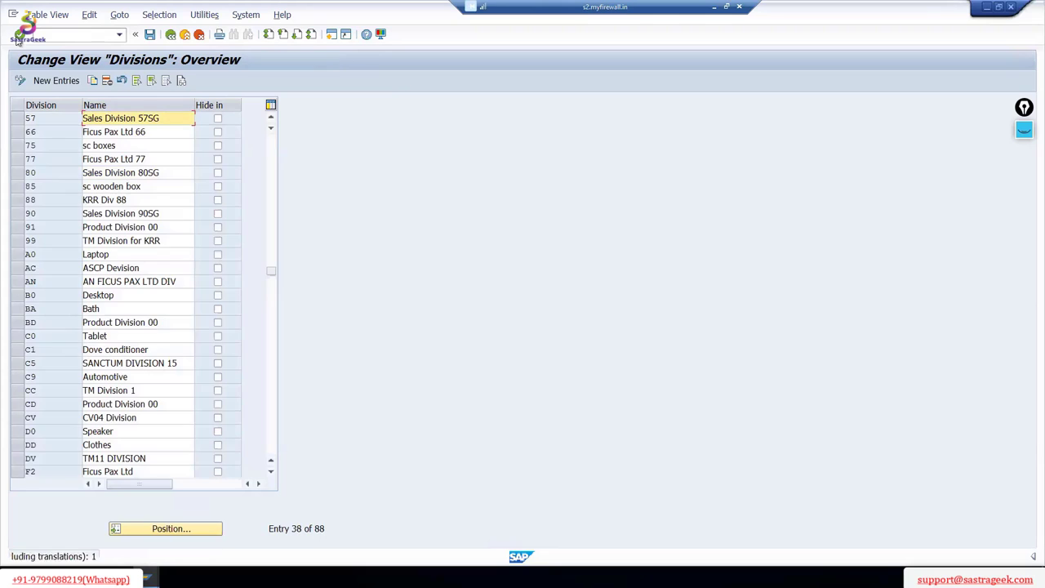
Step: Save division 57 in customizing request S4HK900781 and return to the implementation guide
left_click(150, 36)
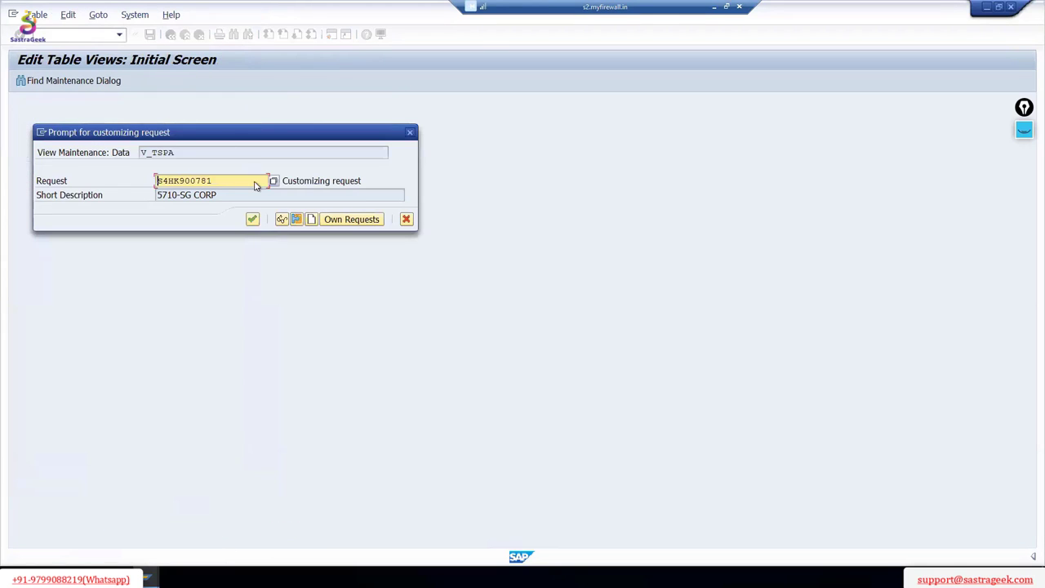
key("Return")
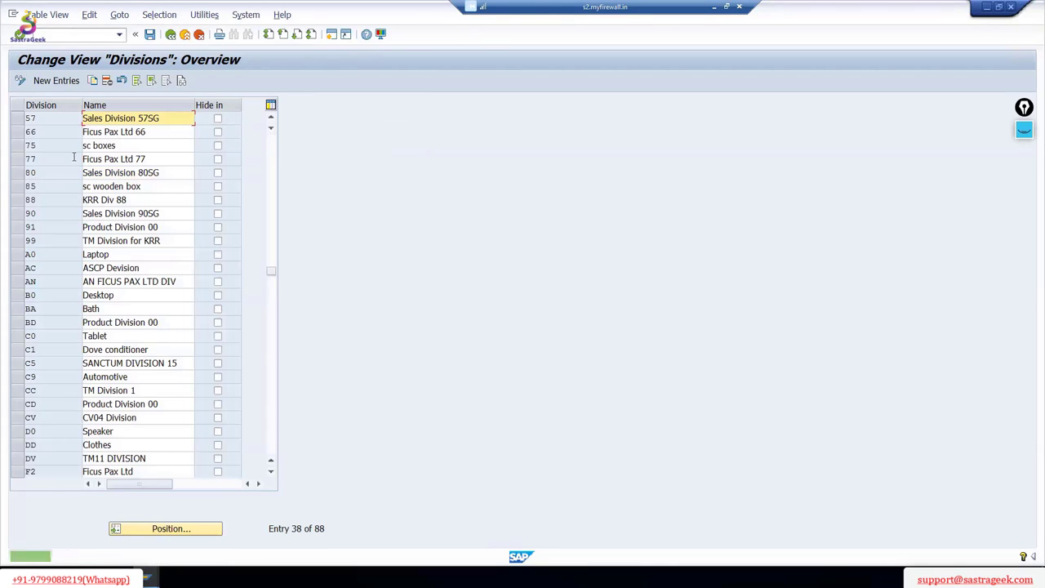
left_click(18, 118)
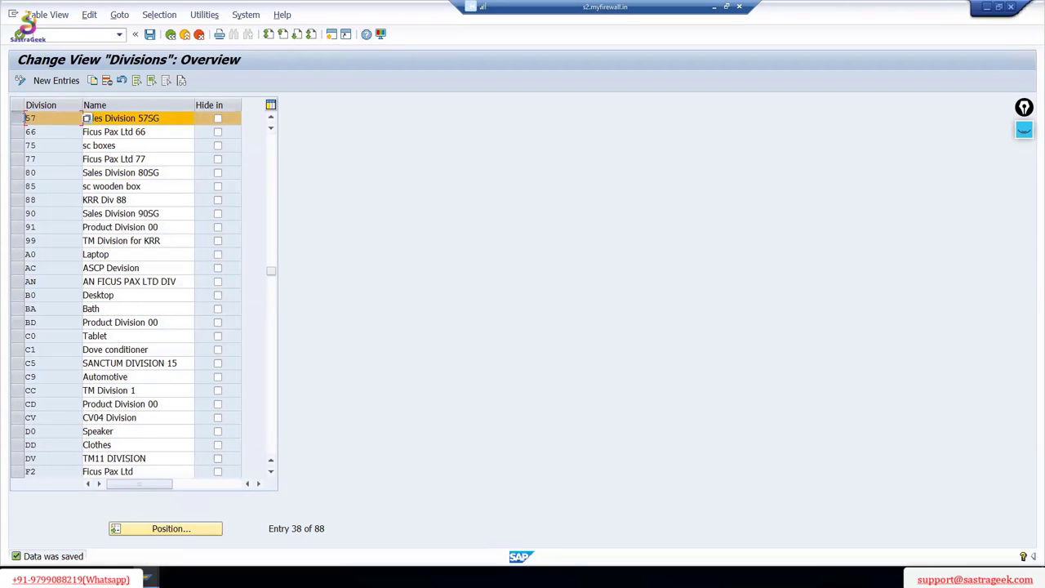
double_click(25, 118)
left_click(150, 34)
left_click(170, 34)
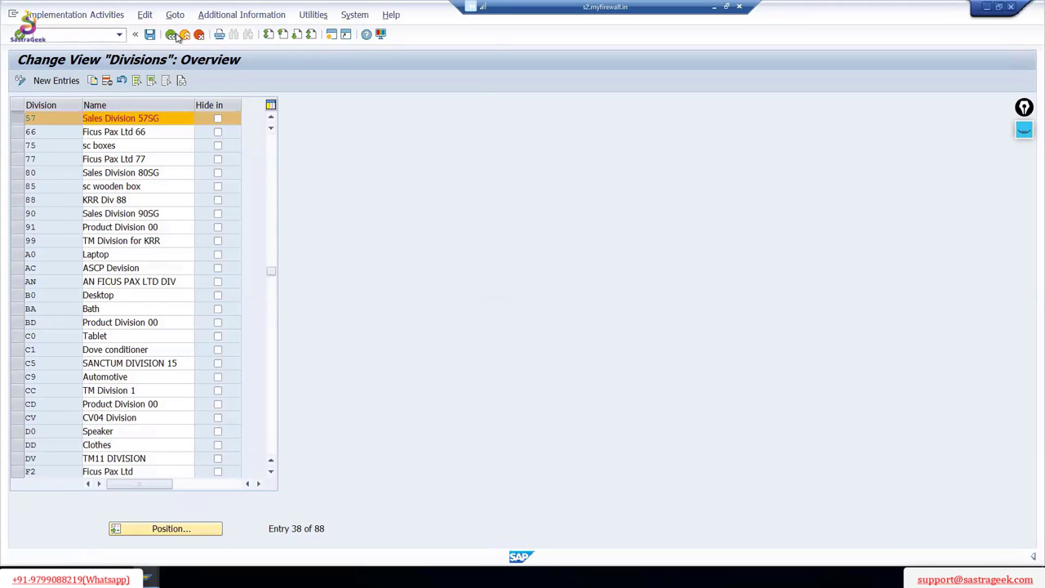
left_click(474, 105)
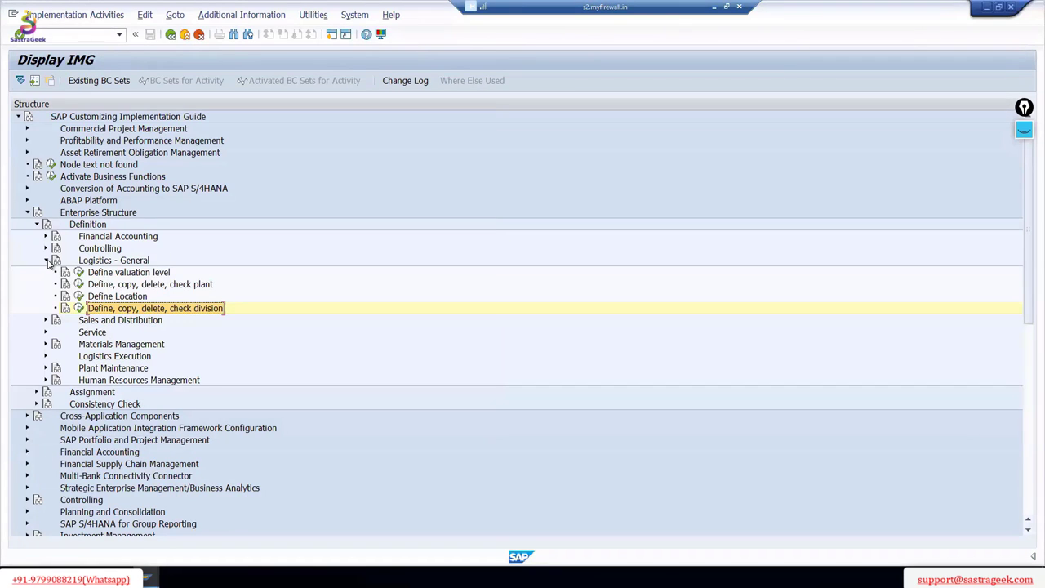
Step: Open the "Define Sales Organization" activity under Sales and Distribution in the Enterprise Structure definition
left_click(46, 260)
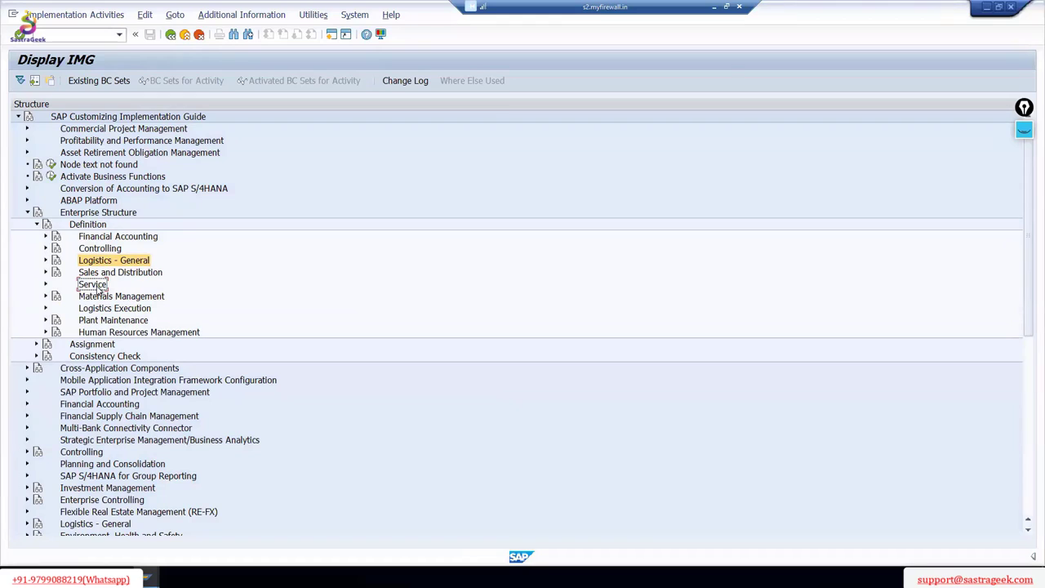
left_click(45, 272)
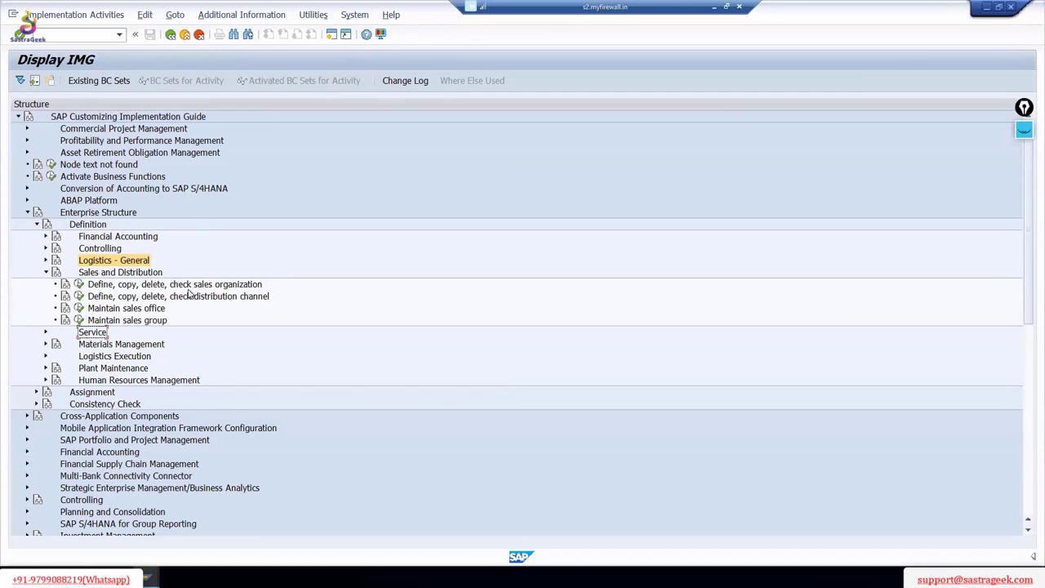
left_click(77, 285)
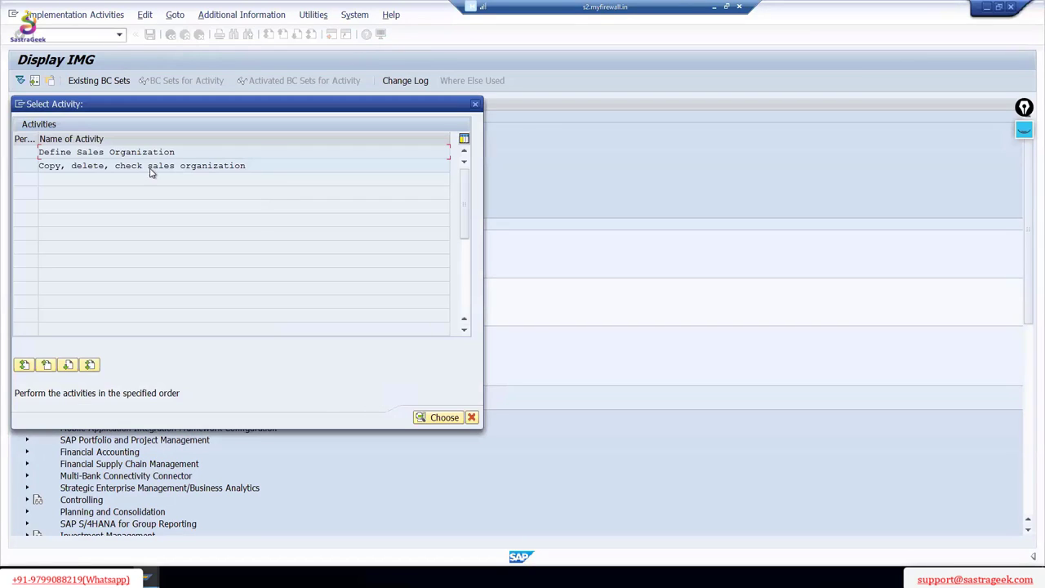
double_click(148, 151)
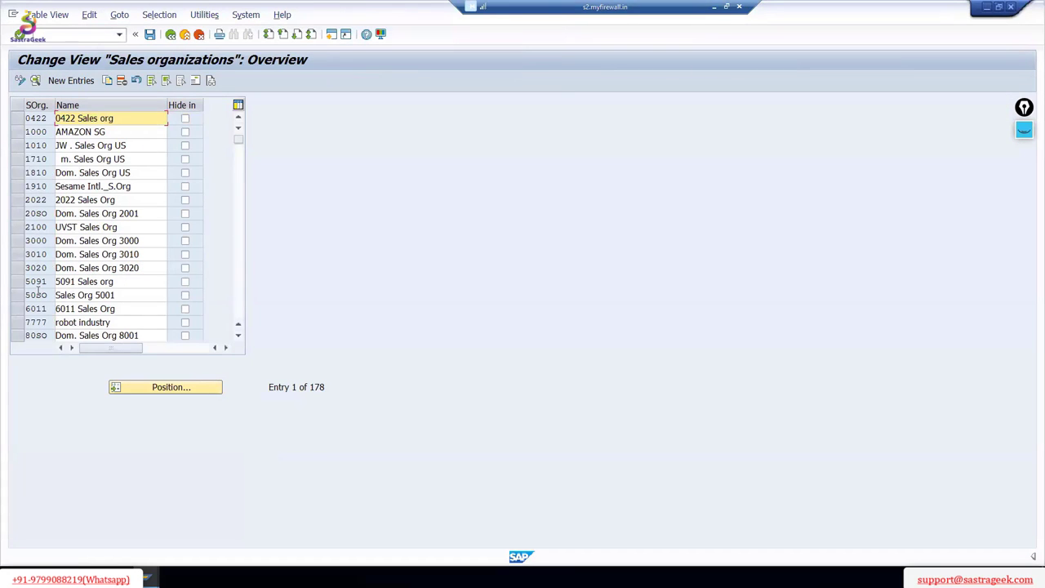
Step: Start a copy of sales organization 1710 and enter 5710 as the key of the copy
scroll(53, 281, "down", 2)
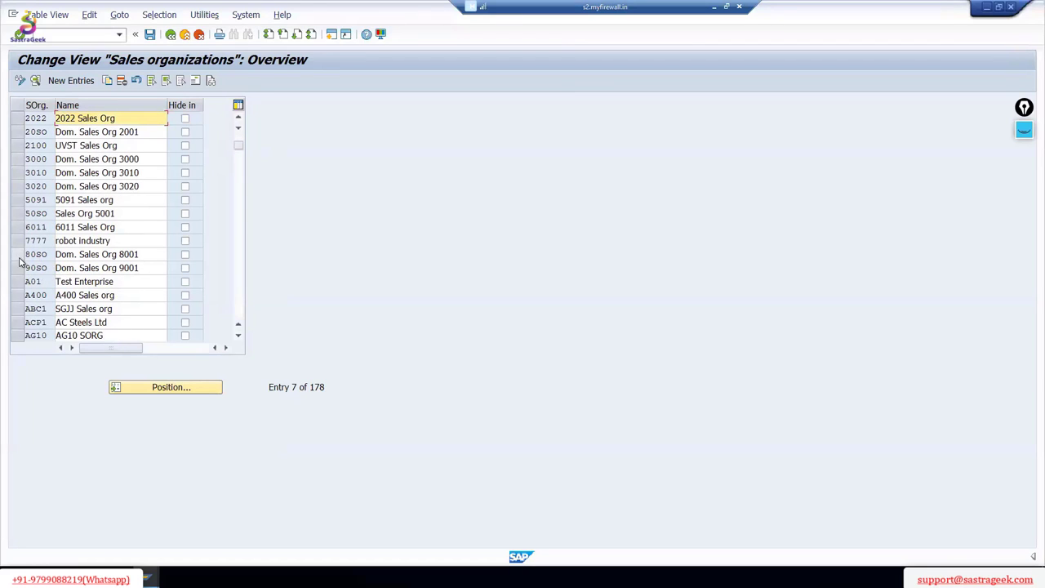
scroll(81, 152, "up", 2)
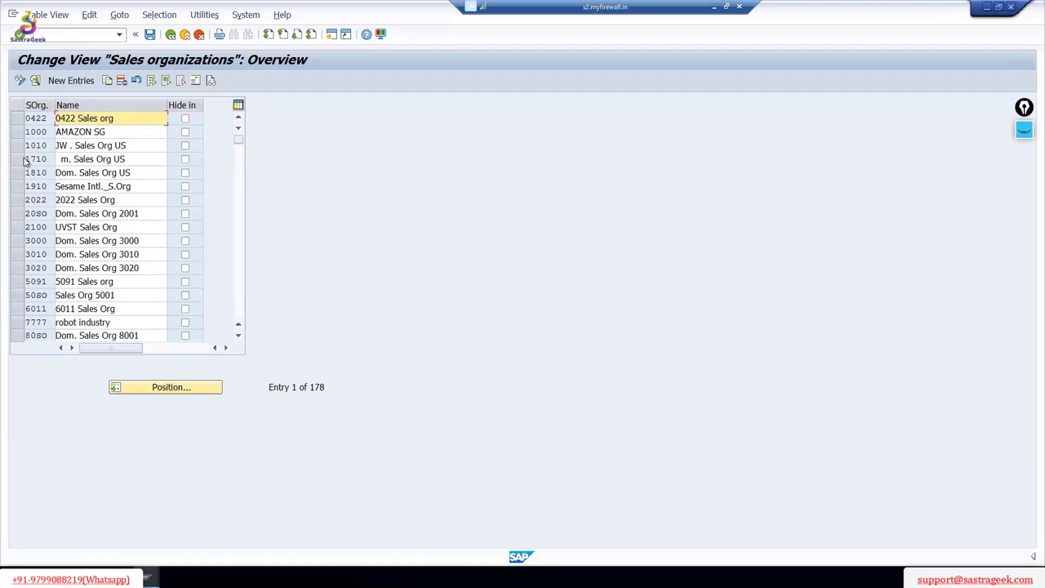
left_click(26, 159)
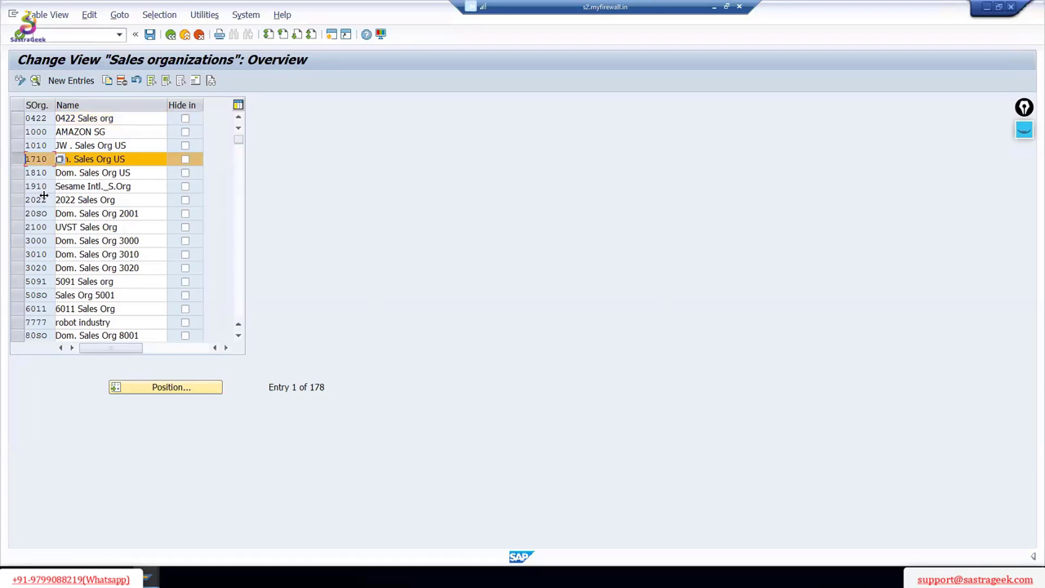
left_click(109, 80)
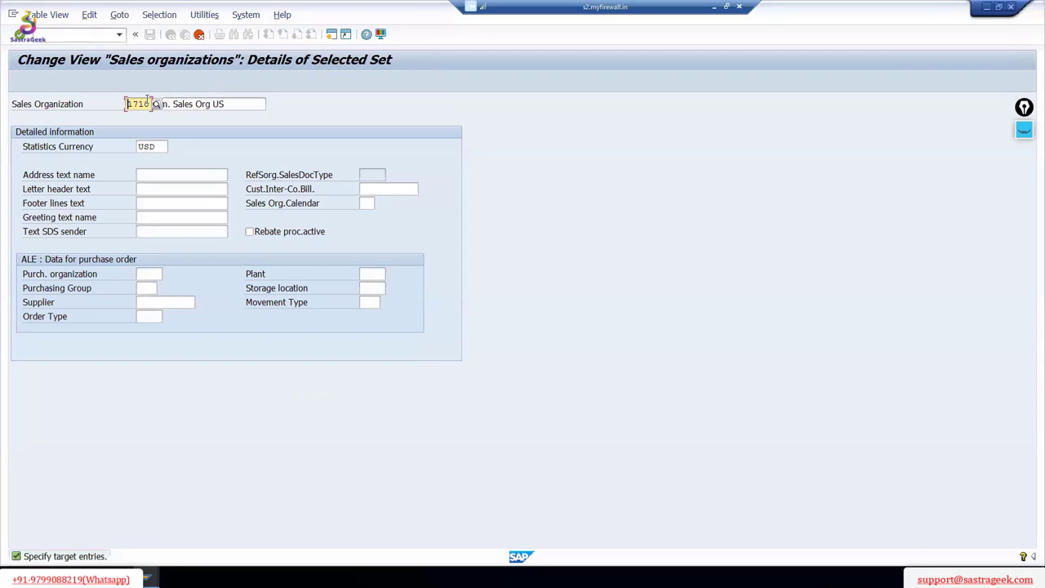
left_click_drag(123, 104, 151, 105)
type("5710")
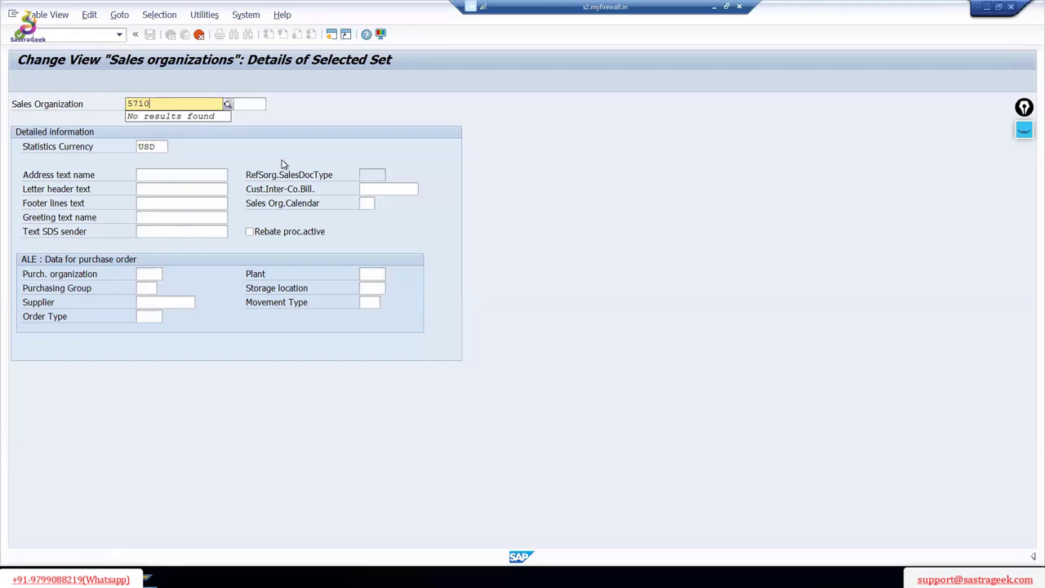
Step: Name the copied sales organization "5710 Sales org - SG"
left_click(256, 103)
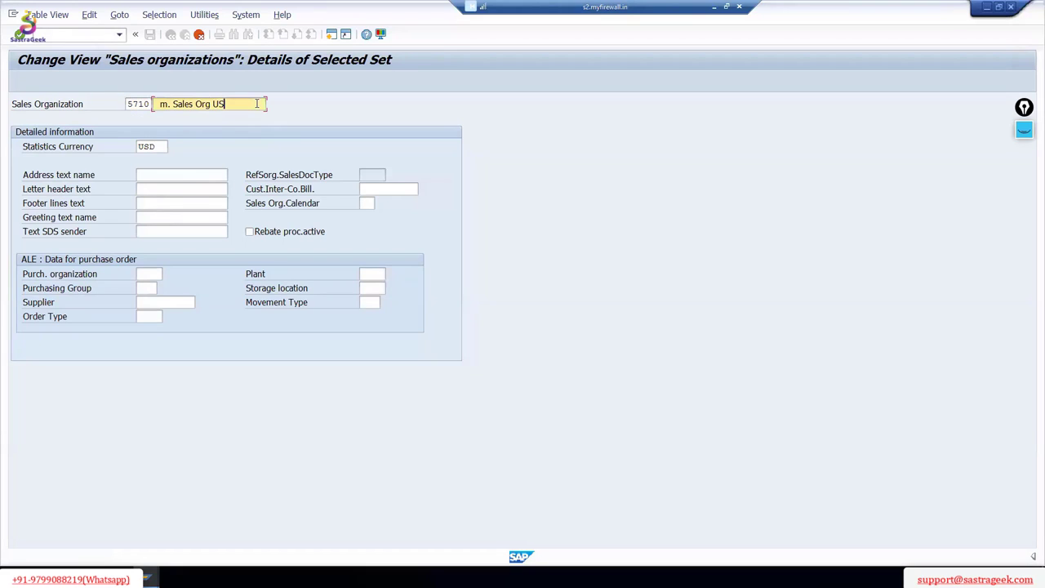
double_click(159, 104)
key("Delete")
type("5710")
key("Delete")
key("Delete")
key("Delete")
key("Delete")
type("Sales")
Step: Change the key of the copied sales organization to 57SO and accept the entry
left_click_drag(139, 104, 152, 104)
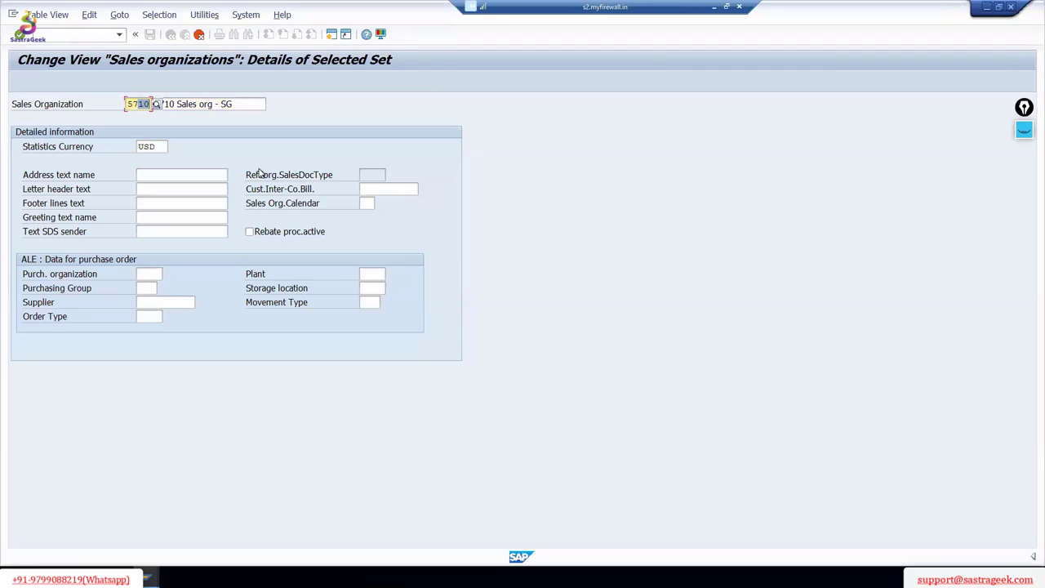
type("S")
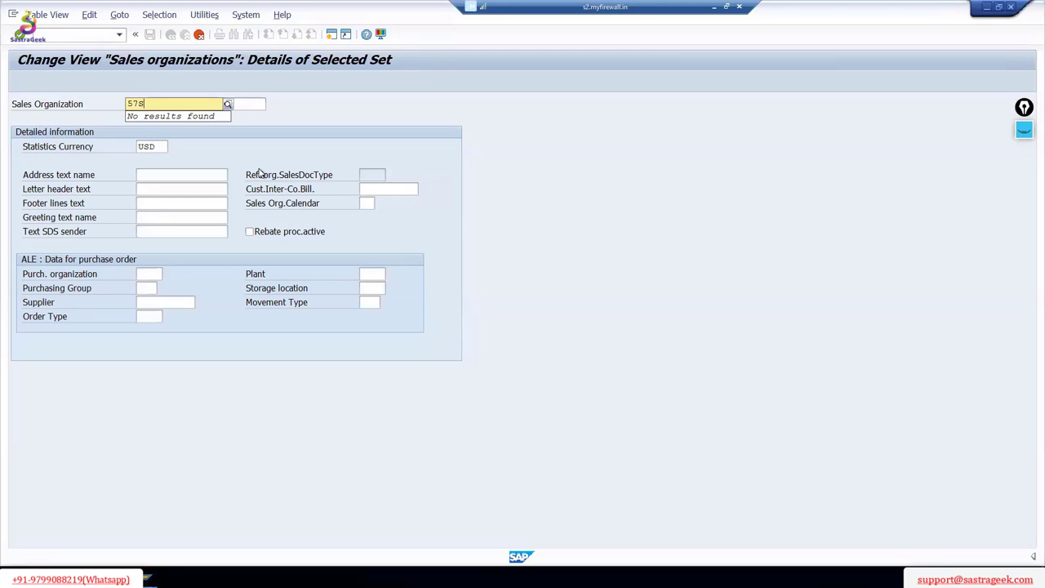
type("O")
left_click(242, 103)
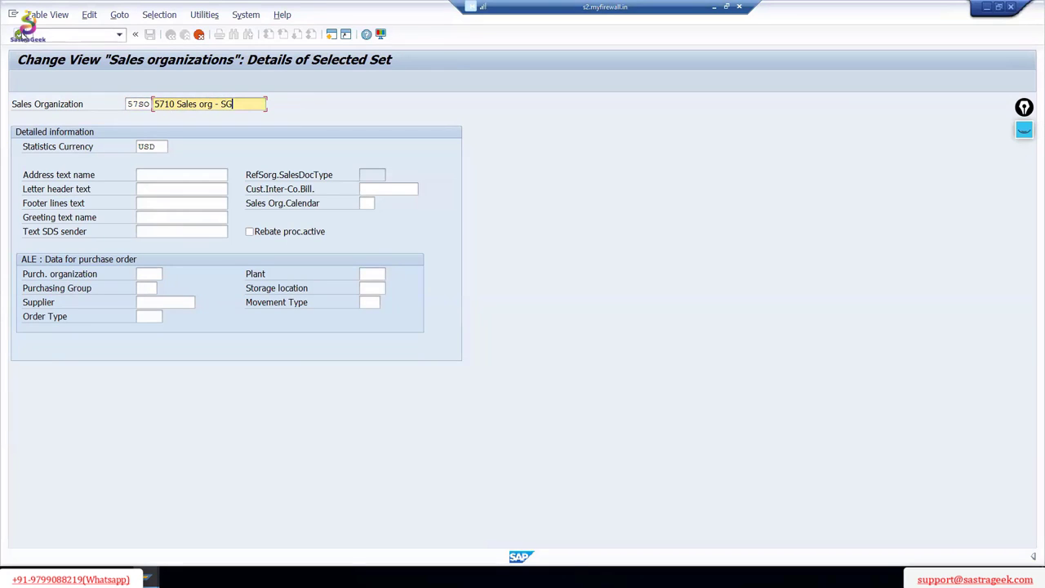
key("Return")
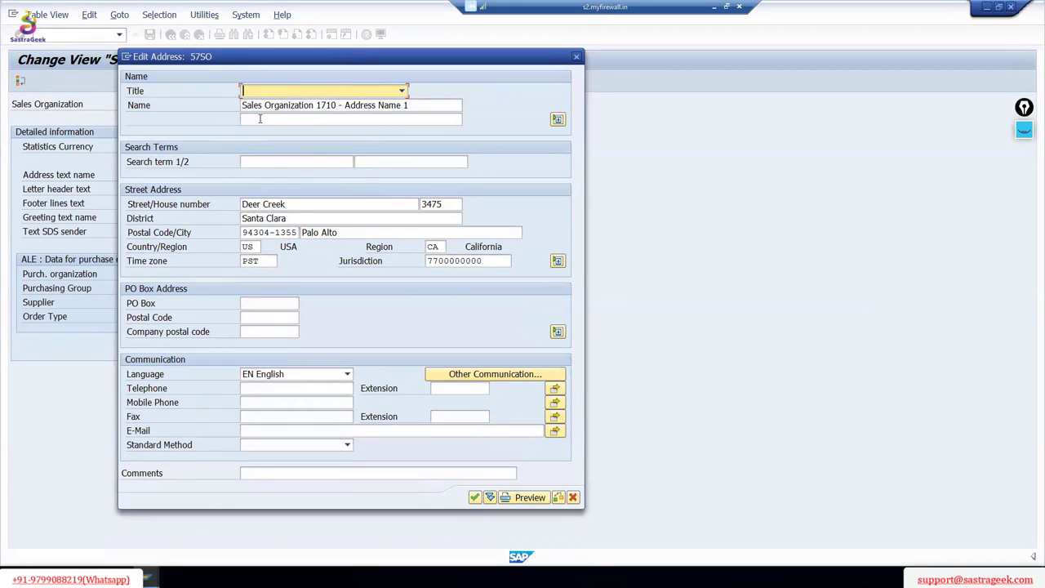
Step: In the sales organization's address, change the number in the name to 5710 and set the title to Company
left_click(336, 105)
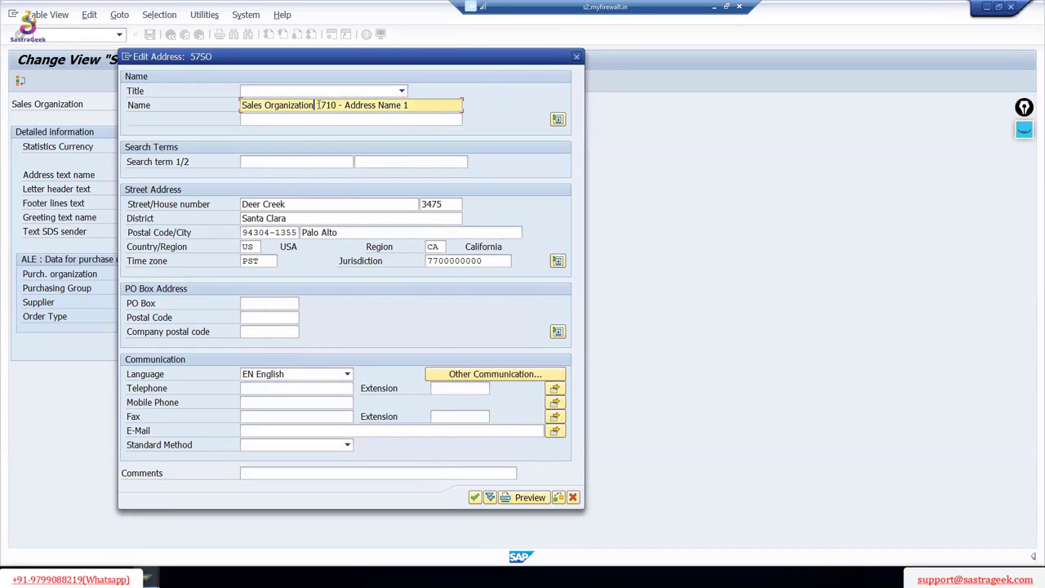
left_click_drag(318, 105, 323, 105)
left_click(320, 105)
left_click(401, 90)
left_click(284, 104)
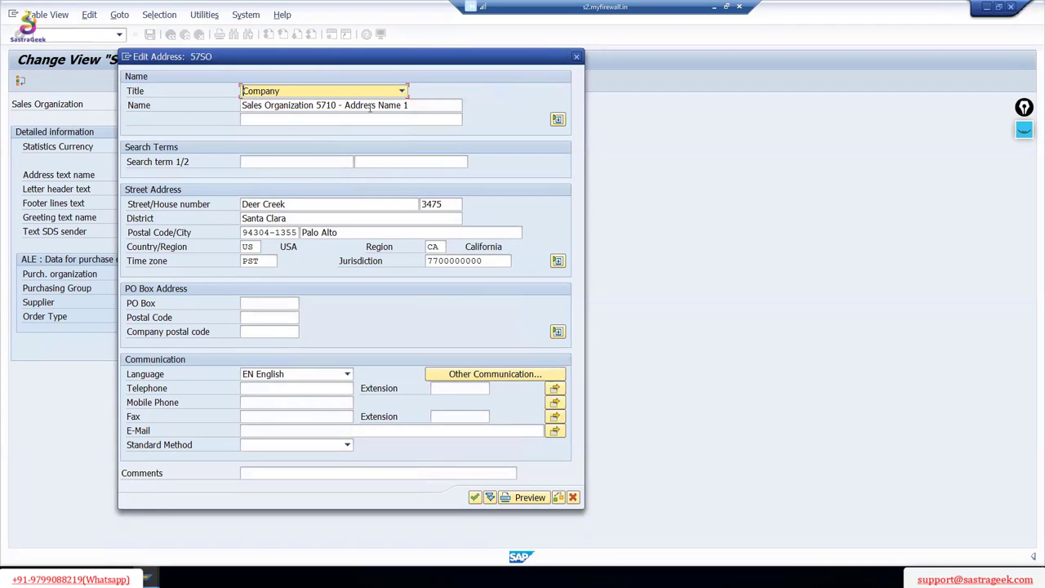
Step: Complete the address name as "Sales Organization 5710 - SG CORP" and accept the address
left_click(412, 105)
mouse_move(339, 104)
left_mouse_down()
mouse_move(416, 104)
mouse_move(342, 105)
left_mouse_up()
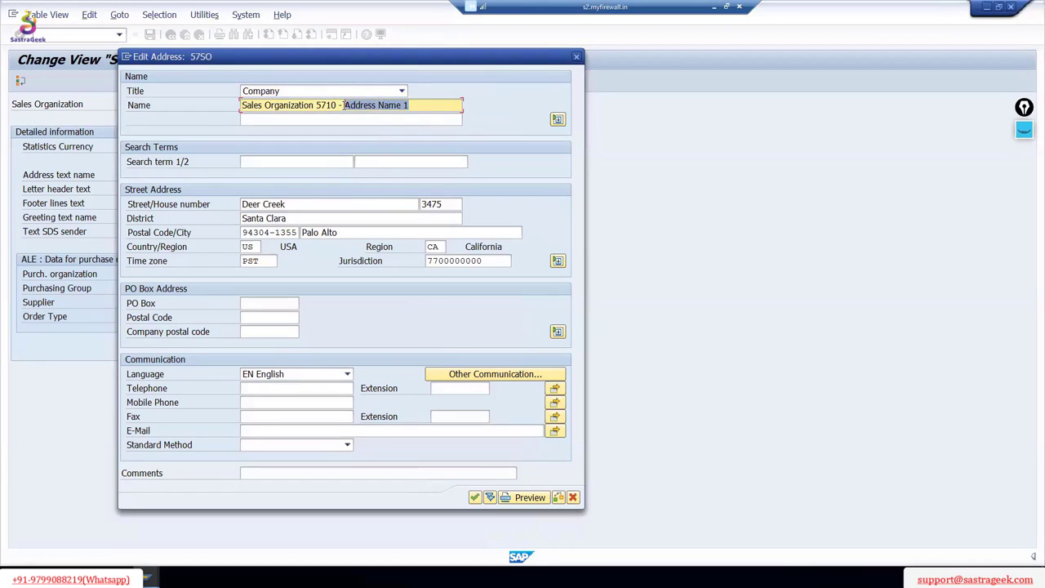
type("SG")
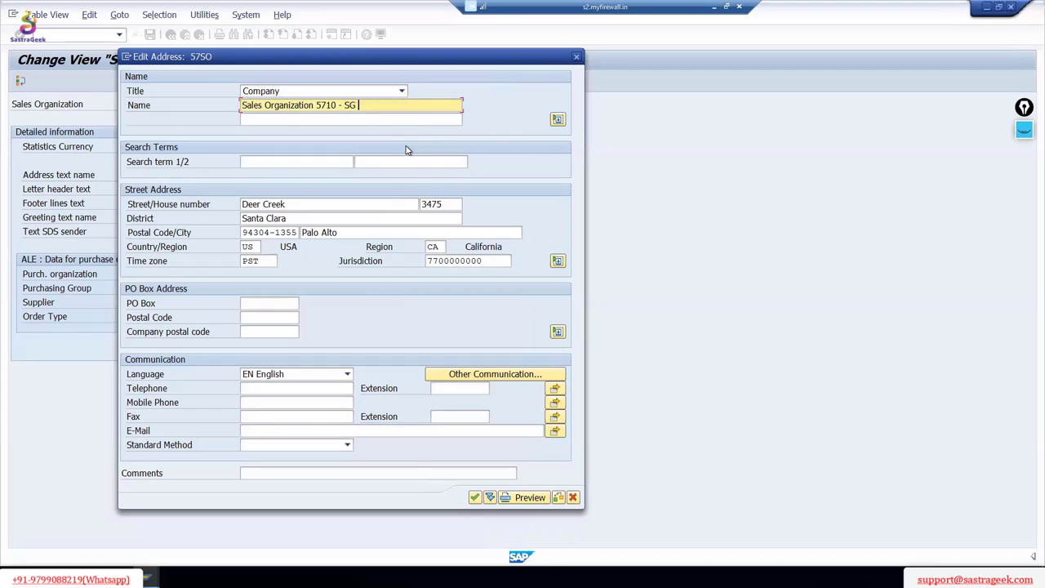
type(" CORP")
left_click_drag(316, 104, 385, 105)
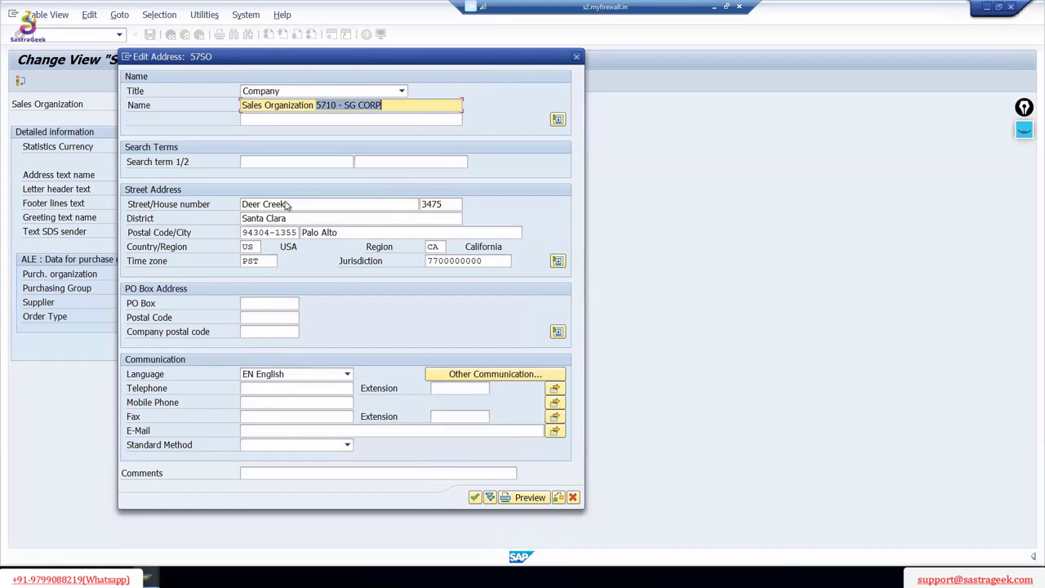
left_click(475, 497)
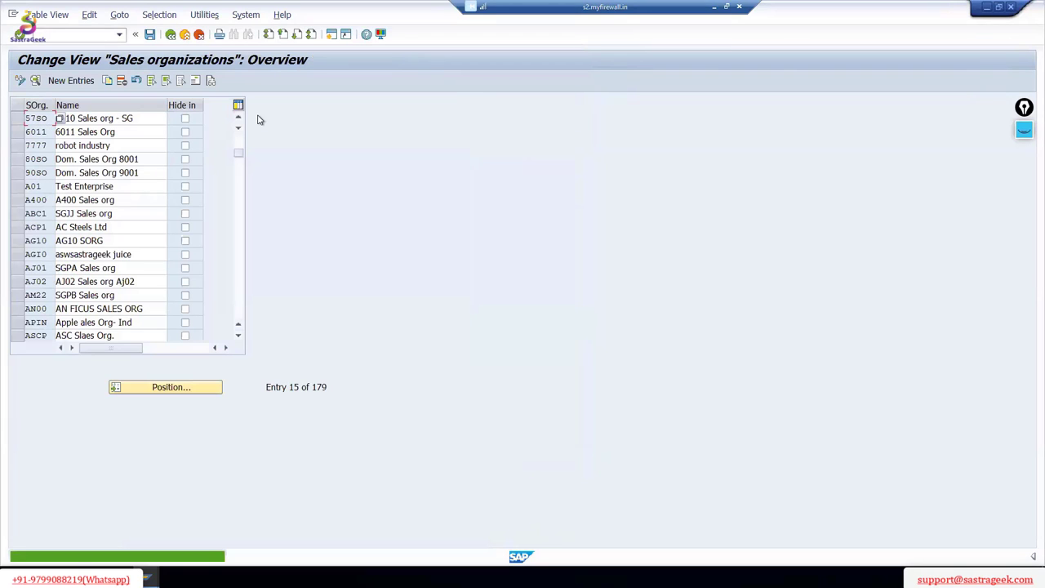
Step: Save sales organization 57SO in customizing request S4HK900781 and return to the implementation guide
left_click_drag(50, 119, 20, 120)
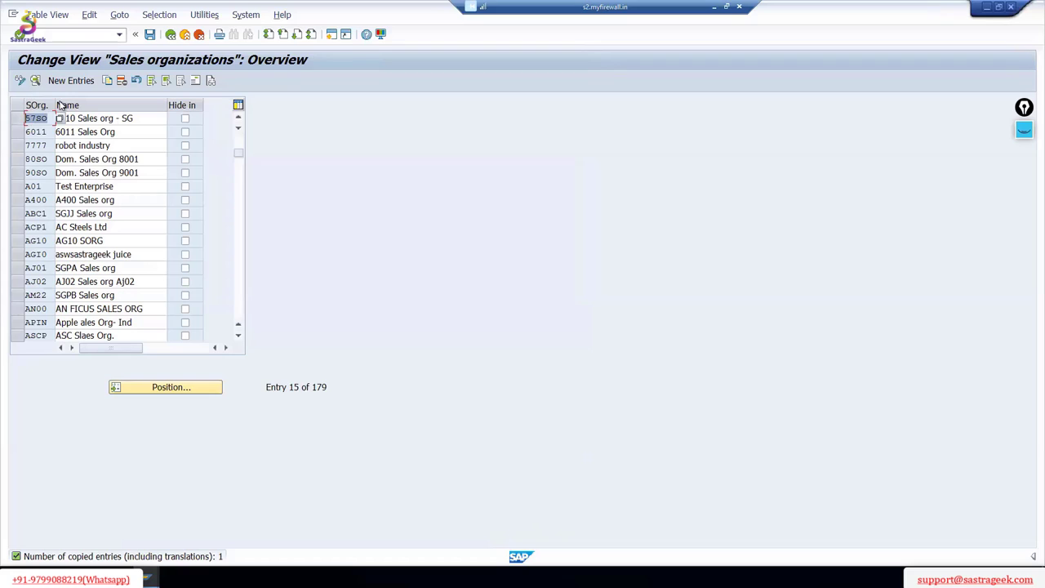
left_click(150, 36)
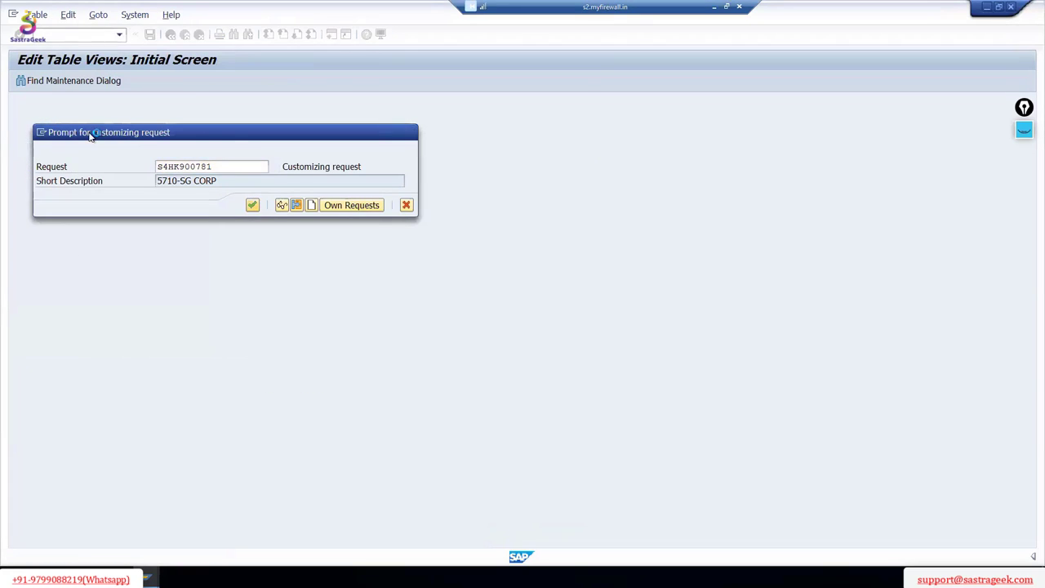
key("Return")
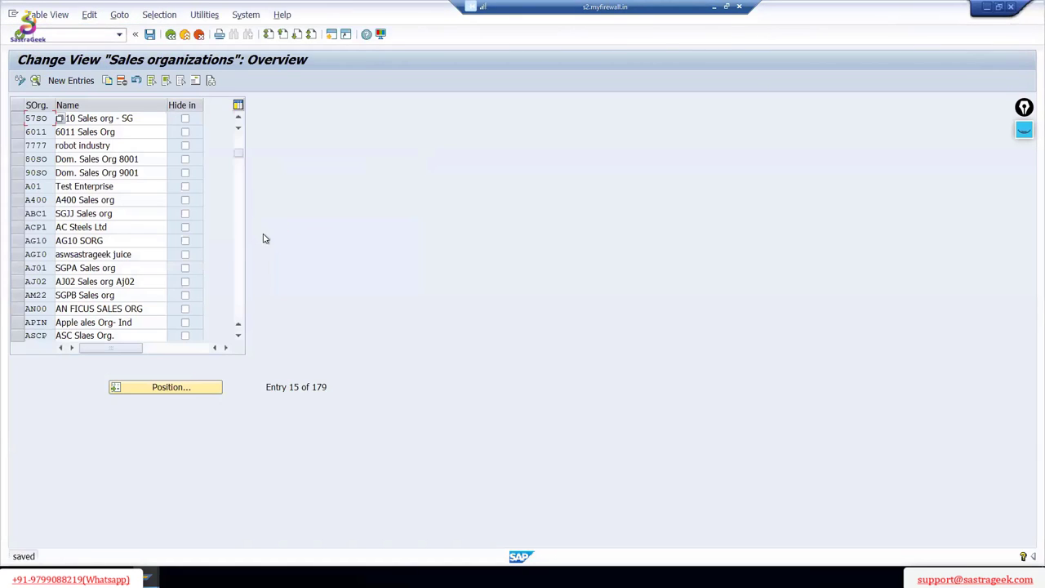
left_click(171, 33)
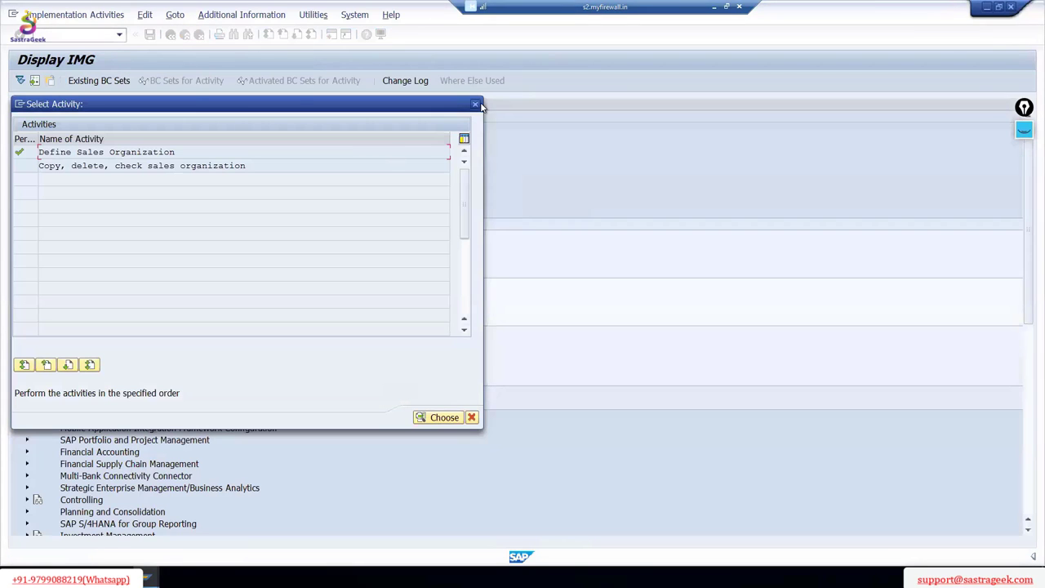
double_click(263, 164)
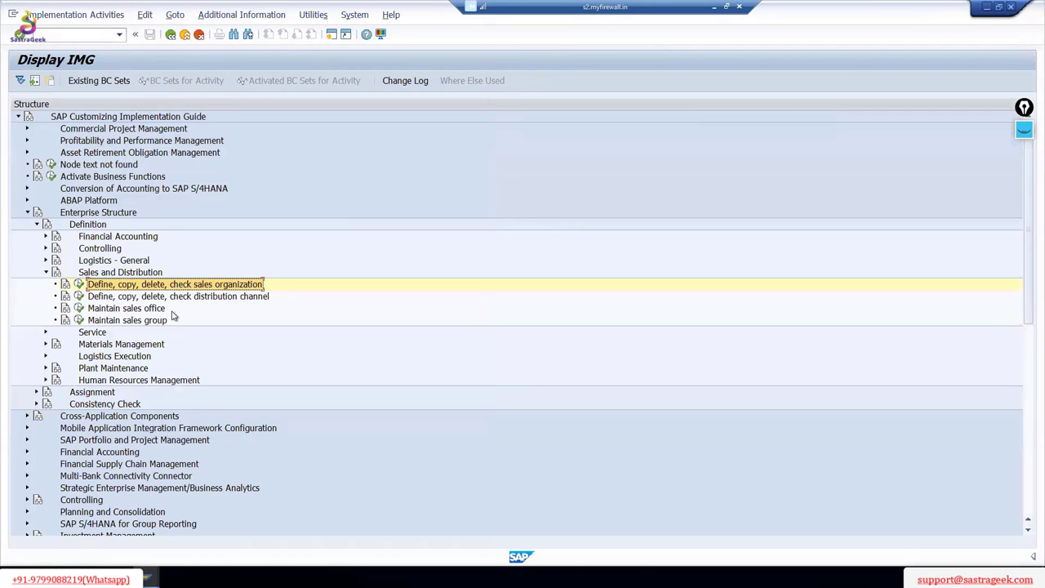
Step: Open the "Define distribution channel" activity and start a copy of distribution channel 80, DC 8001
left_click(79, 297)
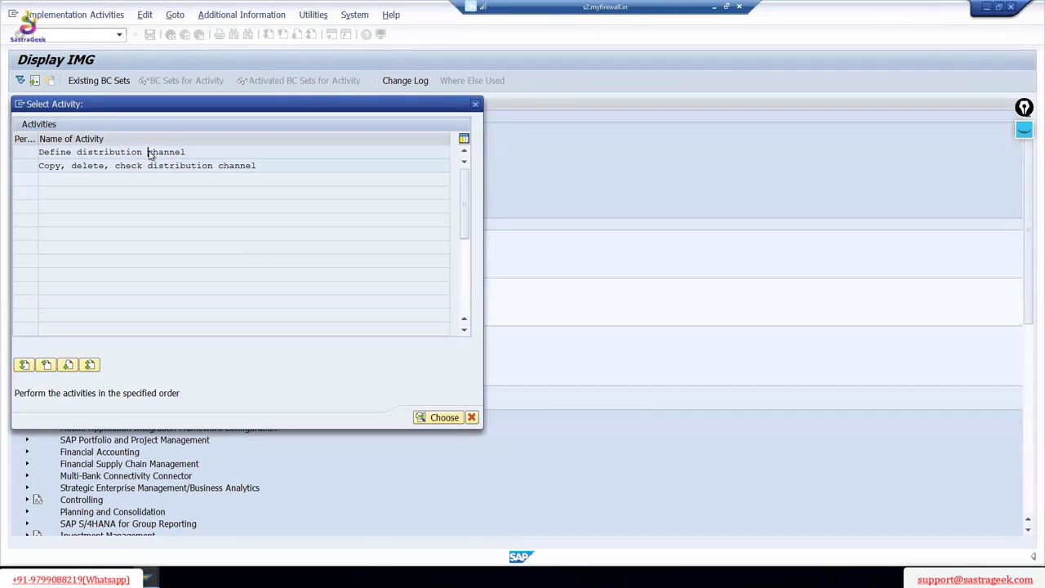
double_click(153, 152)
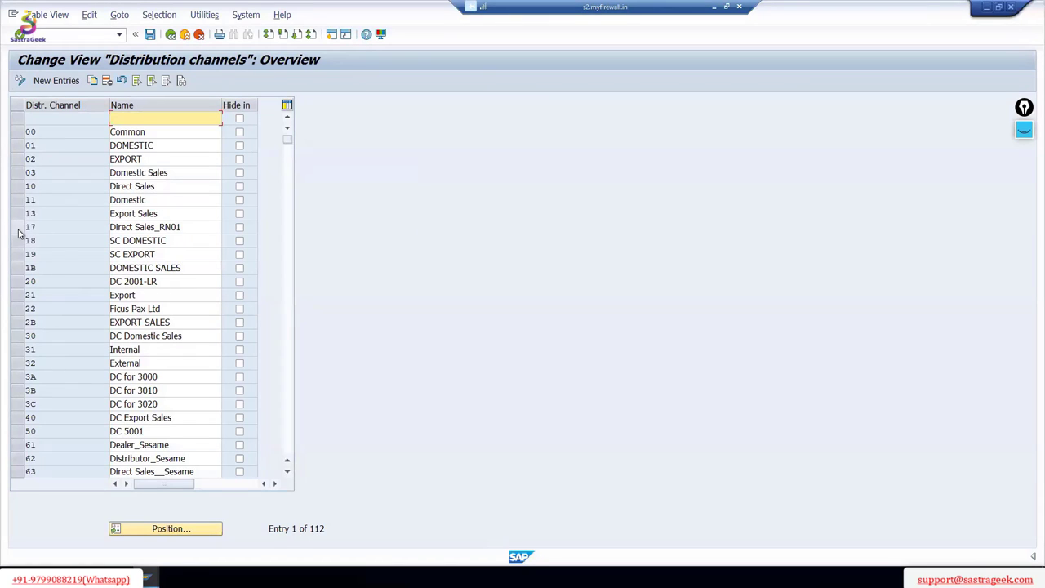
scroll(70, 377, "down", 3)
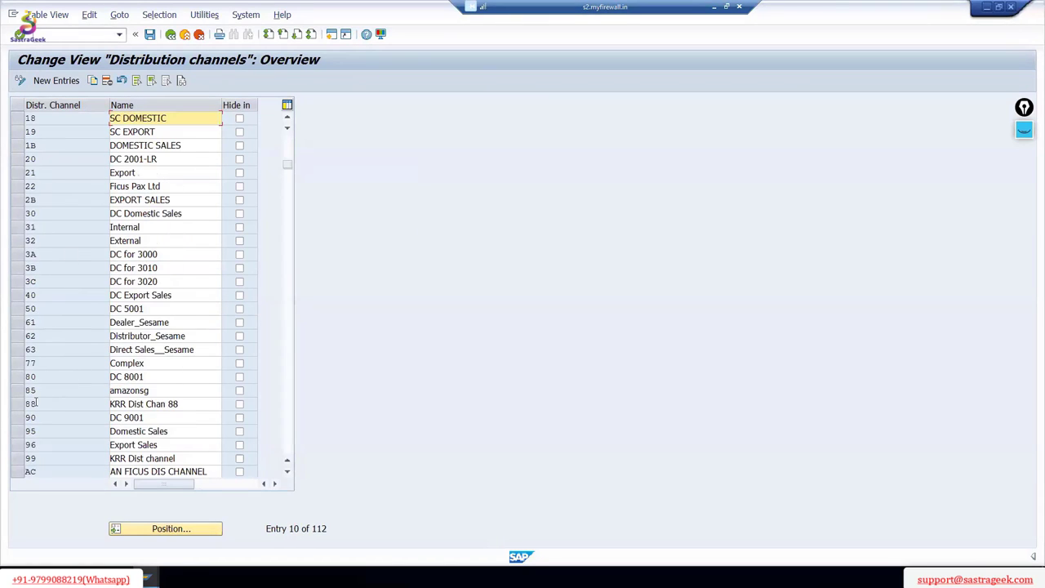
left_click(23, 377)
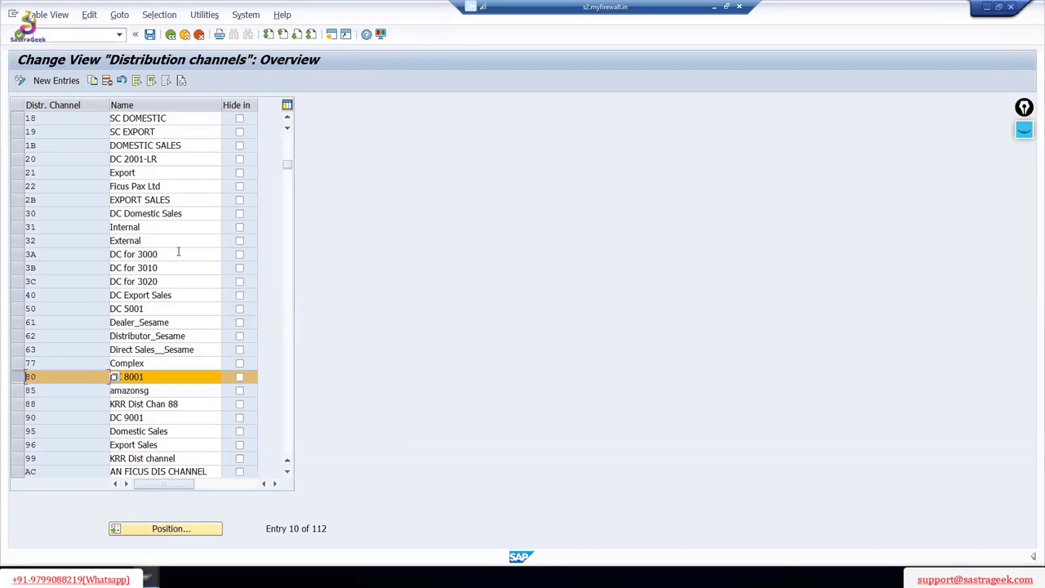
left_click(155, 375)
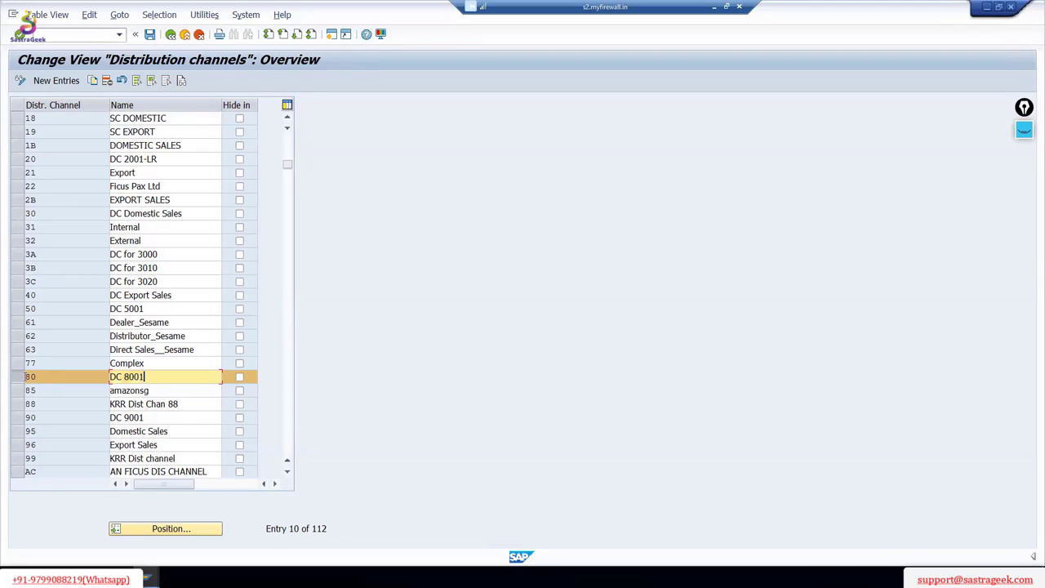
left_click(93, 81)
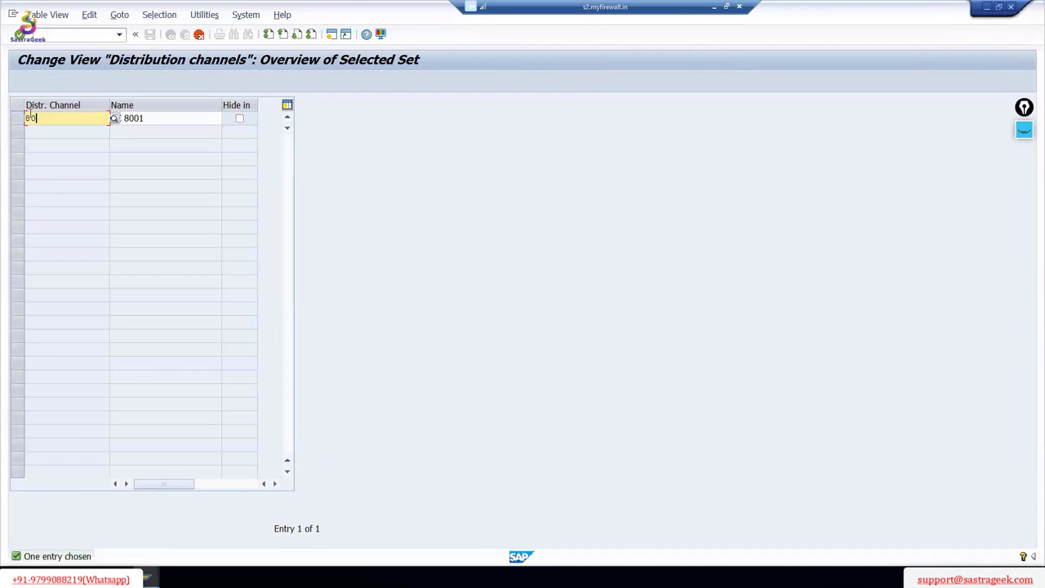
Step: Give the copied distribution channel the key 57 and the name "DC 5710", and accept the entry
left_click_drag(35, 118, 12, 121)
type("57")
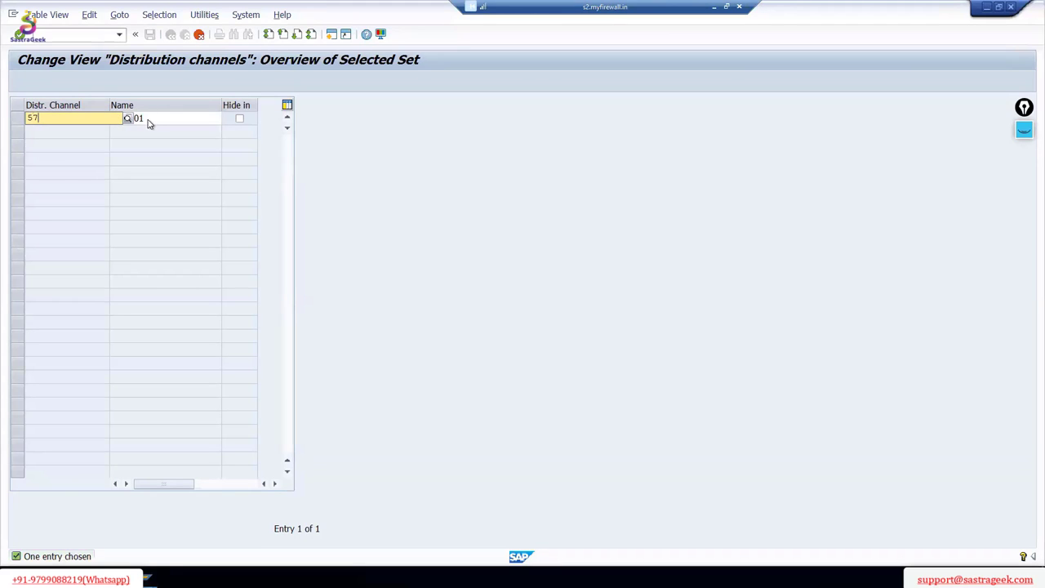
left_click(145, 118)
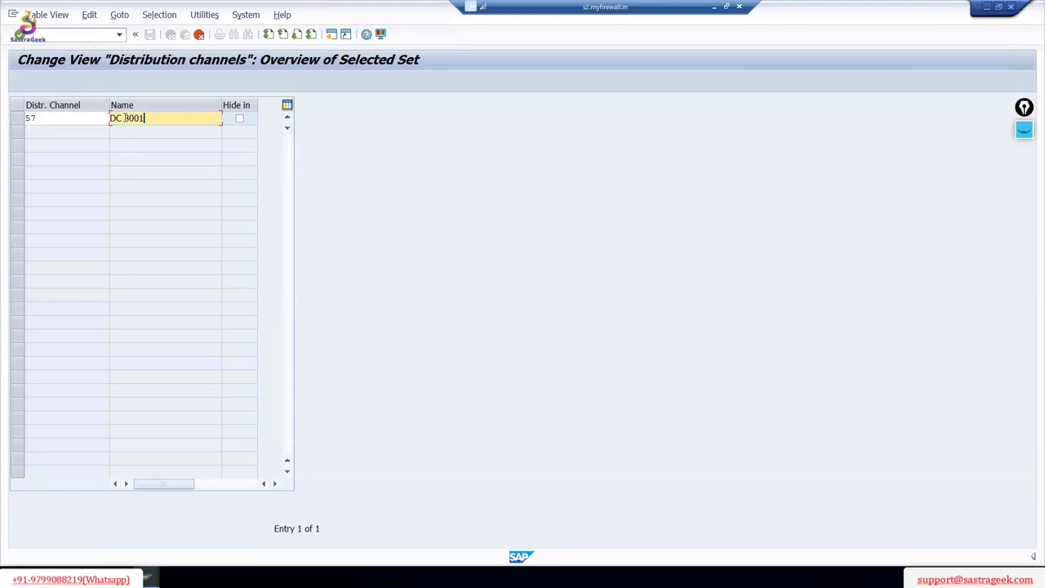
left_click_drag(125, 119, 146, 119)
type("7")
key("BackSpace")
type("571")
key("Return")
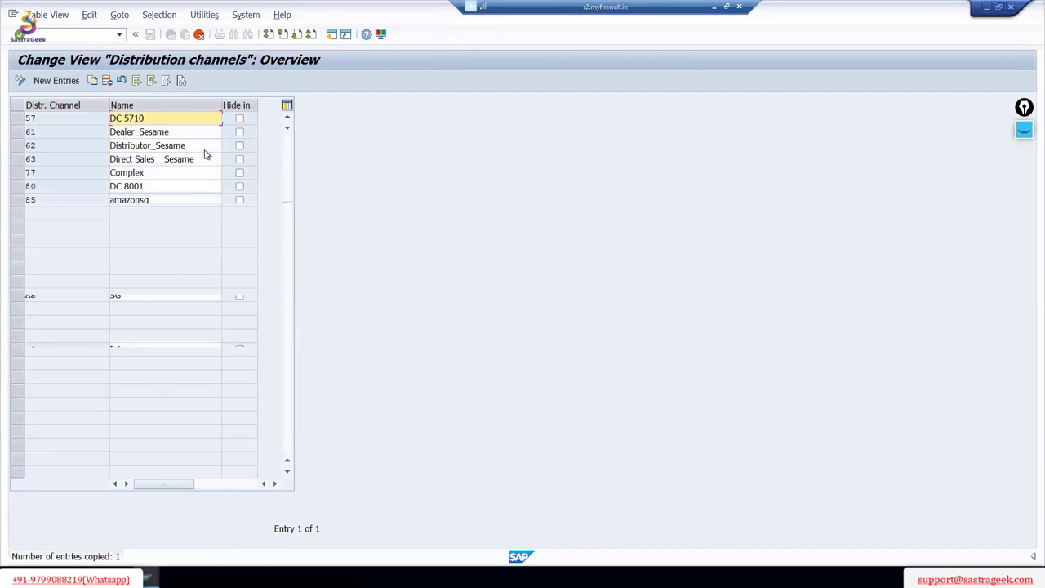
Step: Save distribution channel 57 in customizing request S4HK900781 and return to the implementation guide
left_click(149, 35)
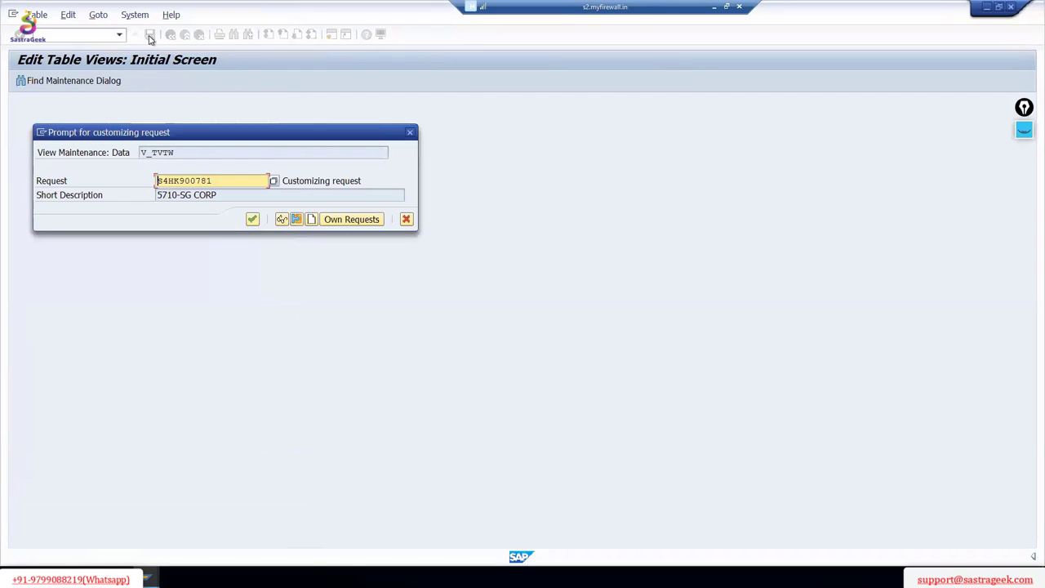
left_click(253, 218)
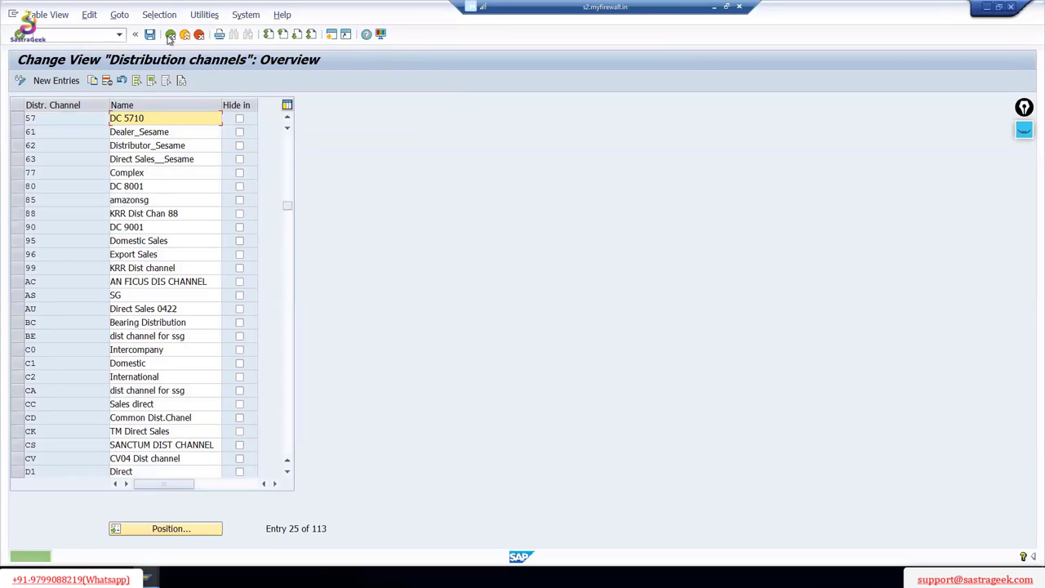
left_click(171, 34)
left_click(474, 104)
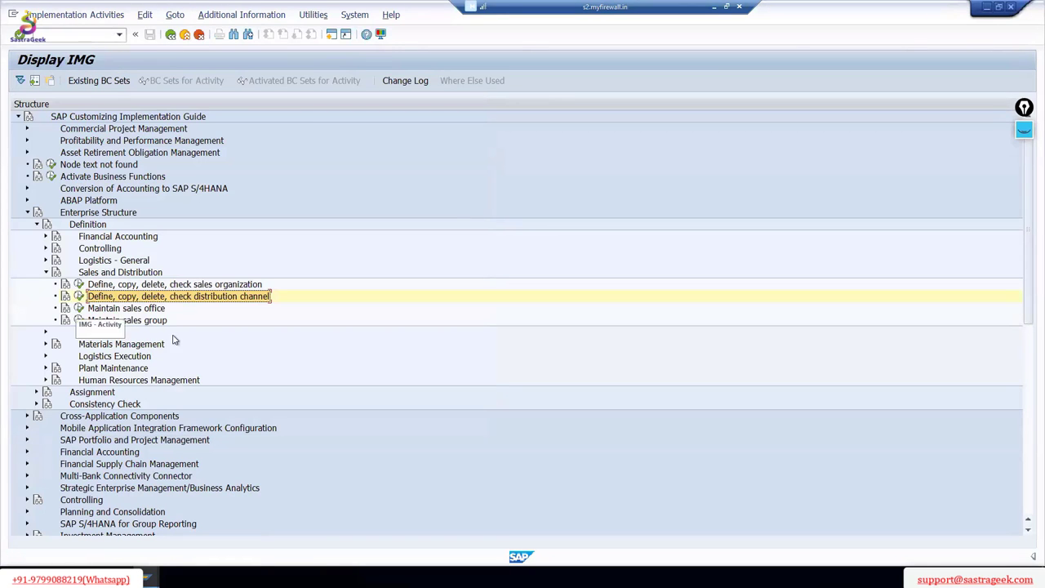
Step: Open the "Maintain sales office" activity and start a copy of sales office 170
left_click(78, 308)
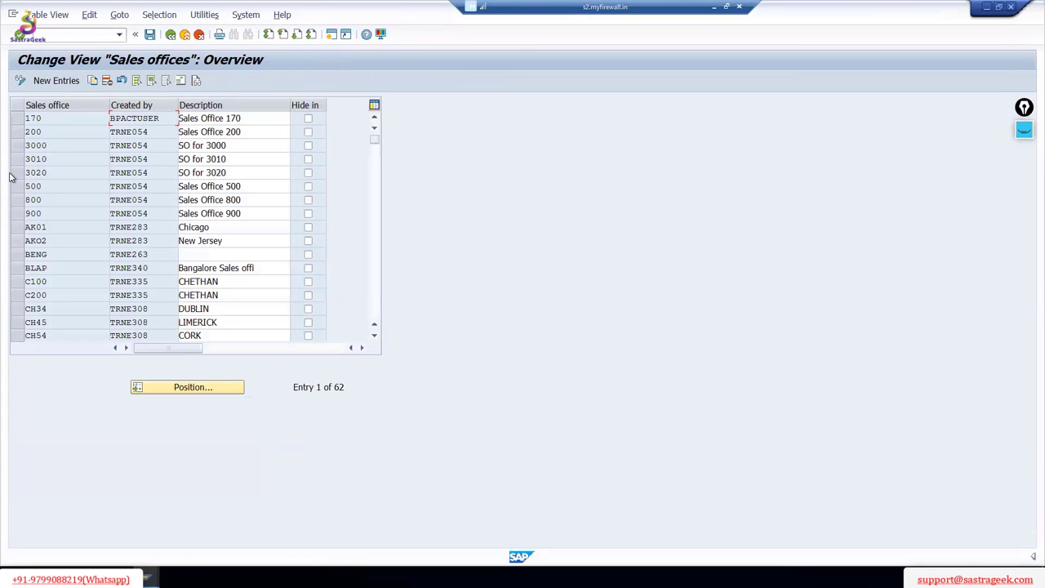
left_click(17, 119)
left_click(94, 80)
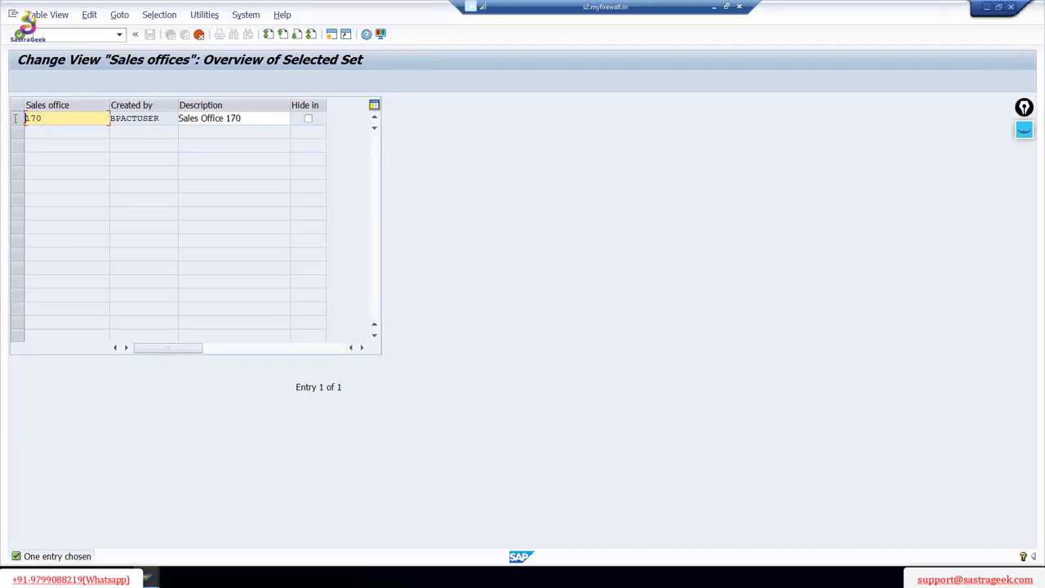
Step: Give the copied sales office the key 570 and the description "Sales Office 570", and accept the entry
type("5")
left_click(227, 118)
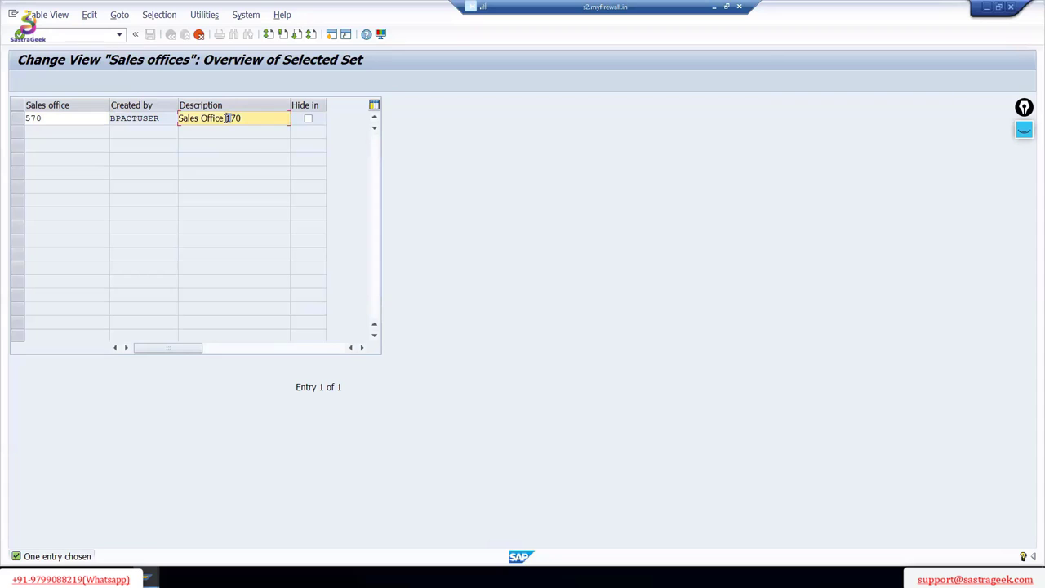
type("5")
key("Return")
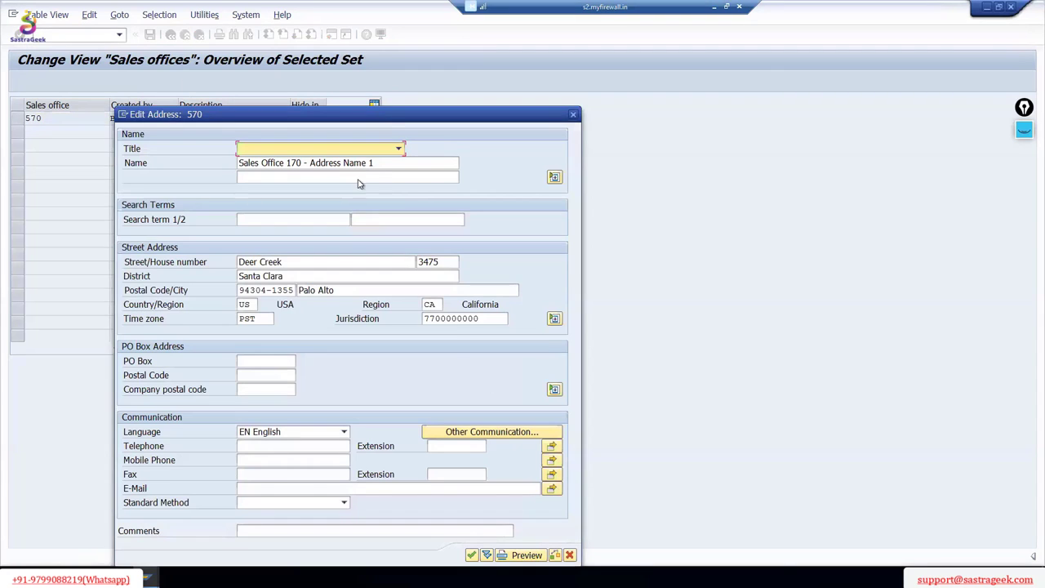
Step: Change the address name to 570 and replace its "Address Name 1" ending with the SG company name, then accept the address
left_click(287, 163)
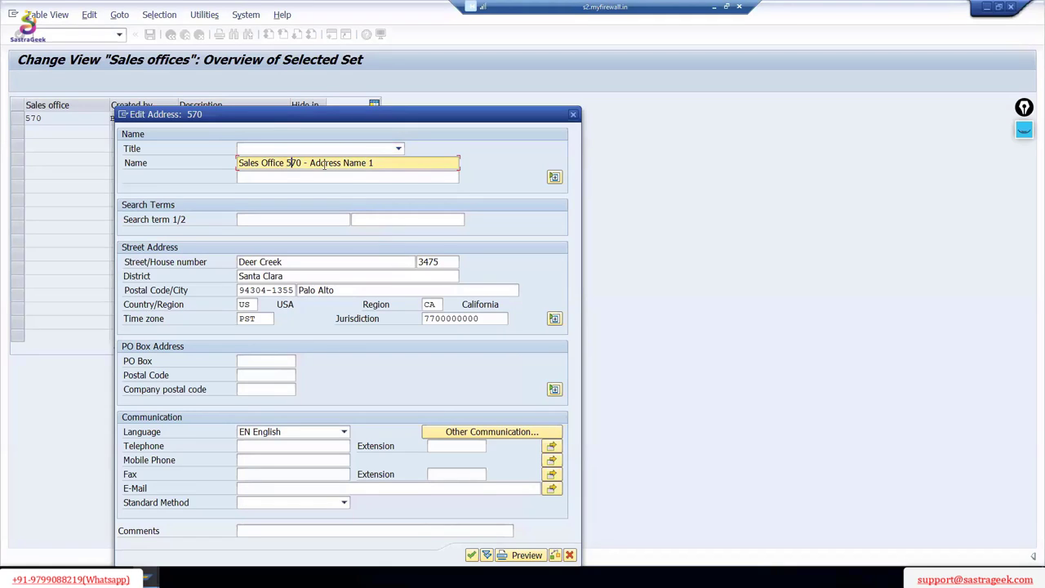
left_click_drag(309, 163, 380, 166)
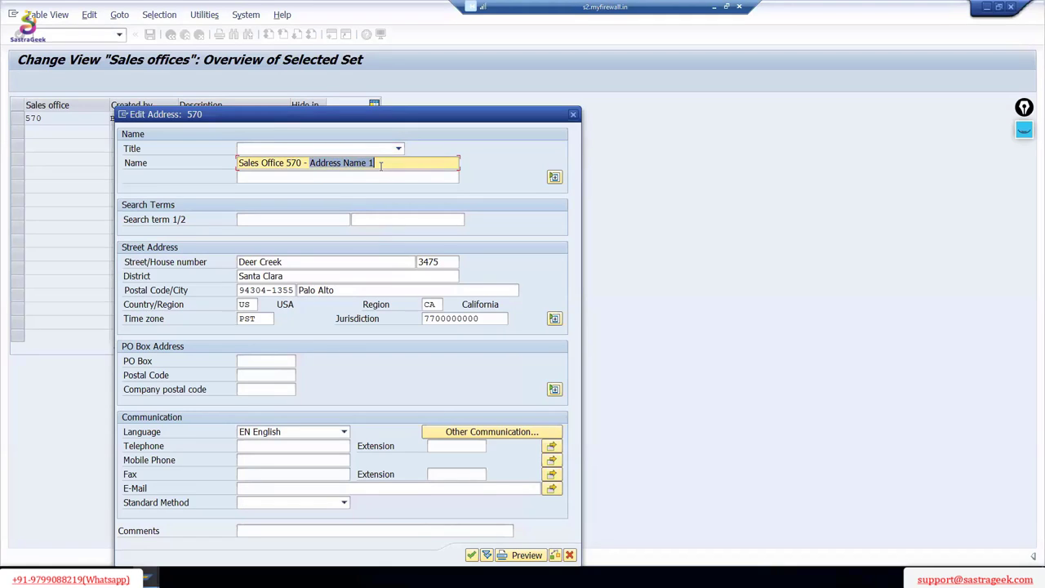
key("BackSpace")
type("SG CO")
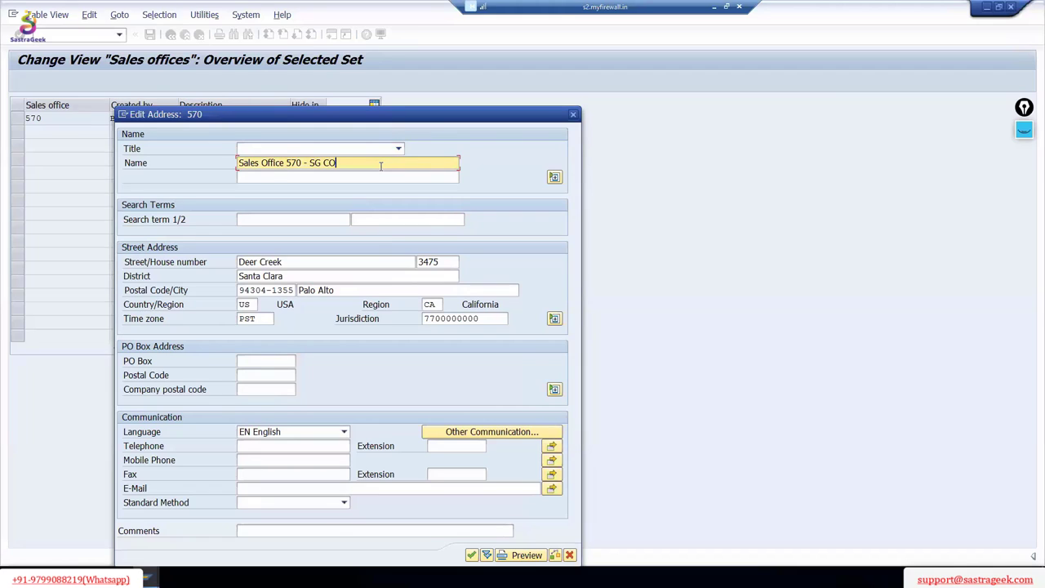
type("PR")
key("BackSpace")
left_click(471, 555)
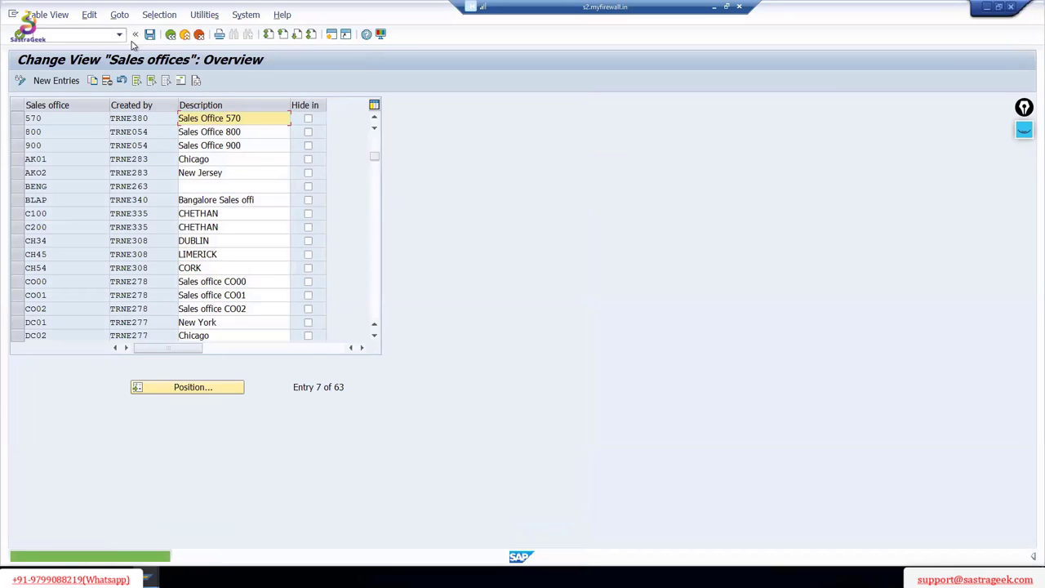
Step: Save the sales office list and delete the new sales office 570
left_click(150, 35)
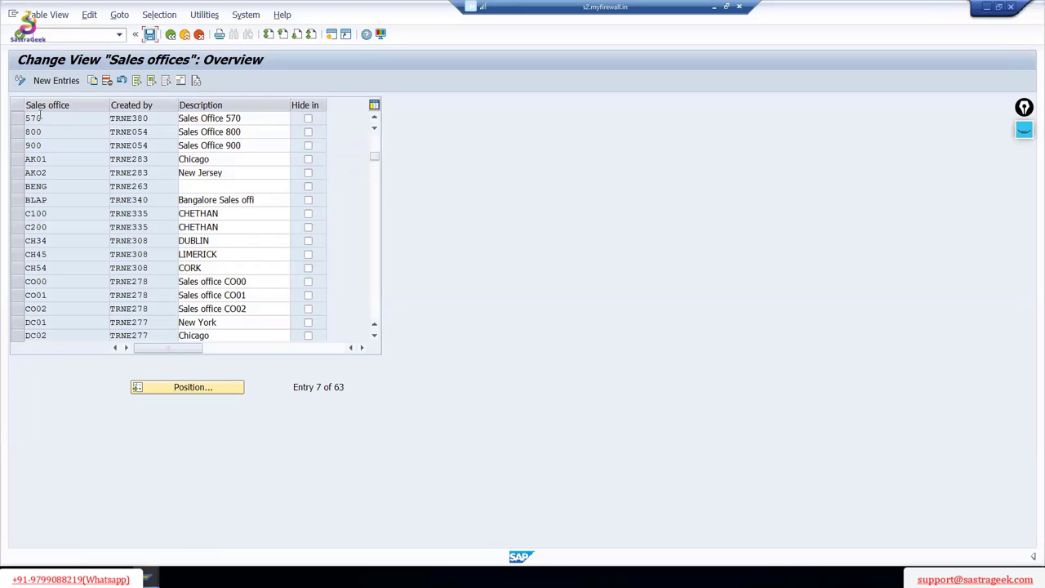
left_click(17, 119)
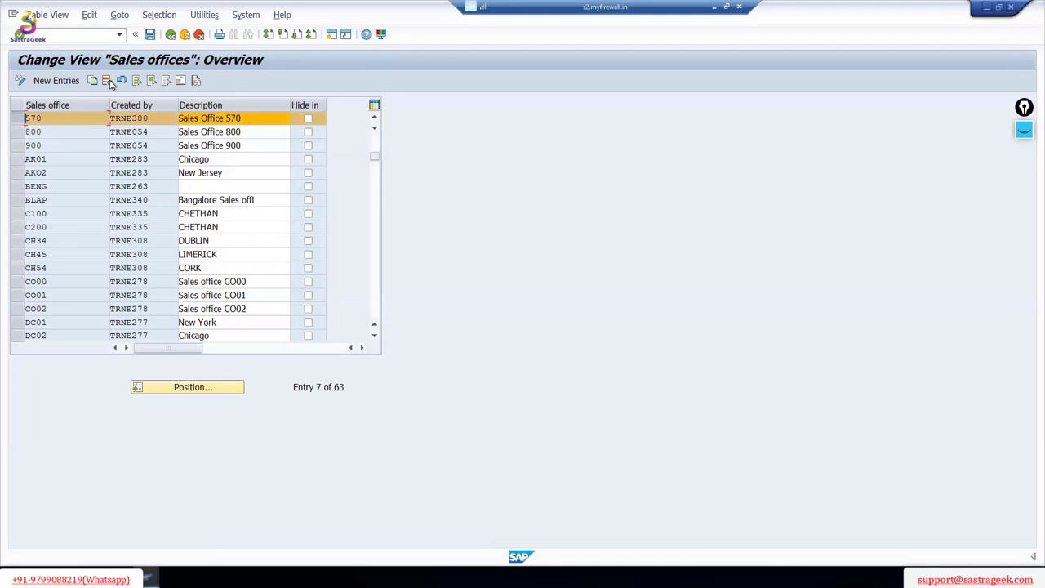
left_click(107, 80)
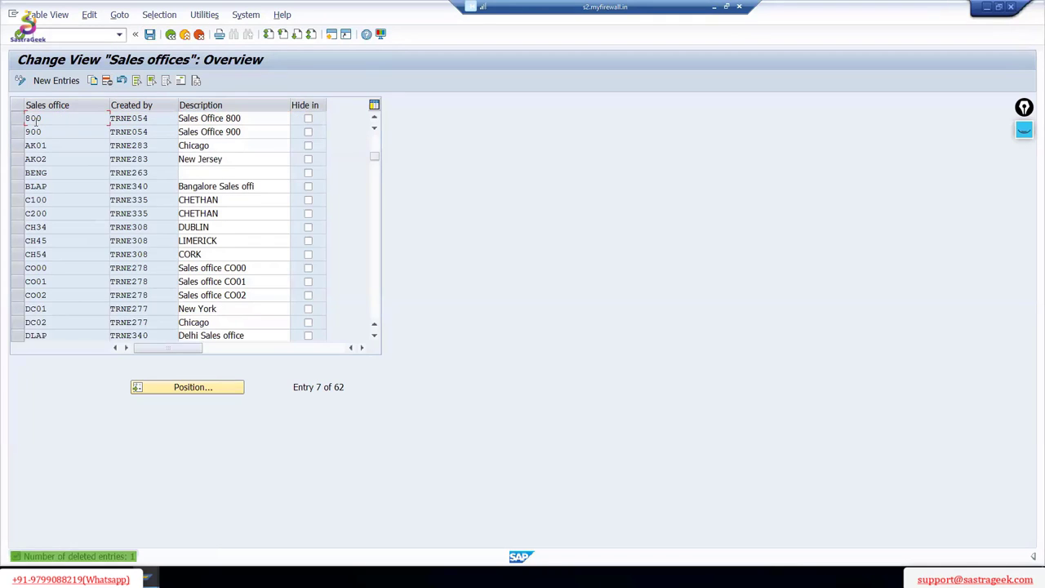
Step: Copy sales office 800 as 57SO with the description "Sales Office 5710", and accept its address data
left_click(17, 118)
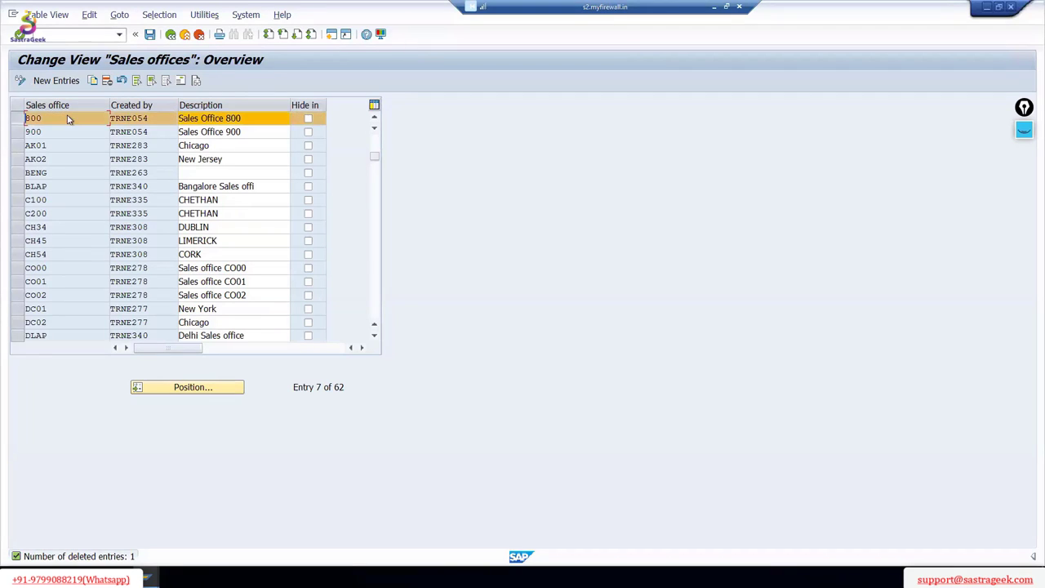
left_click(93, 80)
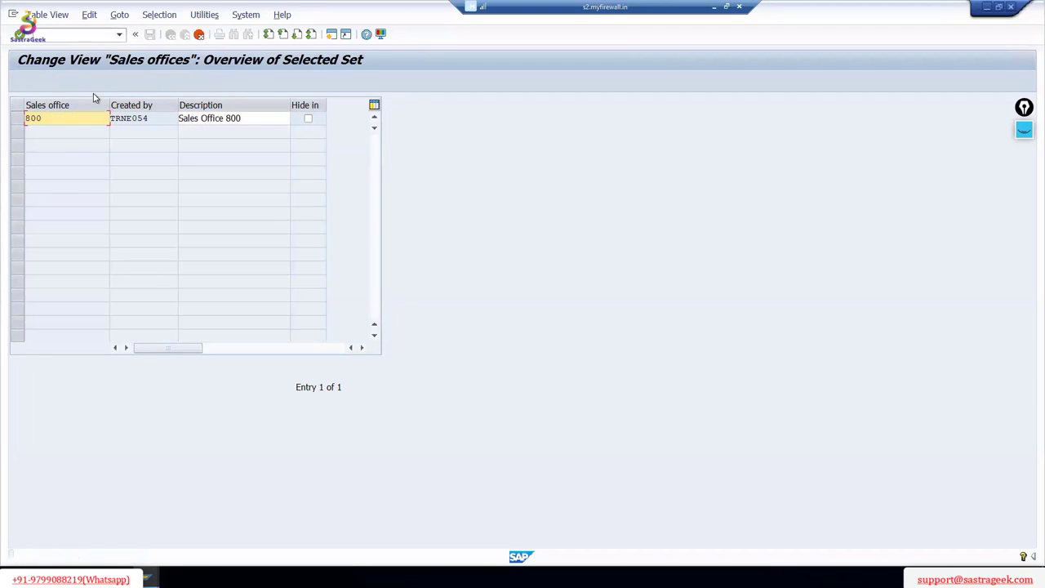
double_click(45, 119)
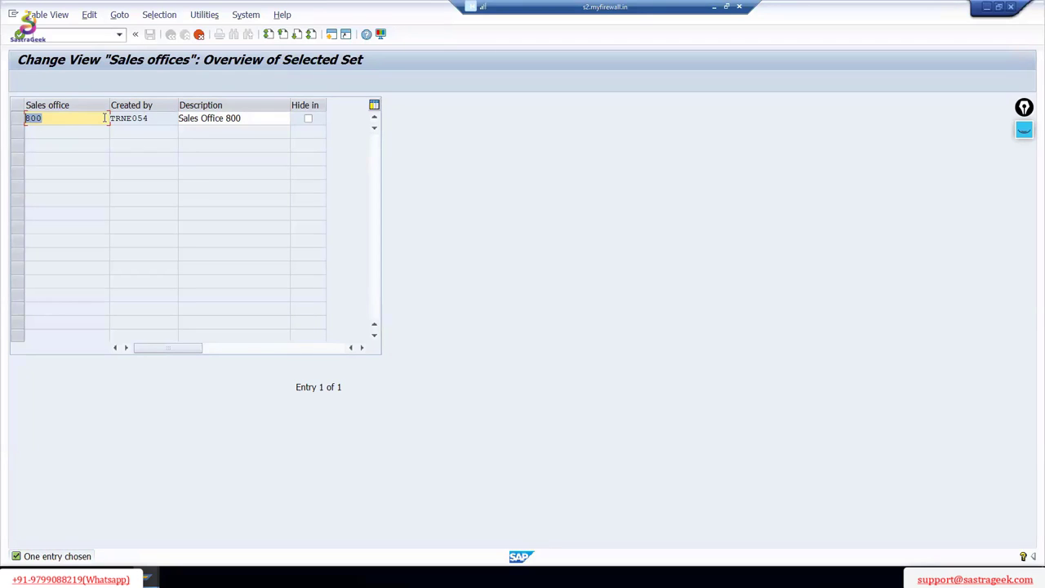
type("57")
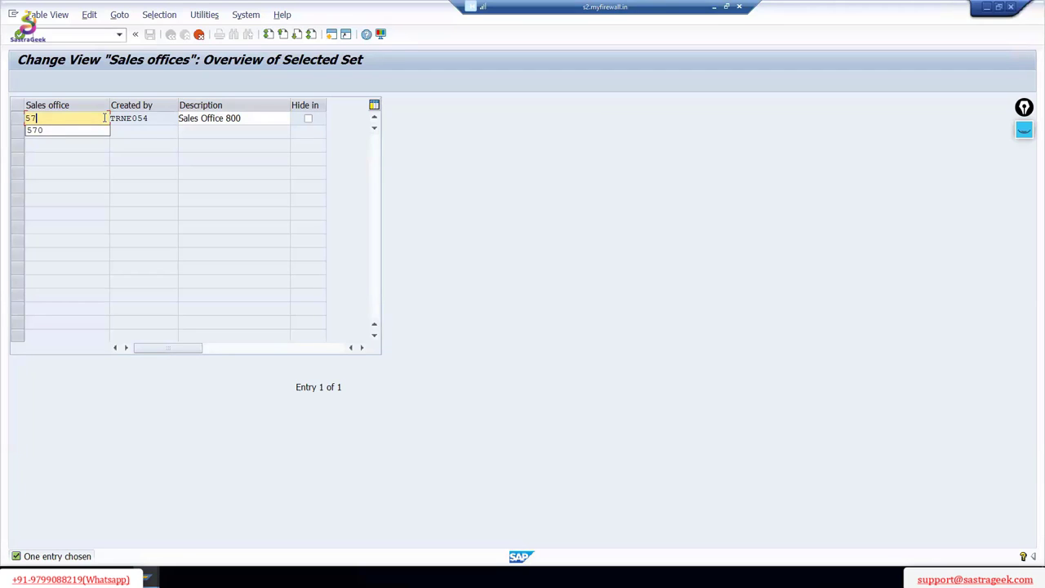
type("80")
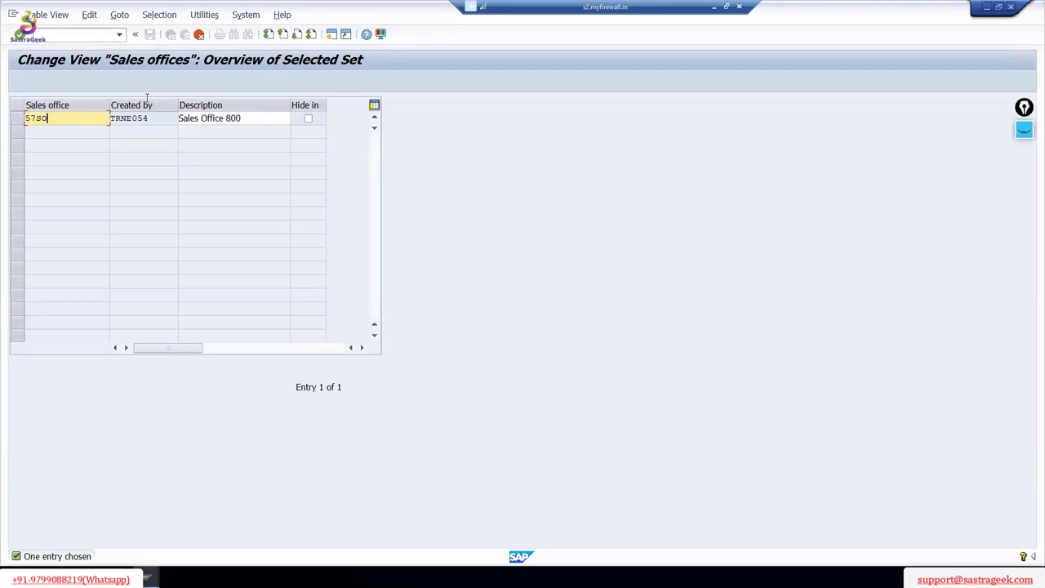
double_click(248, 117)
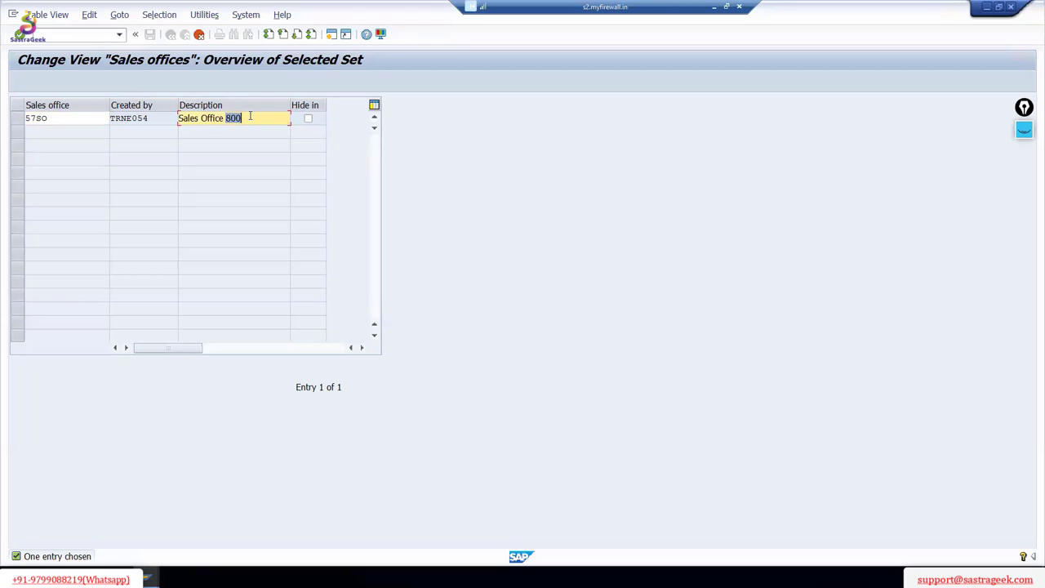
type("571")
left_click(20, 34)
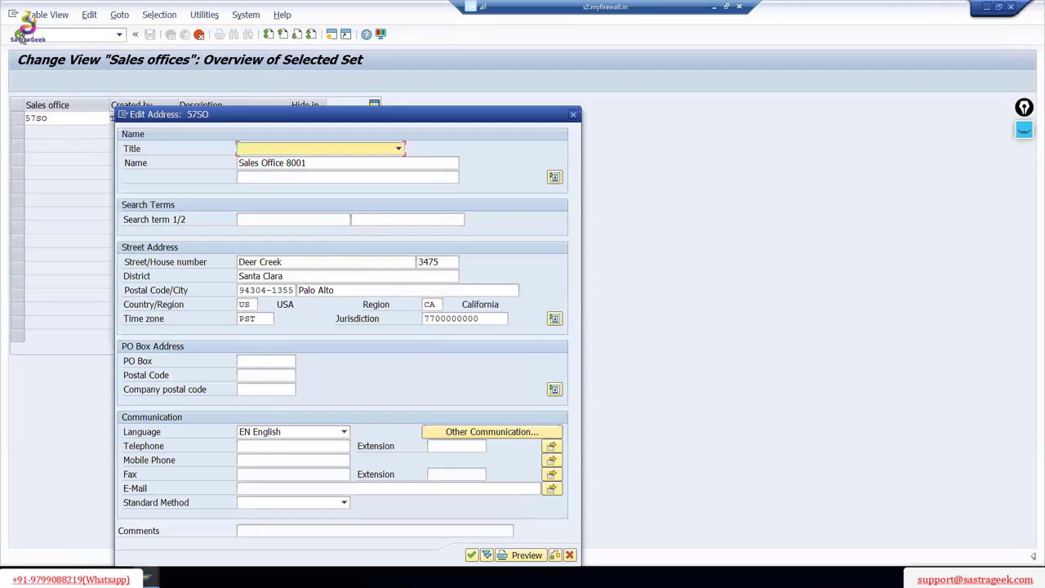
left_click(471, 555)
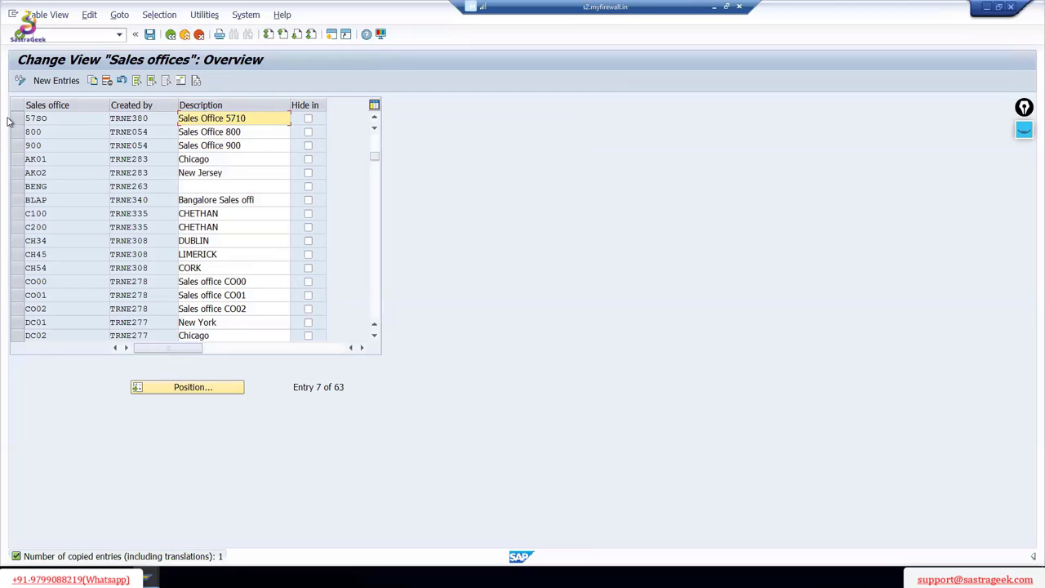
Step: Save sales office 57SO in customizing request S4HK900781 and return to the implementation guide
left_click(157, 34)
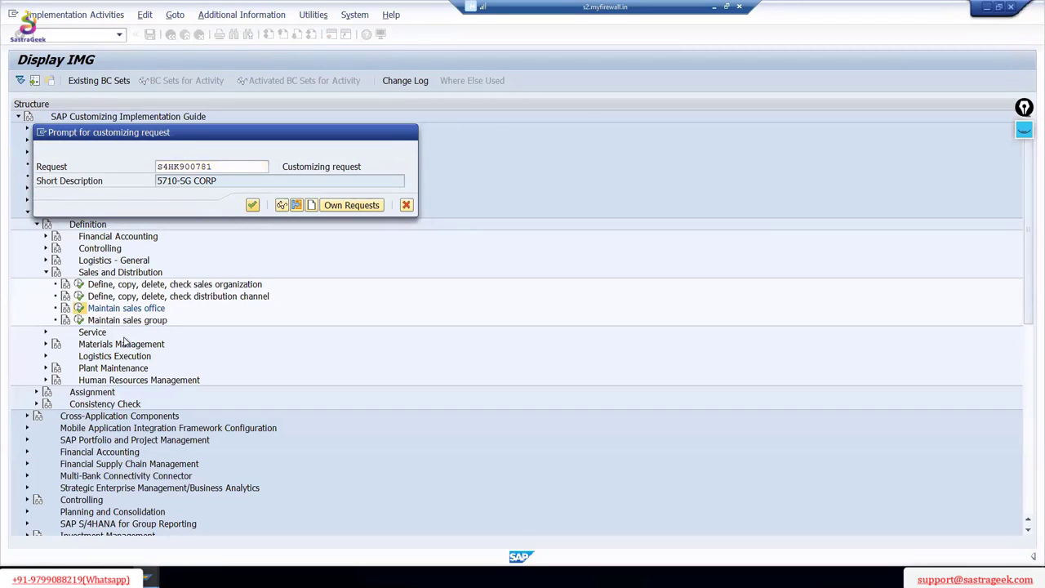
key("Return")
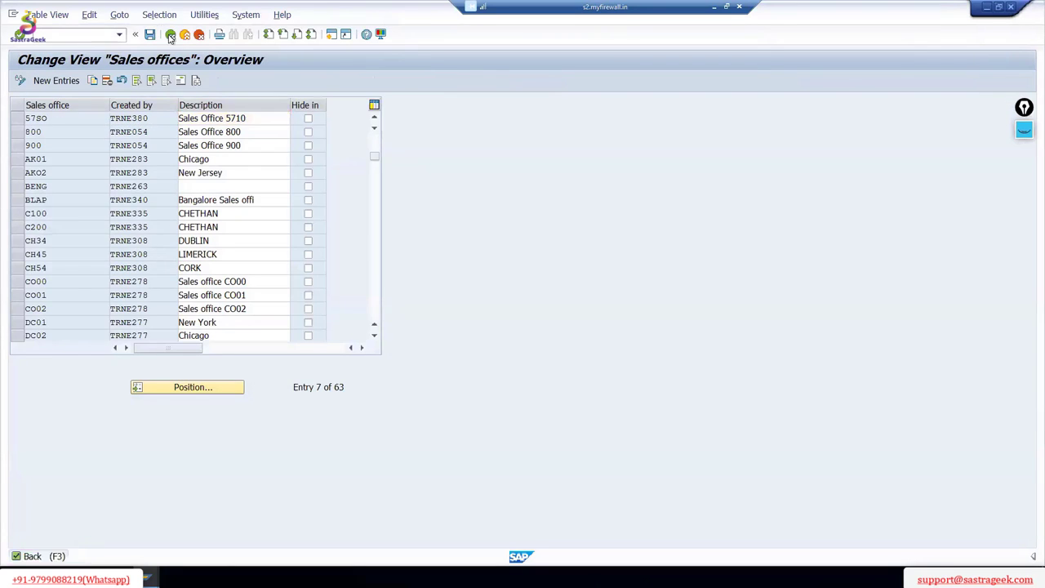
left_click(169, 34)
Step: Open the "Maintain sales group" activity and start a copy of sales group 170
left_click(79, 320)
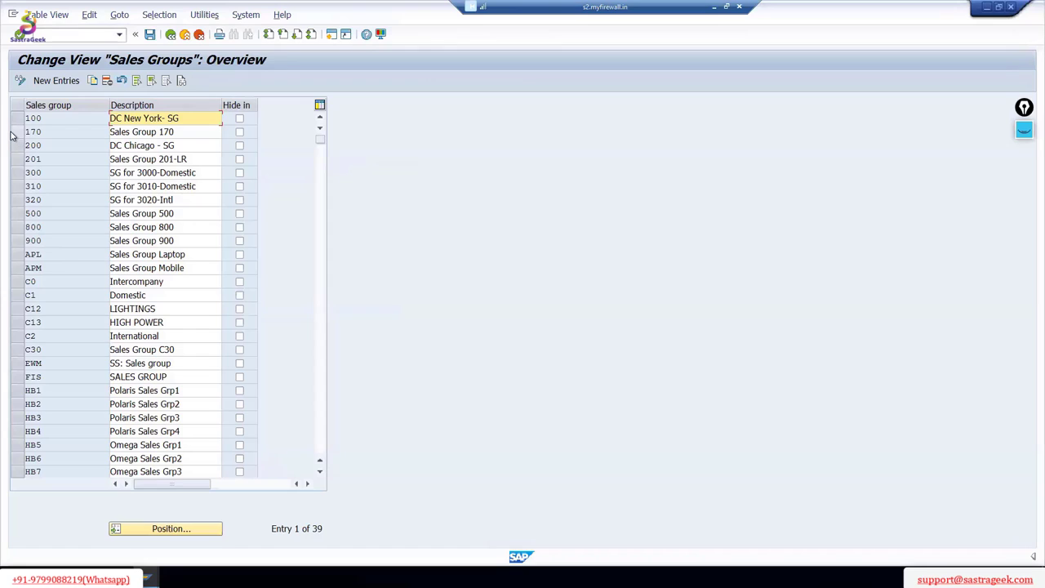
left_click(16, 132)
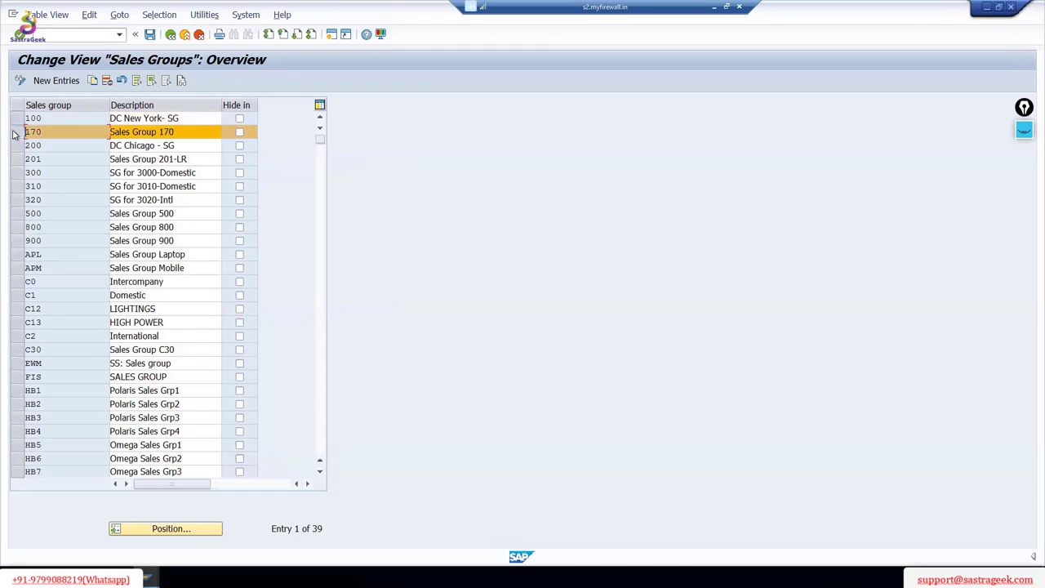
left_click(94, 82)
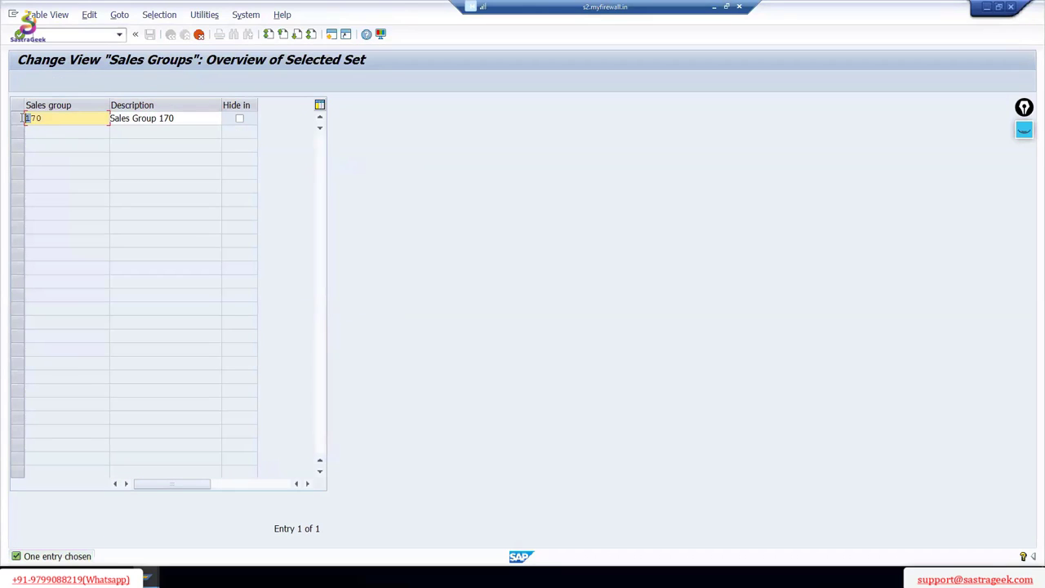
Step: Give the copied sales group the key 570 and the description "Sales Group 570", and accept the entry
type("5")
left_click(162, 119)
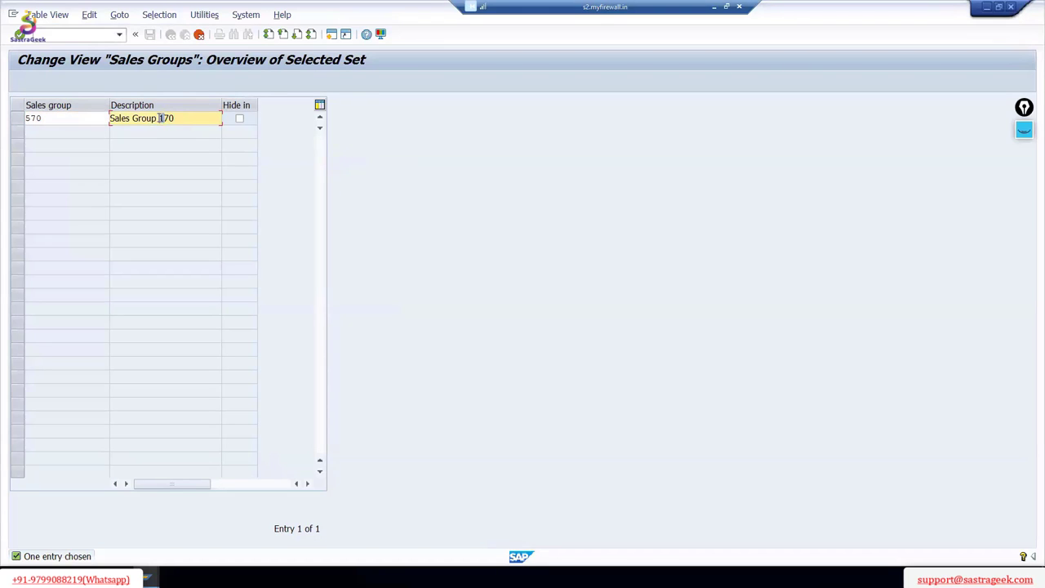
left_click(160, 118)
type("5")
left_click(15, 37)
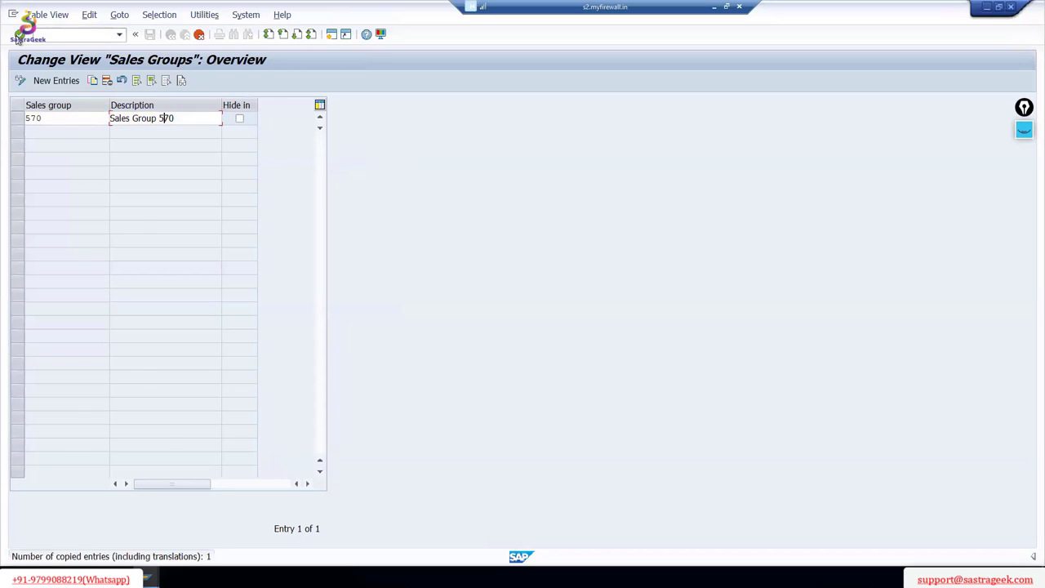
Step: Save sales group 570 in customizing request S4HK900781 and return to the implementation guide
left_click(148, 35)
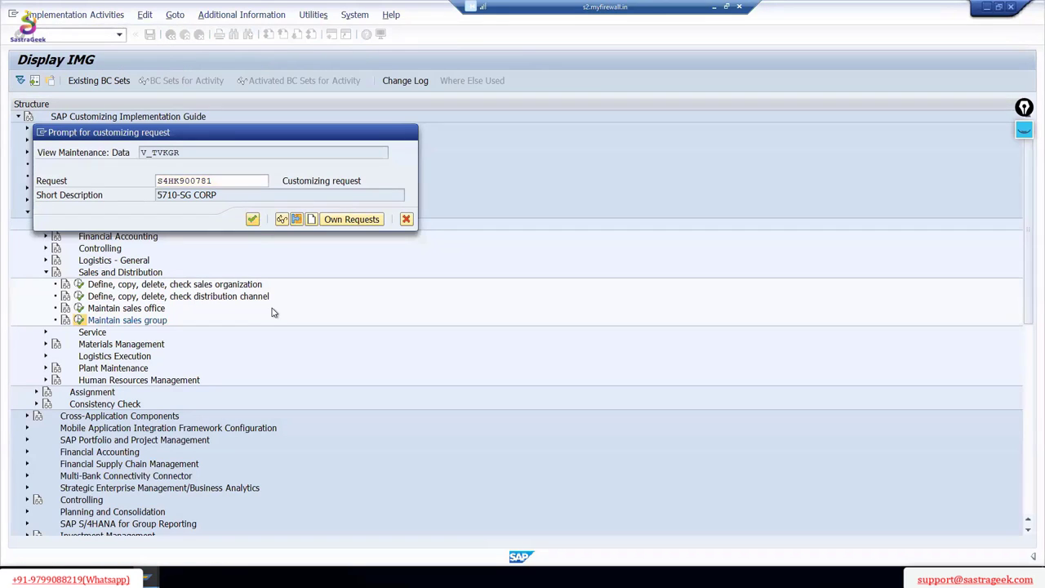
key("Return")
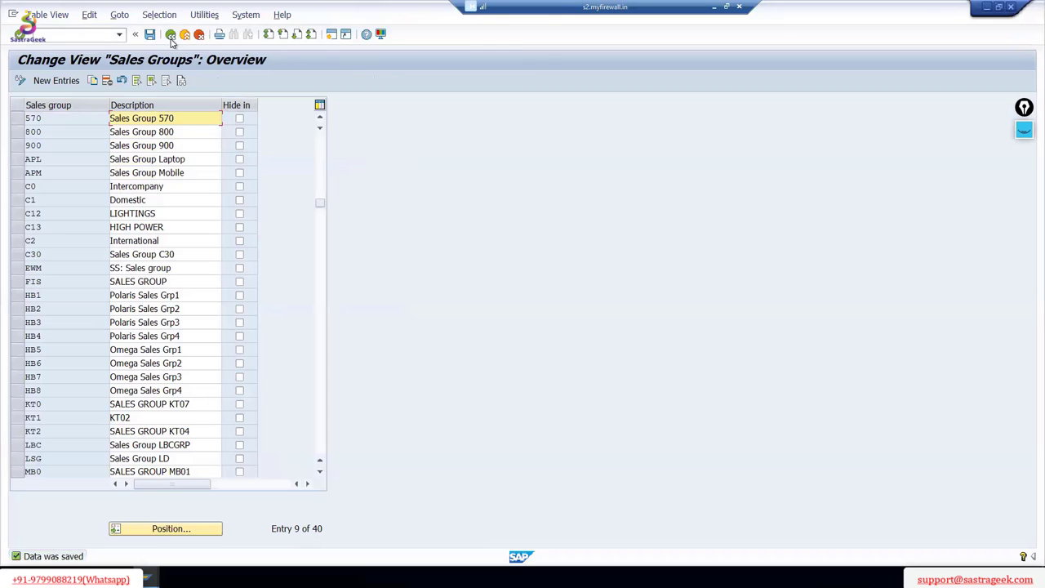
left_click(171, 35)
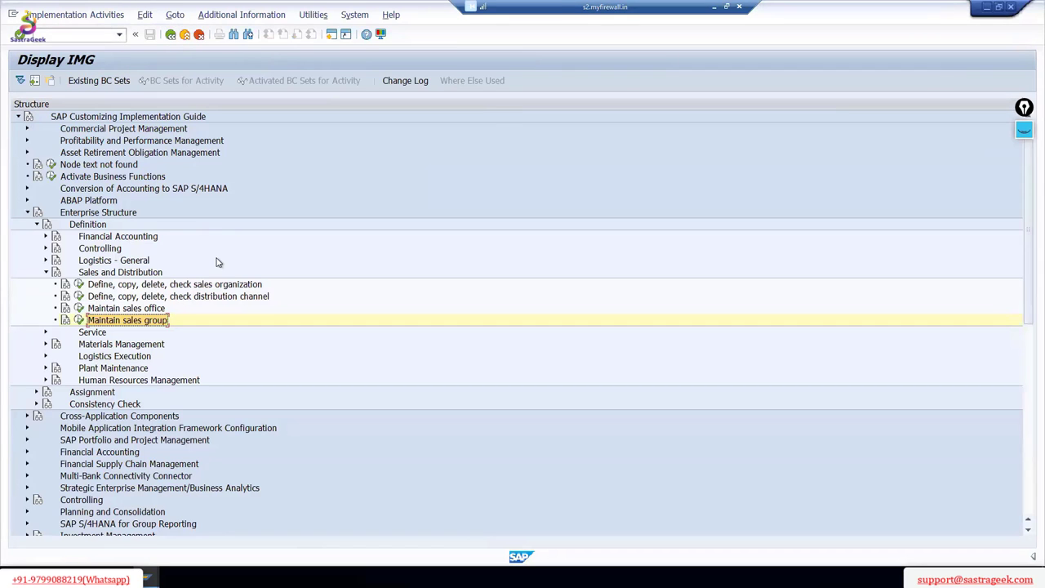
Step: Open the "Maintain storage location" activity under Materials Management for plant 5710
left_click(46, 273)
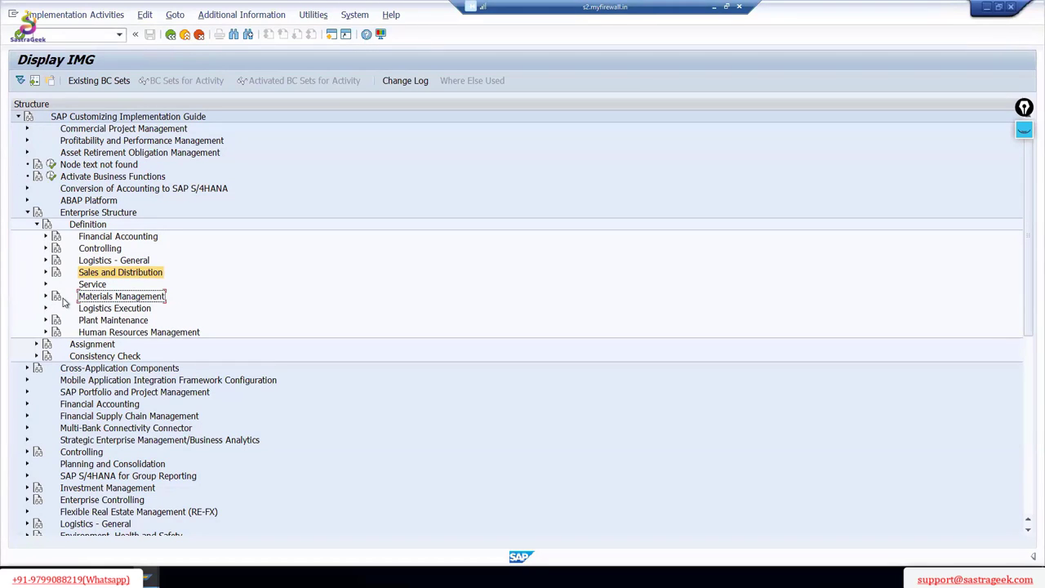
left_click(46, 295)
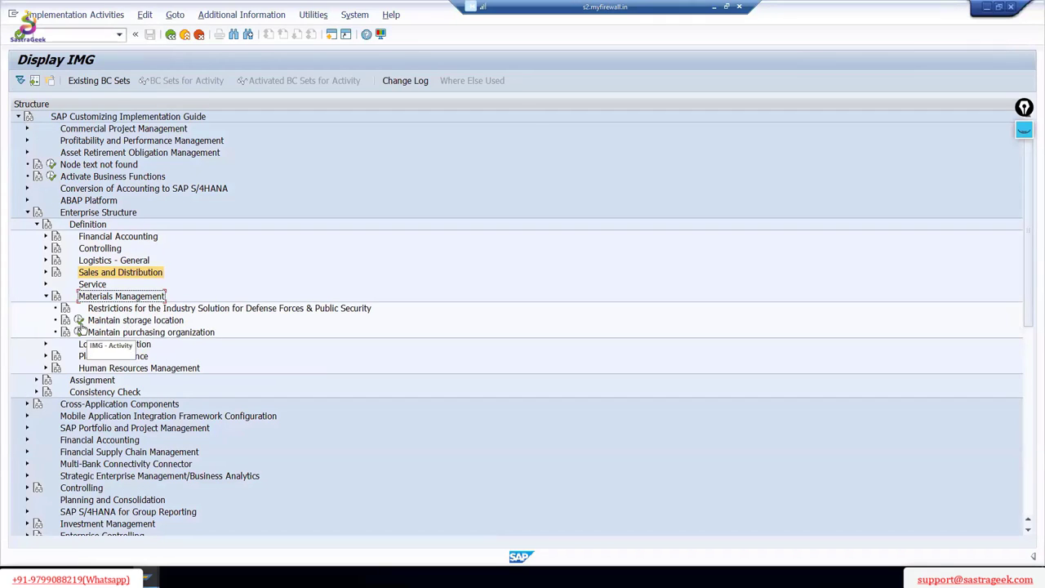
left_click(79, 320)
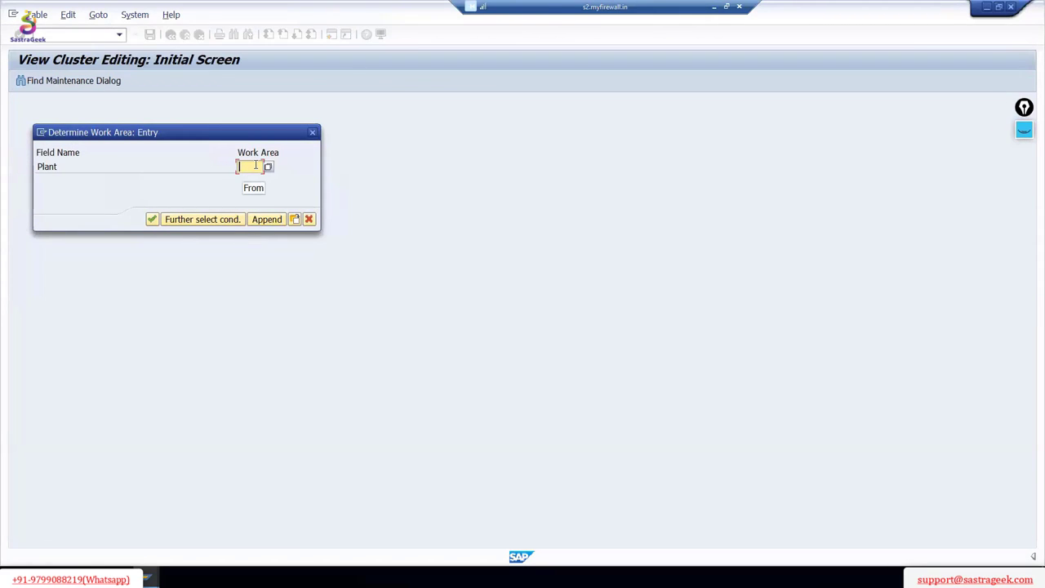
type("5710")
key("Tab")
key("Return")
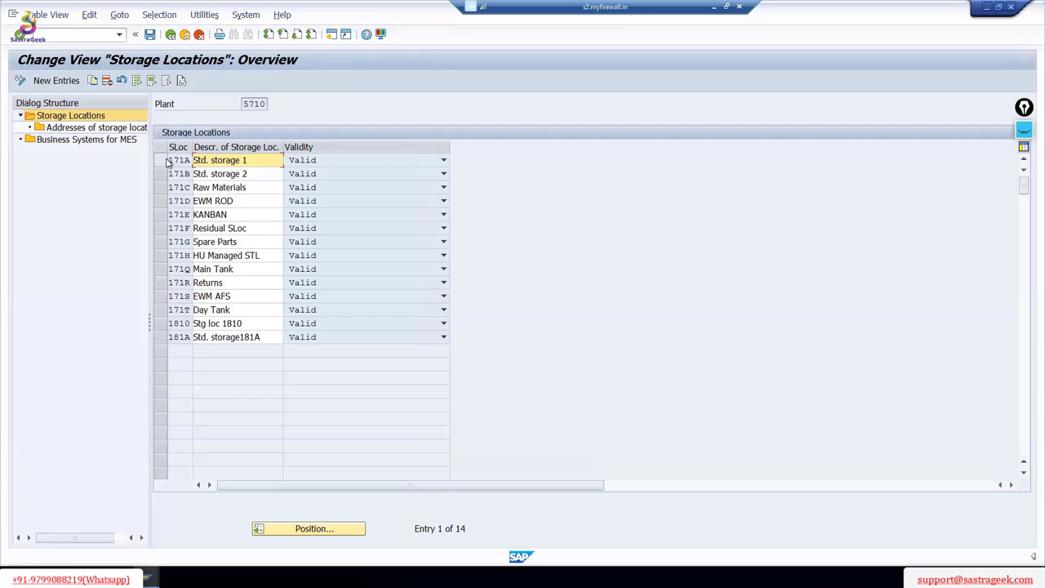
Step: Start a copy of storage locations 171A through 171S in plant 5710 and give the Std. storage 1 copy the key 571A
left_click_drag(167, 162, 164, 301)
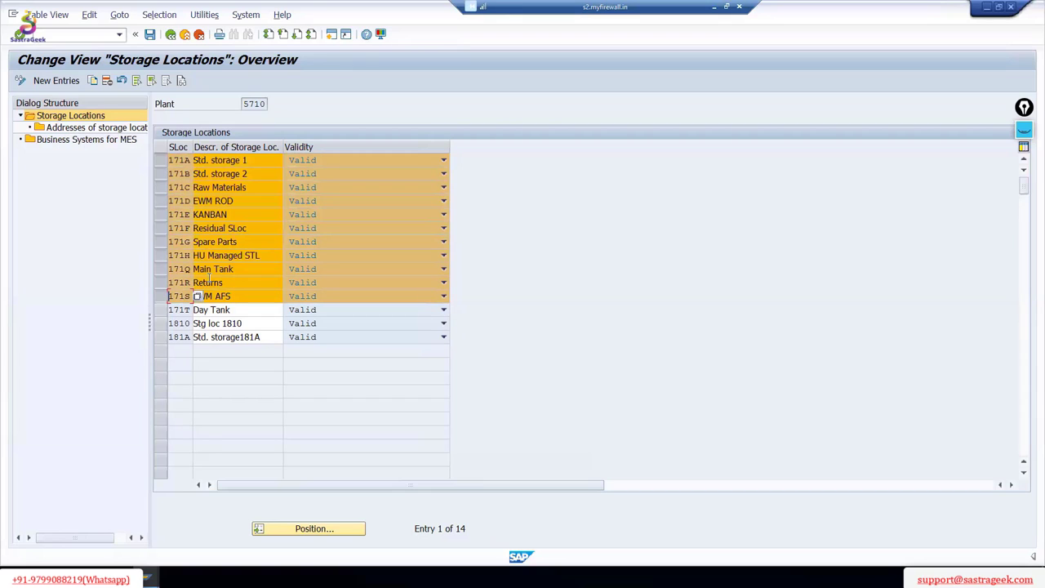
left_click(93, 82)
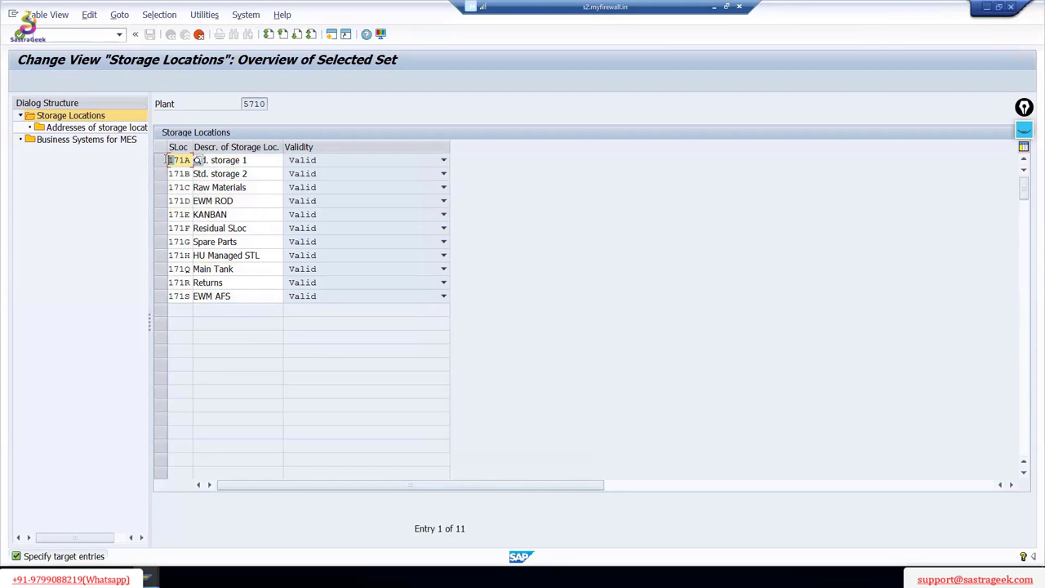
key("Delete")
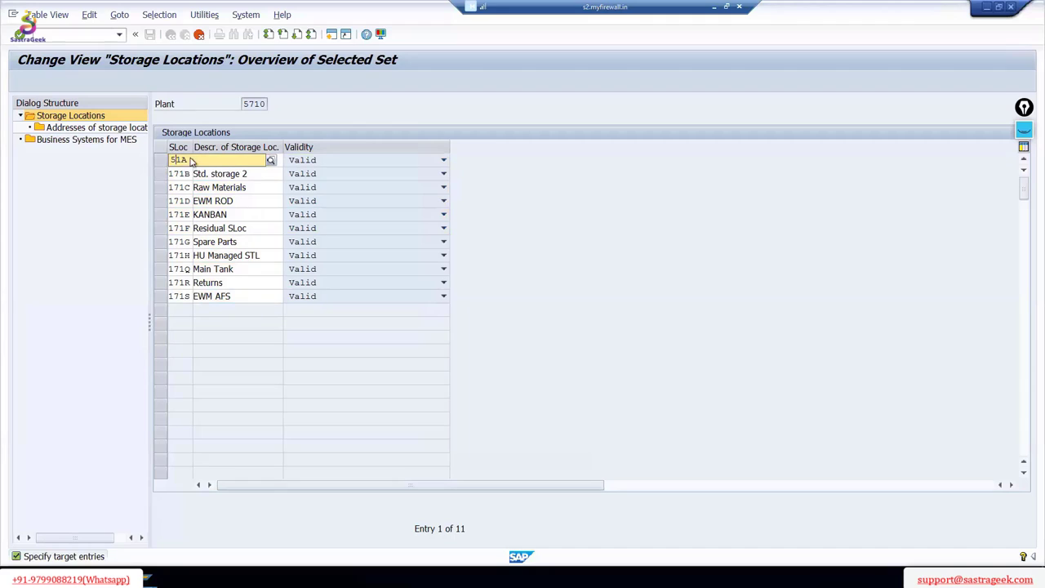
type("5")
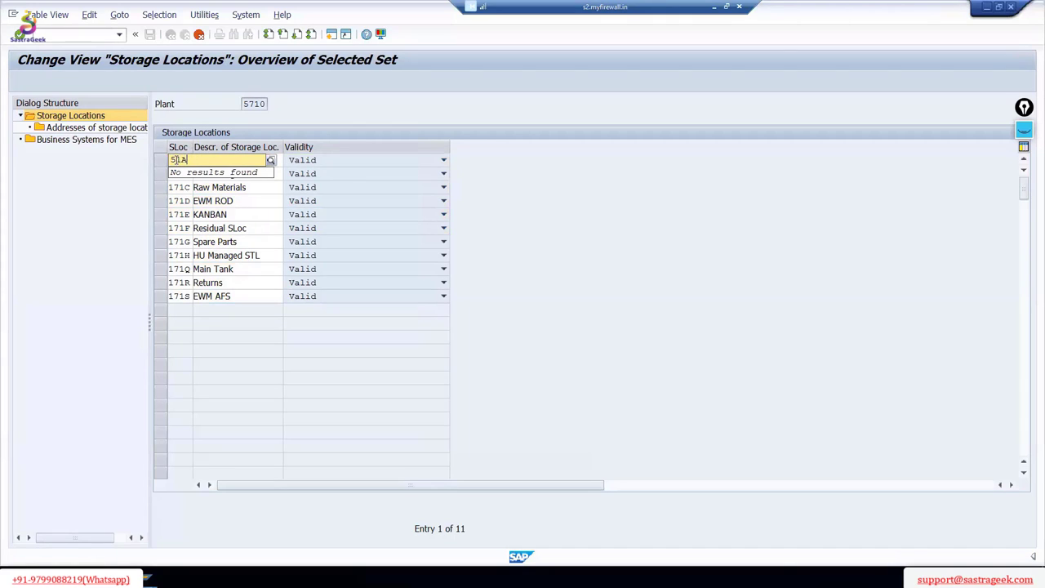
left_click_drag(187, 159, 174, 160)
type("71")
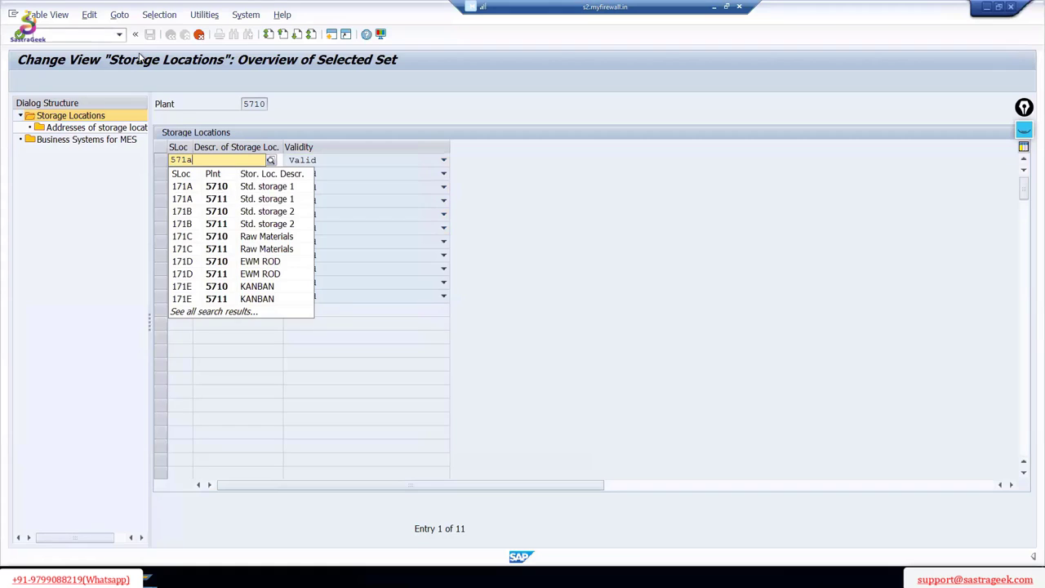
type("A")
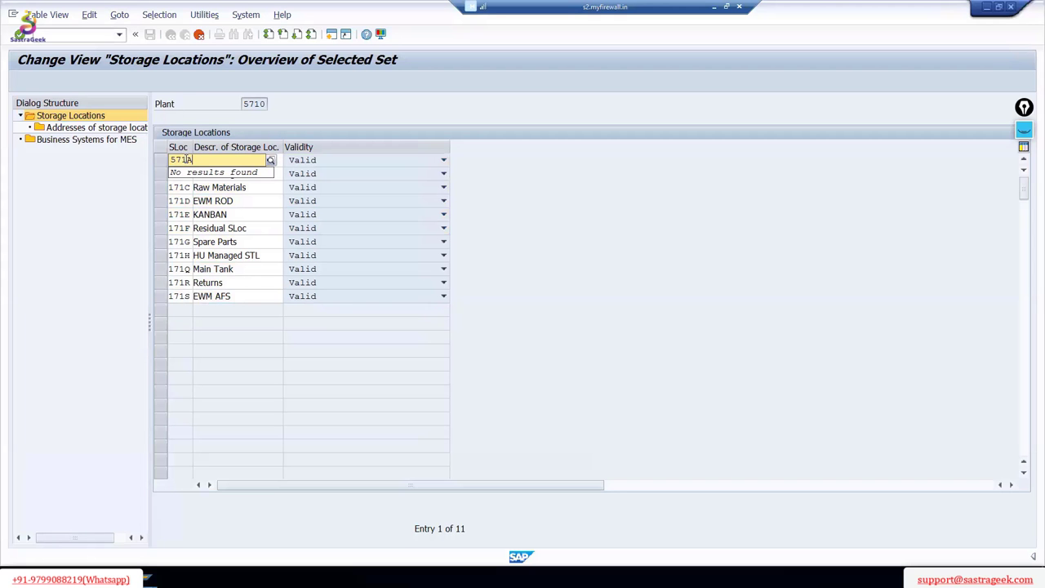
left_click_drag(168, 160, 189, 160)
left_click(588, 226)
Step: Set the keys of the Std. storage 2, Raw Materials, EWM ROD and KANBAN copies to 571B, 571C, 571D and 571E
left_click(189, 173)
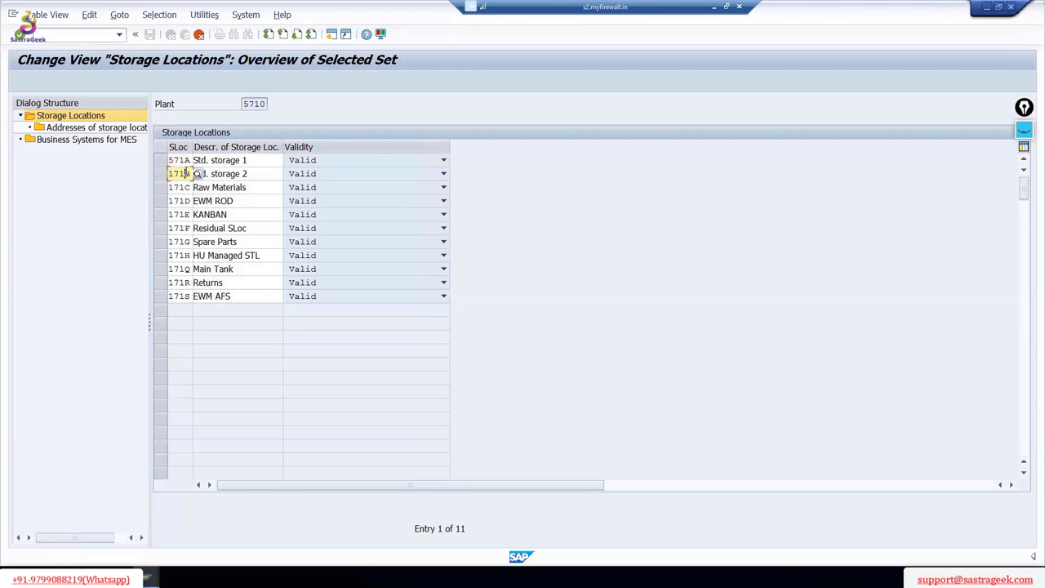
left_click_drag(189, 173, 168, 174)
type("571B")
left_click_drag(181, 187, 161, 214)
type("571C")
type("571D")
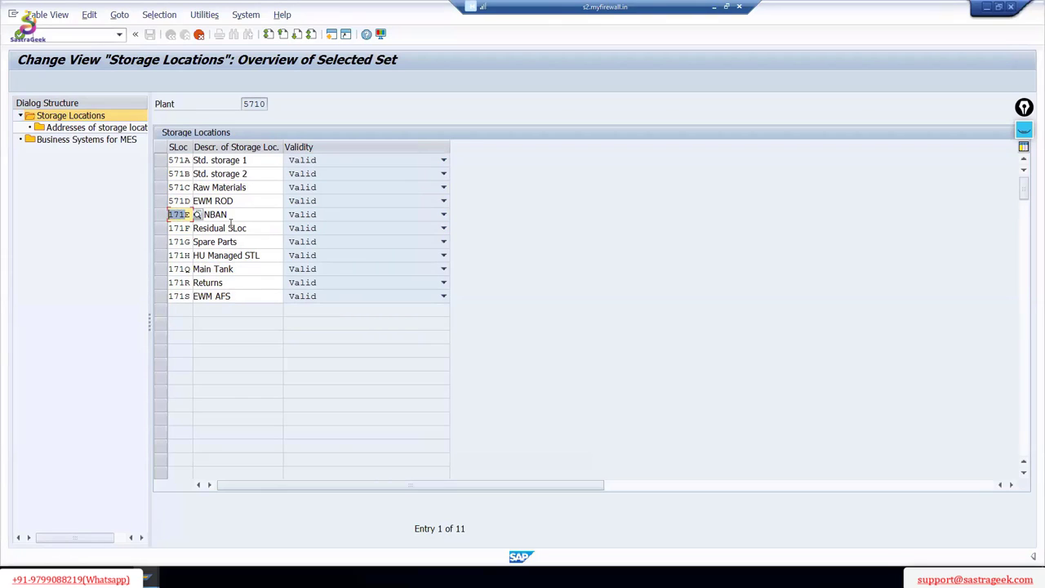
type("571E")
Step: Set the remaining storage location keys, from Residual SLoc through EWM AFS, to 571F, 571G, 571H, 571Q, 571R and 571S
left_click_drag(185, 228, 167, 228)
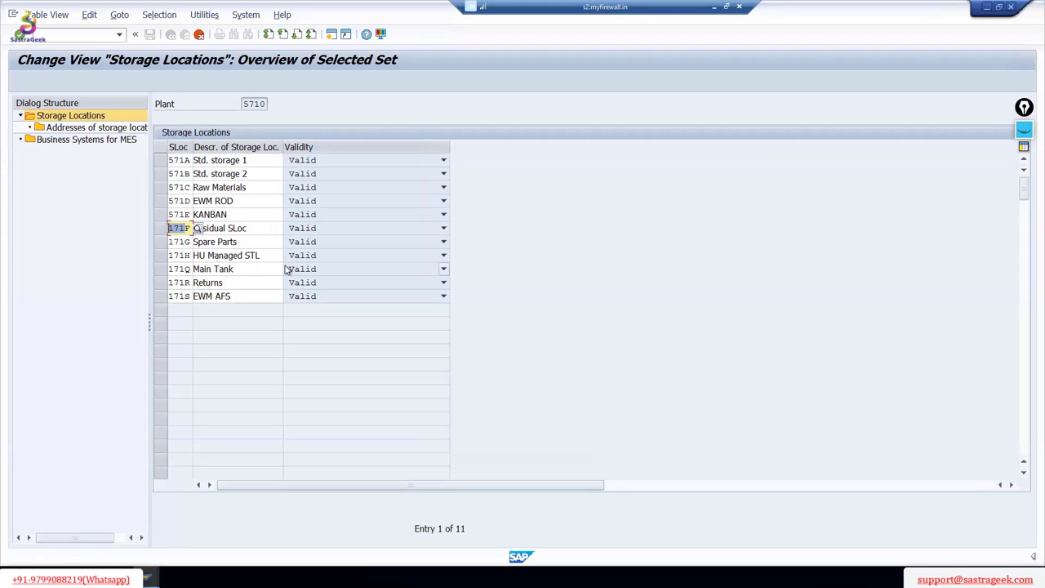
type("571F")
left_click_drag(185, 242, 157, 269)
type("571G")
type("571H")
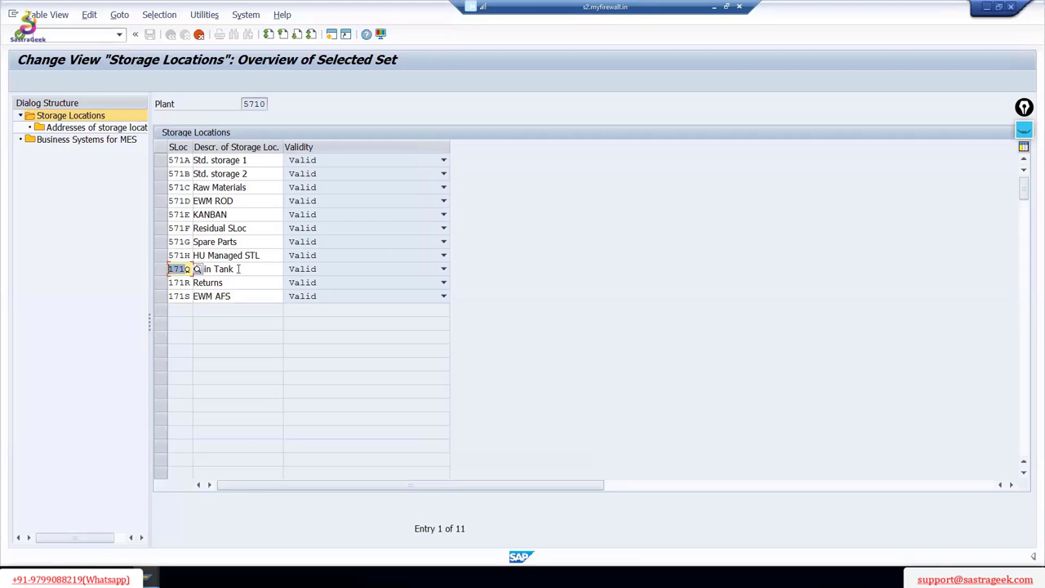
type("571D")
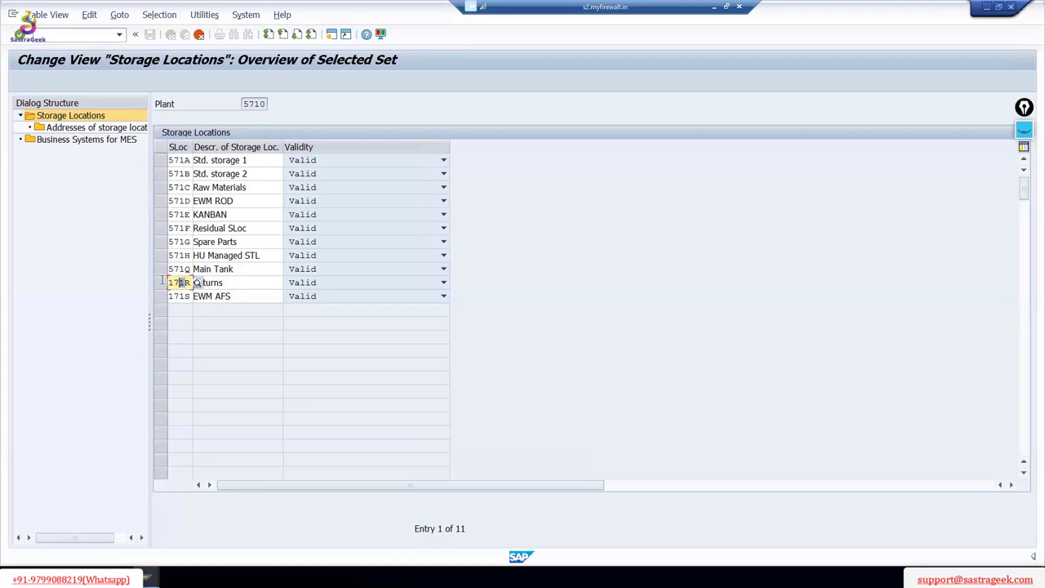
left_click_drag(186, 281, 152, 296)
type("571R")
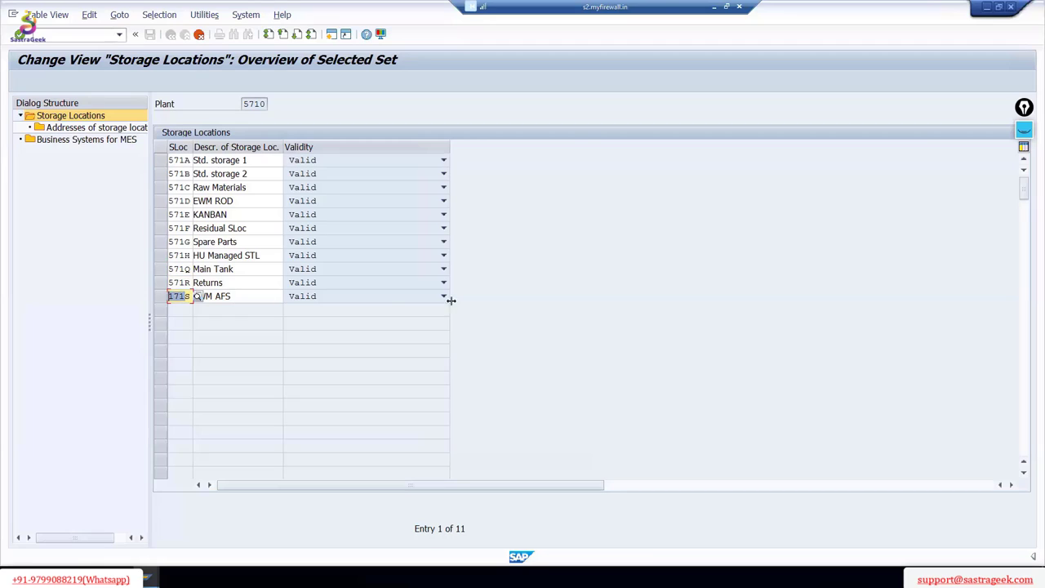
type("571S")
left_click(242, 292)
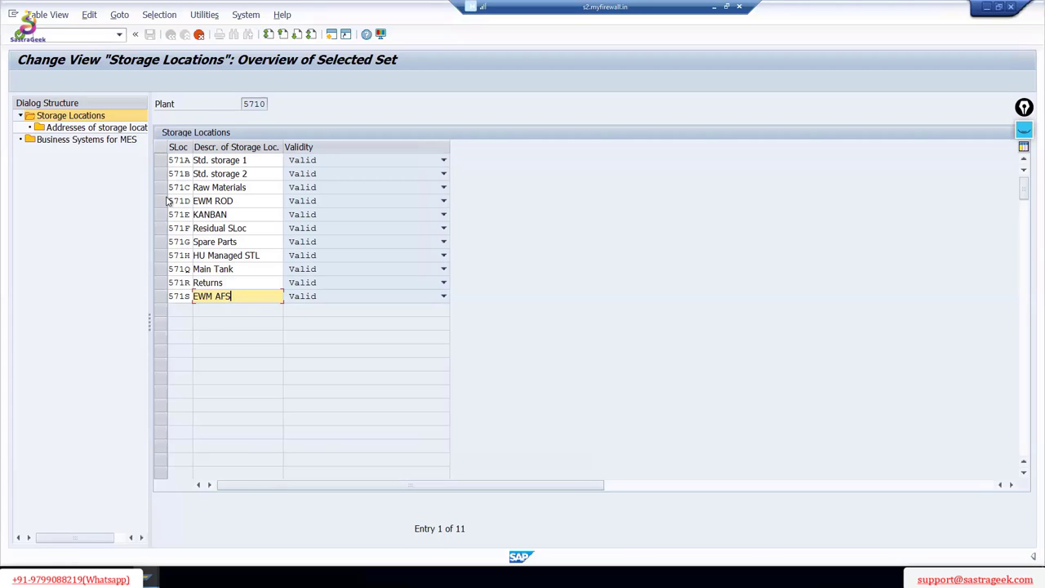
left_click(238, 201)
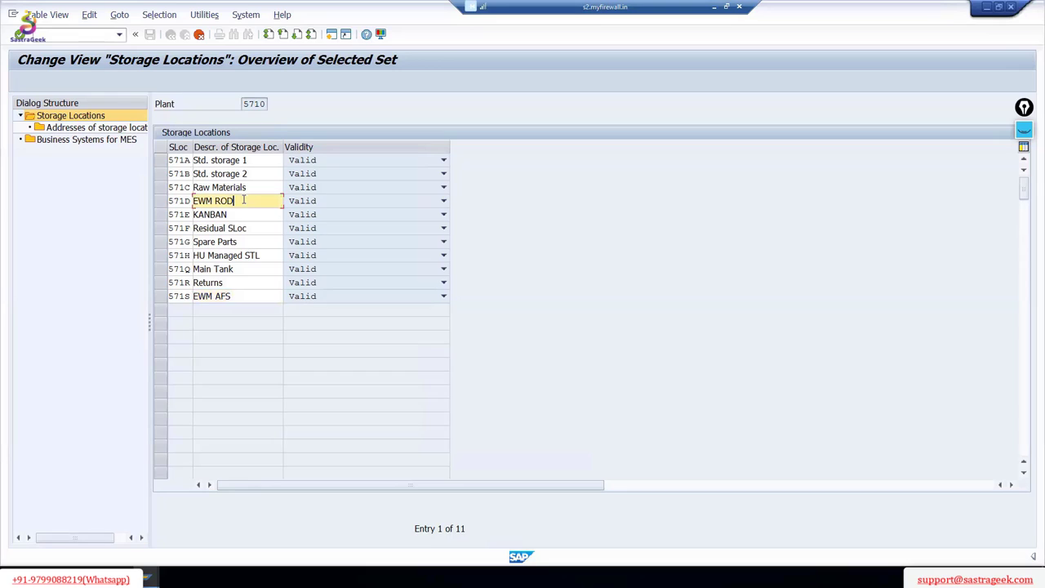
left_click(237, 296)
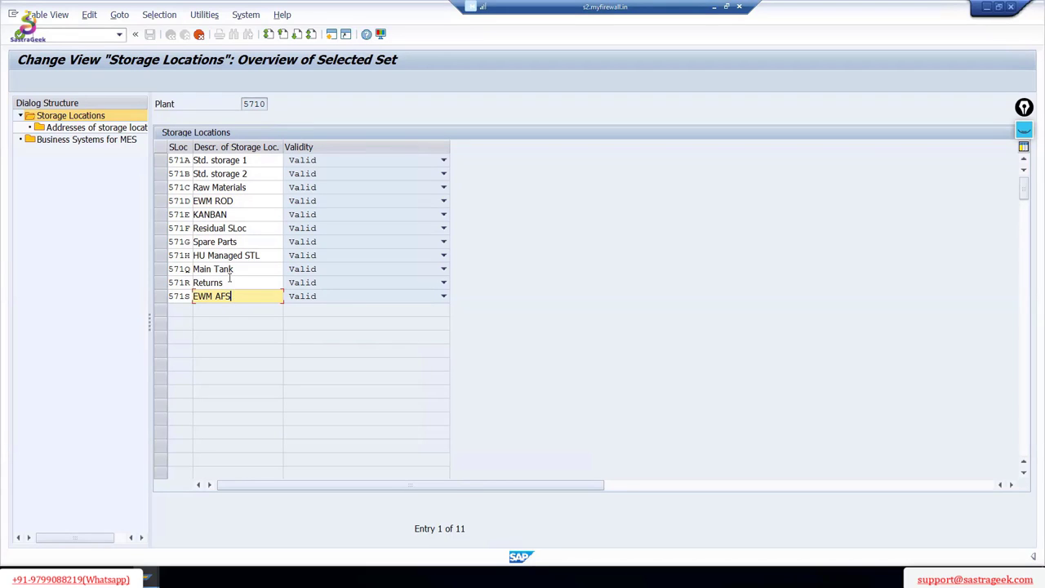
left_click(232, 281)
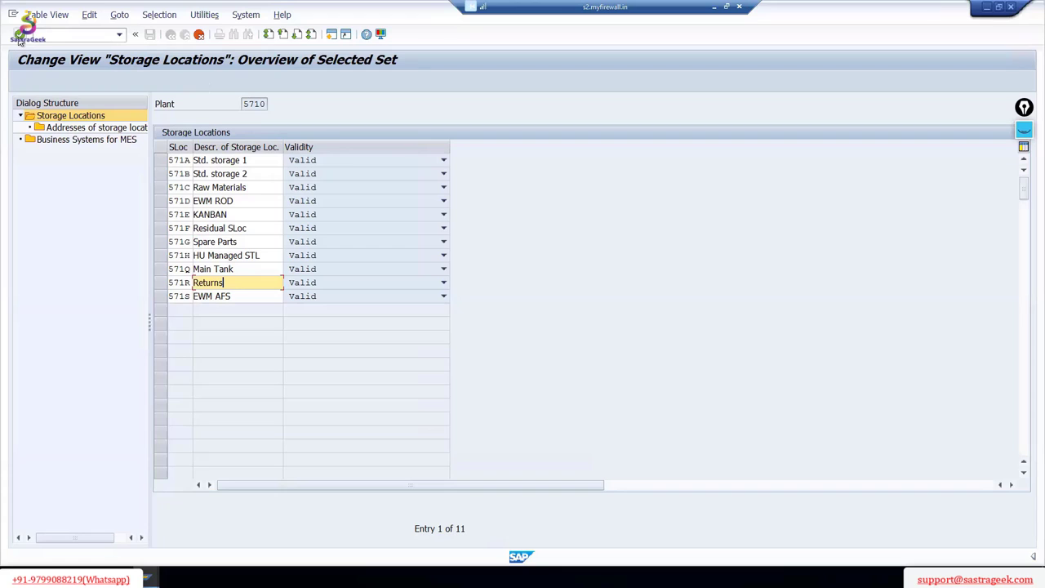
Step: Accept the new storage locations and copy all dependent entries for each one that has them
key("Return")
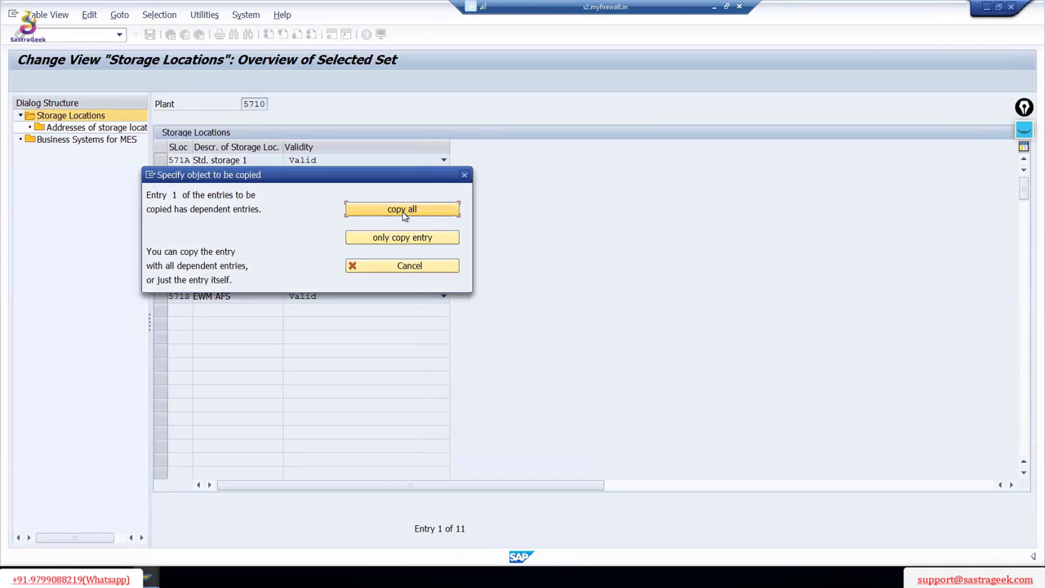
left_click(402, 213)
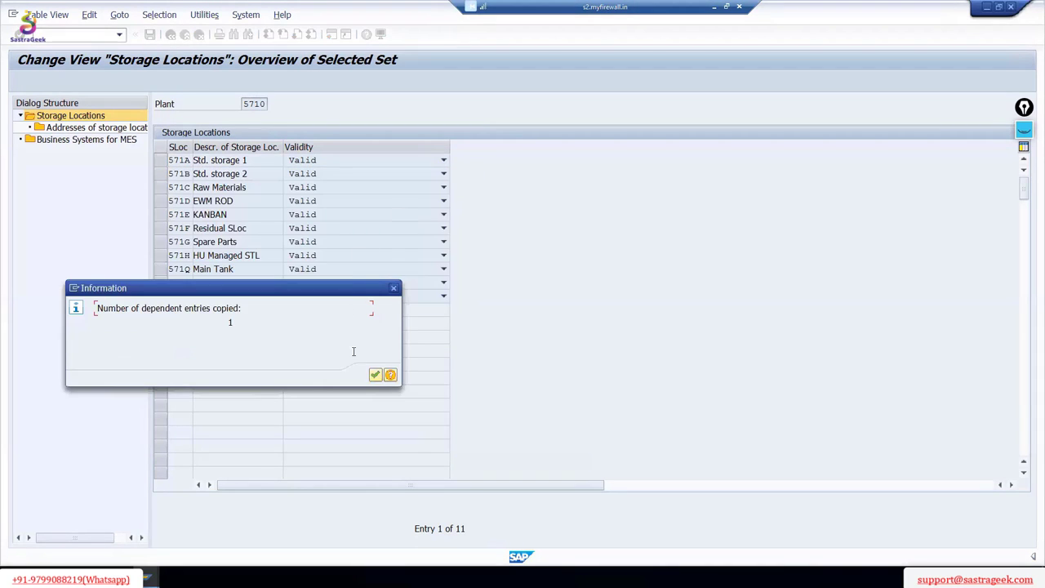
left_click(376, 375)
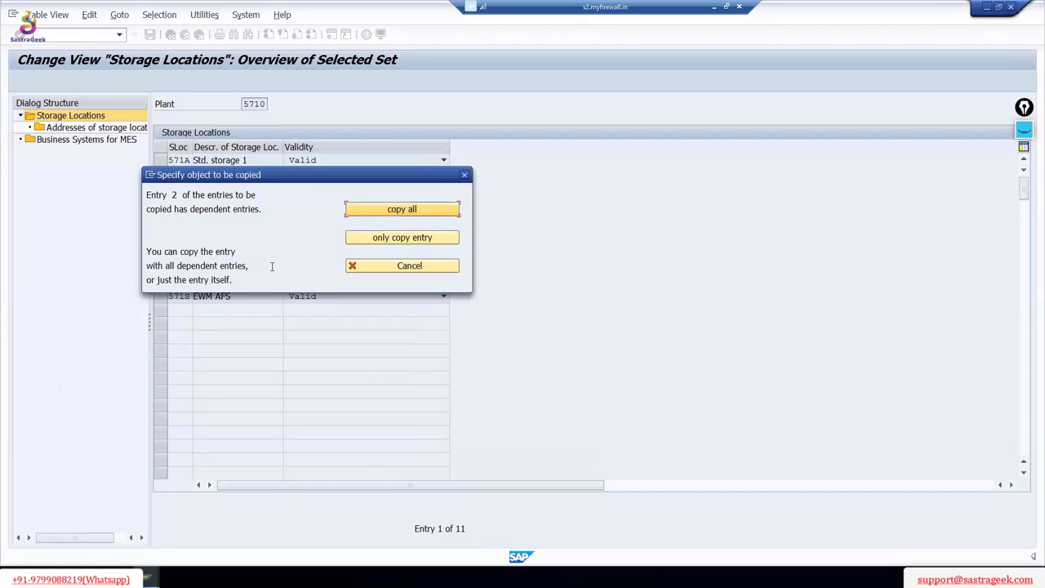
left_click(405, 211)
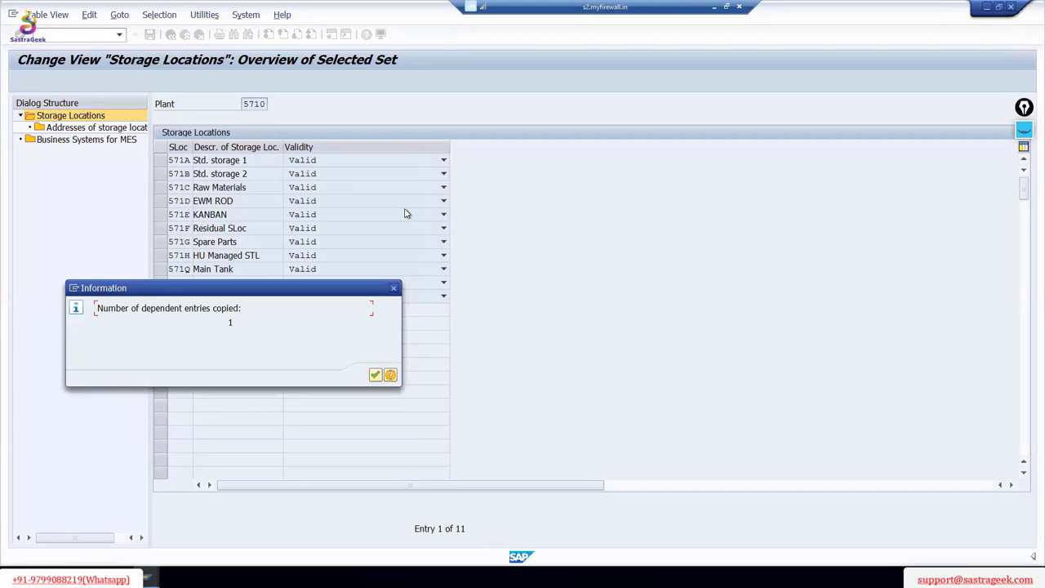
left_click(375, 376)
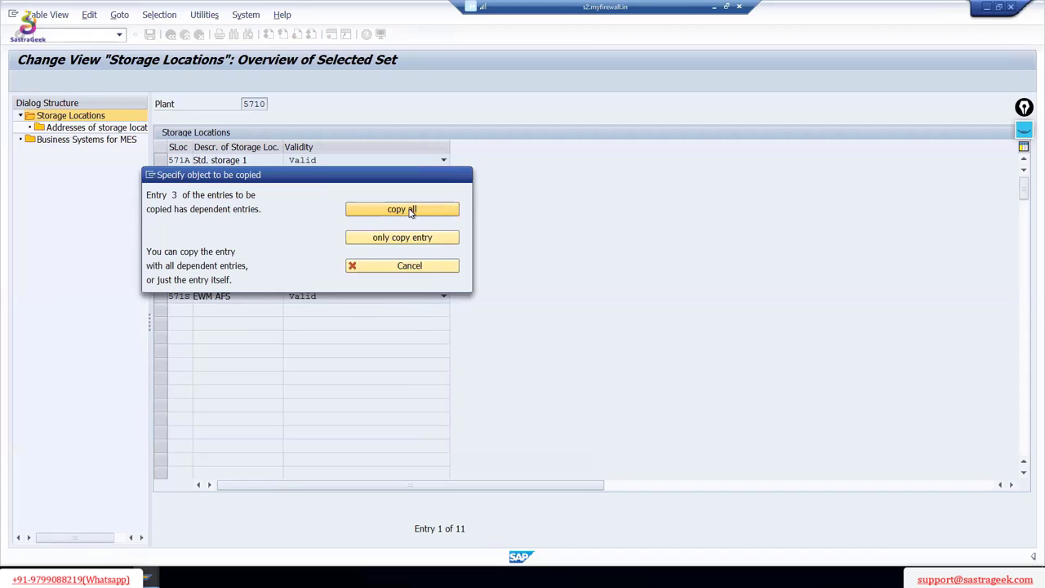
left_click(410, 210)
left_click(375, 377)
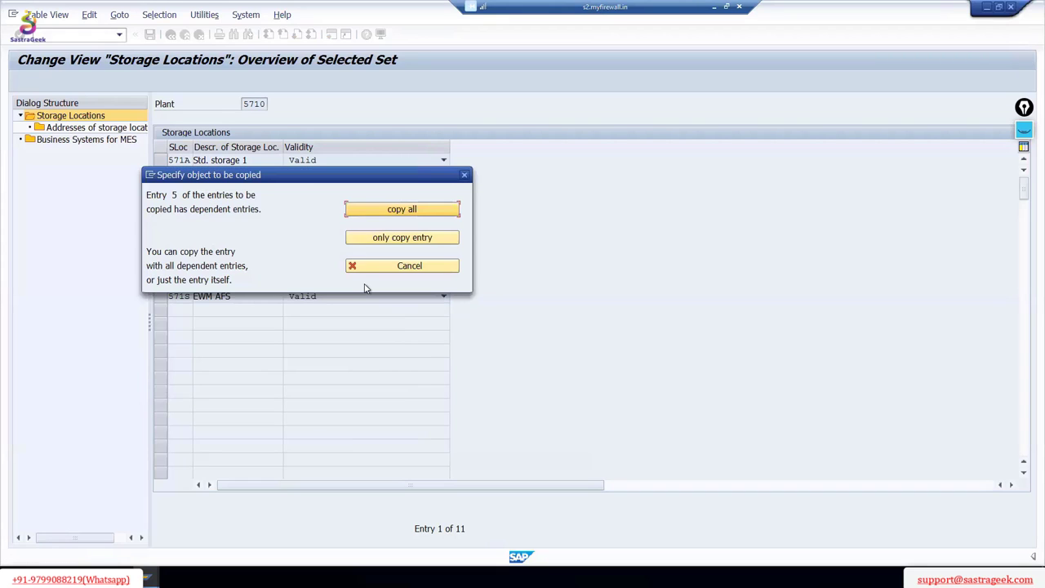
left_click(426, 211)
left_click(378, 374)
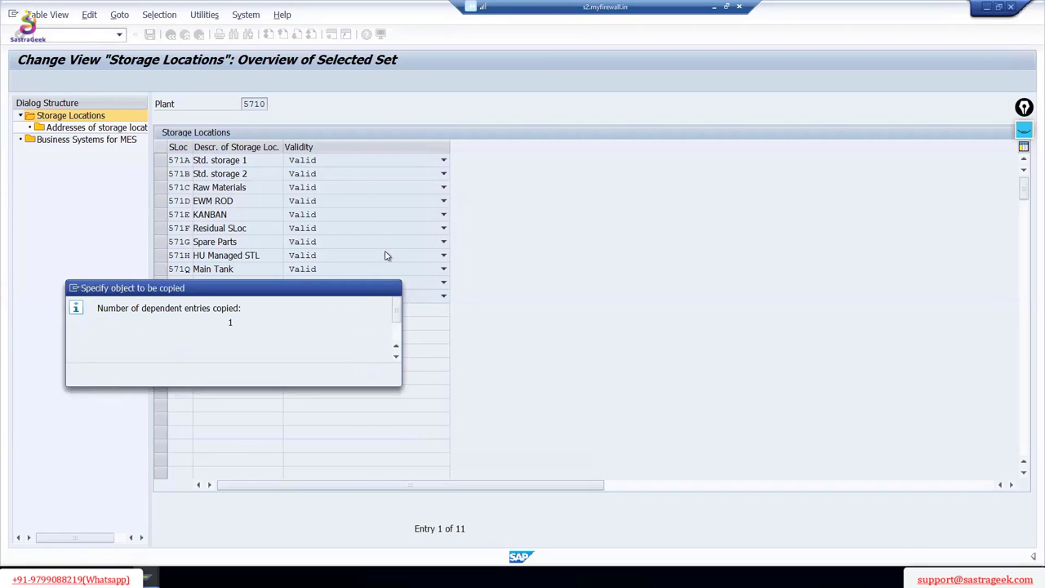
left_click(390, 210)
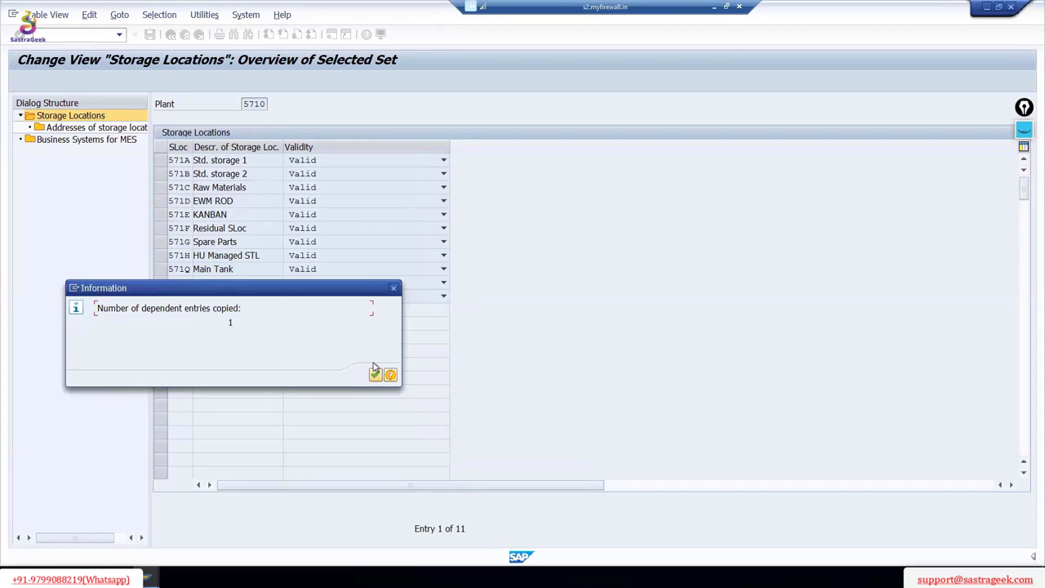
left_click(375, 373)
left_click(424, 210)
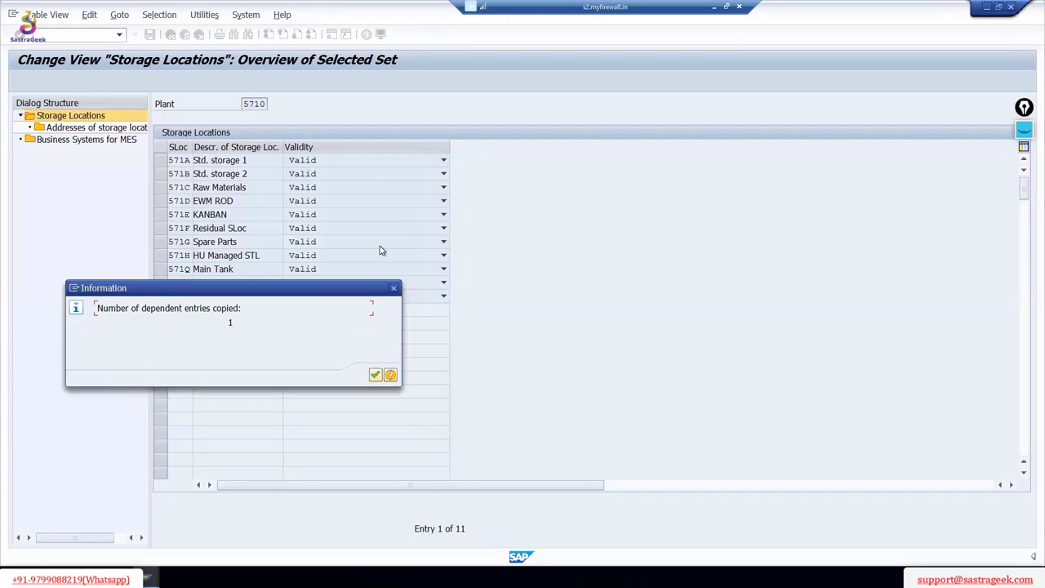
left_click(376, 374)
left_click(420, 210)
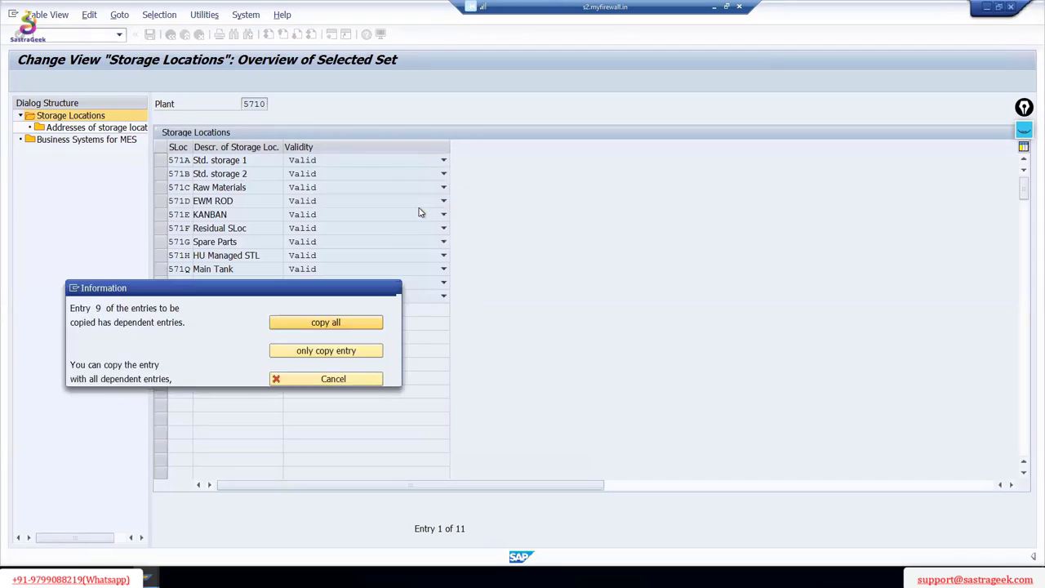
left_click(379, 375)
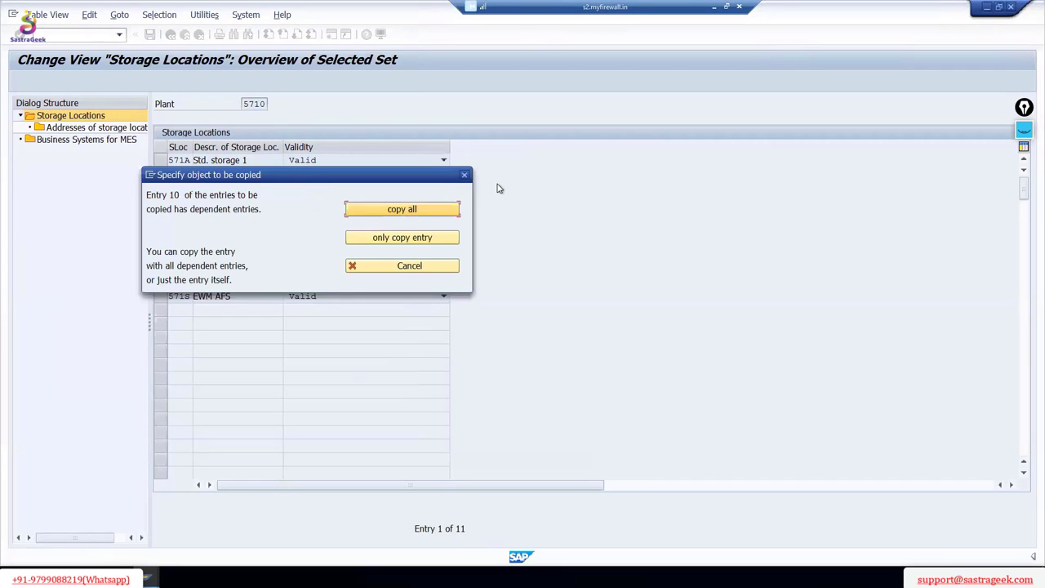
left_click(452, 209)
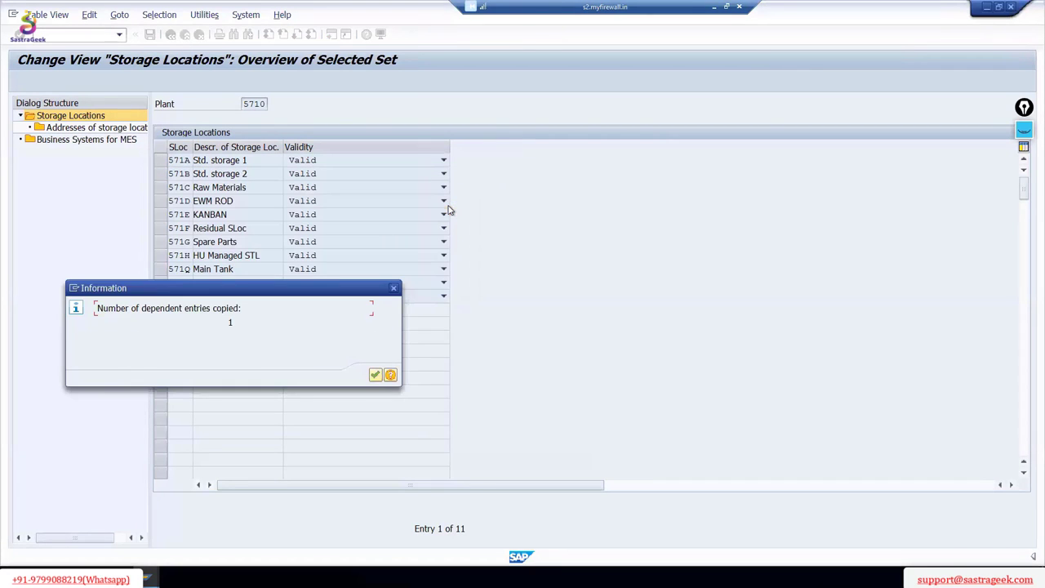
left_click(375, 376)
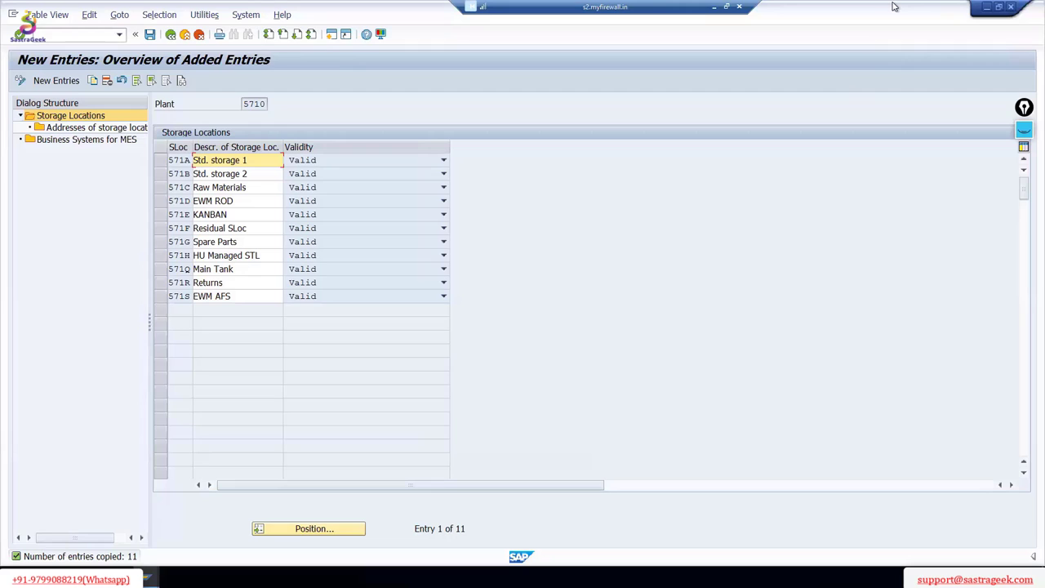
mouse_move(586, 186)
left_mouse_down()
mouse_move(597, 365)
mouse_move(873, 382)
left_mouse_up()
mouse_move(569, 181)
left_mouse_down()
mouse_move(697, 171)
mouse_move(940, 240)
mouse_move(943, 374)
mouse_move(890, 383)
left_mouse_up()
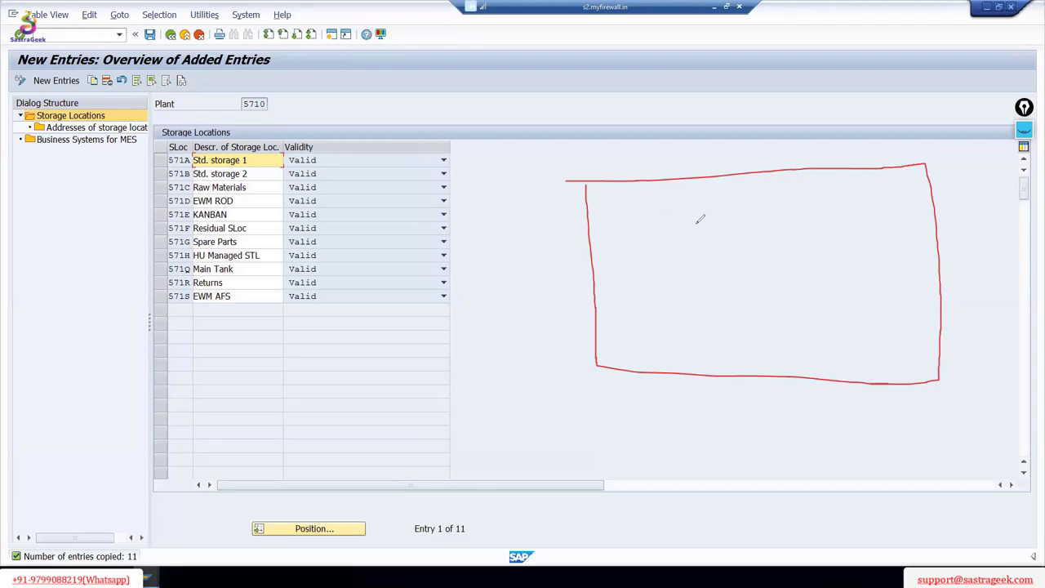
left_click_drag(589, 211, 594, 233)
left_click_drag(603, 270, 598, 317)
mouse_move(612, 214)
left_mouse_down()
mouse_move(611, 307)
mouse_move(649, 213)
mouse_move(614, 322)
left_mouse_up()
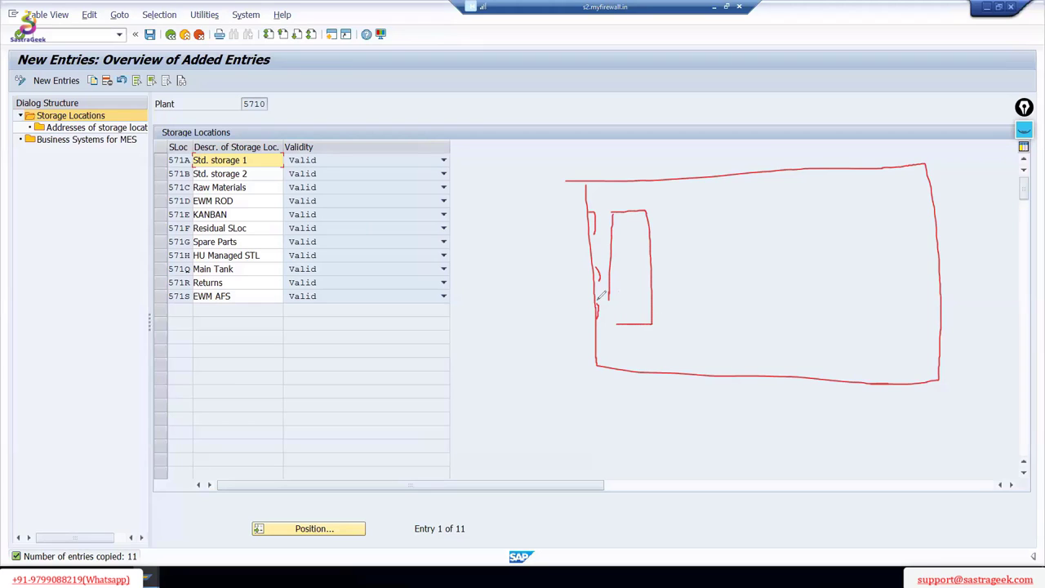
mouse_move(625, 286)
left_mouse_down()
mouse_move(635, 271)
mouse_move(647, 279)
left_mouse_up()
left_click_drag(565, 218, 578, 249)
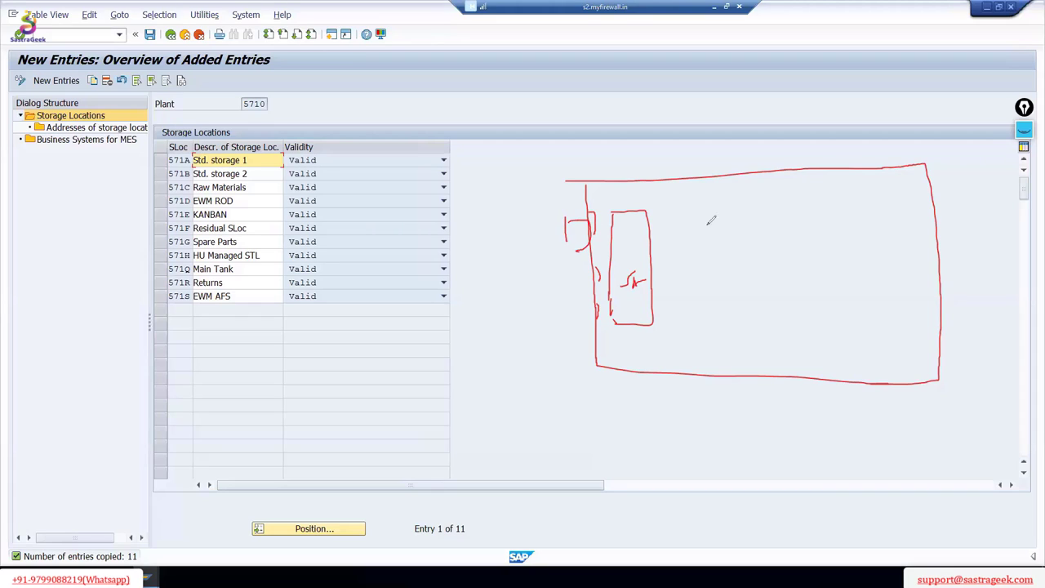
mouse_move(725, 219)
left_mouse_down()
mouse_move(725, 201)
mouse_move(855, 203)
mouse_move(854, 220)
left_mouse_up()
left_click_drag(735, 276, 735, 302)
mouse_move(735, 274)
left_mouse_down()
mouse_move(827, 271)
mouse_move(806, 301)
left_mouse_up()
left_click_drag(738, 301, 808, 301)
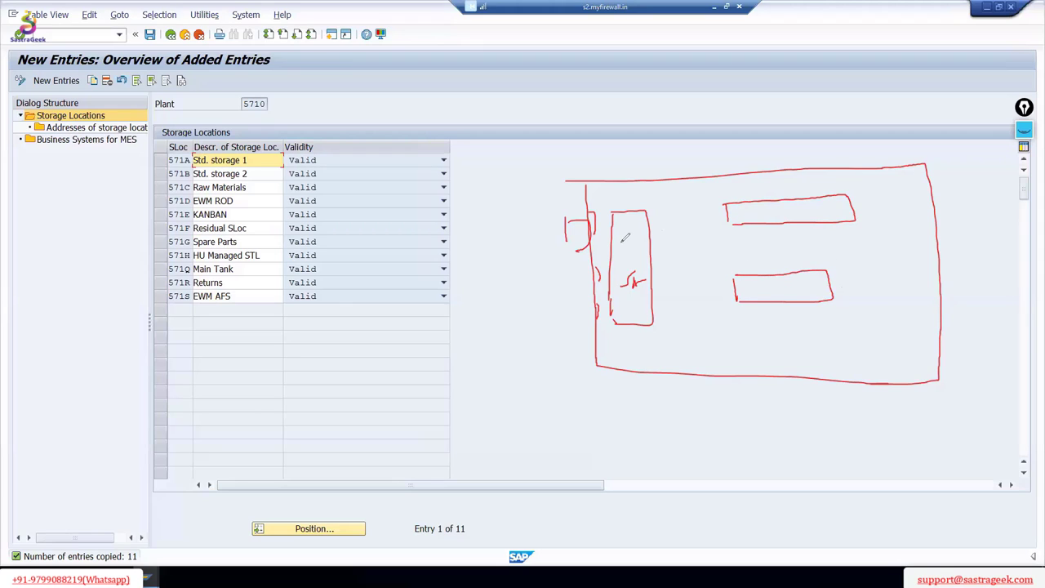
mouse_move(621, 237)
left_mouse_down()
mouse_move(634, 226)
mouse_move(641, 243)
mouse_move(637, 232)
mouse_move(727, 207)
mouse_move(722, 217)
left_mouse_up()
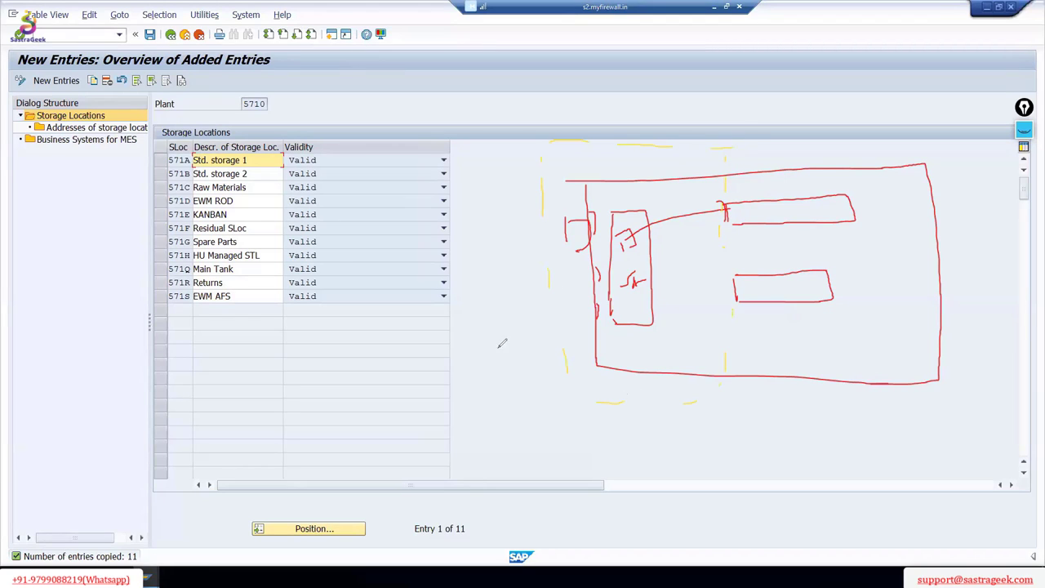
mouse_move(474, 351)
left_mouse_down()
mouse_move(565, 319)
mouse_move(553, 336)
left_mouse_up()
mouse_move(490, 374)
left_mouse_down()
mouse_move(513, 398)
mouse_move(541, 395)
mouse_move(532, 413)
left_mouse_up()
mouse_move(437, 399)
left_mouse_down()
mouse_move(425, 410)
mouse_move(460, 395)
mouse_move(490, 400)
left_mouse_up()
left_click_drag(694, 401, 699, 451)
left_click_drag(740, 428, 736, 450)
left_click_drag(737, 441, 776, 453)
mouse_move(802, 431)
left_mouse_down()
mouse_move(798, 441)
mouse_move(804, 433)
mouse_move(811, 444)
mouse_move(856, 430)
mouse_move(853, 441)
mouse_move(863, 441)
left_mouse_up()
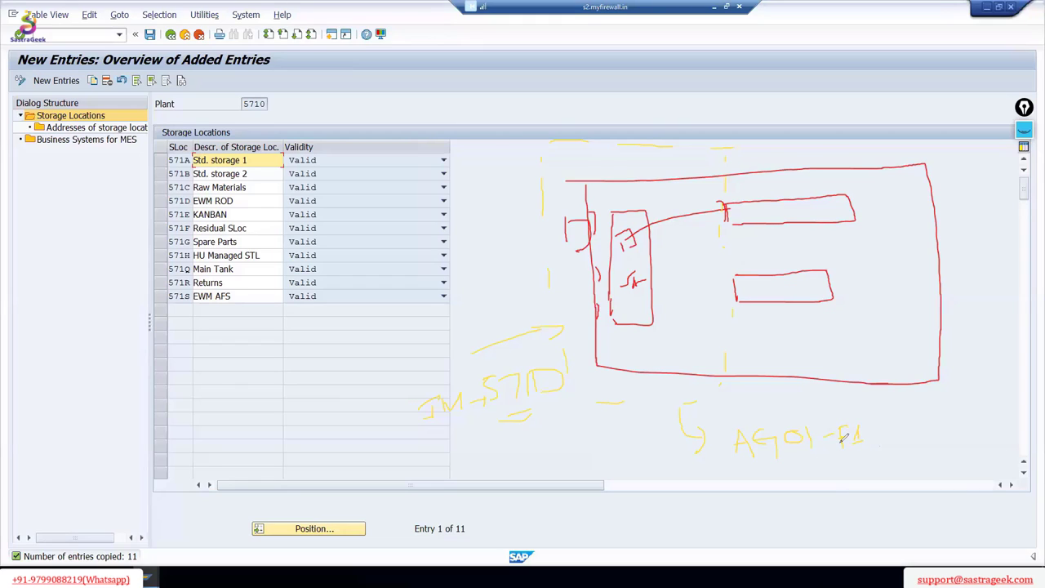
left_click_drag(473, 434, 491, 425)
left_click_drag(649, 336, 658, 337)
left_click_drag(684, 281, 697, 260)
left_click_drag(670, 194, 682, 185)
left_click_drag(698, 229, 691, 244)
mouse_move(800, 459)
left_mouse_down()
mouse_move(784, 463)
mouse_move(806, 465)
left_mouse_up()
left_click_drag(847, 405, 872, 397)
mouse_move(635, 445)
left_mouse_down()
mouse_move(584, 450)
mouse_move(578, 467)
left_mouse_up()
left_click_drag(783, 193, 810, 175)
mouse_move(788, 271)
left_mouse_down()
mouse_move(814, 254)
mouse_move(762, 300)
mouse_move(792, 301)
left_mouse_up()
left_click_drag(770, 206, 821, 221)
left_click_drag(836, 200, 836, 217)
left_click_drag(740, 140, 743, 170)
mouse_move(742, 224)
left_mouse_down()
mouse_move(741, 381)
mouse_move(936, 393)
left_mouse_up()
left_click_drag(968, 316, 963, 284)
left_click_drag(956, 208, 954, 192)
mouse_move(943, 148)
left_mouse_down()
mouse_move(864, 126)
mouse_move(863, 115)
mouse_move(893, 103)
mouse_move(949, 113)
mouse_move(956, 100)
mouse_move(965, 118)
left_mouse_up()
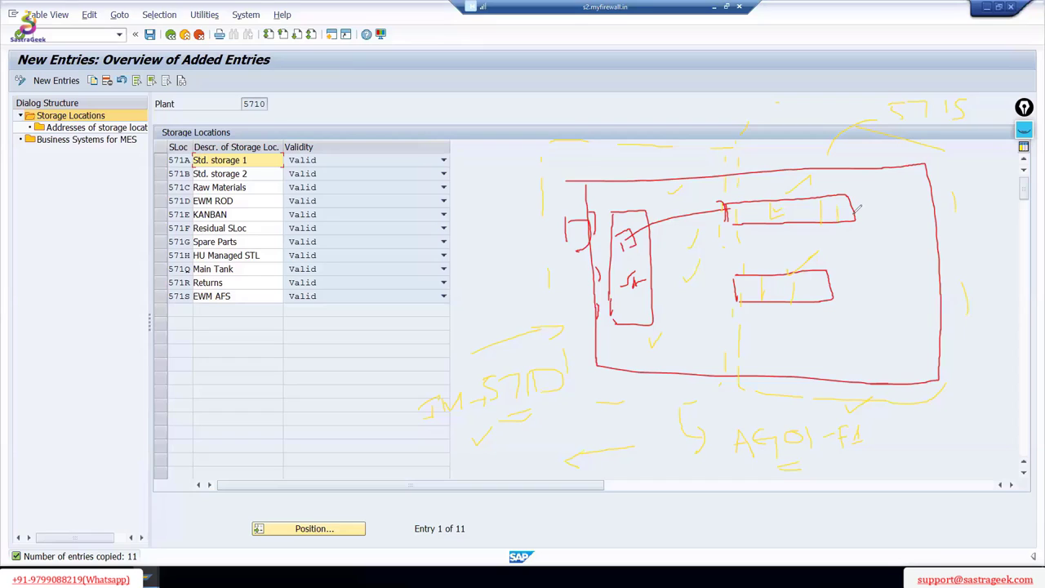
left_click_drag(859, 209, 872, 217)
left_click_drag(821, 304, 829, 324)
mouse_move(844, 320)
left_mouse_down()
mouse_move(841, 340)
mouse_move(855, 331)
mouse_move(865, 346)
mouse_move(889, 343)
mouse_move(876, 357)
left_mouse_up()
left_click_drag(860, 361, 877, 362)
mouse_move(908, 324)
left_mouse_down()
mouse_move(907, 342)
mouse_move(920, 321)
mouse_move(915, 332)
mouse_move(949, 345)
left_mouse_up()
left_click_drag(444, 452, 543, 455)
left_click_drag(383, 458, 402, 446)
mouse_move(464, 510)
left_mouse_down()
mouse_move(472, 521)
mouse_move(494, 503)
mouse_move(529, 508)
mouse_move(543, 490)
mouse_move(552, 499)
left_mouse_up()
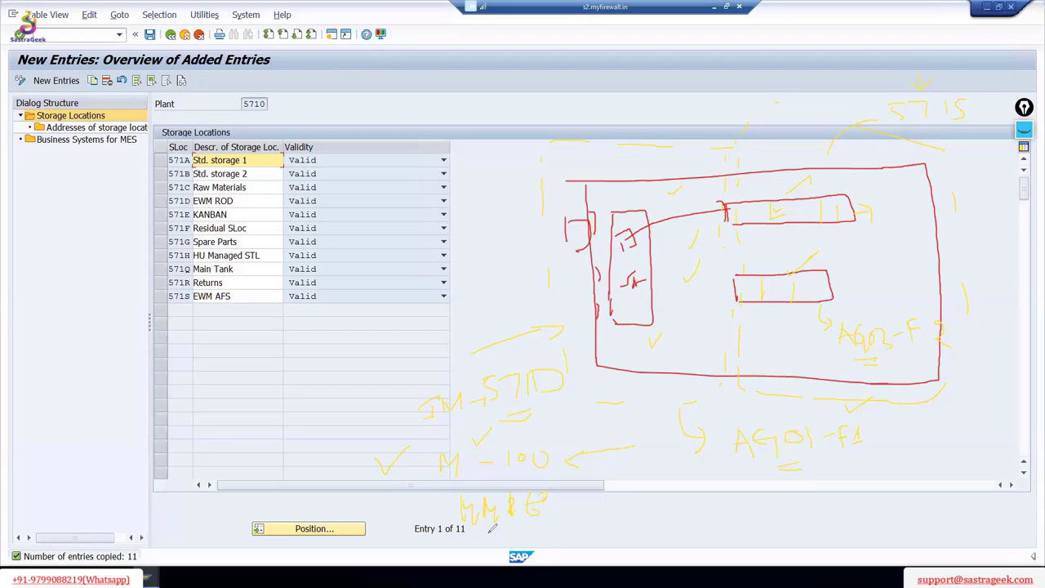
left_click_drag(495, 530, 564, 535)
left_click_drag(427, 496, 422, 544)
left_click_drag(524, 434, 534, 432)
mouse_move(634, 255)
left_mouse_down()
mouse_move(645, 249)
mouse_move(677, 290)
left_mouse_up()
left_click_drag(684, 249, 695, 286)
mouse_move(632, 333)
left_mouse_down()
mouse_move(633, 362)
mouse_move(649, 365)
left_mouse_up()
mouse_move(633, 190)
left_mouse_down()
mouse_move(655, 201)
mouse_move(634, 184)
left_mouse_up()
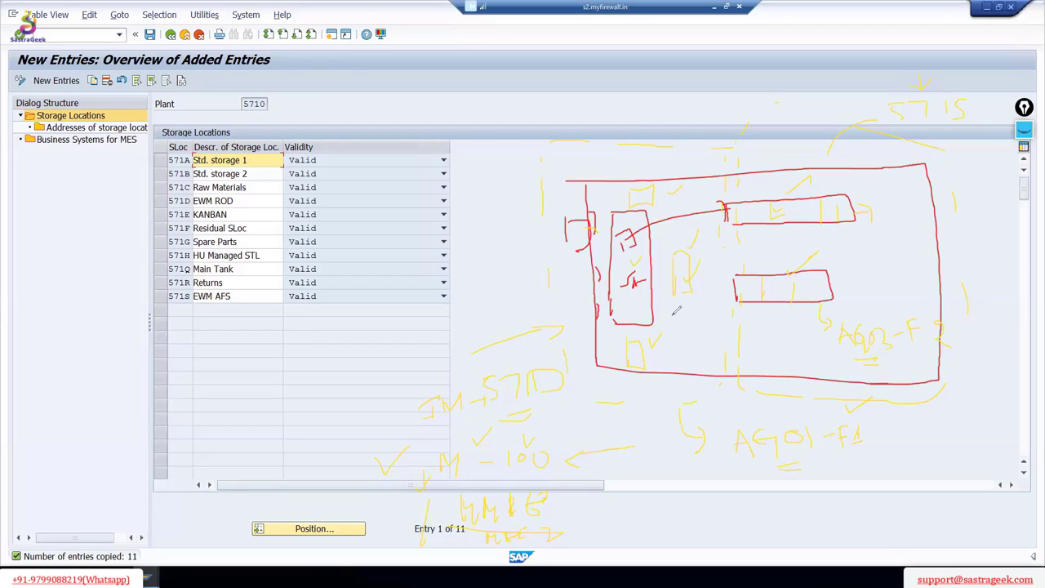
mouse_move(678, 325)
left_mouse_down()
mouse_move(677, 336)
mouse_move(710, 321)
left_mouse_up()
left_click_drag(685, 349, 701, 338)
left_click_drag(666, 369, 683, 382)
mouse_move(604, 167)
left_mouse_down()
mouse_move(621, 165)
mouse_move(614, 172)
left_mouse_up()
left_click_drag(195, 284, 175, 286)
left_click_drag(683, 139, 683, 191)
left_click_drag(594, 176, 594, 144)
left_click_drag(687, 145, 688, 177)
mouse_move(243, 280)
left_mouse_down()
mouse_move(480, 180)
mouse_move(546, 180)
left_mouse_up()
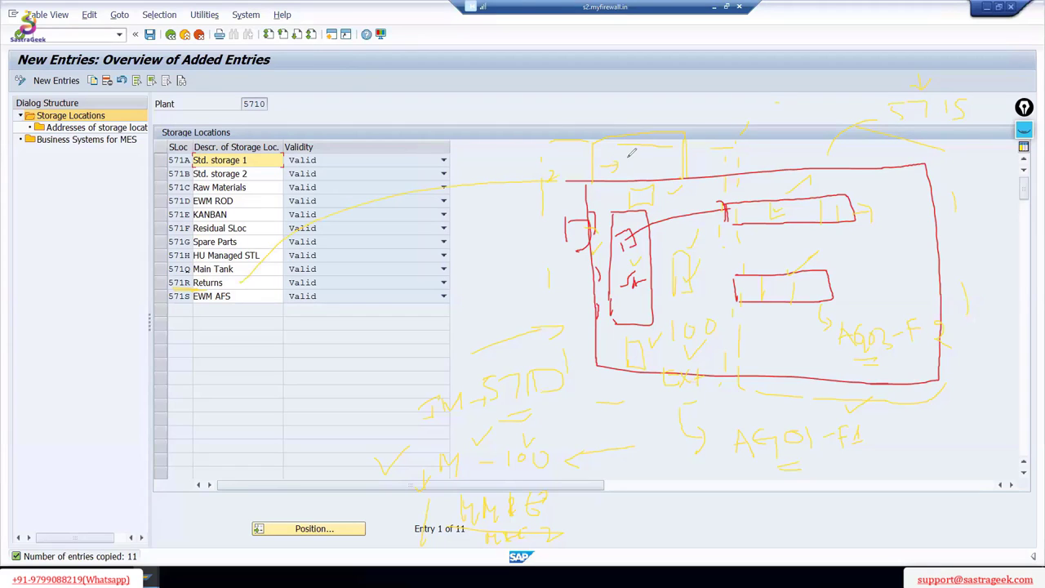
mouse_move(645, 152)
left_mouse_down()
mouse_move(636, 166)
mouse_move(679, 168)
left_mouse_up()
left_click_drag(687, 313, 698, 315)
left_click_drag(823, 325, 825, 347)
left_click_drag(164, 274, 127, 297)
key("Escape")
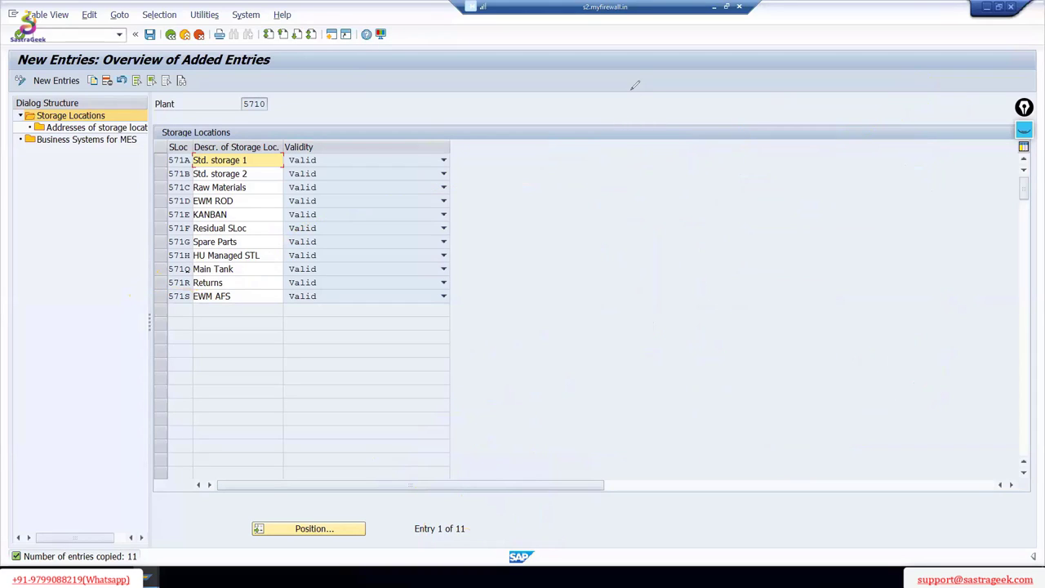
Step: Save the new storage locations of plant 5710 to customizing request S4HK900781 and return to the plant's full storage location list
left_click(154, 37)
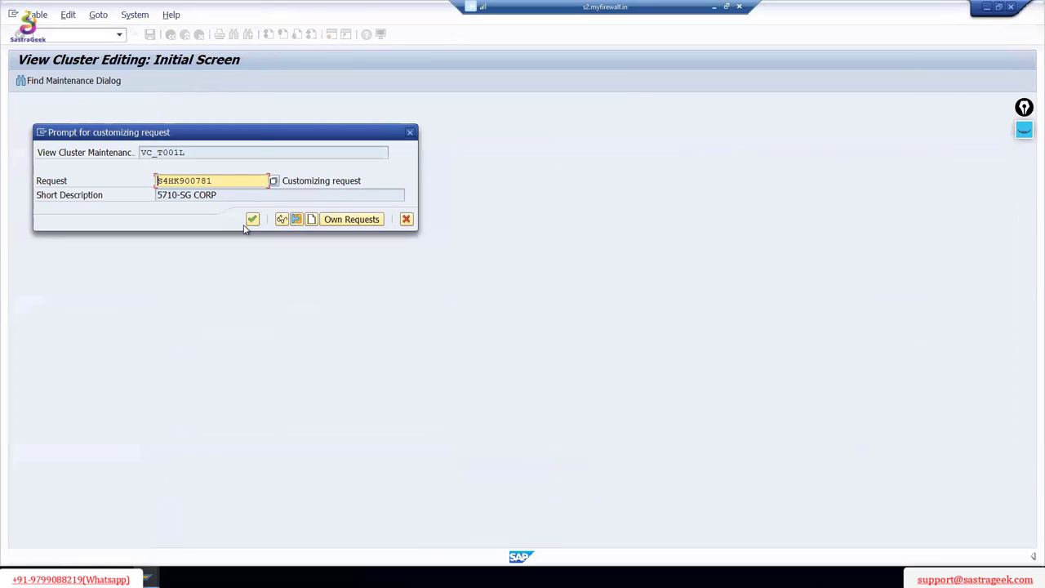
left_click(252, 218)
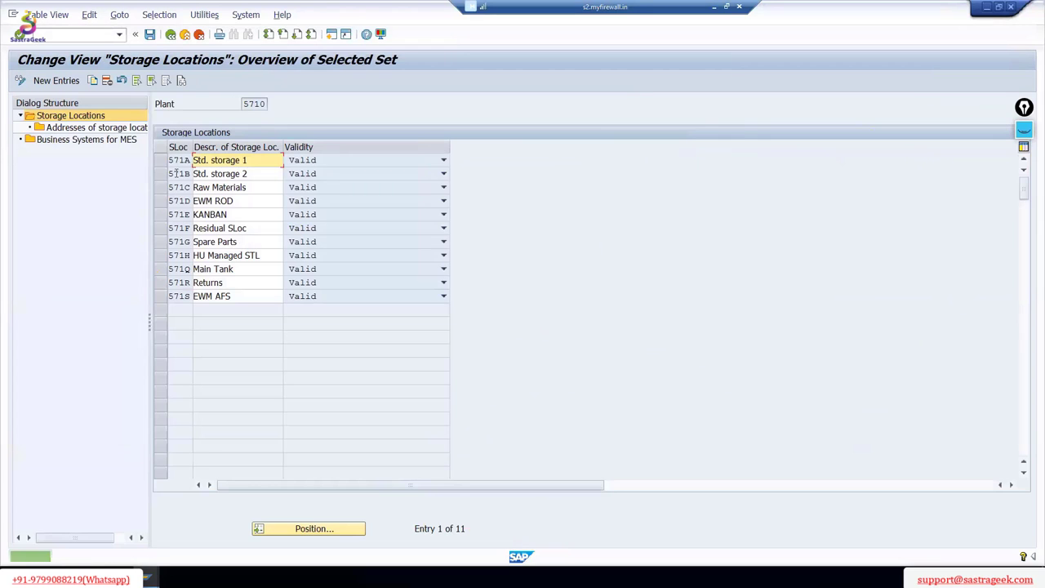
left_click(170, 33)
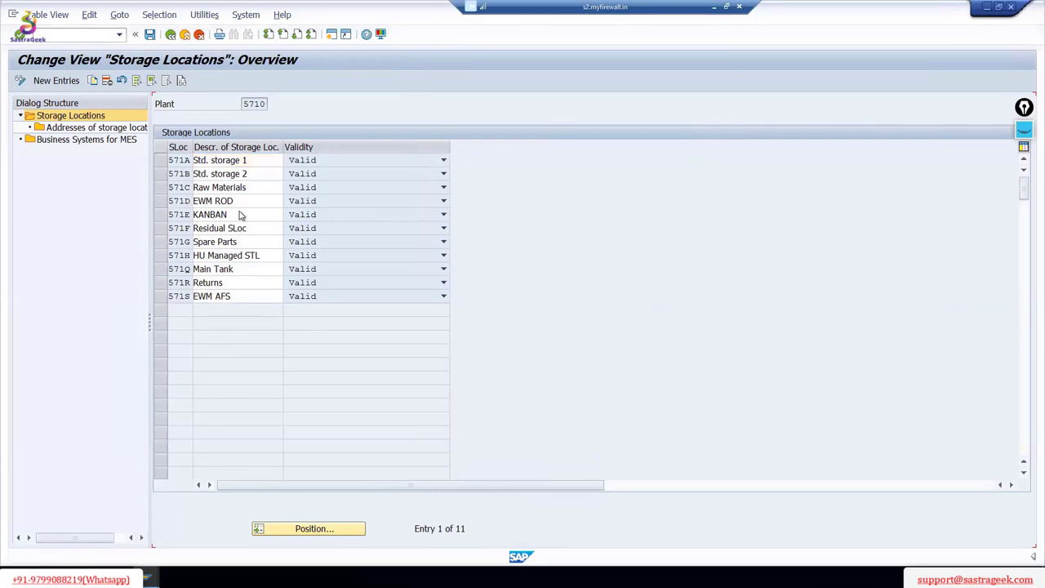
Step: Delete storage locations 171A through 171T, 1810 and 181A from plant 5710 together with all their dependent entries
left_click(160, 161)
left_click(158, 175, "shift")
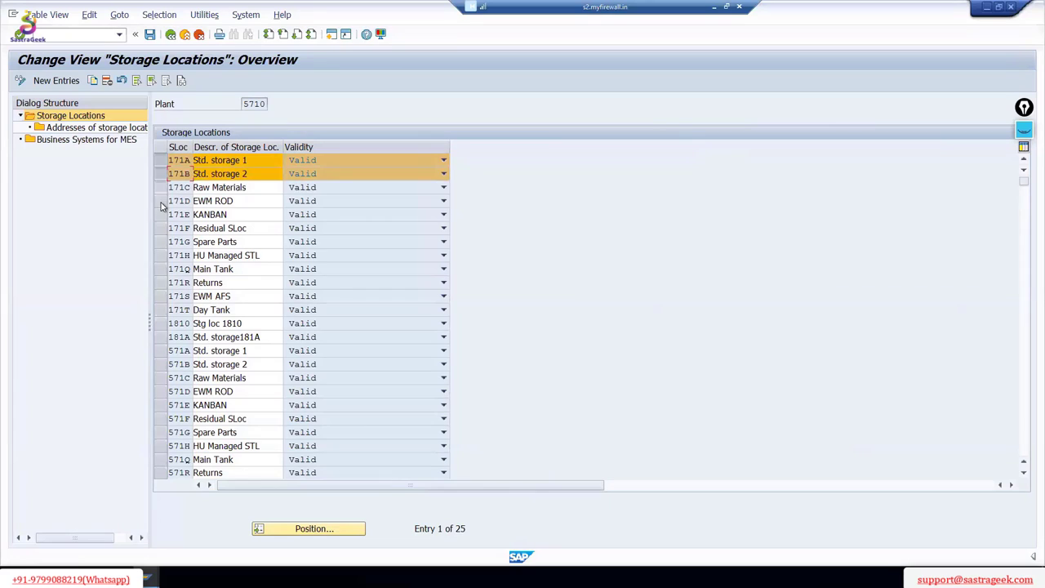
left_click_drag(162, 206, 162, 338)
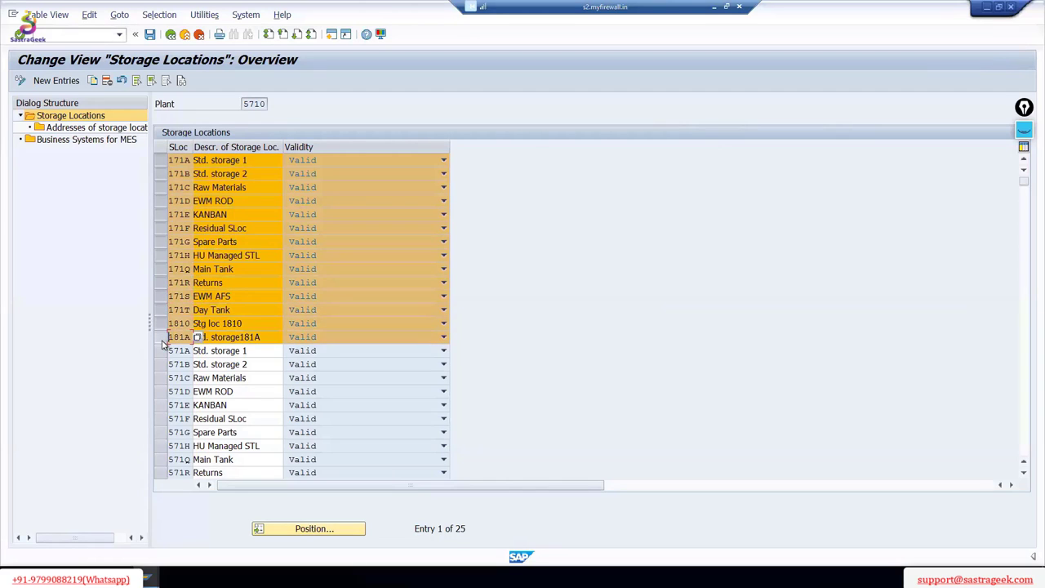
left_click(106, 80)
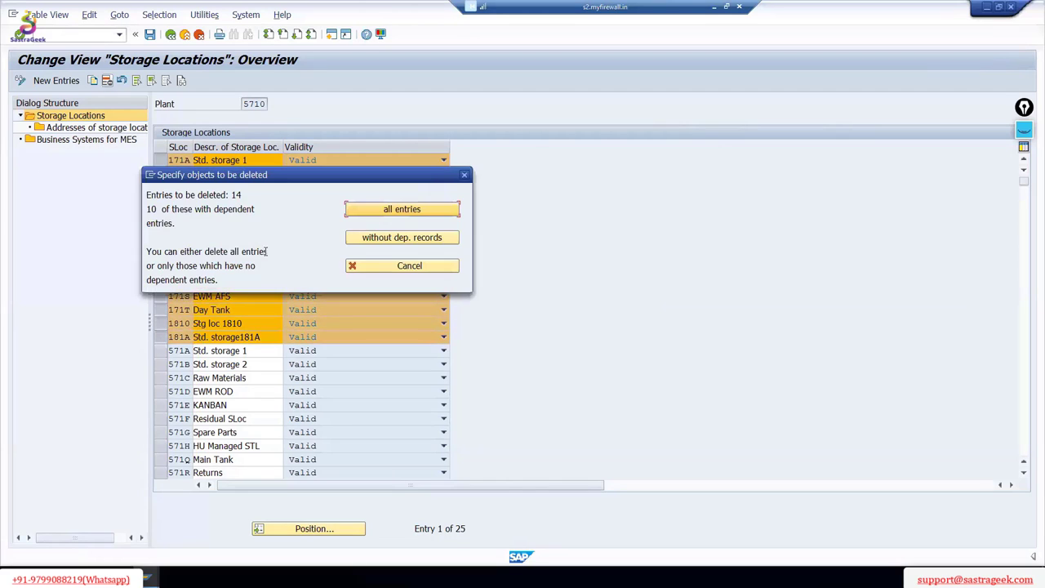
left_click(415, 212)
left_click(375, 378)
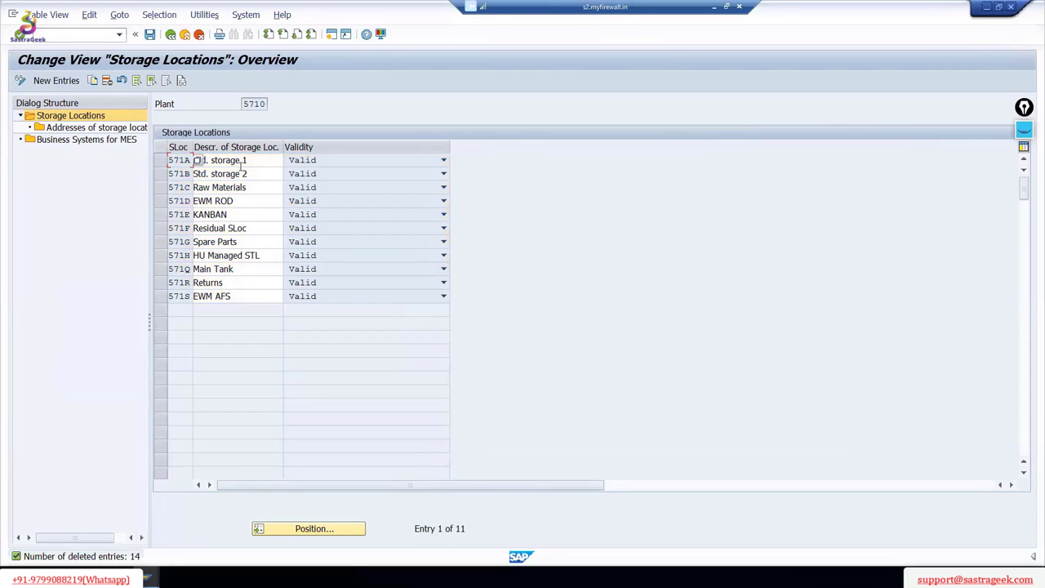
left_click(251, 160)
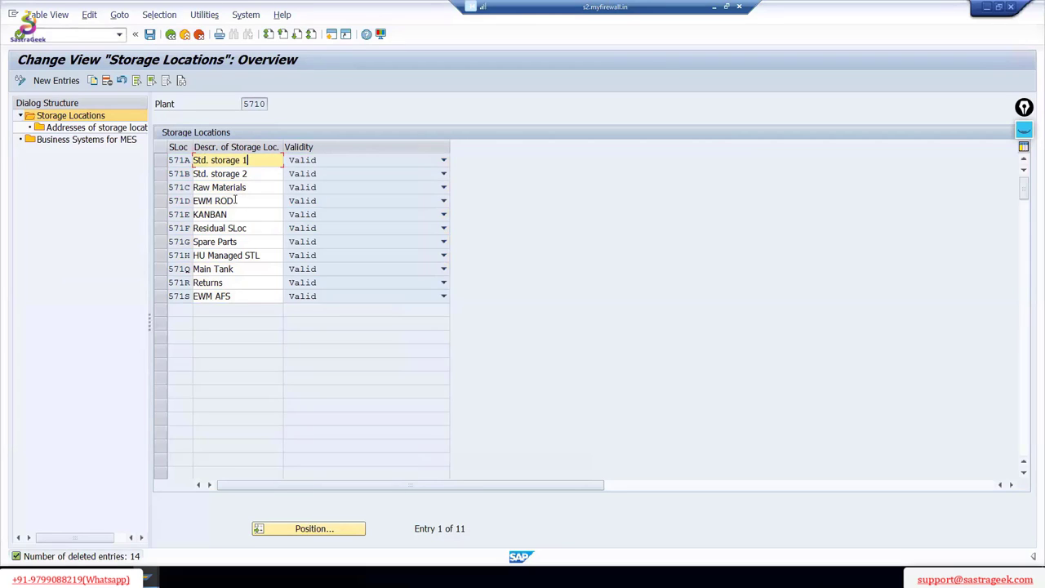
left_click_drag(236, 200, 176, 200)
left_click(174, 201)
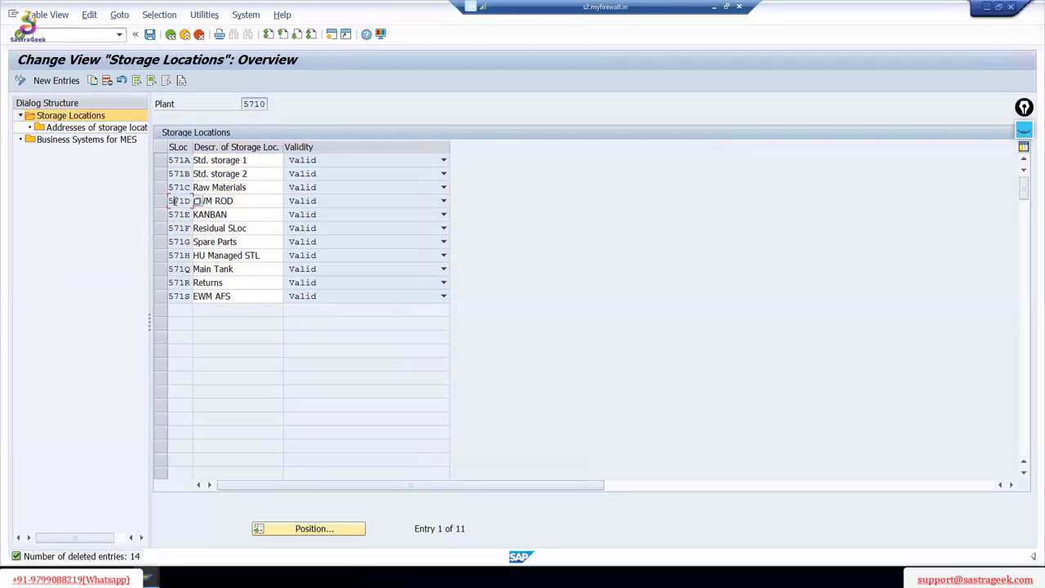
left_click(241, 200)
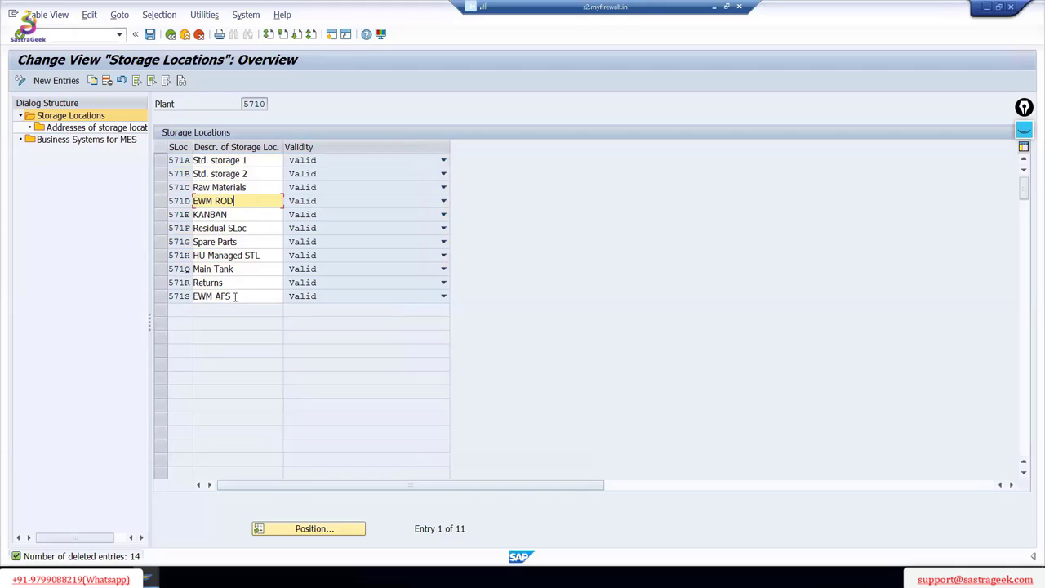
left_click_drag(232, 296, 166, 301)
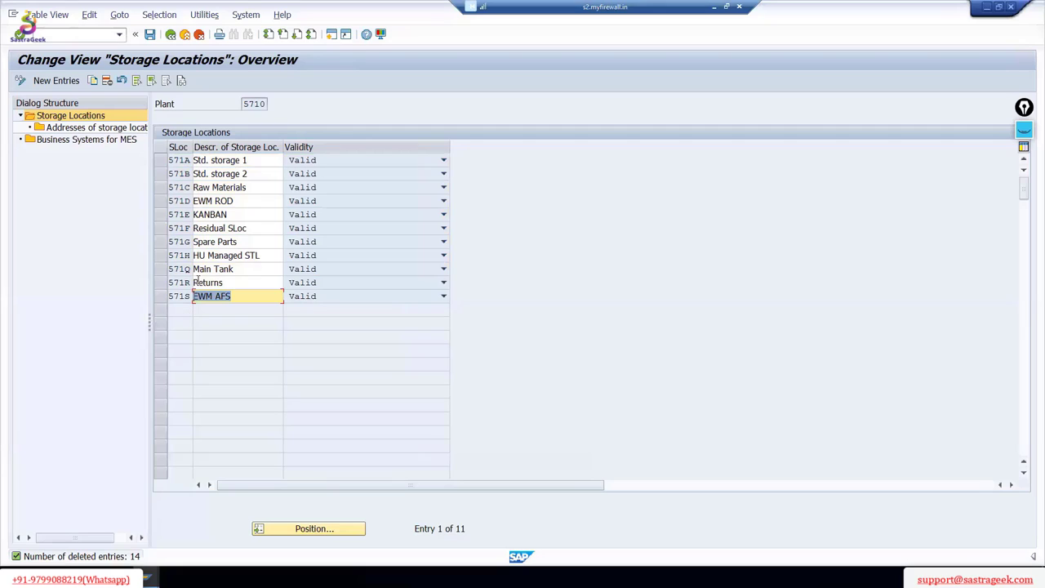
Step: Save the storage location deletions and open the Maintain purchasing organization activity from the IMG
left_click(149, 34)
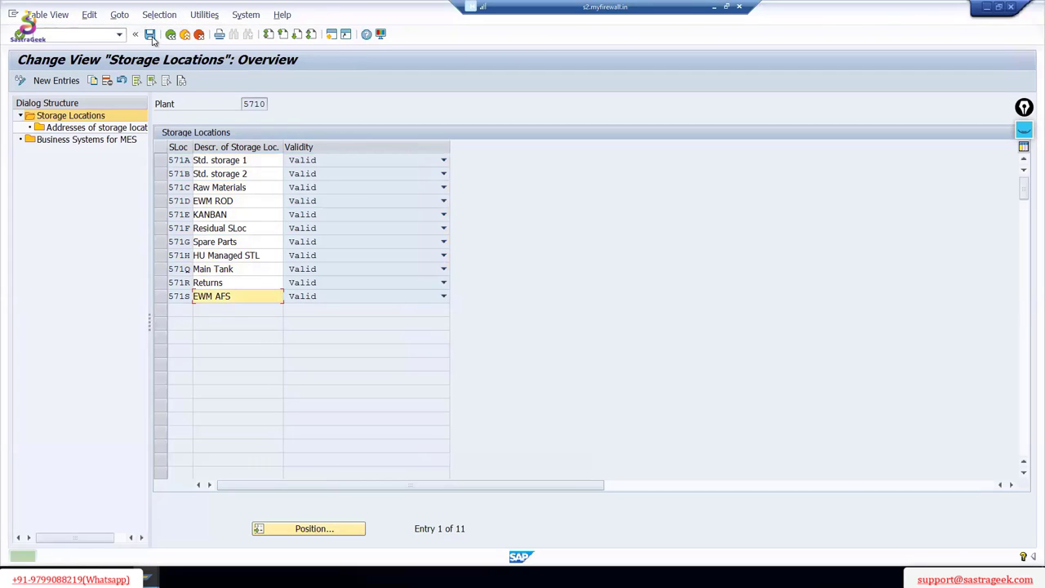
left_click(170, 34)
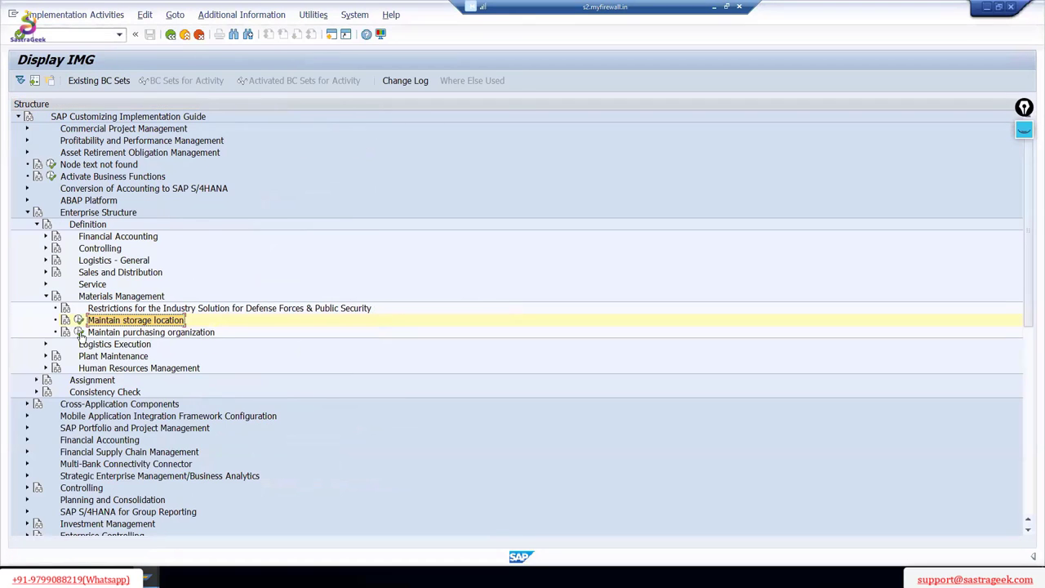
key("Down")
key("Return")
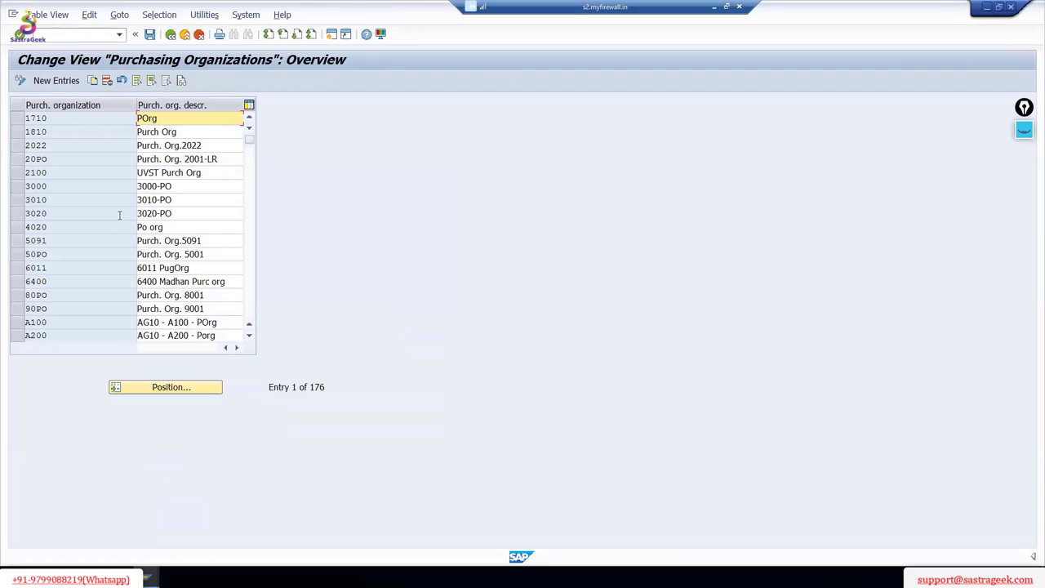
Step: Start a copy of purchasing organization 1710 and give the copy the key 57PO
left_click(17, 118)
left_click(93, 81)
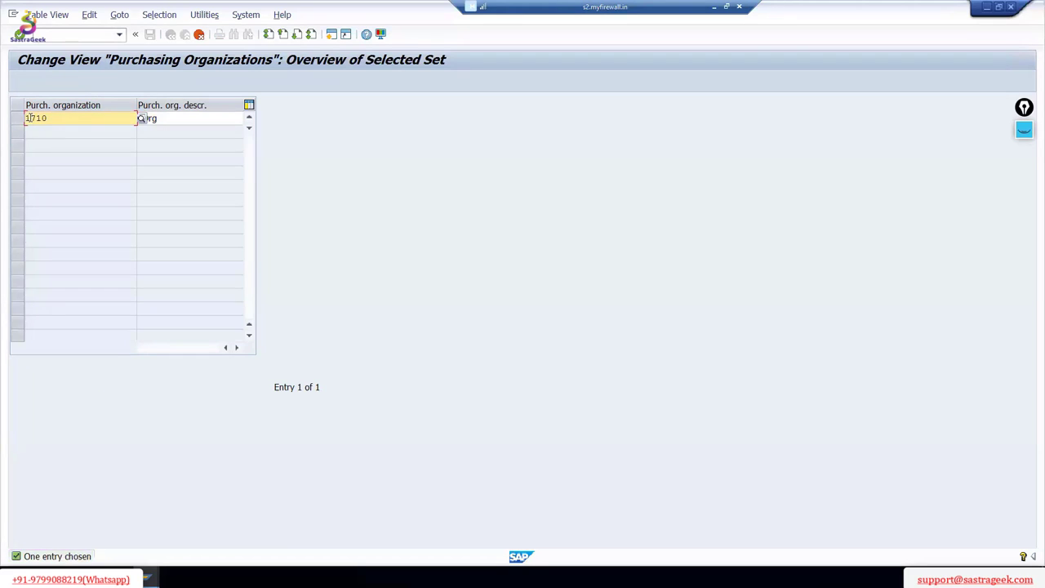
key("Delete")
key("Delete")
type("5")
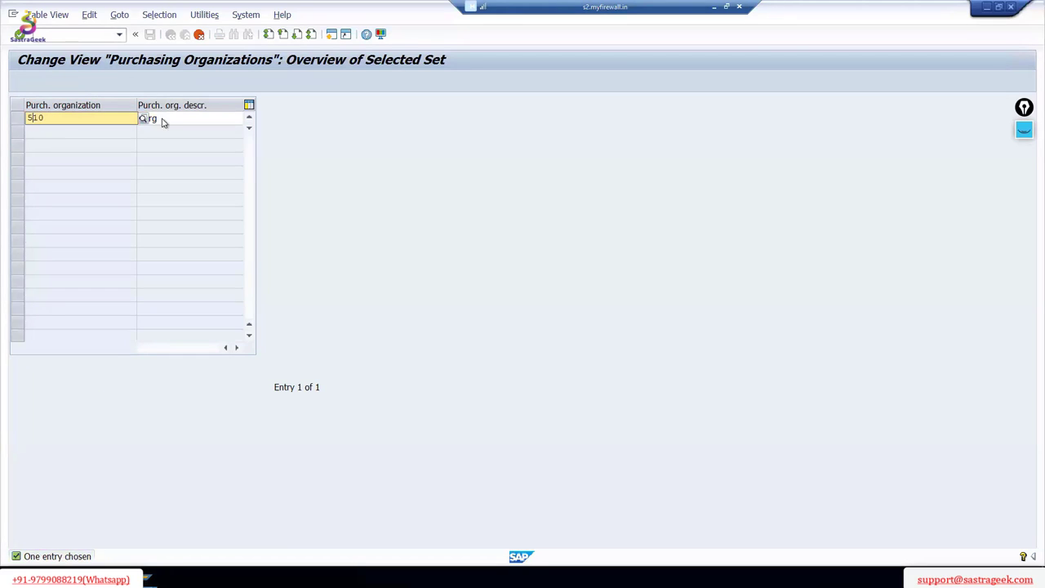
left_click(63, 119)
key("BackSpace")
key("BackSpace")
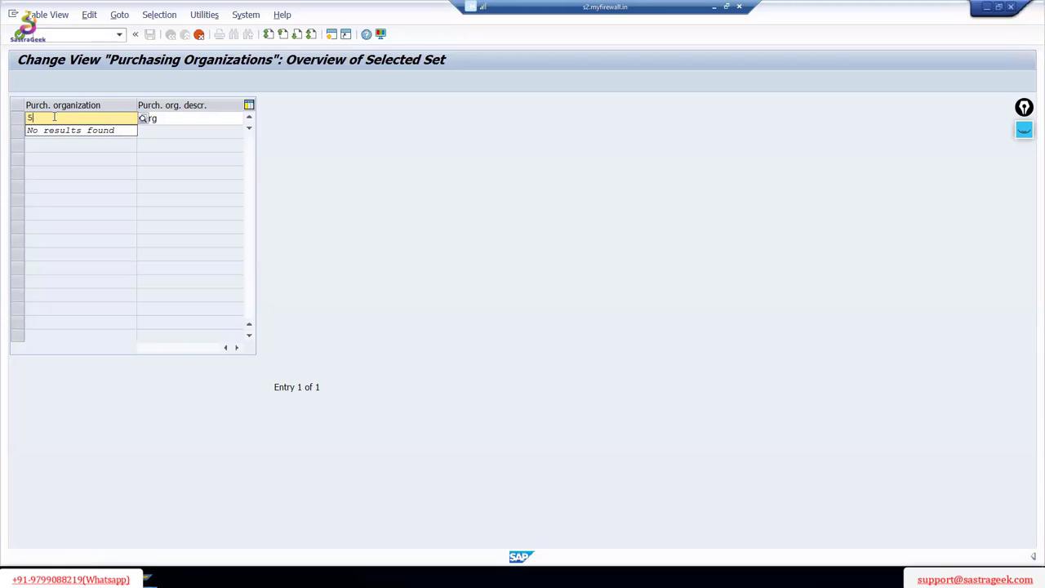
type("710")
key("BackSpace")
key("BackSpace")
type("PO")
Step: Set the 57PO description to "POrg -5710", accept the copy and save it to customizing request S4HK900781
left_click(180, 119)
type("-")
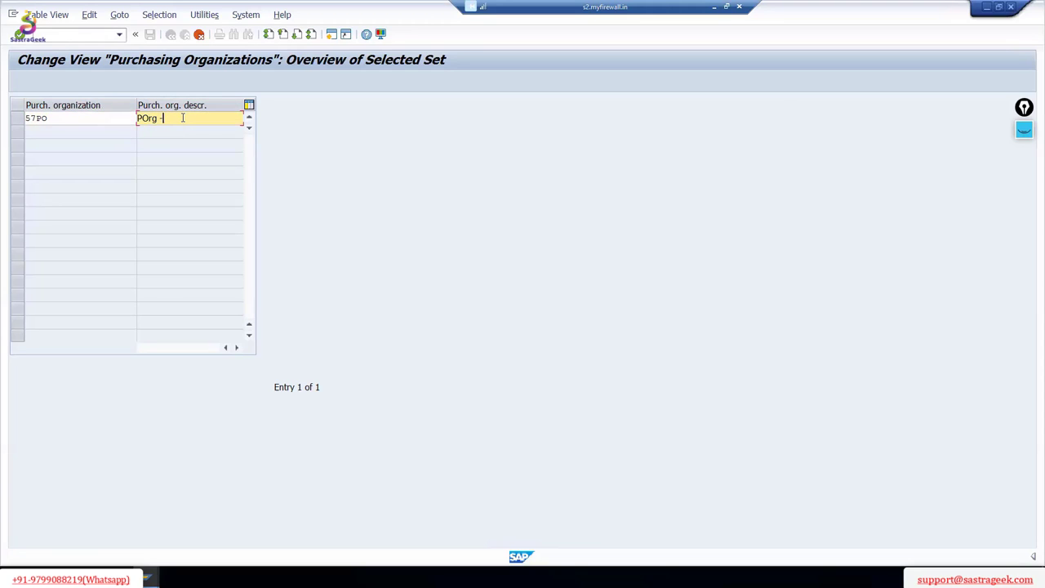
type("5710")
key("Return")
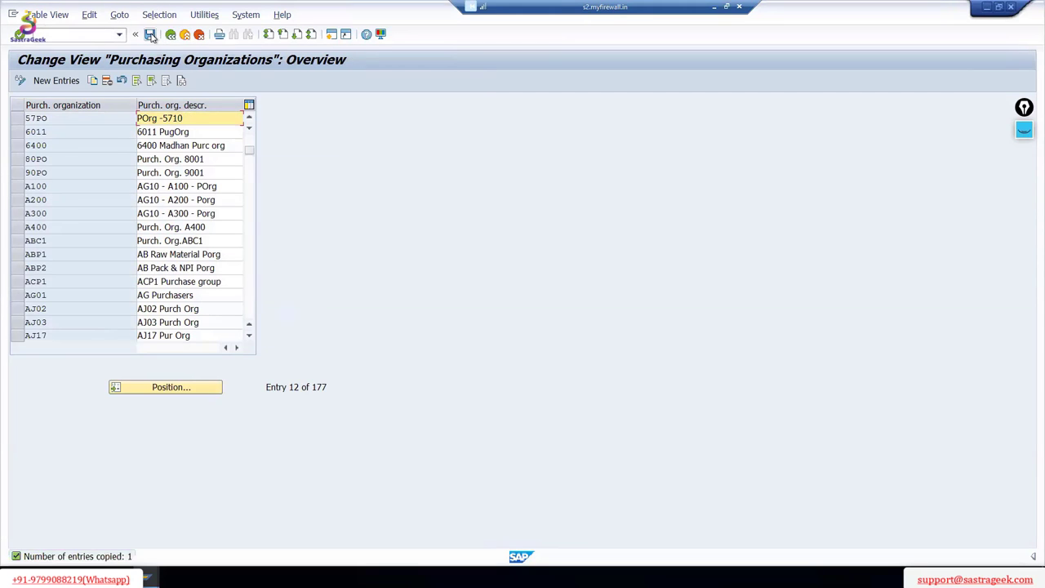
left_click(150, 34)
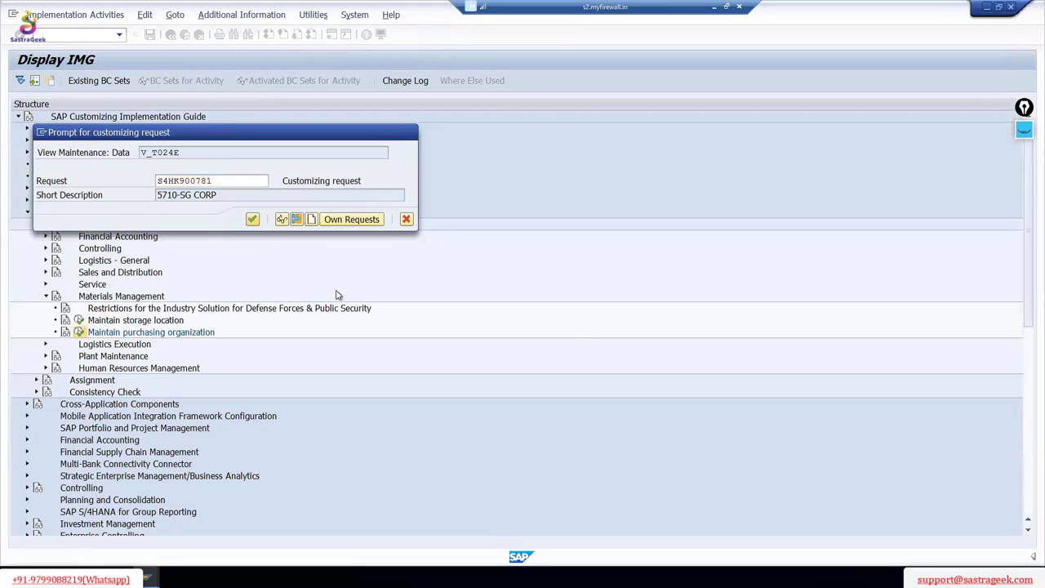
key("Return")
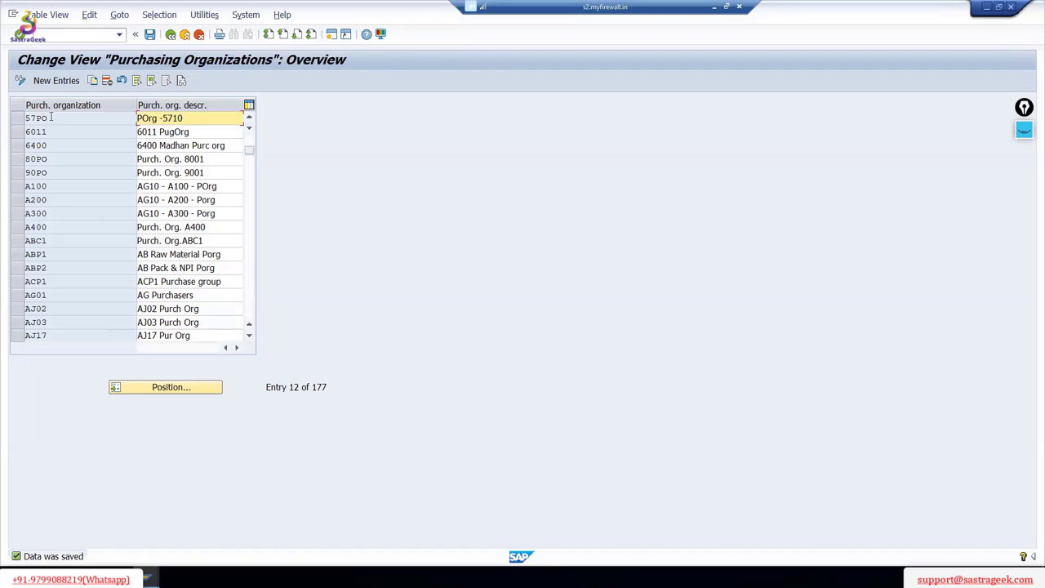
Step: Return to the IMG, collapse Materials Management and expand Logistics Execution under Enterprise Structure Definition
double_click(51, 117)
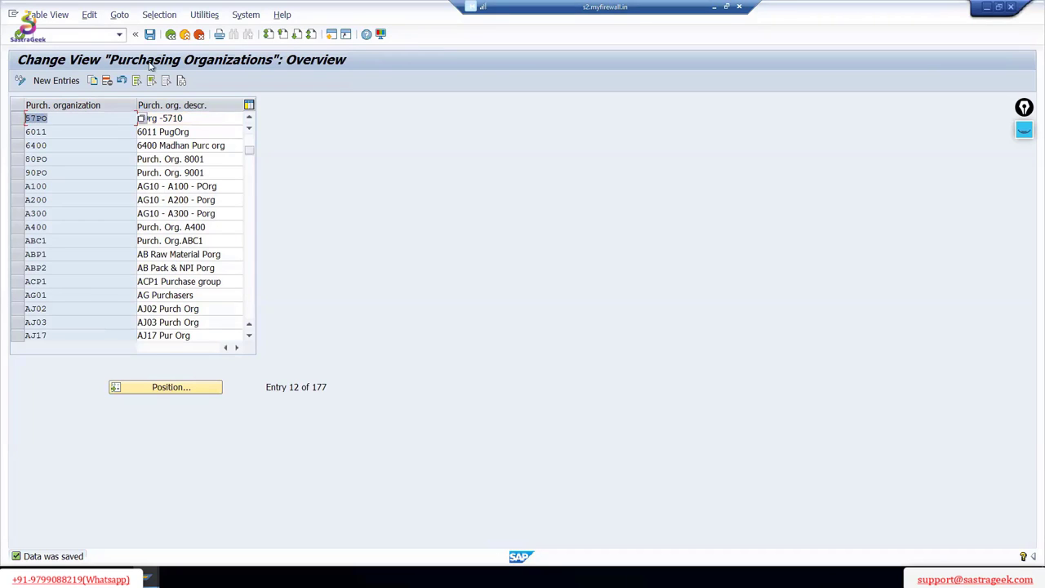
left_click(51, 119)
left_click(151, 35)
left_click(171, 34)
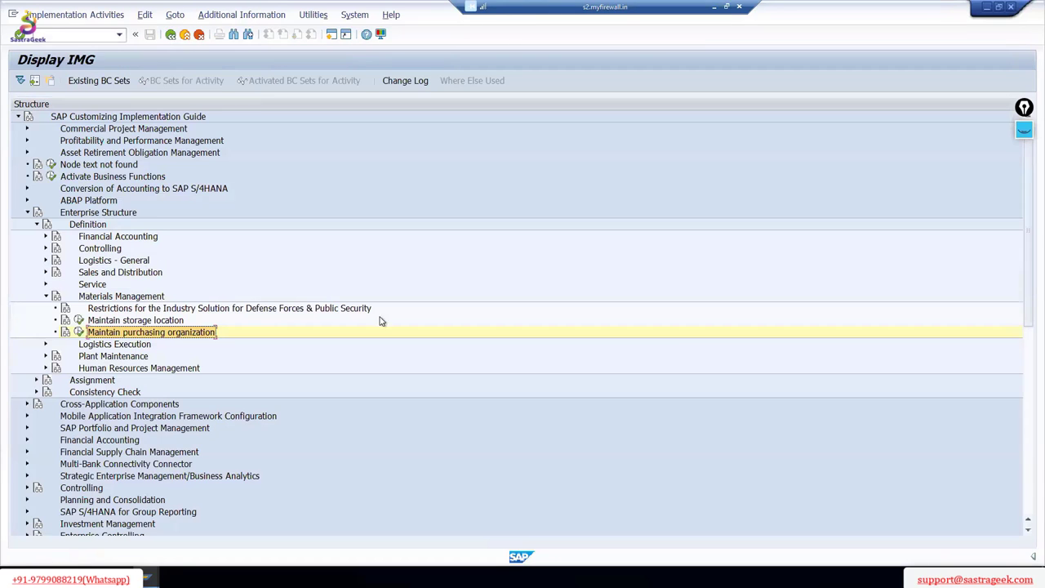
left_click(46, 297)
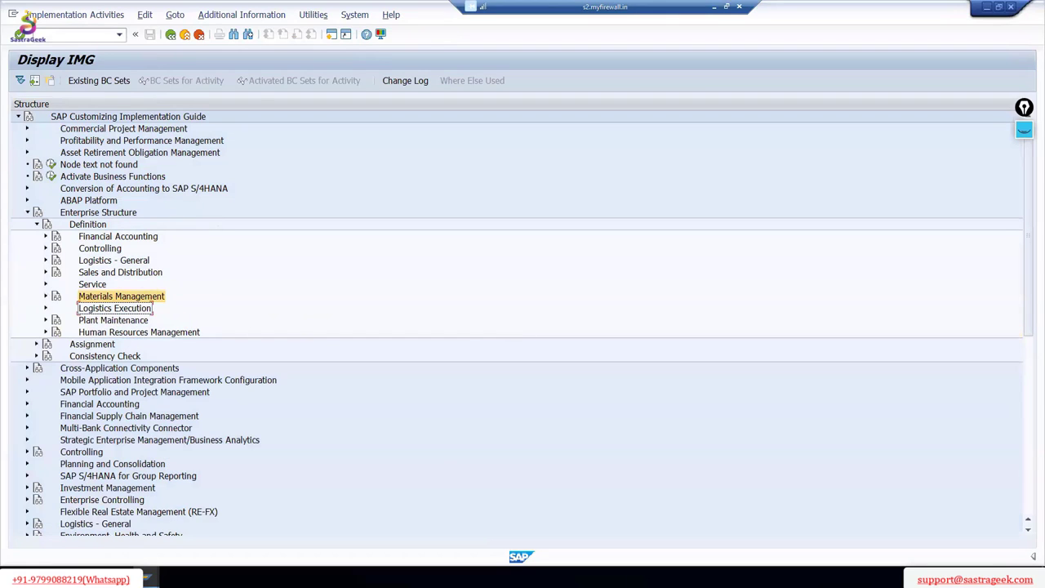
left_click(45, 309)
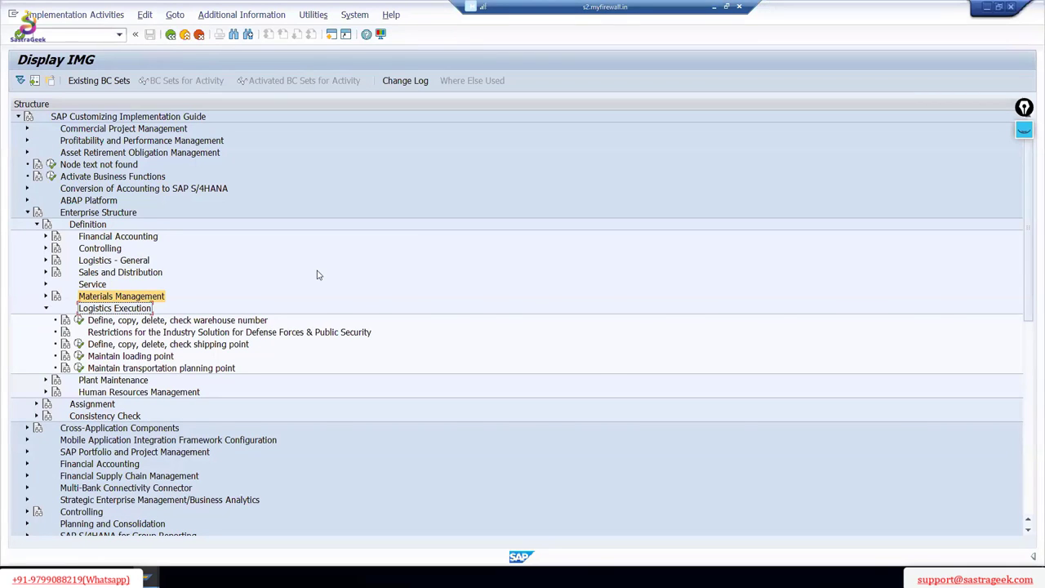
Step: Switch to PowerPoint and review the S/4 HANA company code, plant, storage location and warehouse hierarchy on the organizational structures slide
key("alt+Tab")
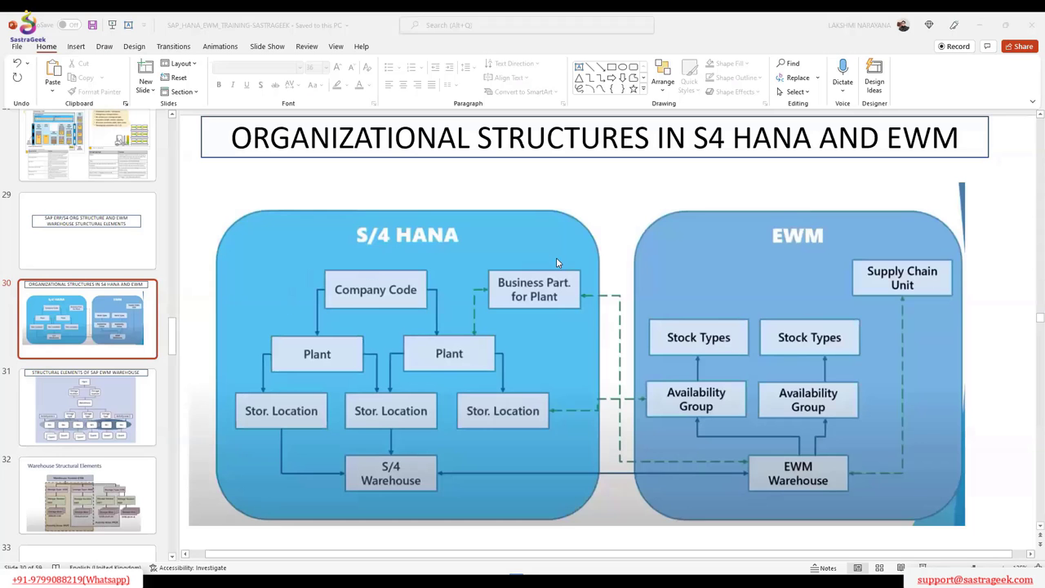
left_click_drag(290, 301, 327, 283)
left_click_drag(245, 343, 280, 333)
left_click_drag(219, 412, 270, 399)
left_click_drag(375, 502, 389, 499)
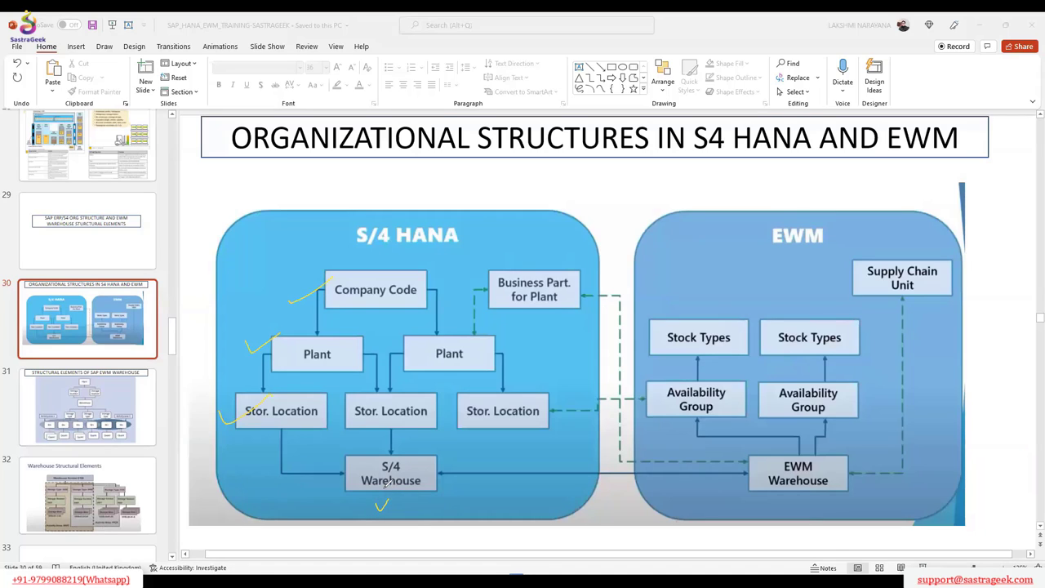
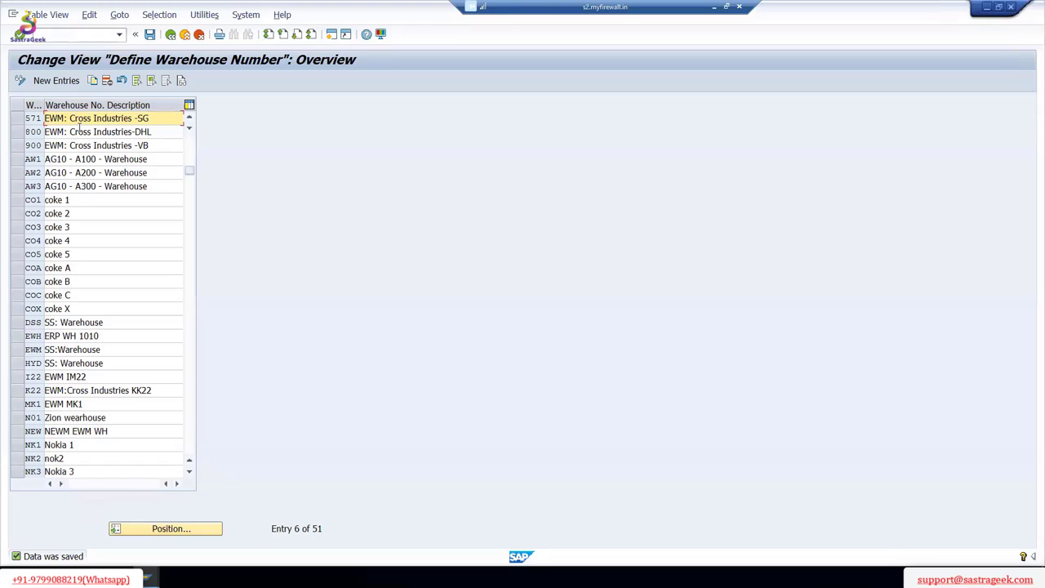
Step: Leave the warehouse number overview and reopen the Define Warehouse Number activity to view its full list
left_click(170, 34)
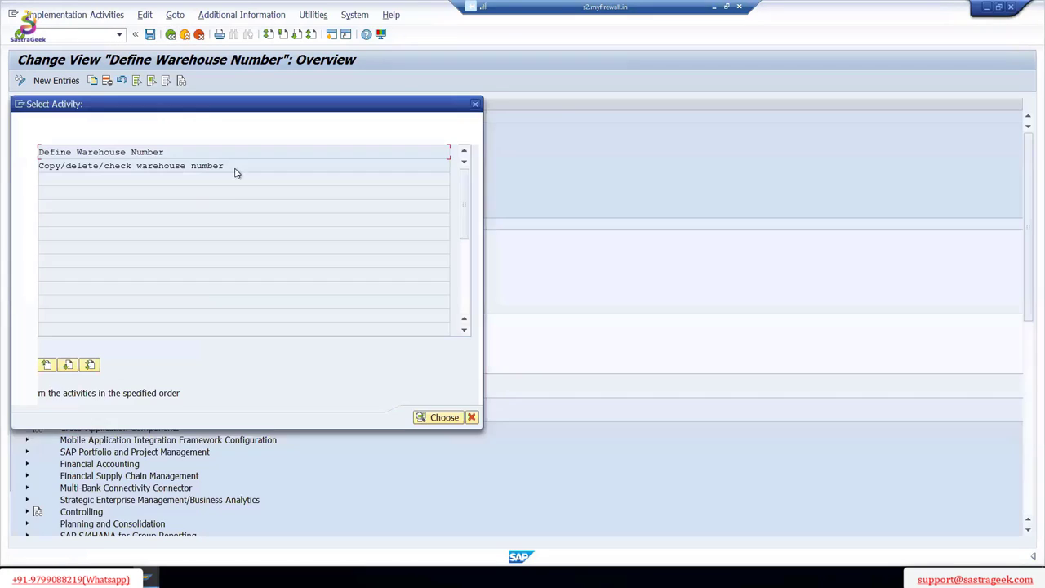
double_click(120, 151)
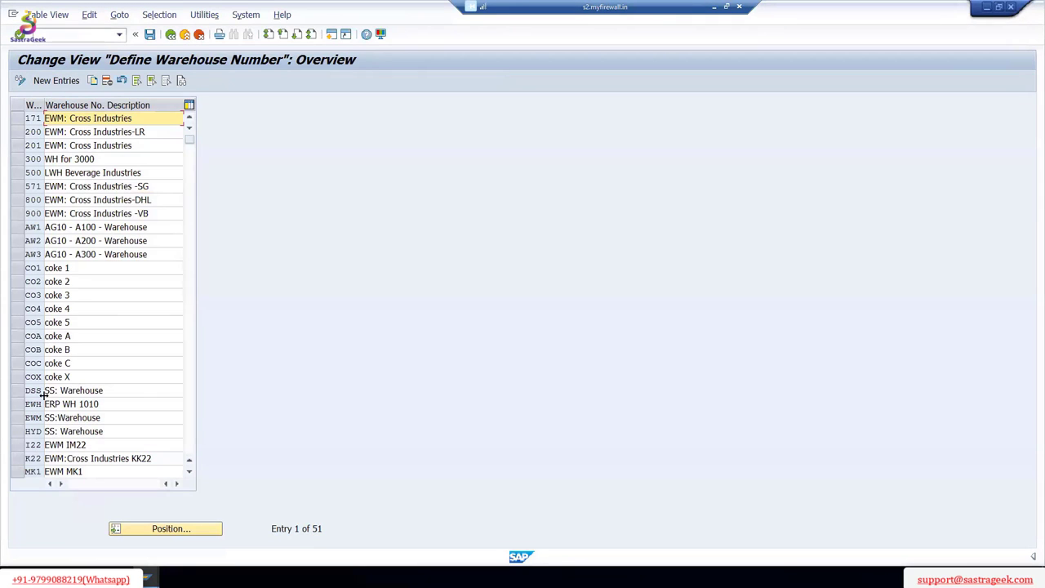
Step: Check the warehouse number 571 entry in the list and return to the IMG structure
left_click(16, 186)
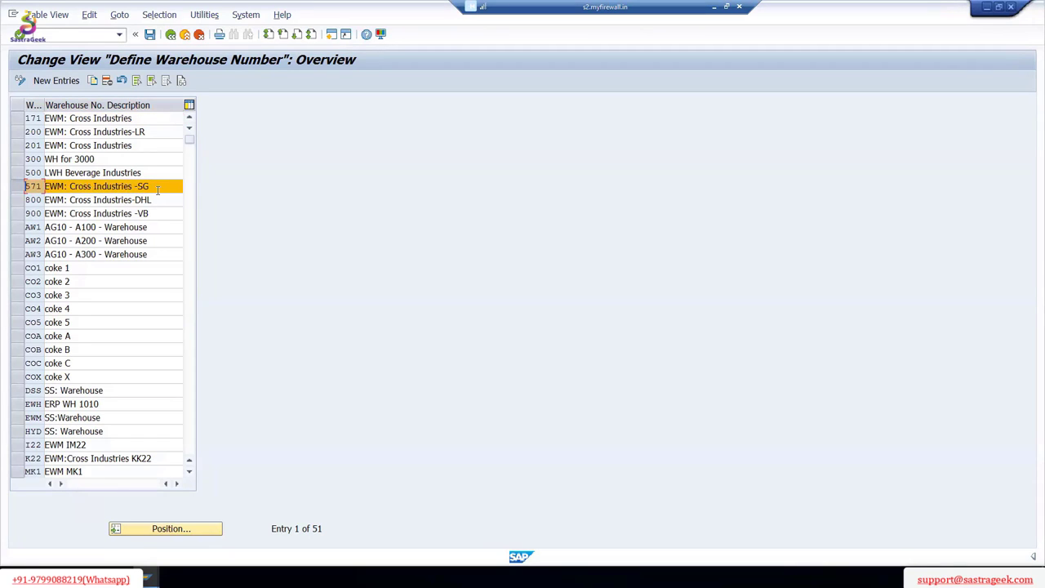
left_click(170, 34)
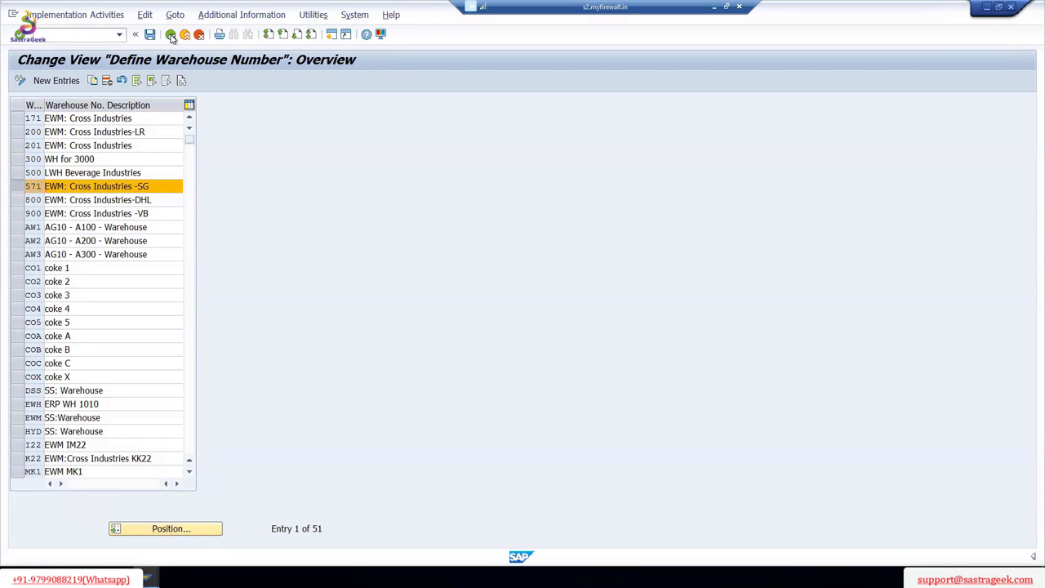
left_click(475, 105)
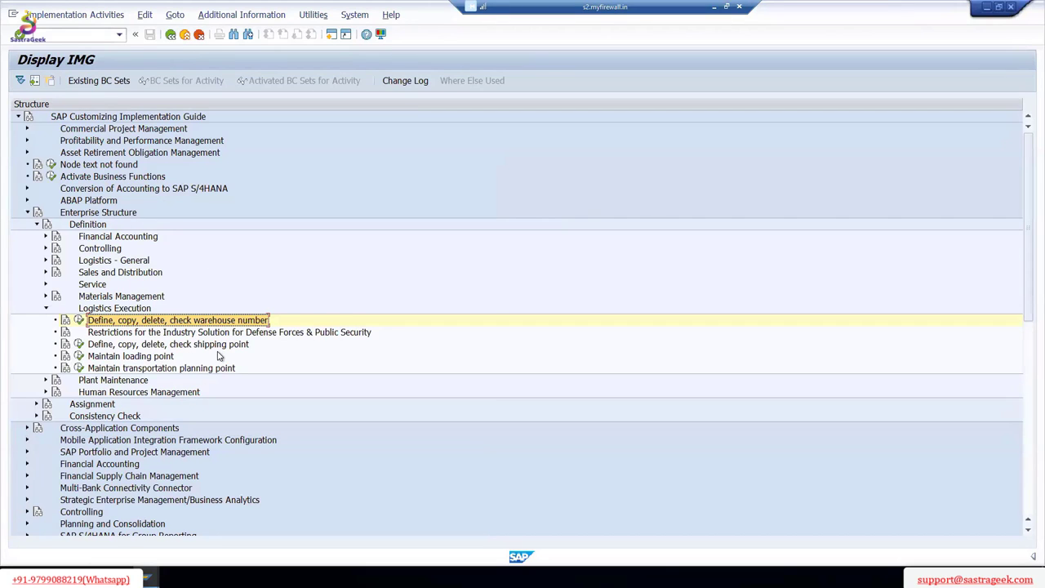
Step: Under Define Shipping Points, copy shipping point 1710 to a new shipping point 57SP
left_click(78, 345)
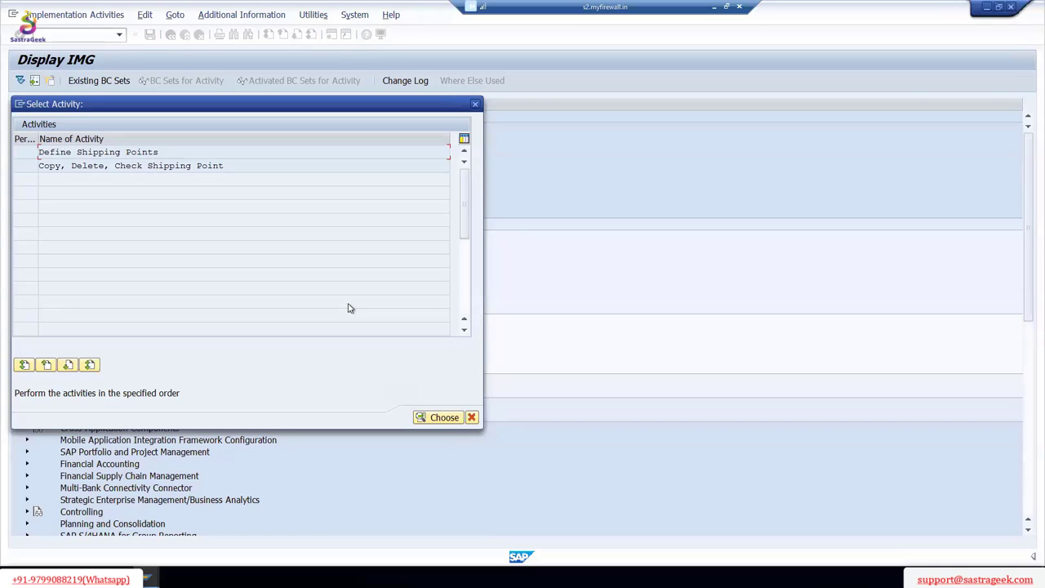
double_click(136, 155)
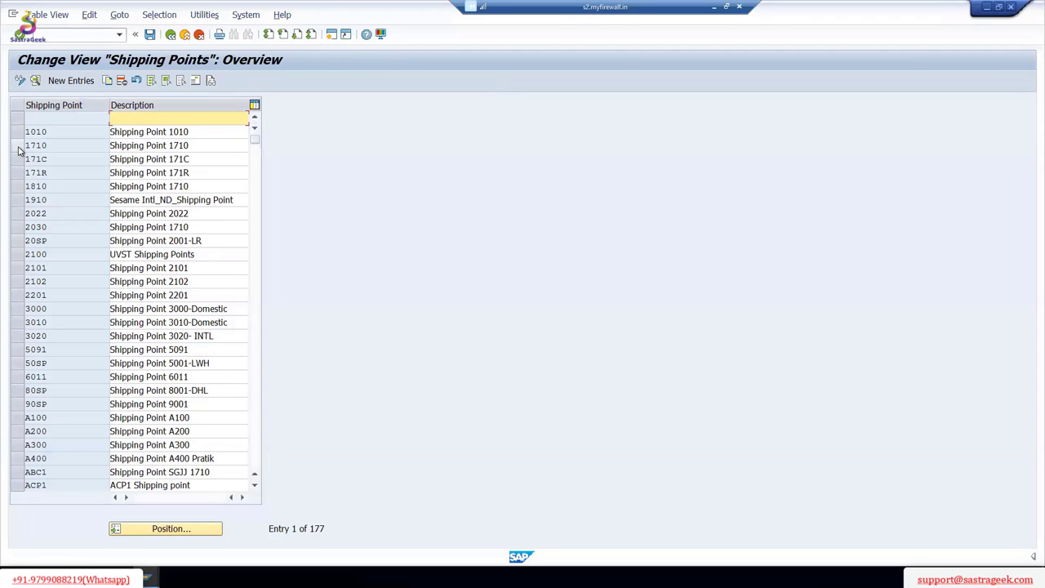
left_click(18, 148)
left_click(107, 80)
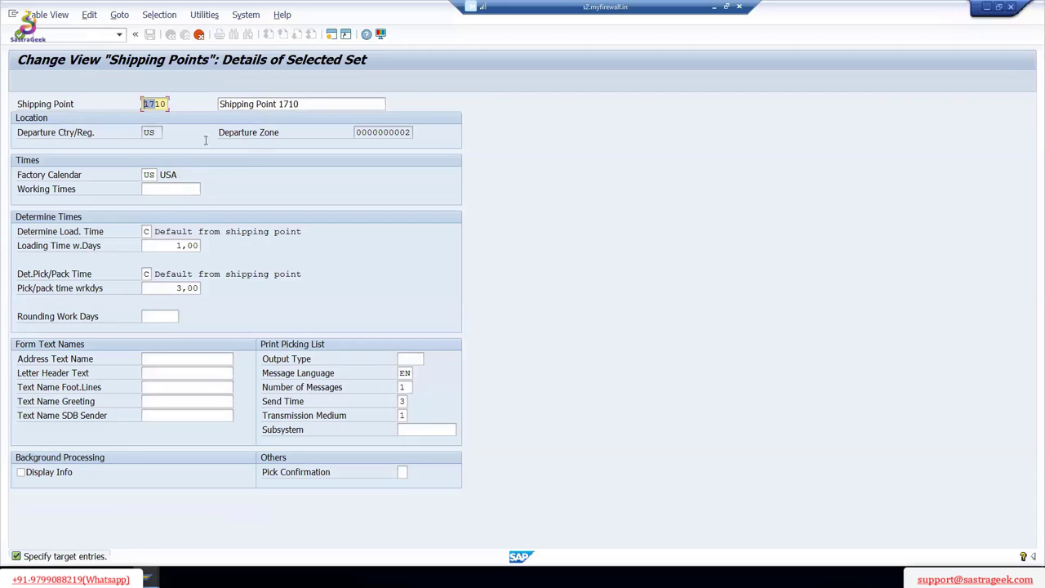
type("571")
key("BackSpace")
type("8P")
Step: Change the description of 57SP to "Shipping Point 5710" and accept the copied details
left_click(280, 104)
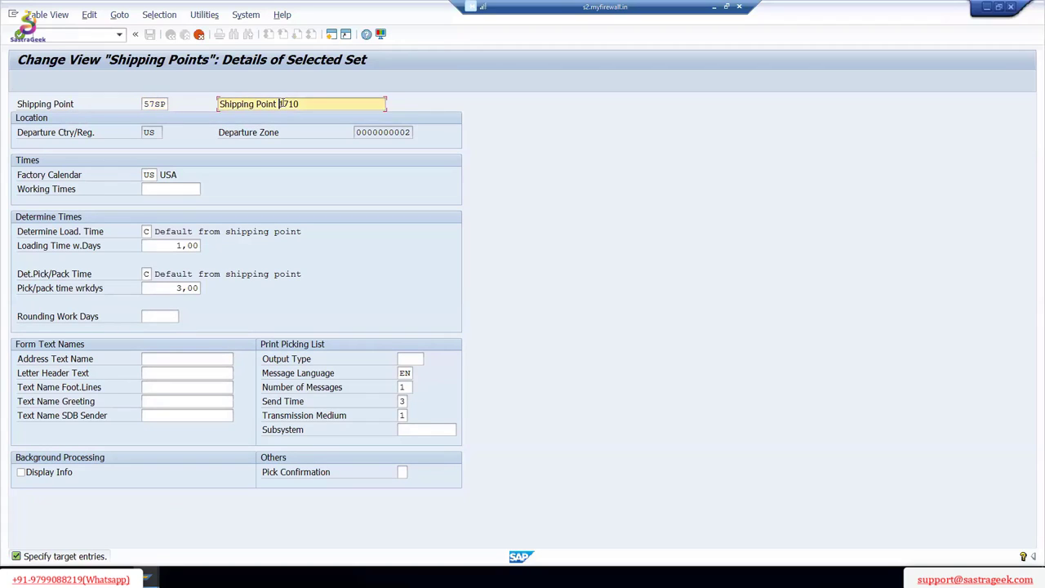
key("Delete")
type("5")
left_click(23, 40)
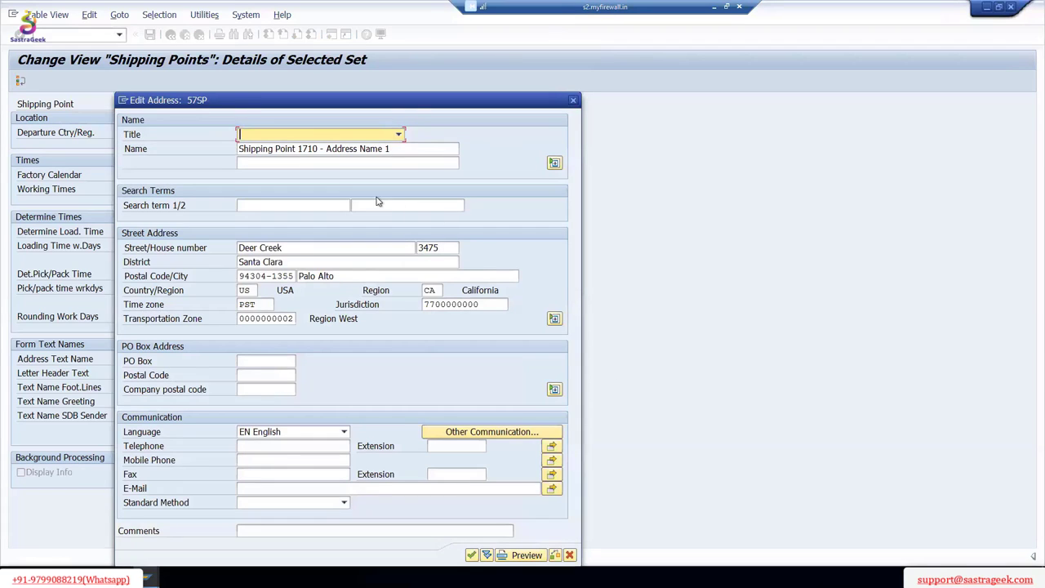
Step: Set the 57SP address name to "Shipping Point 5710 - SG CORP" and confirm the address
left_click(300, 149)
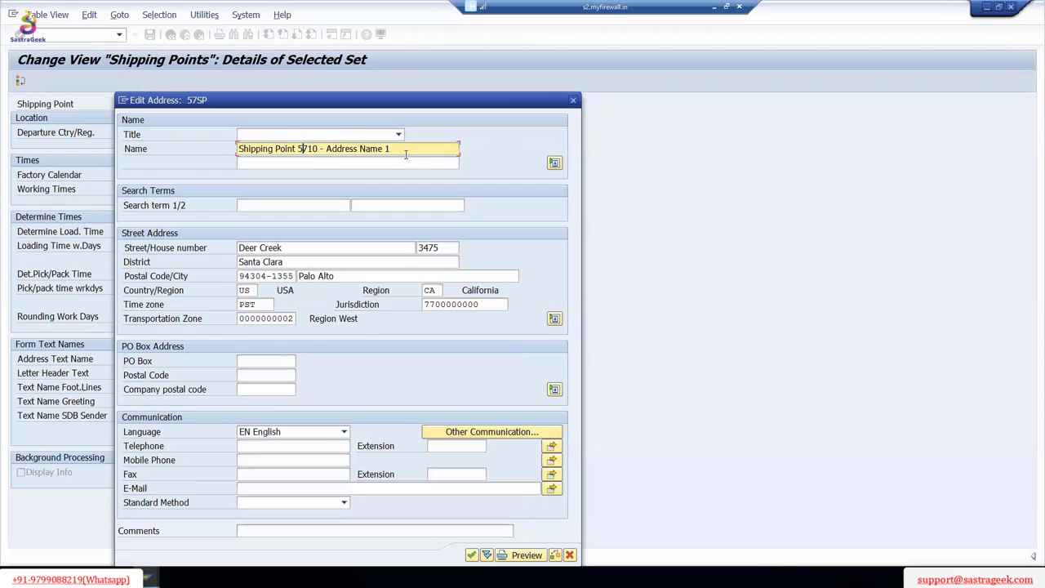
key("ctrl+shift+Left")
key("ctrl+shift+Left")
key("ctrl+shift+Left")
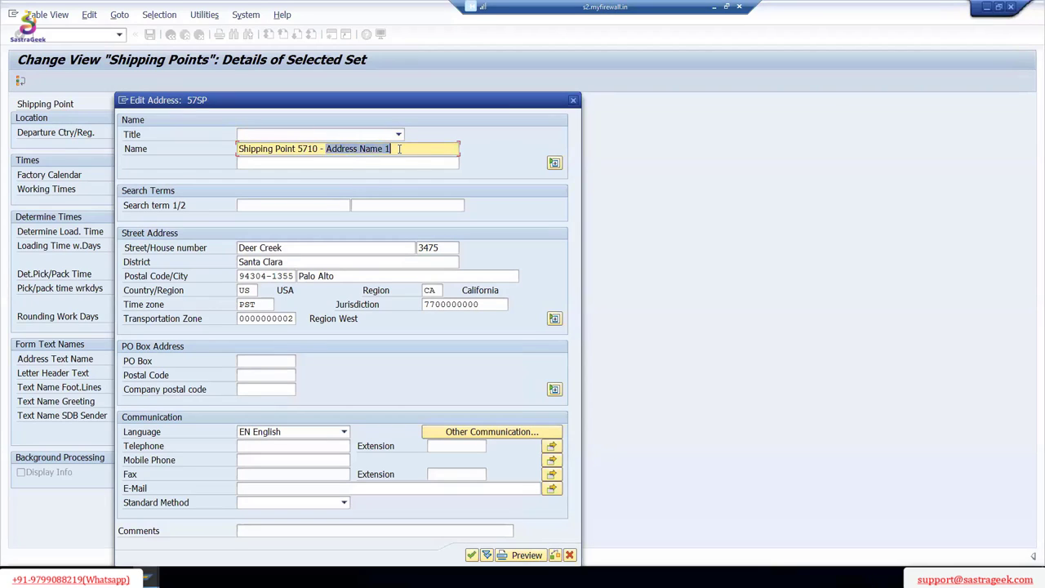
type("S")
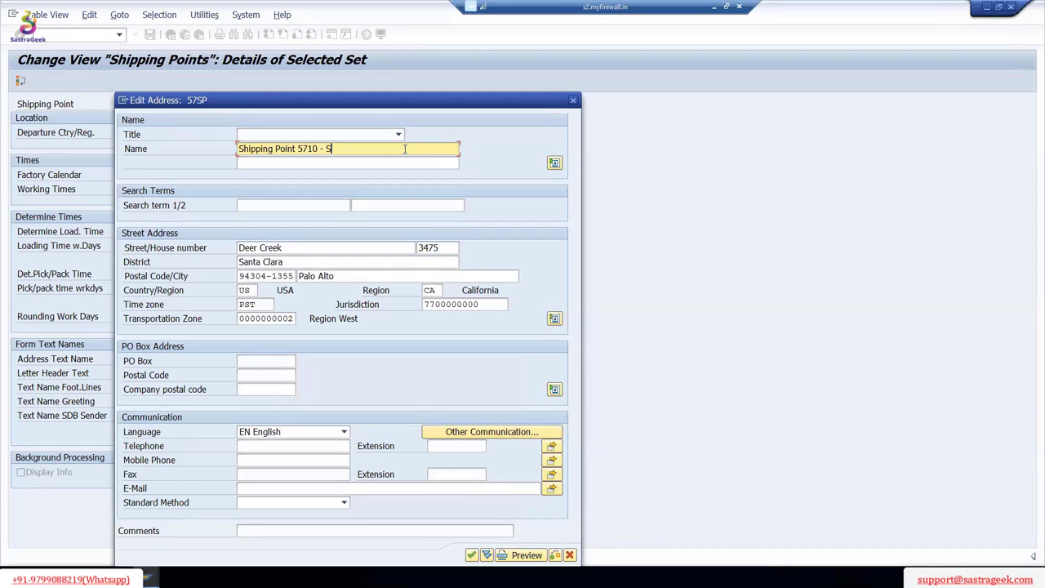
type("G CORP")
left_click(471, 556)
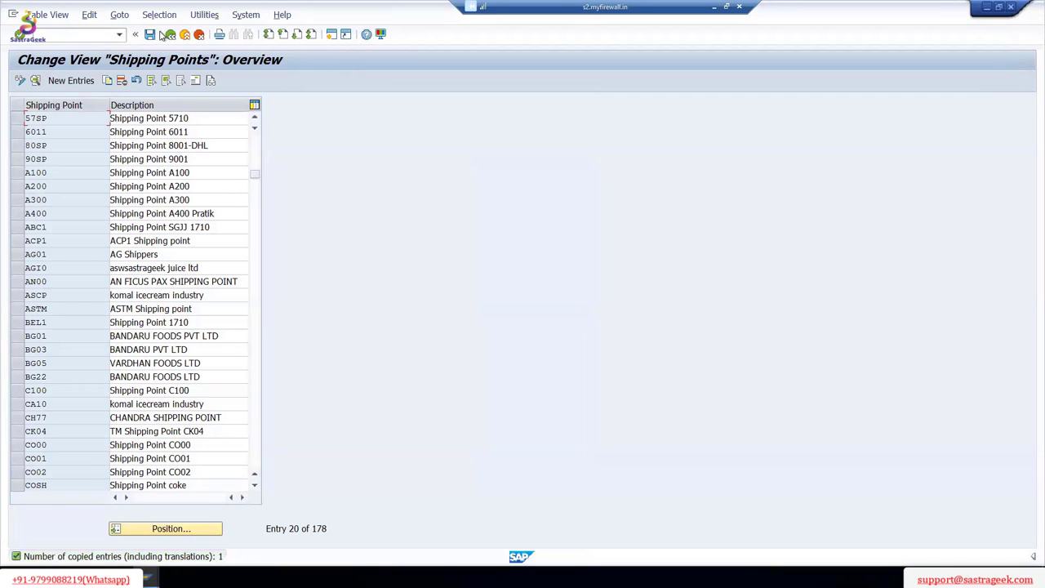
Step: Save shipping point 57SP to customizing request S4HK900781 and return to the IMG structure
left_click(149, 35)
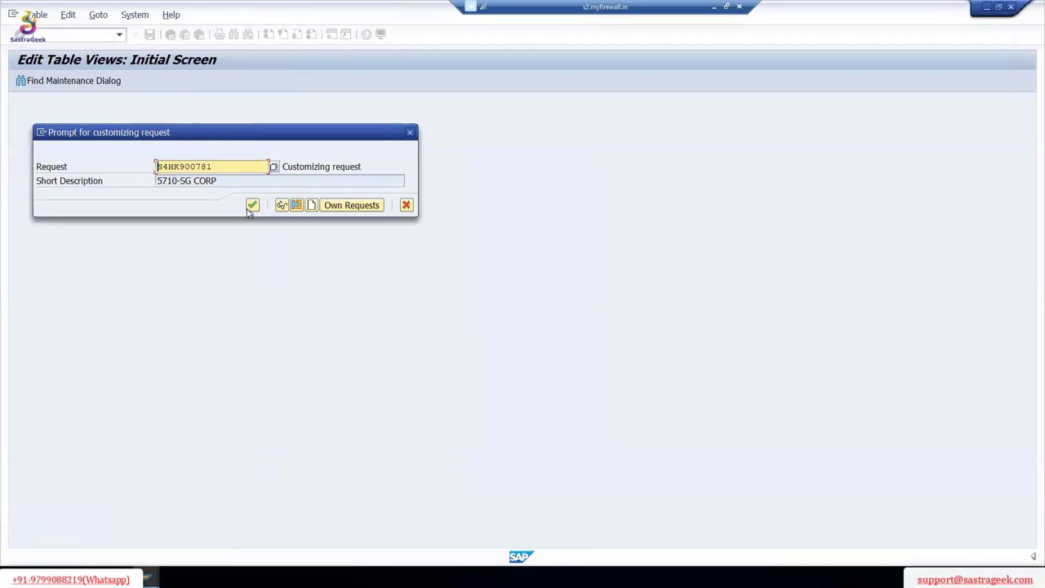
key("Return")
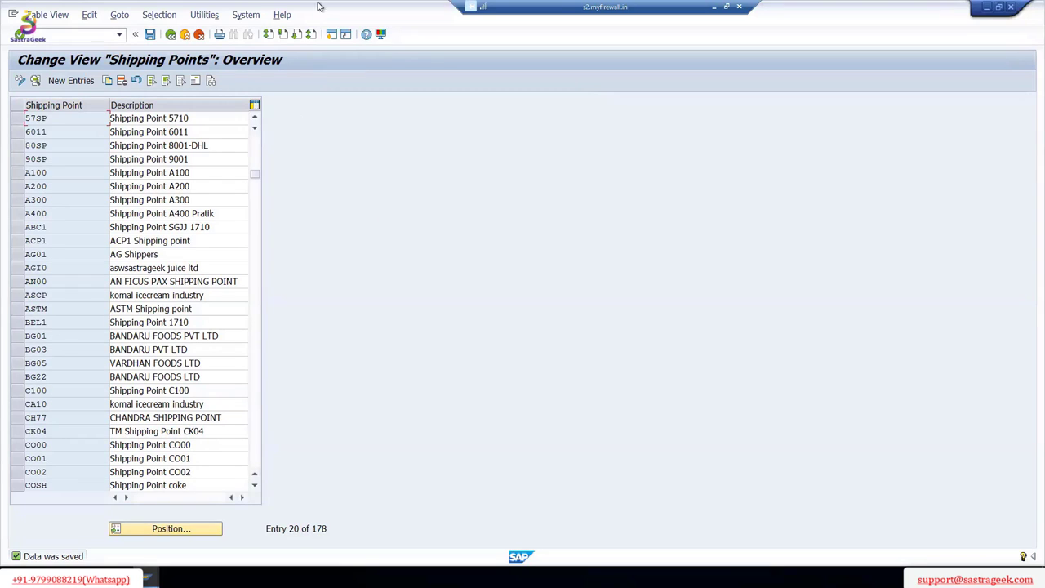
left_click(150, 34)
left_click(170, 35)
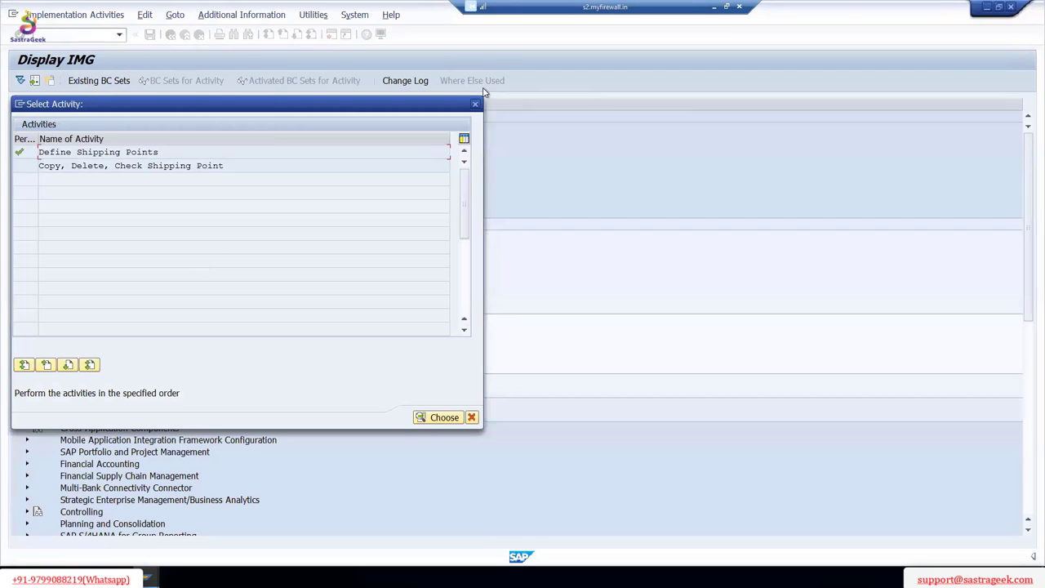
left_click(478, 106)
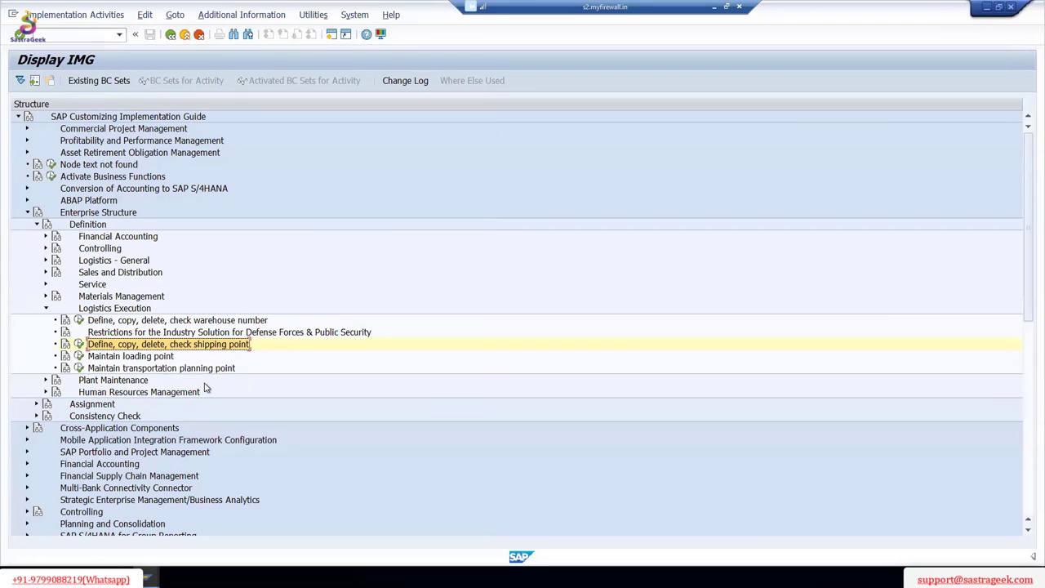
Step: Collapse Logistics Execution and Definition, and expand Financial Accounting under Enterprise Structure Assignment
left_click(198, 321)
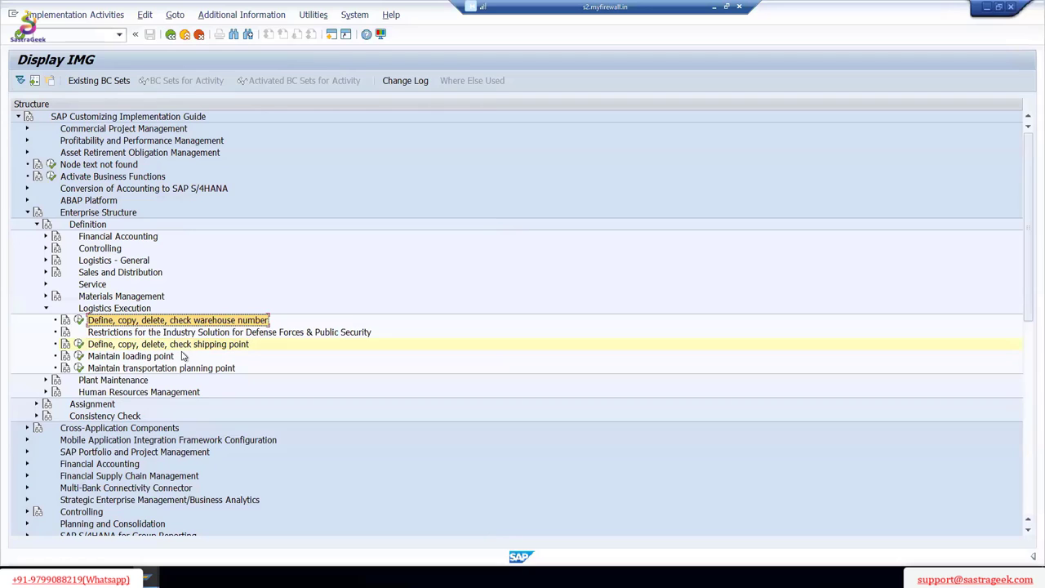
left_click(45, 309)
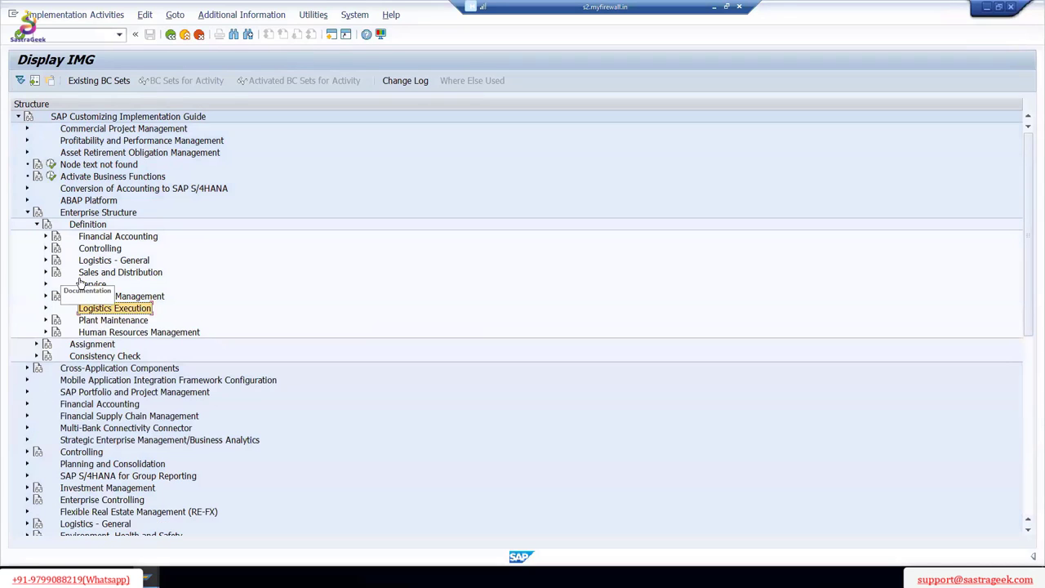
left_click(36, 225)
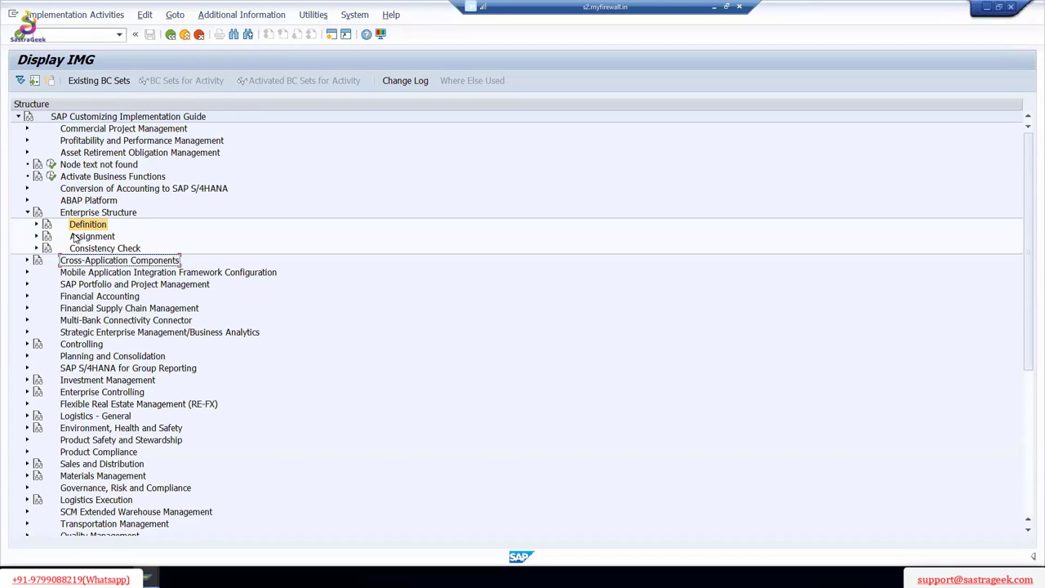
left_click(35, 236)
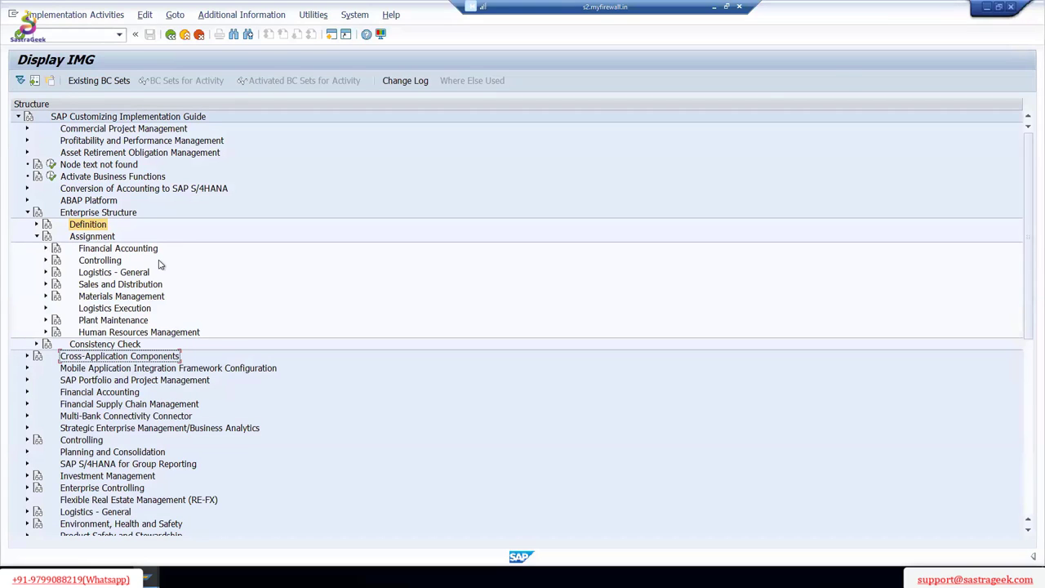
mouse_move(119, 242)
left_mouse_down()
mouse_move(133, 234)
mouse_move(178, 275)
mouse_move(173, 345)
left_mouse_up()
left_click(46, 248)
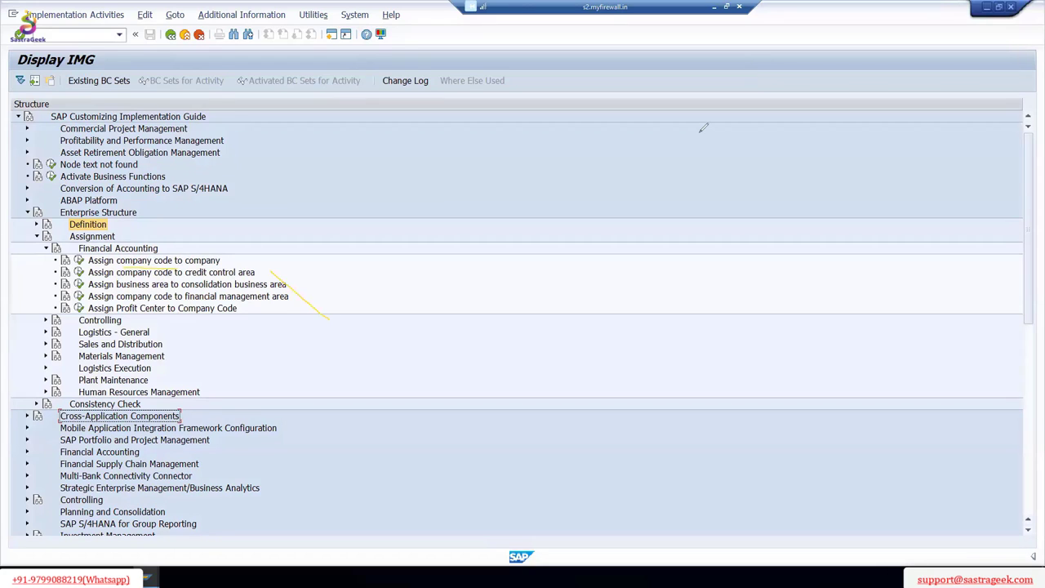
Step: In the Assign Company Code to Company activity, assign company 5710 to company code 5710
left_click(78, 260)
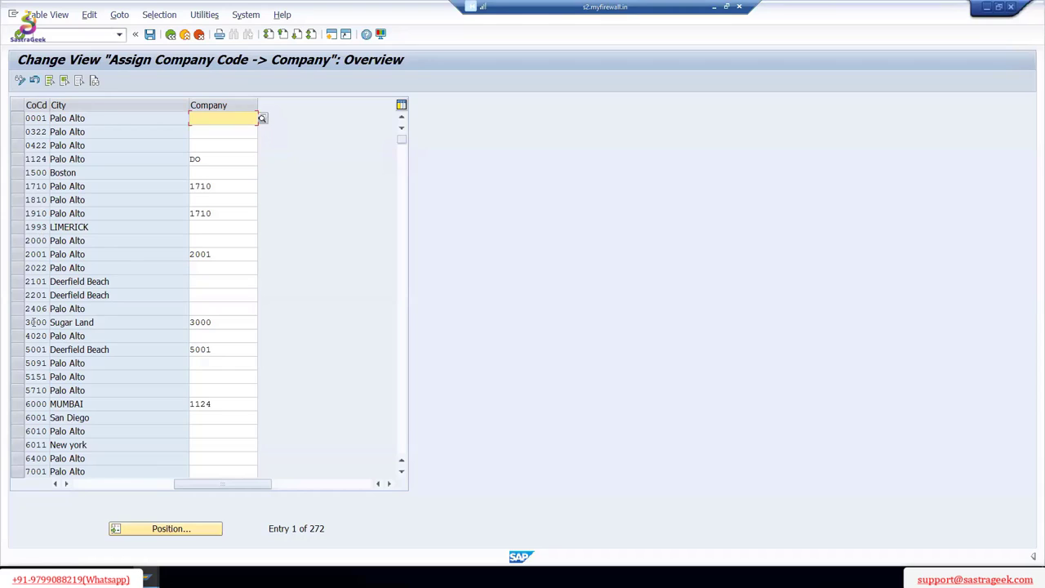
left_click(16, 391)
left_click(215, 390)
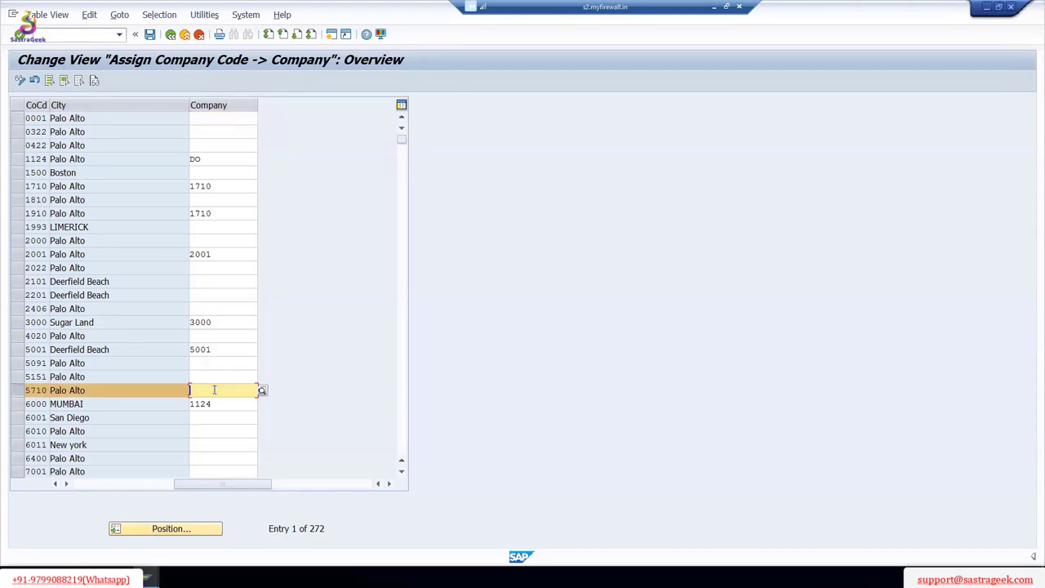
left_click(263, 392)
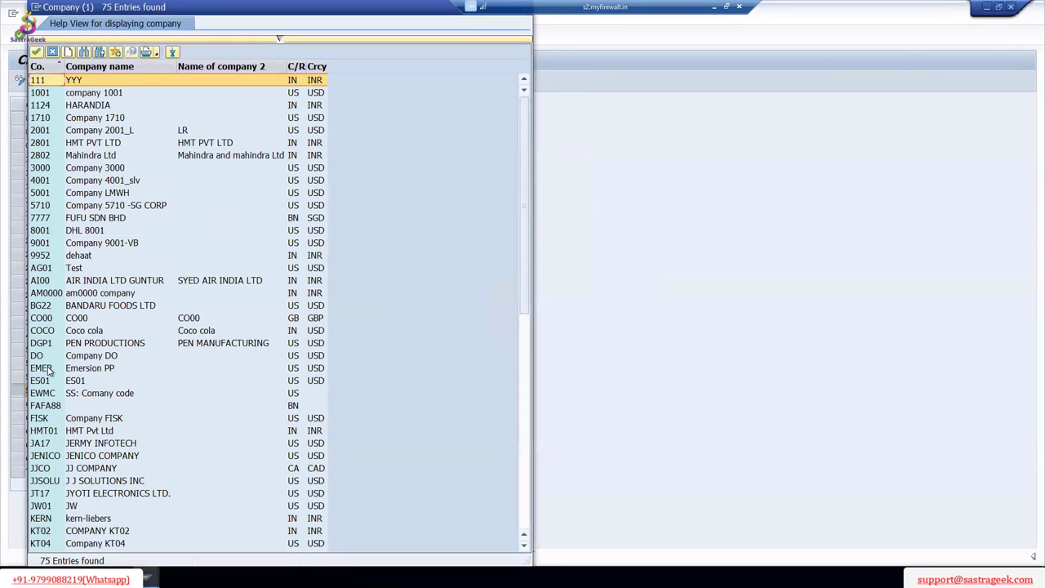
double_click(52, 209)
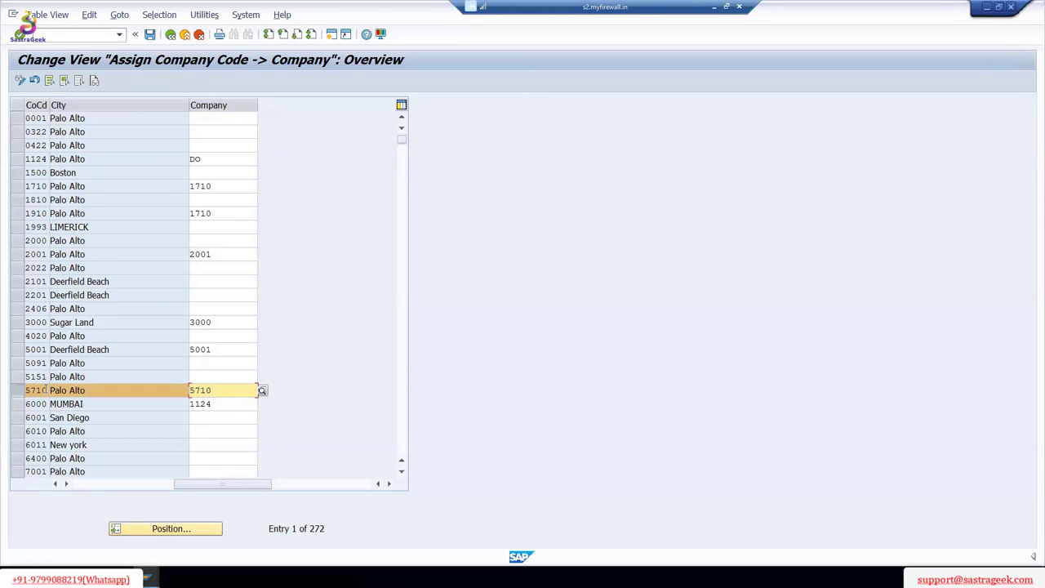
Step: Save the company assignment to customizing request S4HK900781 and return to the IMG structure
left_click(151, 33)
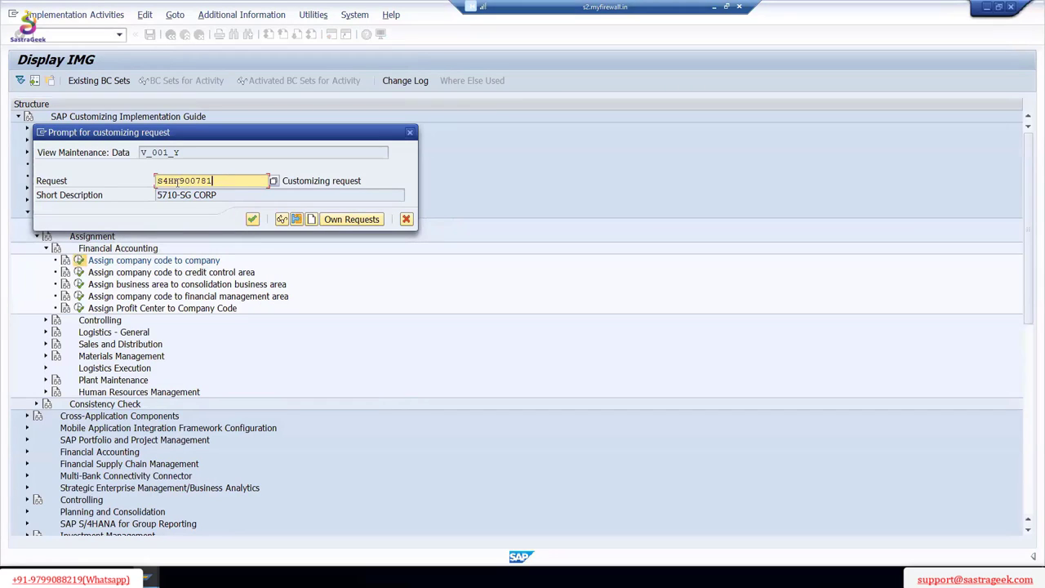
left_click_drag(213, 181, 147, 184)
left_click(214, 180)
left_click_drag(214, 180, 152, 184)
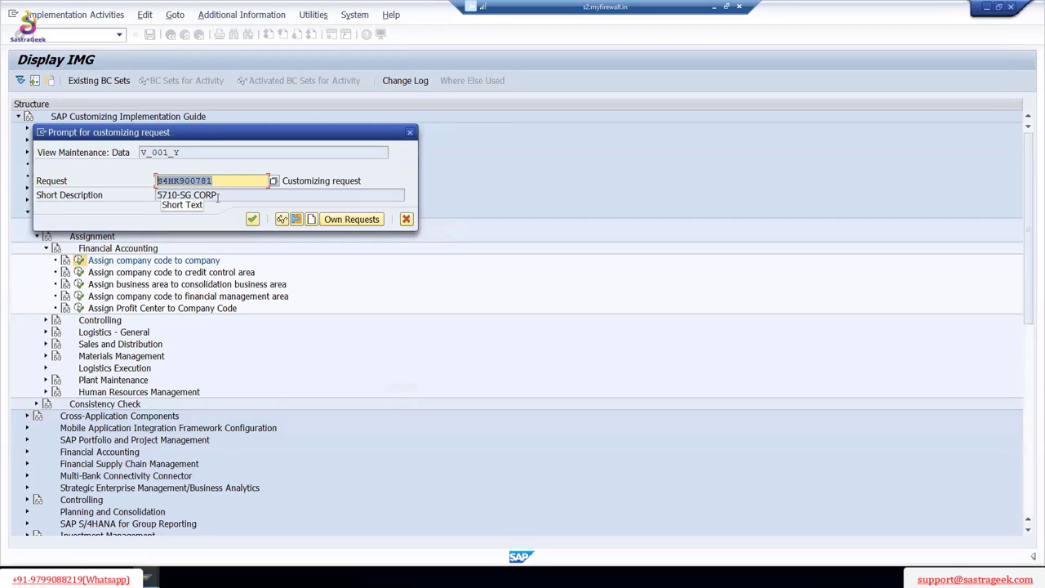
left_click_drag(217, 196, 156, 196)
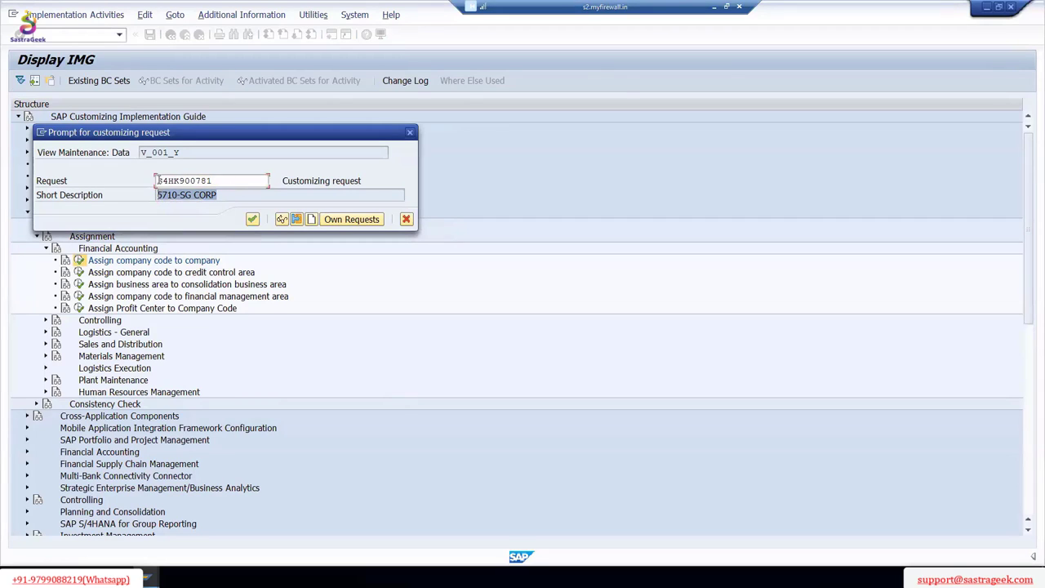
double_click(155, 181)
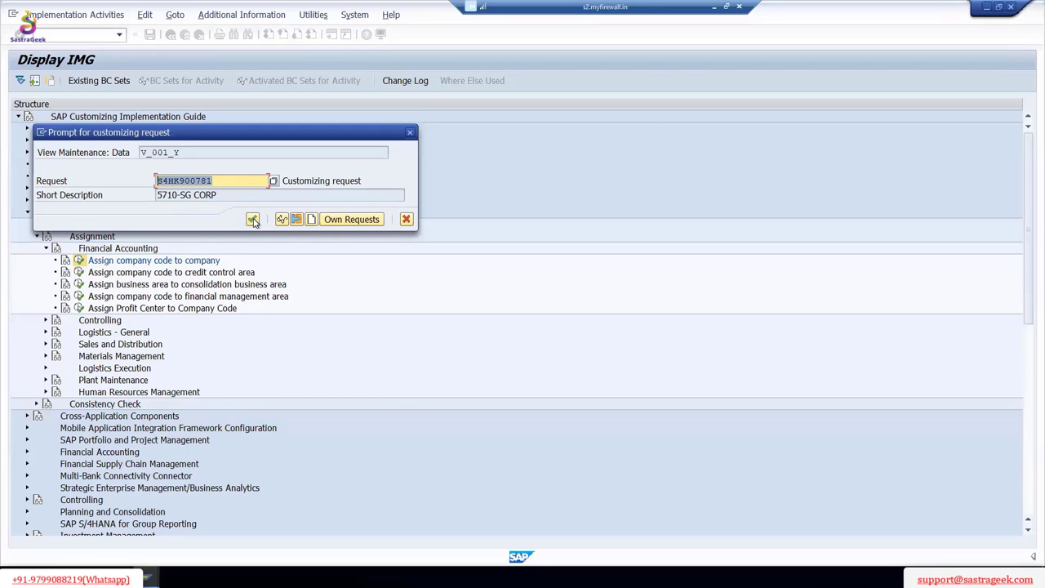
left_click(252, 219)
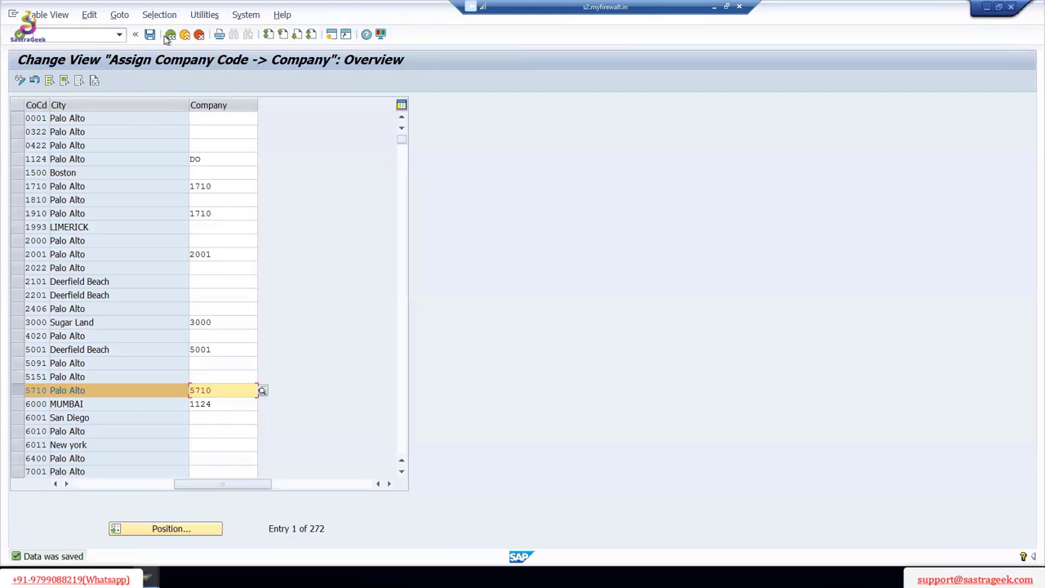
left_click(149, 34)
left_click(171, 34)
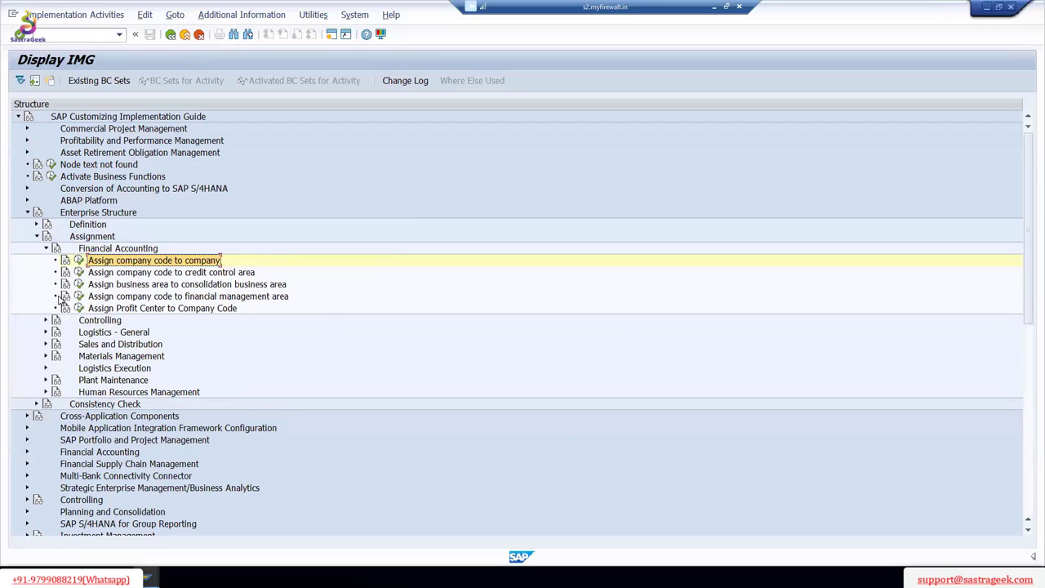
Step: Open the Assign company code to controlling area activity under Assignment > Controlling and display the company codes assigned to controlling area A000
left_click(46, 249)
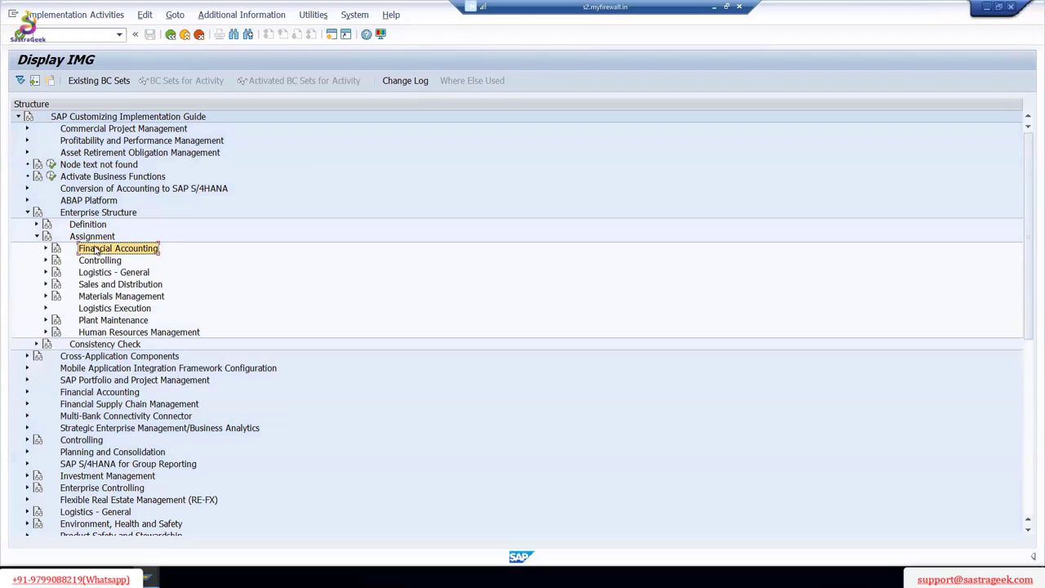
left_click(46, 260)
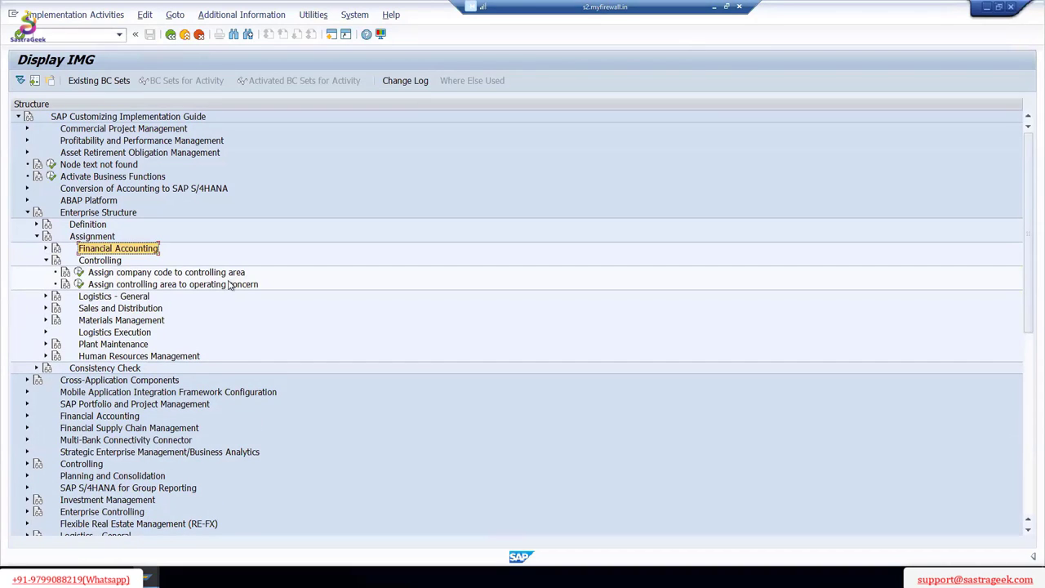
left_click(79, 272)
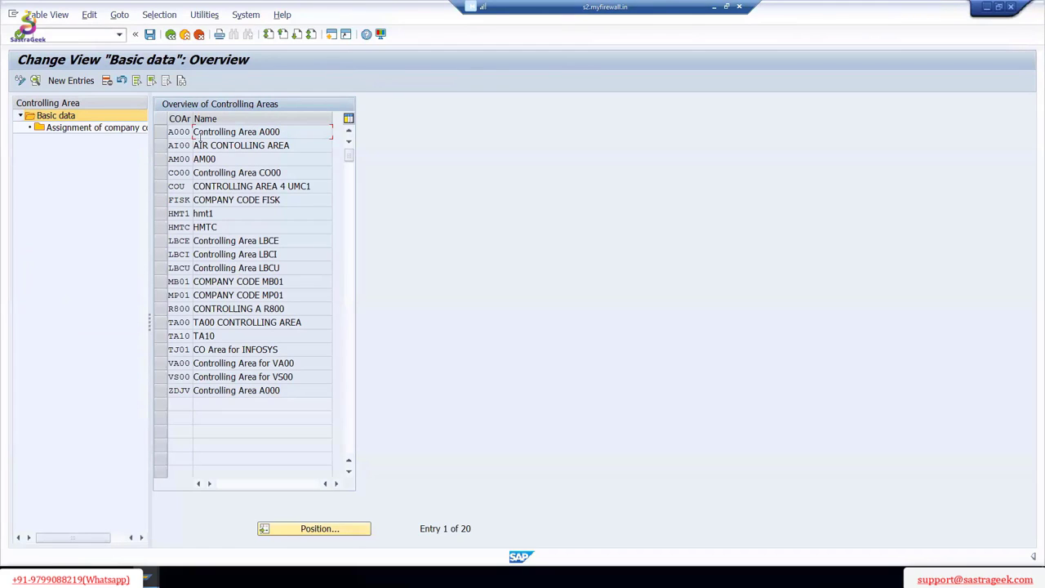
left_click_drag(288, 132, 259, 133)
left_click(161, 134)
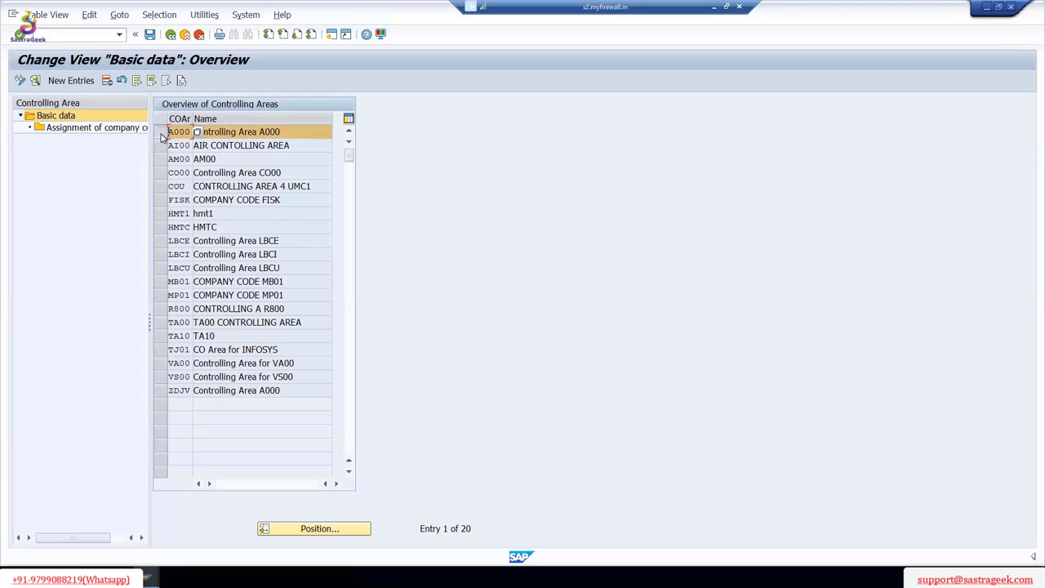
double_click(128, 136)
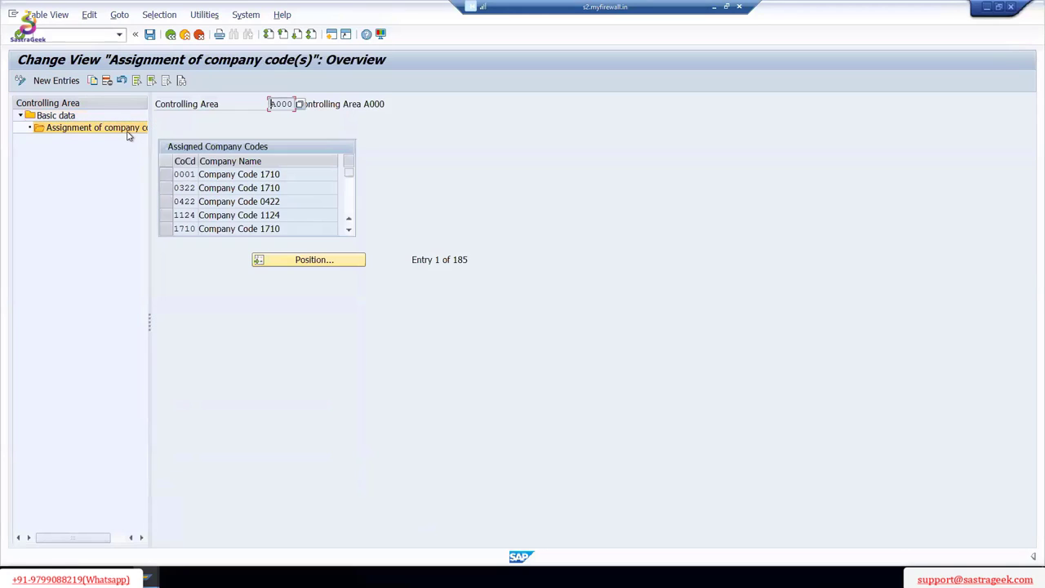
Step: Look for company code 5710 among the company codes assigned to controlling area A000, and return to the IMG structure
left_click(349, 231)
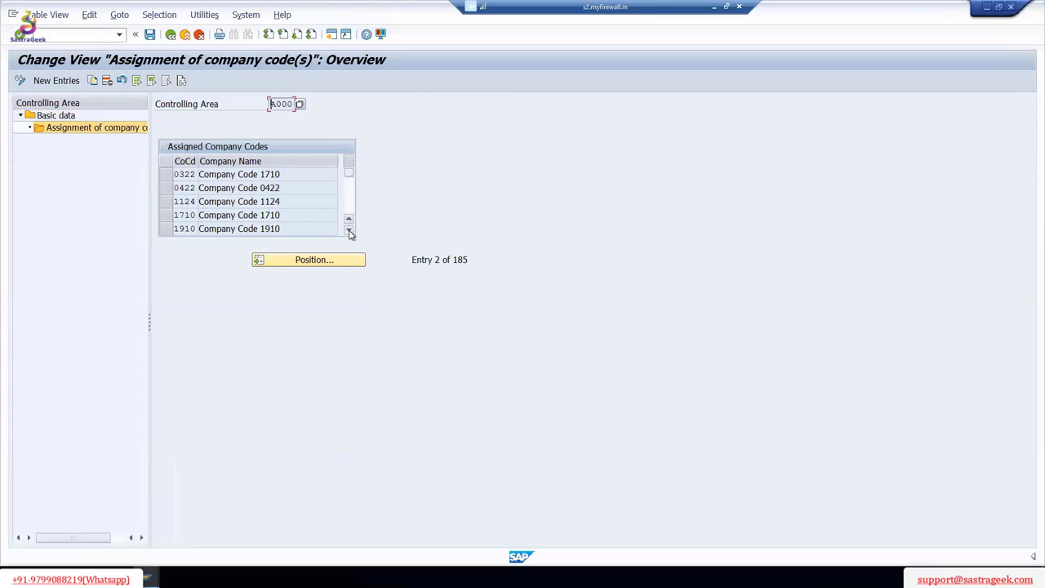
left_click(349, 232)
left_click(349, 232)
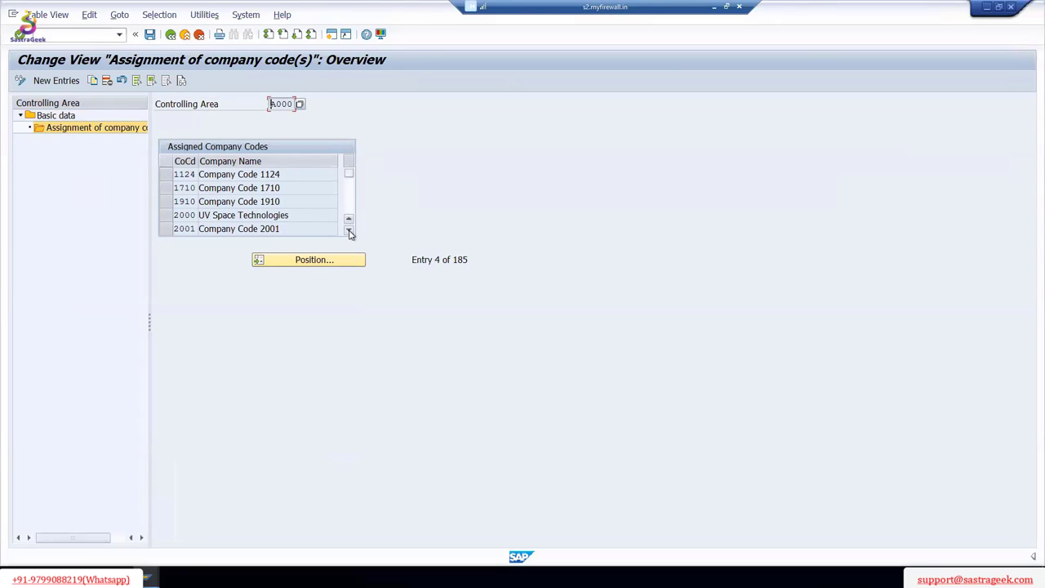
left_click(349, 232)
left_click(349, 232)
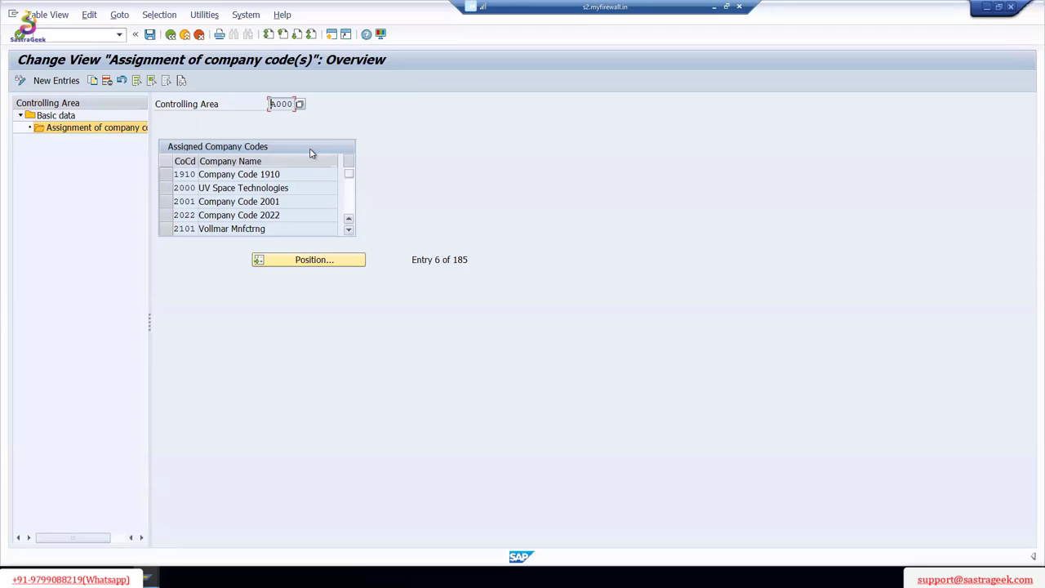
left_click(349, 232)
left_click(348, 232)
left_click(348, 232)
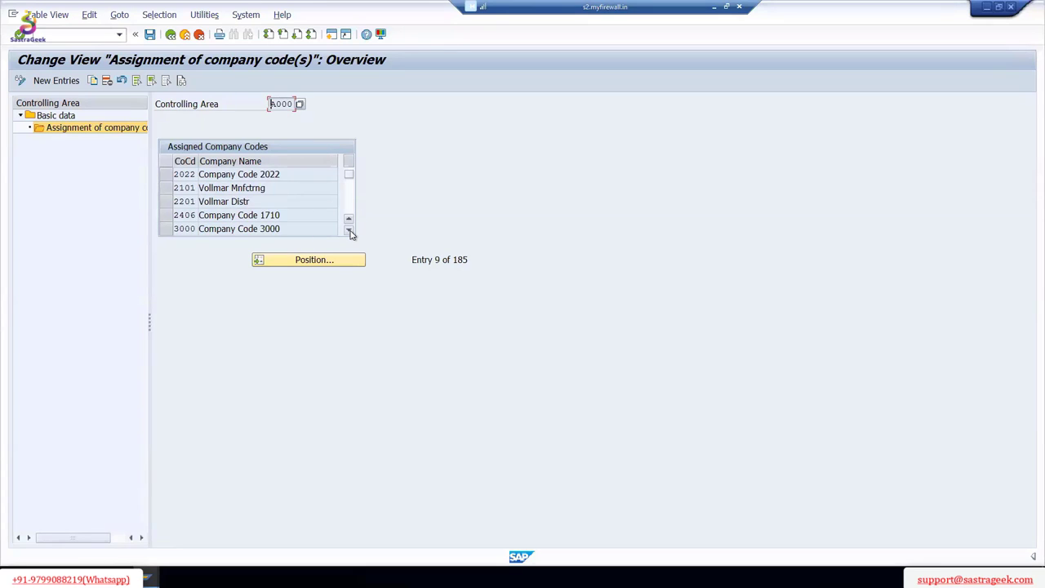
left_click(348, 232)
left_click(348, 232)
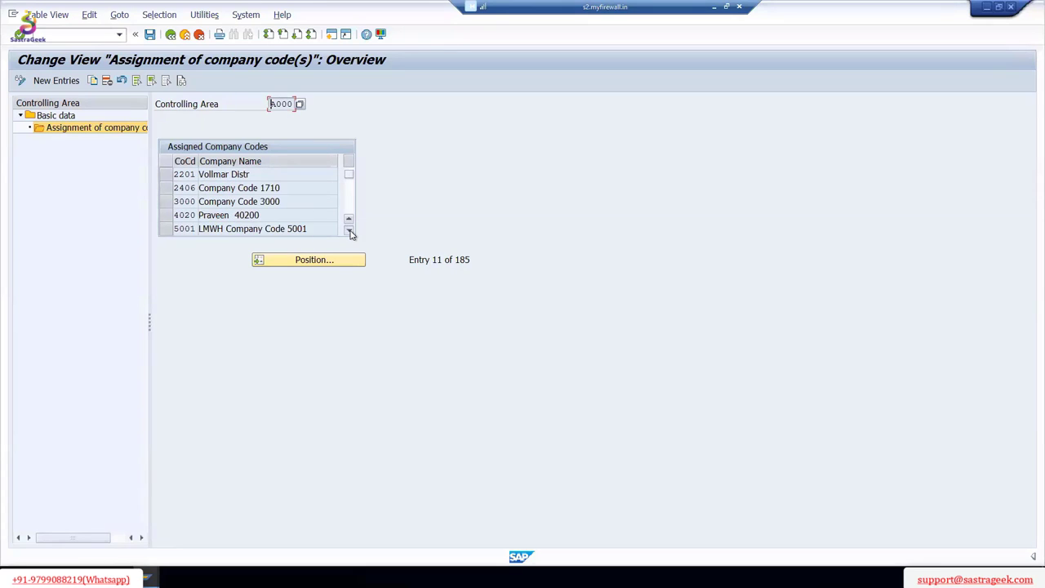
left_click(349, 232)
left_click(348, 232)
left_click(349, 232)
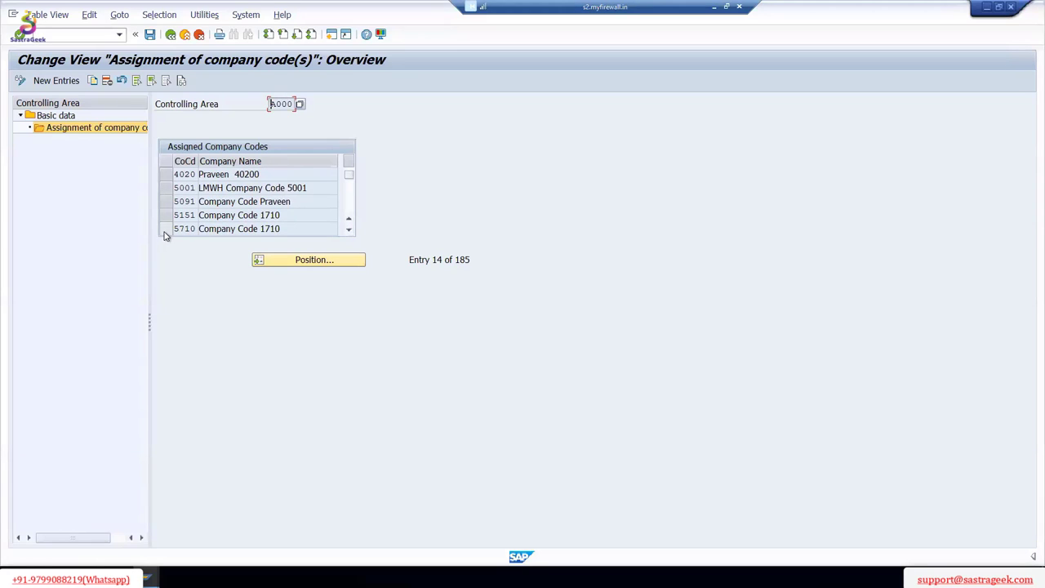
left_click(165, 231)
left_click(187, 231)
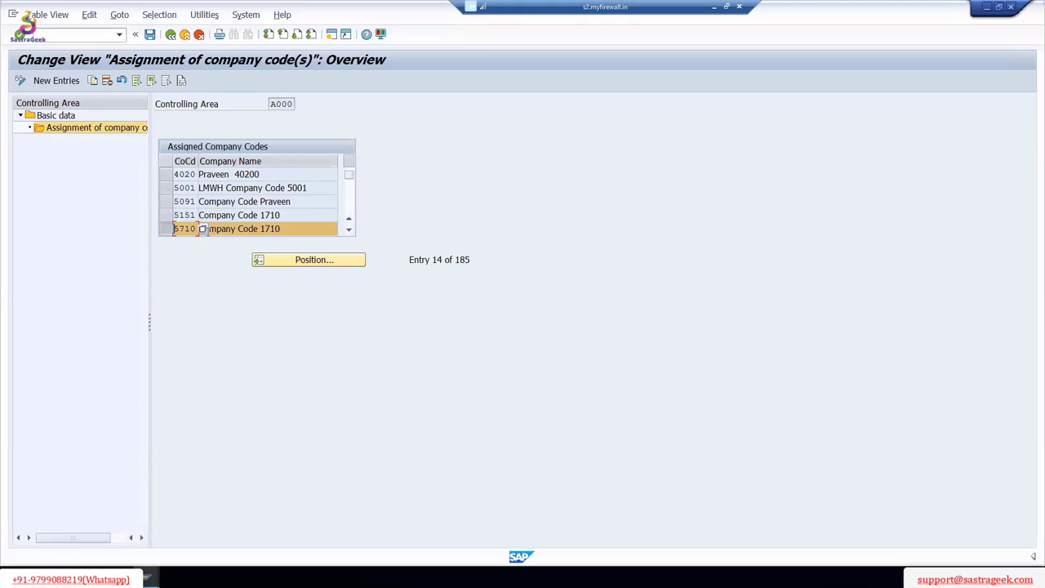
double_click(283, 227)
left_click(170, 35)
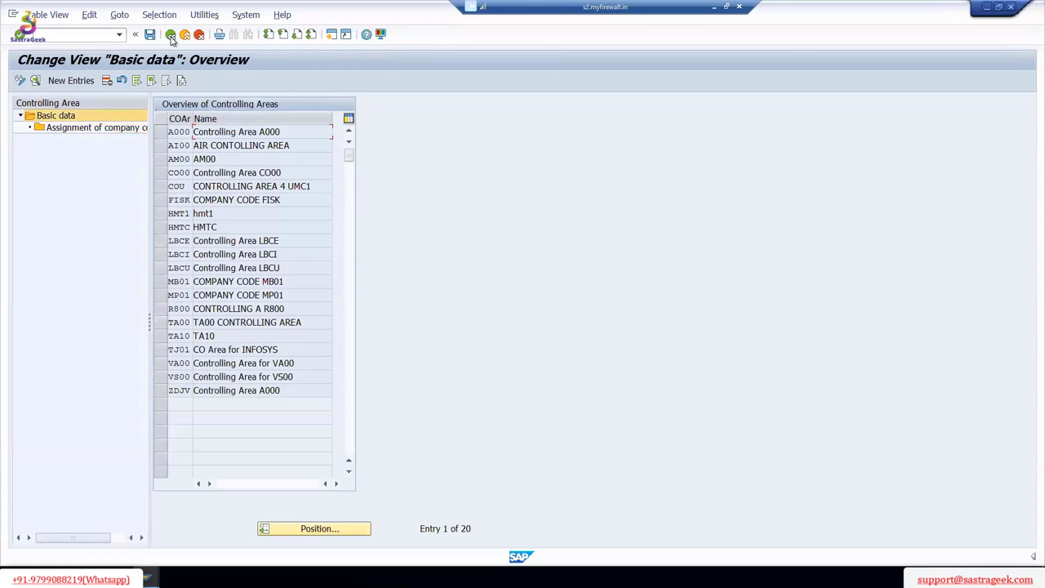
left_click(171, 35)
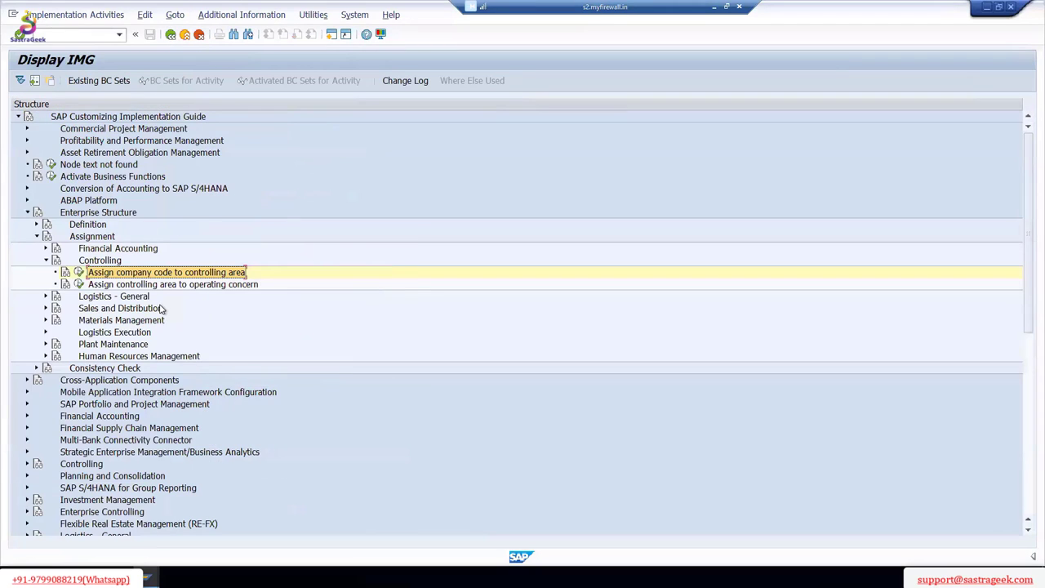
Step: Collapse Controlling, expand Logistics - General under Assignment, and open the Assign plant to company code activity
left_click(46, 260)
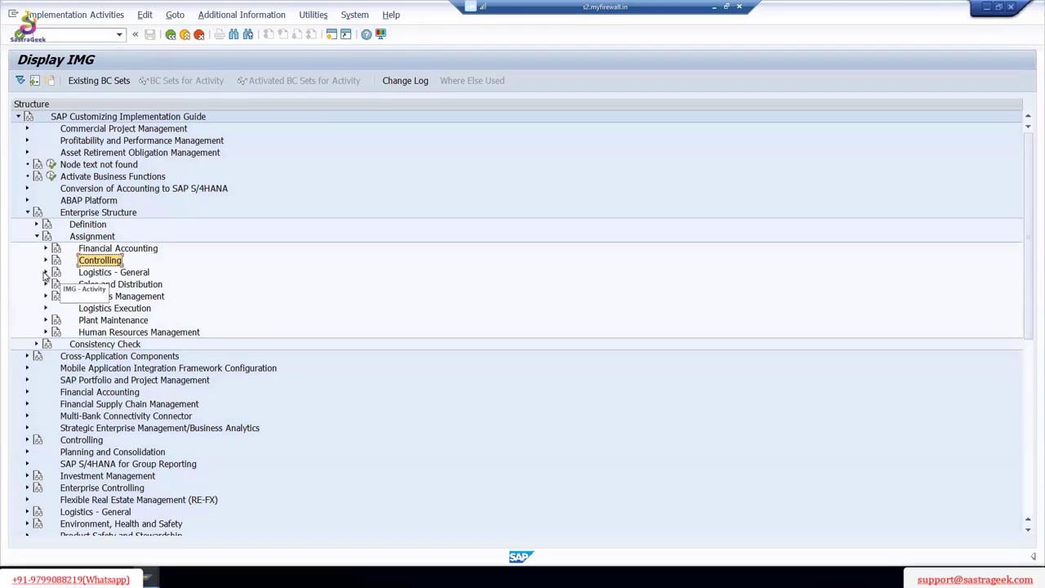
left_click(46, 273)
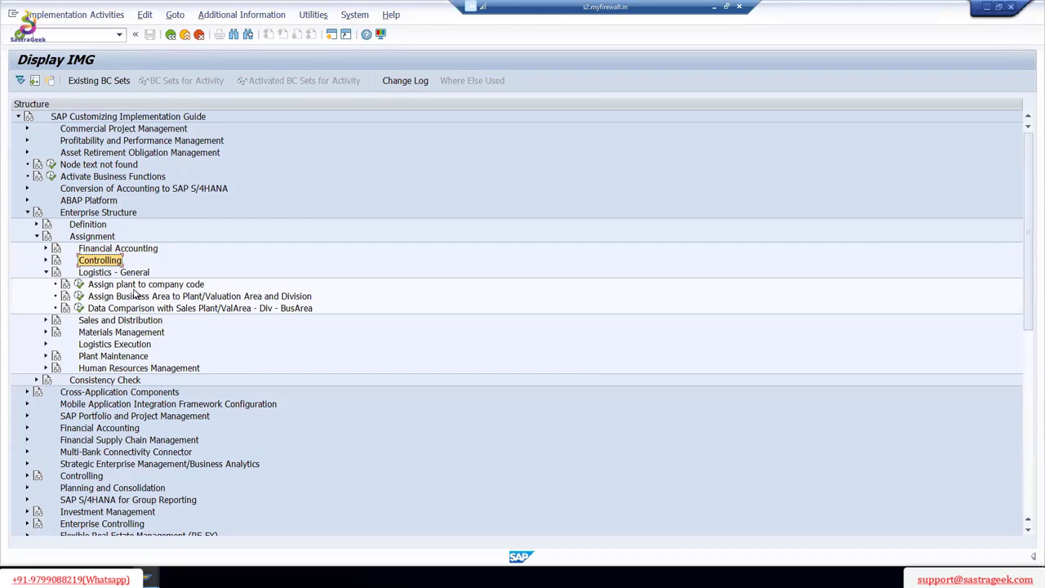
left_click(78, 284)
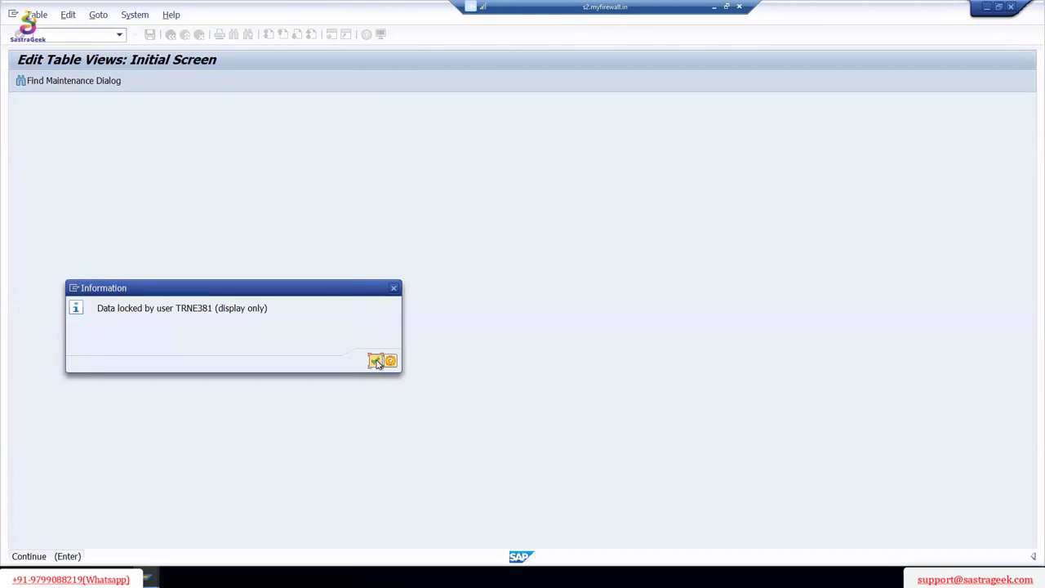
Step: Copy the locking user's ID from the information message and continue to the plant assignment overview
left_click(178, 308)
left_click_drag(176, 308, 211, 309)
left_click(233, 324)
left_click_drag(175, 308, 213, 308)
key("ctrl+c")
key("Return")
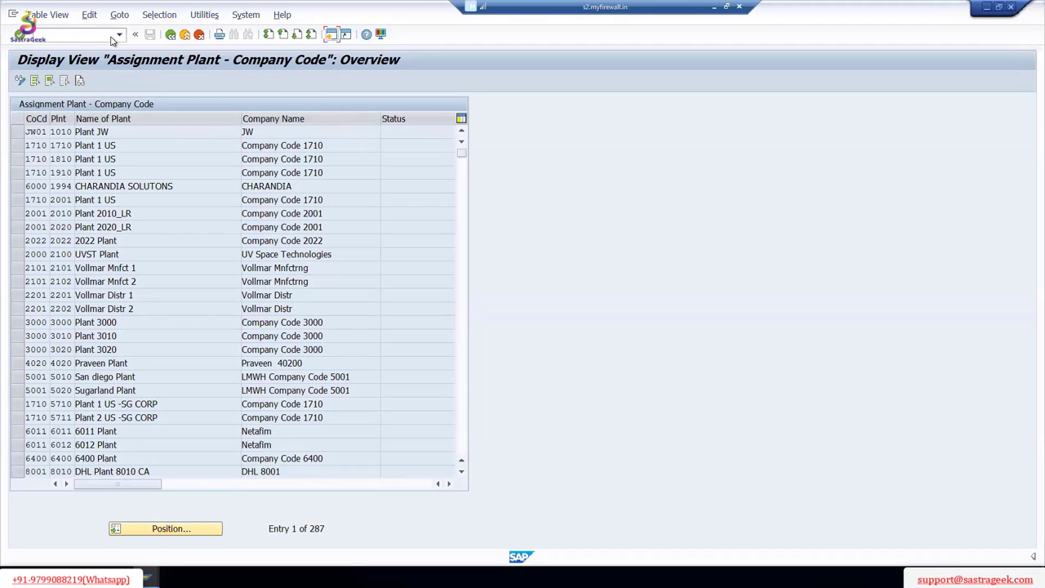
Step: Open Enqueue Administration and search for the lock entries held by the user named in the lock message
key("shift+F3")
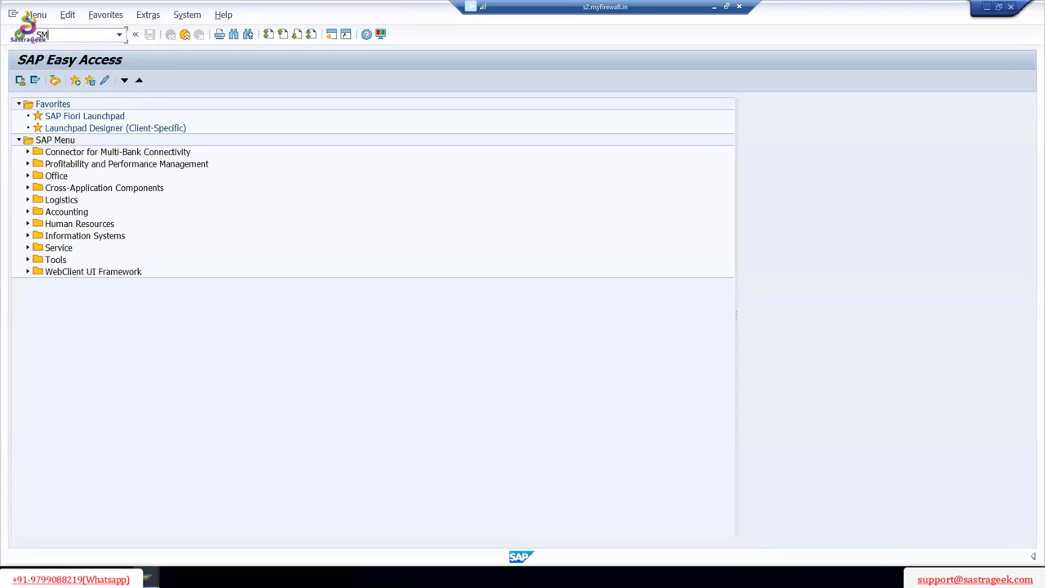
key("Return")
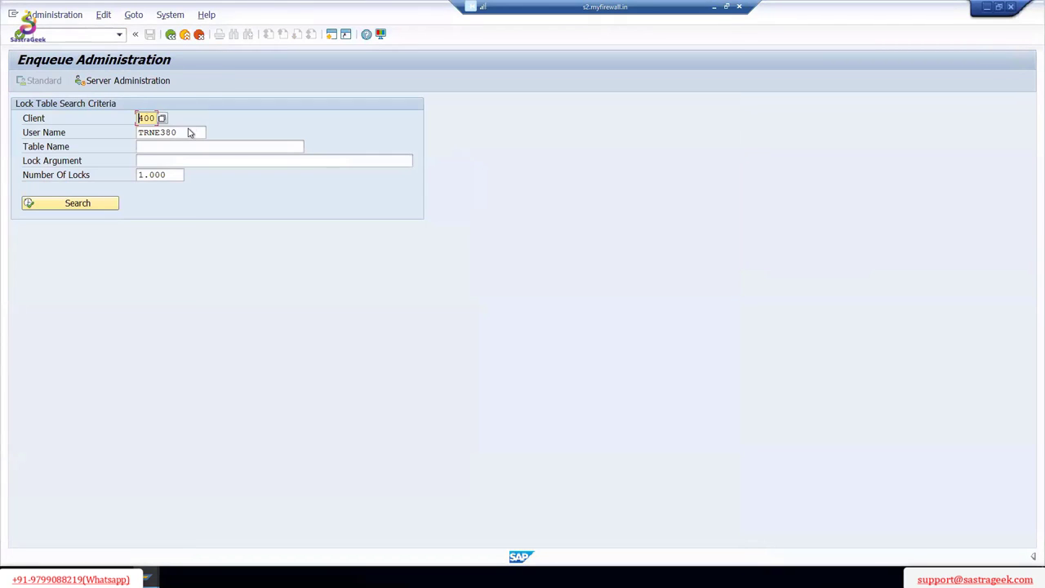
key("Tab")
key("End")
key("BackSpace")
type("1")
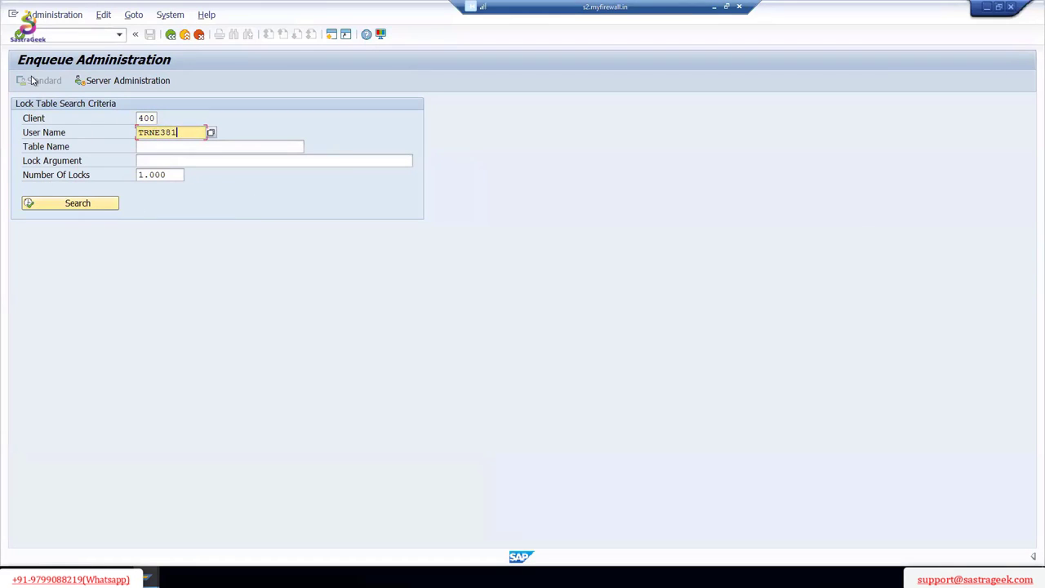
left_click(23, 38)
key("Return")
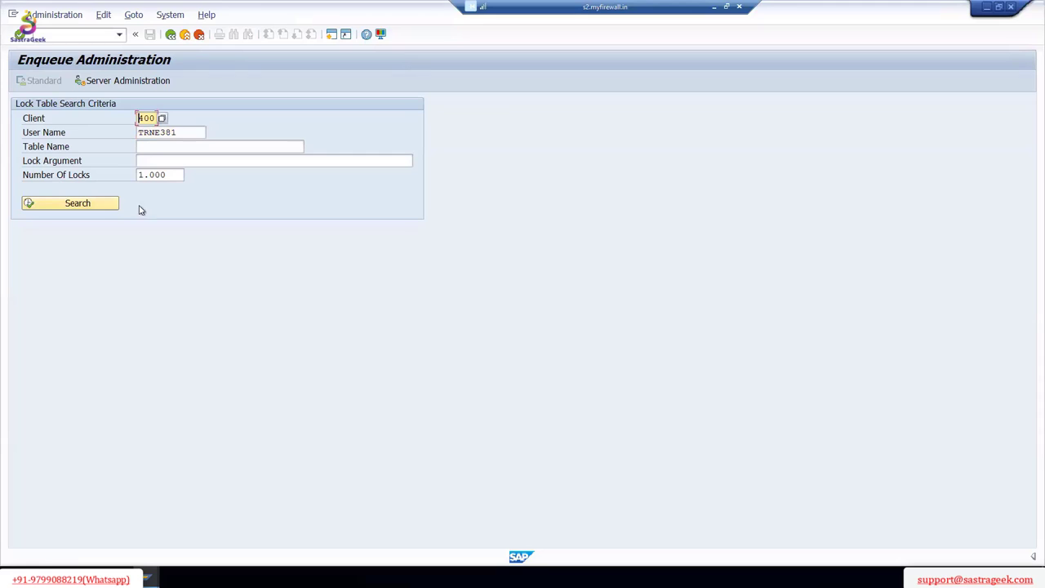
left_click(94, 205)
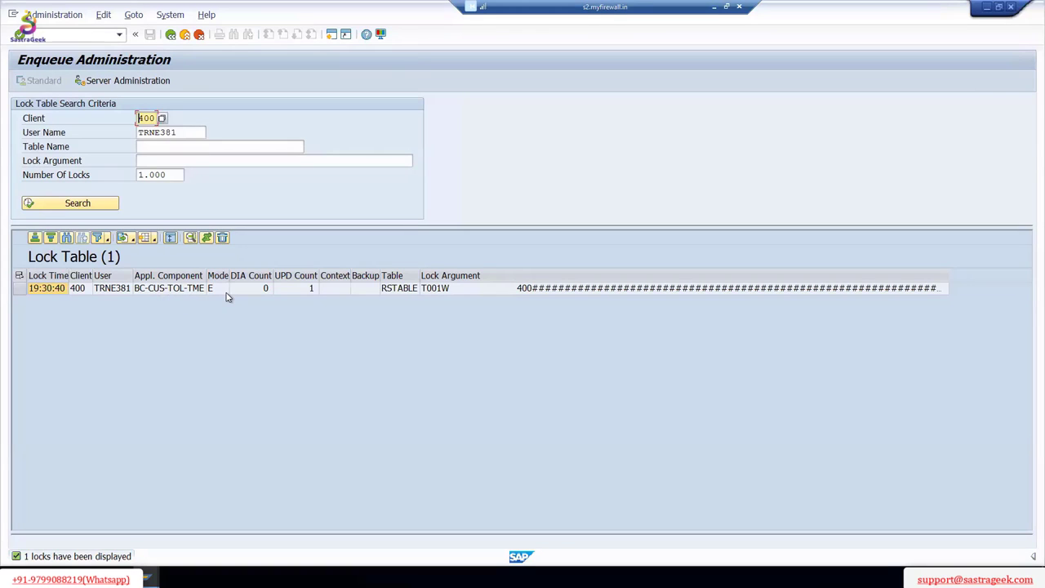
Step: Delete the locking user's T001W entry from the lock table
left_click(20, 288)
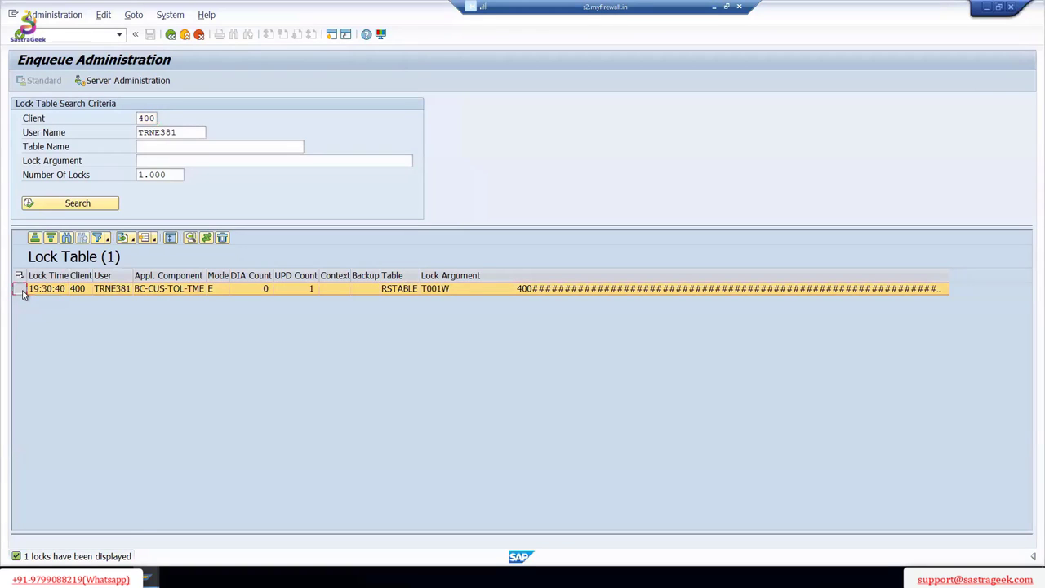
left_click(224, 238)
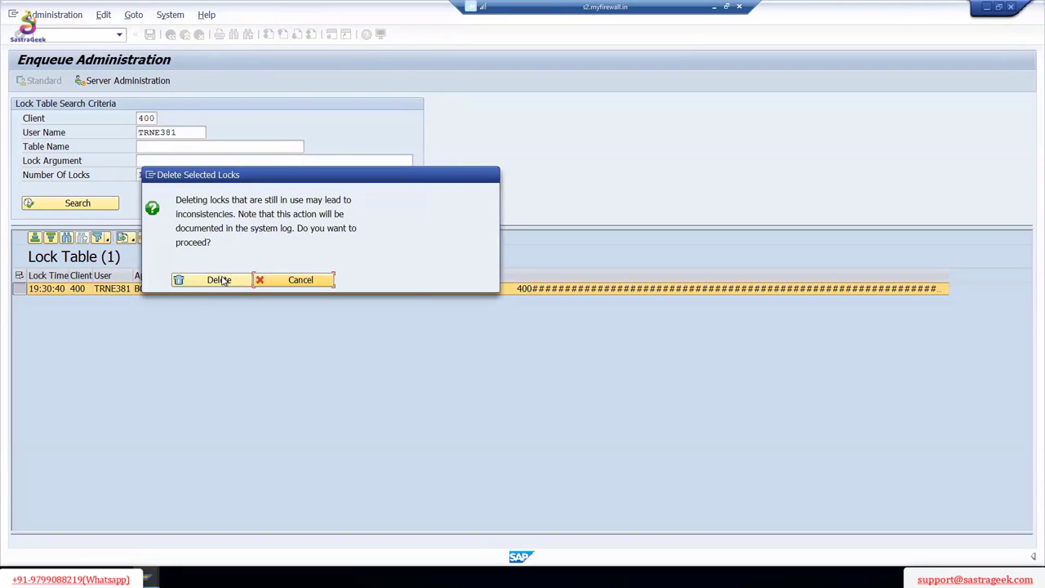
left_click(222, 280)
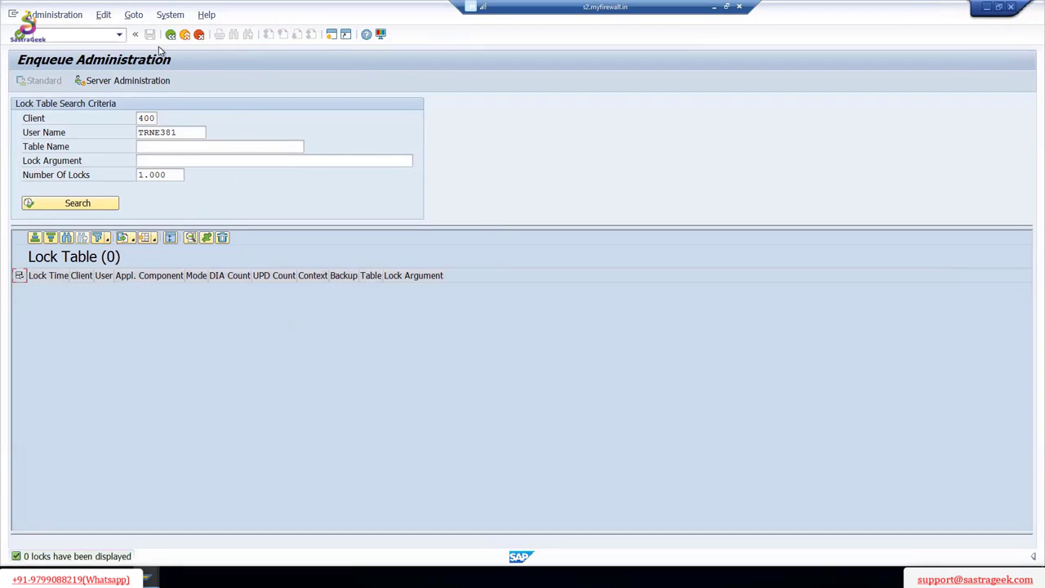
Step: Leave the lock administration and reopen the plant to company code assignment view in change mode
left_click(169, 36)
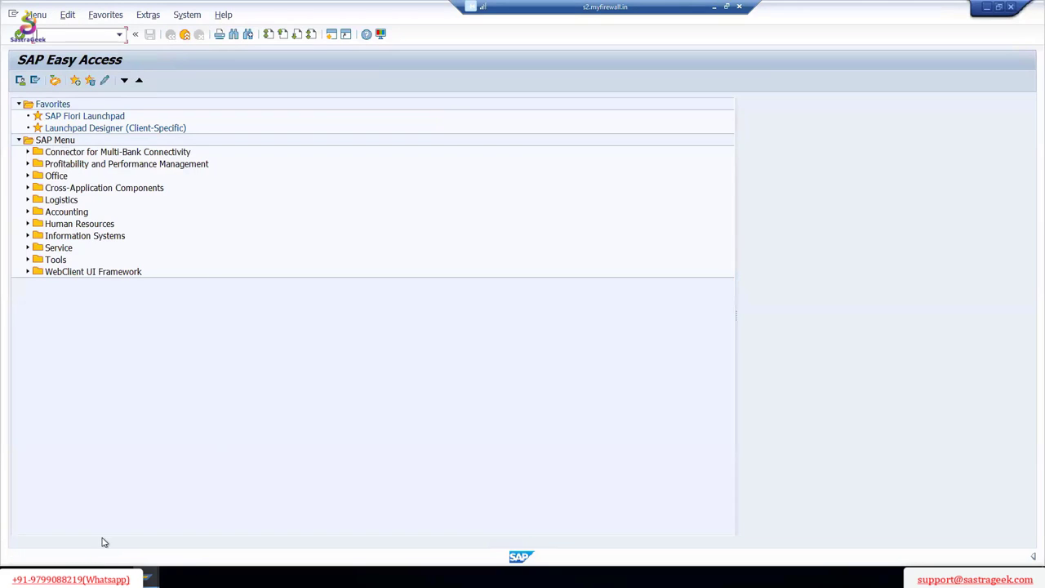
mouse_move(182, 555)
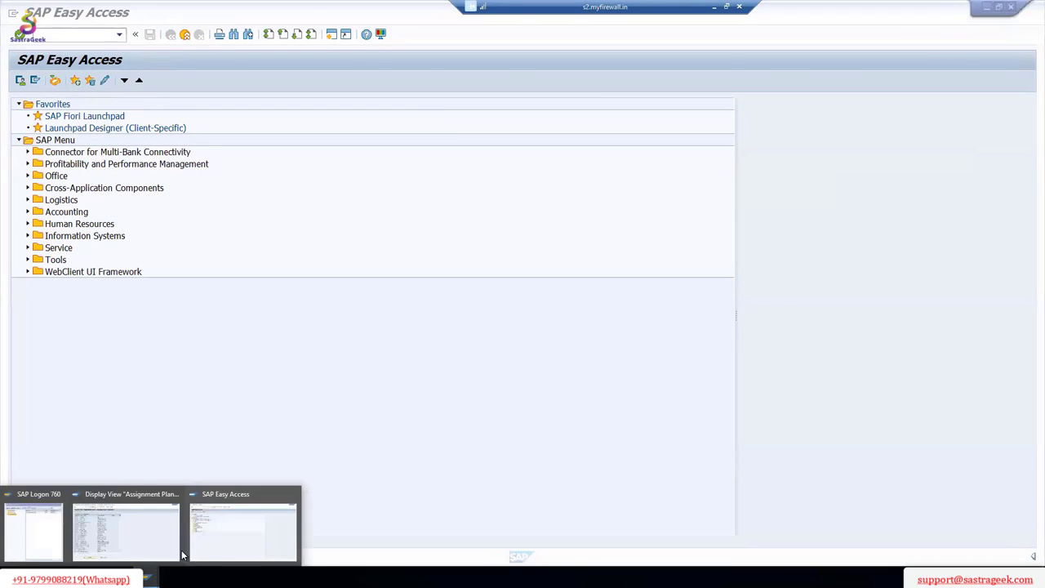
left_click(126, 529)
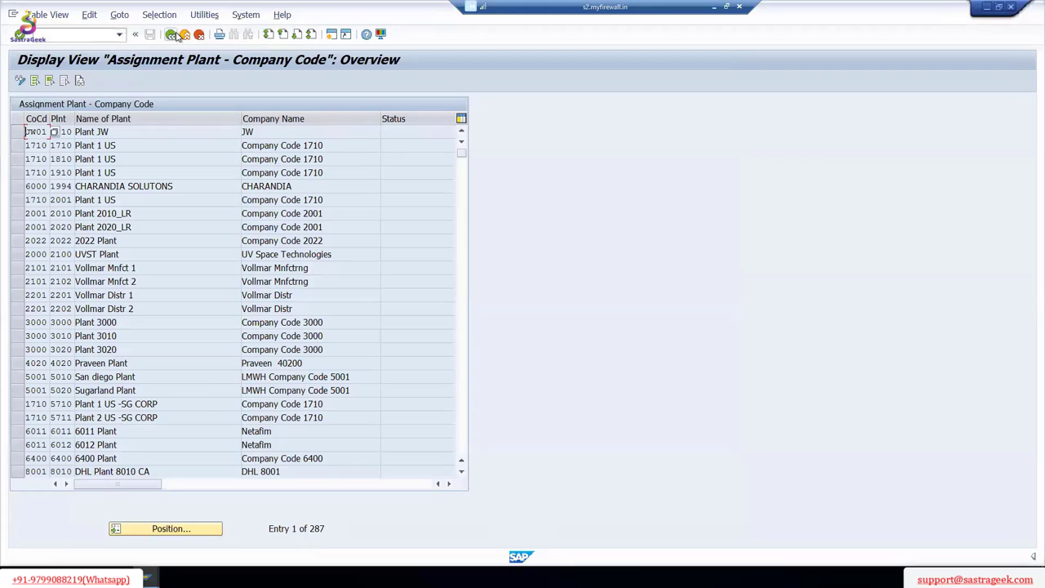
key("F3")
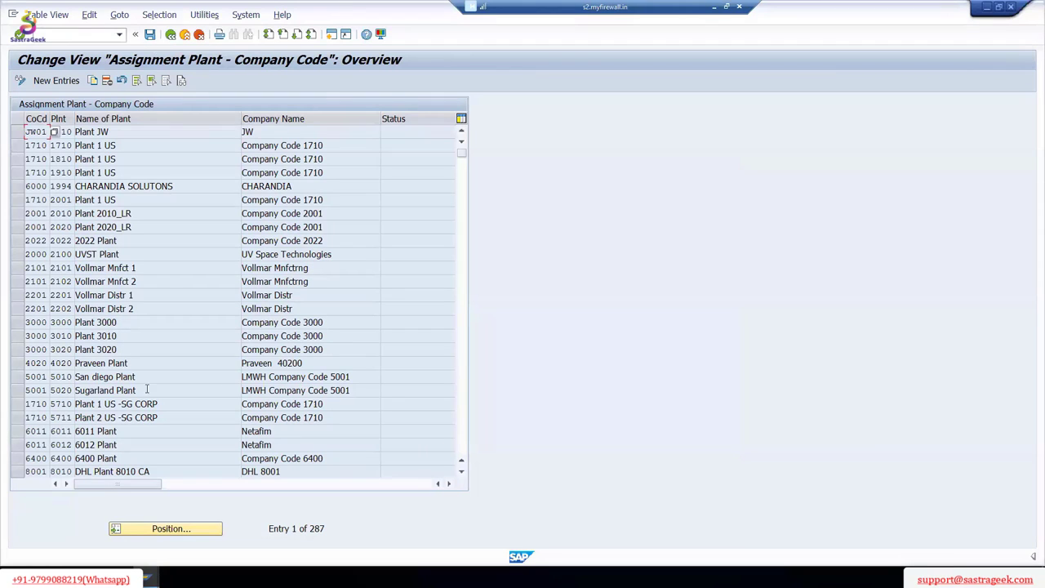
Step: Create a new assignment entry with company code 5710 and plant 5710
left_click(63, 84)
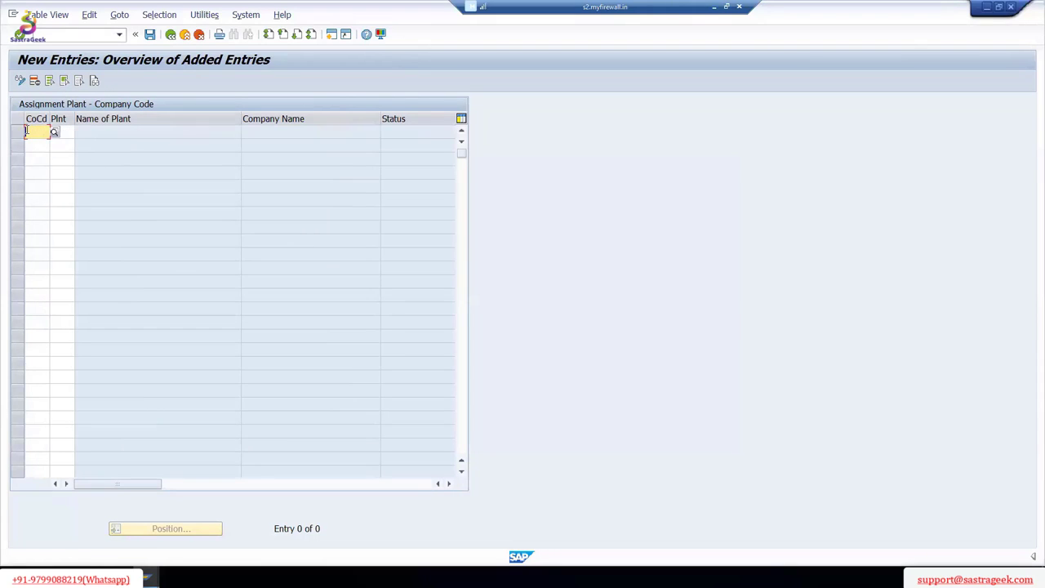
type("5")
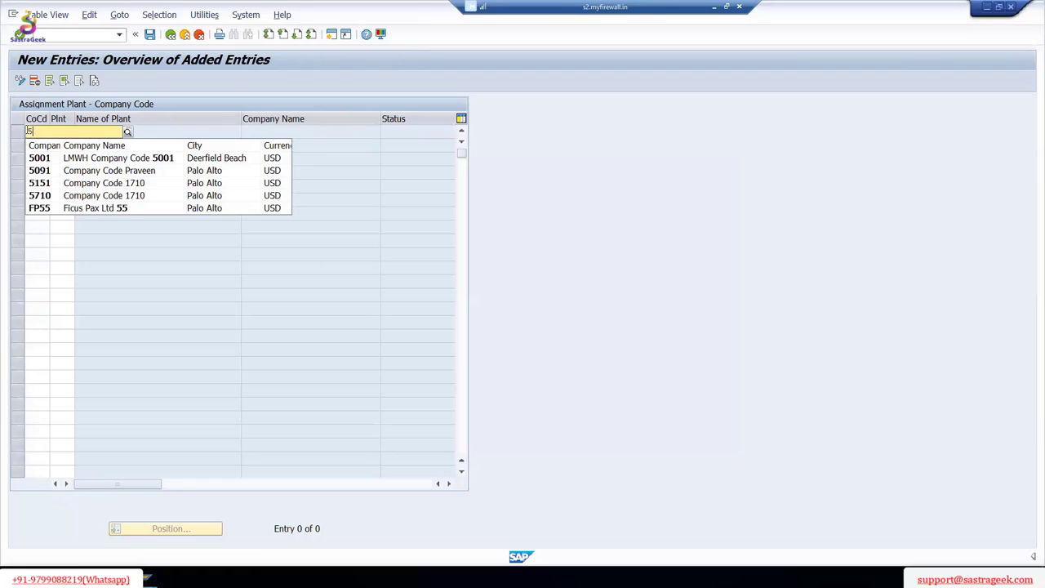
left_click(51, 200)
left_click(63, 132)
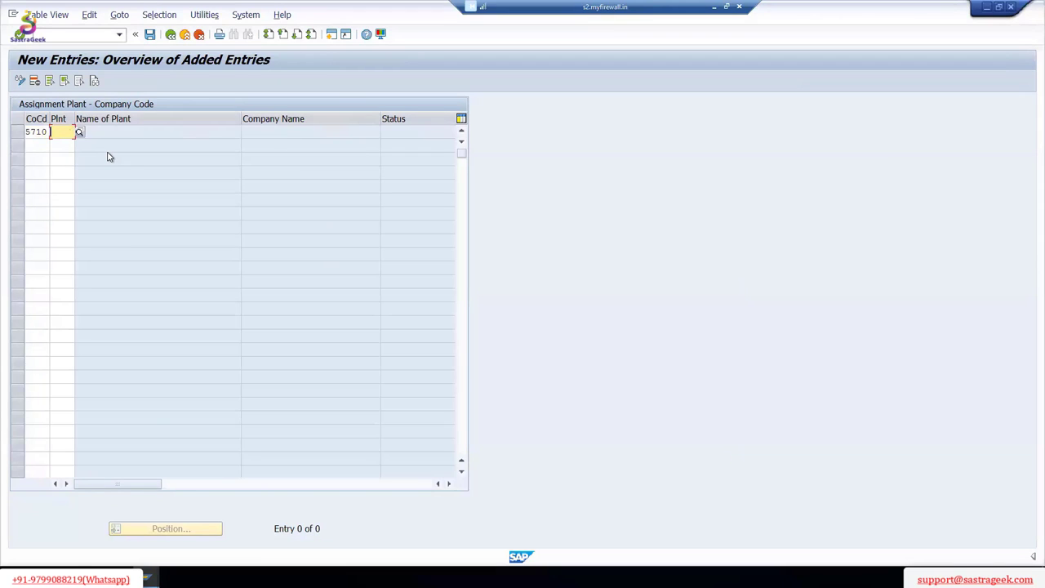
type("57")
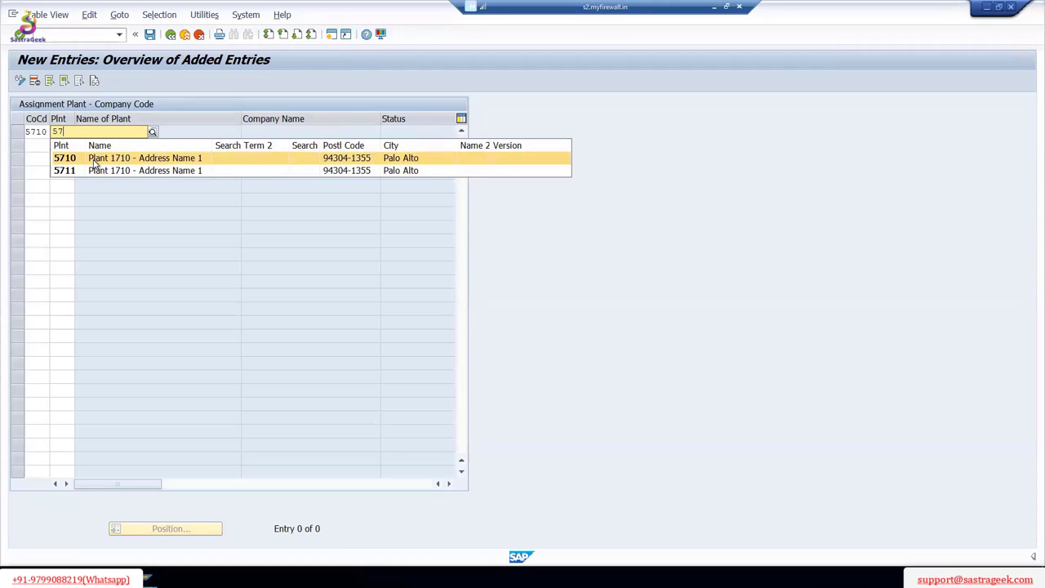
left_click(94, 160)
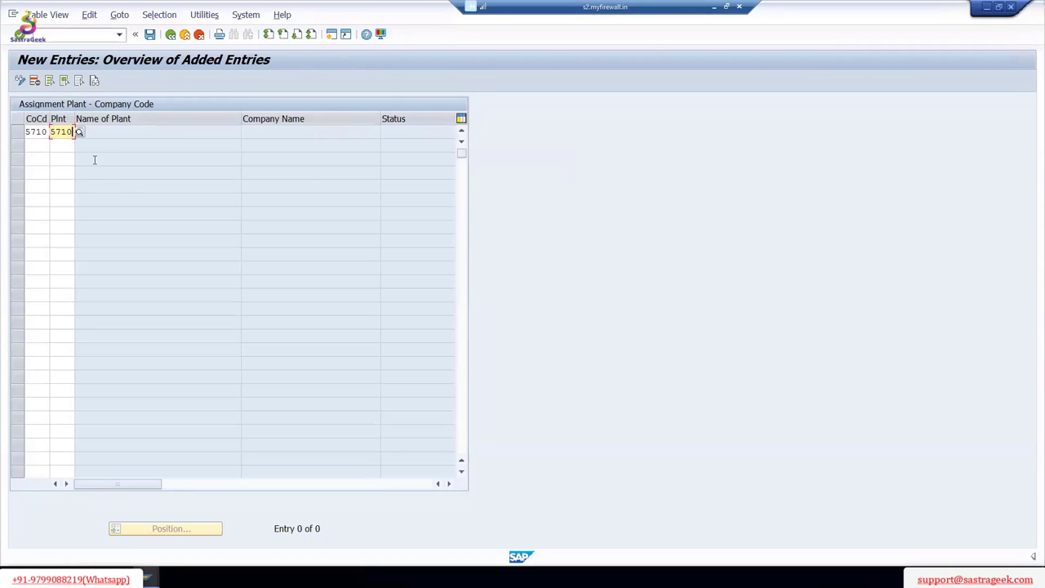
Step: Add a second entry with company code 5710 and plant 5711, and try to save both assignments
left_click(35, 144)
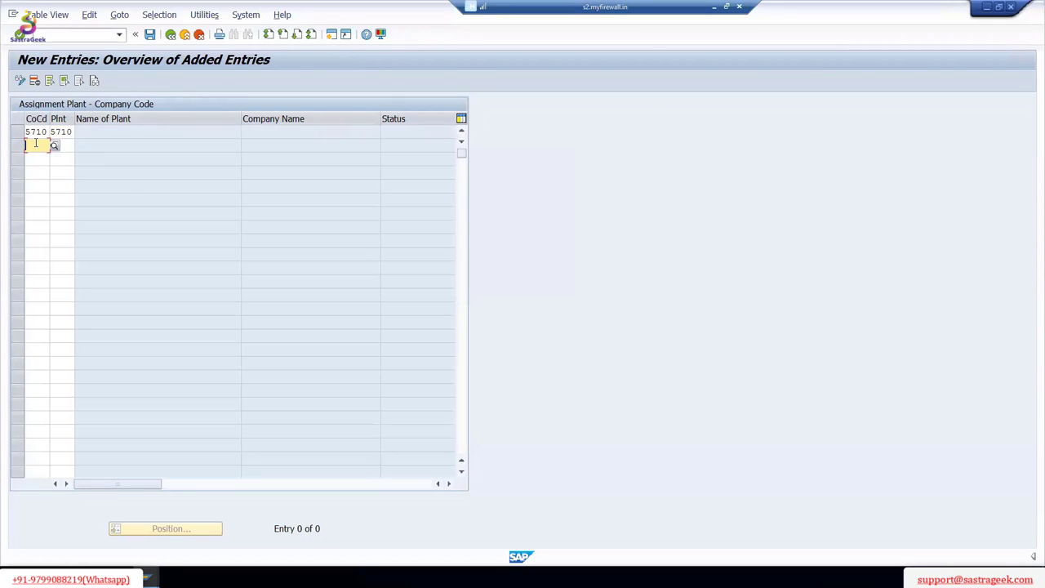
type("57")
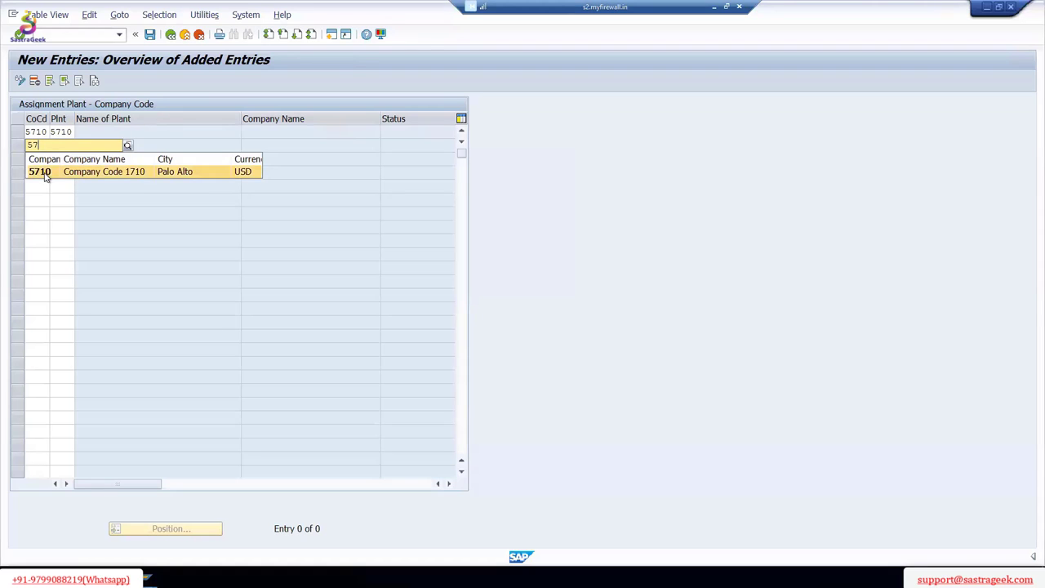
left_click(45, 172)
left_click(67, 147)
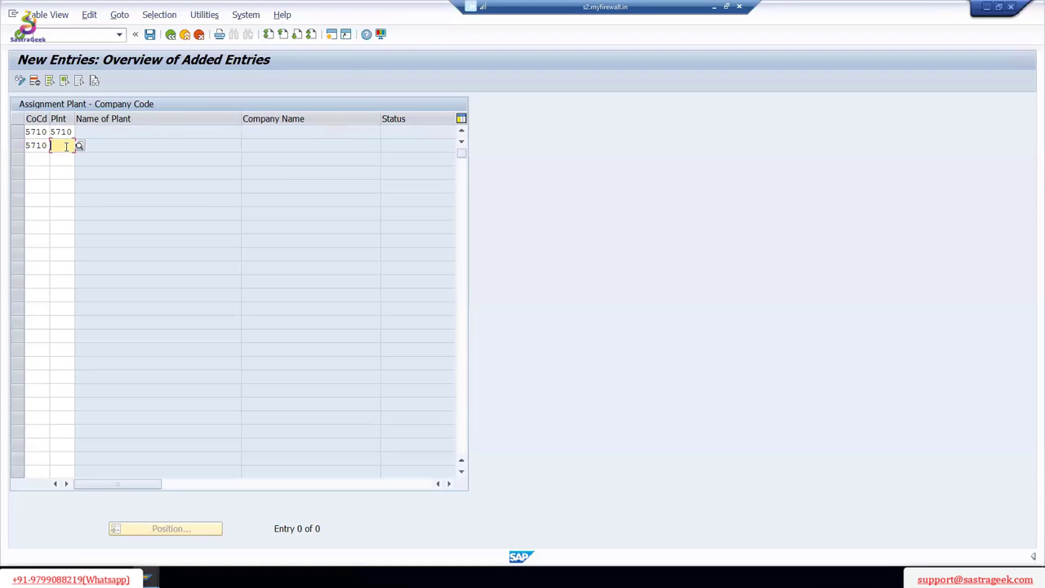
type("57")
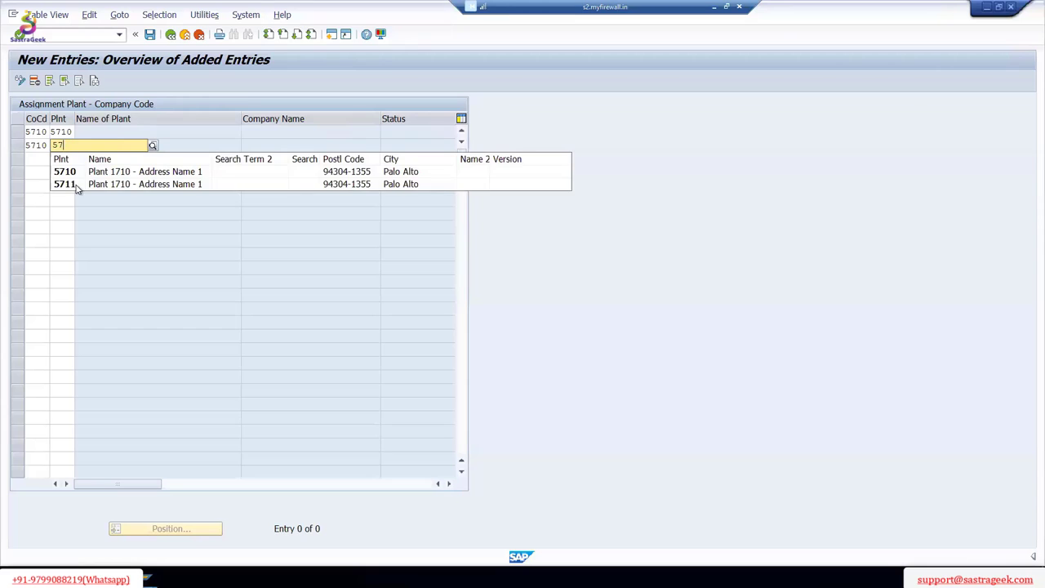
left_click(78, 186)
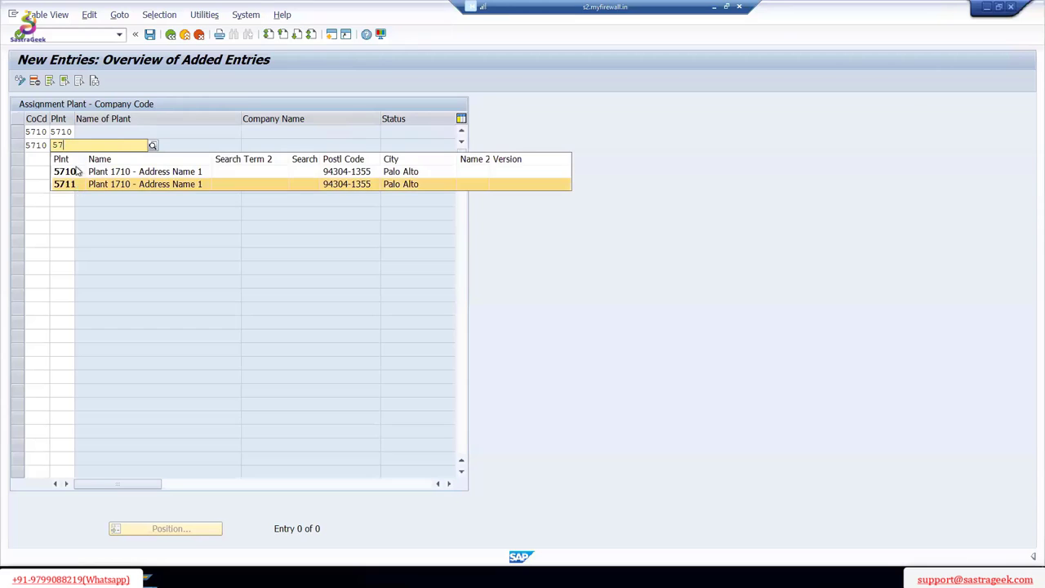
left_click(151, 34)
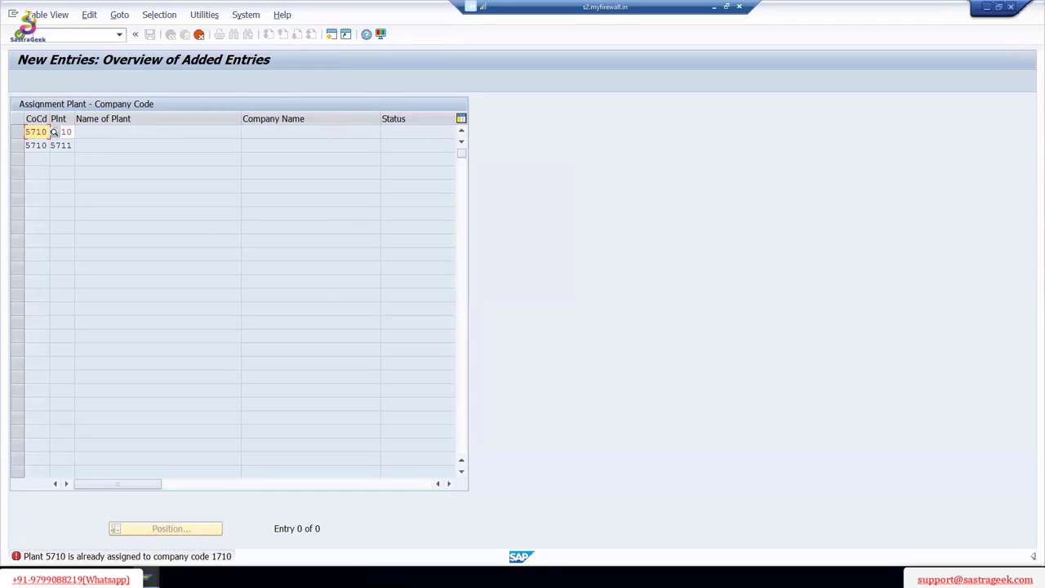
Step: Discard the unsaved new entries and return to the assignment overview
left_click(199, 35)
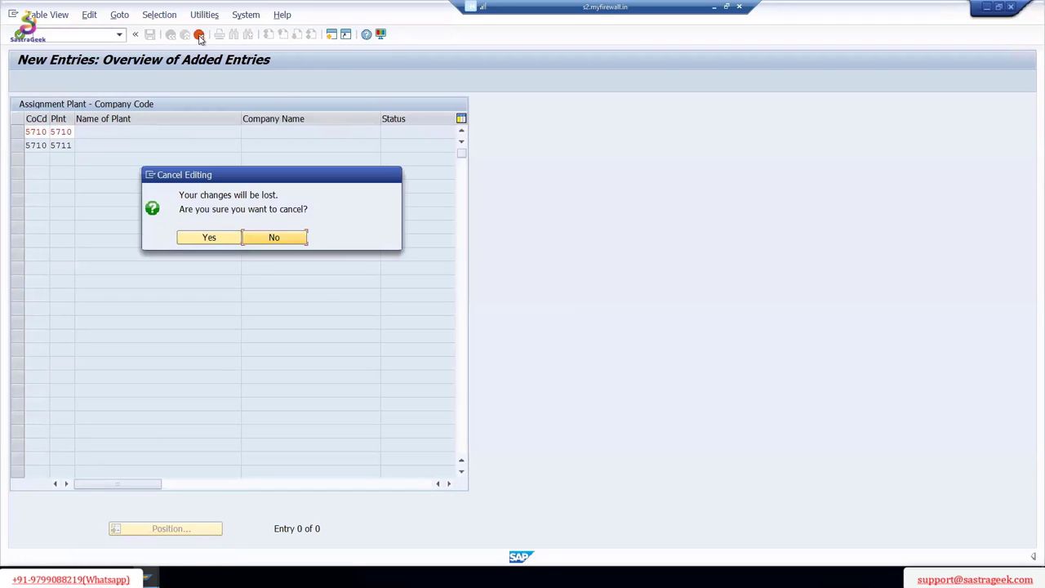
left_click(219, 239)
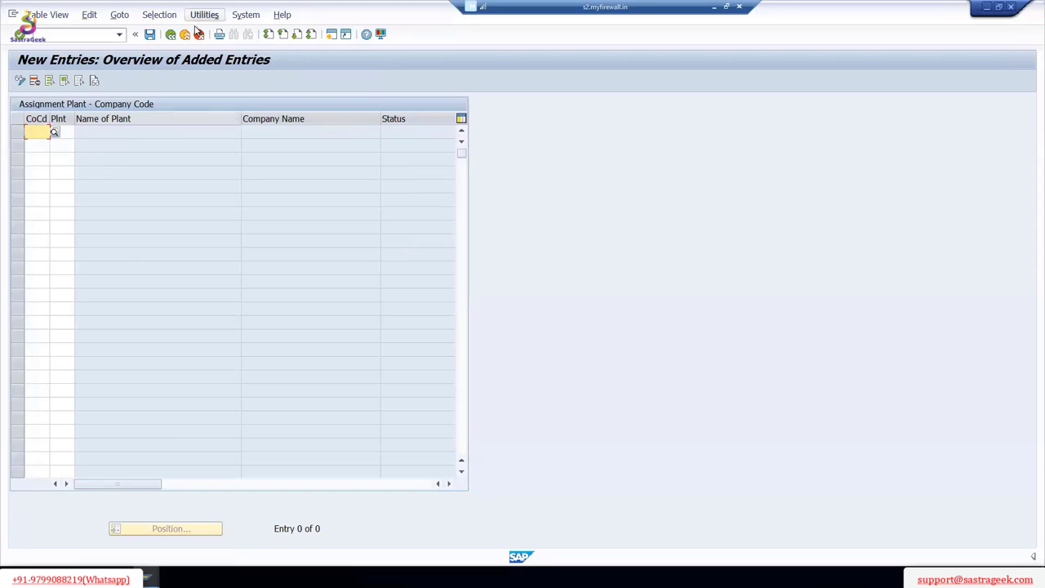
left_click(170, 34)
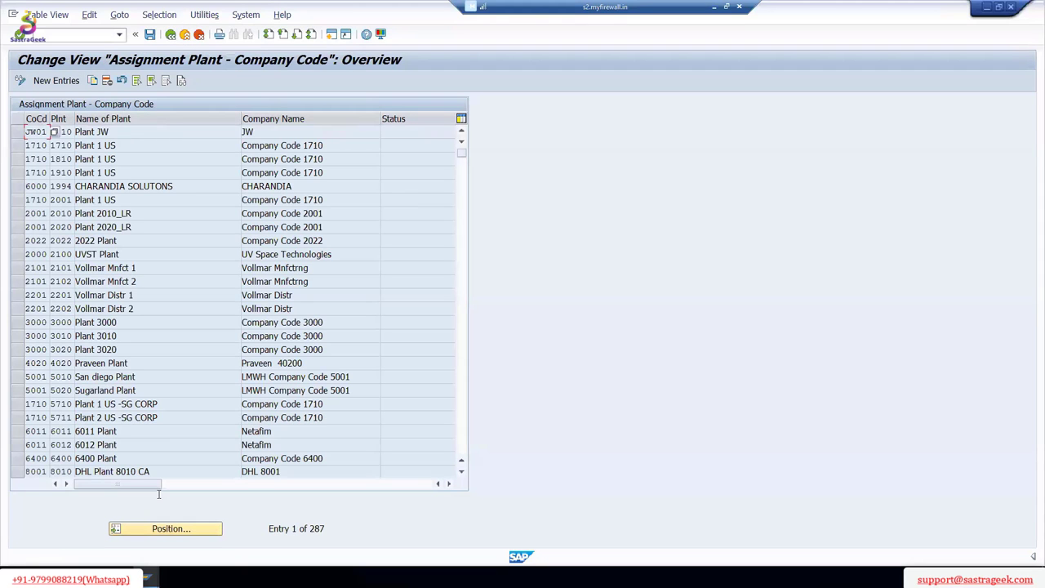
Step: Try to delete the existing assignments of plants 5710 and 5711 to company code 1710
left_click(171, 529)
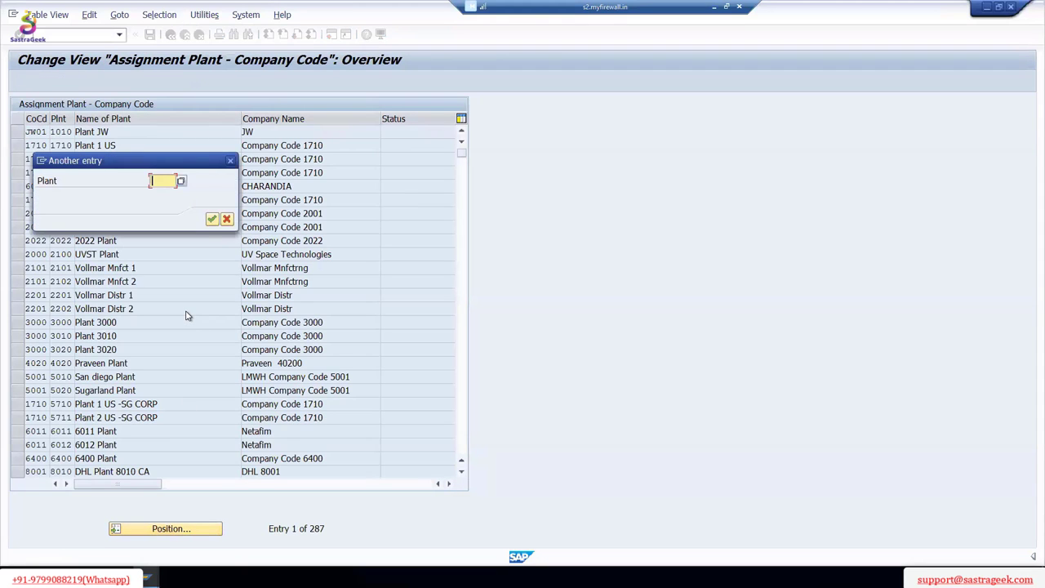
type("57")
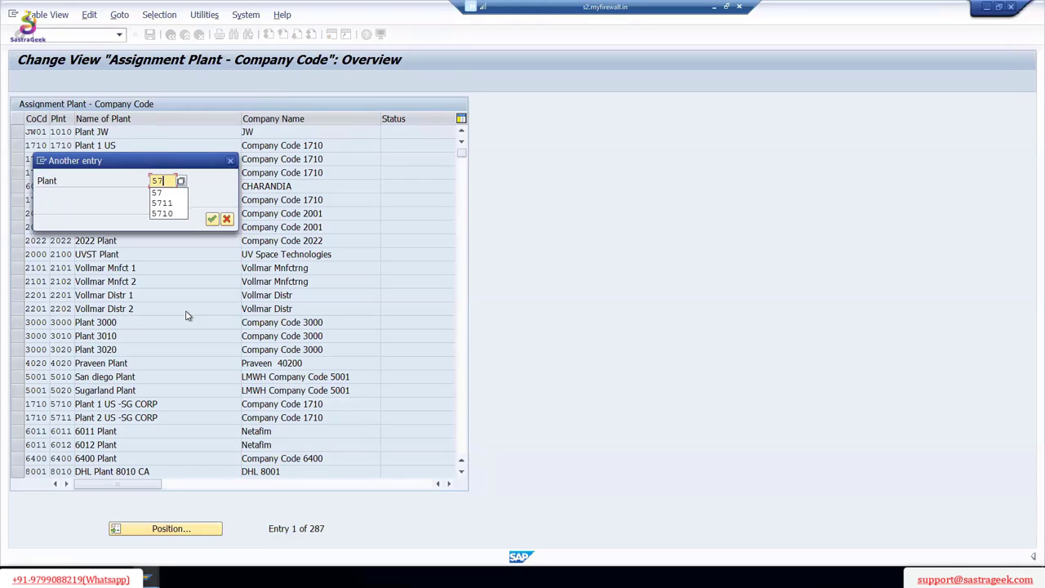
left_click(162, 213)
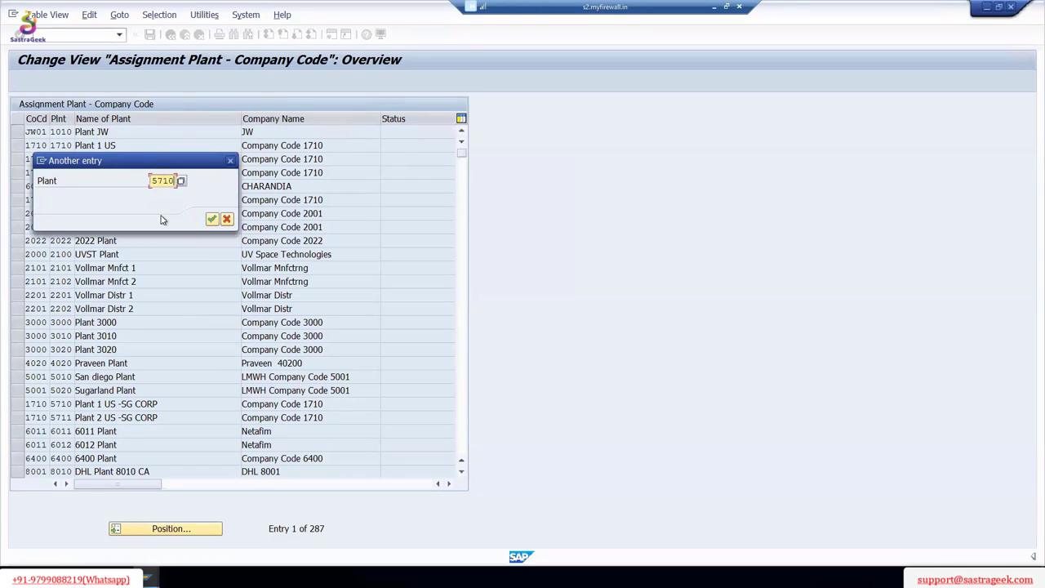
left_click(211, 220)
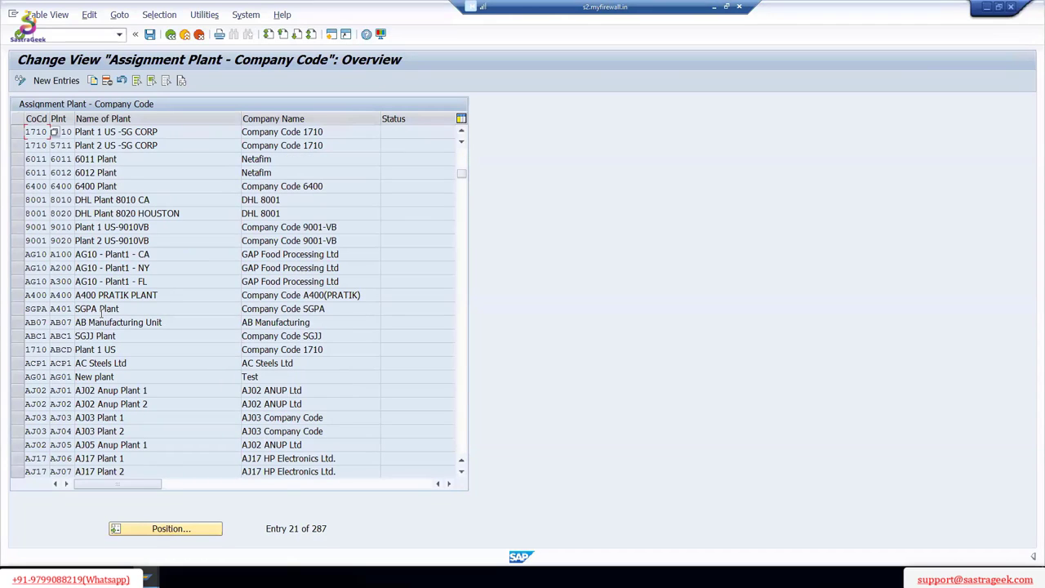
scroll(79, 231, "up", 2)
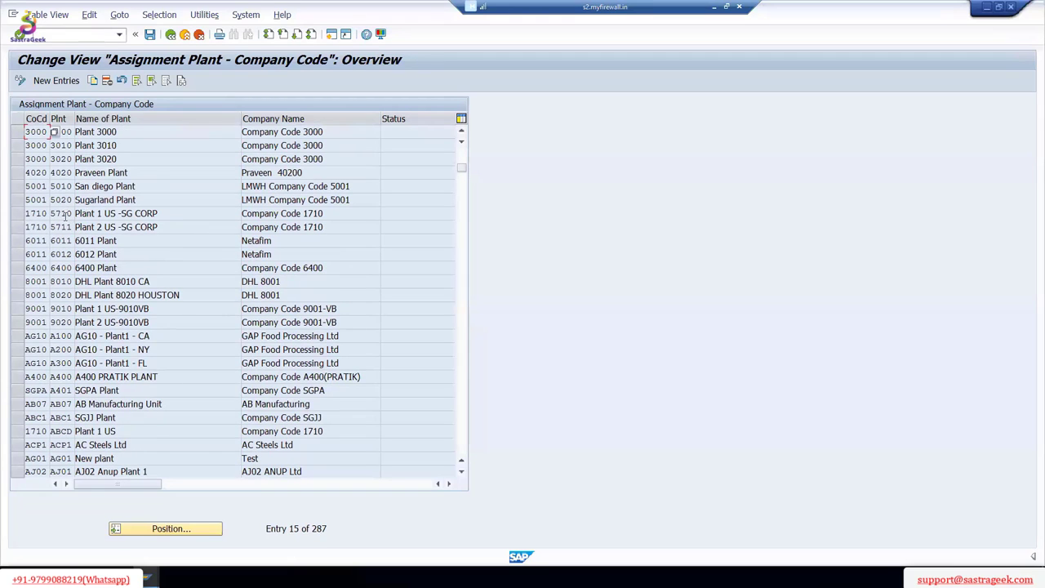
left_click(16, 213)
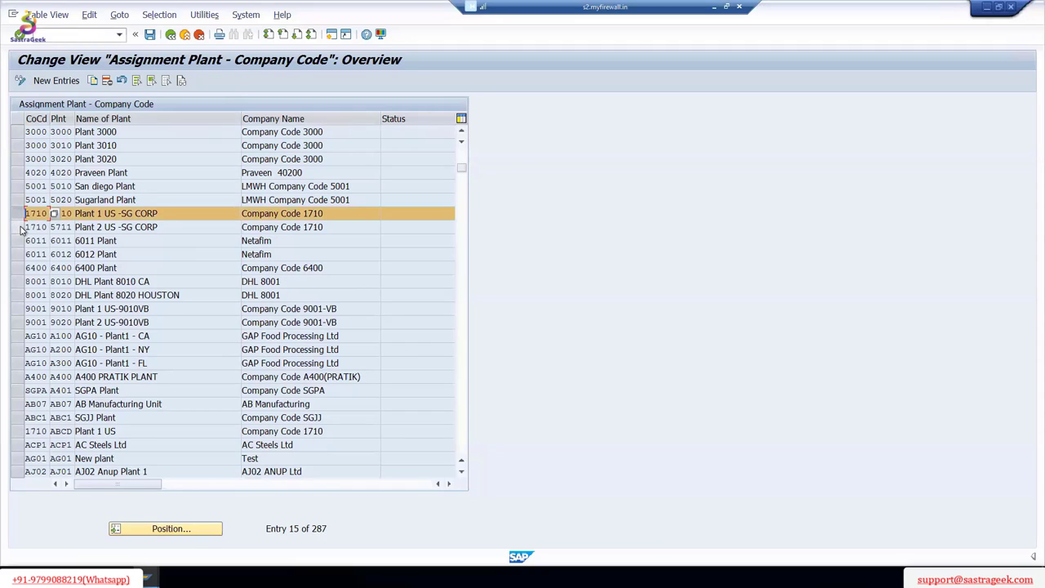
left_click(19, 227)
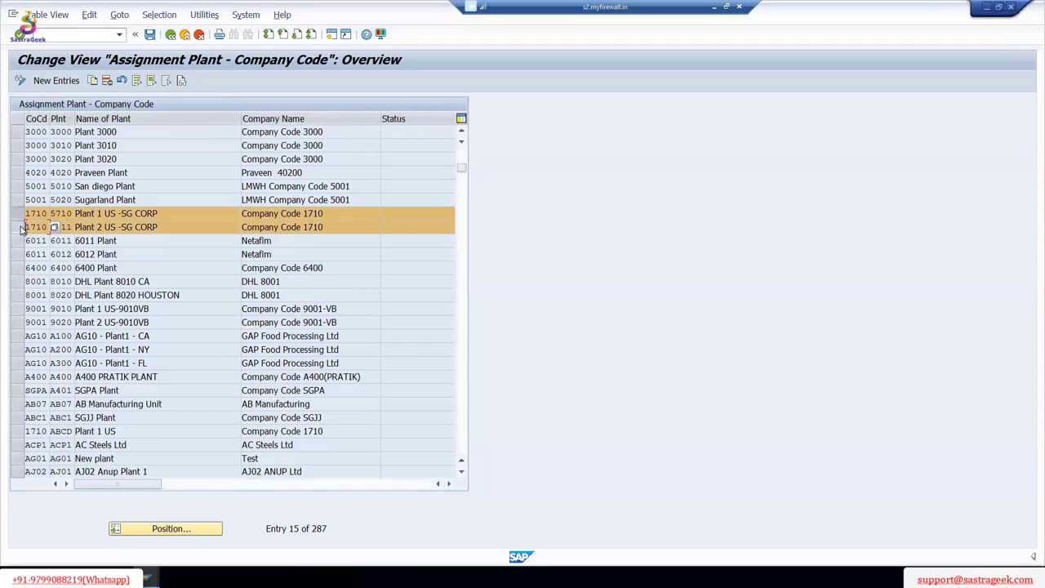
left_click(107, 81)
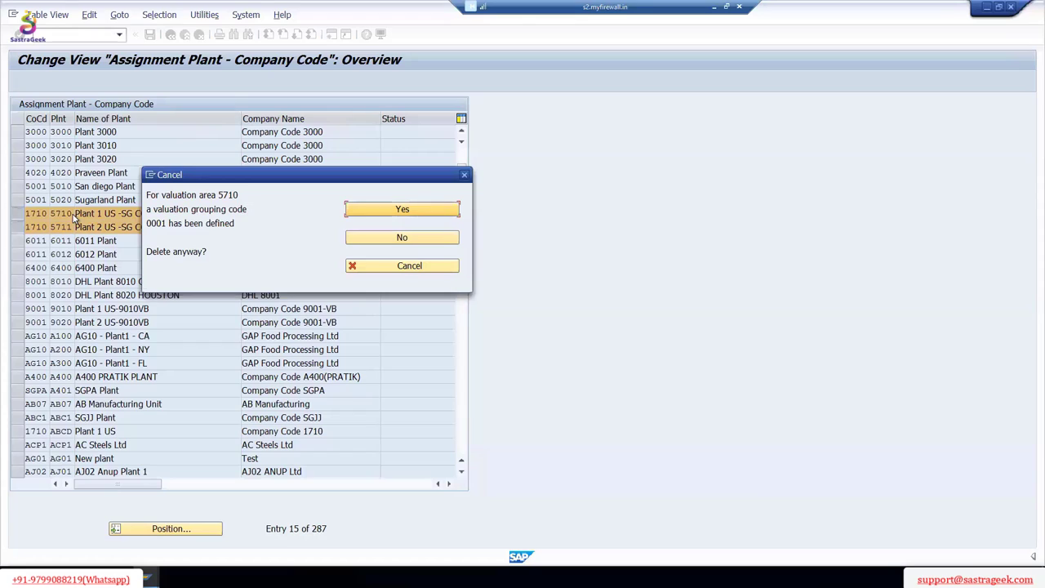
left_click(467, 176)
left_click(464, 176)
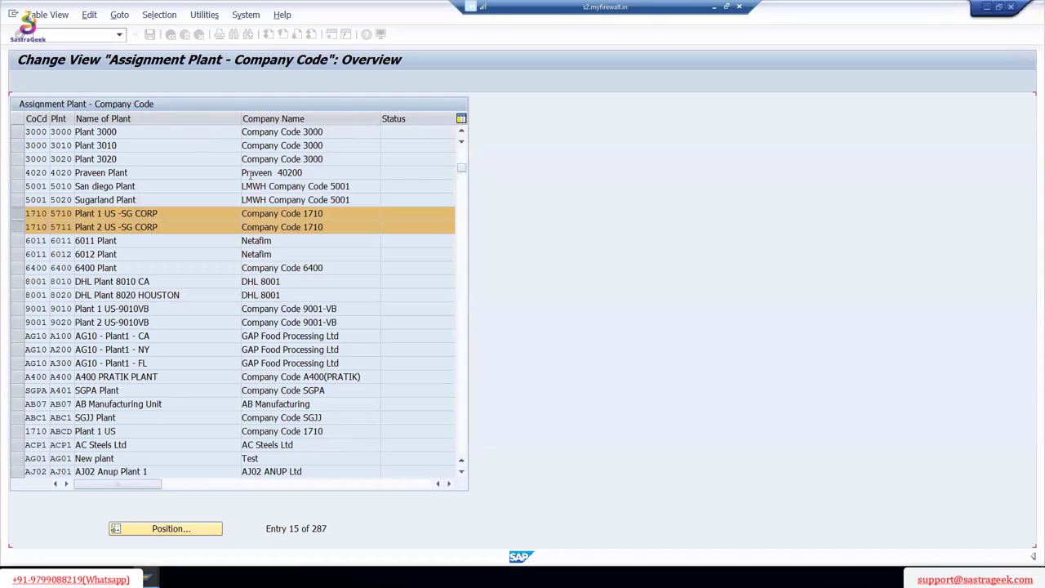
Step: Delete the company code 1710 assignments of plants 5710 and 5711 despite their valuation grouping codes, and save the change
left_click(462, 155)
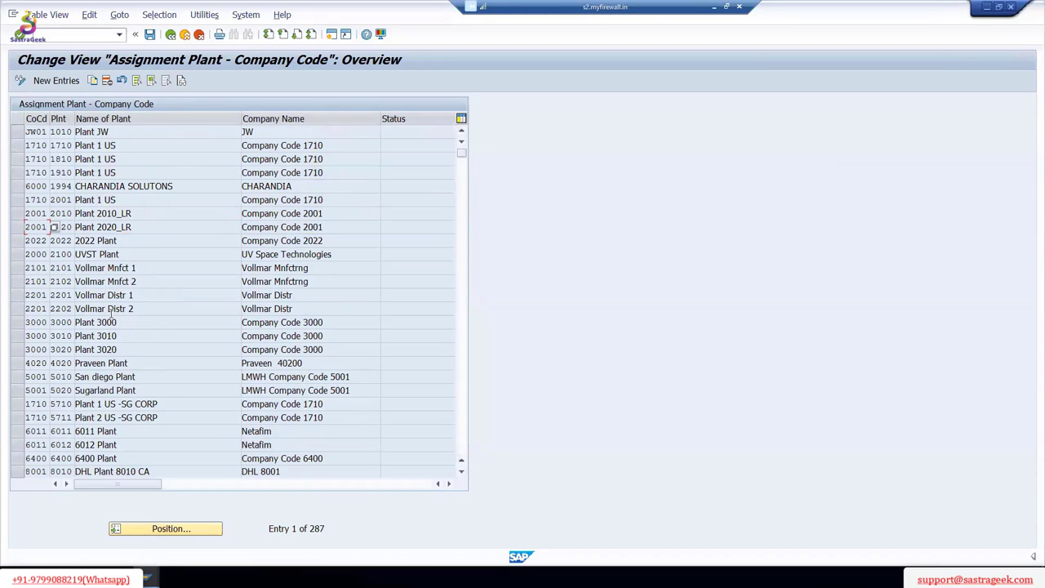
left_click(181, 529)
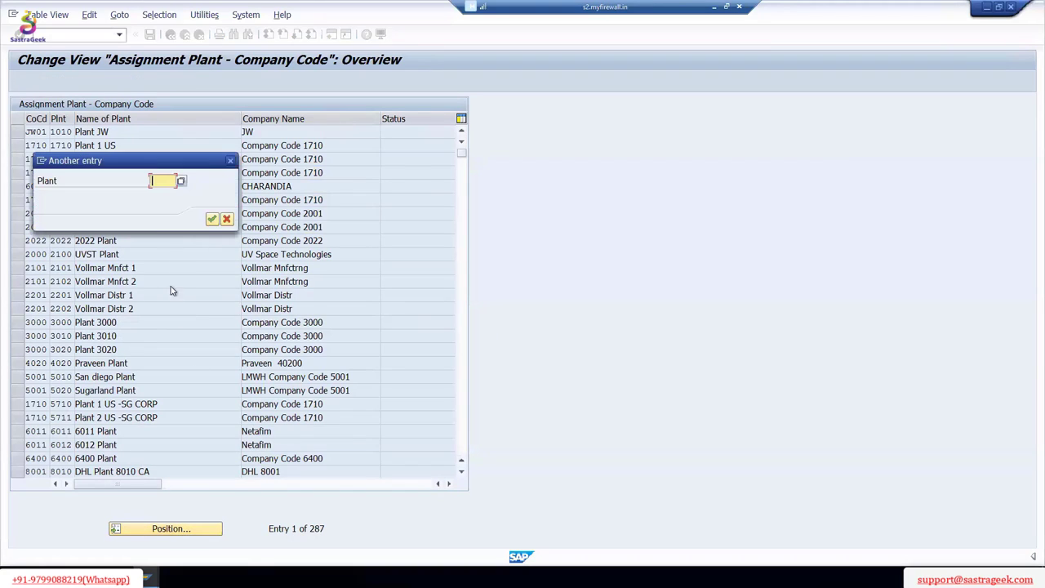
type("5710")
left_click(216, 219)
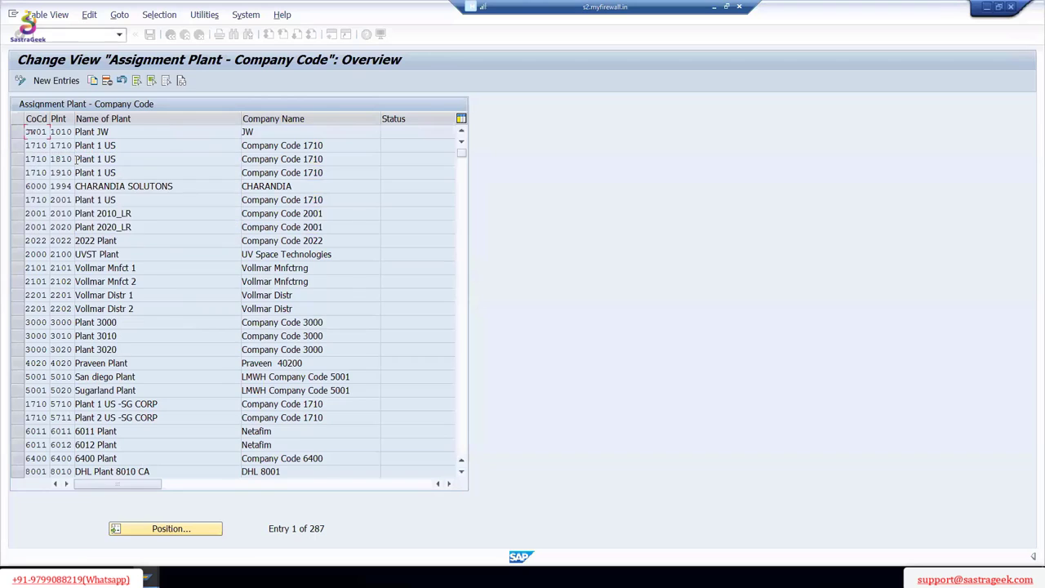
left_click(18, 131)
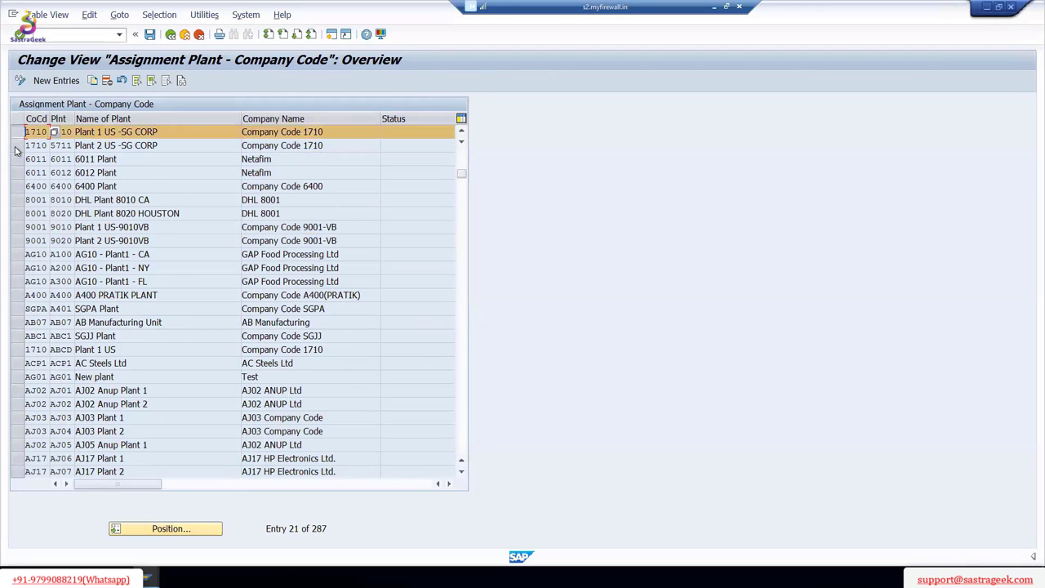
left_click(18, 145)
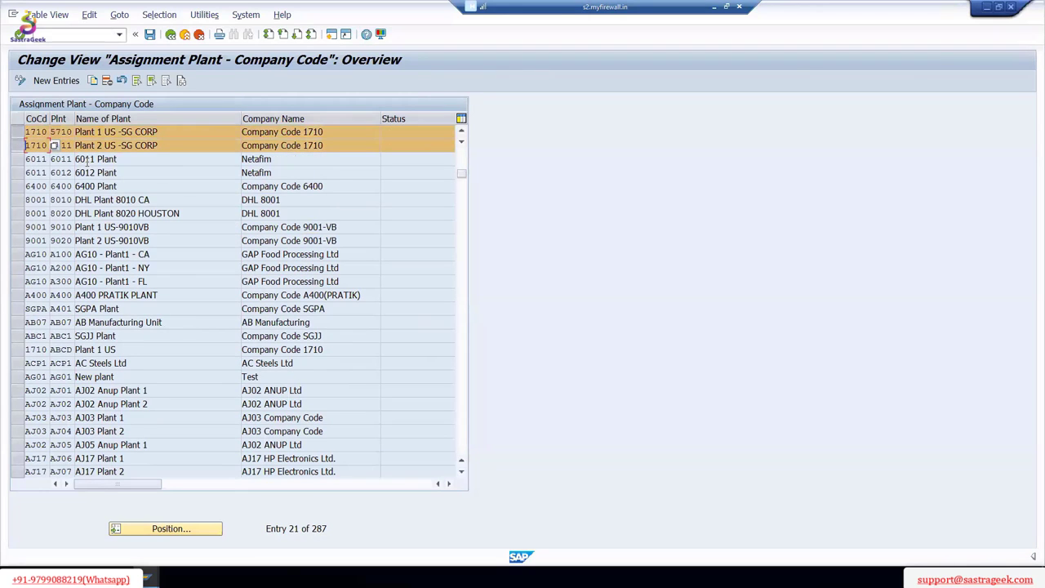
left_click(106, 80)
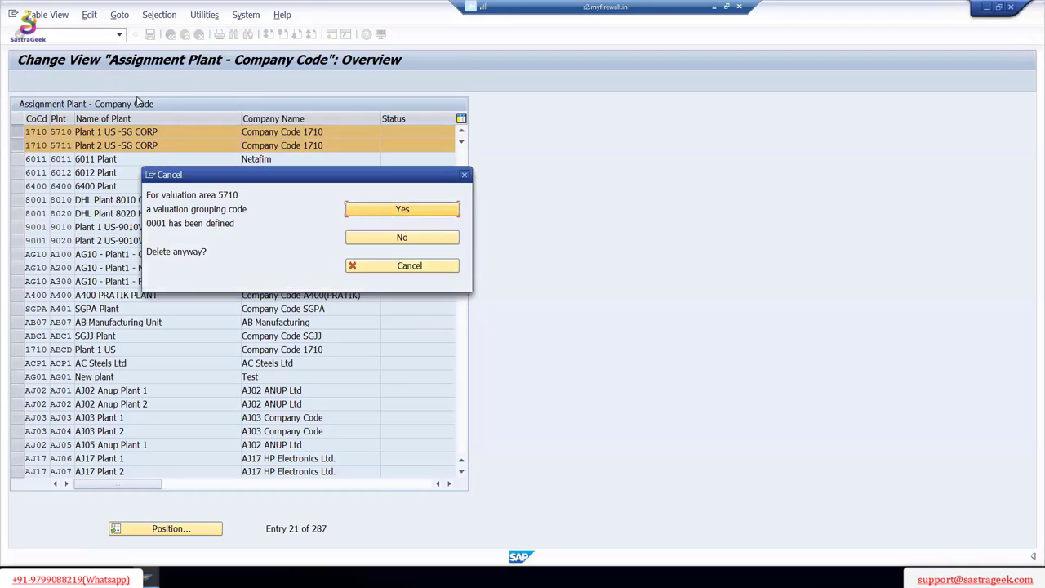
left_click(437, 218)
left_click(376, 361)
left_click(374, 209)
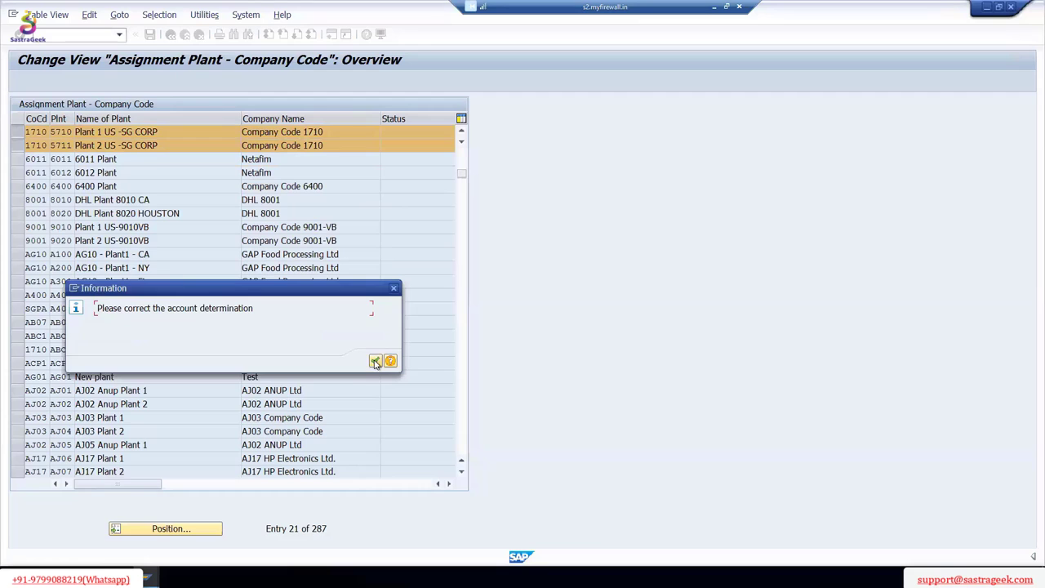
left_click(375, 360)
left_click(150, 34)
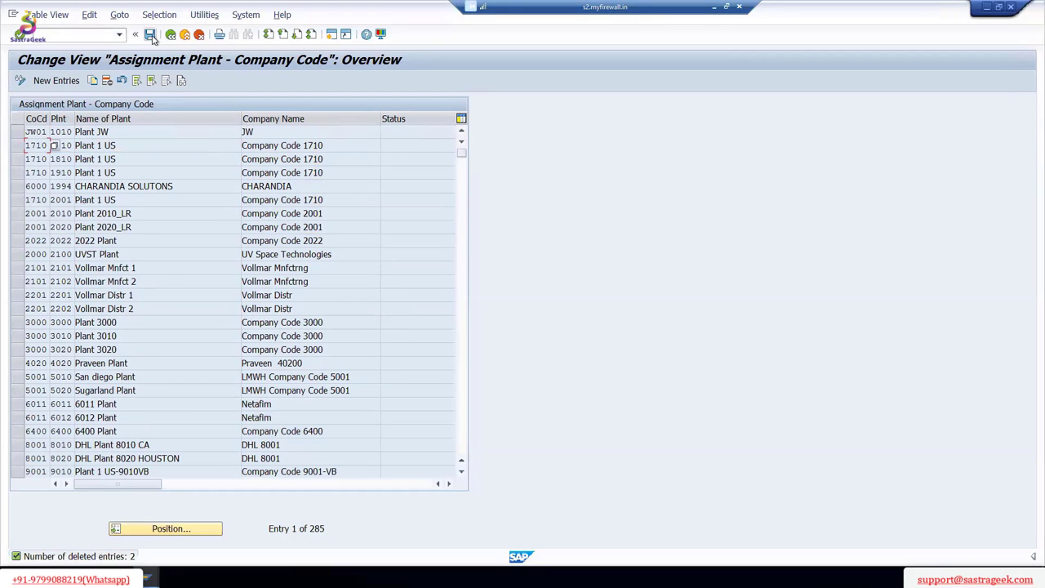
Step: Under the 5710-SG CORP customizing request, start new plant assignments and add an entry with company code 5710 and plant 5710
left_click(252, 219)
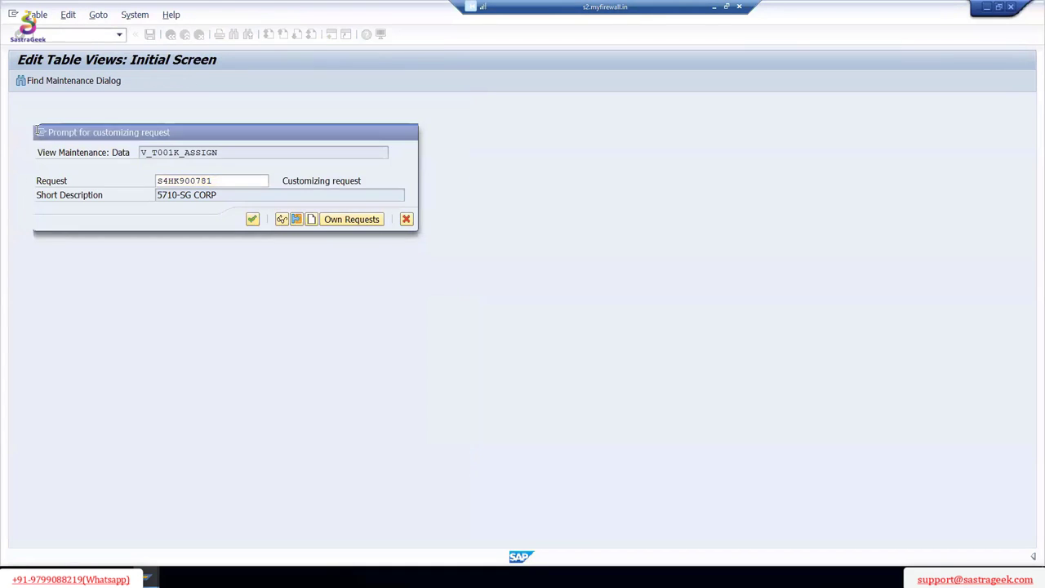
left_click(62, 85)
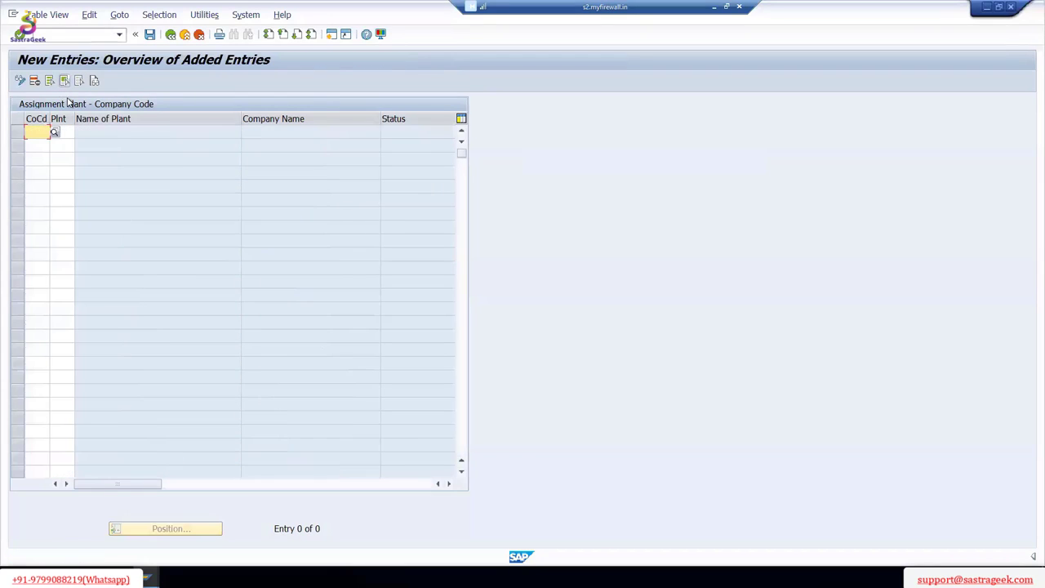
left_click(33, 129)
type("5")
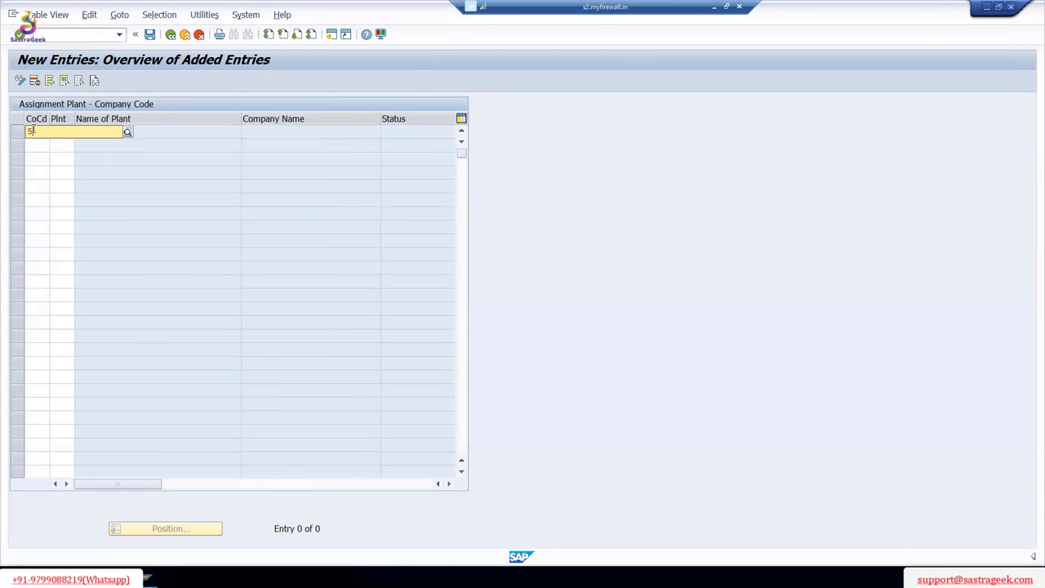
type("7")
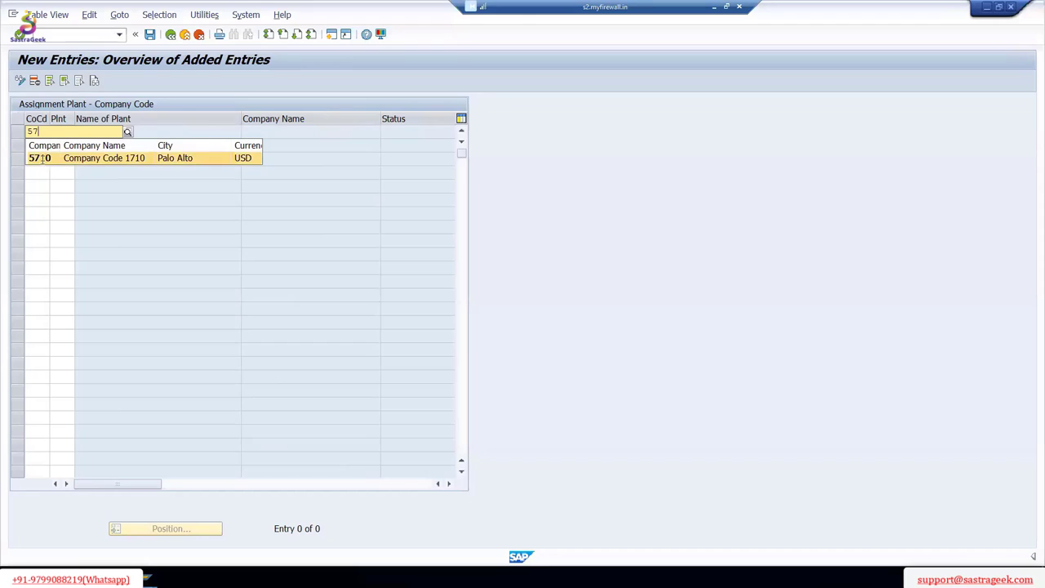
left_click(39, 157)
left_click(72, 133)
type("57")
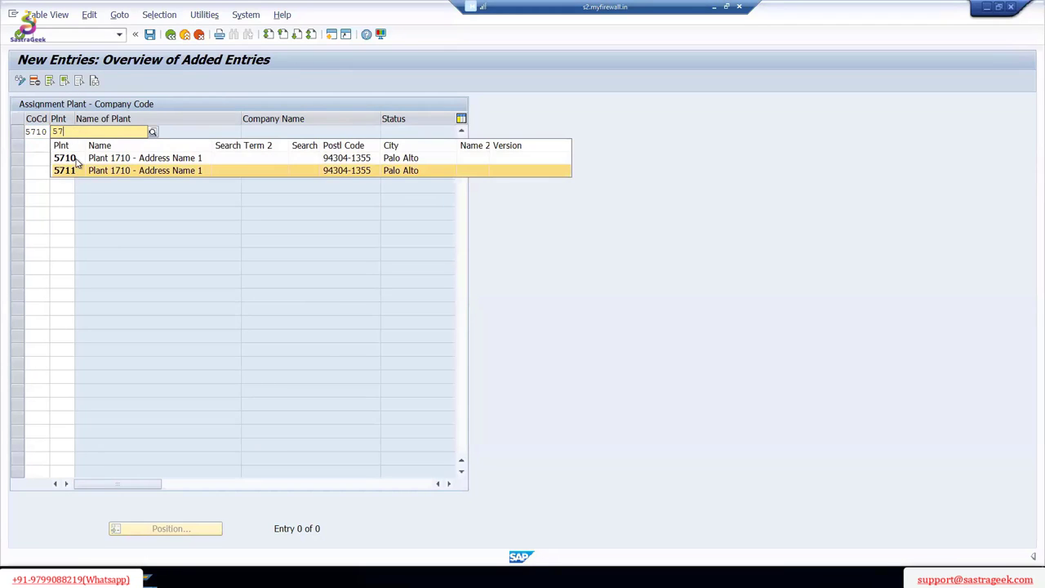
left_click(78, 167)
Step: Add a second new entry with company code 5710 and plant 5711, and save both plant assignments
left_click(38, 144)
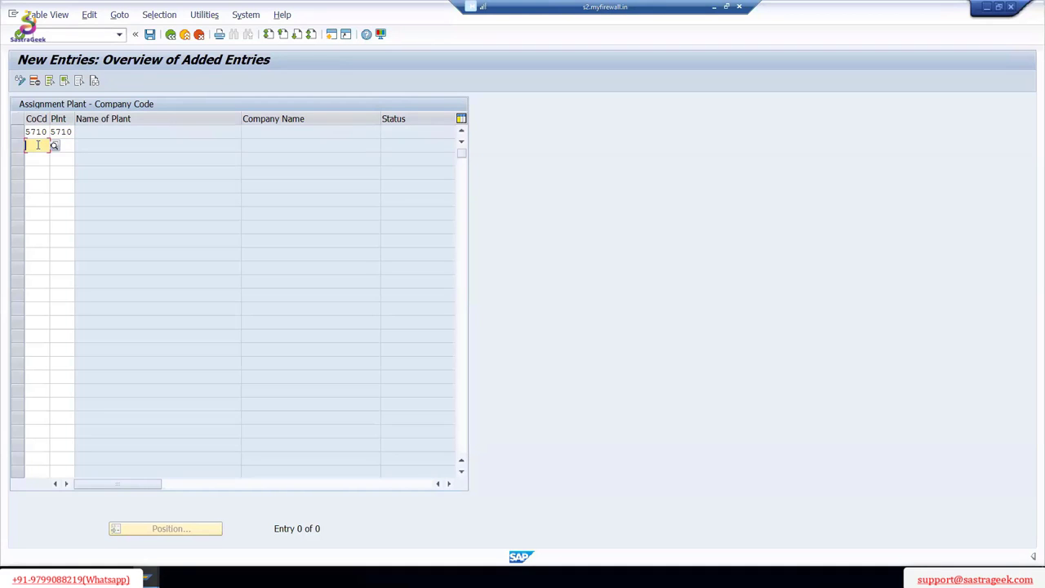
type("5710")
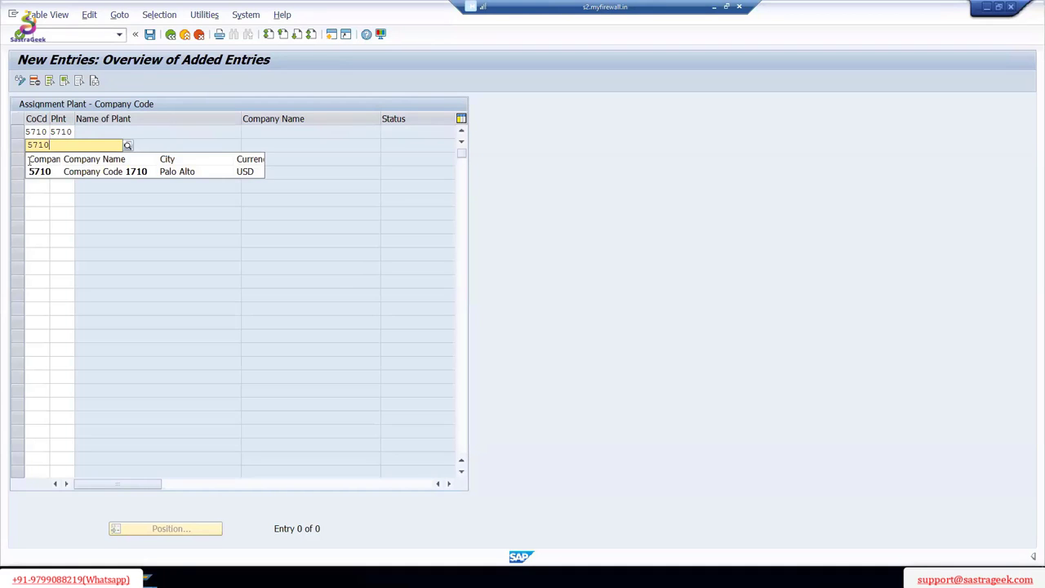
left_click(37, 169)
left_click(69, 145)
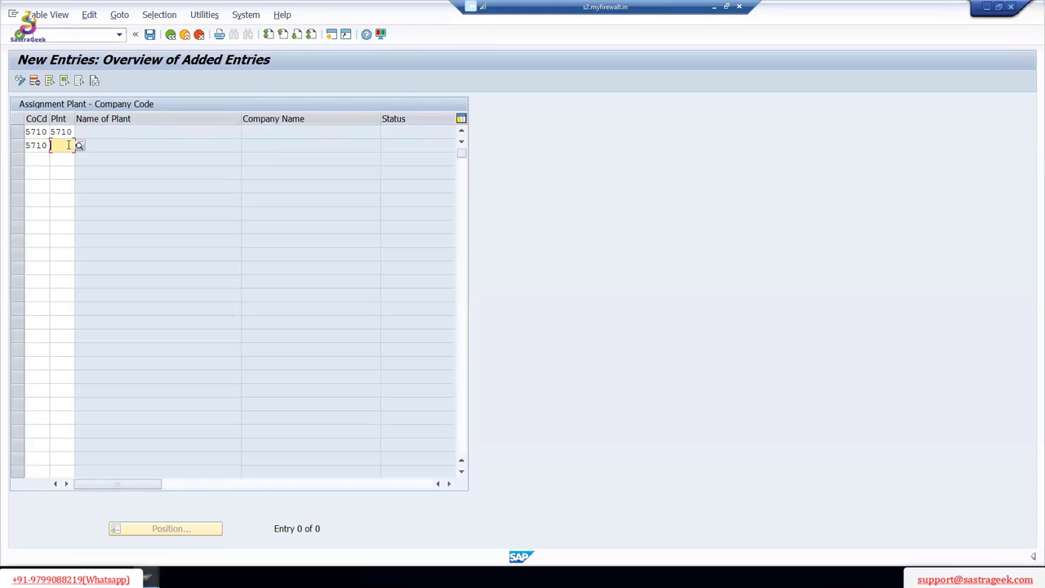
type("571")
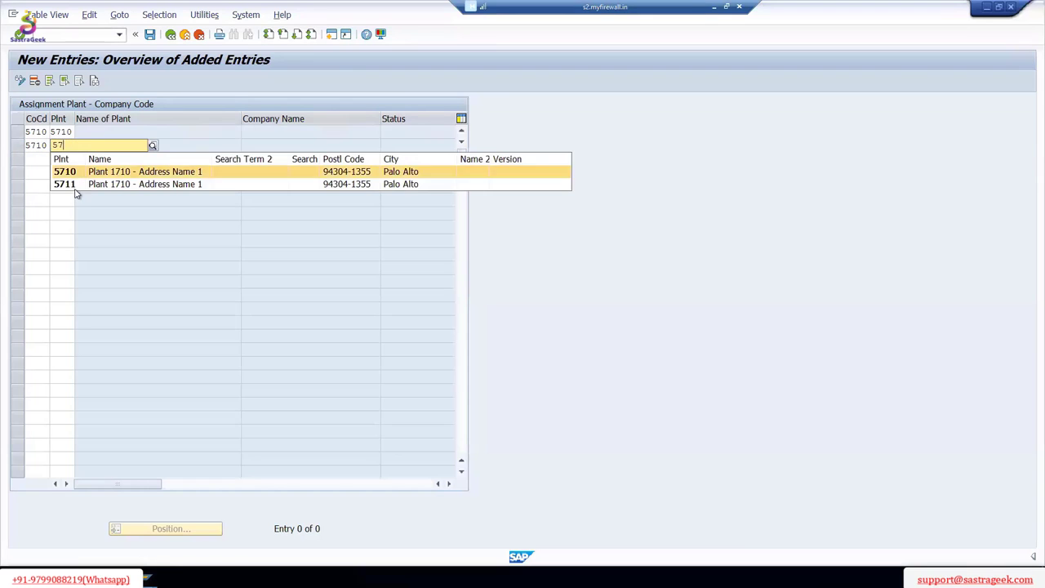
left_click(79, 181)
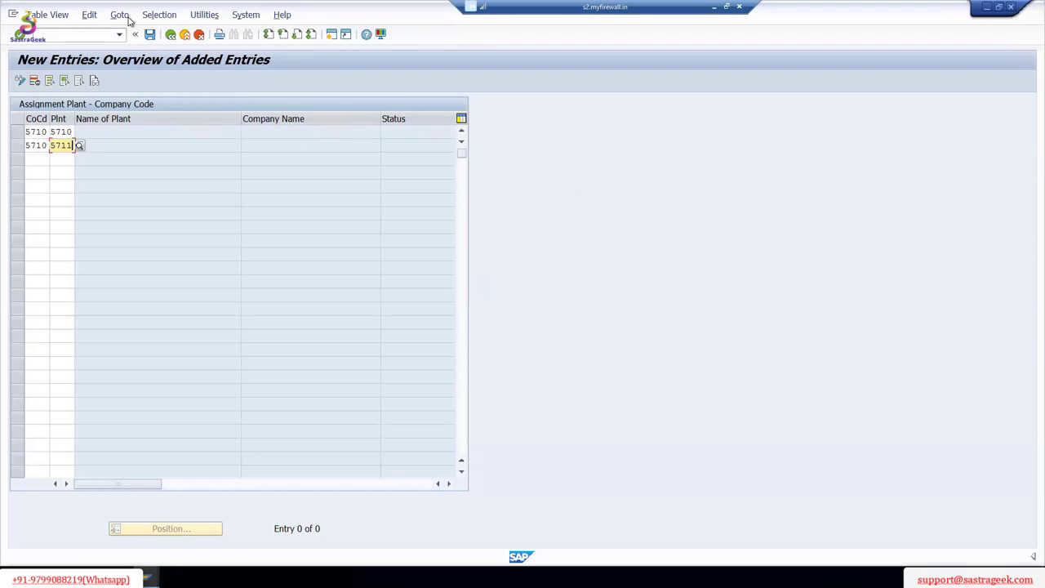
key("Return")
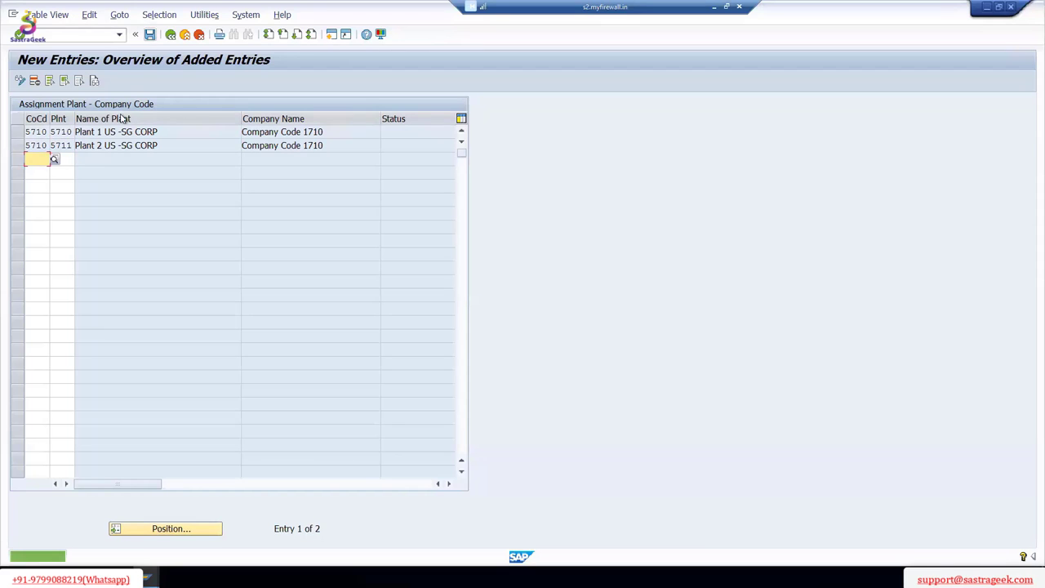
left_click(151, 34)
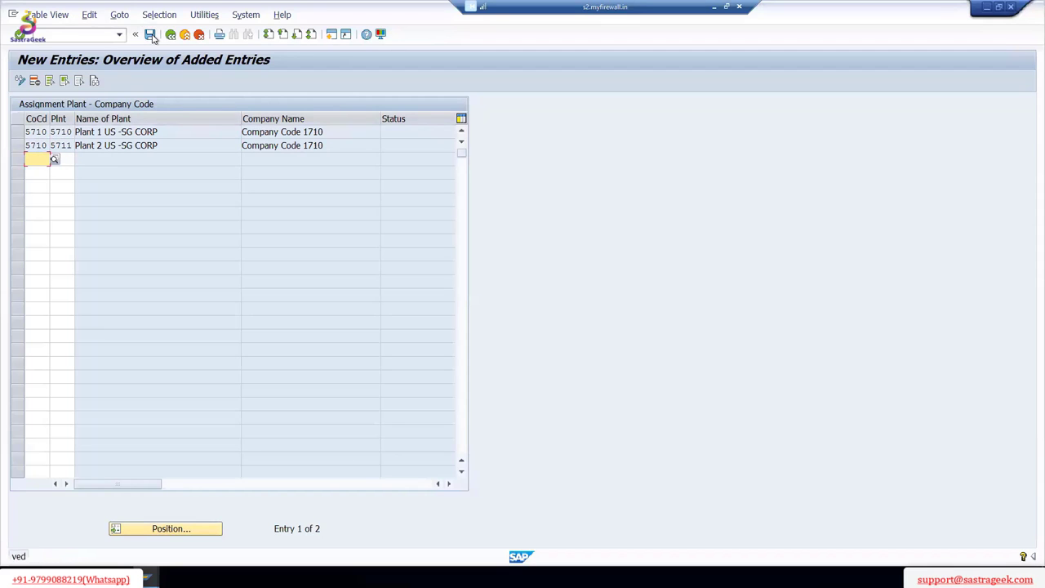
Step: Check the company code 5710 assignments of plants 5710 and 5711 in the overview, and return to the customizing structure
left_click(171, 34)
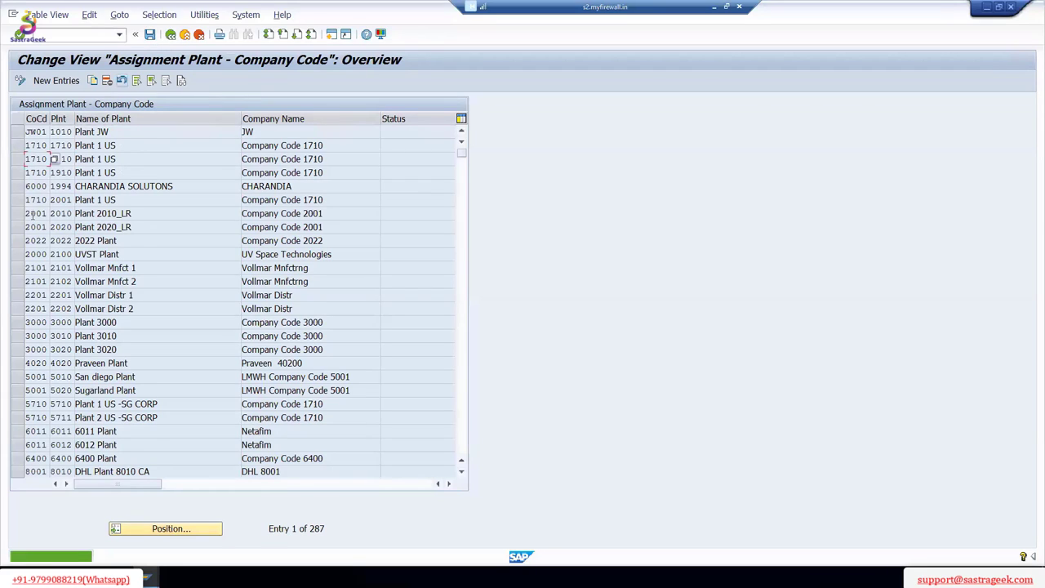
left_click(18, 404)
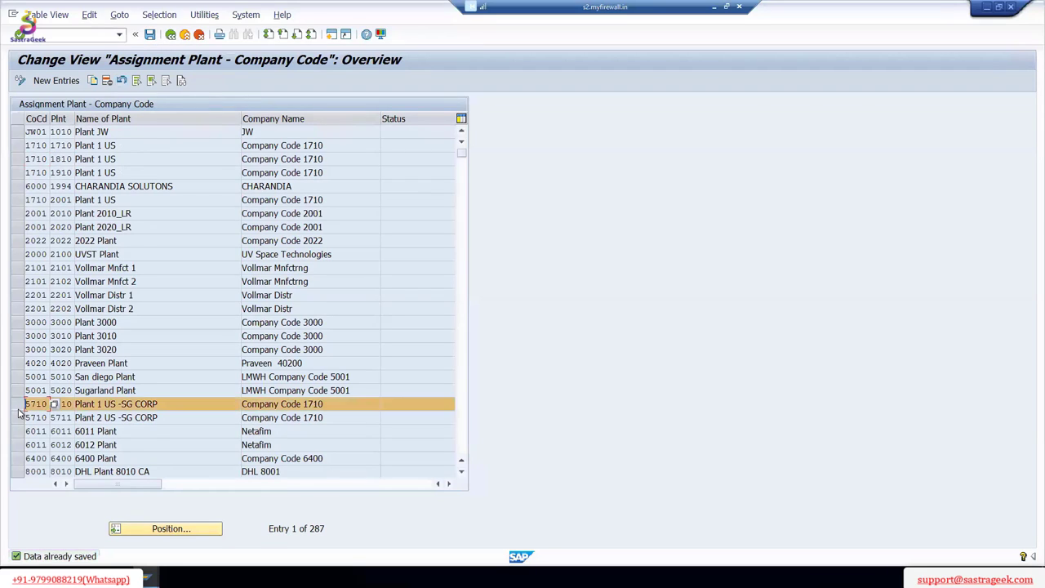
left_click(19, 417)
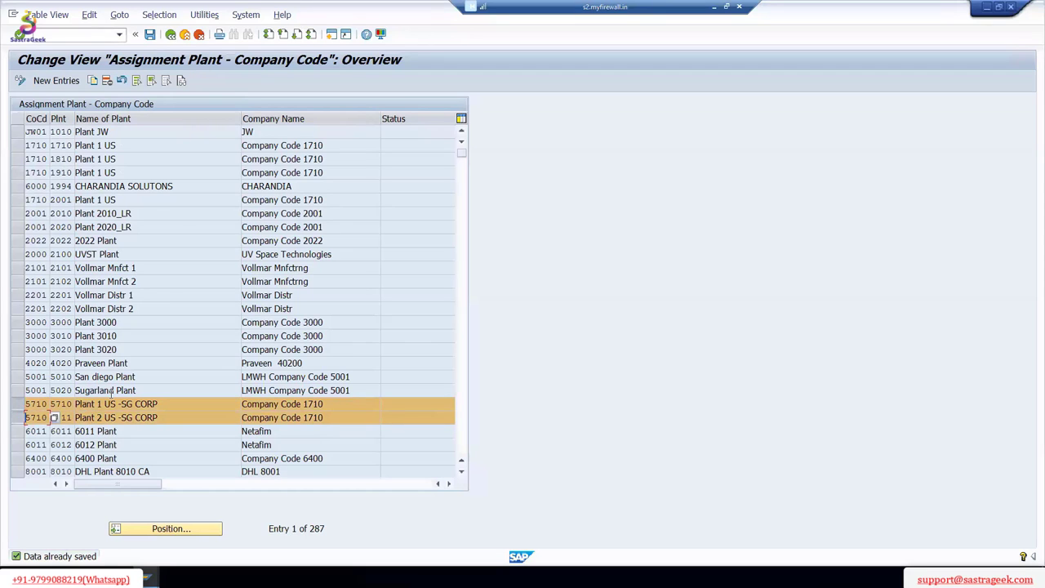
left_click(171, 33)
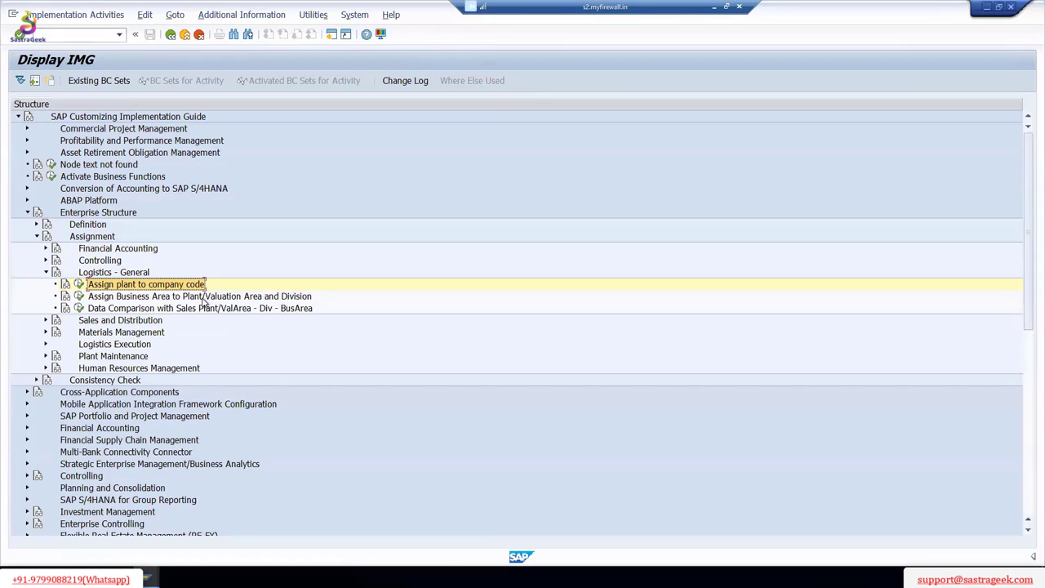
Step: In the Sales and Distribution assignments, assign sales organization 57SO to company code 5710 and save under the 5710-SG CORP customizing request
left_click(45, 274)
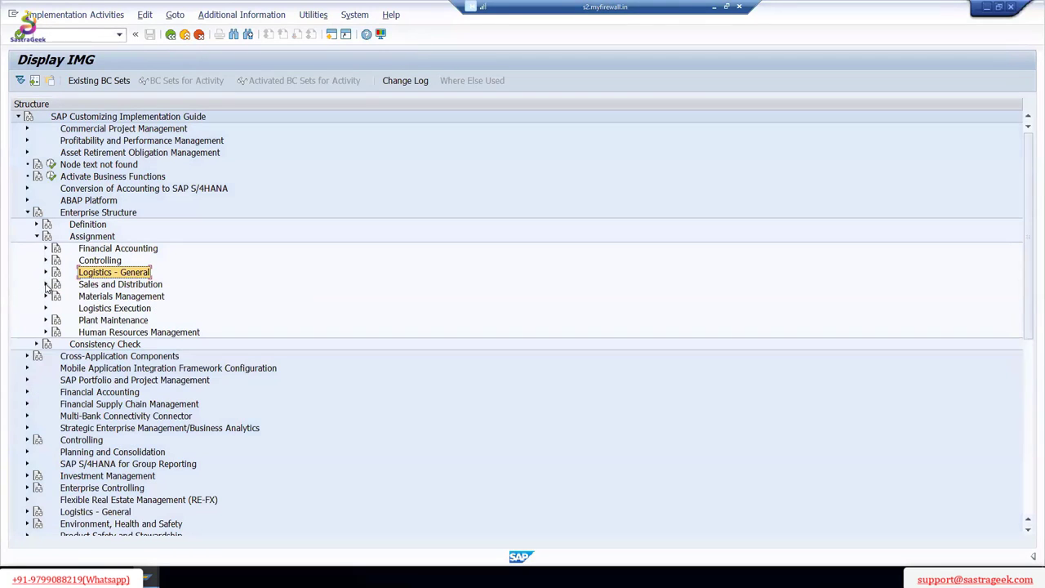
left_click(46, 284)
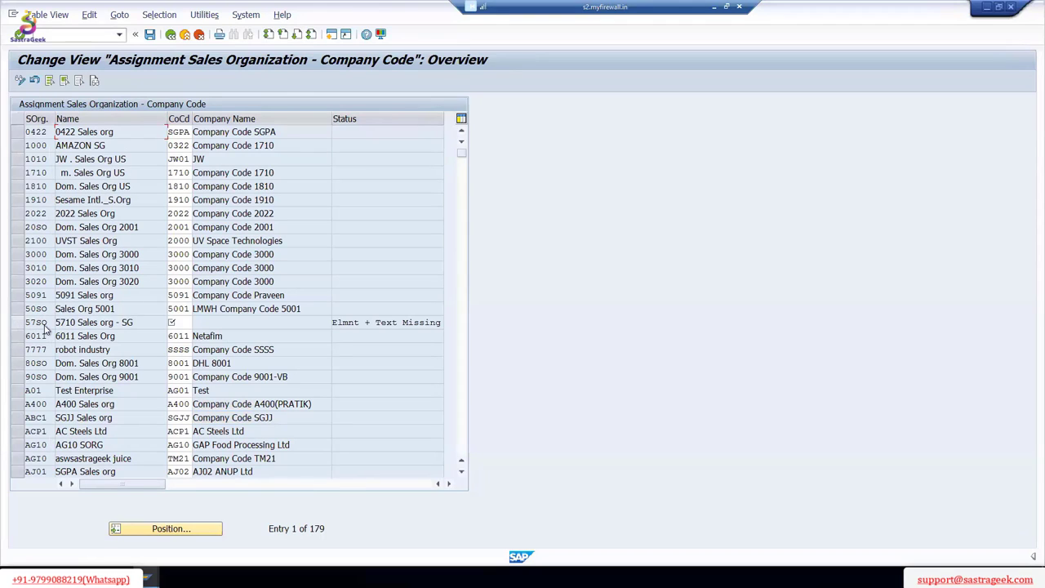
left_click_drag(49, 325, 23, 325)
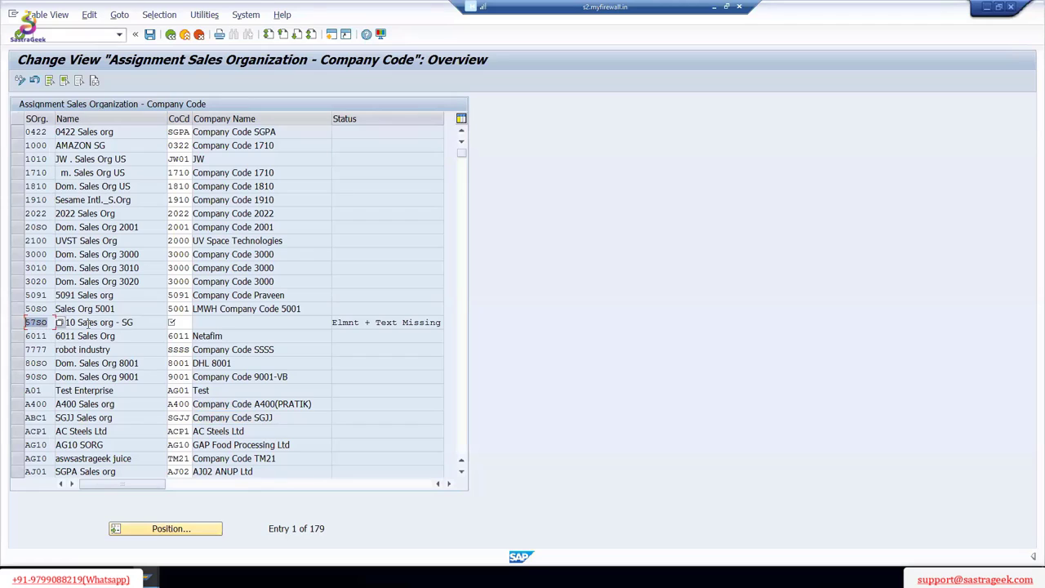
left_click(190, 322)
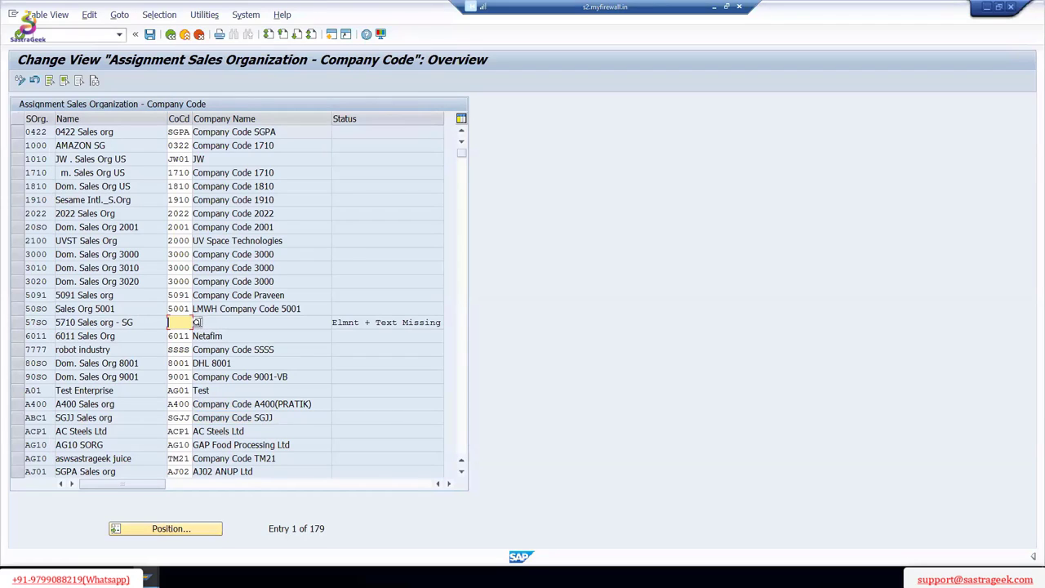
left_click(197, 323)
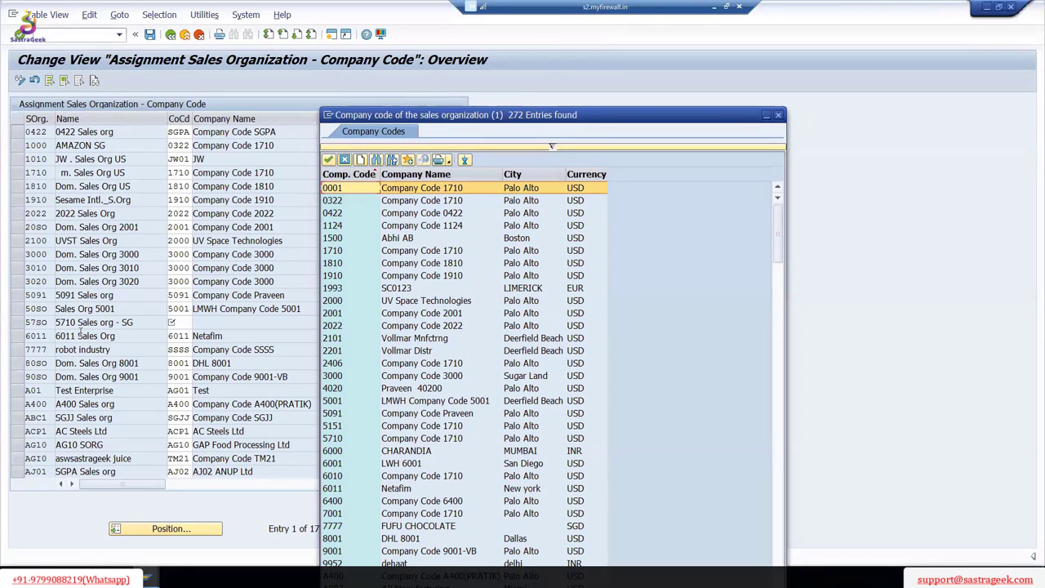
left_click_drag(442, 123, 442, 54)
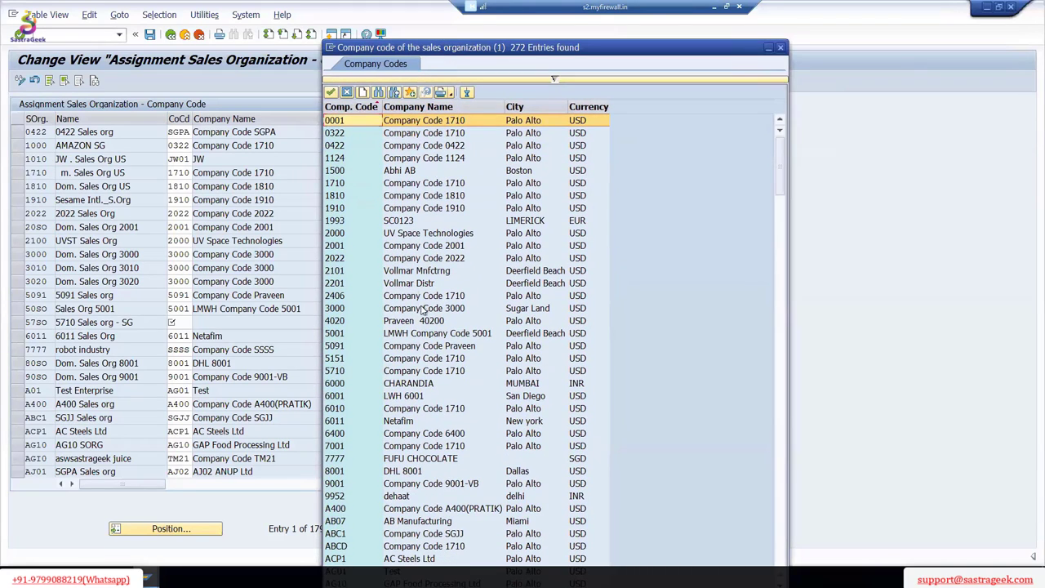
double_click(348, 373)
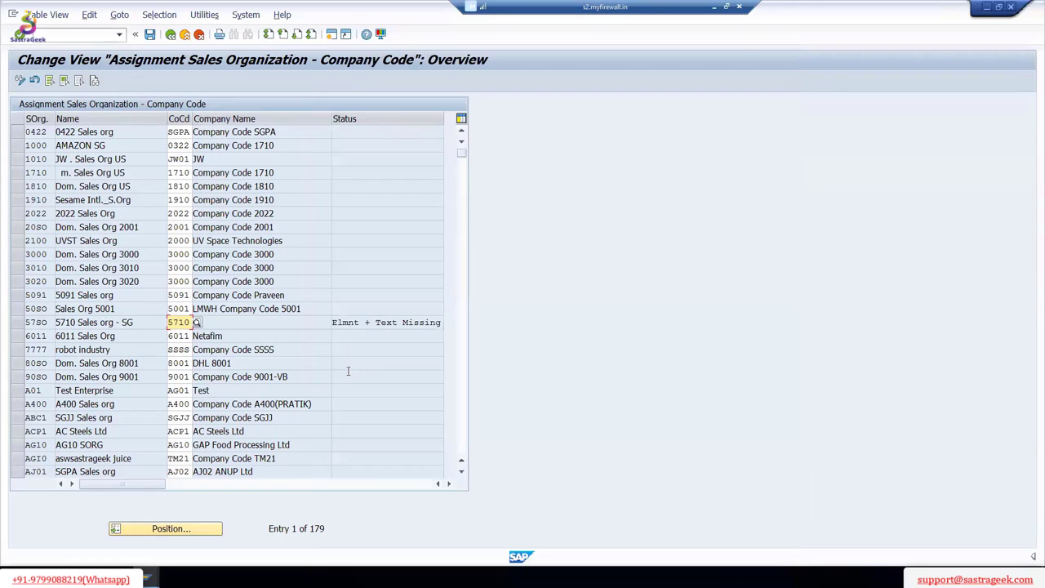
left_click(150, 35)
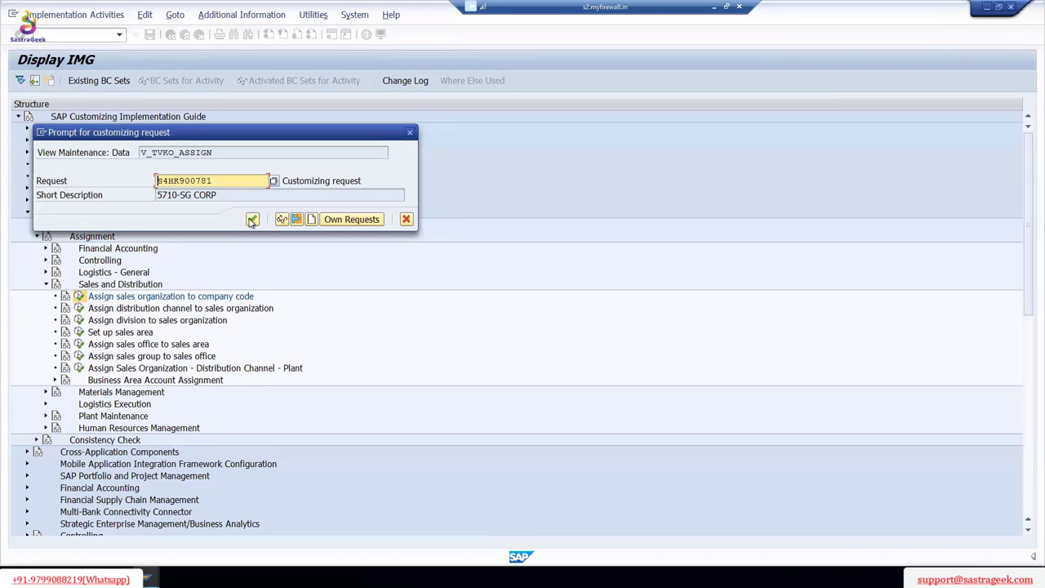
key("Return")
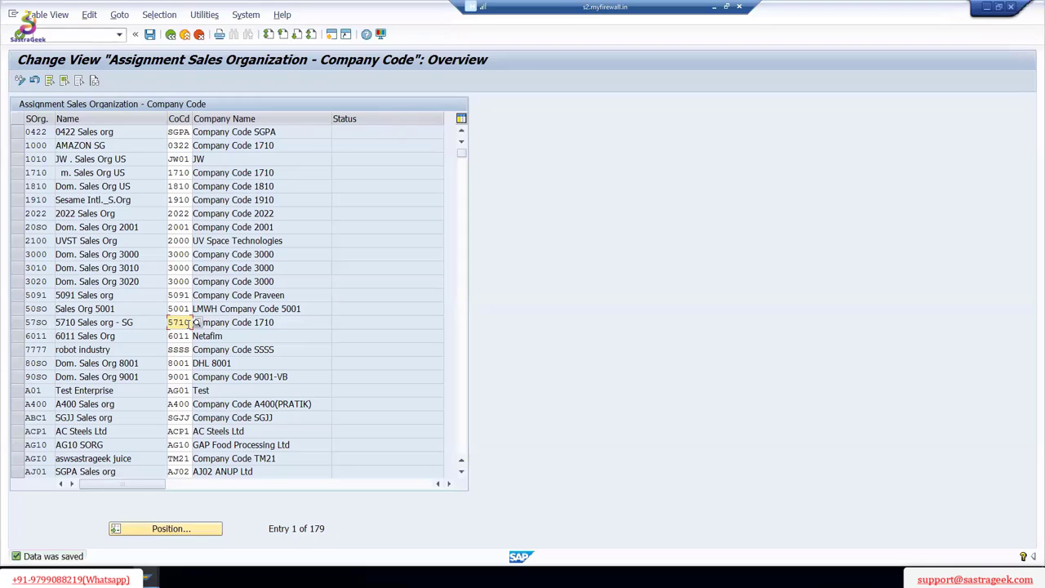
Step: Open the assignment of distribution channels to sales organizations and position the list at sales organization 5710
left_click(171, 34)
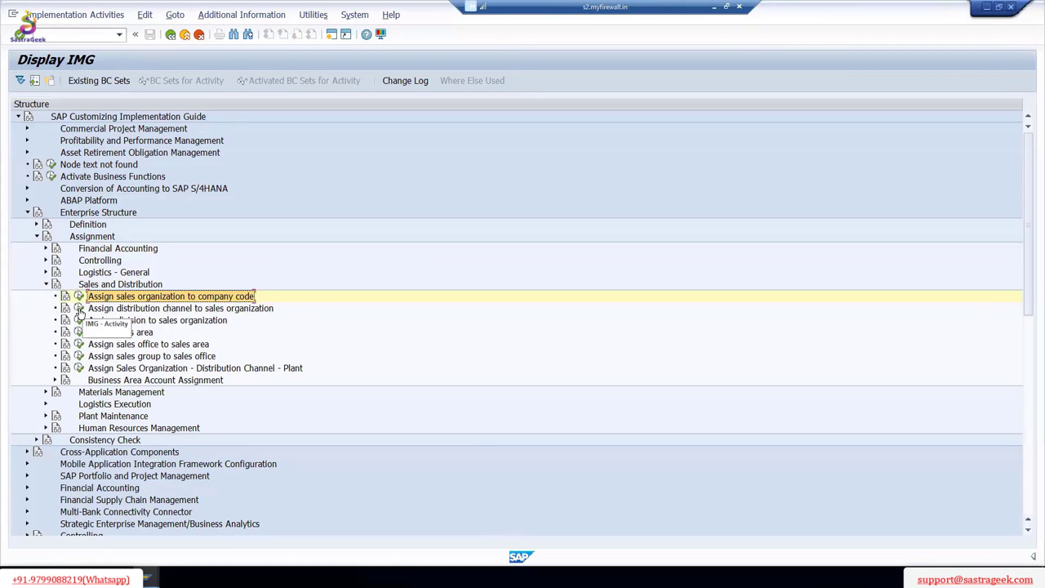
left_click(79, 312)
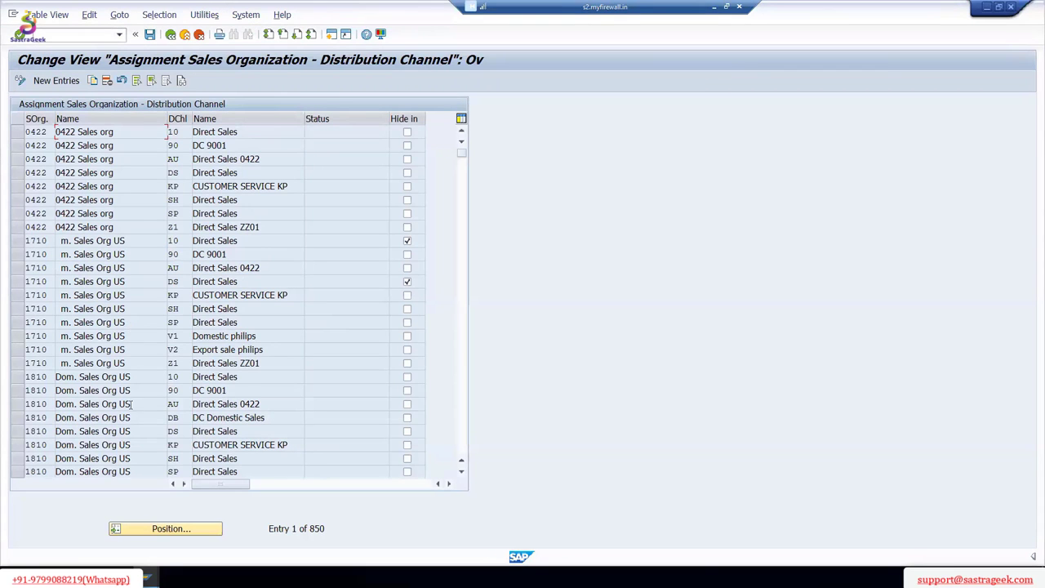
left_click(167, 537)
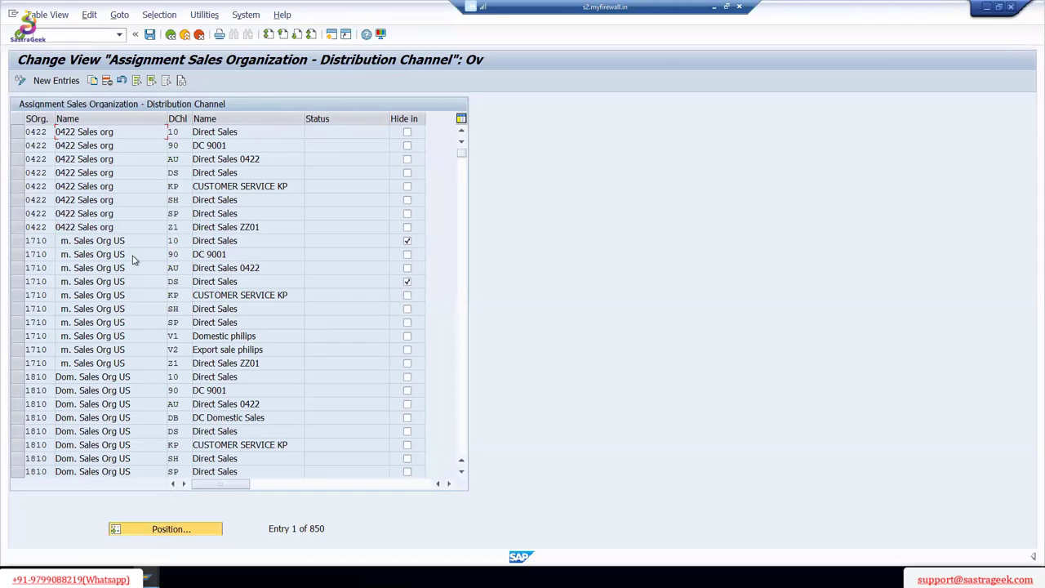
type("5")
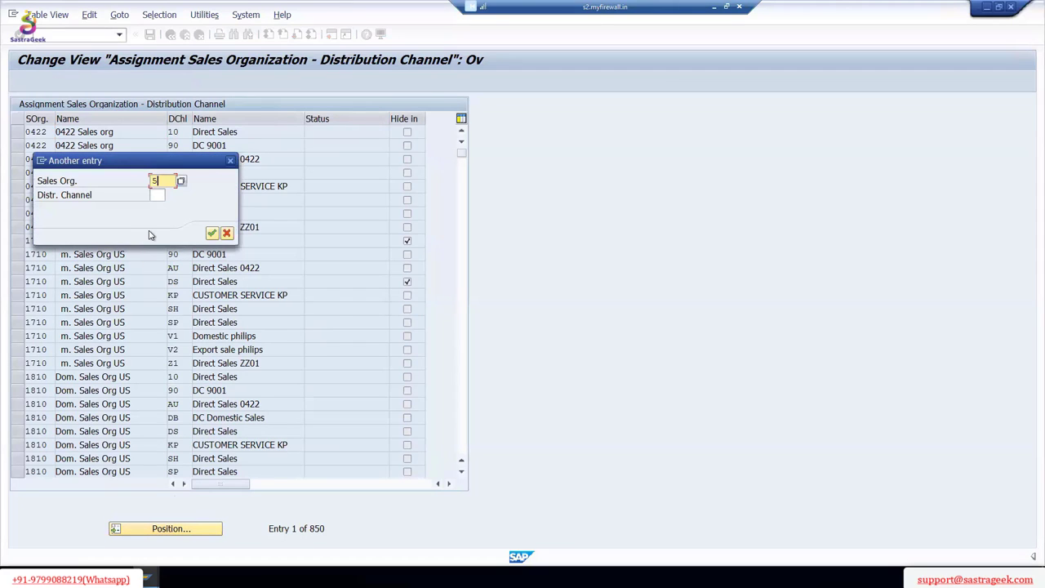
type("710")
left_click(211, 233)
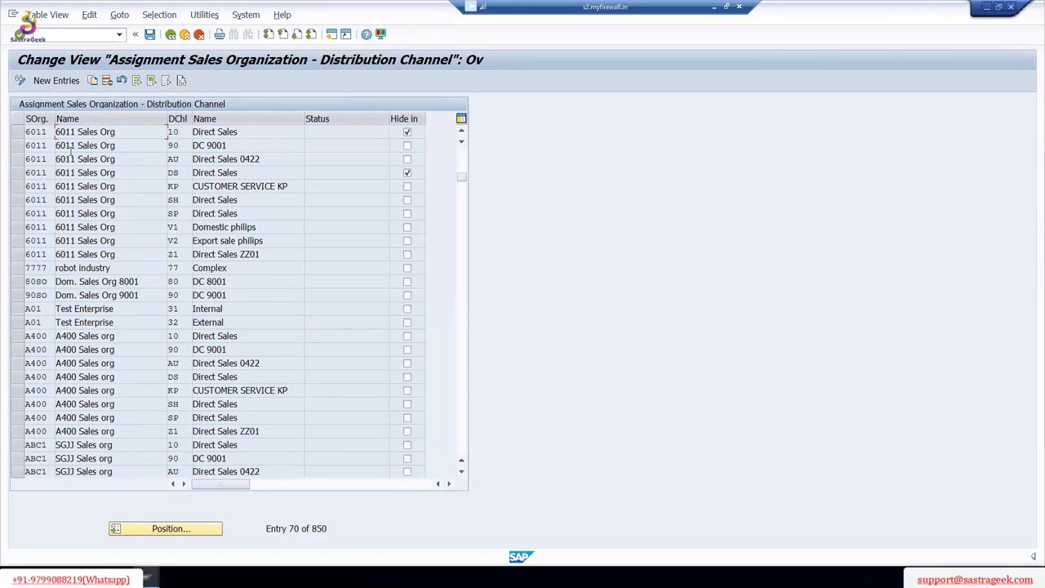
Step: Add a new distribution channel assignment entry with sales organization 57SO and distribution channel 57
left_click(67, 81)
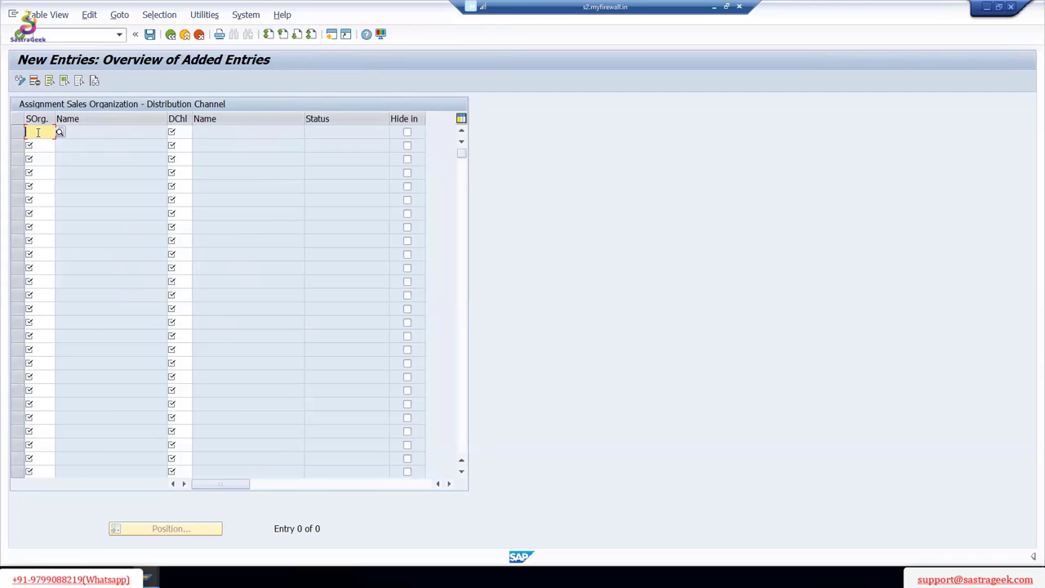
type("57")
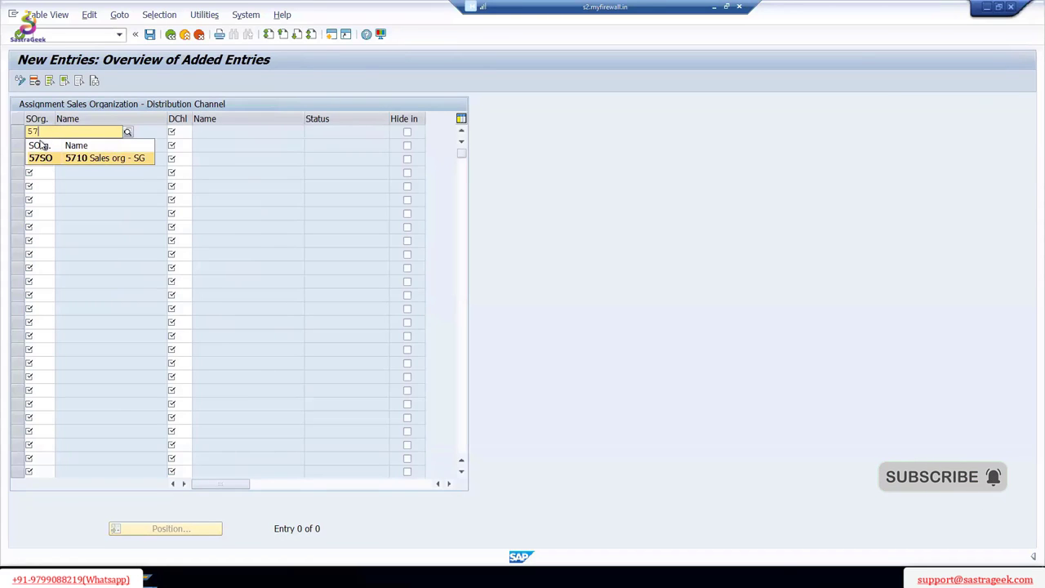
left_click(41, 157)
left_click(188, 129)
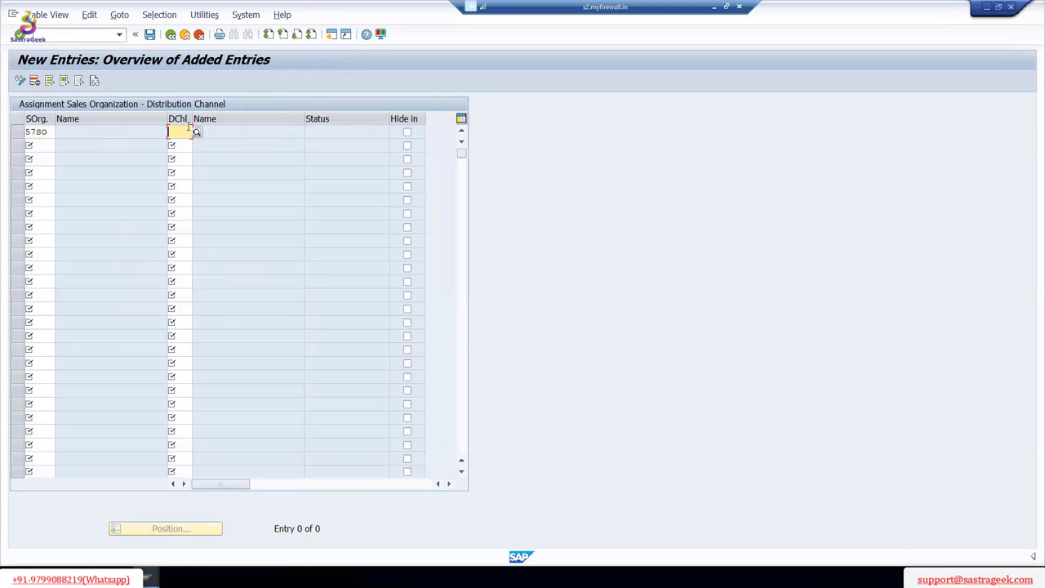
type("57")
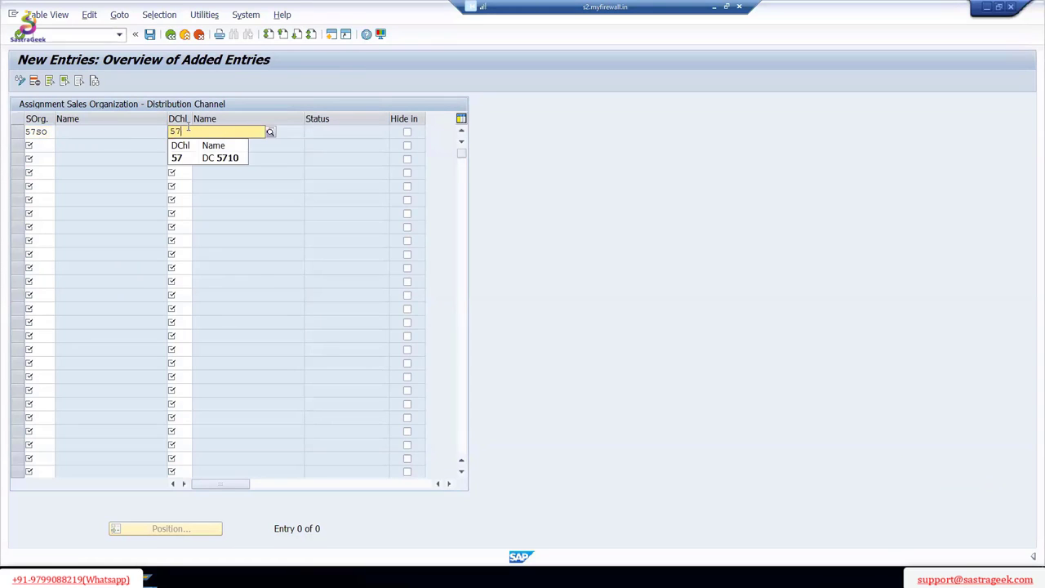
left_click(220, 160)
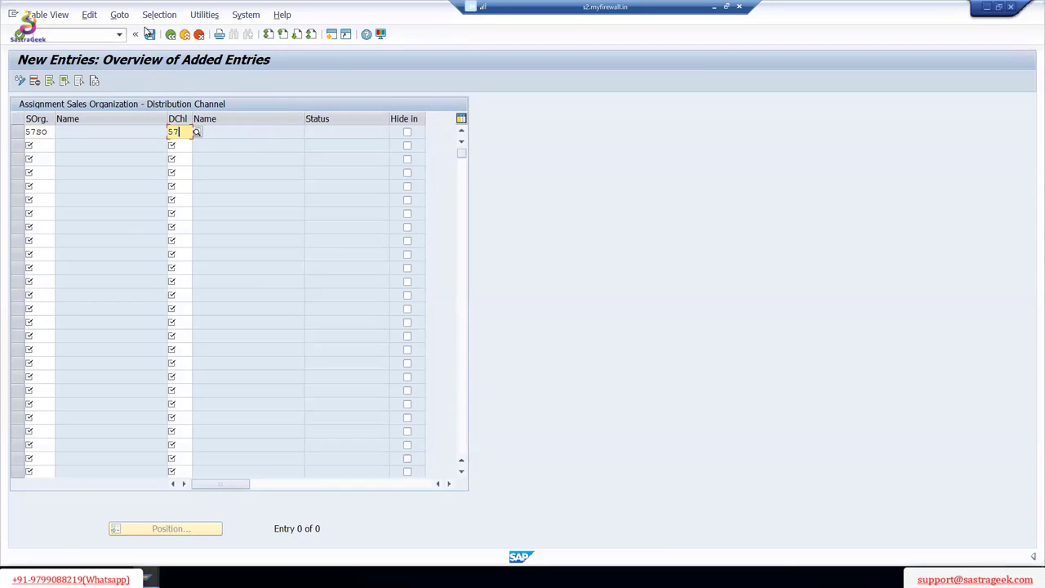
Step: Save the distribution channel assignment under the 5710-SG CORP customizing request and return to the customizing structure
left_click(149, 37)
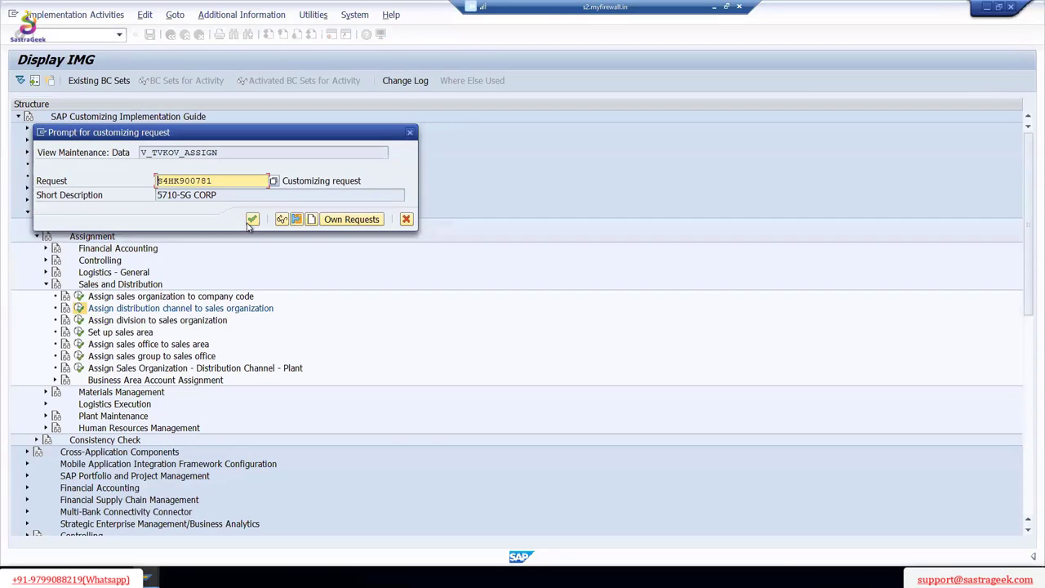
key("Return")
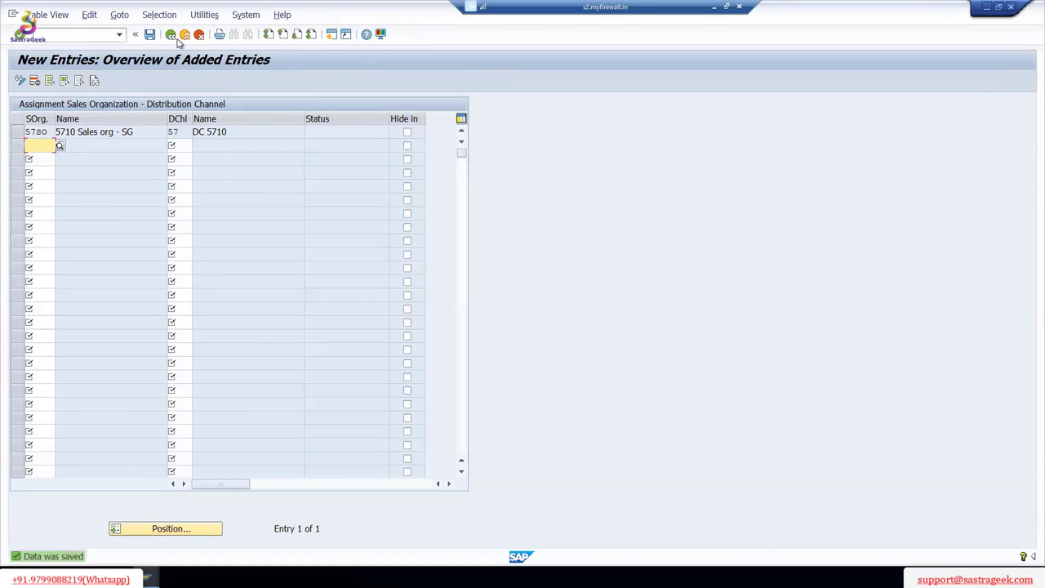
left_click(170, 34)
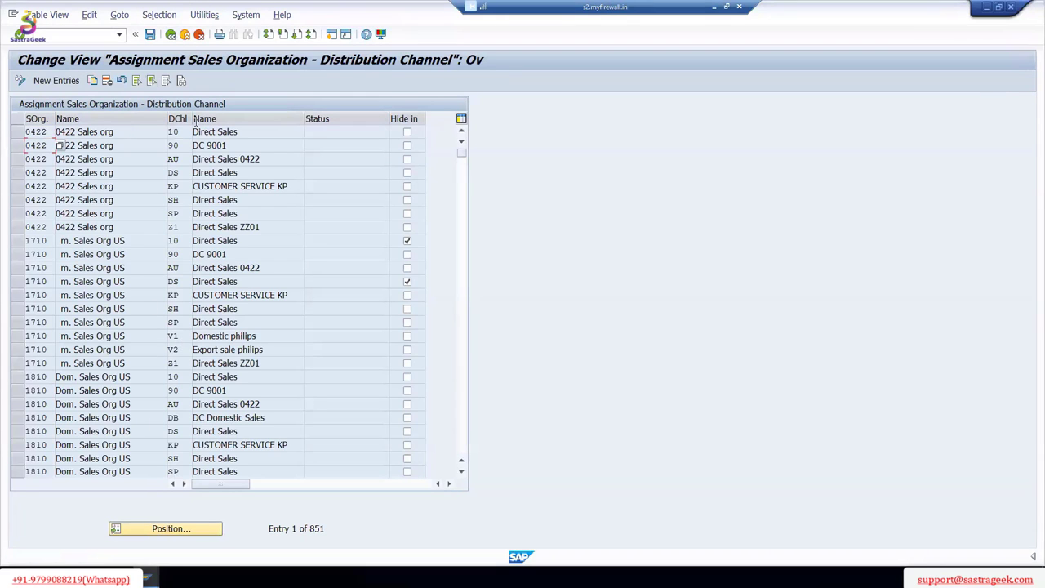
left_click(170, 35)
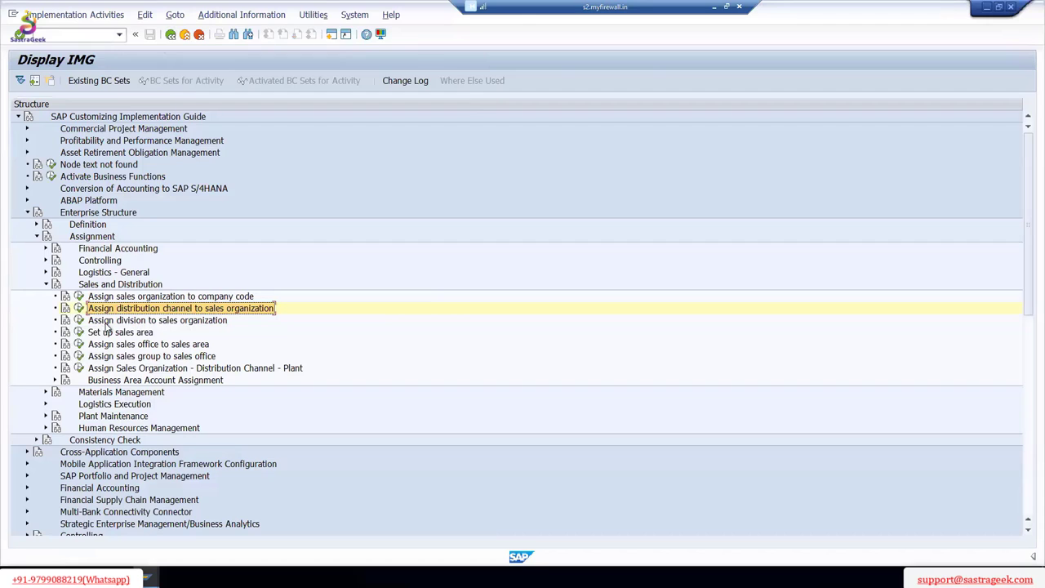
Step: Open the assignment of divisions to sales organizations and start a new entry with division 57, Sales Division 57SG
left_click(78, 320)
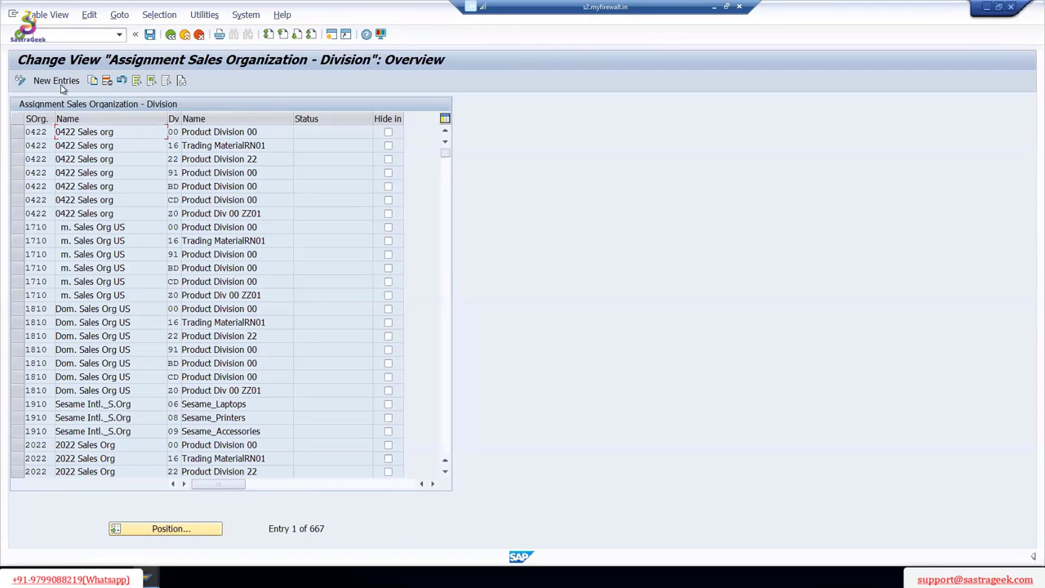
left_click(57, 80)
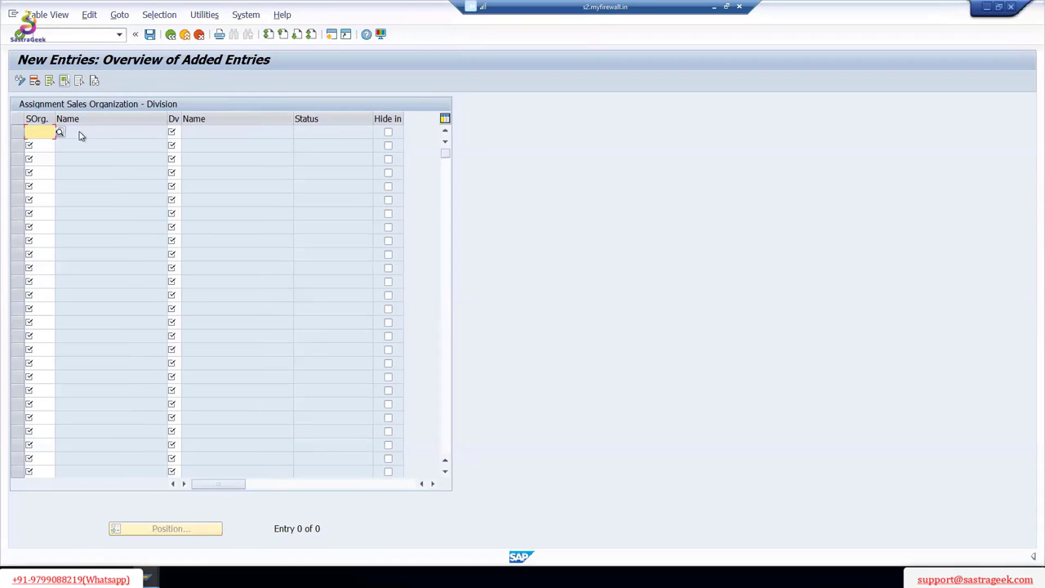
type("s")
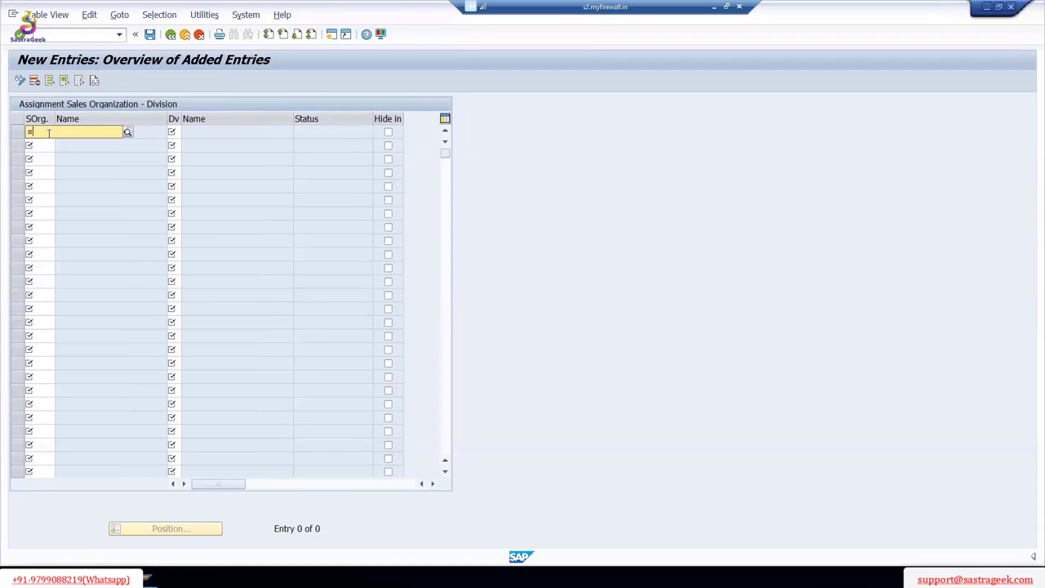
type("7")
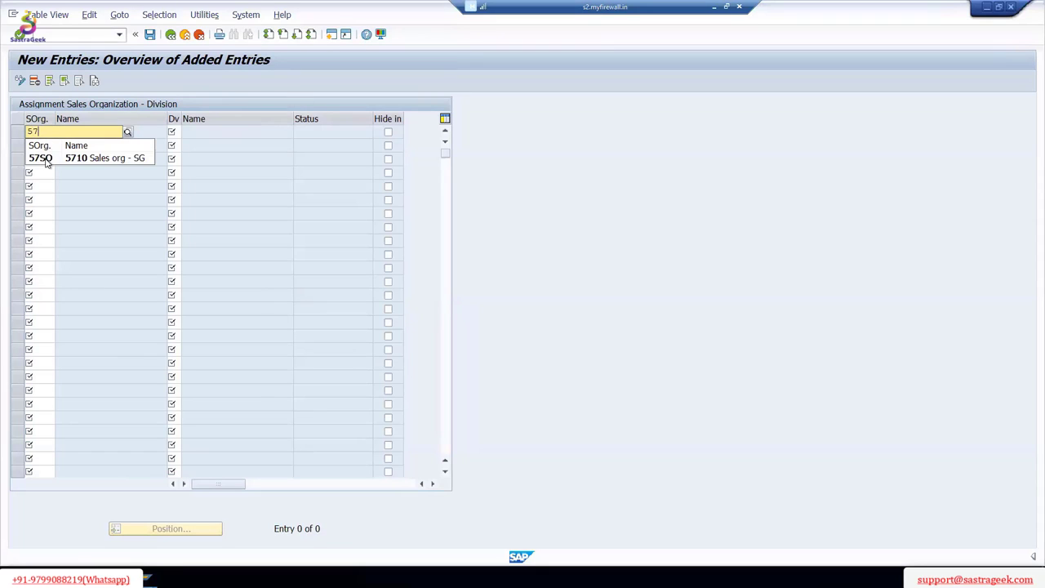
left_click(41, 159)
left_click(179, 132)
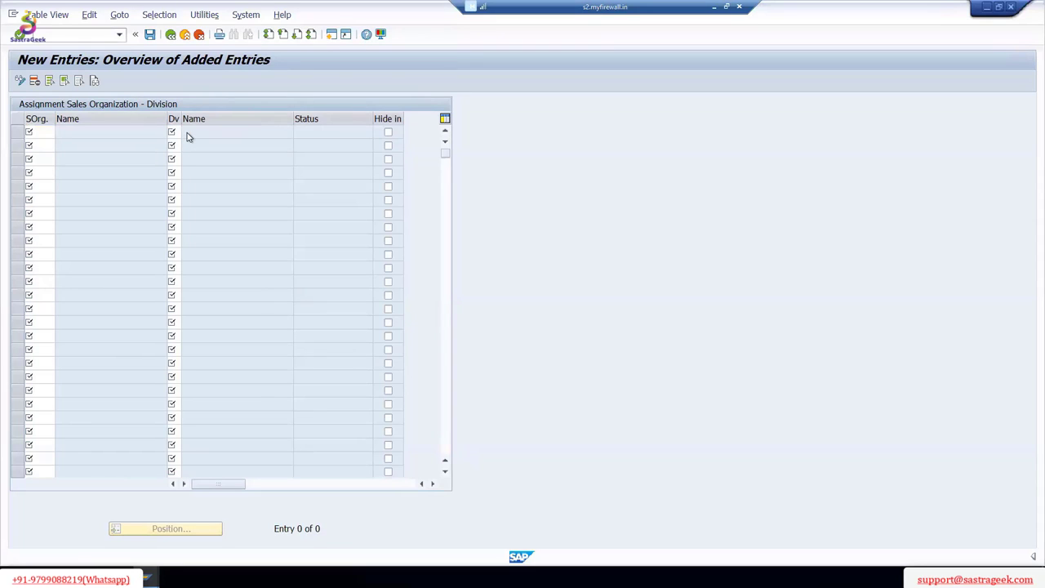
left_click(186, 133)
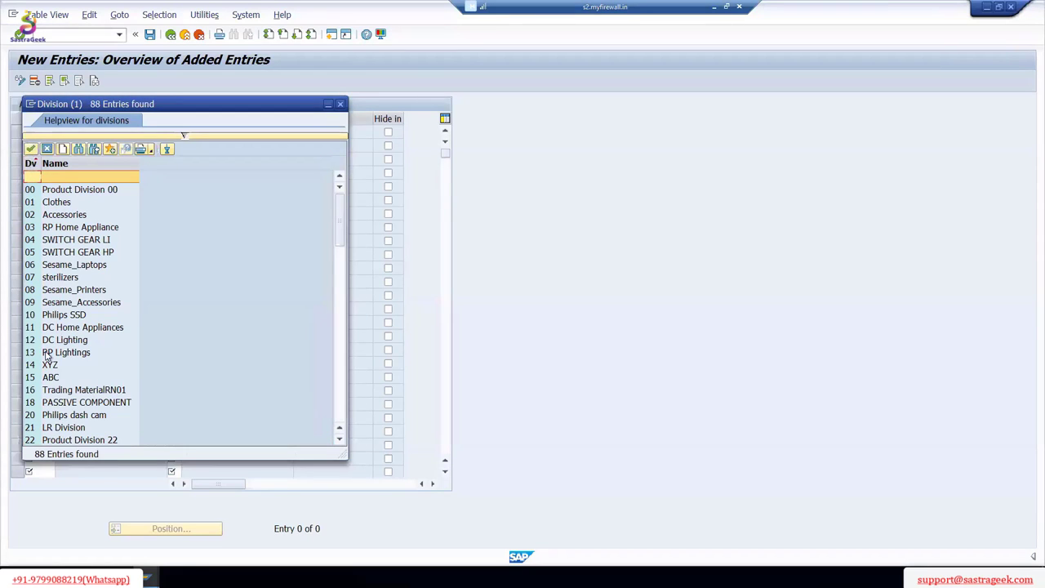
scroll(47, 359, "down", 5)
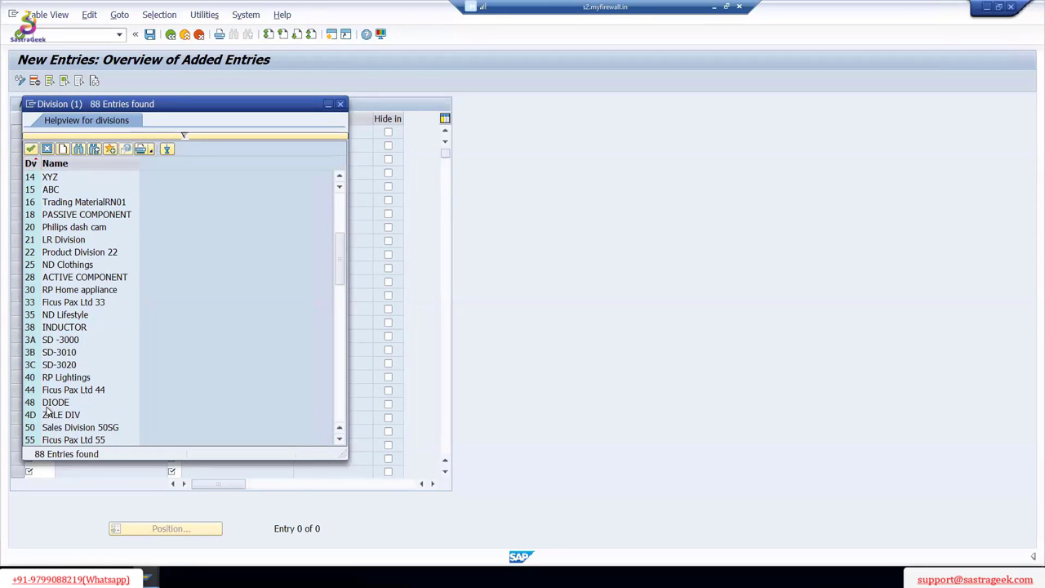
scroll(47, 411, "down", 3)
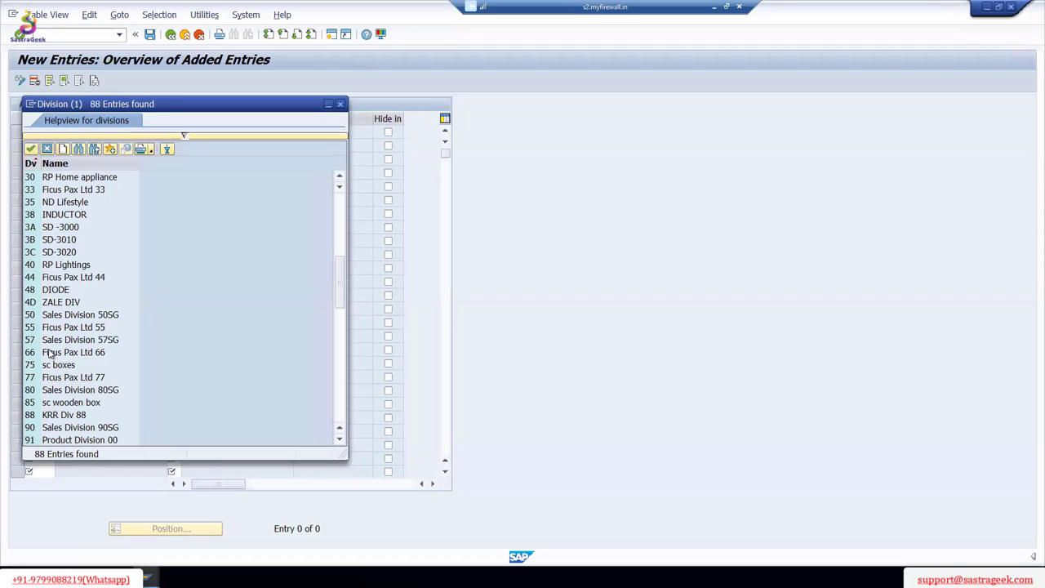
left_click(110, 344)
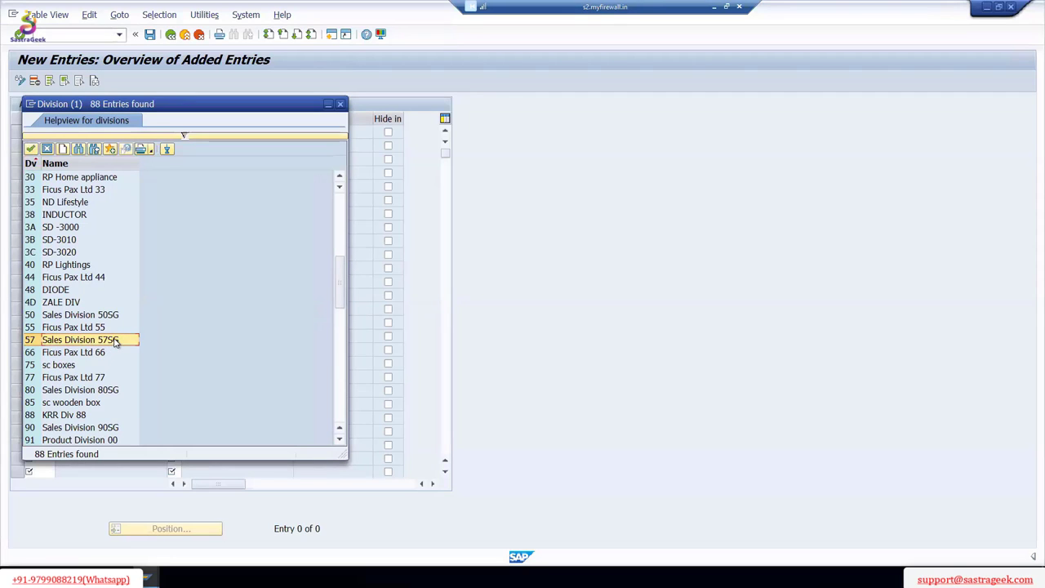
double_click(115, 341)
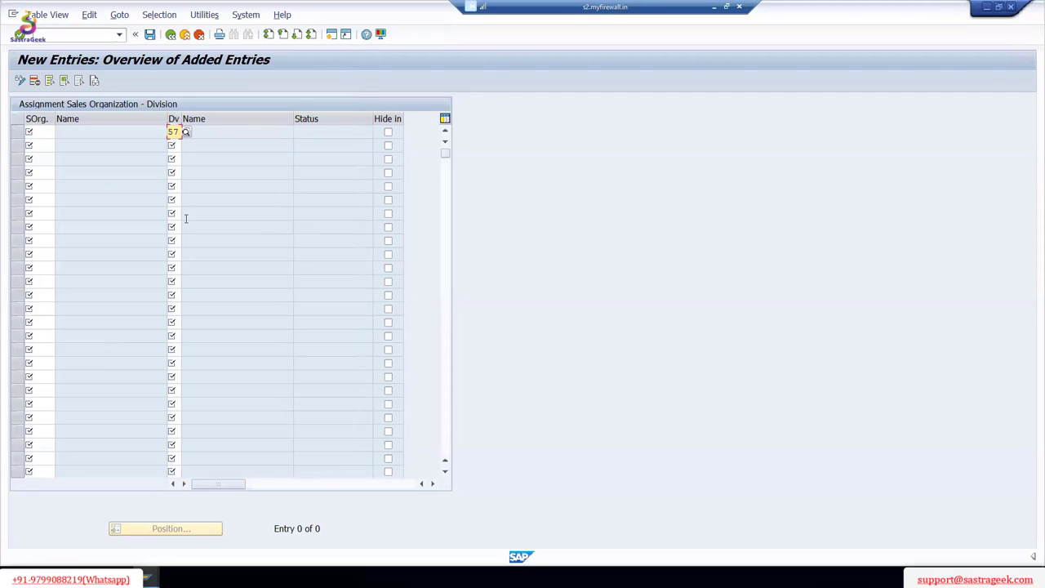
Step: Fill in 57SO as the sales organization of the new division 57 entry
left_click(150, 35)
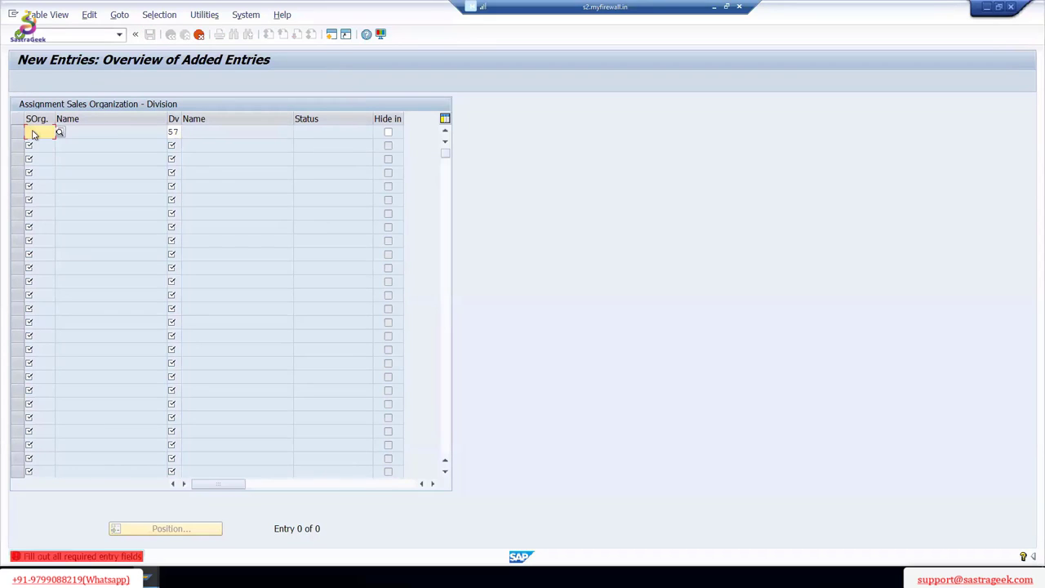
type("57")
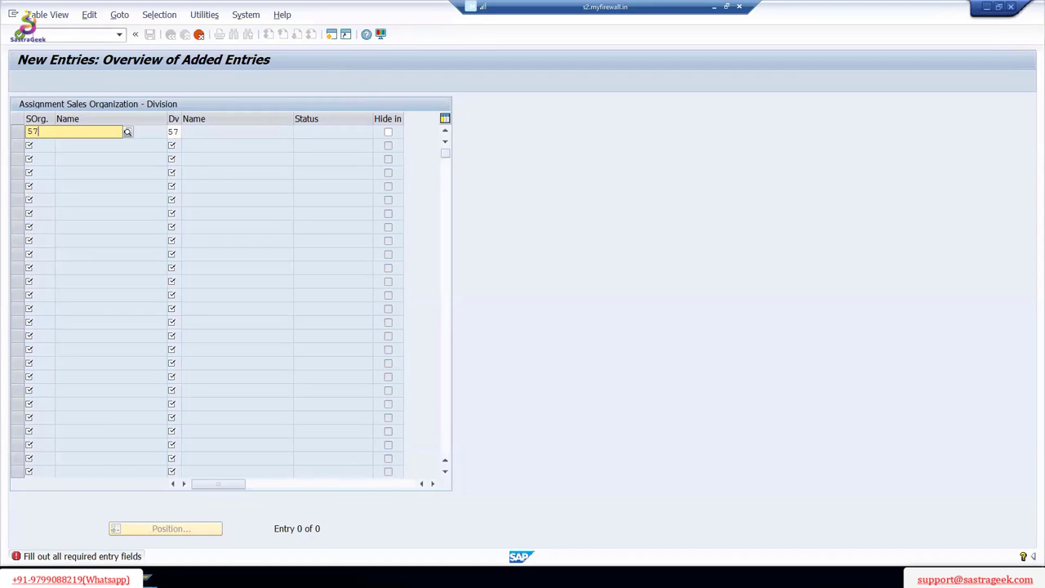
left_click(60, 159)
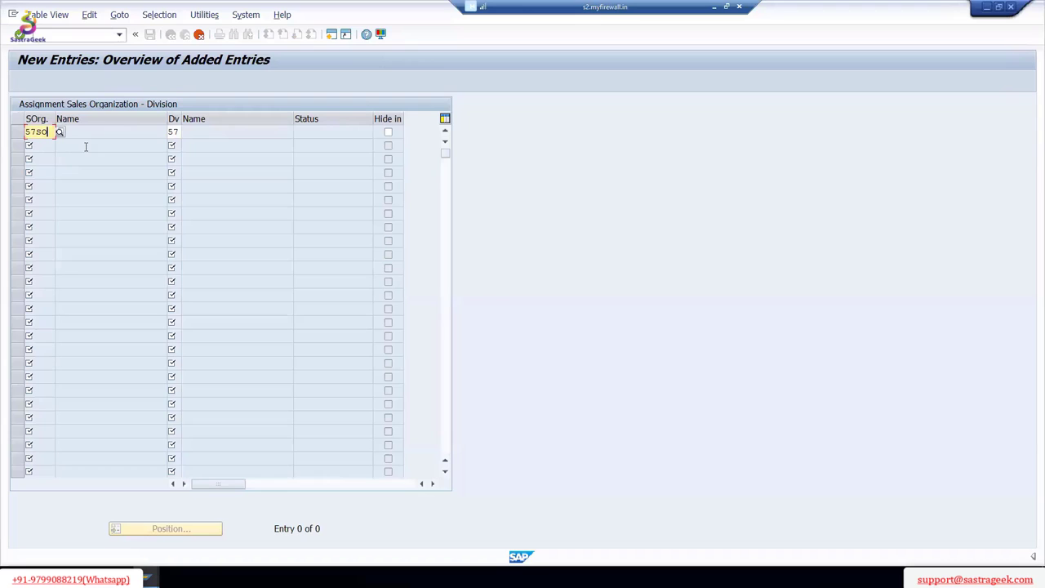
Step: Save the division assignment under the 5710-SG CORP customizing request and return to the customizing structure
left_click(172, 35)
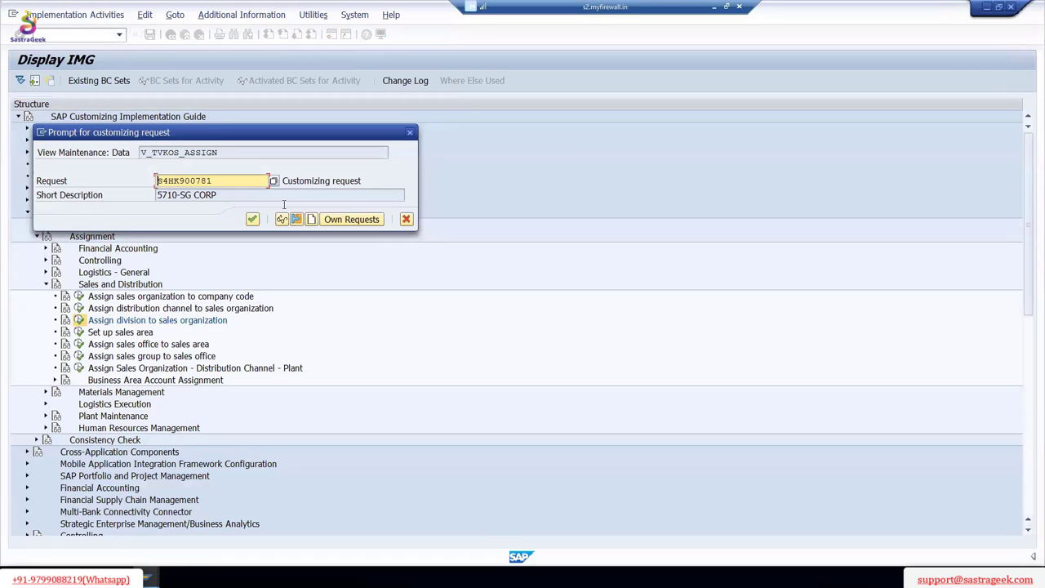
left_click(252, 220)
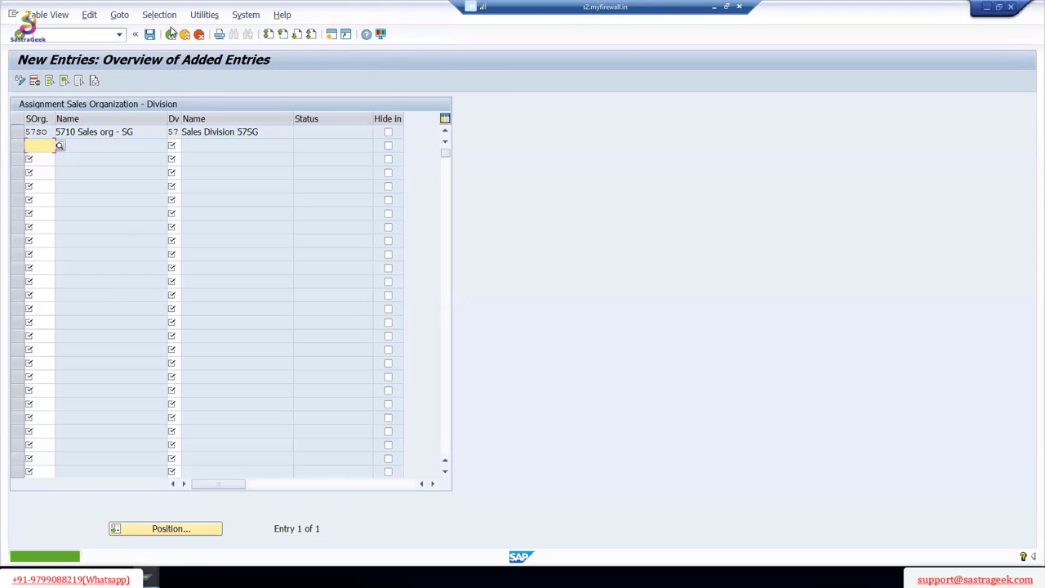
left_click(171, 36)
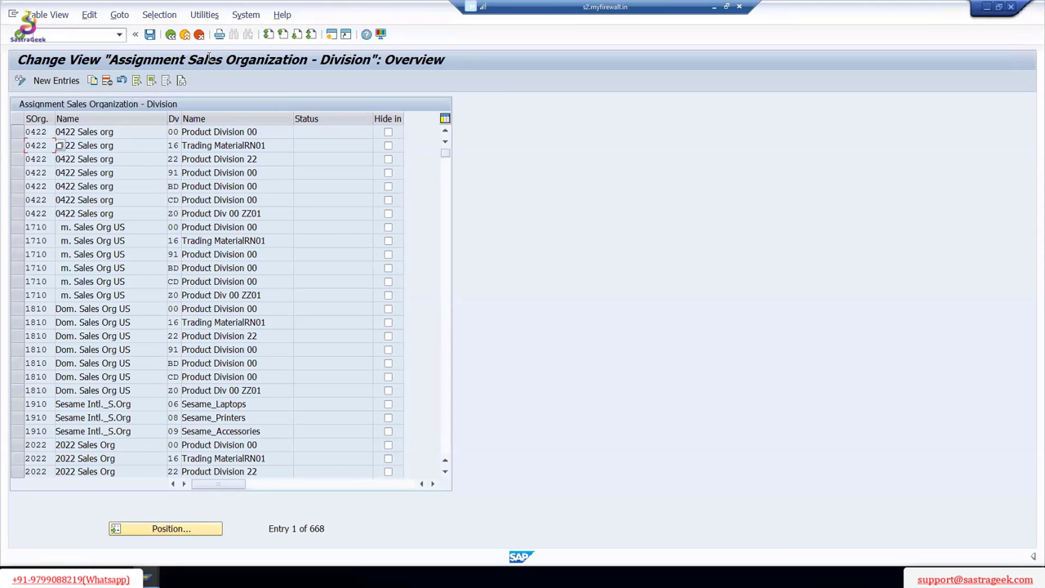
left_click(170, 34)
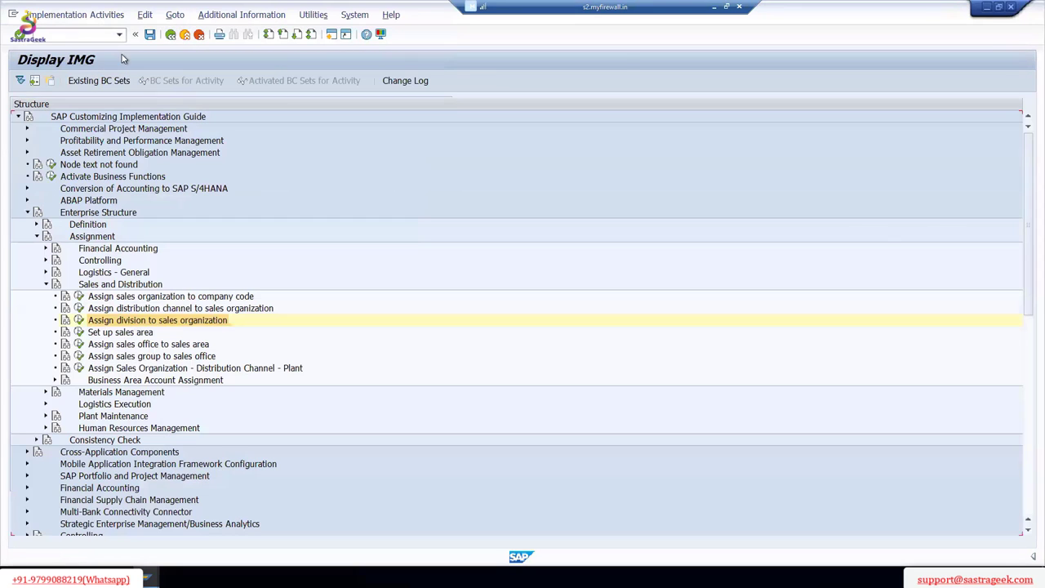
Step: Open the sales area setup and start a new entry with sales organization 57SO
left_click(77, 332)
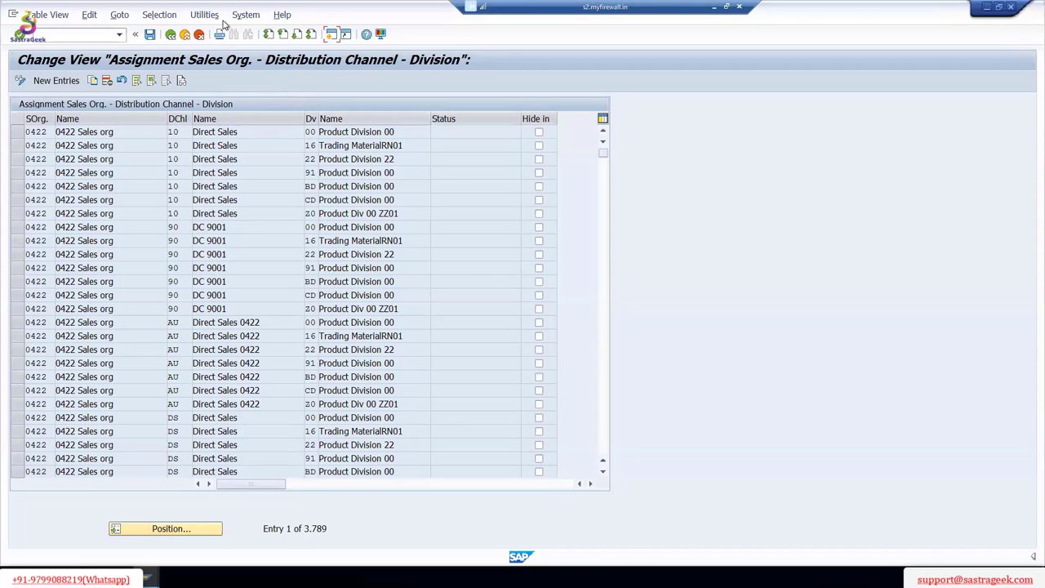
left_click(172, 34)
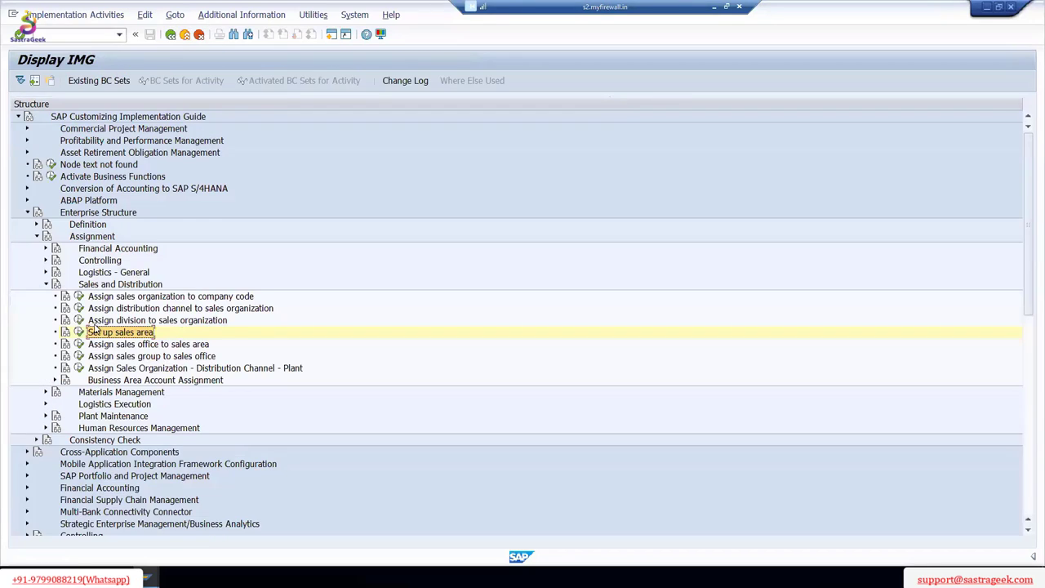
left_click(79, 333)
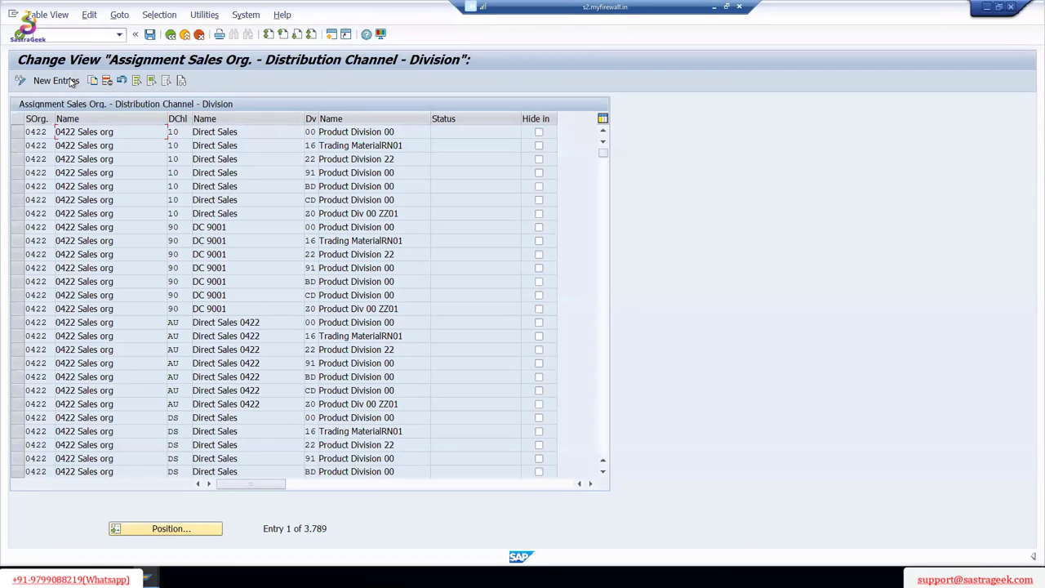
left_click(71, 82)
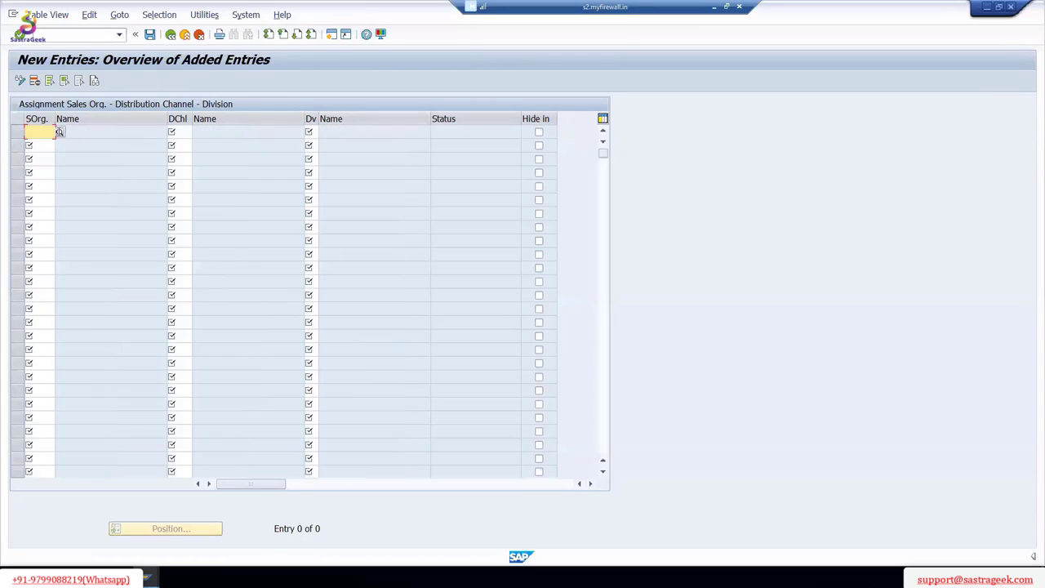
type("s")
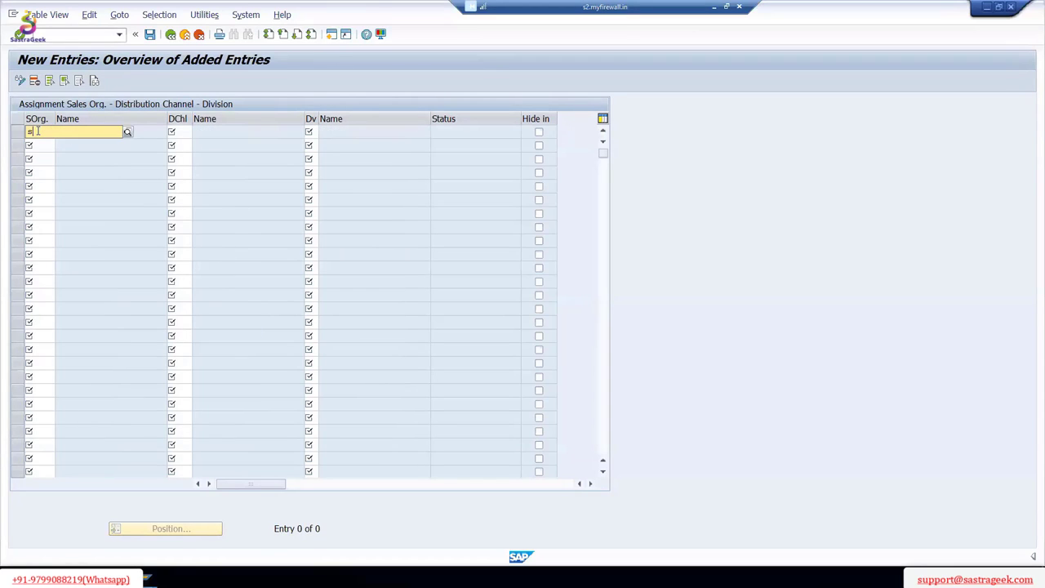
type("7SO")
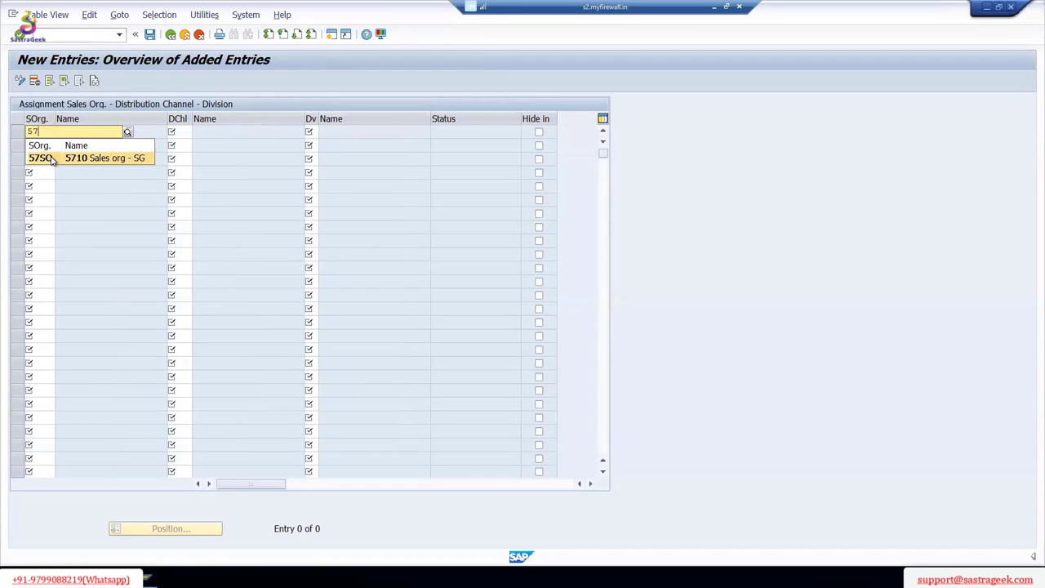
Step: Fill in distribution channel 57 and division 57 for the new 57SO sales area entry
left_click(181, 132)
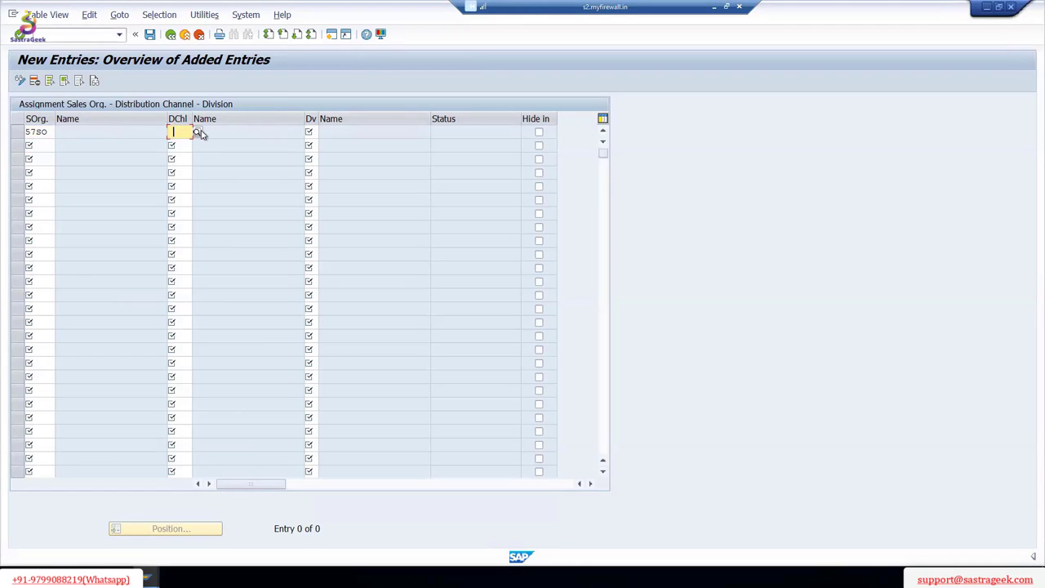
left_click(198, 133)
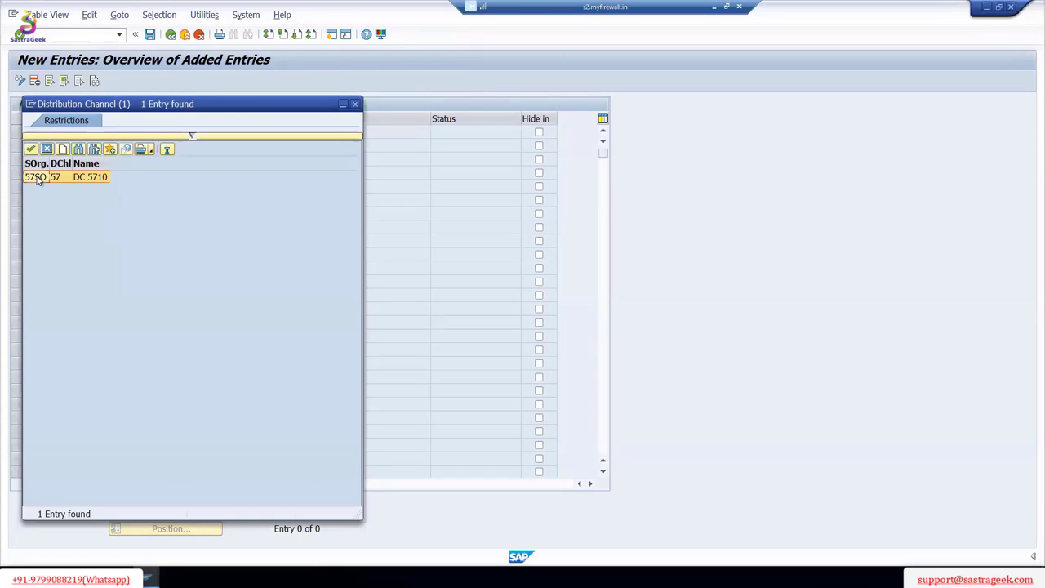
double_click(37, 181)
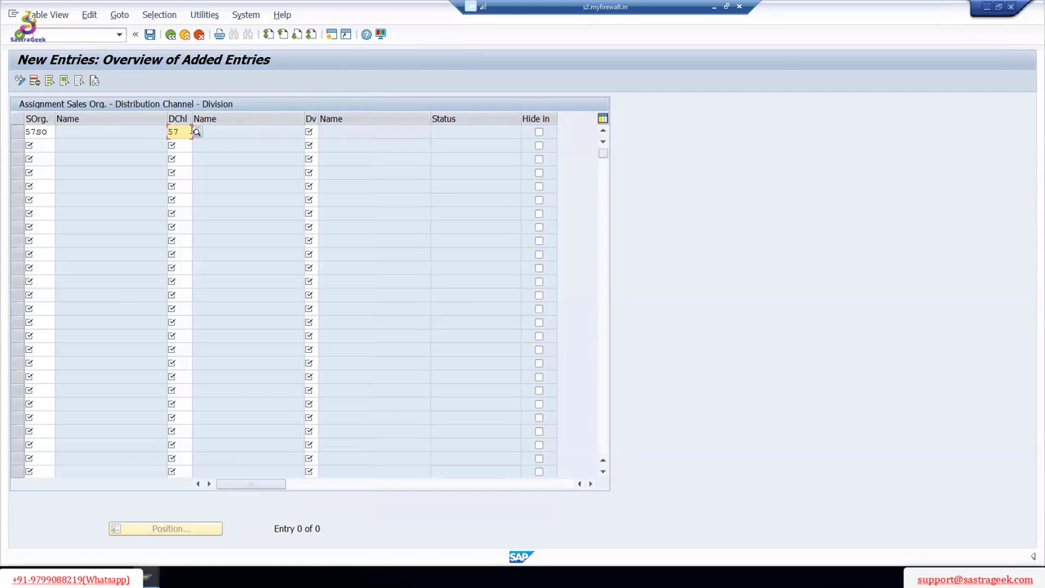
left_click(311, 131)
left_click(320, 132)
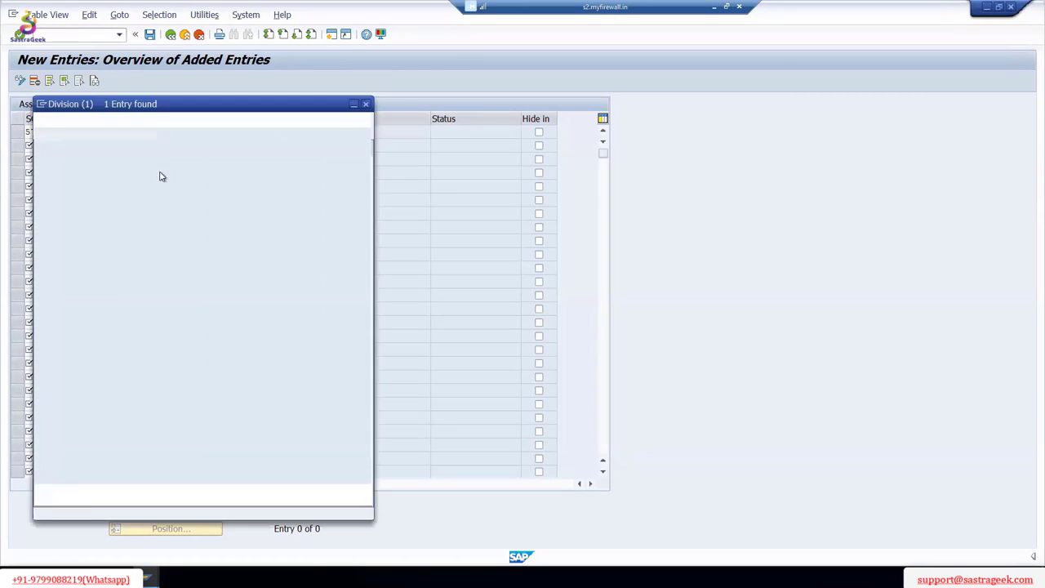
double_click(59, 178)
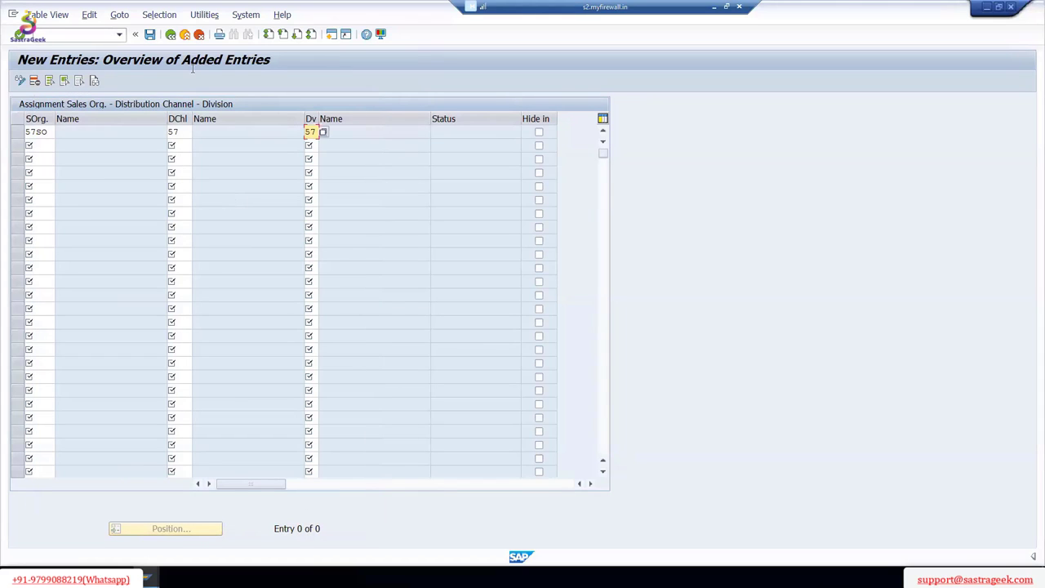
Step: Save the sales area under the 5710-SG CORP customizing request and return to the customizing structure
left_click(150, 34)
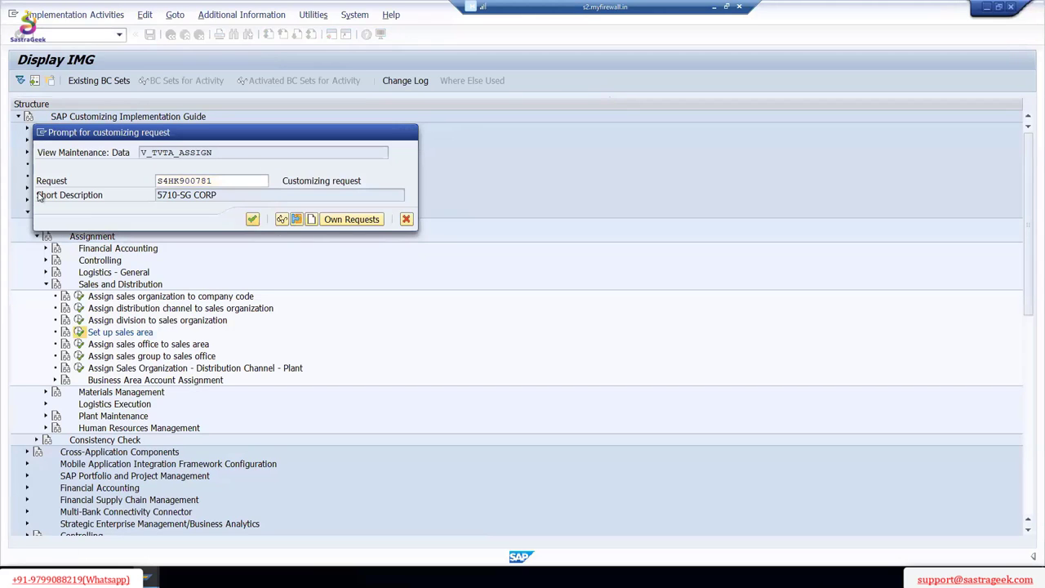
left_click(251, 219)
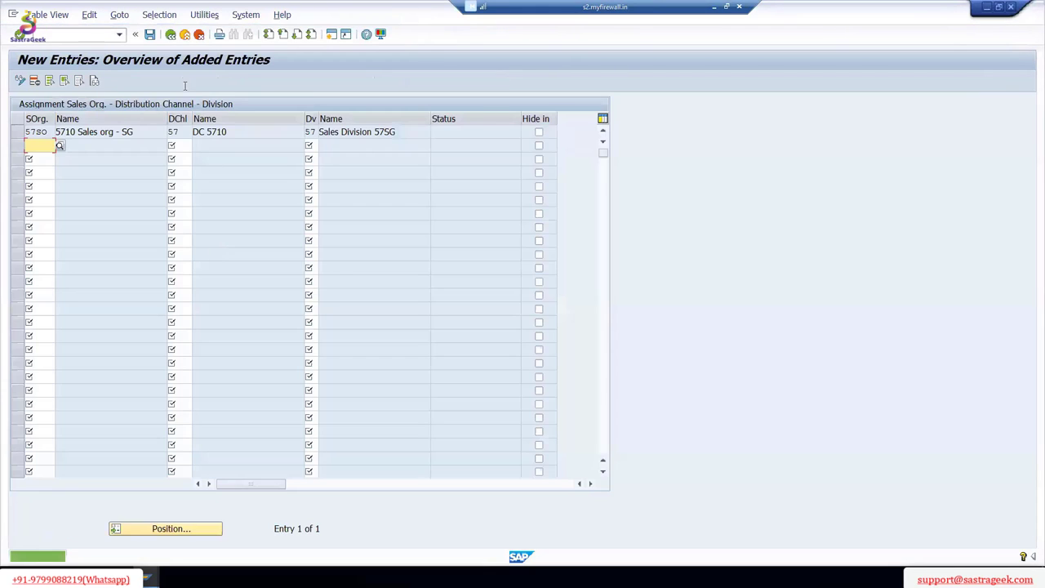
left_click(170, 34)
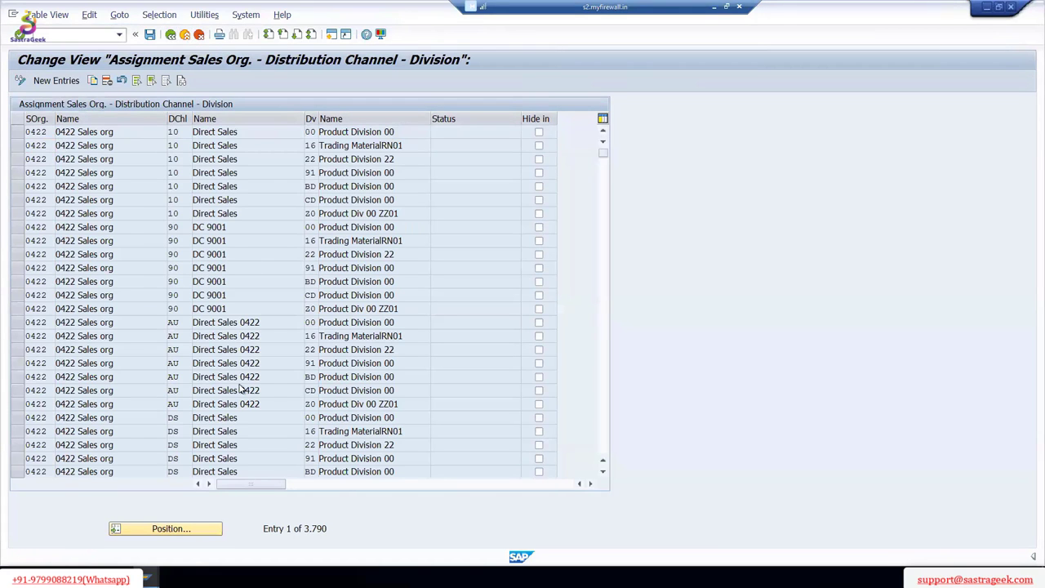
left_click(171, 35)
Step: Open the assignment of sales offices to sales areas and start a new entry with sales organization 57SO
left_click(77, 344)
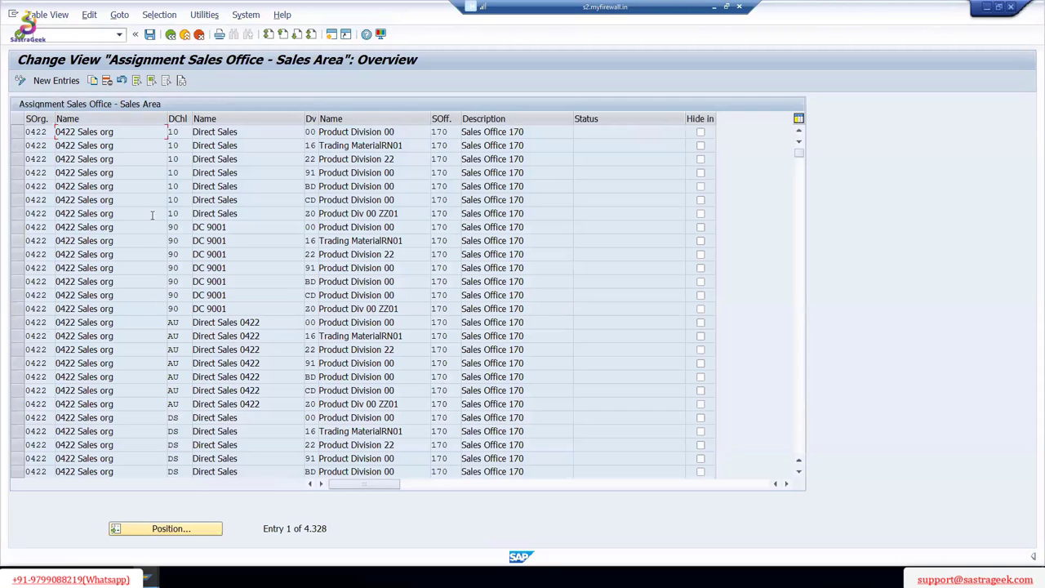
left_click(56, 80)
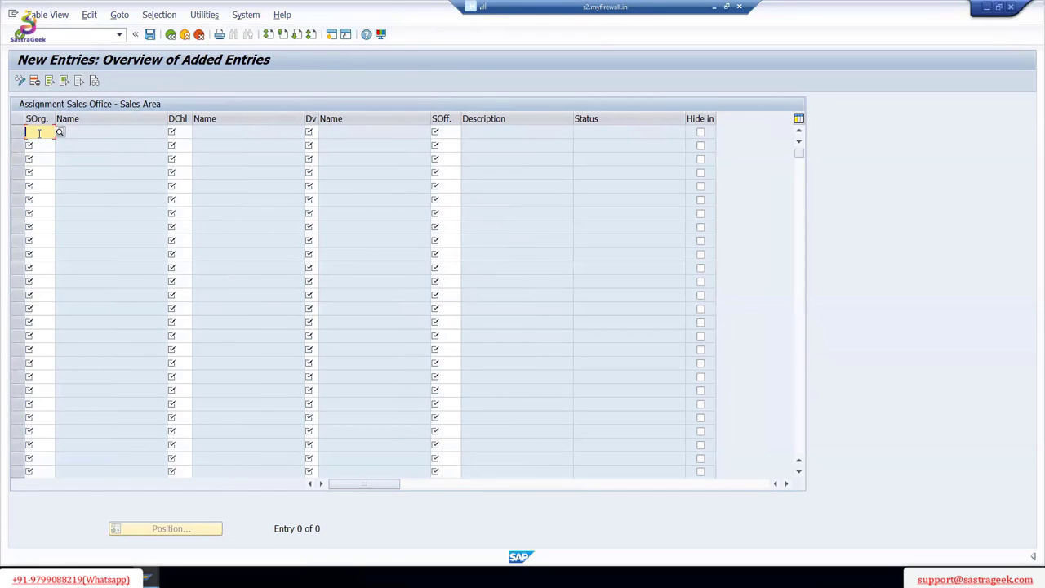
type("57")
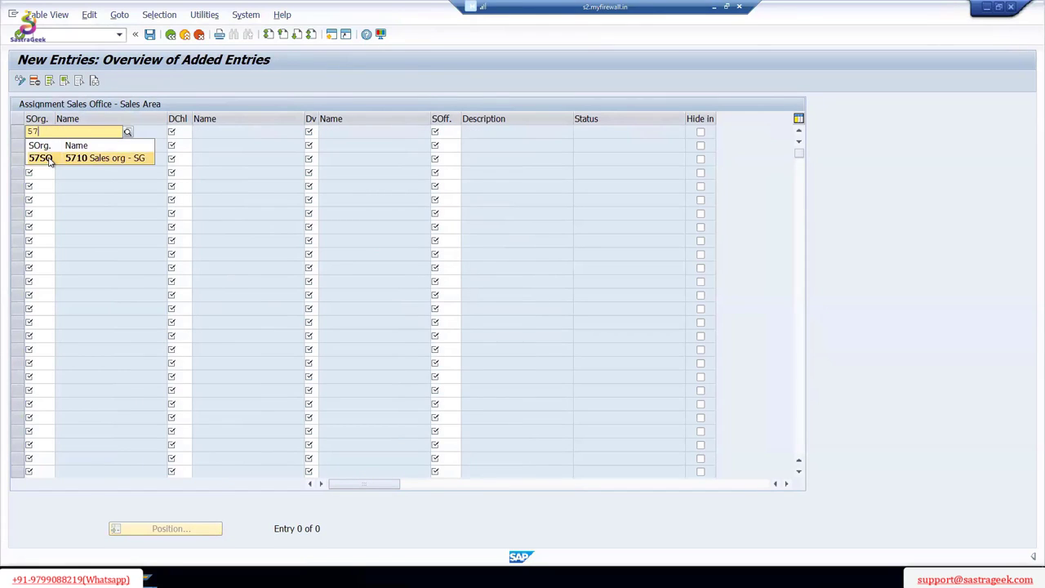
left_click(51, 156)
Step: Fill in distribution channel 57 and division 57, Sales Division 57SG, in the new sales office assignment
left_click(181, 132)
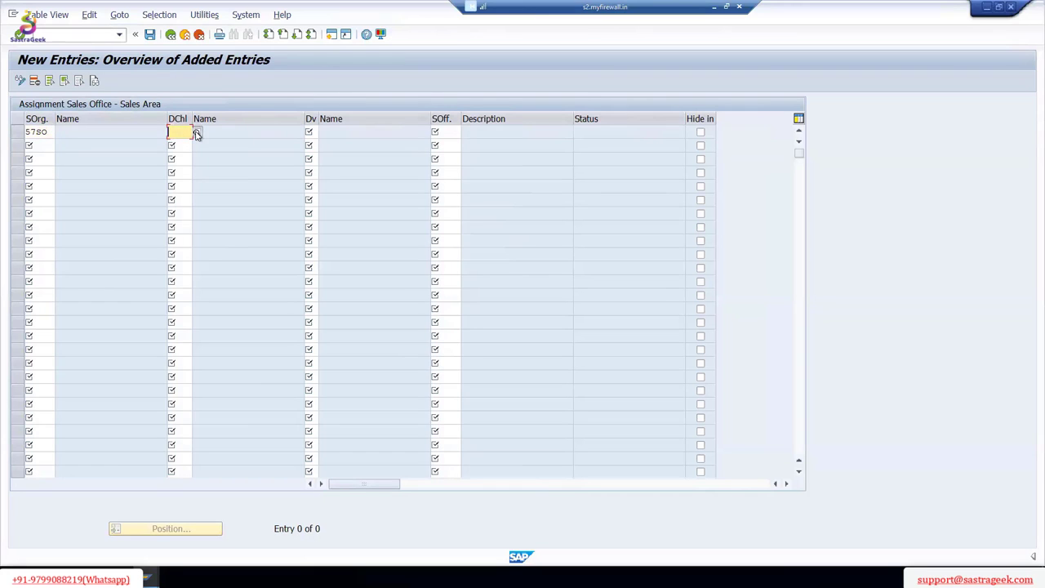
left_click(196, 133)
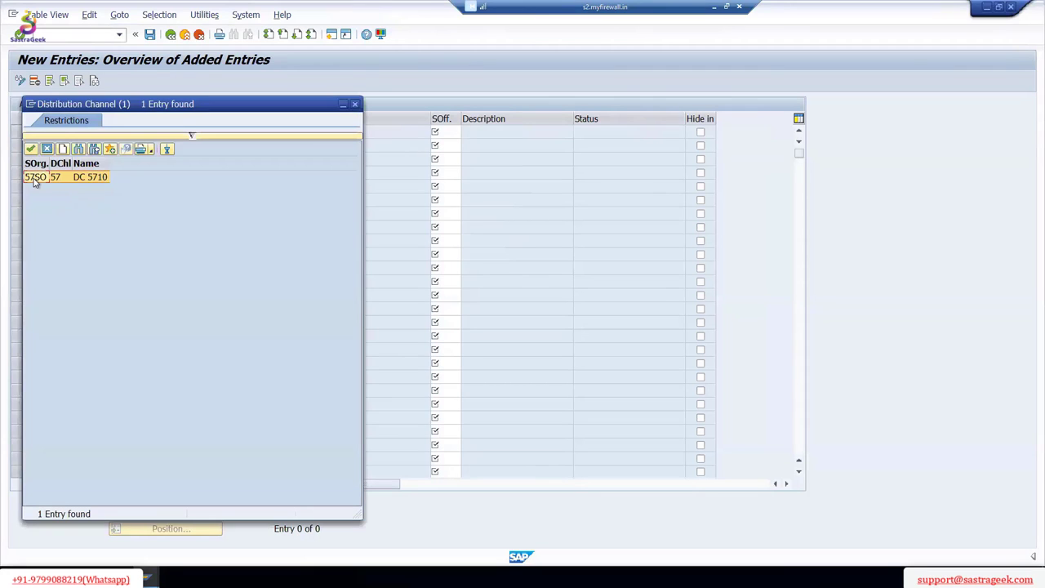
double_click(35, 181)
left_click(315, 131)
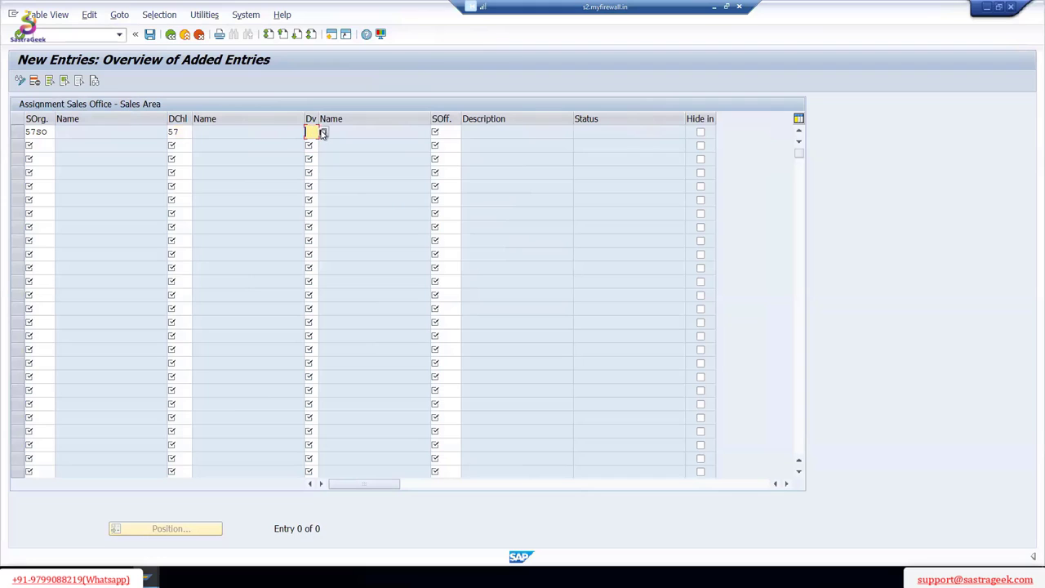
left_click(323, 133)
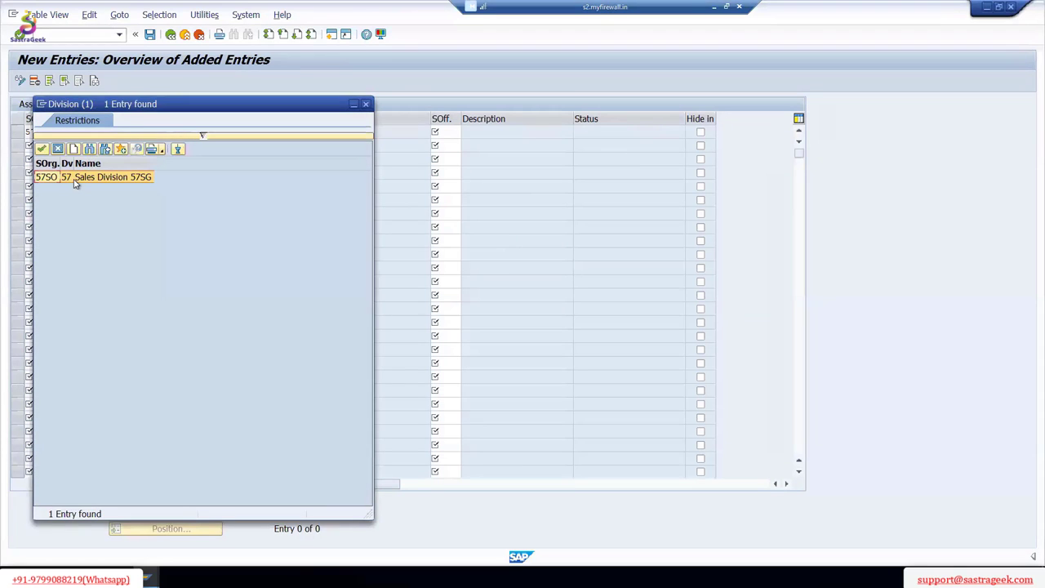
double_click(75, 183)
Step: Choose 57SO, Sales Office 5710, as the sales office for the new sales area assignment
left_click(447, 133)
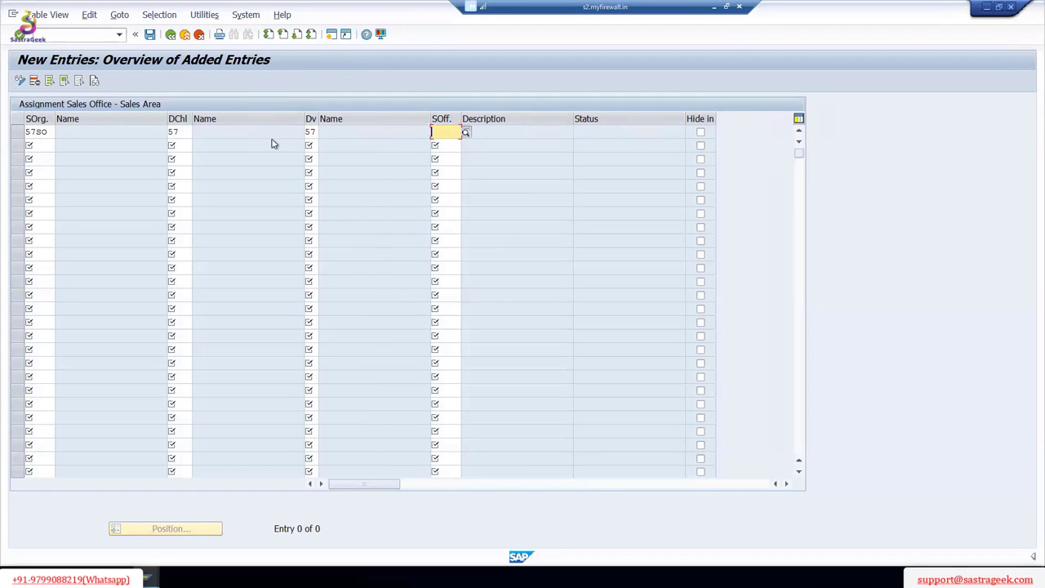
key("F4")
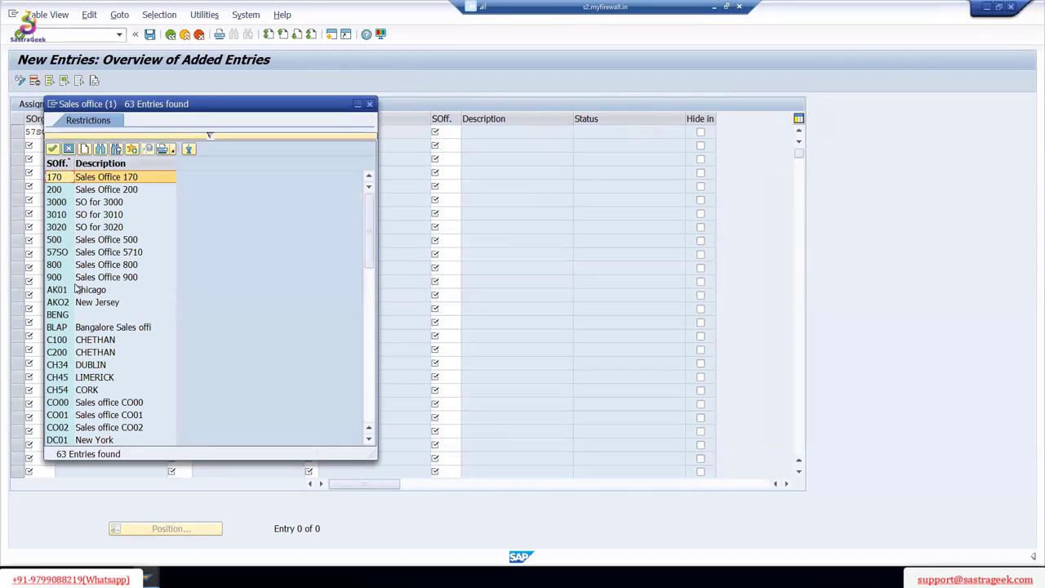
left_click(74, 252)
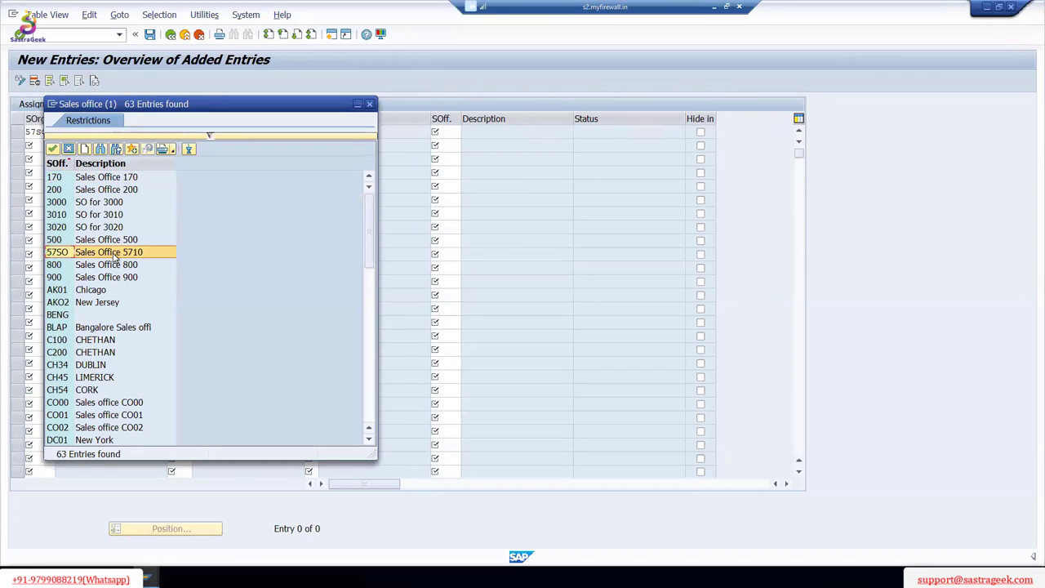
double_click(74, 252)
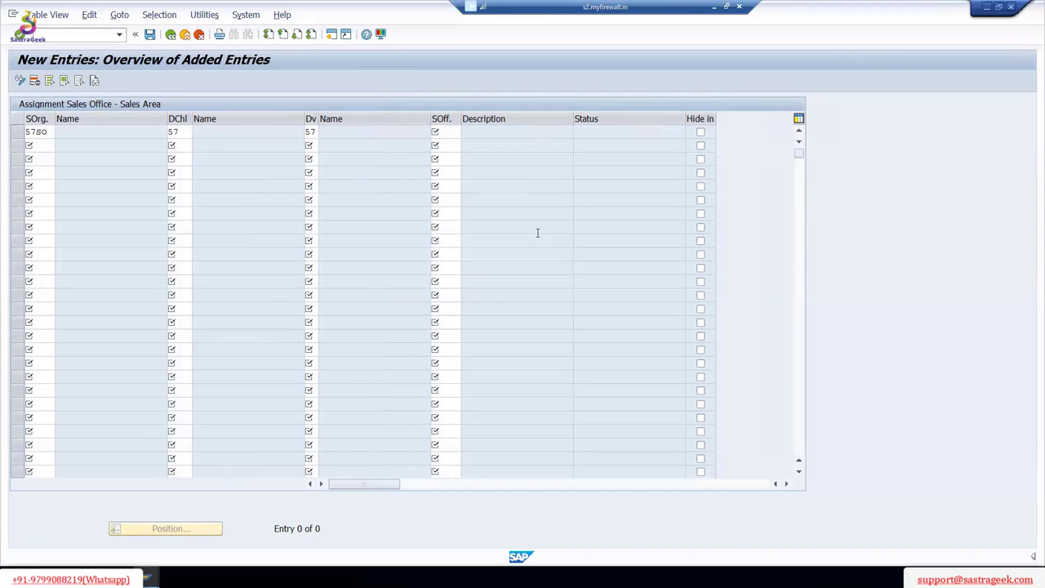
Step: Save the sales office assignment under the 5710-SG CORP customizing request and return to the customizing structure
left_click(149, 34)
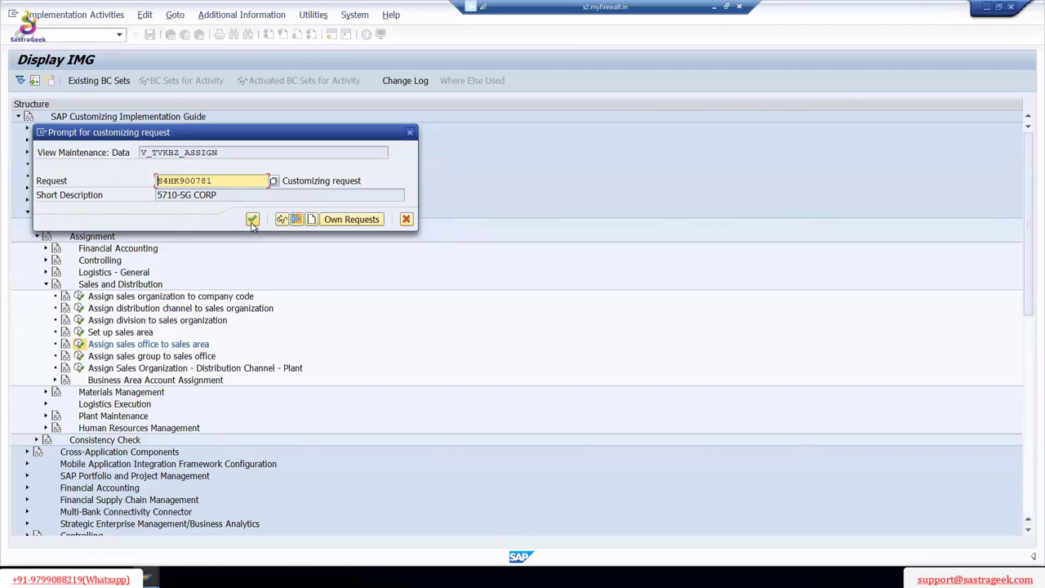
left_click(253, 220)
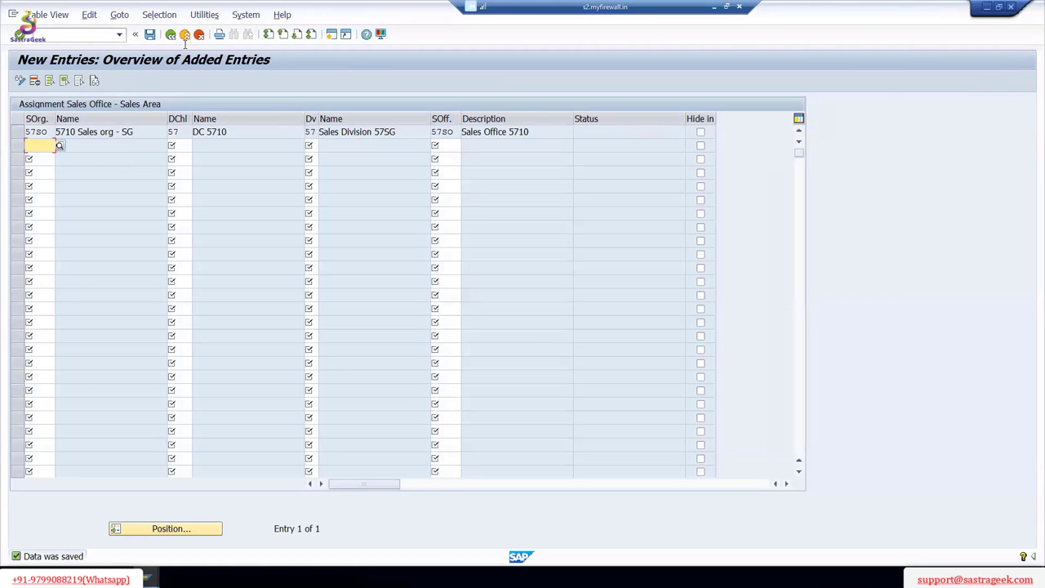
left_click(170, 34)
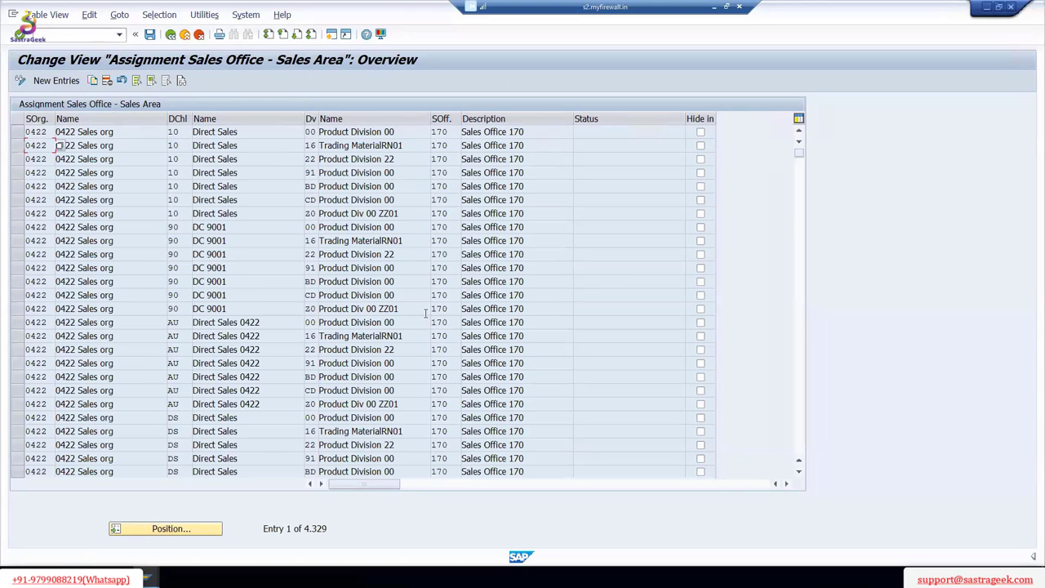
left_click(170, 35)
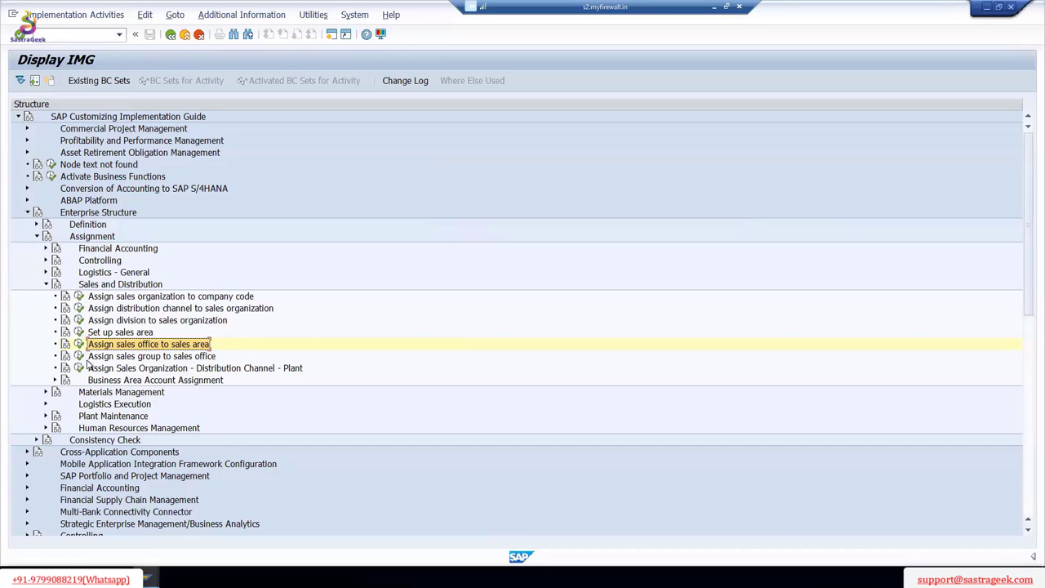
Step: Open the assignment of sales groups to sales offices and add a new entry with sales office 57SO and sales group 570
left_click(79, 356)
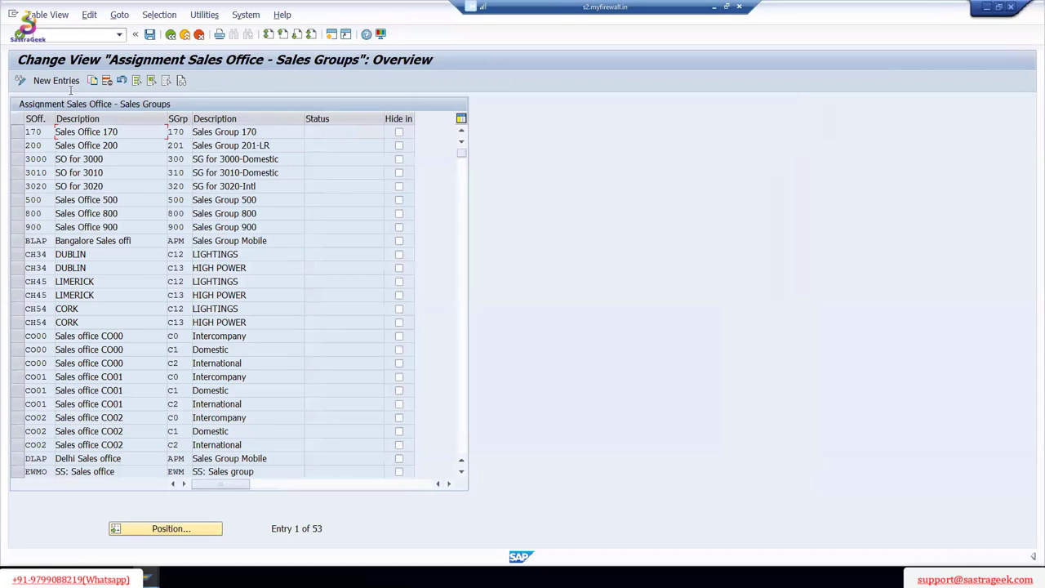
left_click(59, 81)
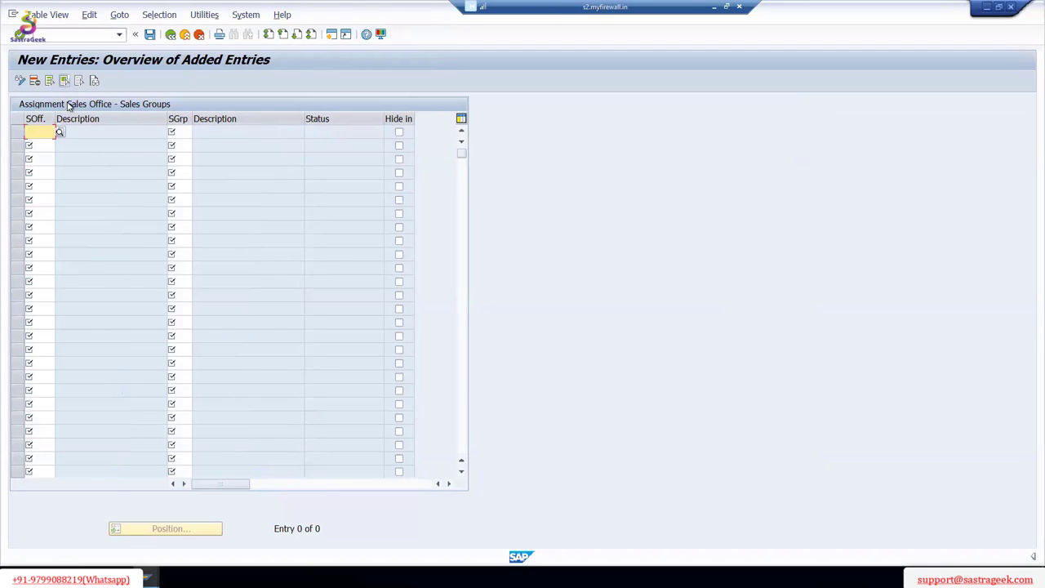
type("57")
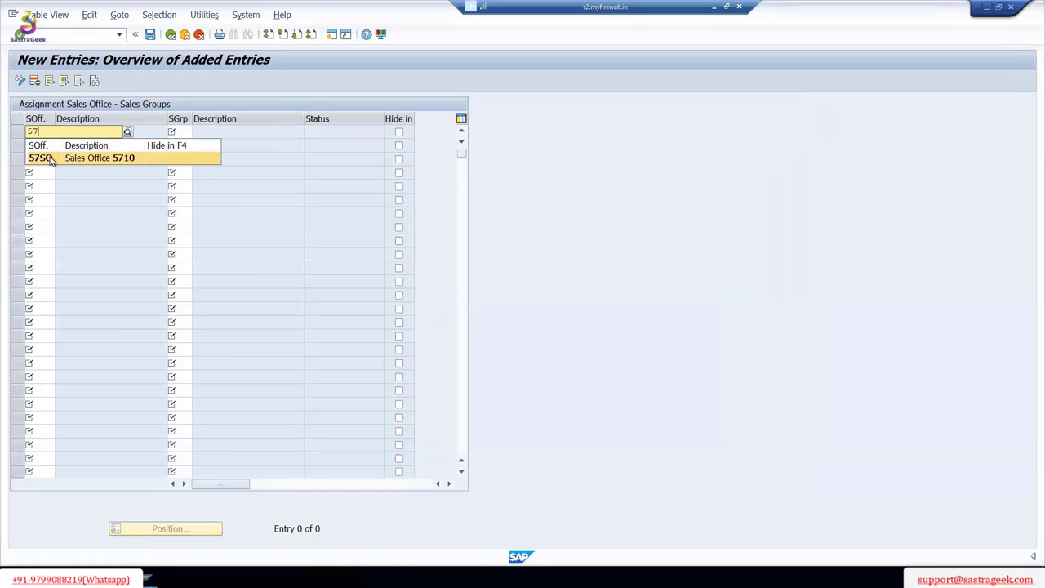
left_click(50, 158)
left_click(180, 133)
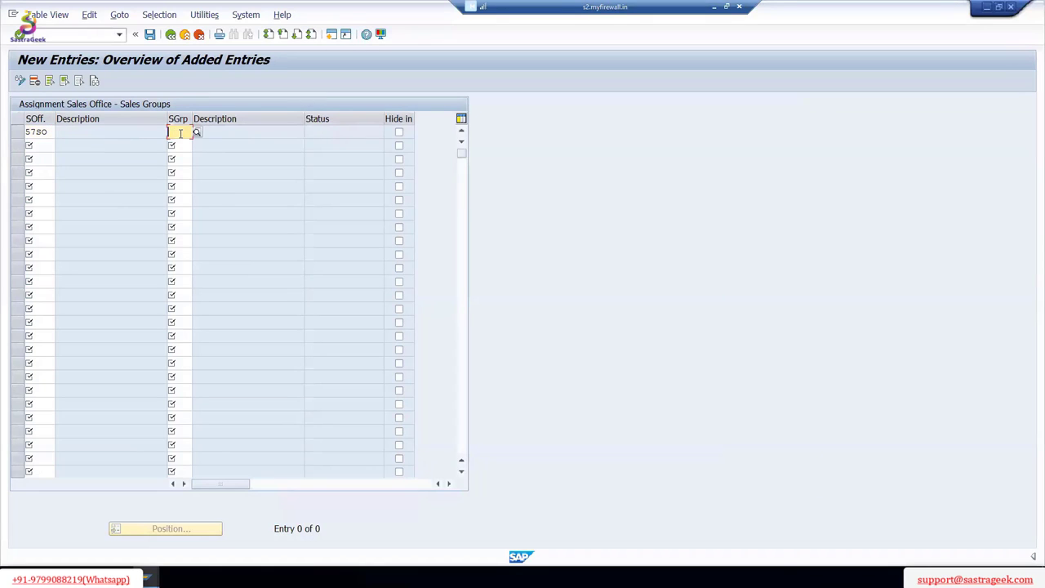
type("57")
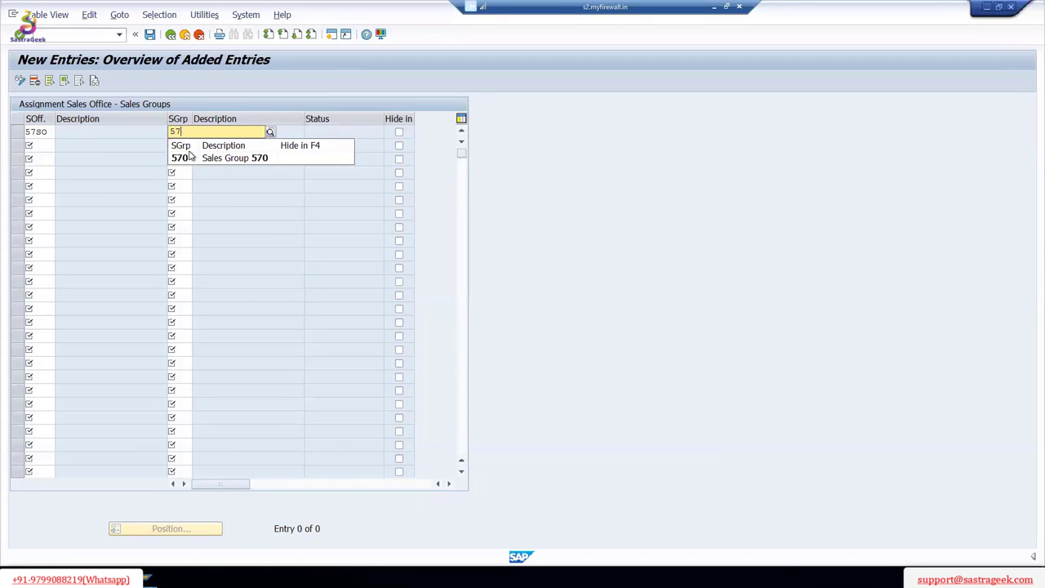
left_click(240, 158)
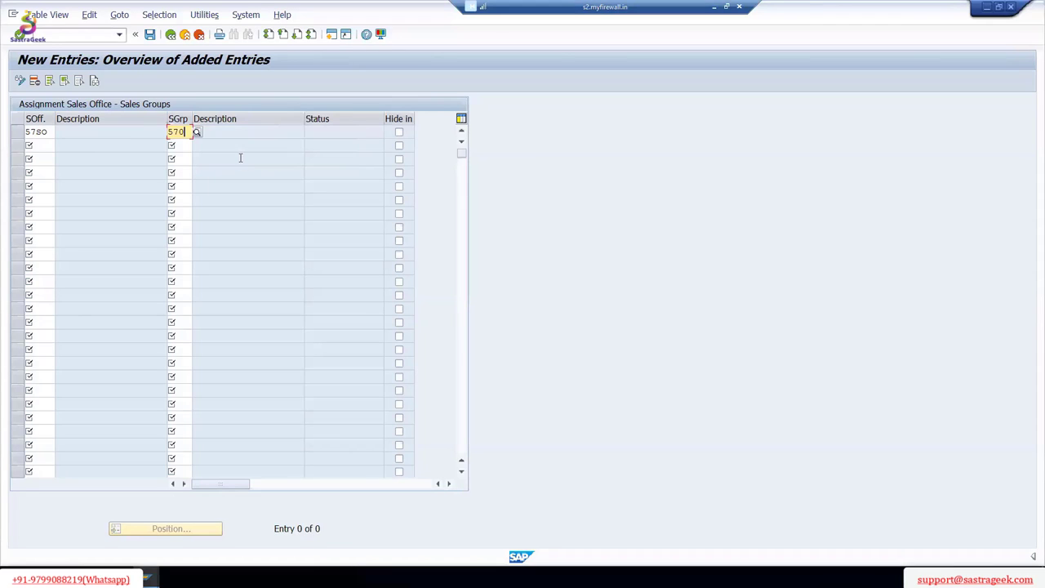
Step: Save the sales group assignment under the prompted customizing request and return to the customizing structure
left_click(149, 34)
left_click(252, 218)
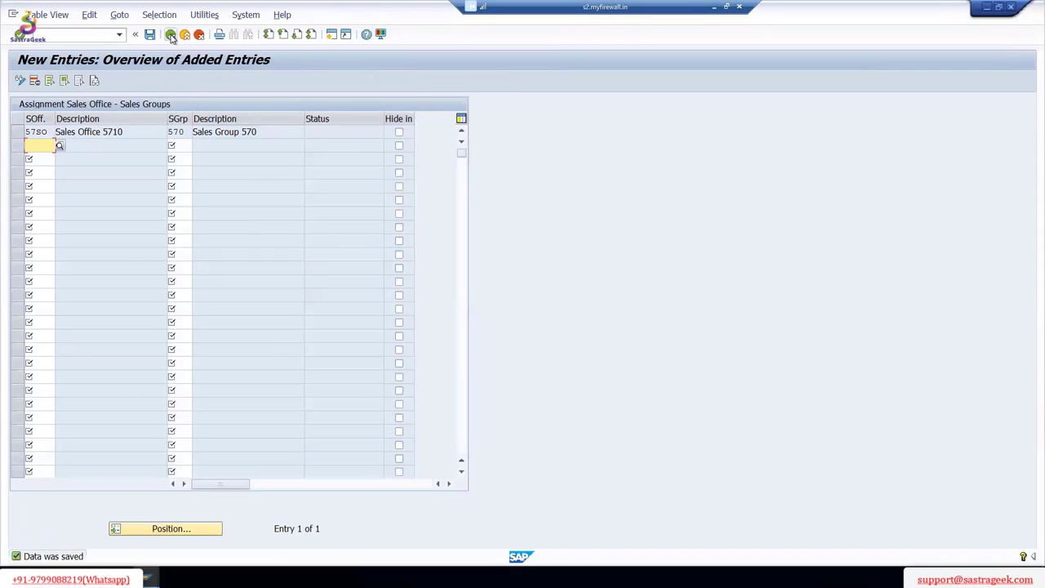
left_click(171, 36)
left_click(173, 37)
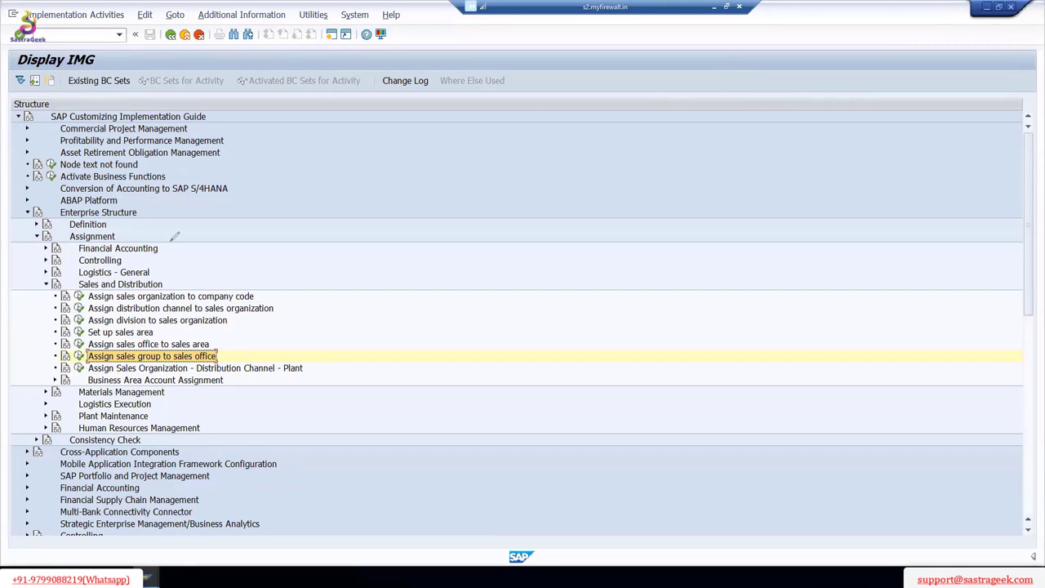
Step: Open the sales organization, distribution channel and plant assignment and add a new entry with sales organization 57SO and distribution channel 57
left_click_drag(276, 300, 190, 299)
left_click_drag(167, 369, 235, 371)
left_click(79, 368)
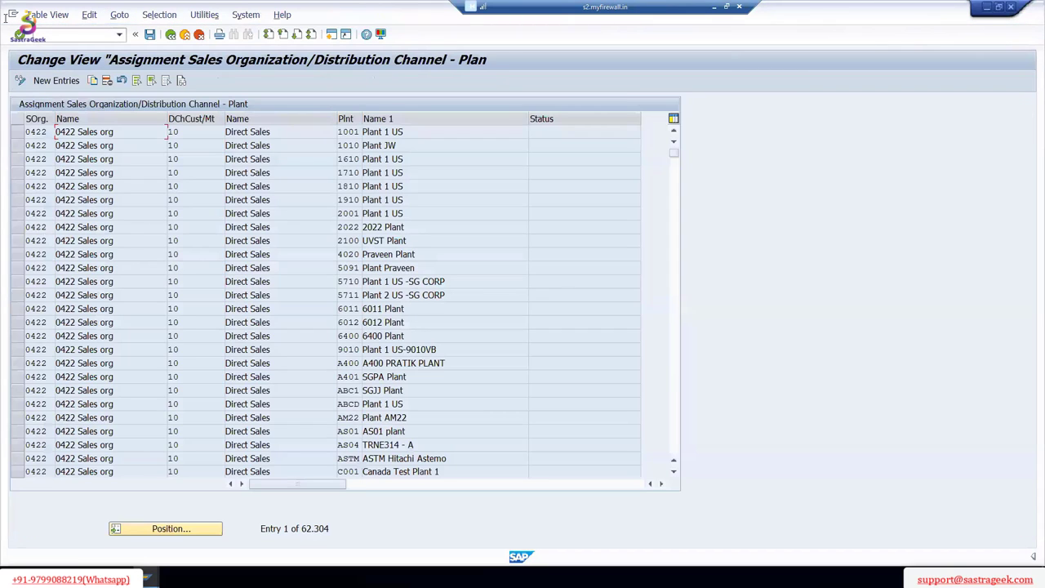
left_click(70, 83)
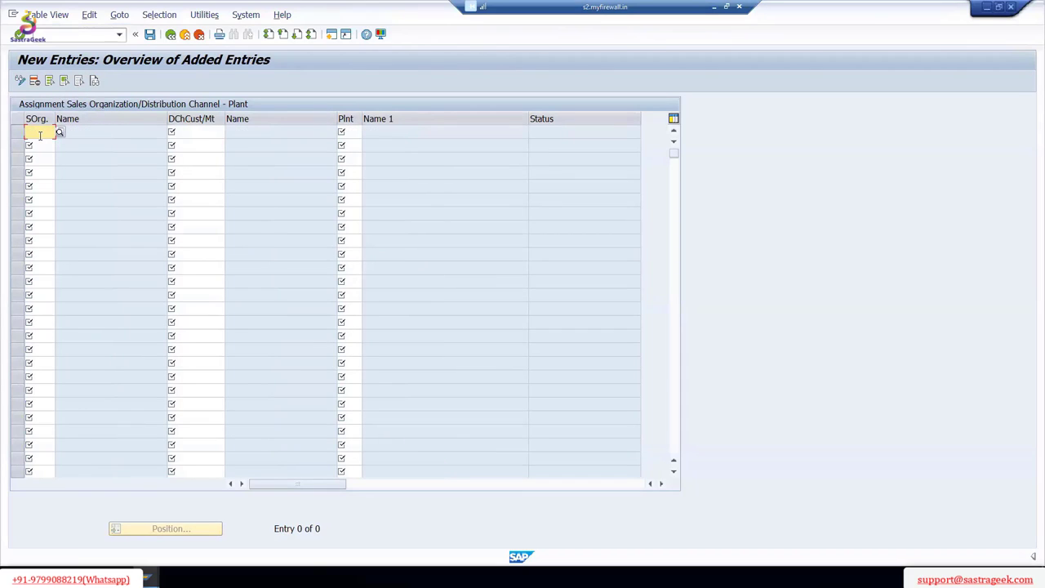
type("57")
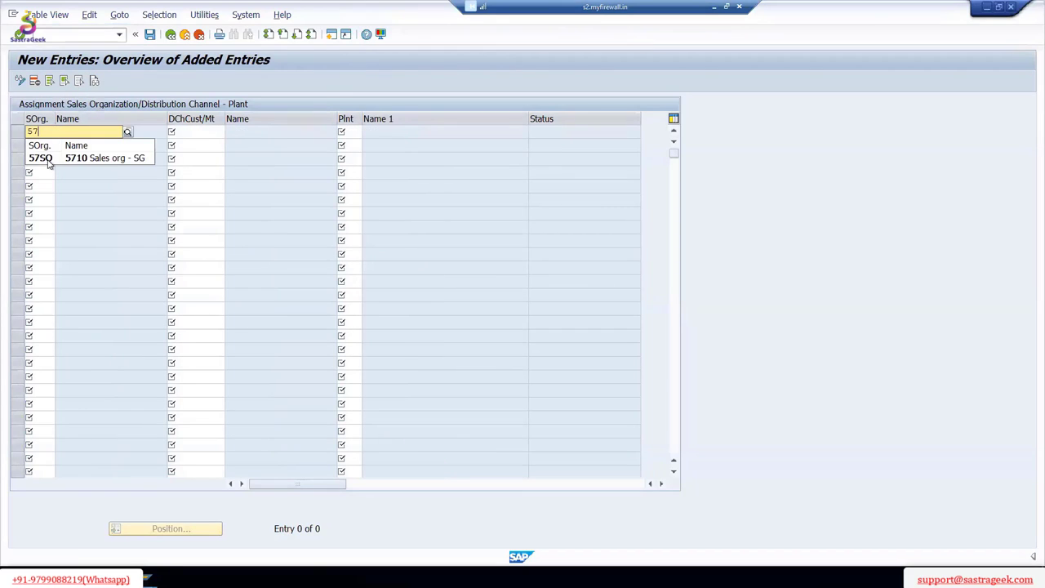
left_click(48, 157)
left_click(208, 132)
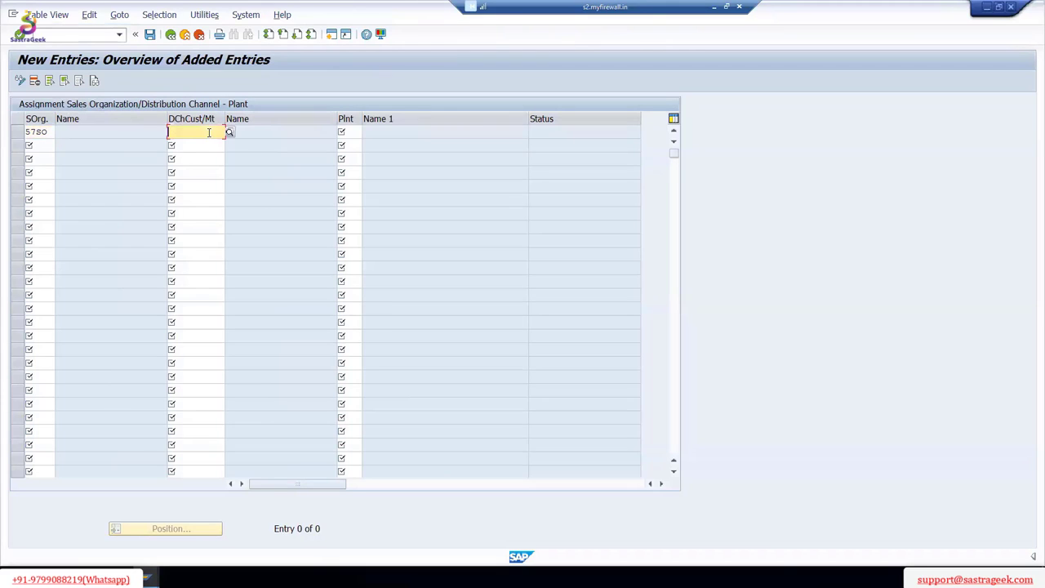
type("57")
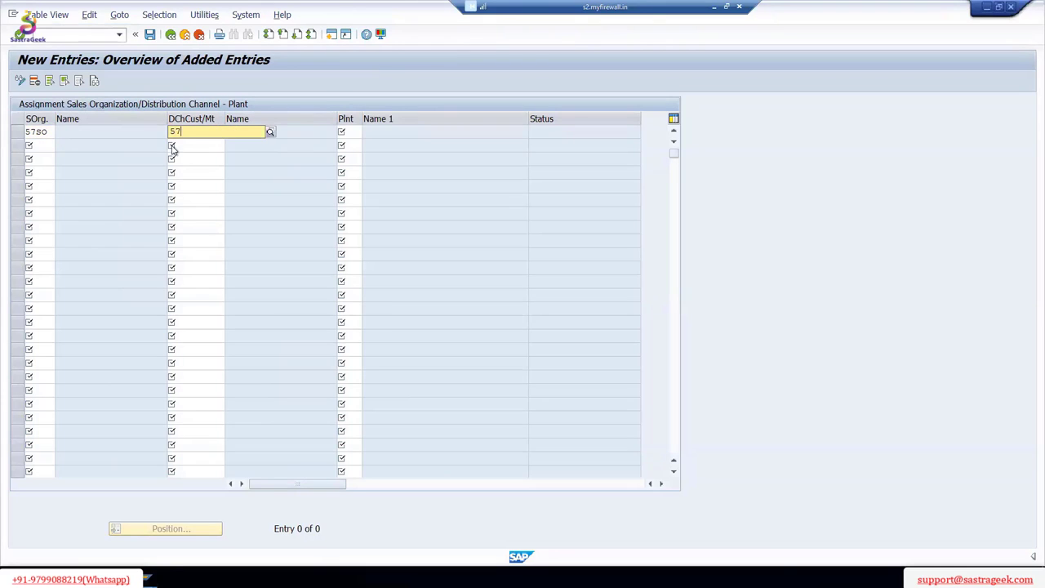
left_click(205, 161)
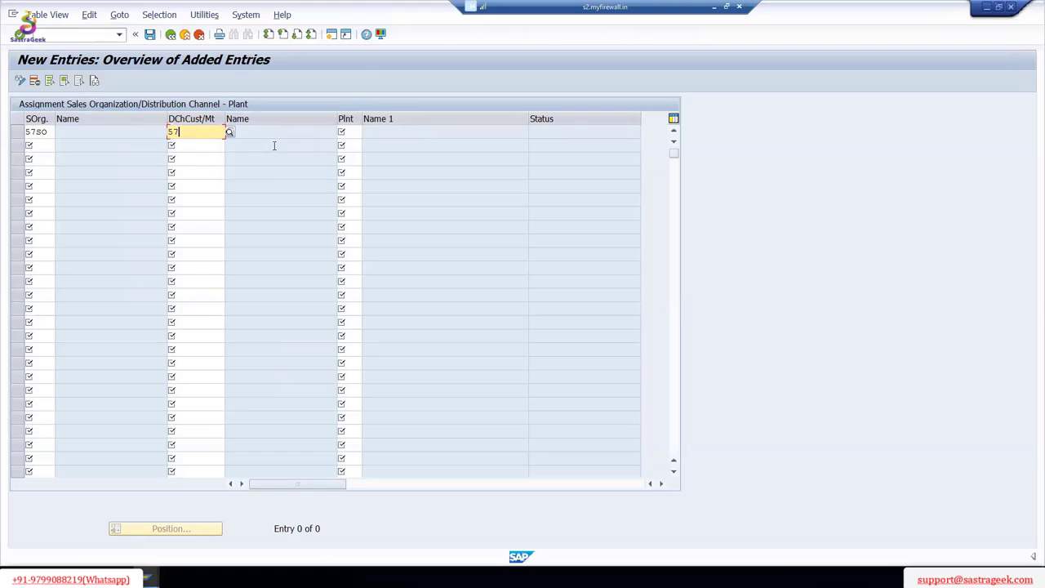
Step: Choose 5710, Plant 1 US -SG CORP, as the plant for the new 57SO entry
left_click(353, 131)
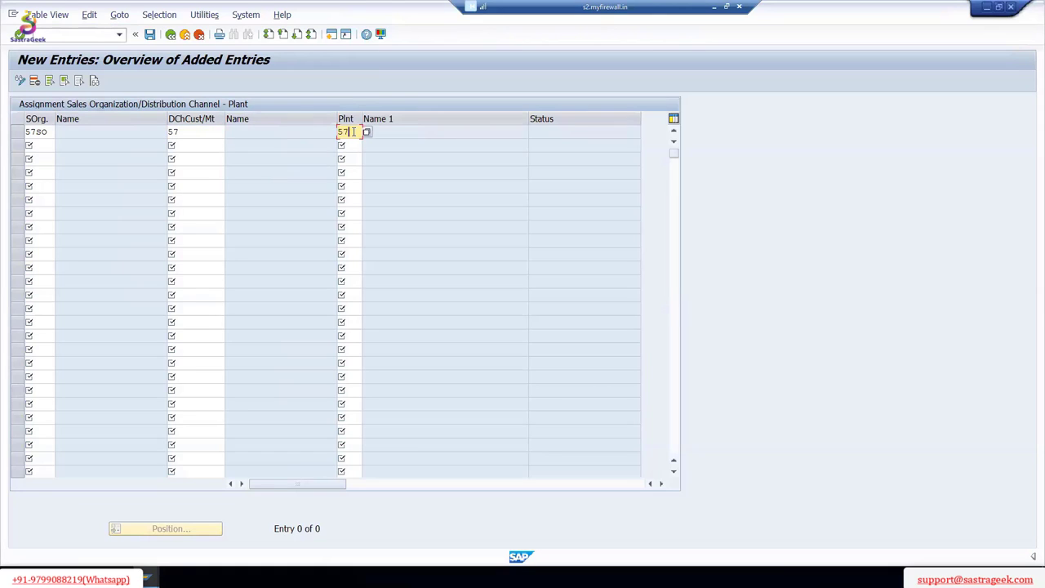
left_click(368, 133)
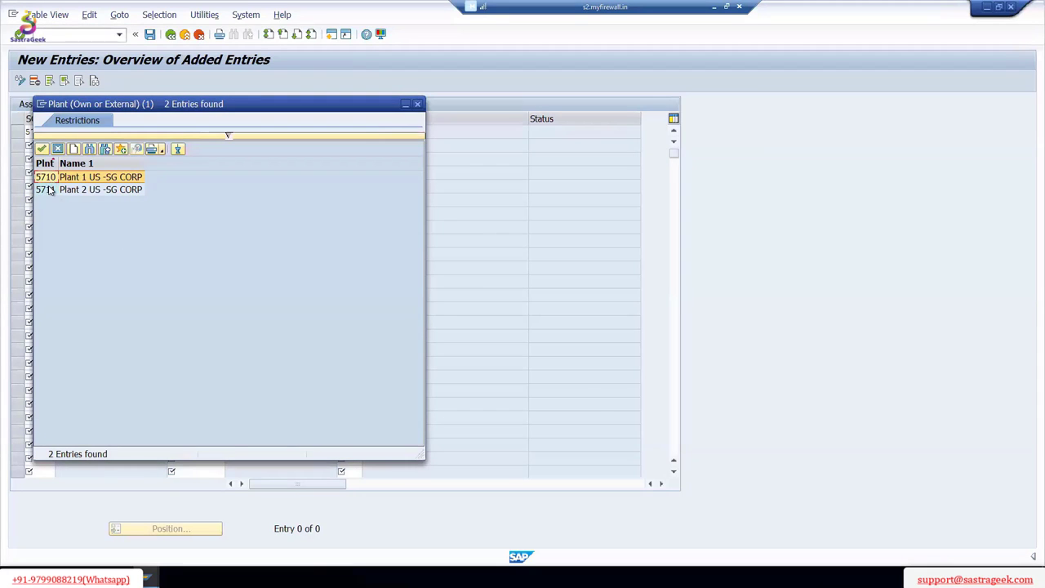
double_click(47, 177)
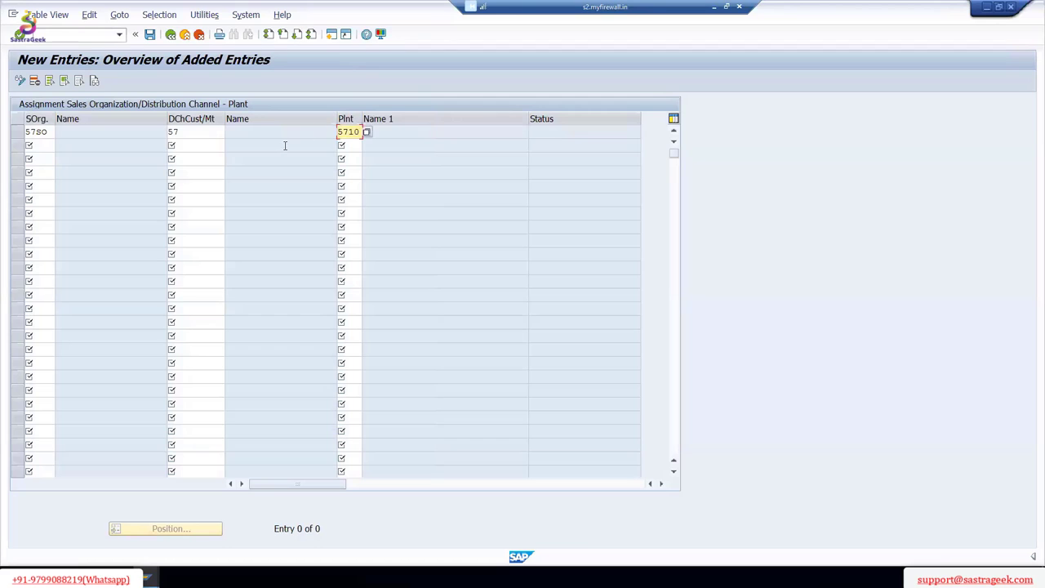
Step: Save the plant assignment for sales organization 57SO under the customizing request and return to the customizing structure
left_click(150, 34)
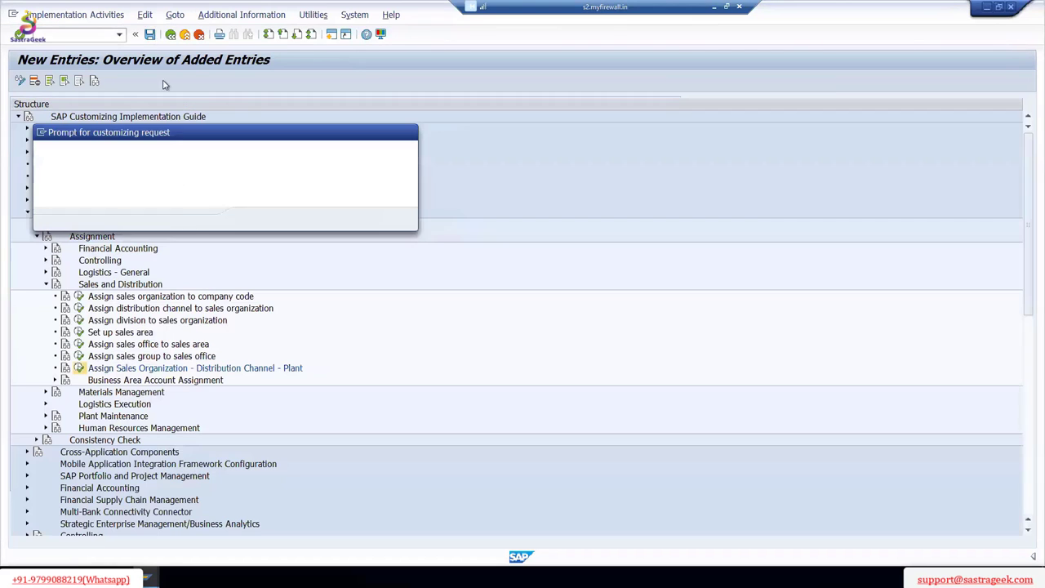
left_click(250, 218)
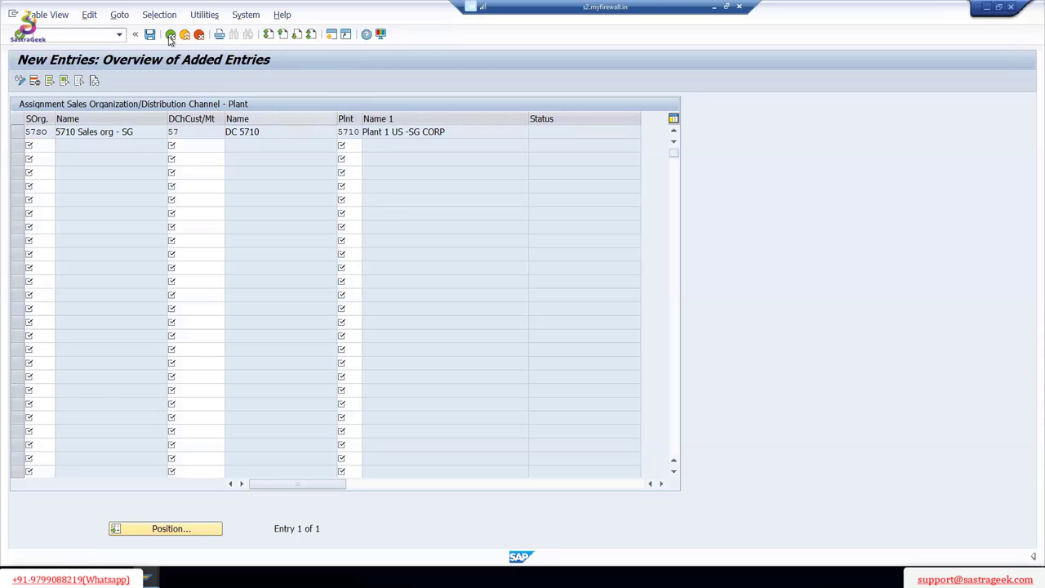
left_click(171, 34)
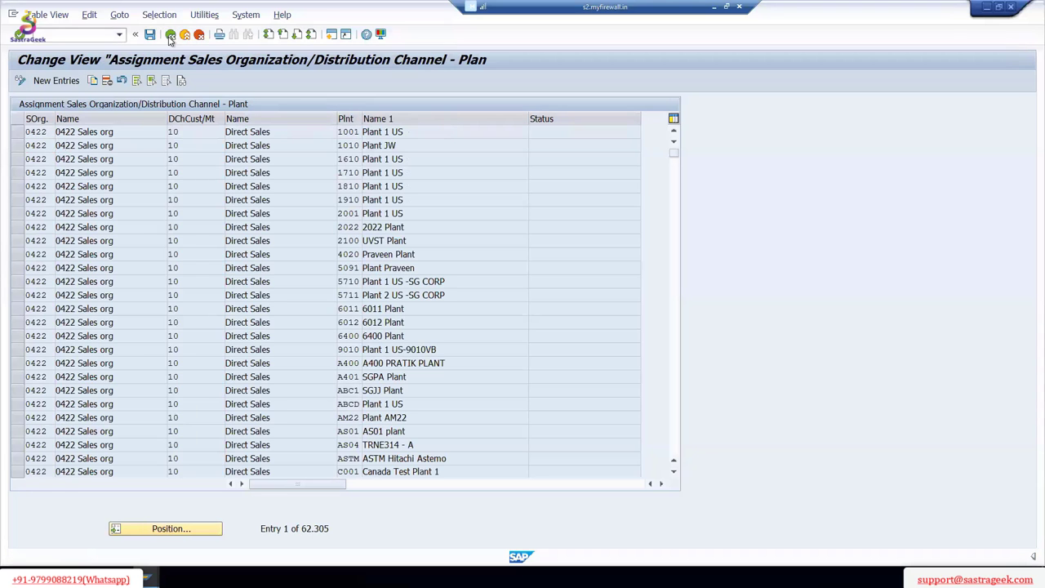
left_click(170, 34)
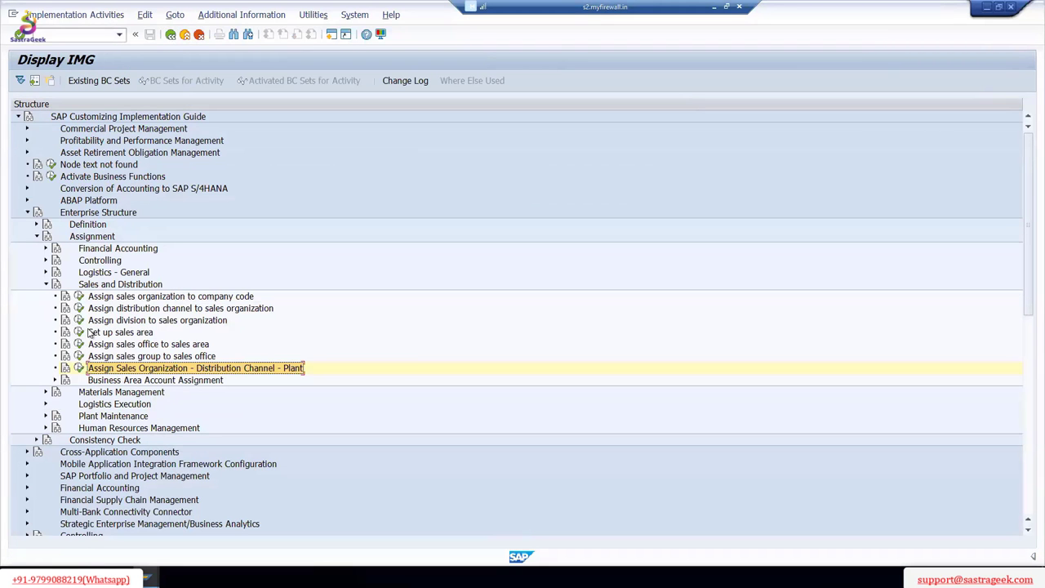
Step: Open the Materials Management assignment of purchasing organizations to company codes and assign company code 5710 to purchasing organization 57PO
left_click(46, 285)
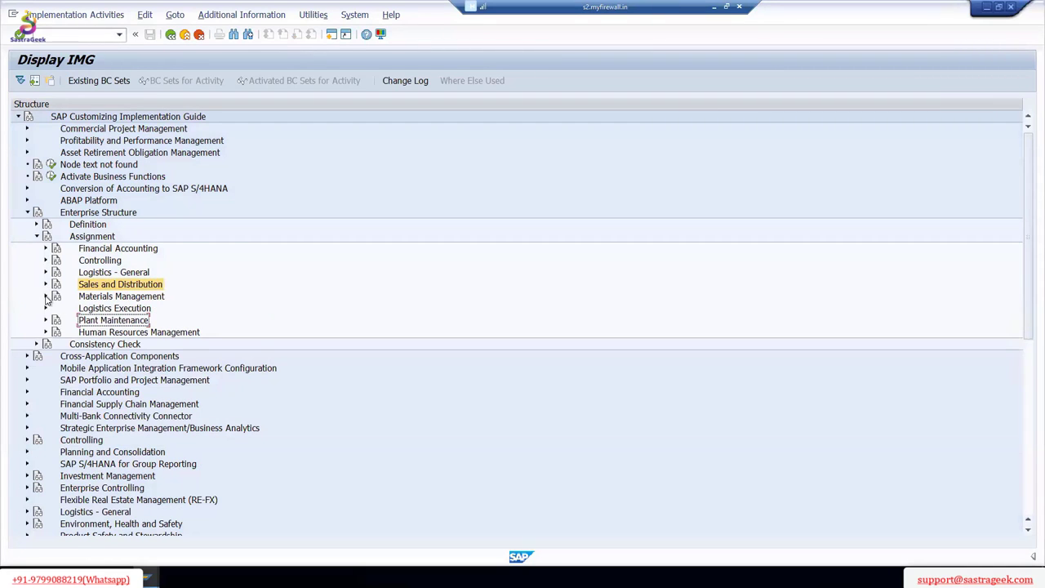
left_click(46, 297)
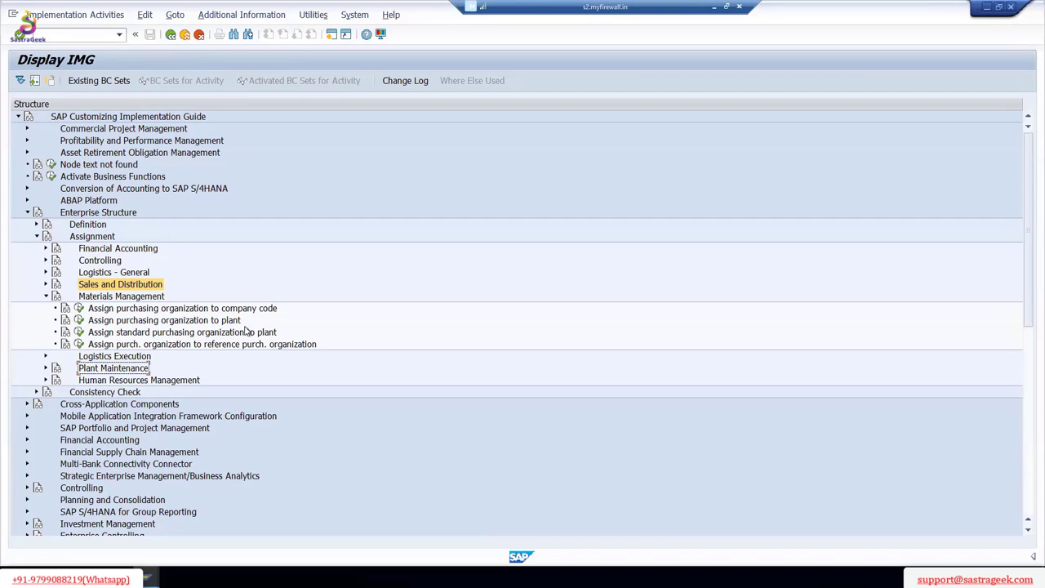
left_click(79, 308)
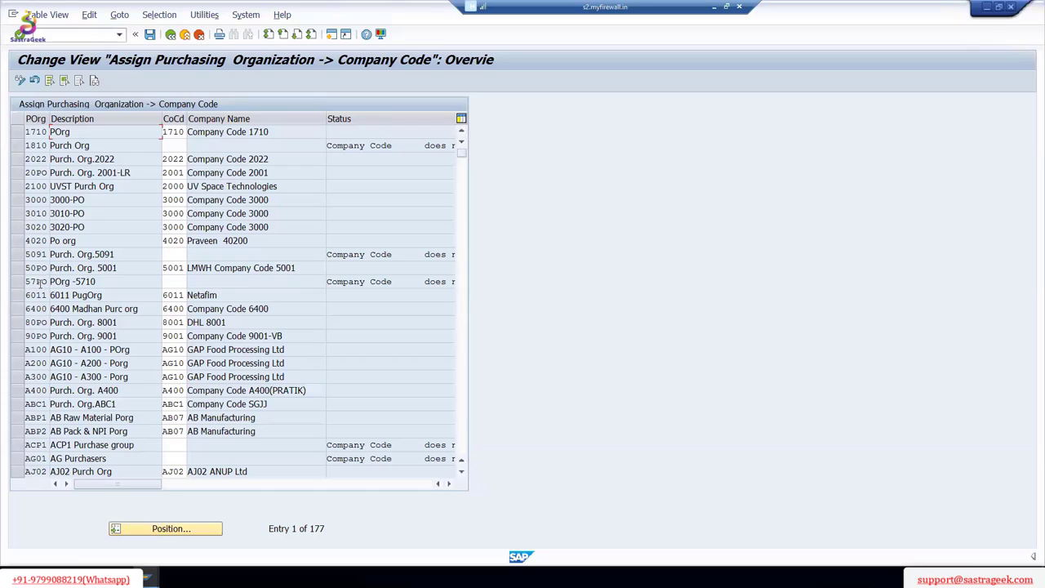
left_click_drag(64, 281, 153, 282)
left_click(173, 282)
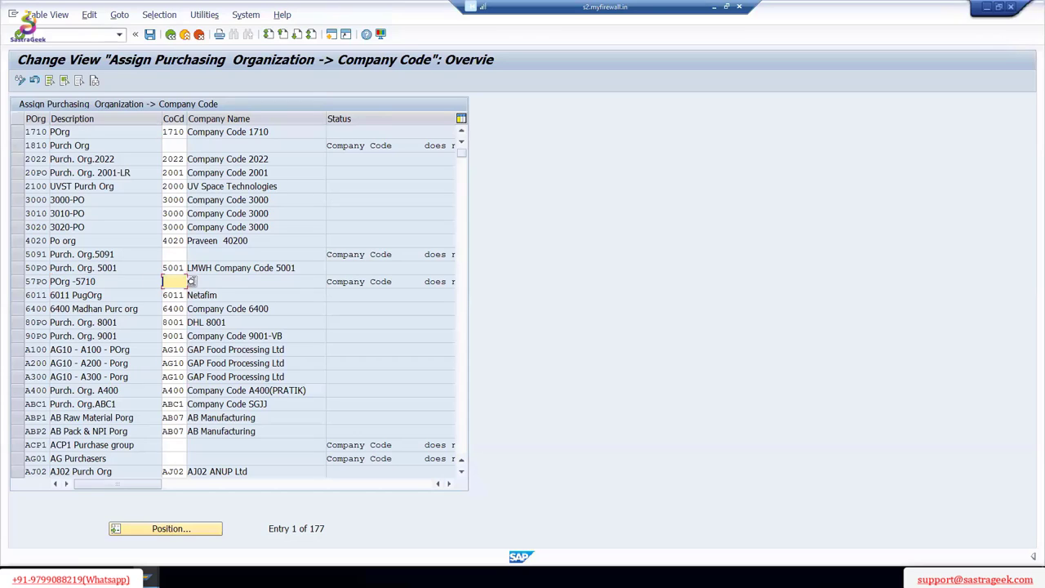
left_click(194, 282)
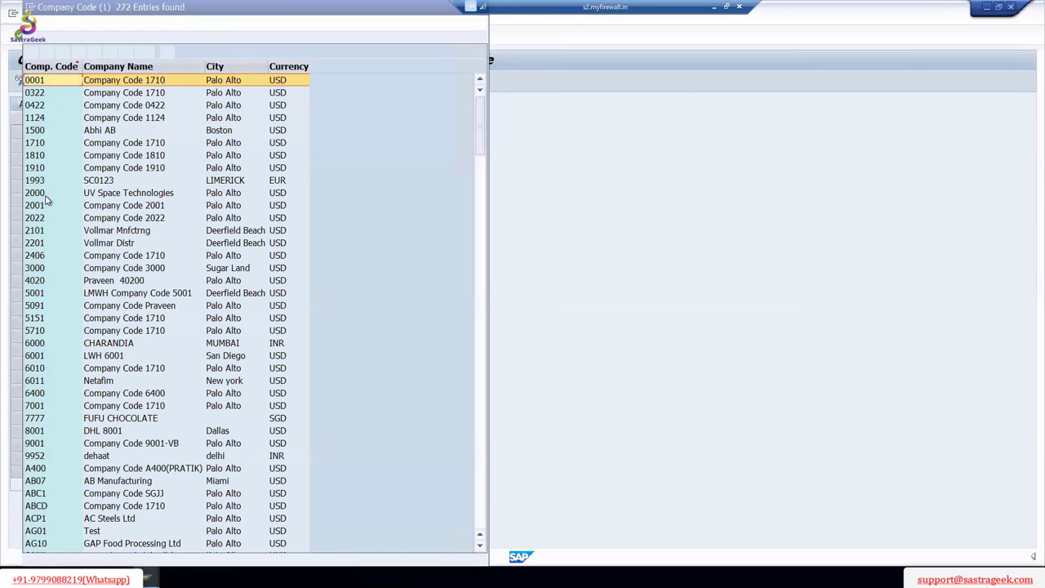
double_click(45, 331)
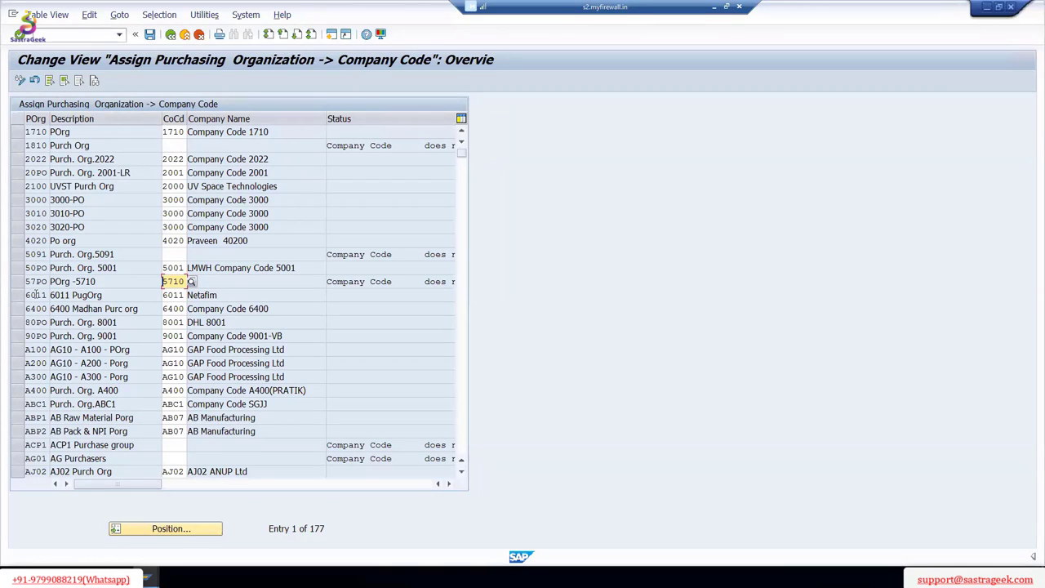
Step: Save the company code assignment of purchasing organization 57PO under the customizing request and return to the customizing structure
left_click(149, 34)
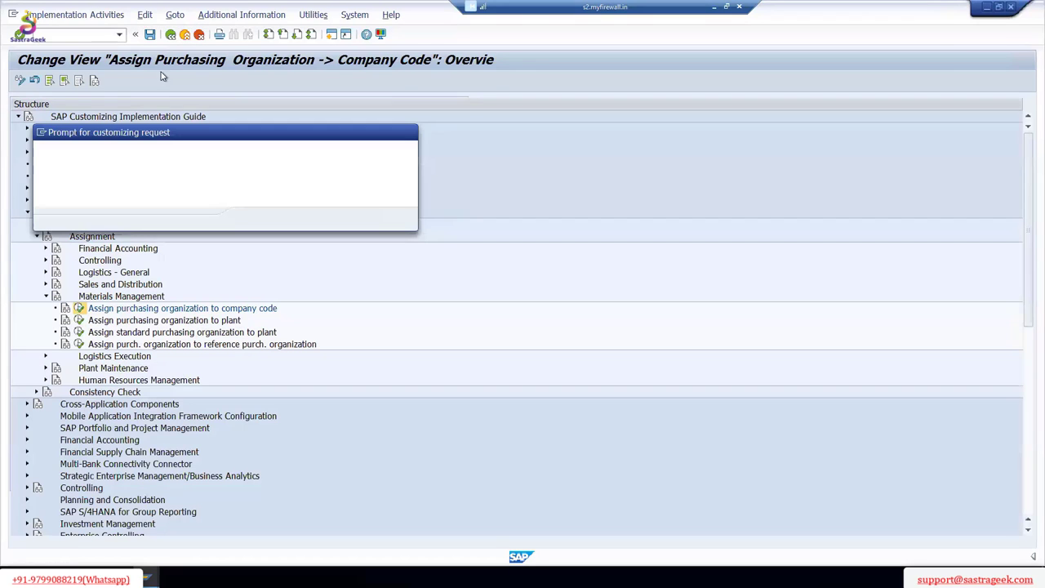
key("Return")
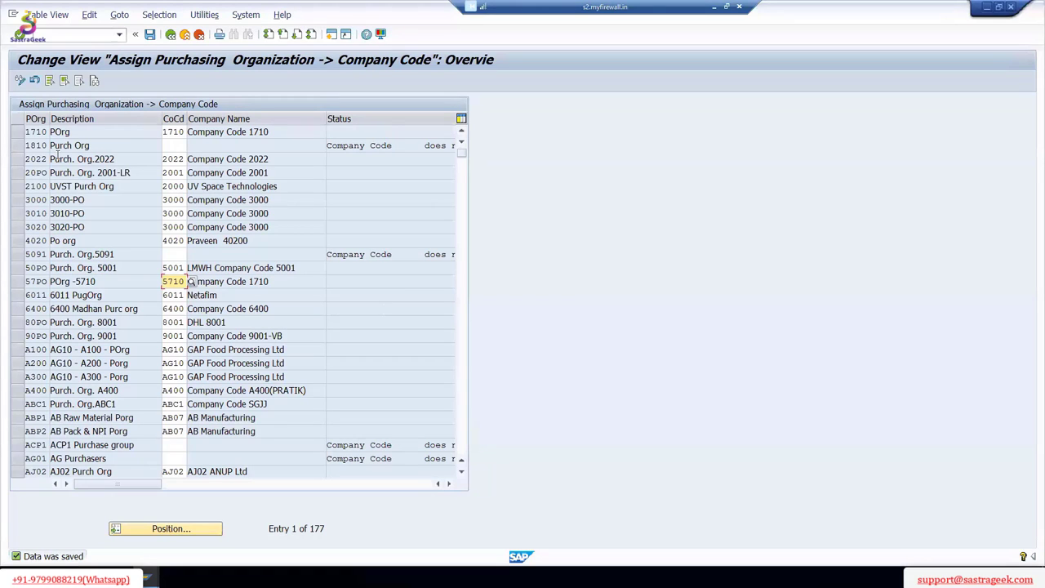
left_click(171, 34)
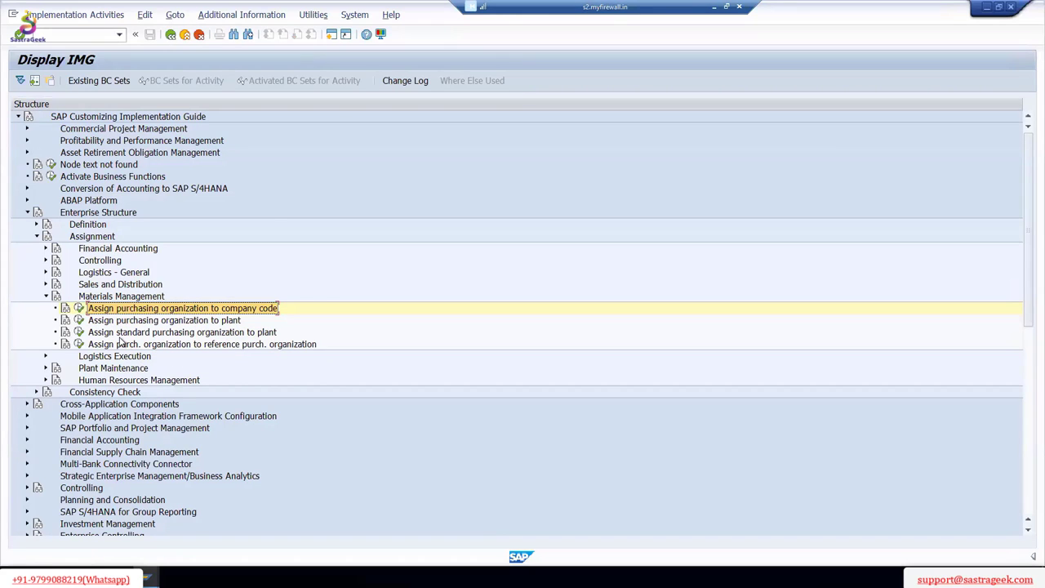
Step: Open the assignment of purchasing organizations to plants and position the list at purchasing organization 57
left_click(80, 320)
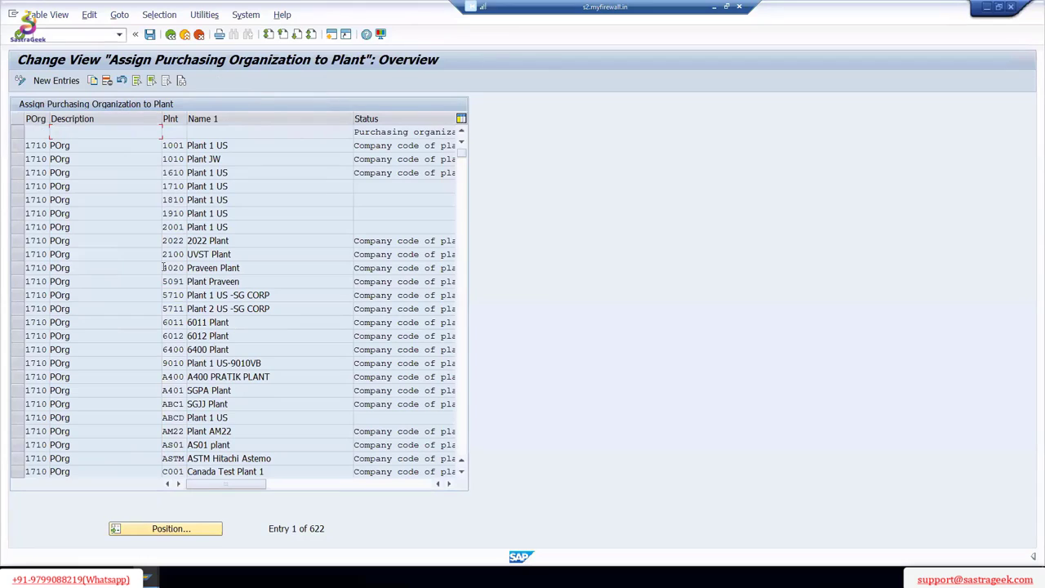
left_click(196, 529)
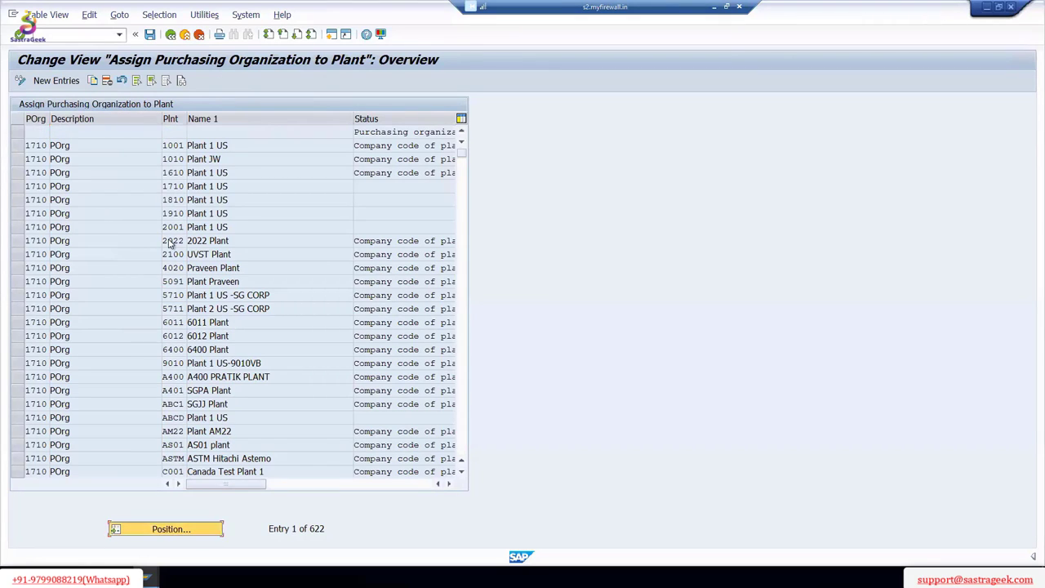
type("57")
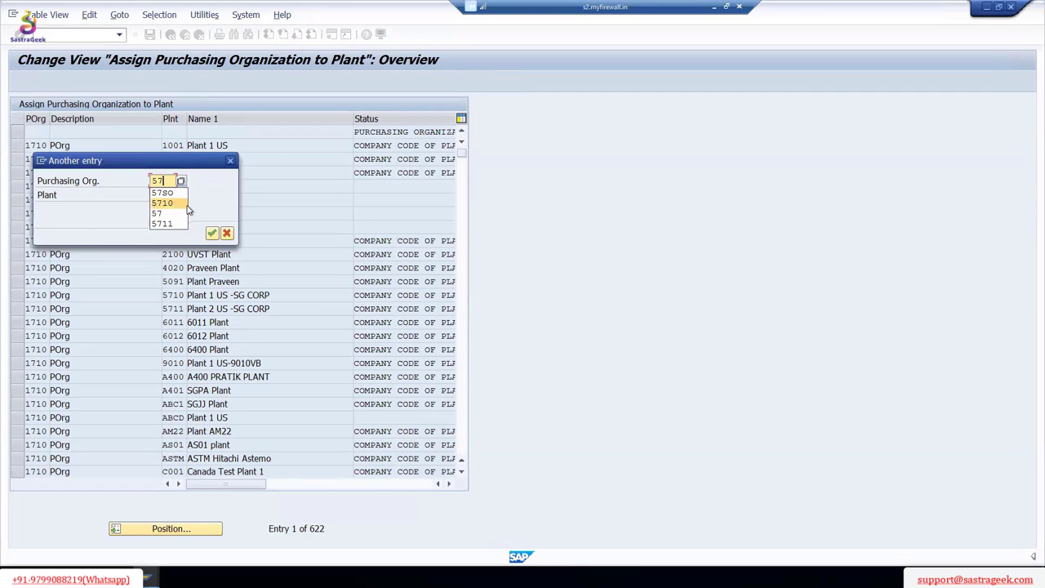
left_click(209, 196)
key("Return")
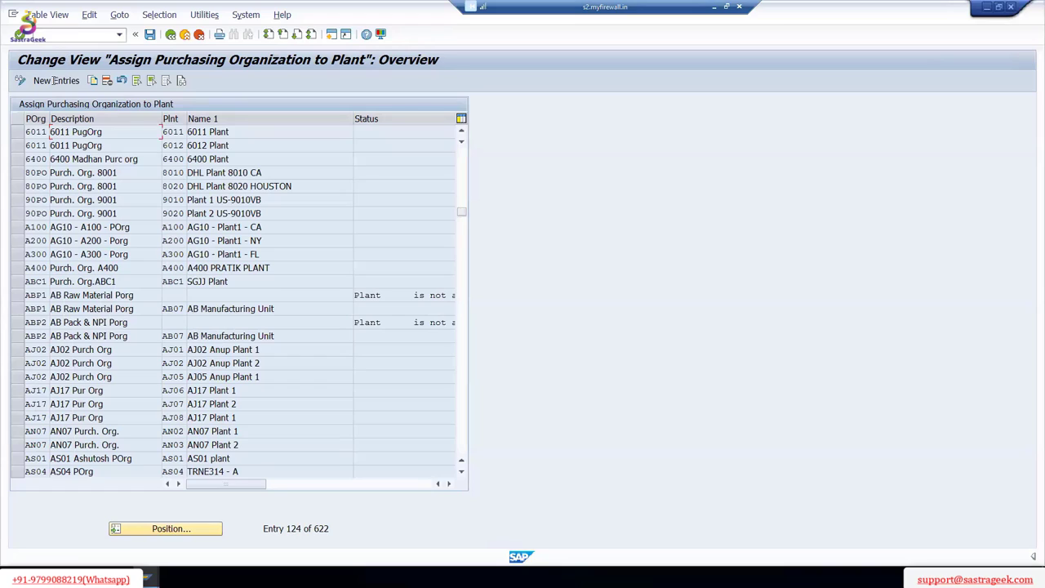
Step: Add a new entry assigning purchasing organization 57PO to plant 5710
left_click(56, 80)
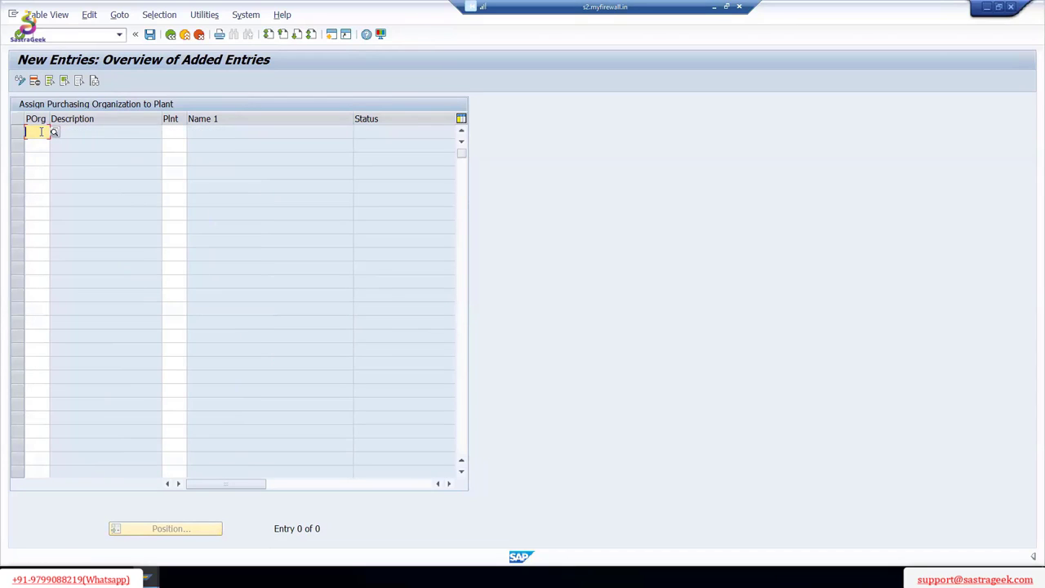
type("57")
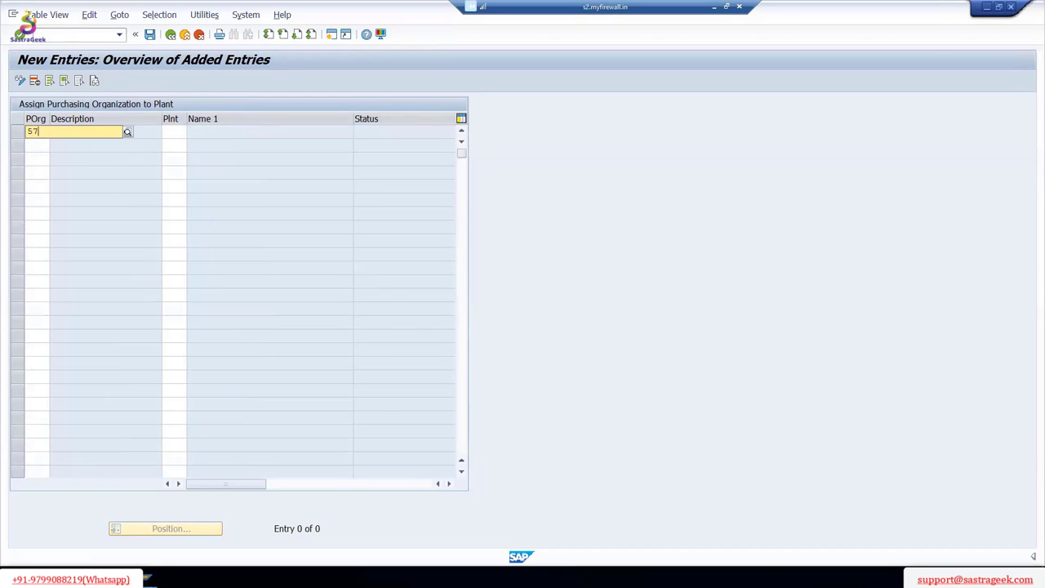
left_click(42, 159)
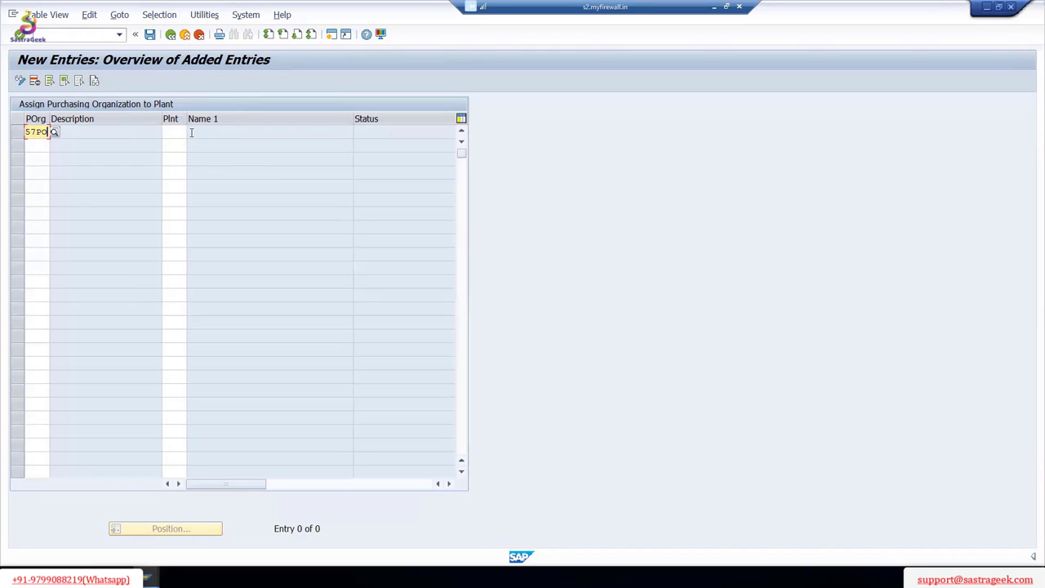
left_click(175, 133)
type("57")
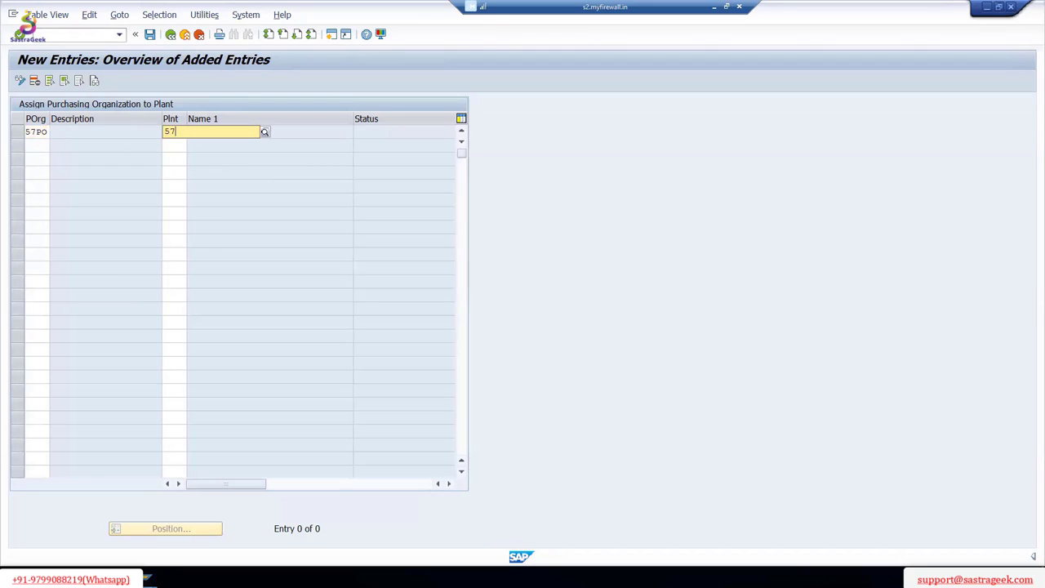
type("10")
left_click(183, 155)
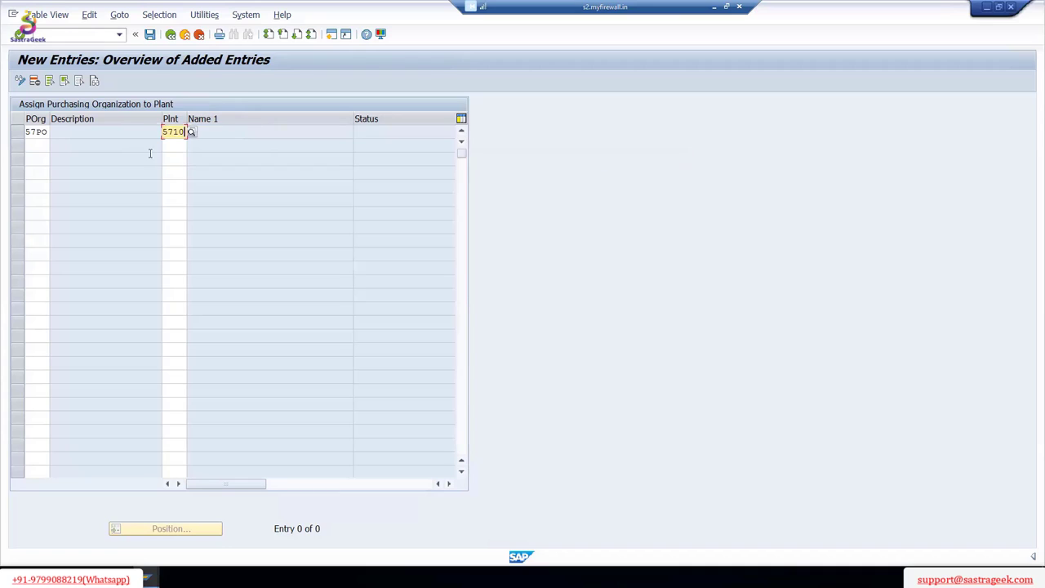
Step: Add a second new entry assigning purchasing organization 57PO to plant 5711
left_click(39, 146)
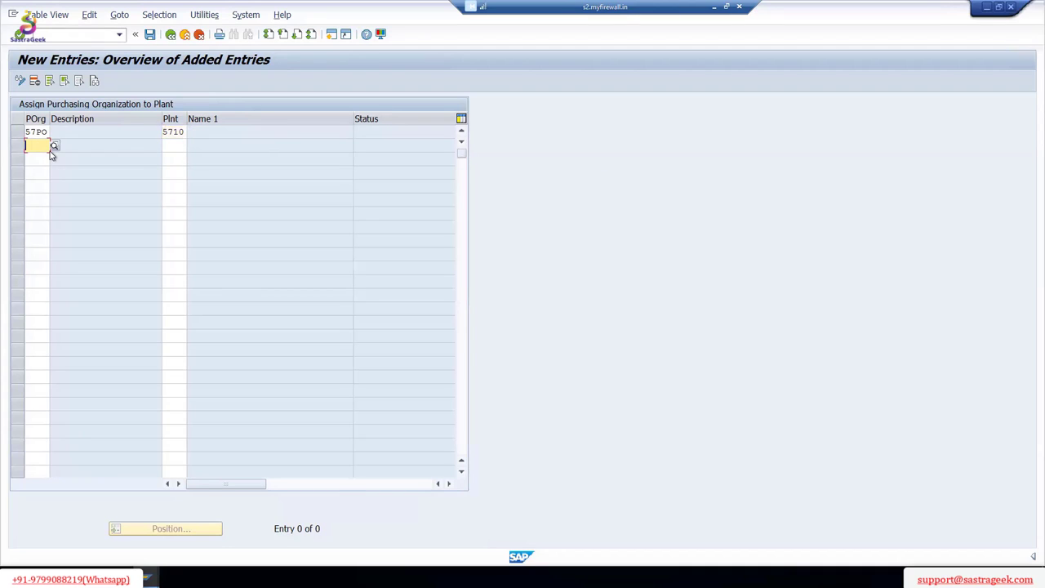
type("57")
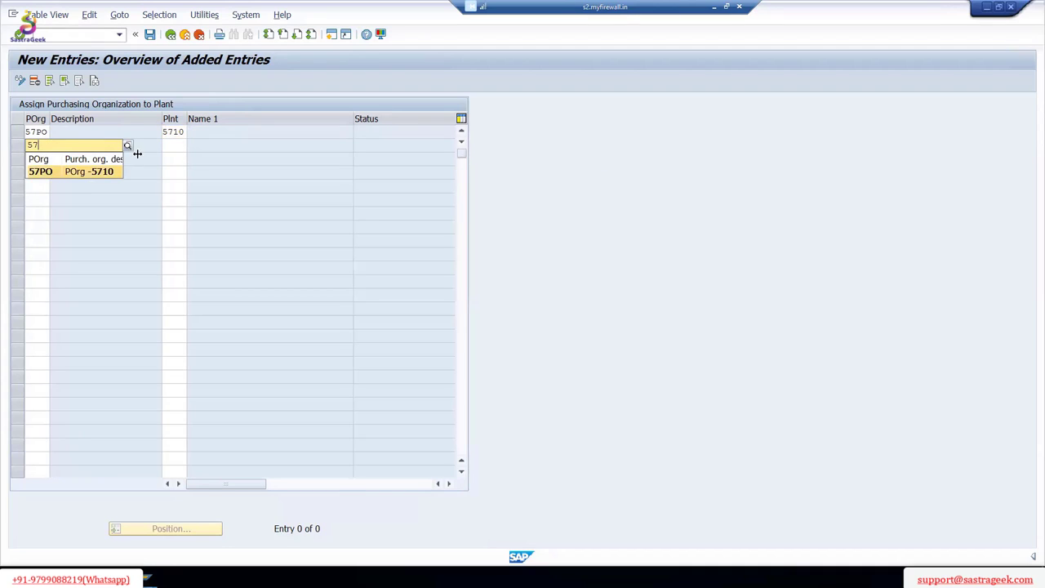
left_click(49, 169)
left_click(178, 144)
type("57")
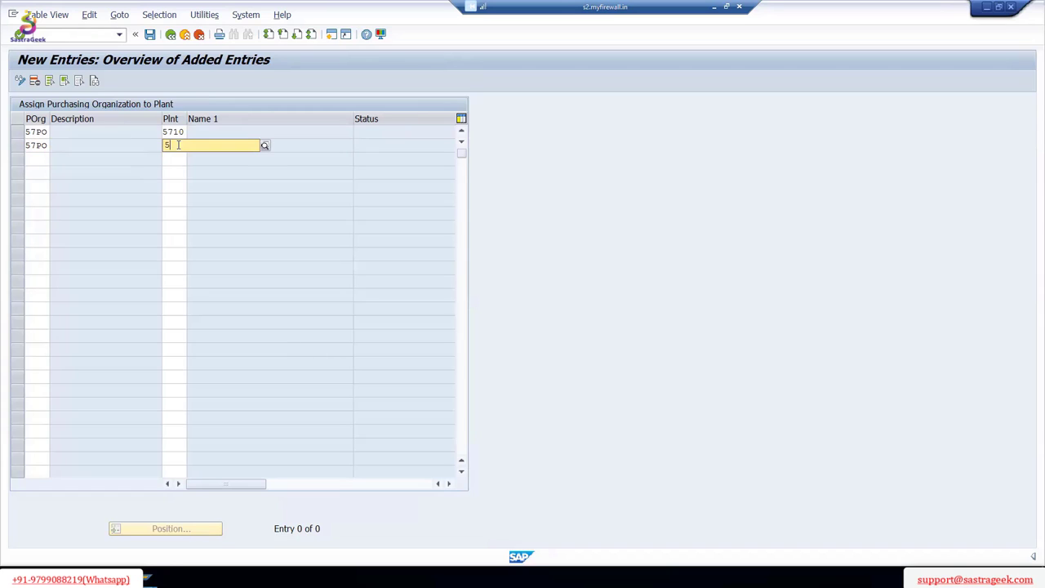
type("1")
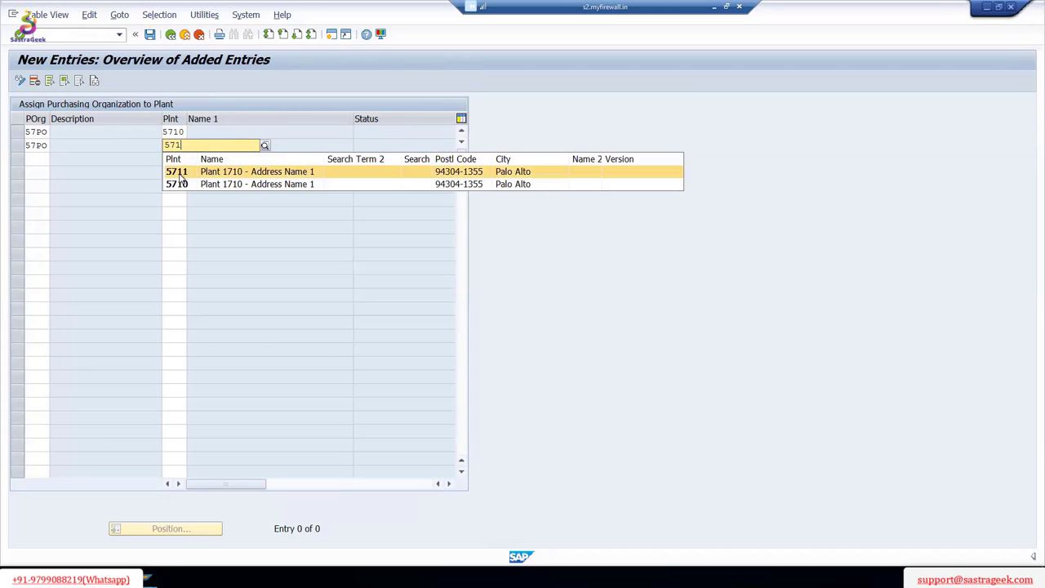
left_click(180, 173)
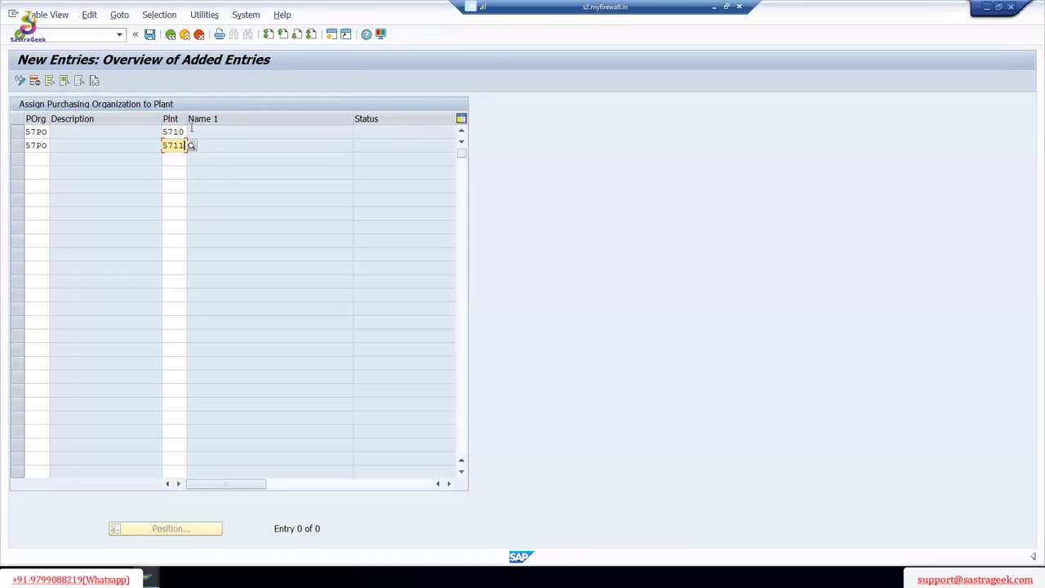
Step: Save the plant assignments of 57PO under the 5710-SG CORP customizing request, return to the customizing structure and collapse Materials Management
left_click(150, 33)
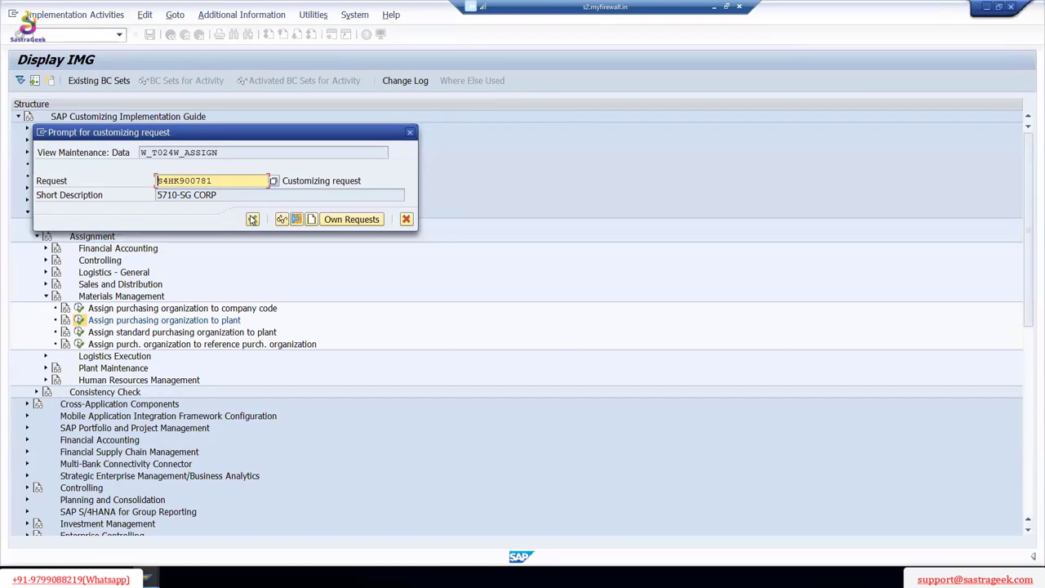
left_click(253, 219)
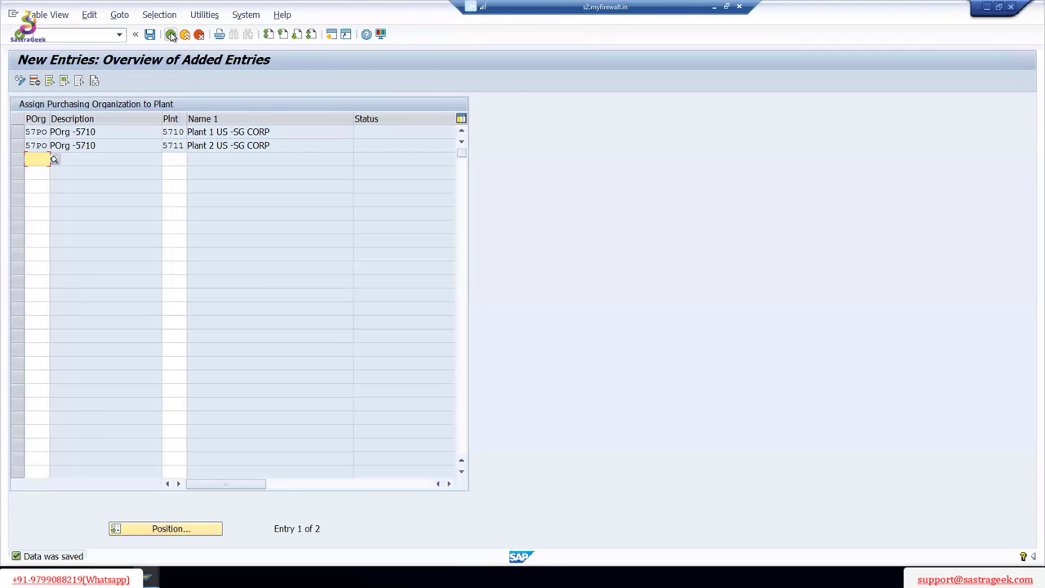
left_click(169, 34)
left_click(171, 35)
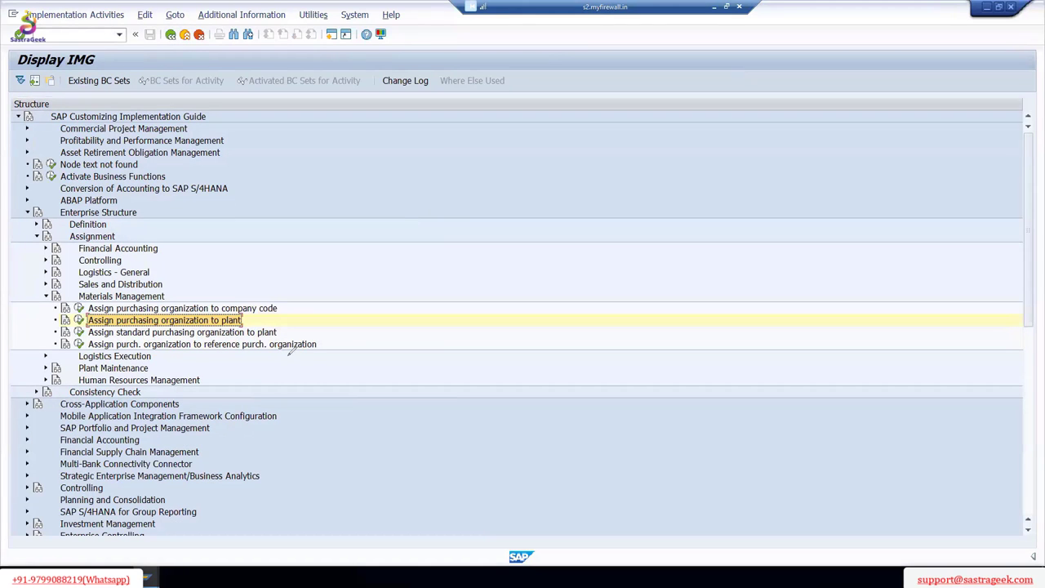
mouse_move(340, 348)
left_mouse_down()
mouse_move(282, 329)
mouse_move(301, 318)
mouse_move(216, 344)
mouse_move(135, 329)
mouse_move(193, 322)
mouse_move(234, 294)
mouse_move(184, 319)
left_mouse_up()
left_click(46, 296)
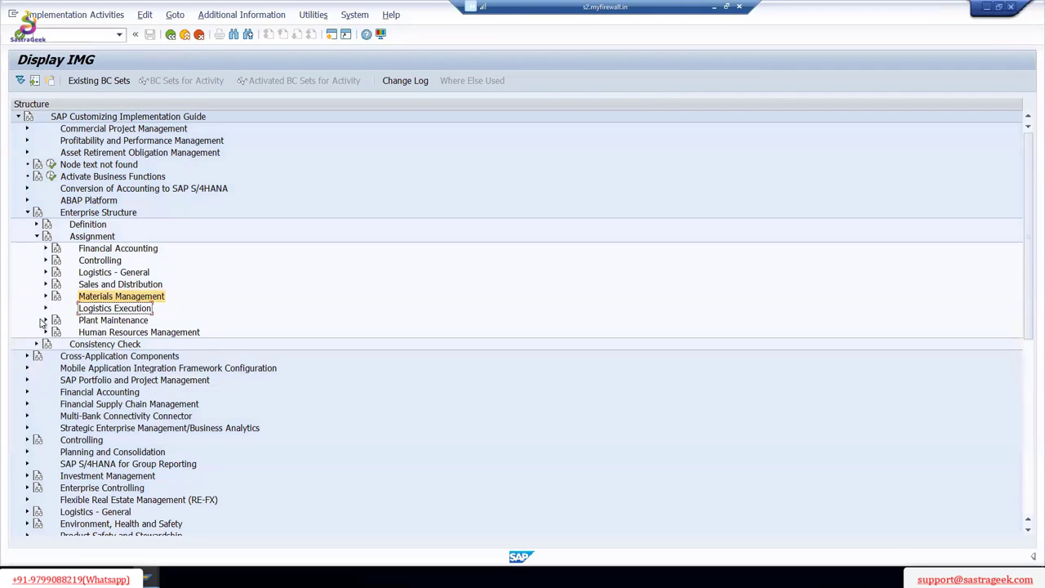
Step: Examine the Logistics Execution activities under both Assignment and Definition of the Enterprise Structure, leaving only the Assignment ones expanded
left_click(36, 223)
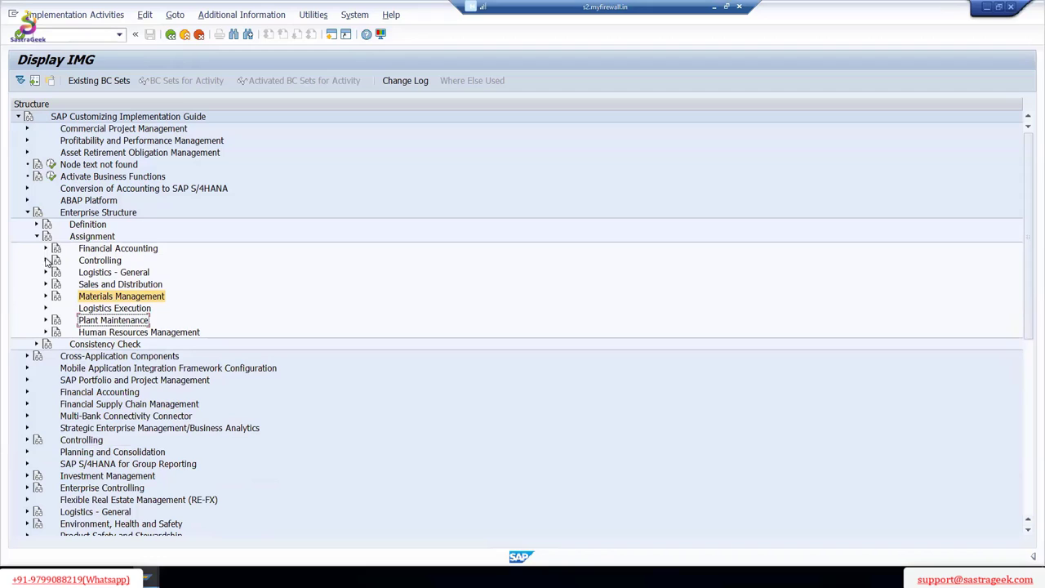
left_click(45, 309)
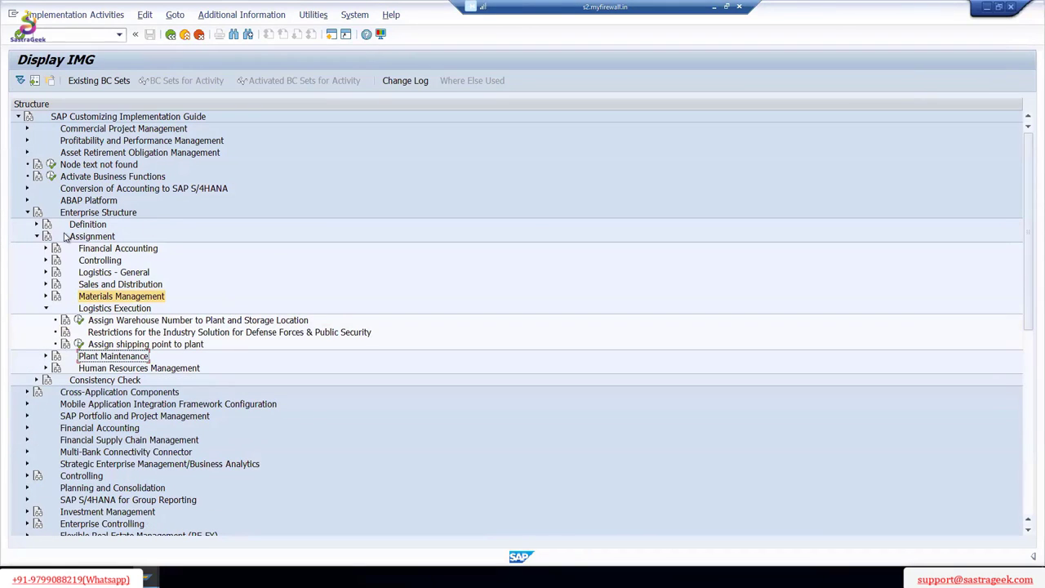
left_click(36, 224)
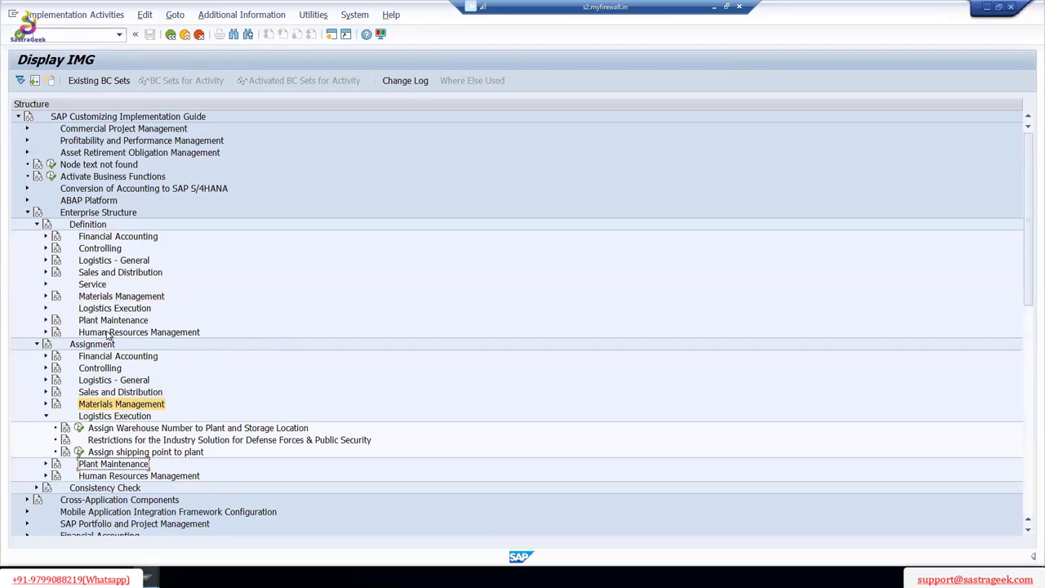
left_click(46, 309)
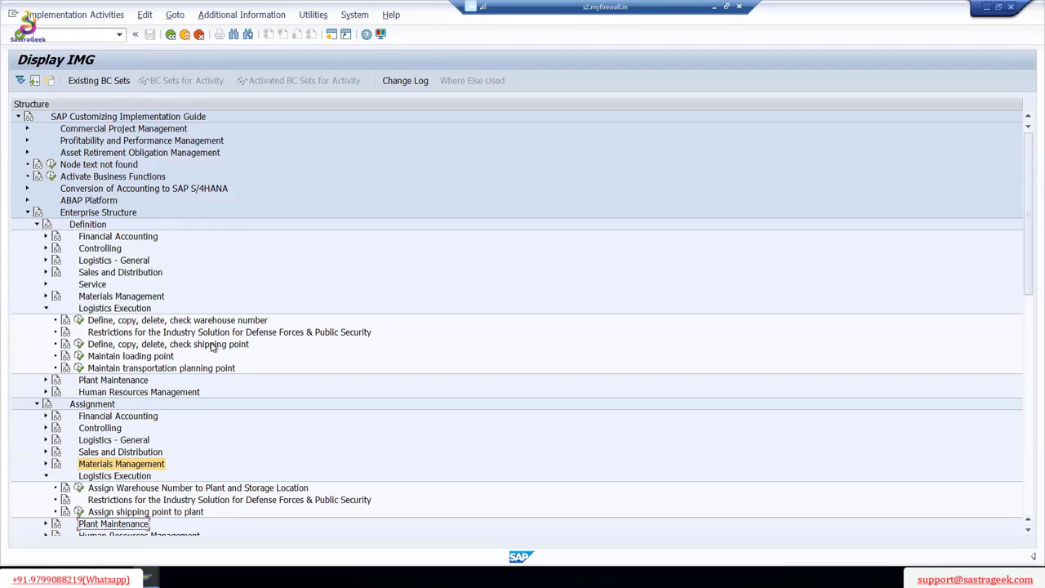
left_click(45, 309)
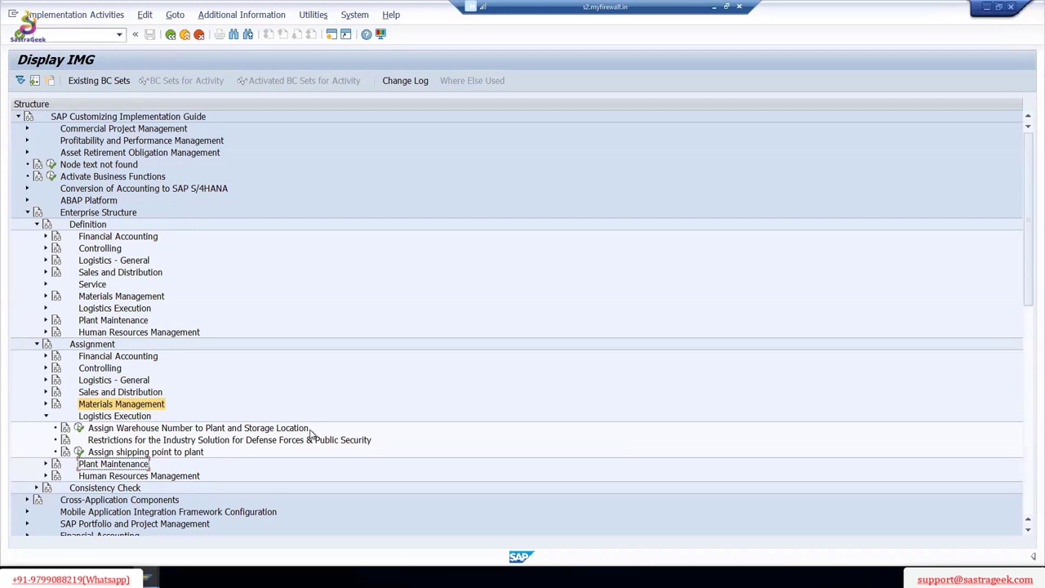
Step: Open the assignment of warehouse numbers to plant and storage location and start a new entry for plant 5710
left_click(78, 428)
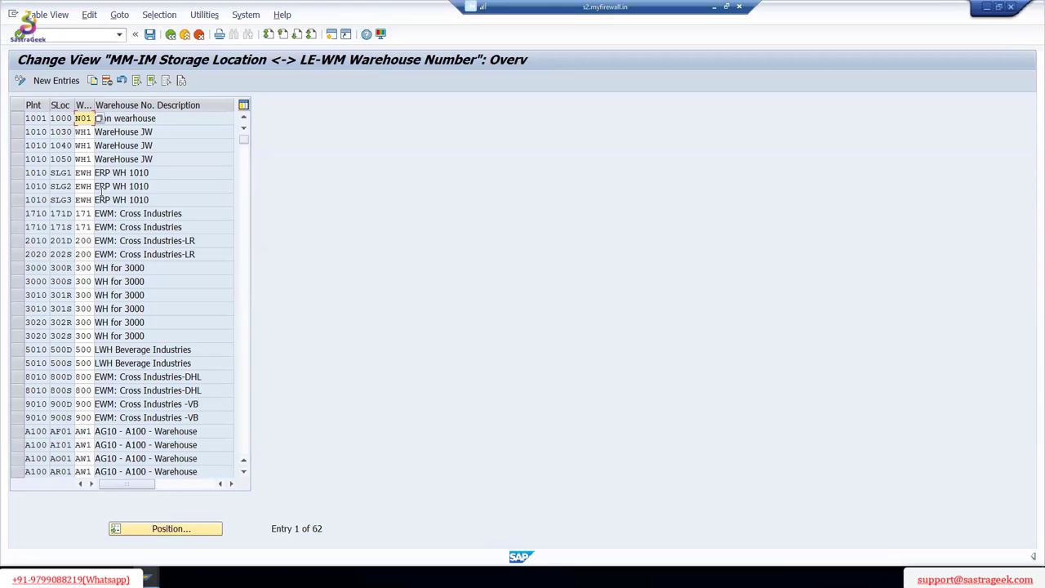
left_click(57, 81)
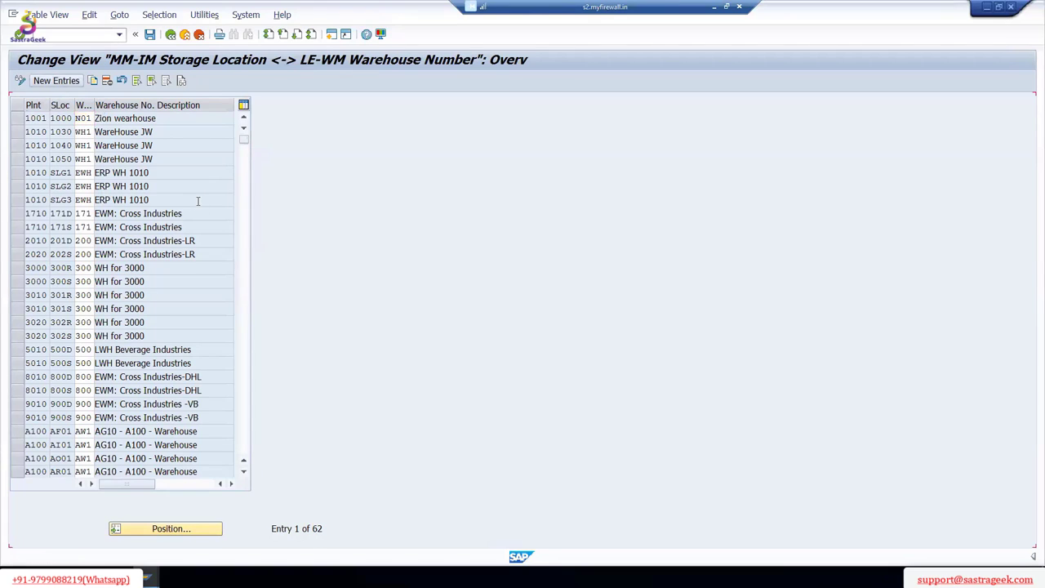
left_click(54, 119)
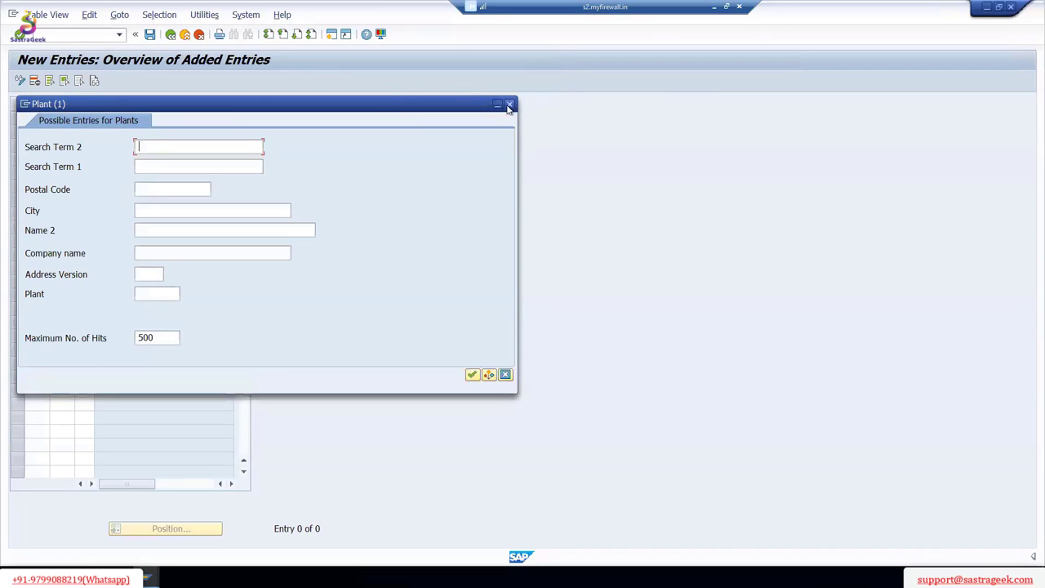
left_click(509, 104)
type("57")
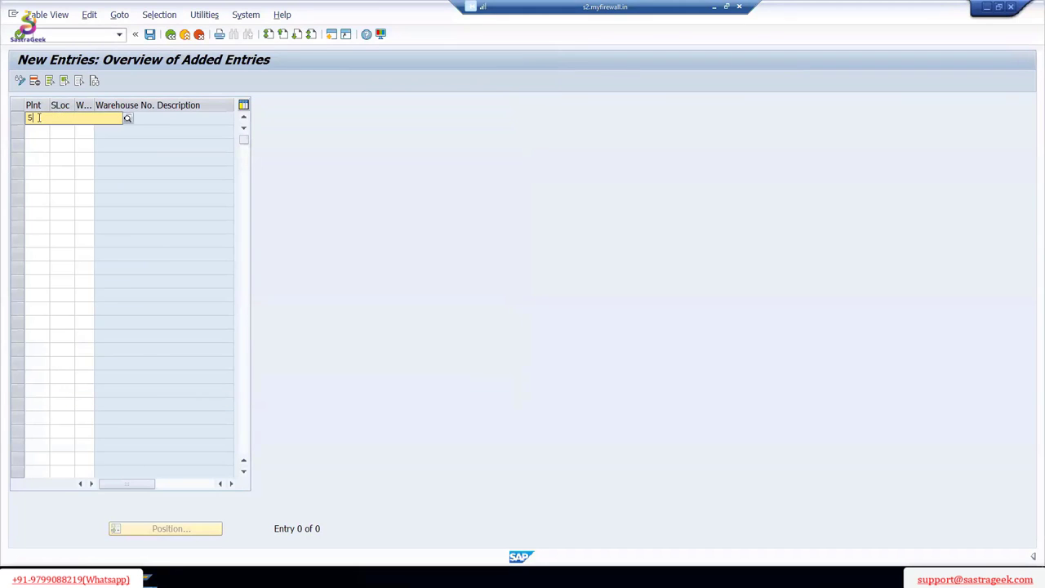
left_click(46, 158)
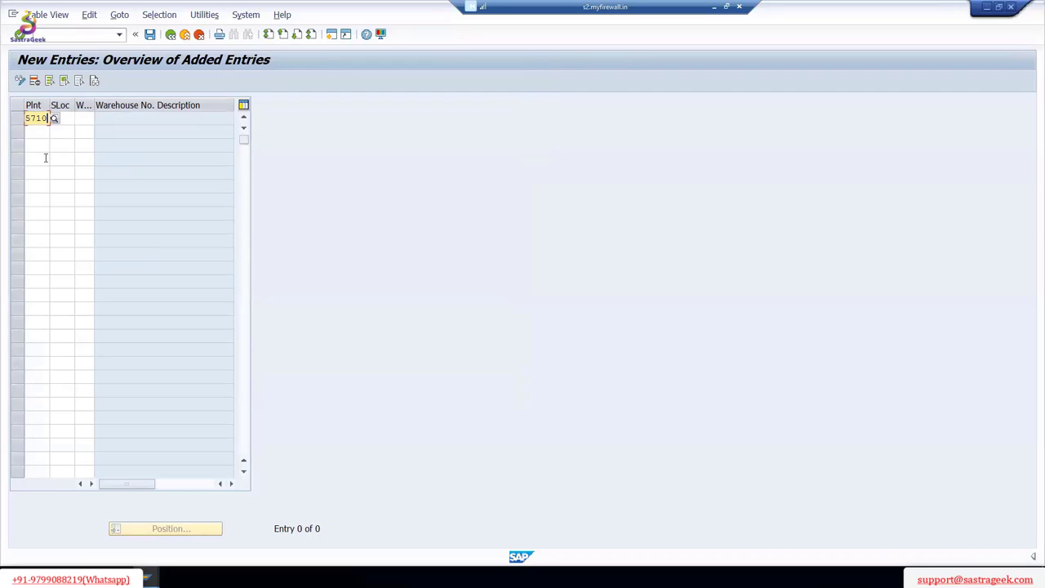
Step: Complete the plant 5710 entry with storage location 571D and warehouse number 571
left_click(65, 119)
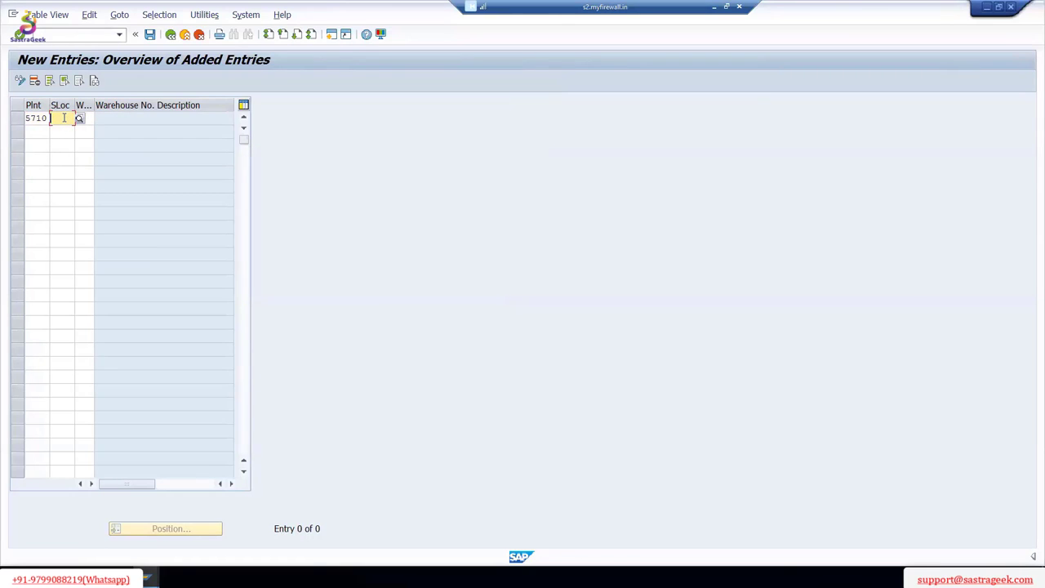
type("6")
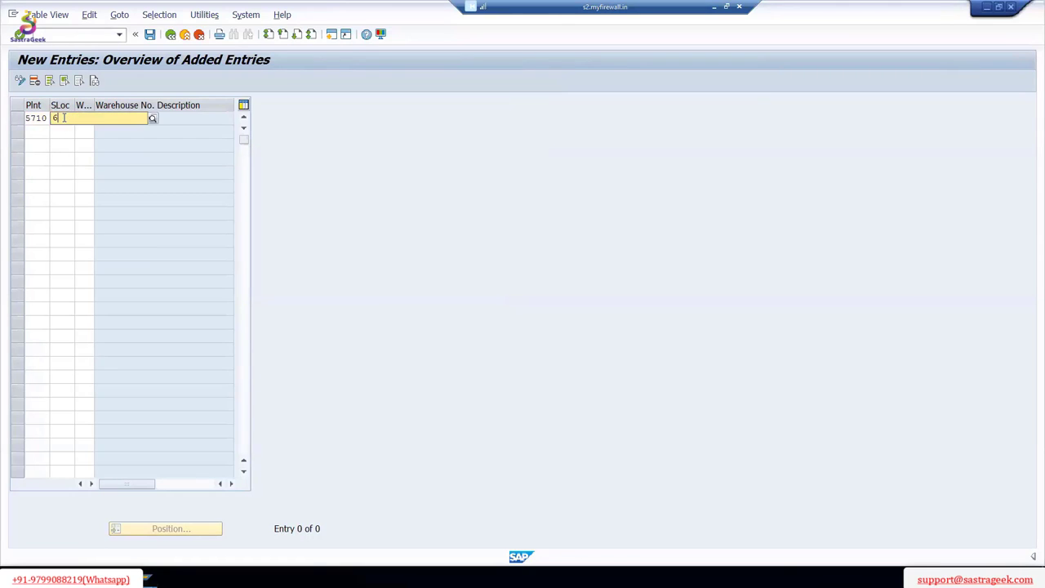
key("BackSpace")
type("57")
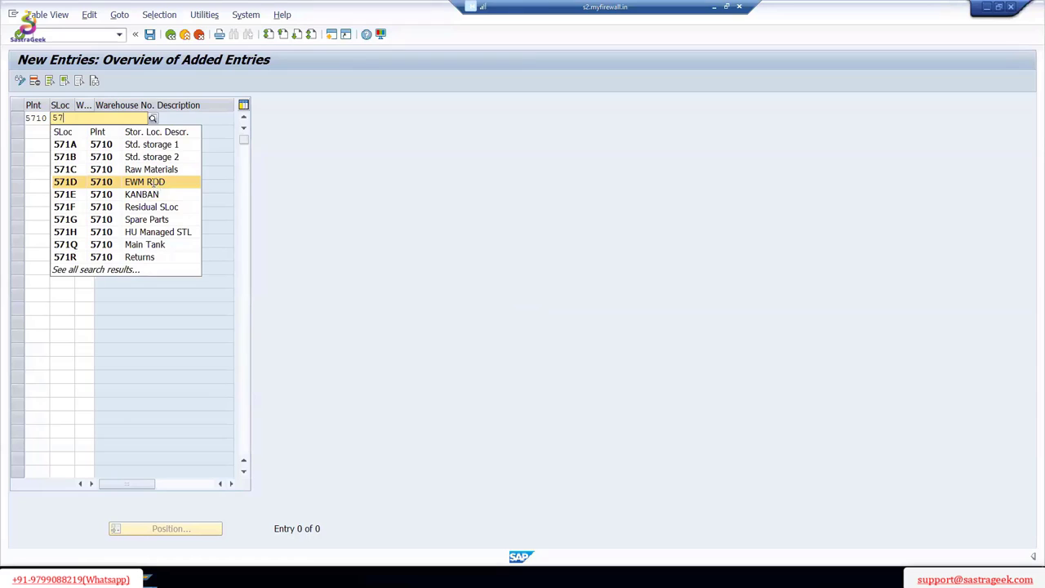
left_click(154, 185)
left_click(89, 118)
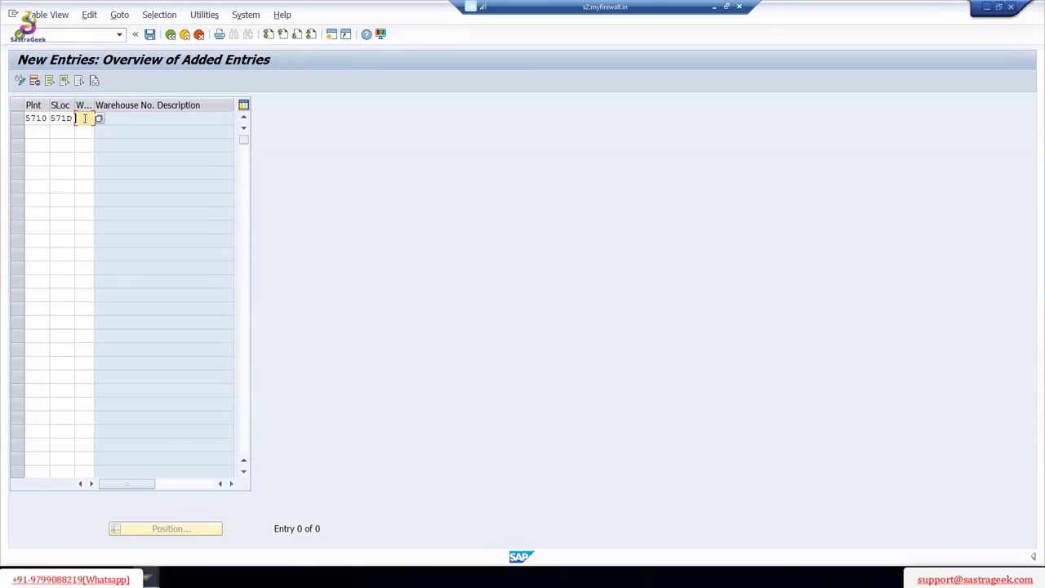
type("571")
left_click(99, 119)
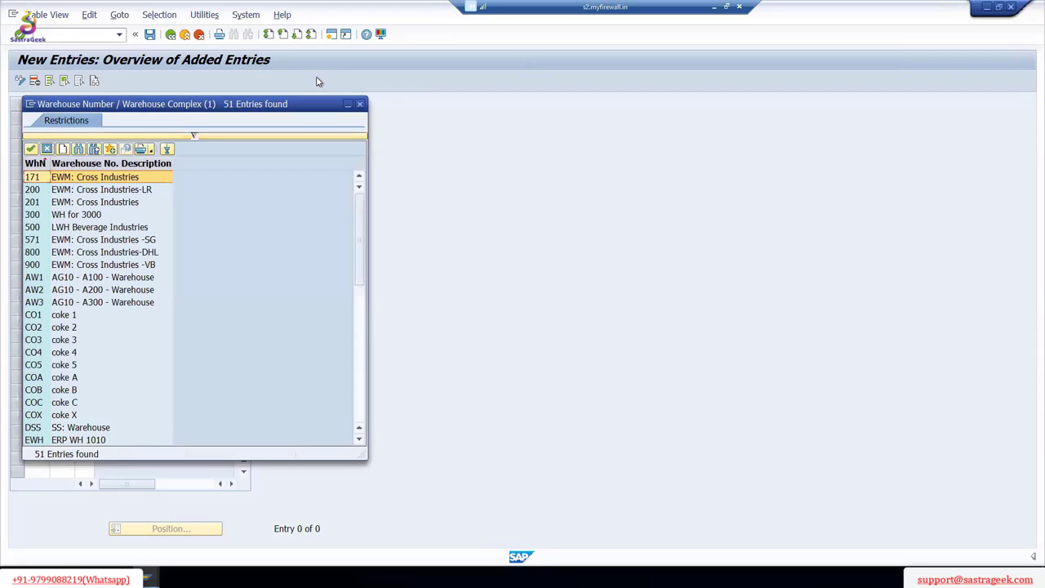
left_click(208, 216)
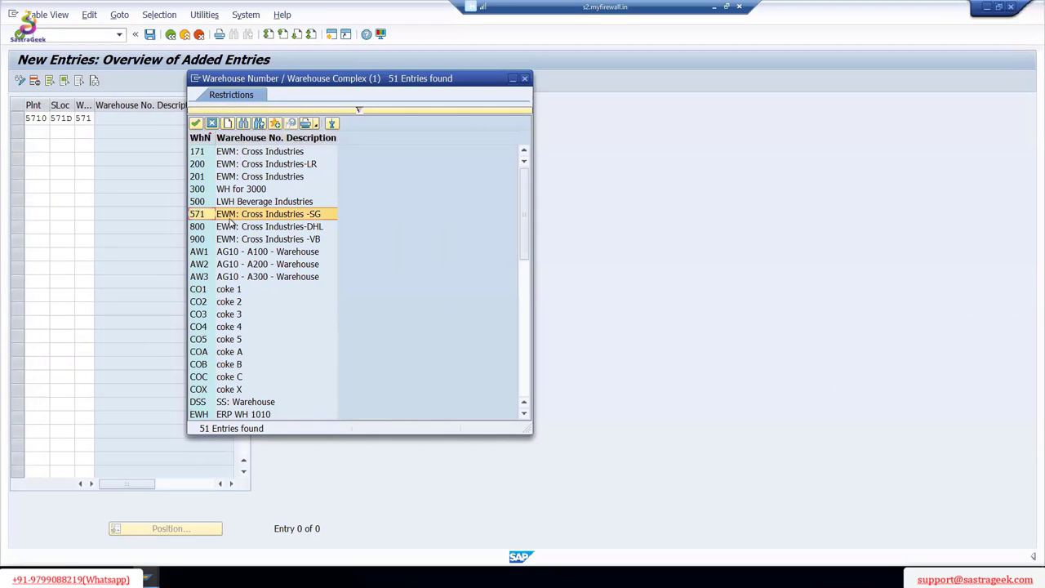
double_click(309, 216)
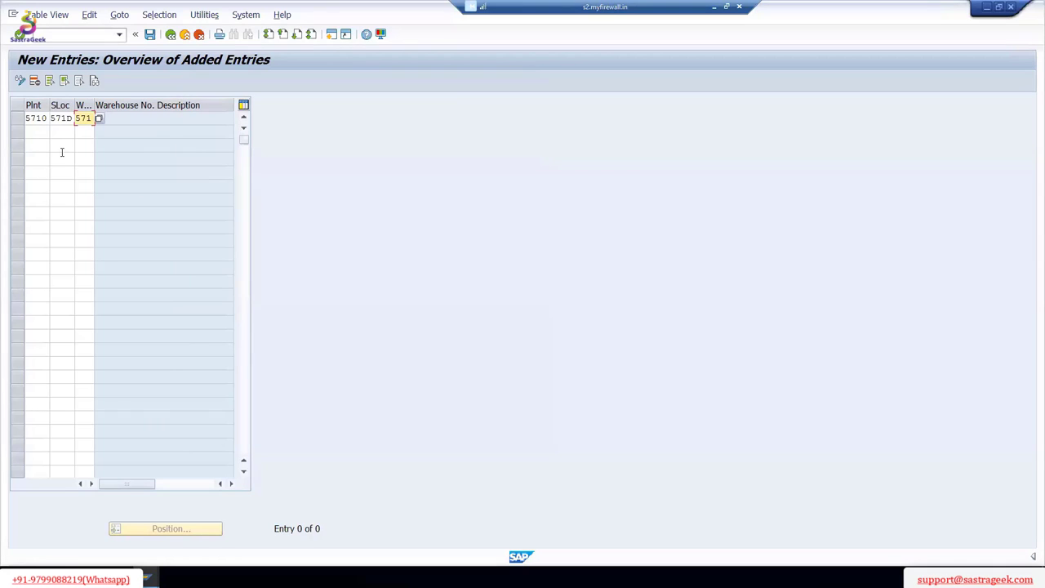
Step: Add a second entry for plant 5710, storage location 571S and warehouse 571, and save both entries under the 5710-SG CORP customizing request
left_click(41, 132)
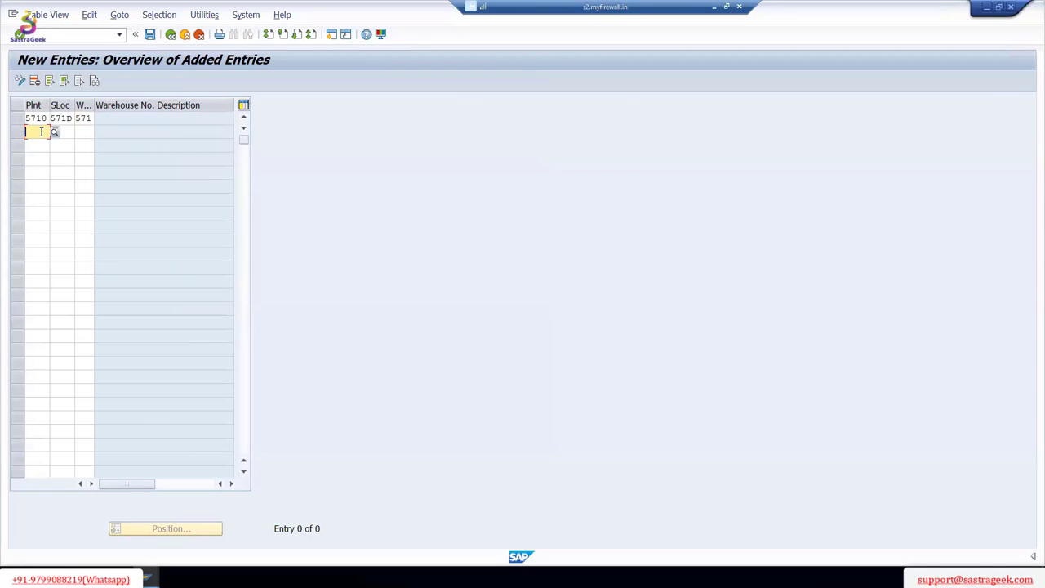
type("5710")
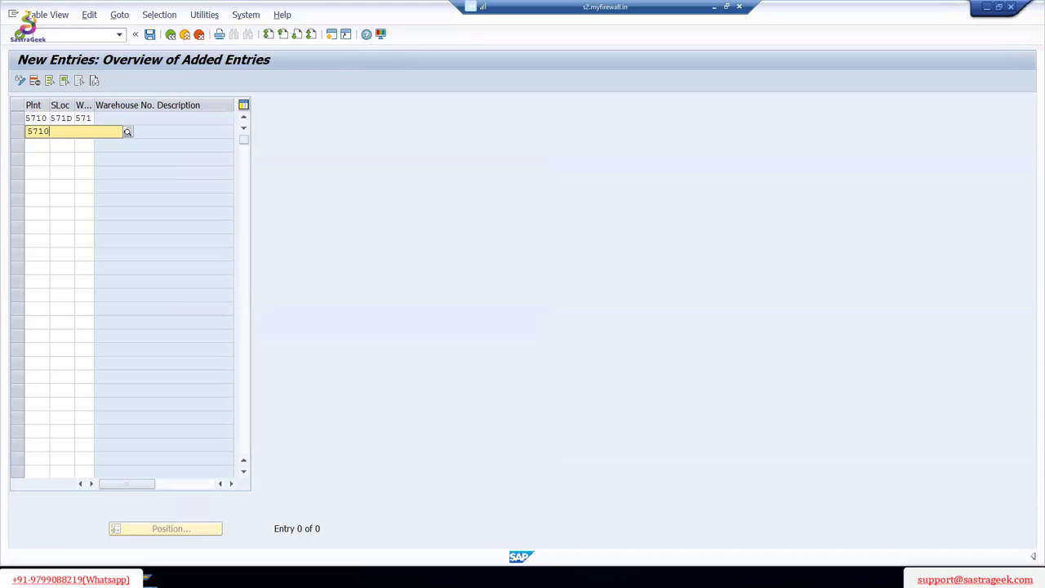
left_click(45, 157)
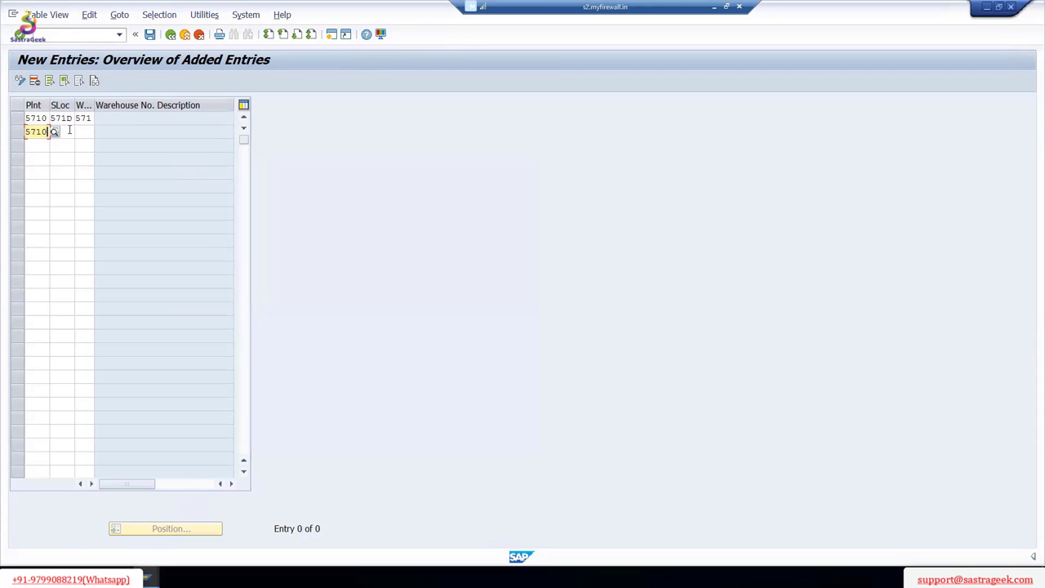
left_click(69, 130)
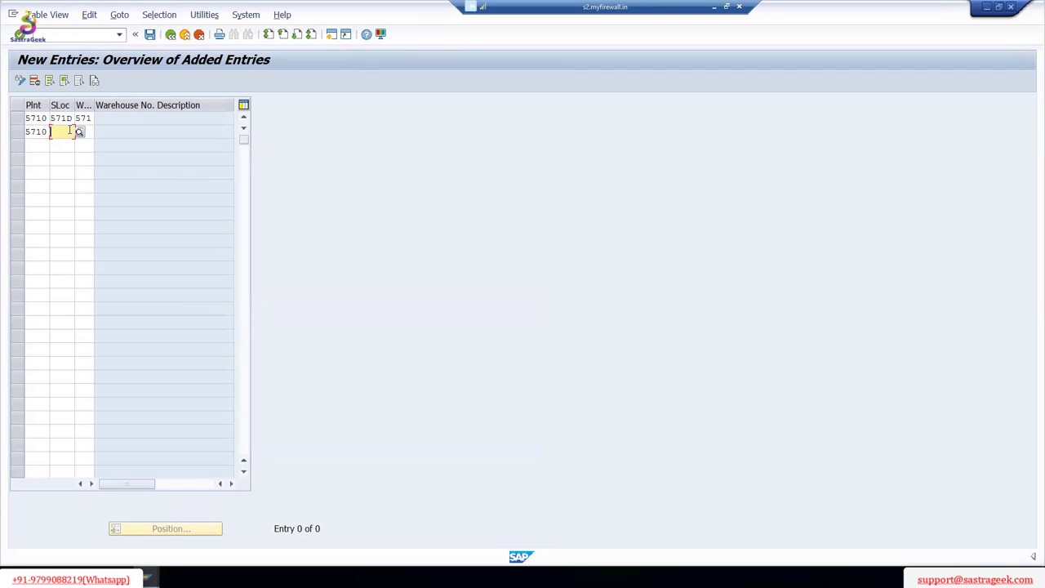
type("571s")
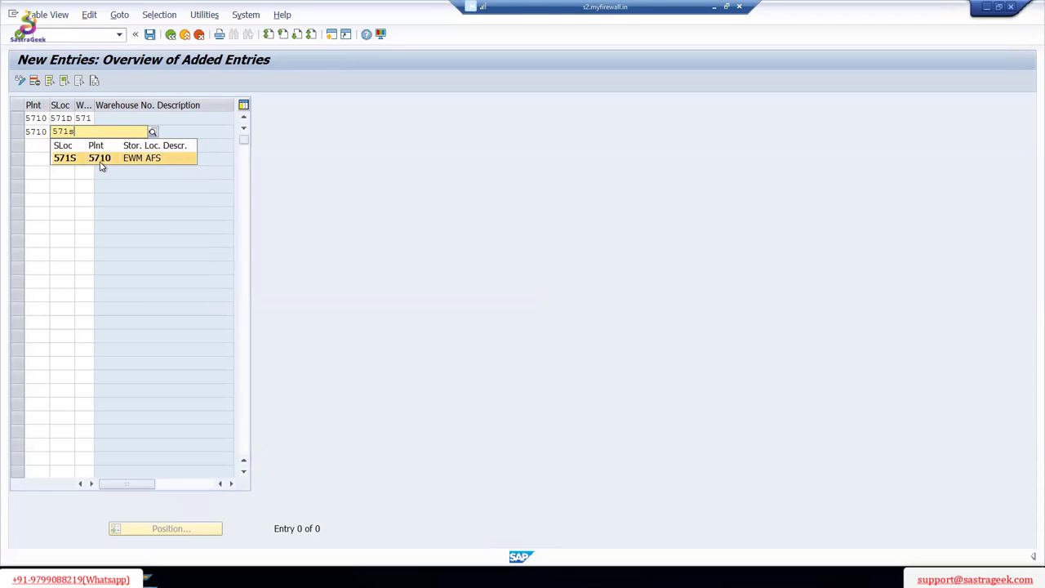
left_click(100, 158)
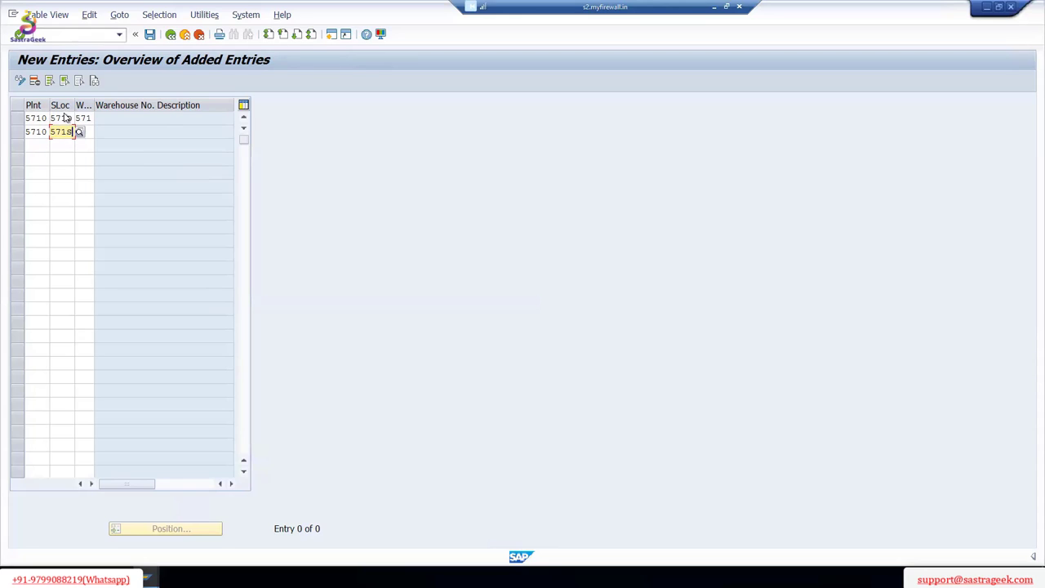
left_click(86, 133)
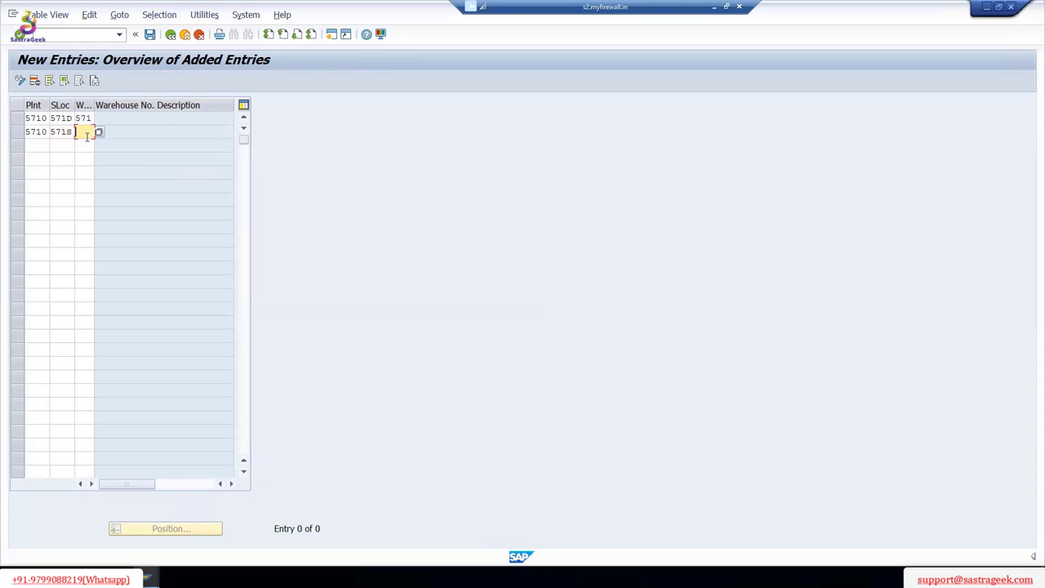
type("5")
left_click(91, 144)
left_click(151, 35)
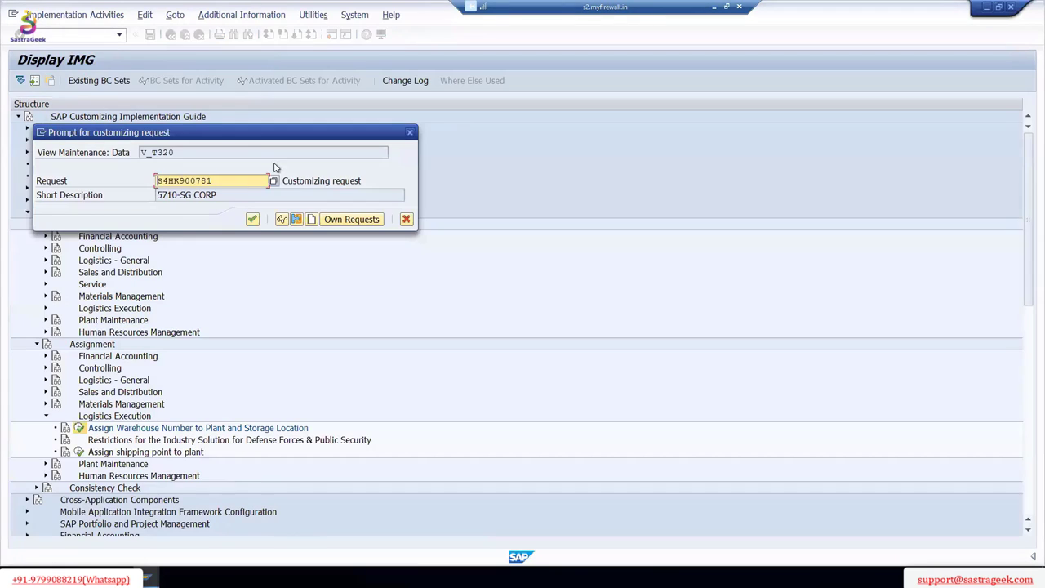
left_click(252, 220)
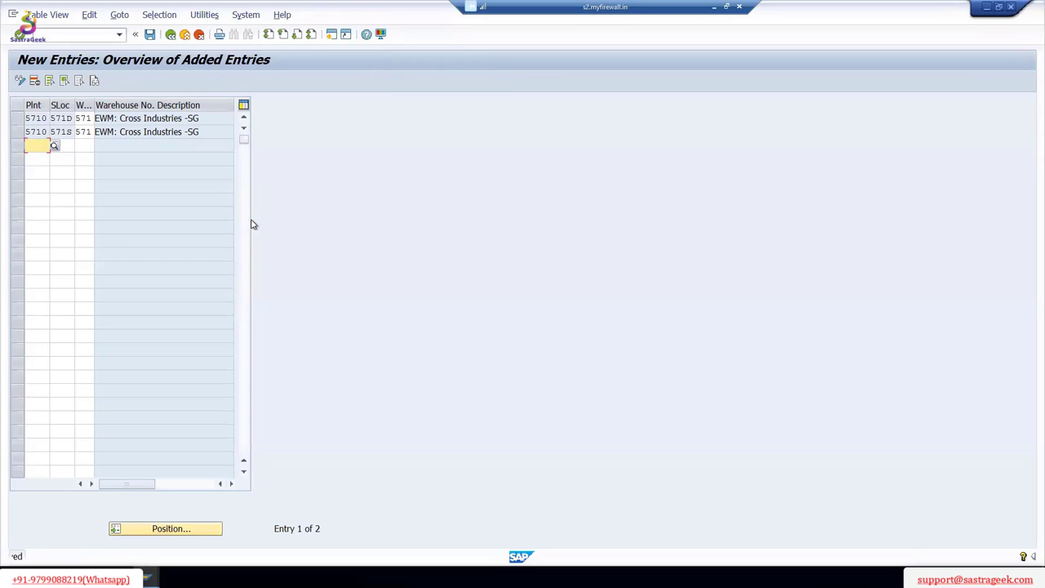
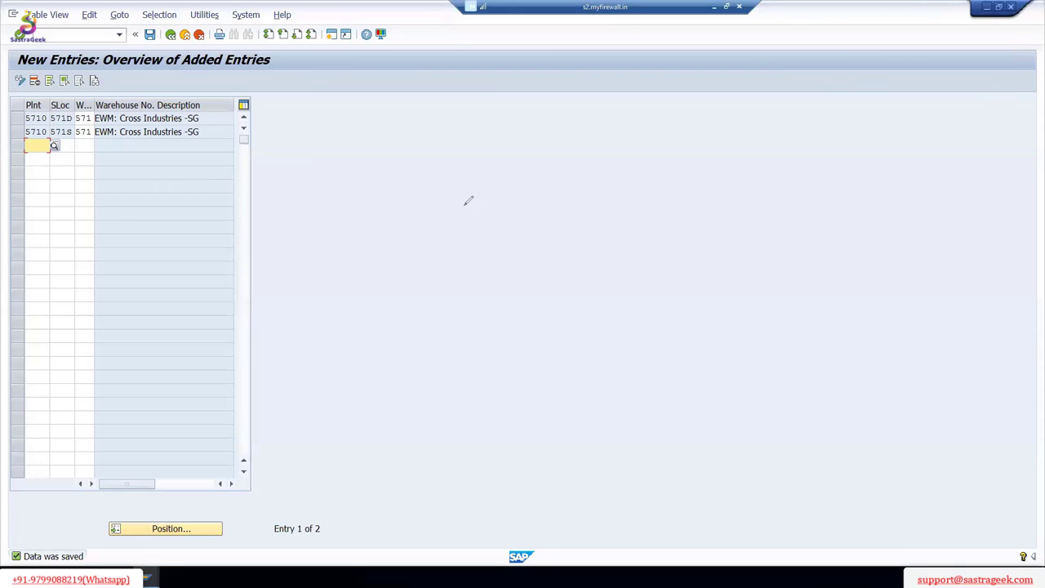
mouse_move(459, 197)
left_mouse_down()
mouse_move(591, 394)
mouse_move(773, 367)
left_mouse_up()
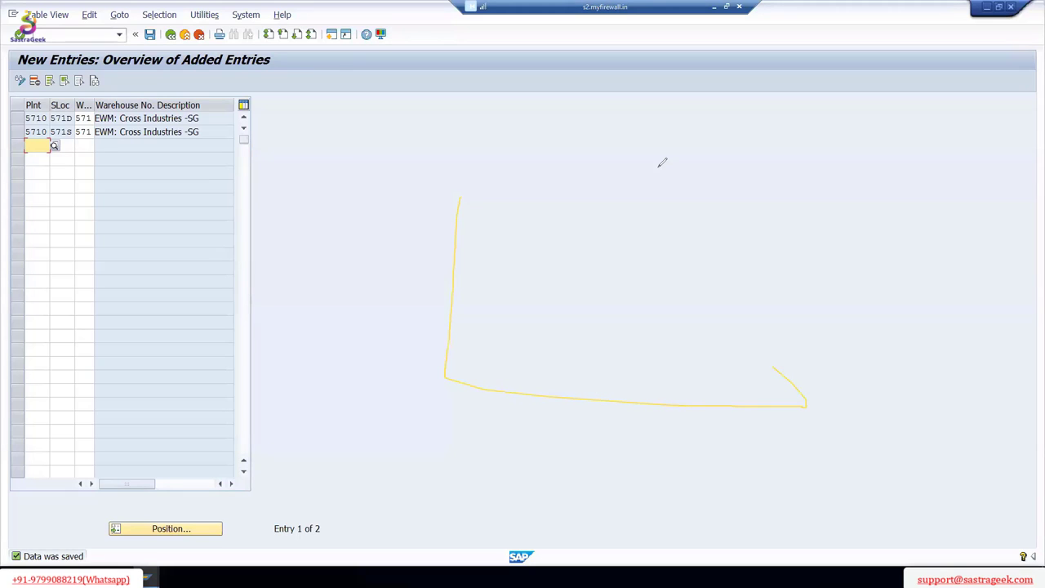
mouse_move(451, 182)
left_mouse_down()
mouse_move(770, 158)
mouse_move(820, 392)
left_mouse_up()
left_click_drag(606, 175, 606, 384)
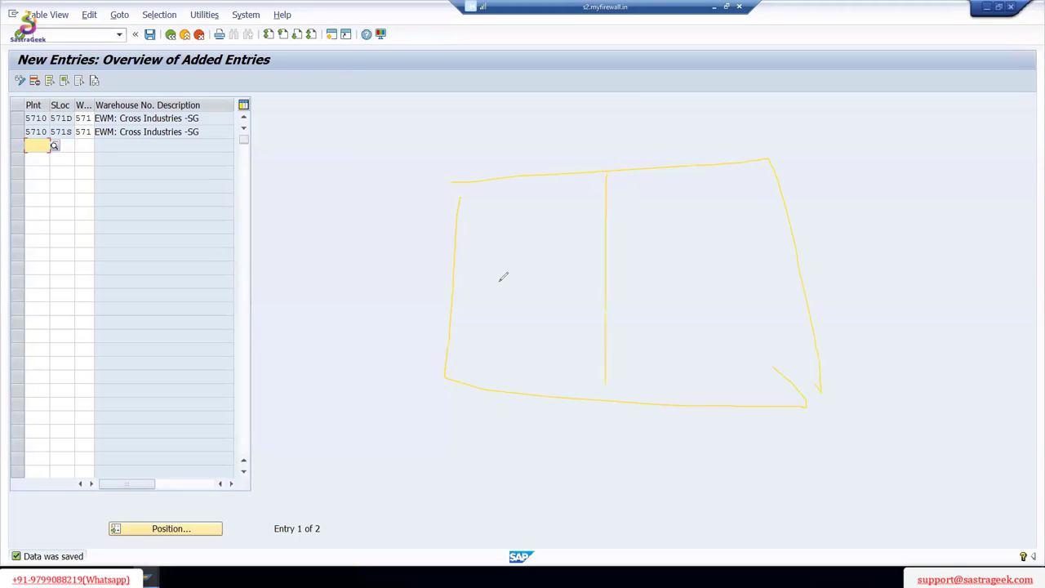
mouse_move(397, 249)
left_mouse_down()
mouse_move(448, 242)
mouse_move(448, 256)
left_mouse_up()
left_click_drag(456, 220, 465, 226)
left_click_drag(456, 282, 455, 298)
left_click_drag(454, 325, 457, 345)
mouse_move(622, 205)
left_mouse_down()
mouse_move(625, 239)
mouse_move(637, 237)
left_mouse_up()
left_click_drag(647, 318, 648, 346)
mouse_move(645, 309)
left_mouse_down()
mouse_move(712, 295)
mouse_move(668, 353)
left_mouse_up()
mouse_move(535, 252)
left_mouse_down()
mouse_move(472, 212)
mouse_move(251, 173)
left_mouse_up()
mouse_move(147, 163)
left_mouse_down()
mouse_move(89, 136)
mouse_move(80, 120)
left_mouse_up()
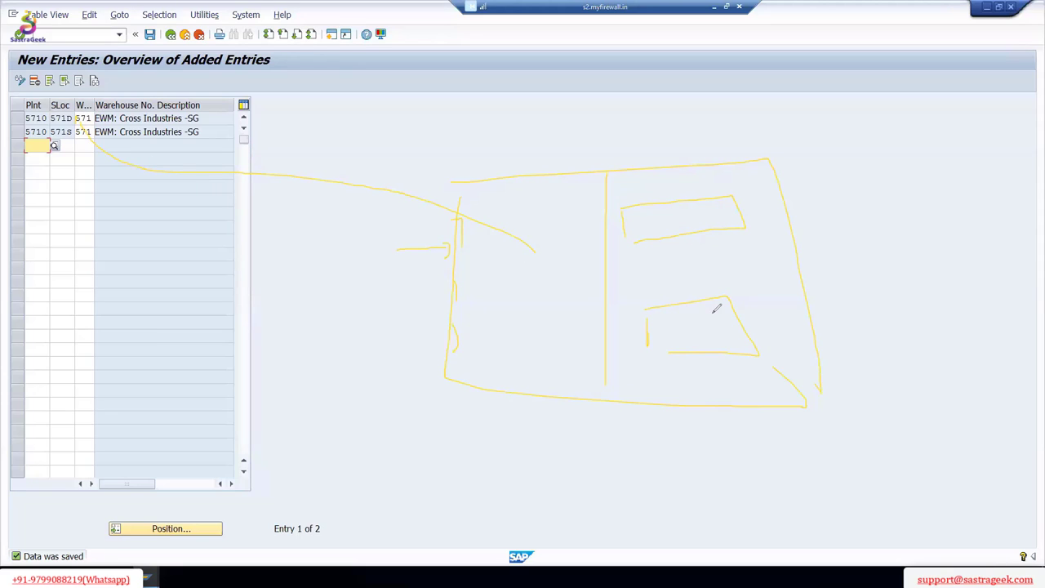
left_click_drag(698, 367, 445, 418)
mouse_move(258, 285)
left_mouse_down()
mouse_move(84, 154)
mouse_move(74, 167)
left_mouse_up()
mouse_move(433, 139)
left_mouse_down()
mouse_move(523, 119)
mouse_move(632, 236)
mouse_move(476, 408)
mouse_move(572, 416)
left_mouse_up()
left_click_drag(389, 186, 385, 245)
left_click_drag(527, 153, 532, 172)
left_click_drag(676, 144, 668, 161)
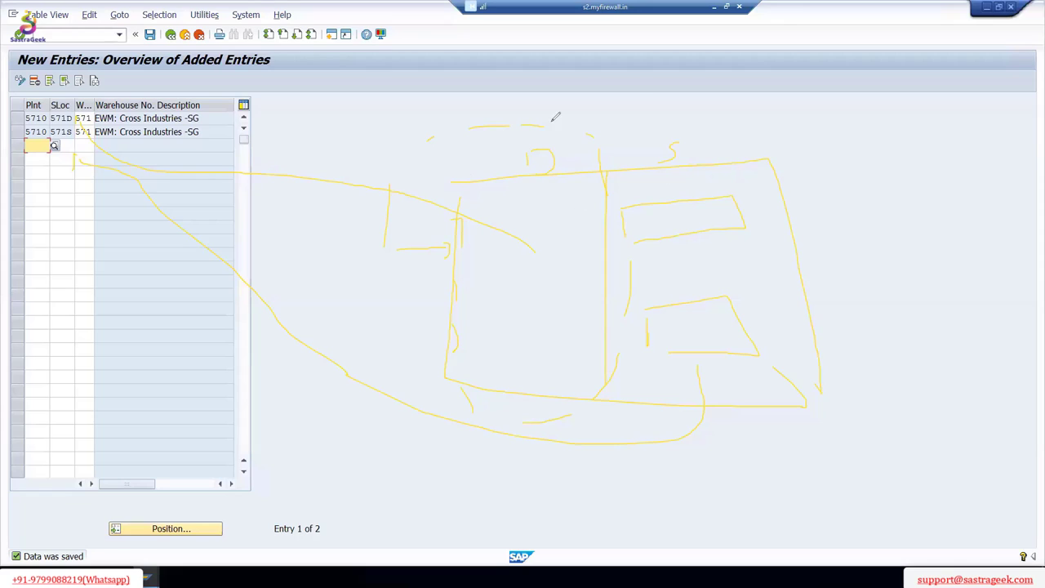
key("e")
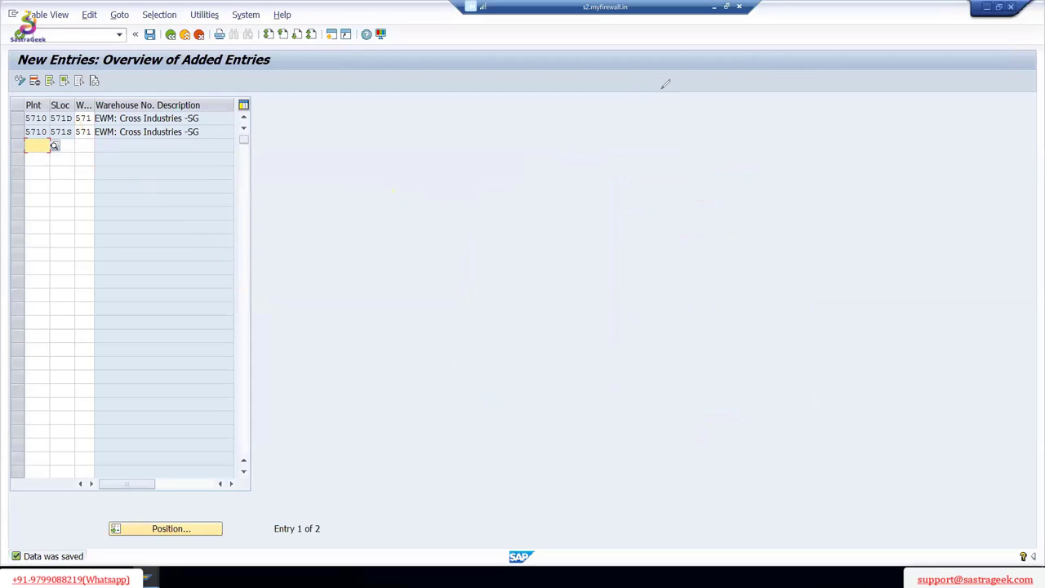
Step: Save and close the warehouse number assignment, and open the assignment of shipping points to plants under Logistics Execution
left_click(149, 36)
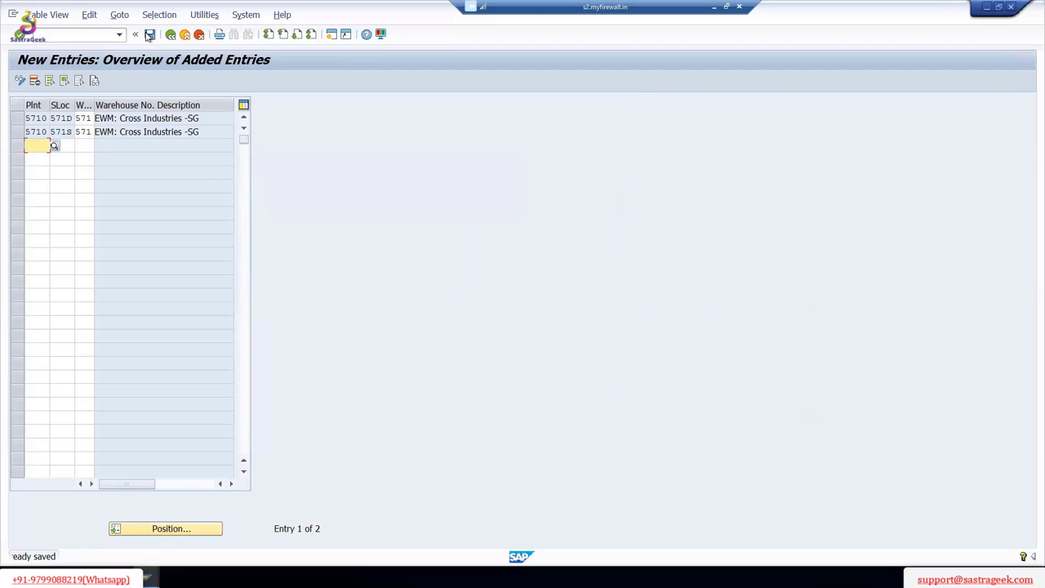
left_click(171, 35)
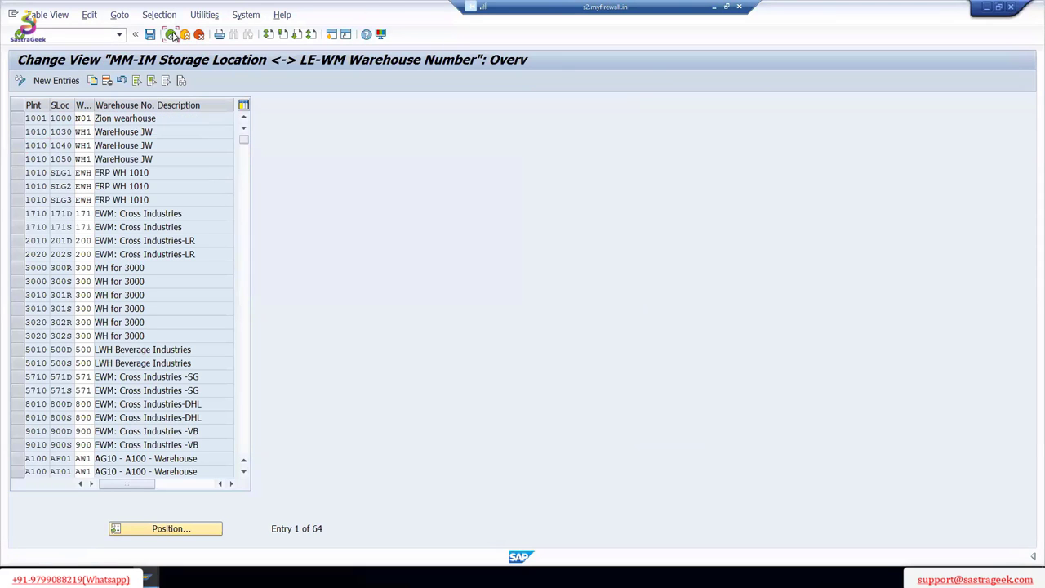
left_click(171, 35)
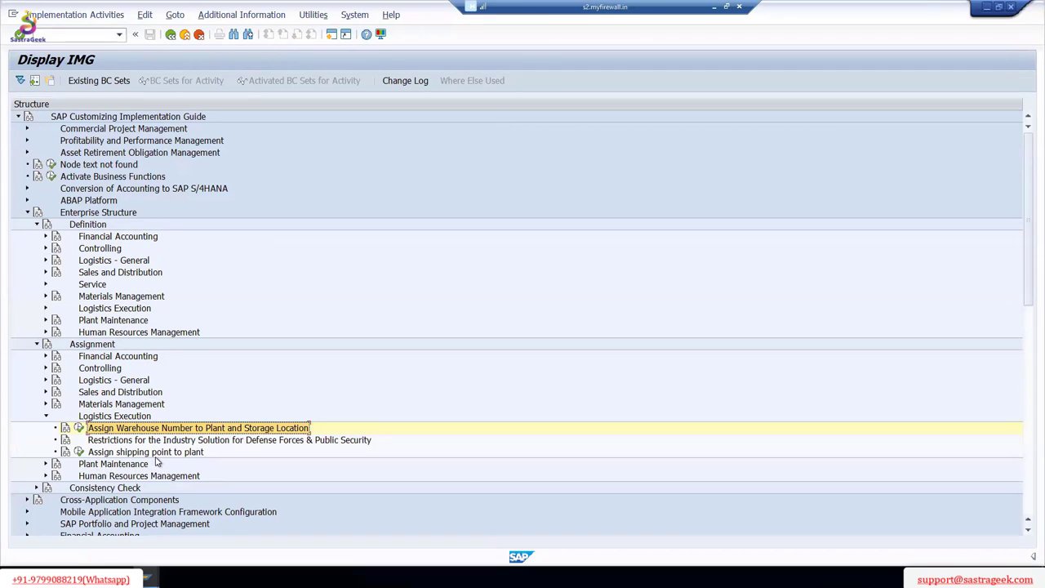
left_click(80, 452)
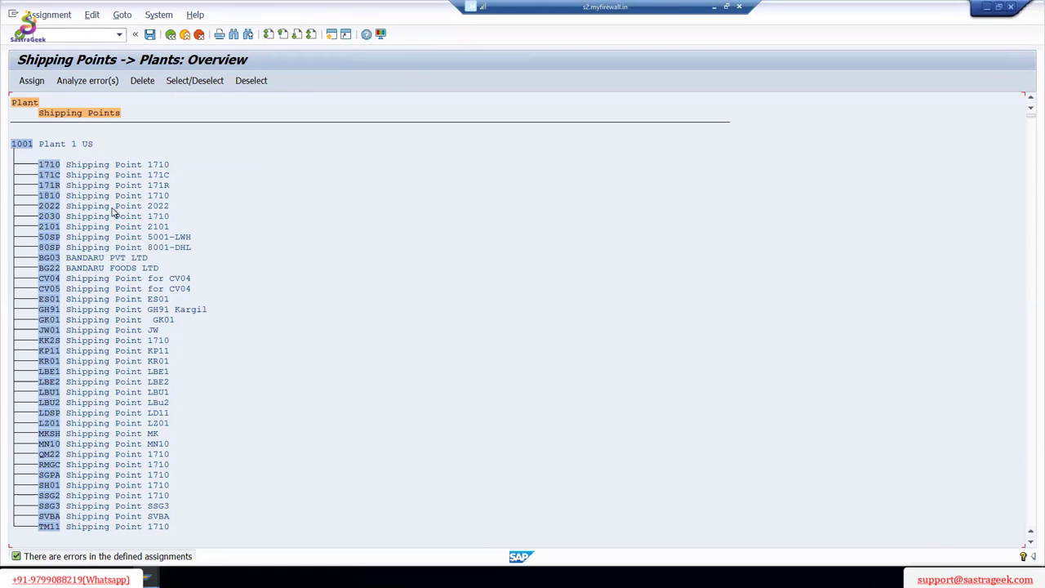
Step: Find plant 5710 in the shipping point overview and jump to its entry
left_click(232, 36)
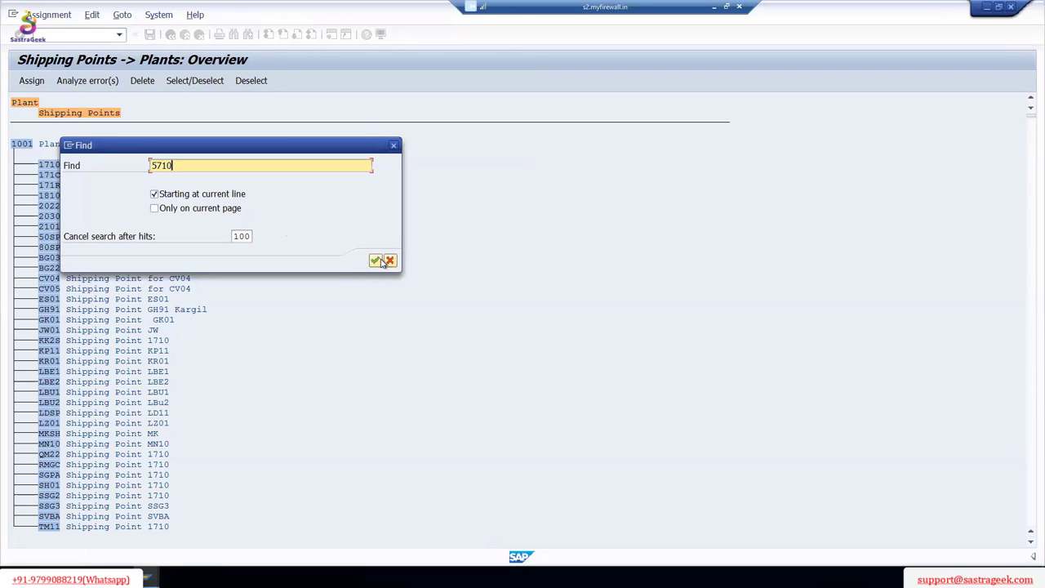
key("Return")
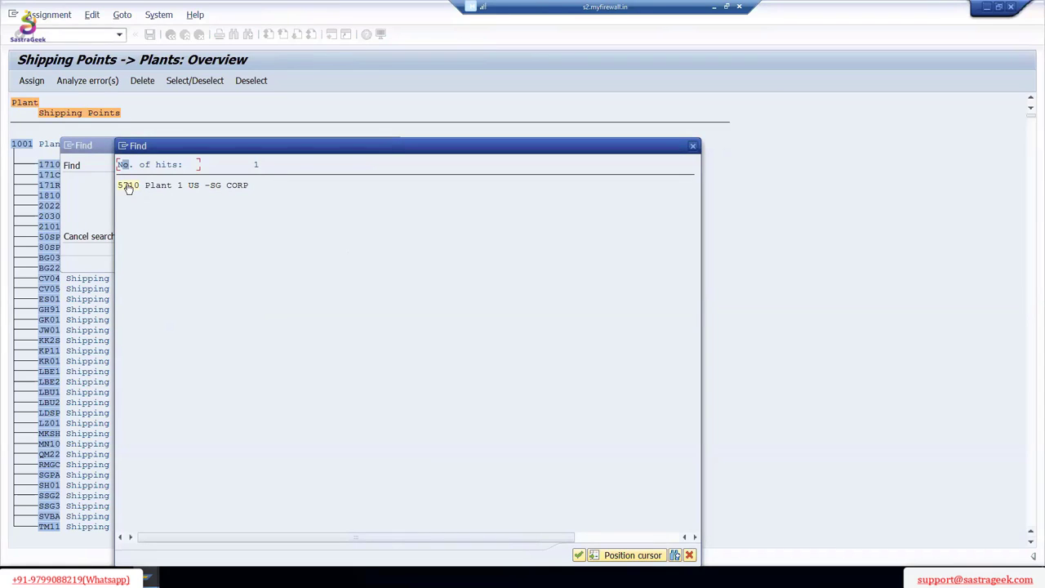
left_click(128, 187)
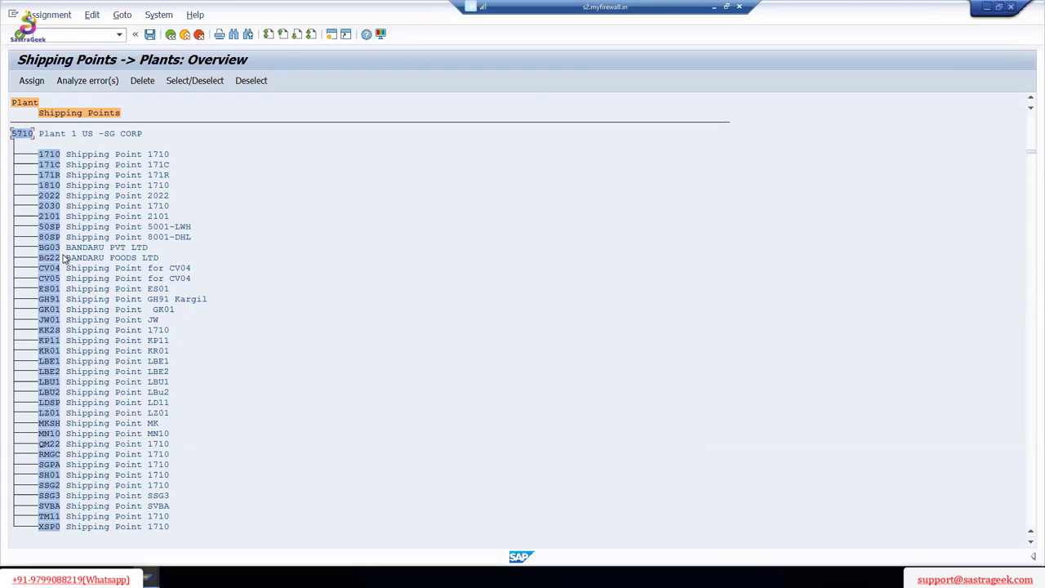
Step: Examine the list of shipping points under plant 5710, down to the start of plant 5711
scroll(115, 437, "down", 5)
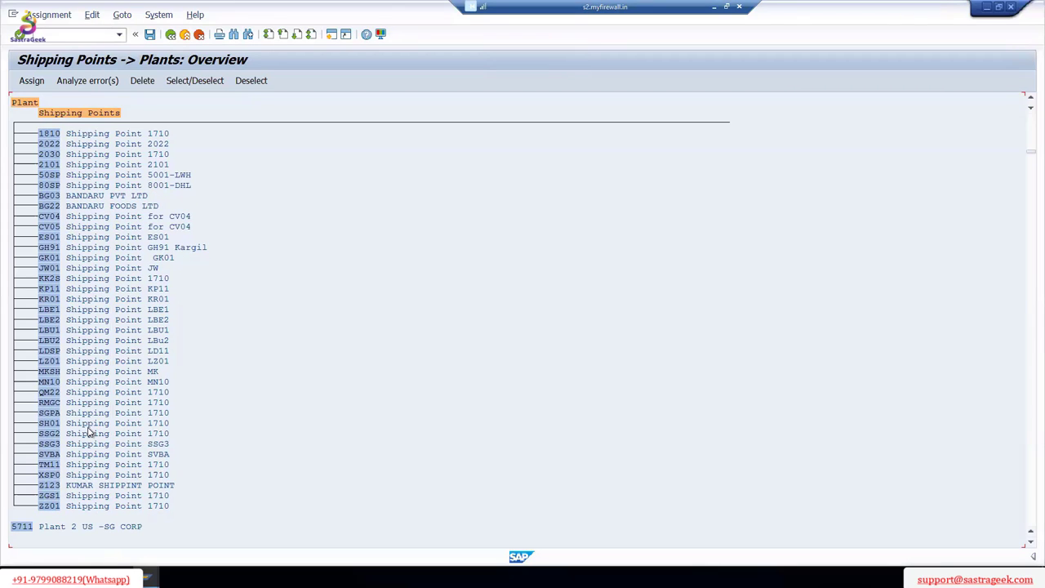
scroll(90, 433, "up", 5)
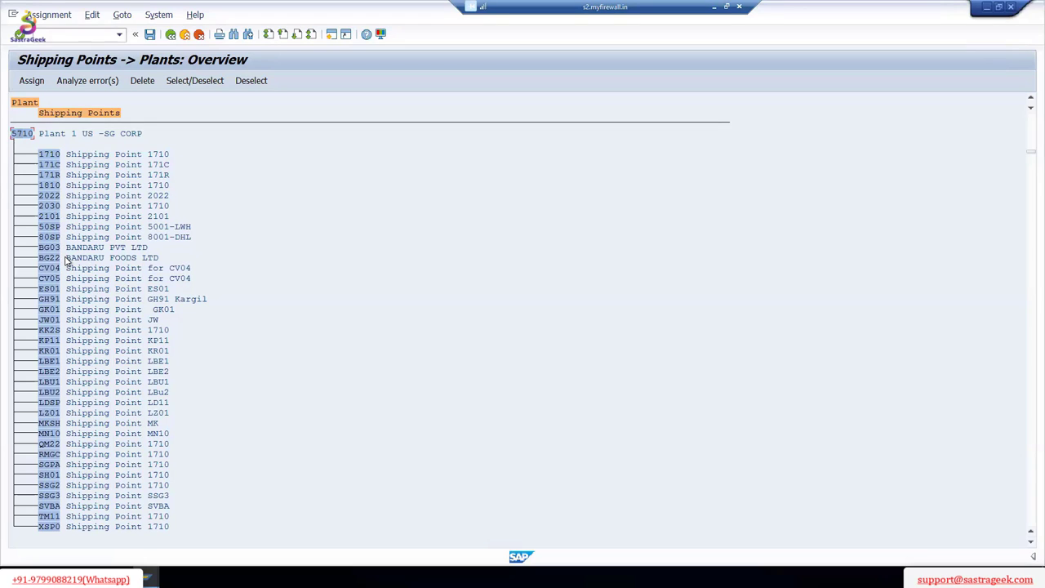
scroll(67, 260, "down", 1)
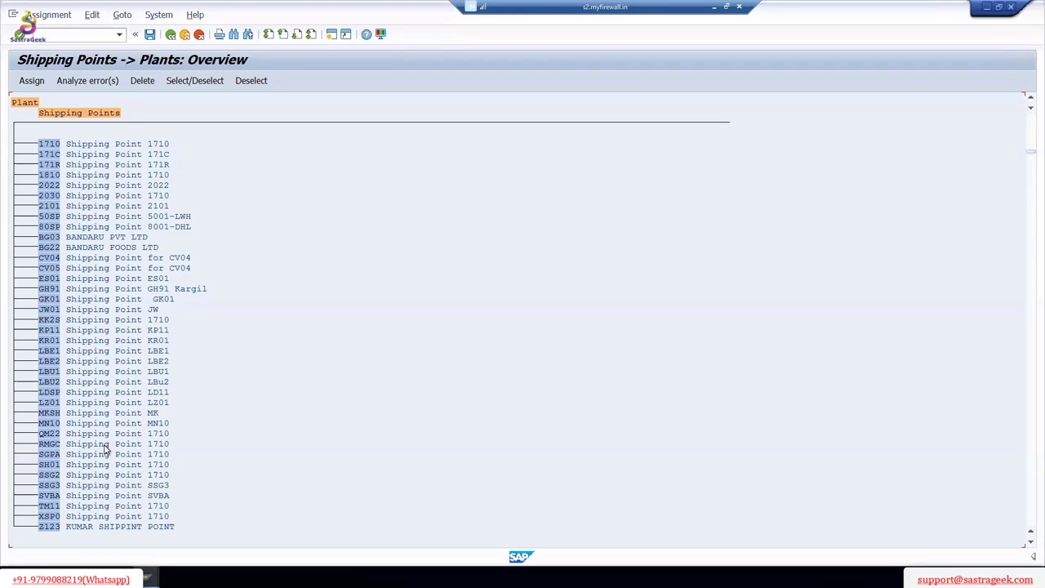
scroll(103, 454, "down", 1)
scroll(104, 454, "down", 1)
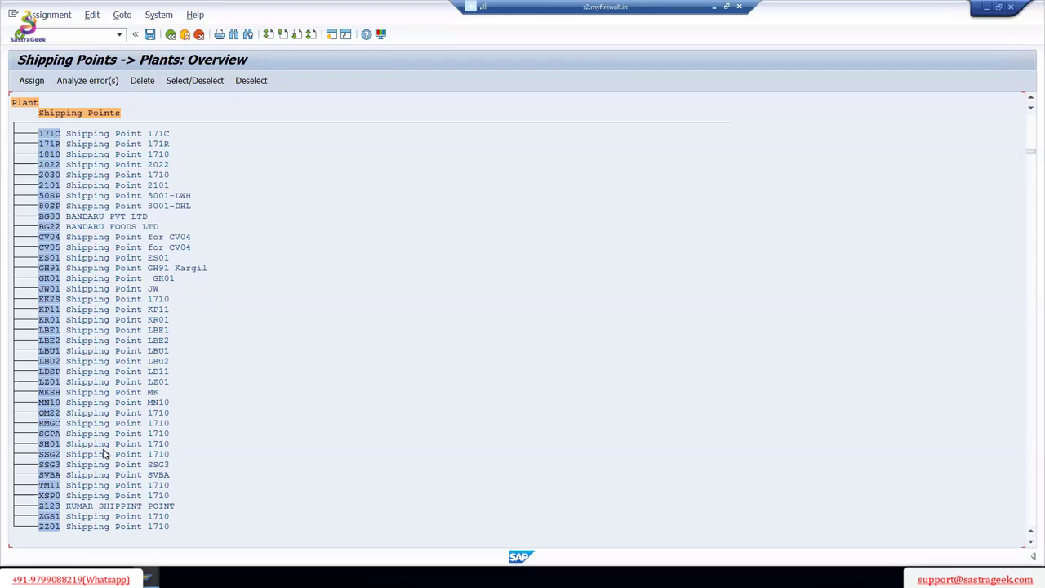
scroll(103, 454, "down", 3)
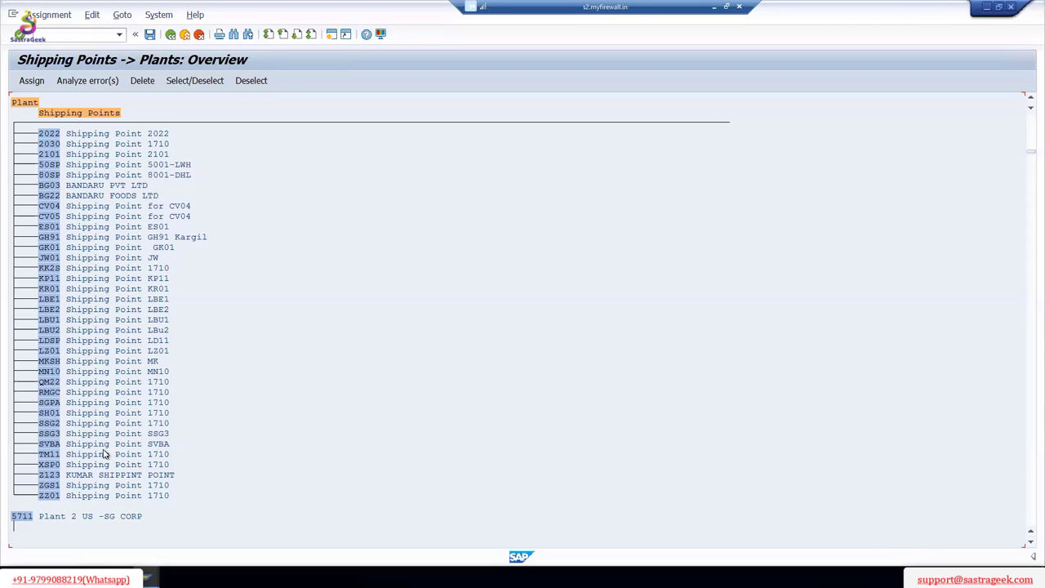
scroll(103, 454, "down", 4)
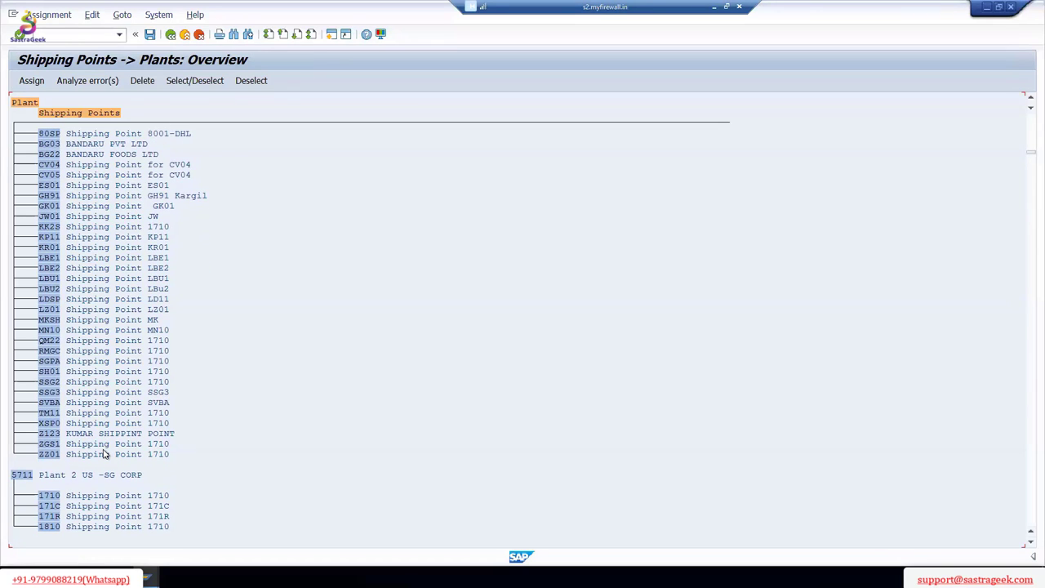
scroll(103, 454, "down", 1)
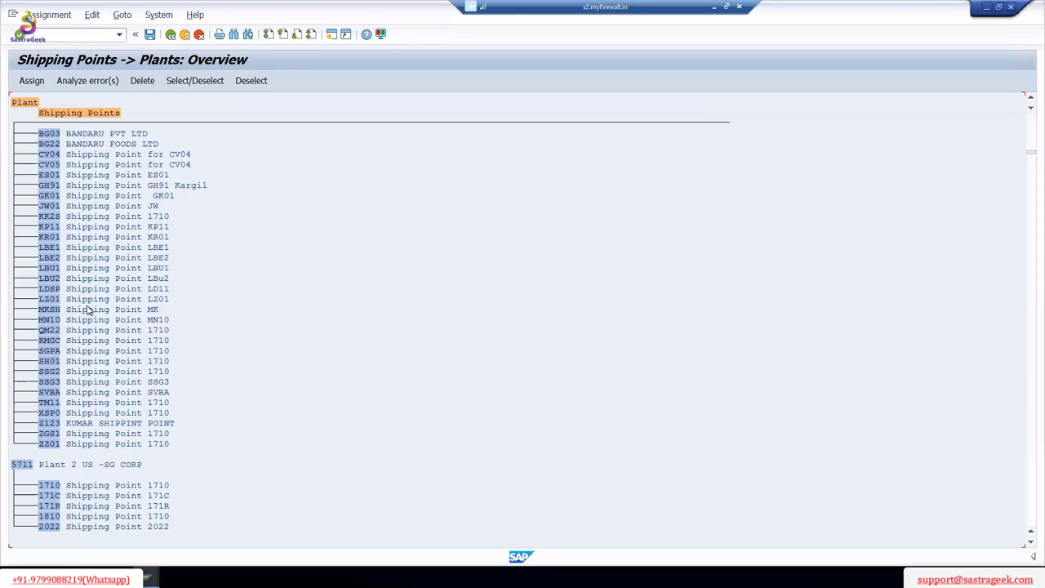
scroll(88, 310, "up", 2)
scroll(89, 310, "up", 3)
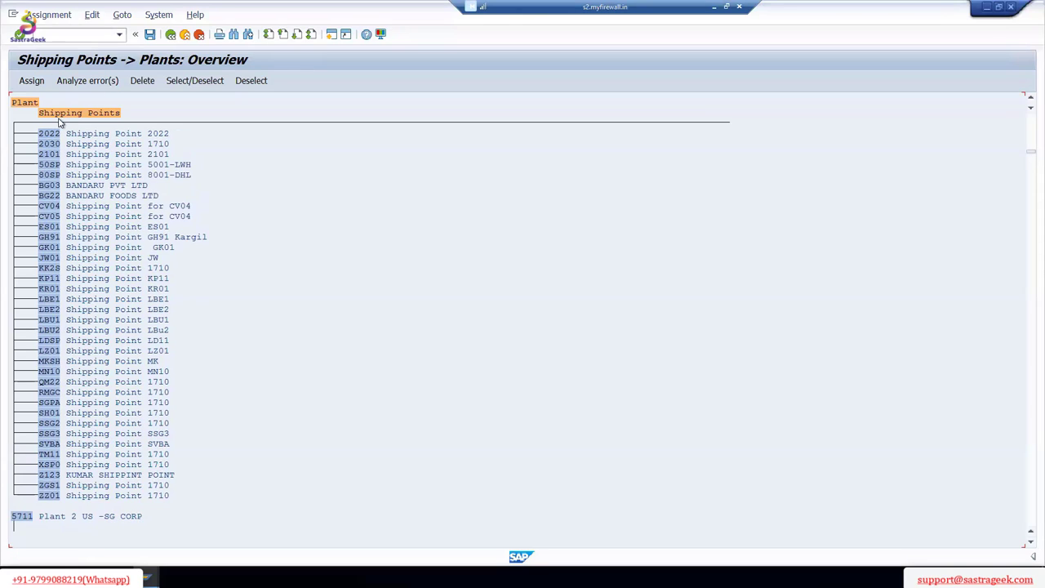
scroll(47, 121, "up", 2)
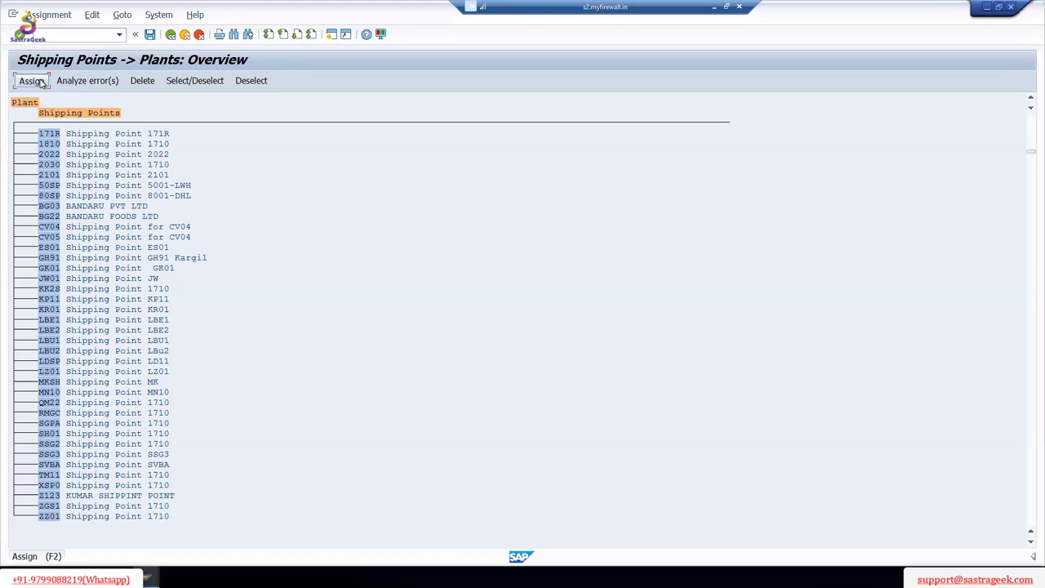
Step: Assign shipping point 57SP to plant 5710
left_click(34, 81)
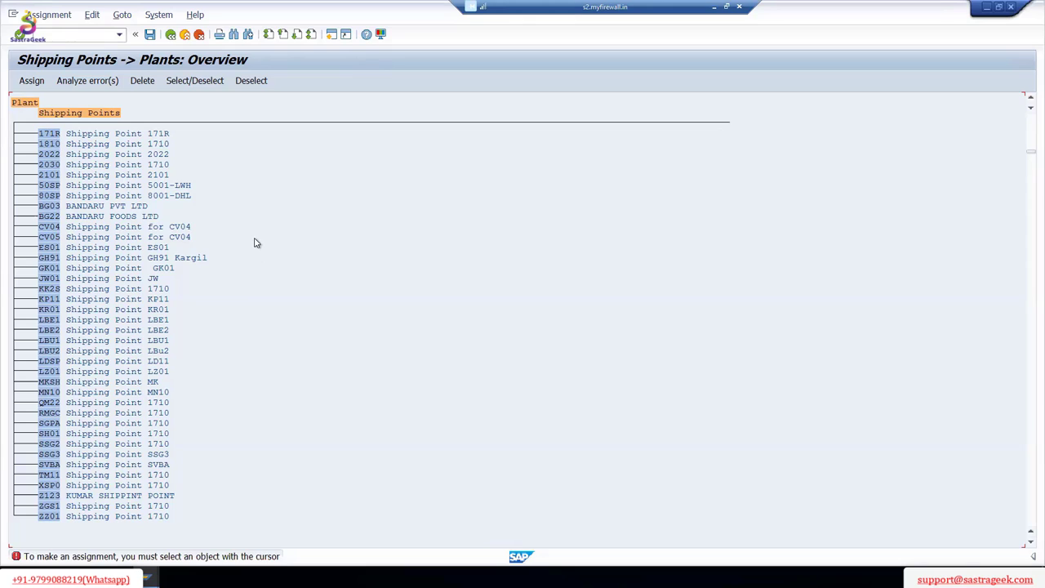
scroll(256, 243, "up", 3)
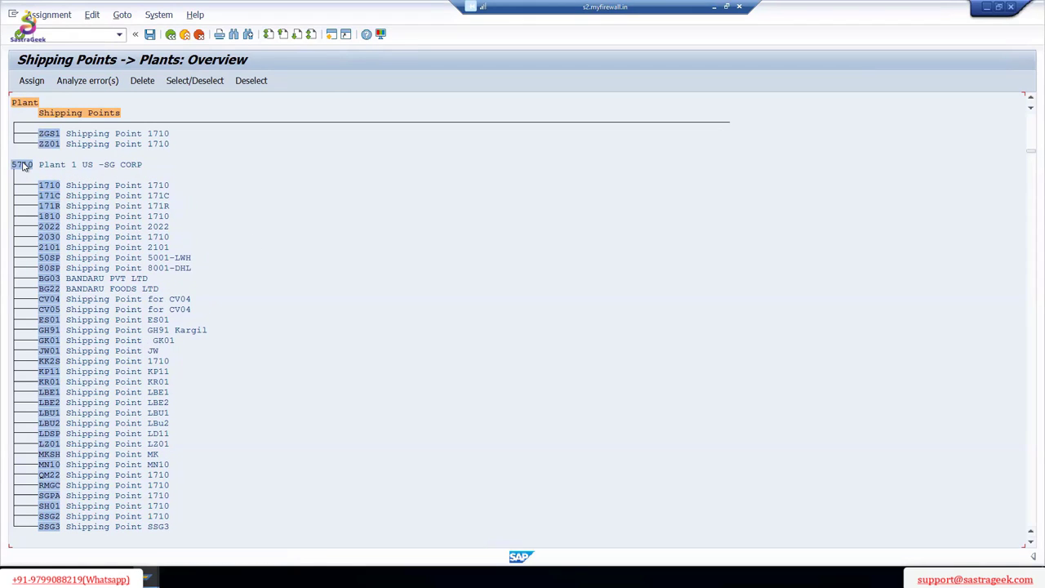
left_click(22, 166)
left_click(35, 82)
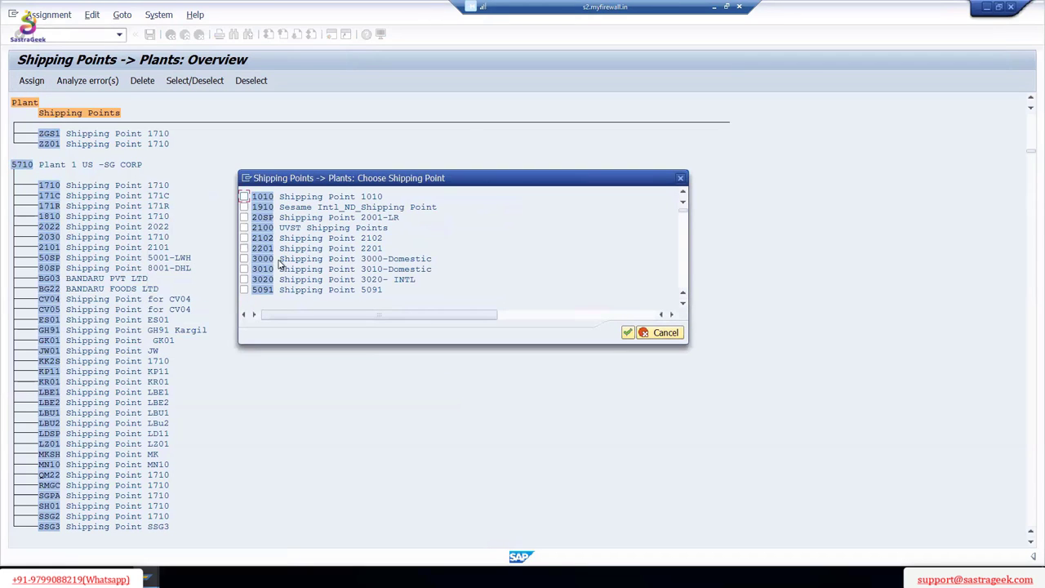
scroll(285, 267, "down", 2)
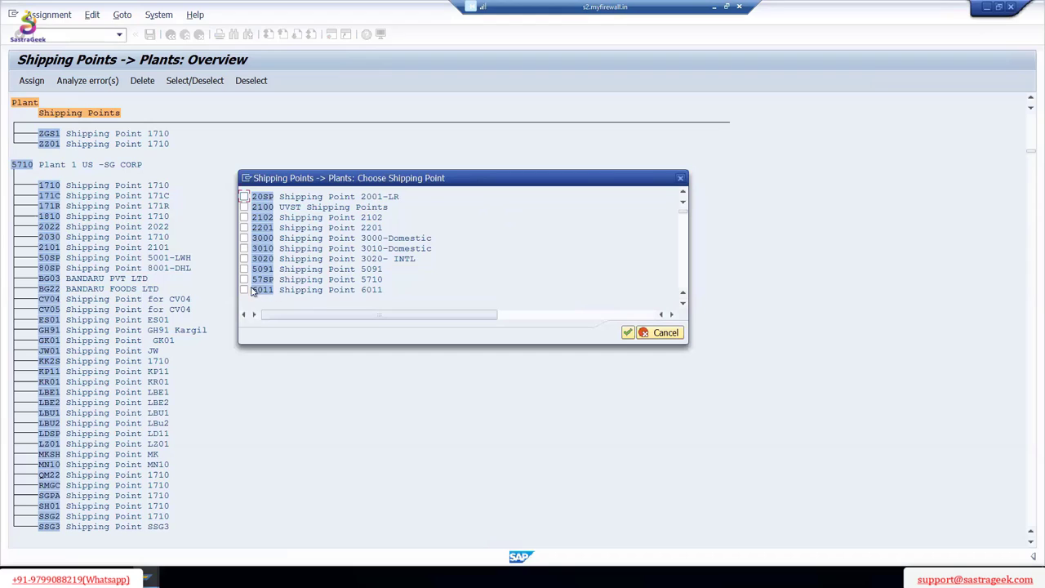
left_click(245, 280)
left_click(628, 333)
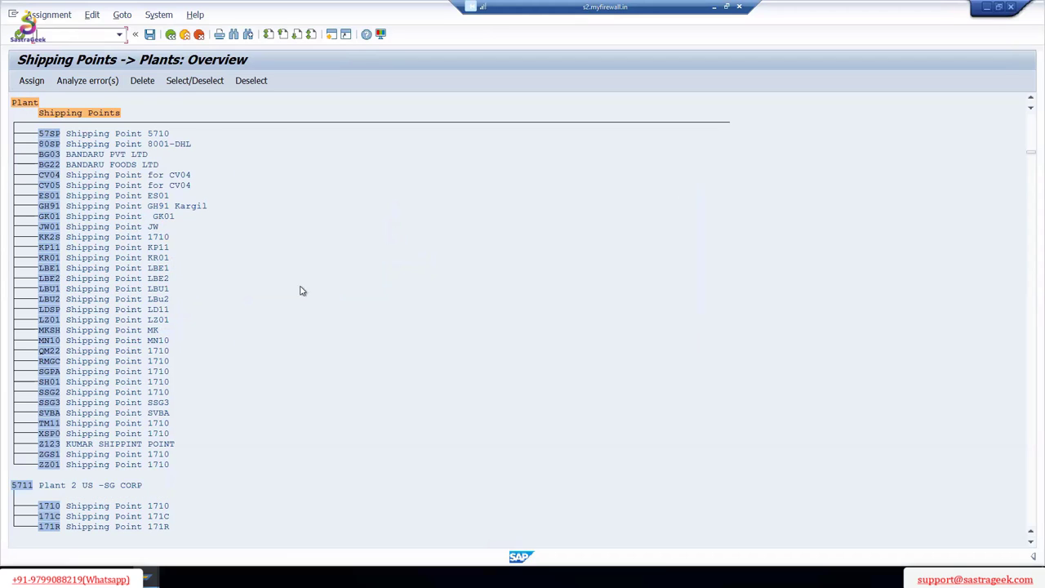
Step: Check the 57SP entry under plant 5710 and save the shipping point assignment
scroll(69, 249, "up", 2)
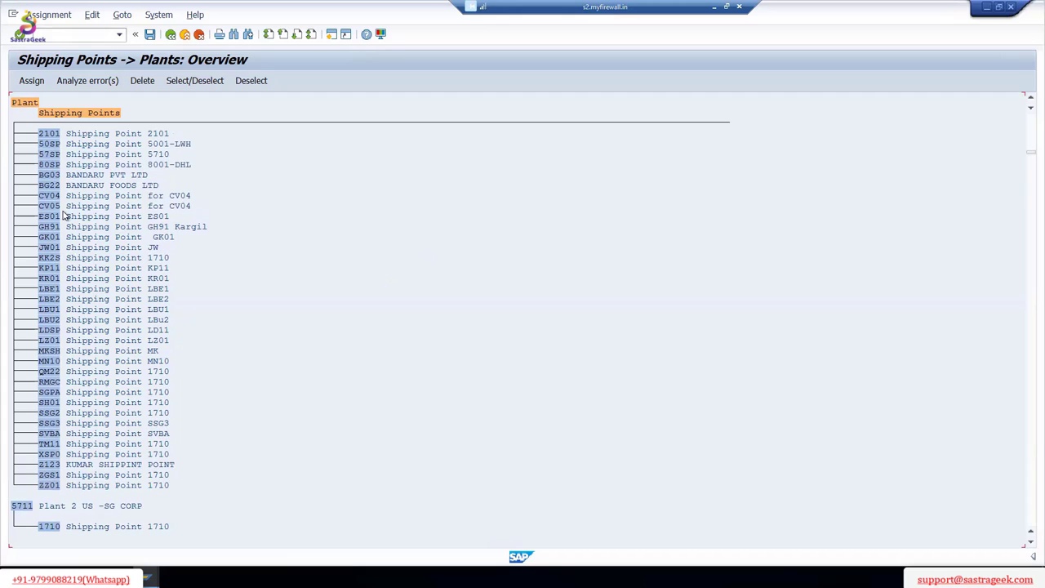
scroll(55, 161, "up", 4)
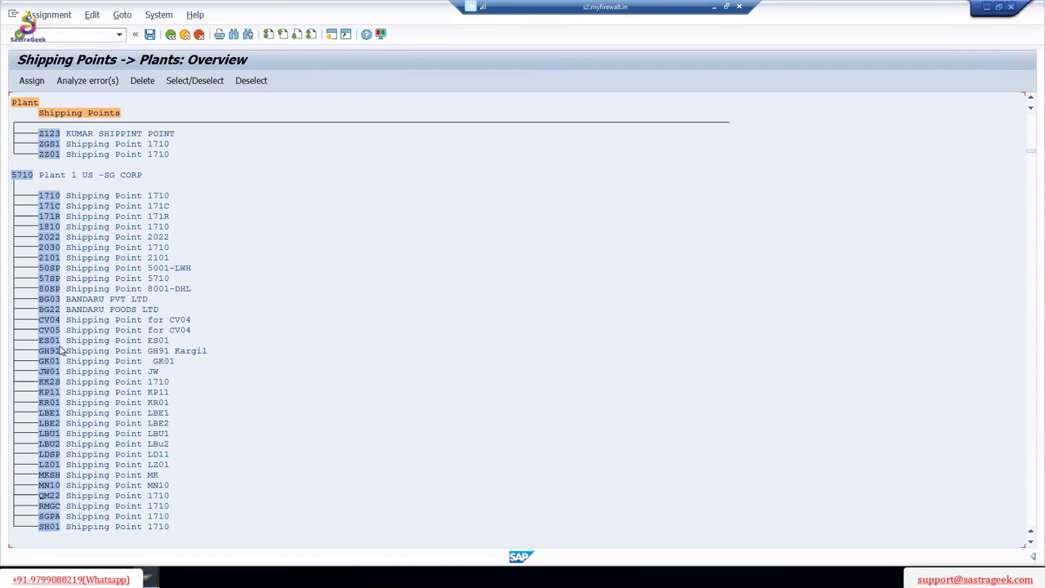
left_click(86, 279)
left_click(151, 35)
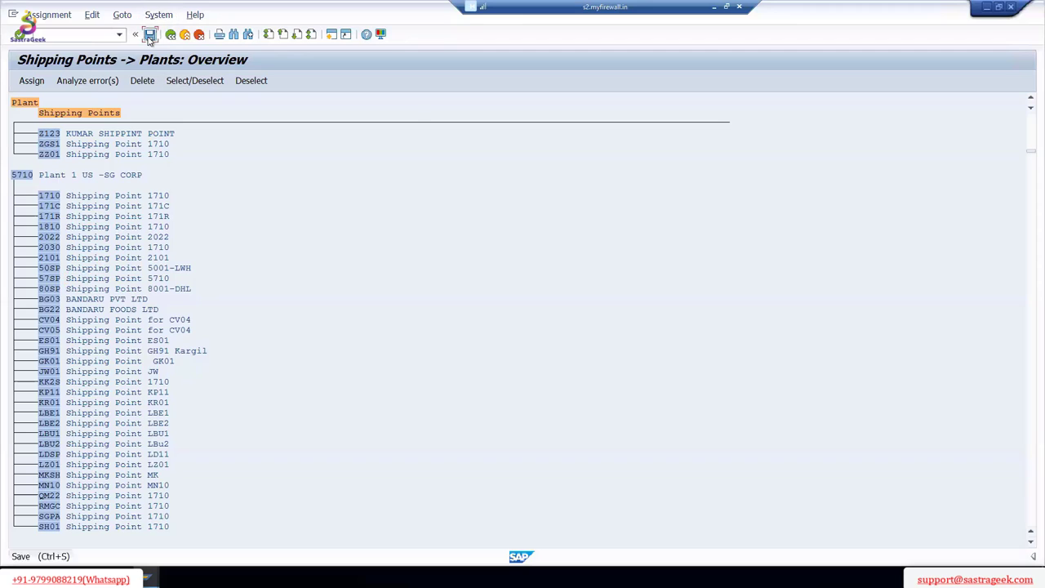
left_click(253, 213)
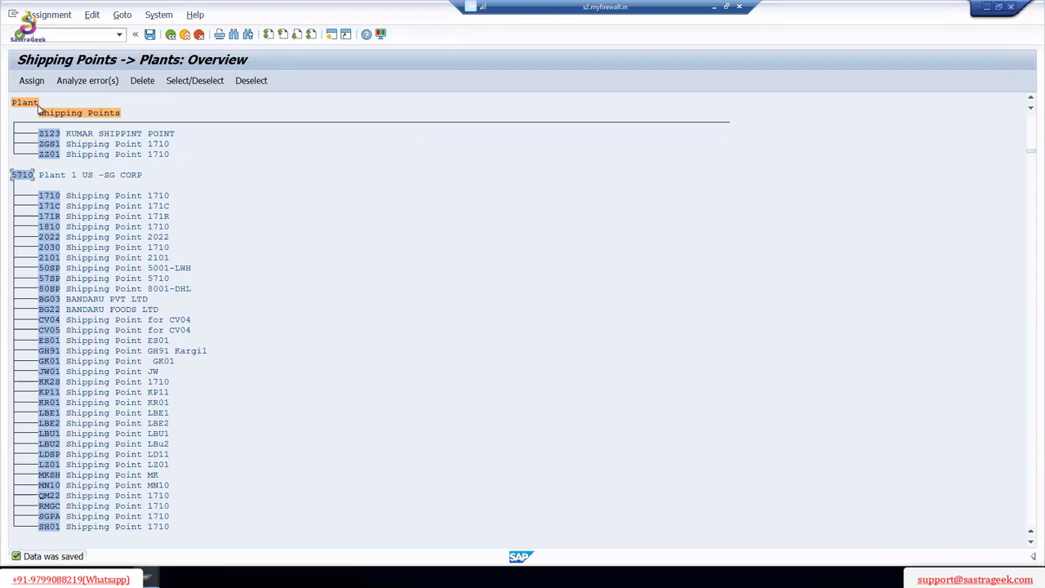
left_click(34, 81)
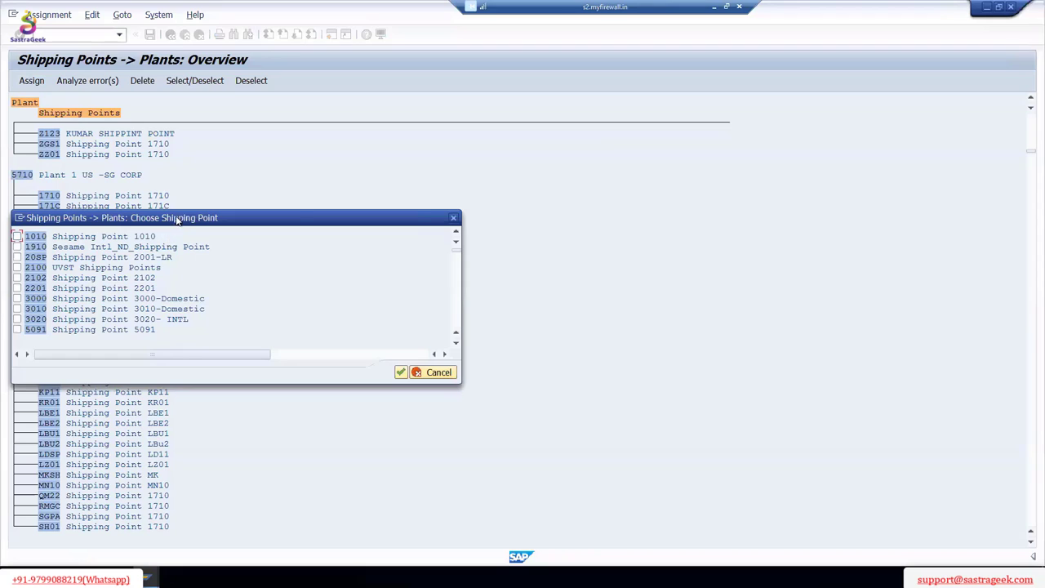
left_click_drag(174, 217, 448, 209)
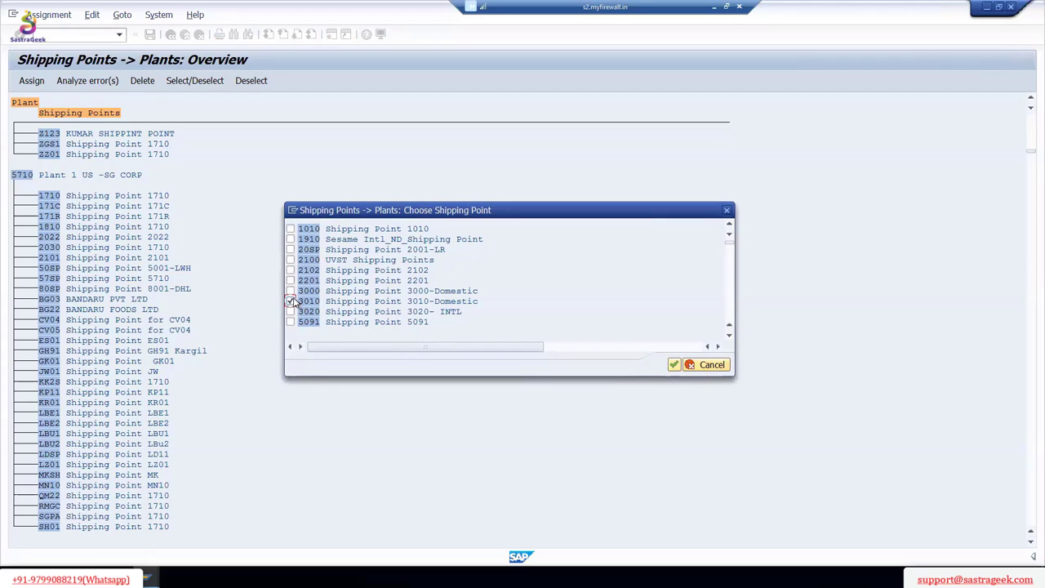
left_click(726, 209)
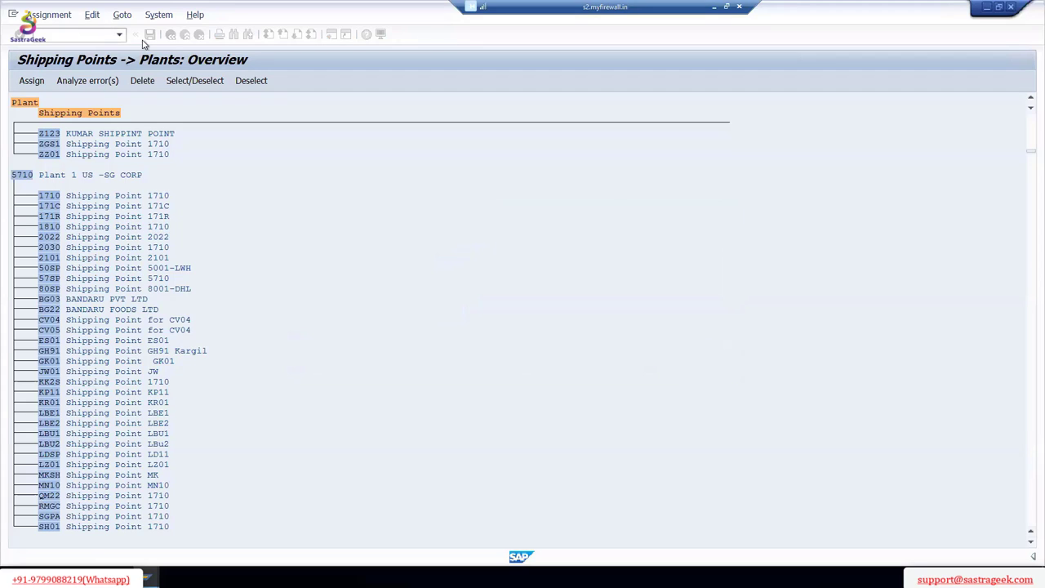
left_click(151, 35)
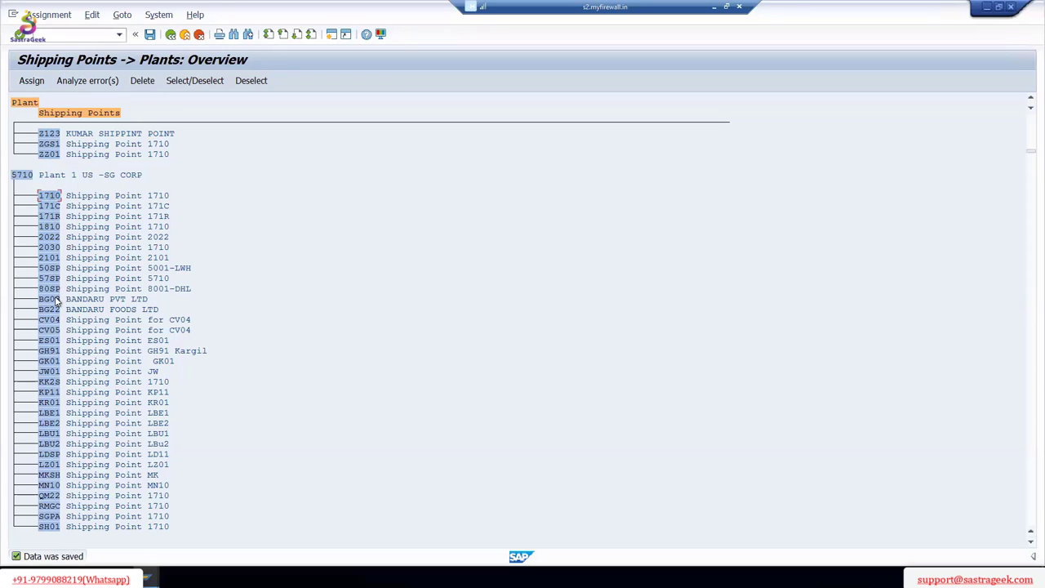
Step: Save and leave the shipping point overview, and collapse the Assignment and Definition branches under Enterprise Structure
left_click(150, 35)
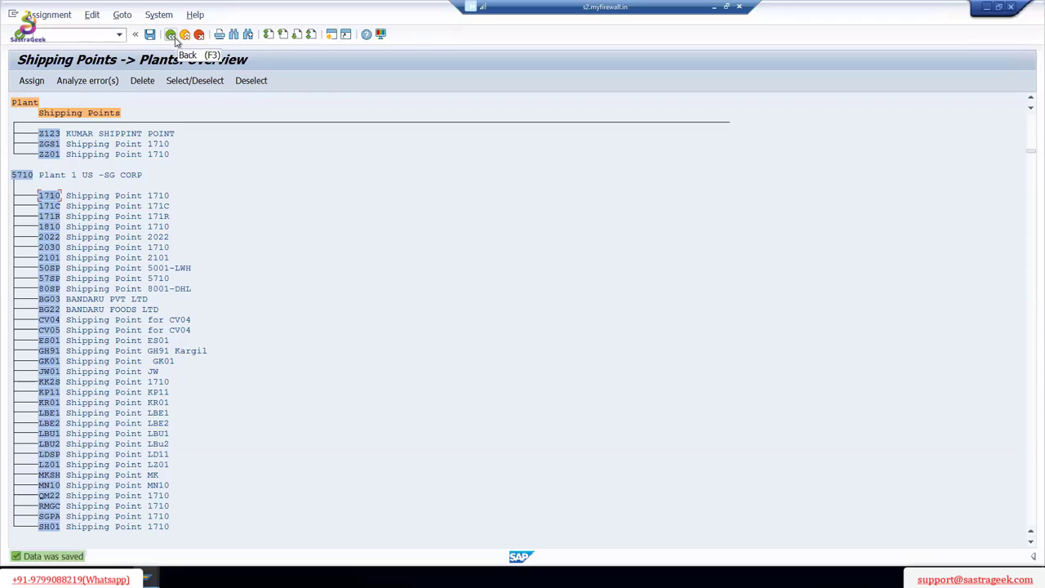
left_click(170, 35)
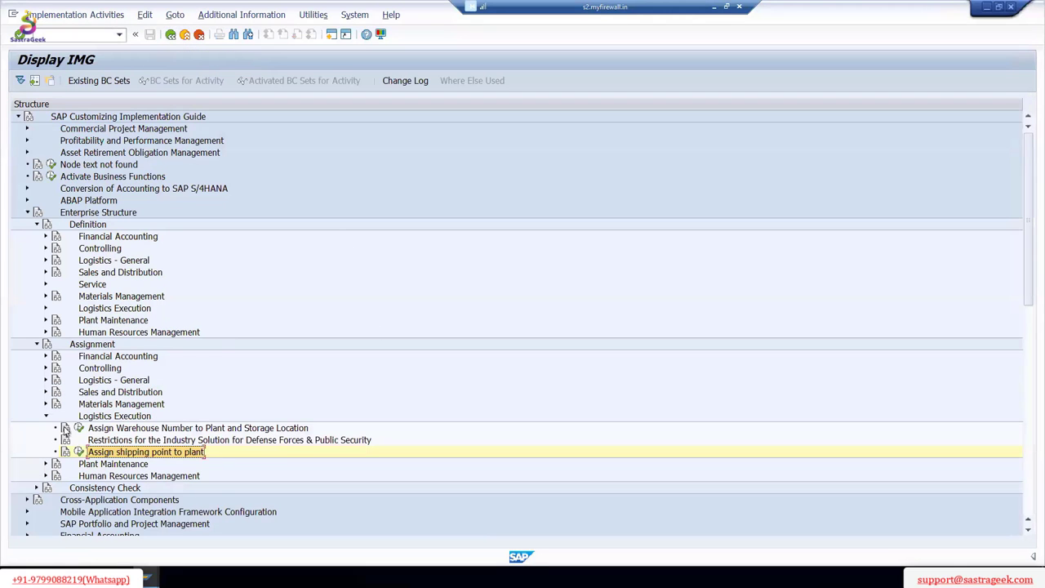
scroll(292, 310, "down", 1)
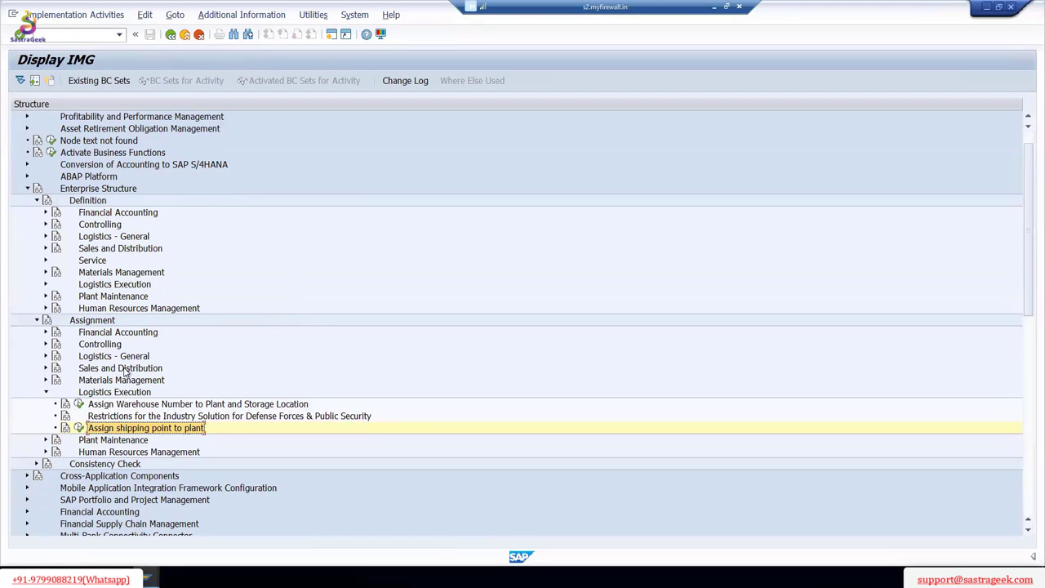
left_click(46, 392)
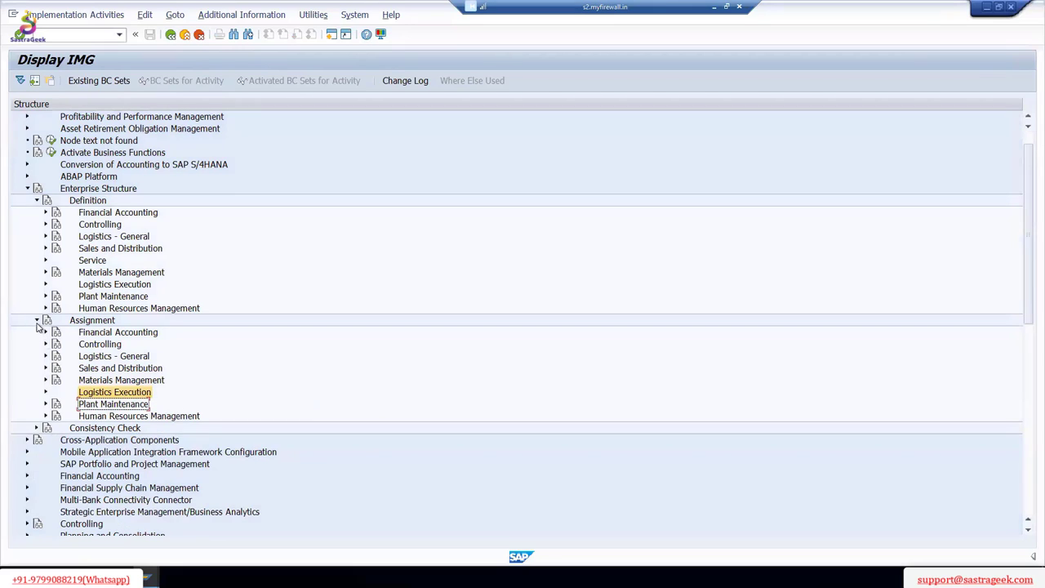
left_click(37, 321)
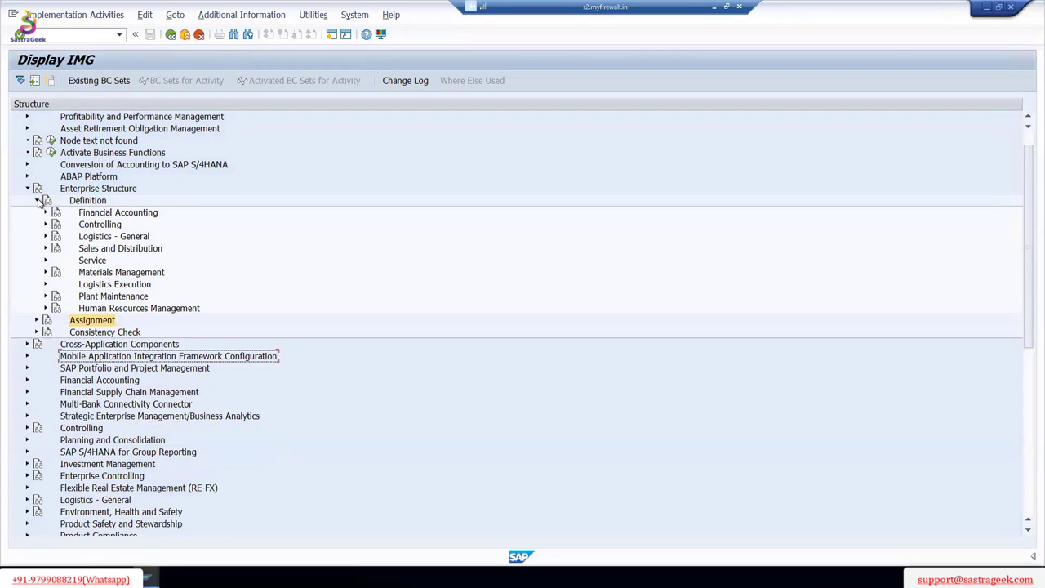
left_click(37, 201)
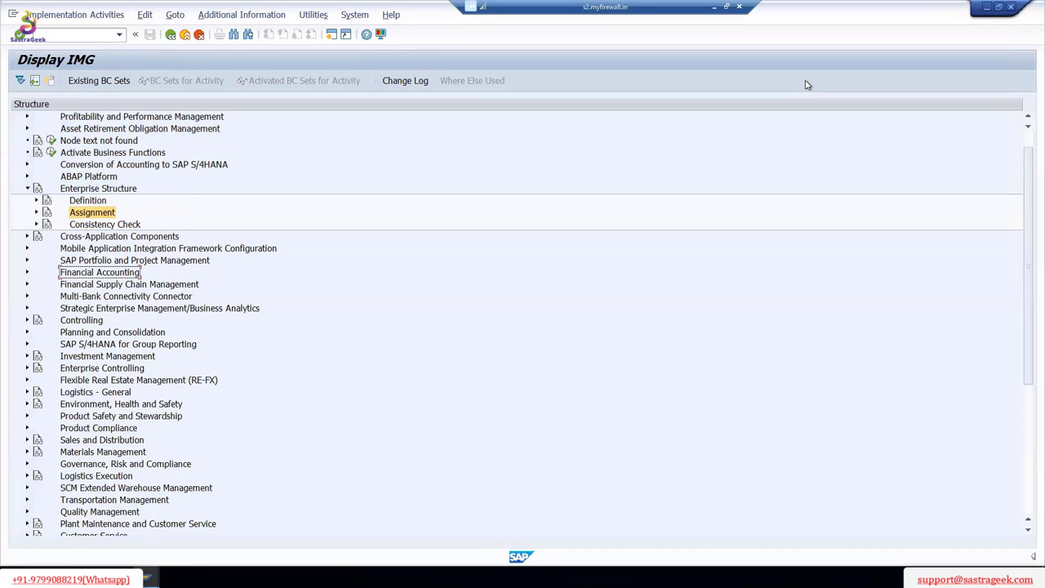
Step: Switch to PowerPoint and review the slide on organizational structures in S4 HANA and EWM
key("alt+Tab")
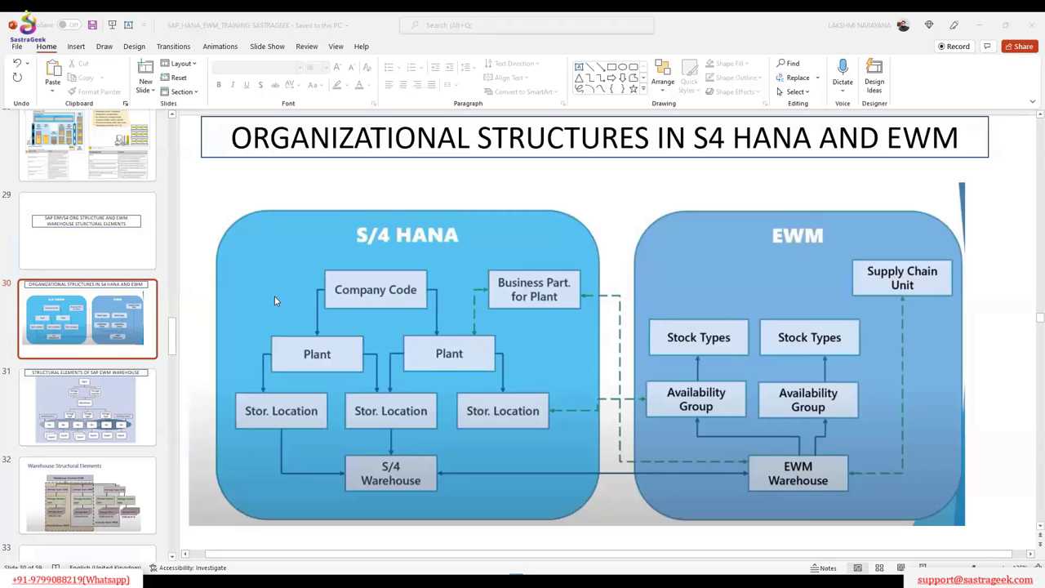
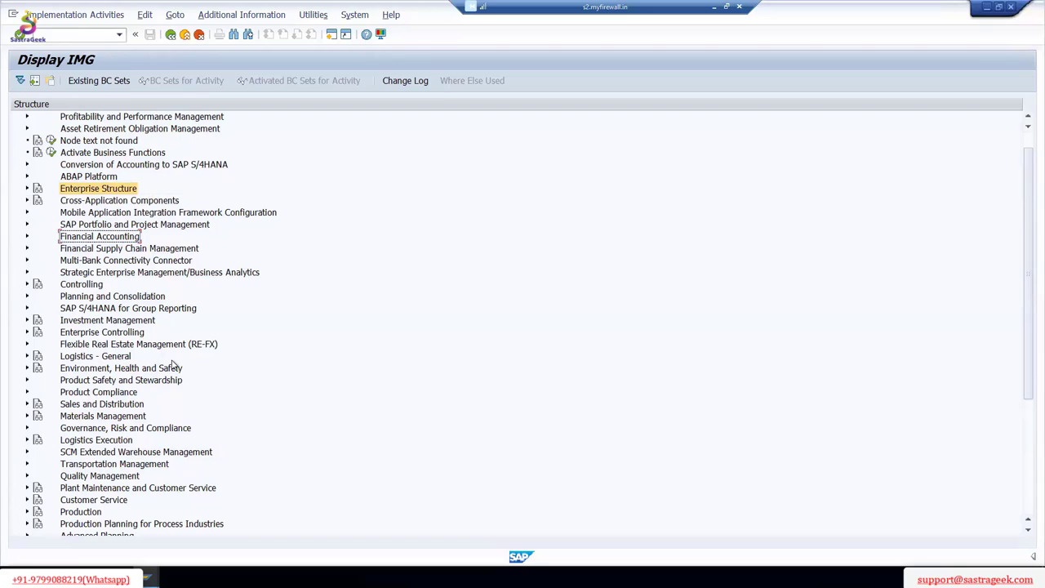
Step: Mark the logistics, sales, materials and SCM Extended Warehouse Management nodes in the implementation guide with the annotation pen, and clear the marks
left_click(81, 453)
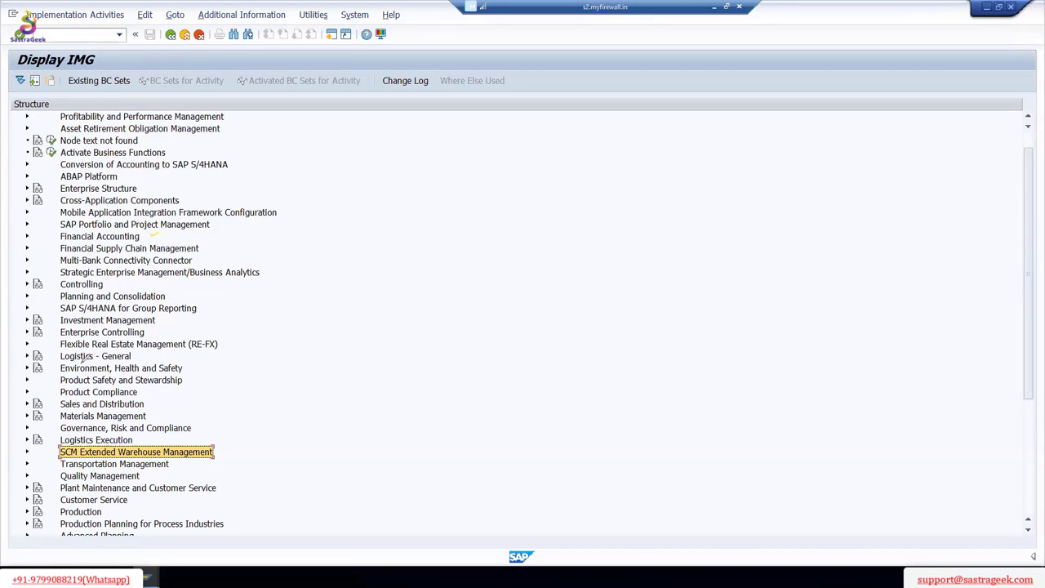
left_click_drag(80, 363, 111, 363)
mouse_move(77, 408)
left_mouse_down()
mouse_move(140, 408)
mouse_move(127, 421)
left_mouse_up()
mouse_move(226, 458)
left_mouse_down()
mouse_move(292, 415)
mouse_move(232, 459)
left_mouse_up()
left_click_drag(167, 429, 133, 441)
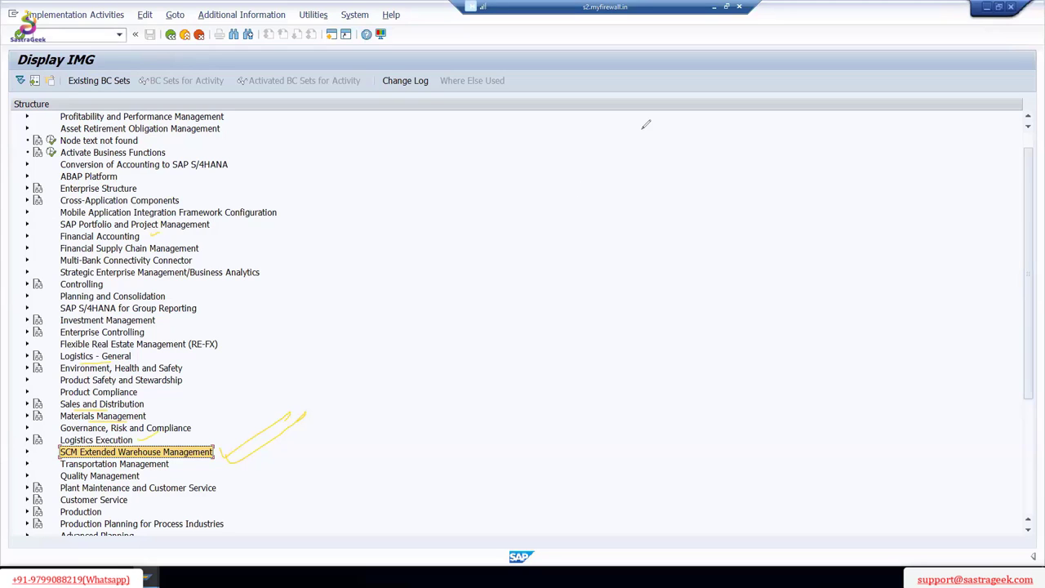
key("Escape")
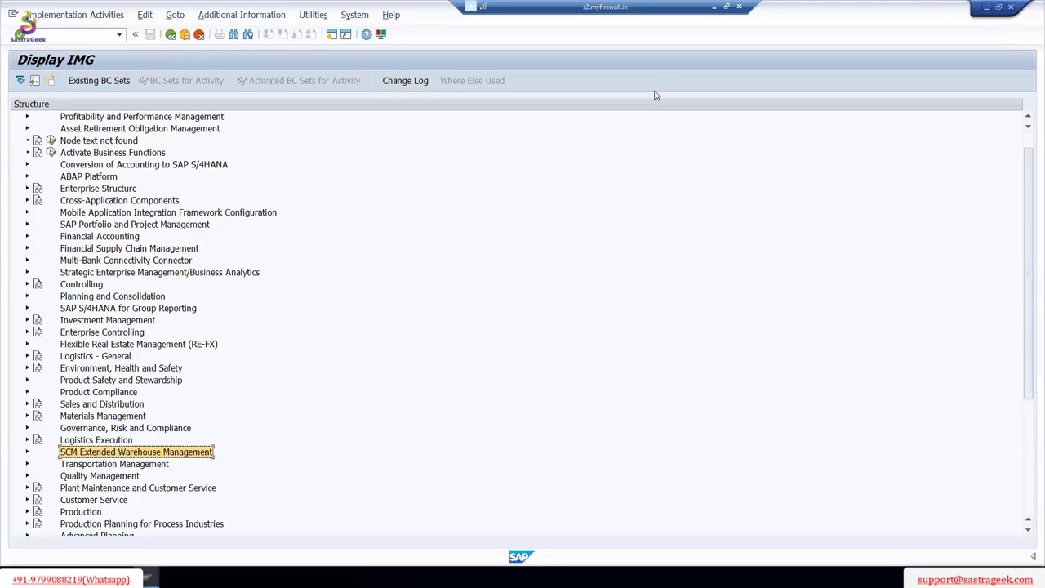
Step: Expand SCM Extended Warehouse Management and its Extended Warehouse Management node
left_click(27, 452)
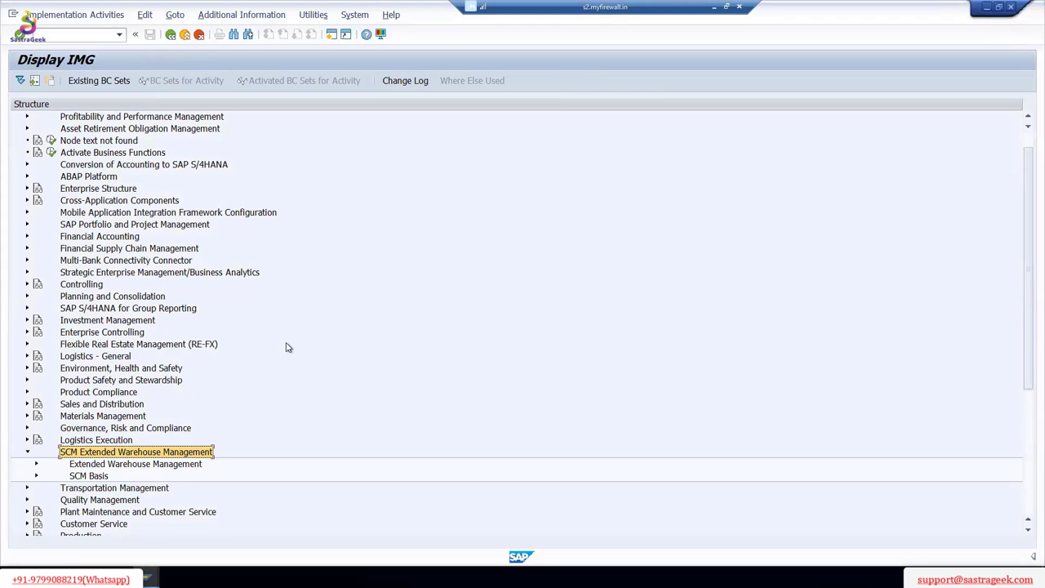
scroll(286, 347, "down", 5)
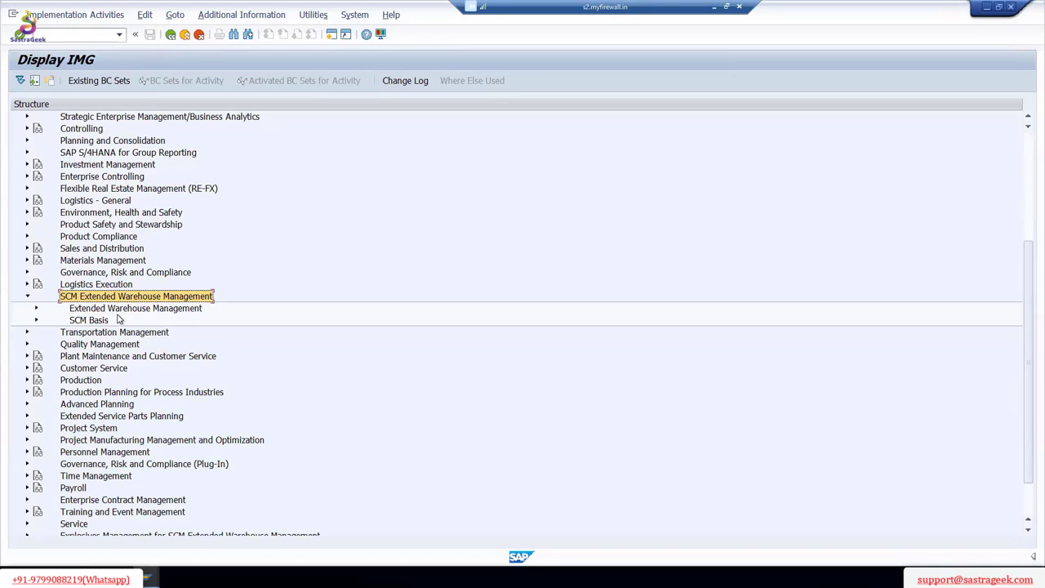
left_click(45, 314)
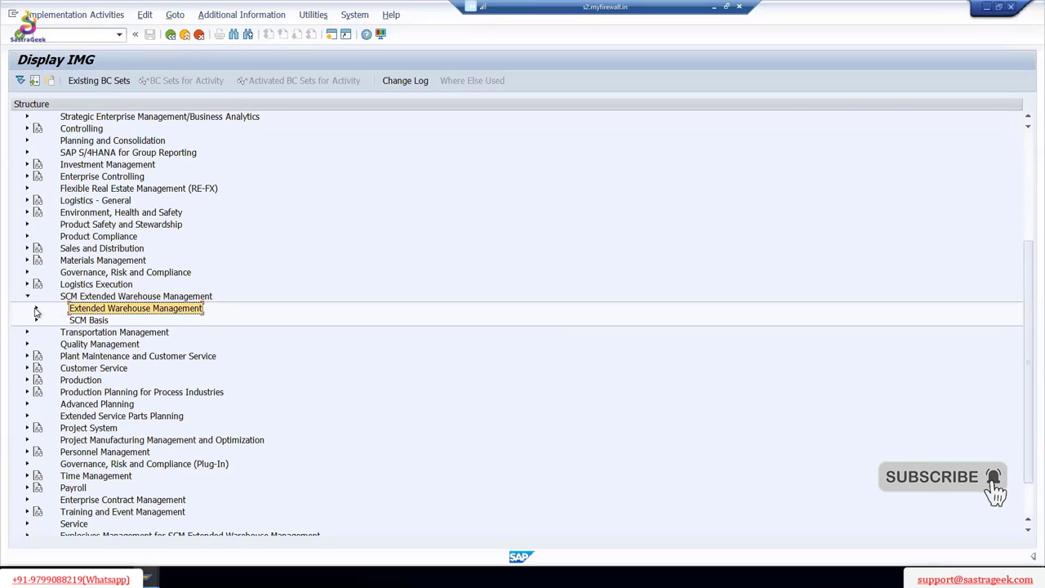
left_click(36, 309)
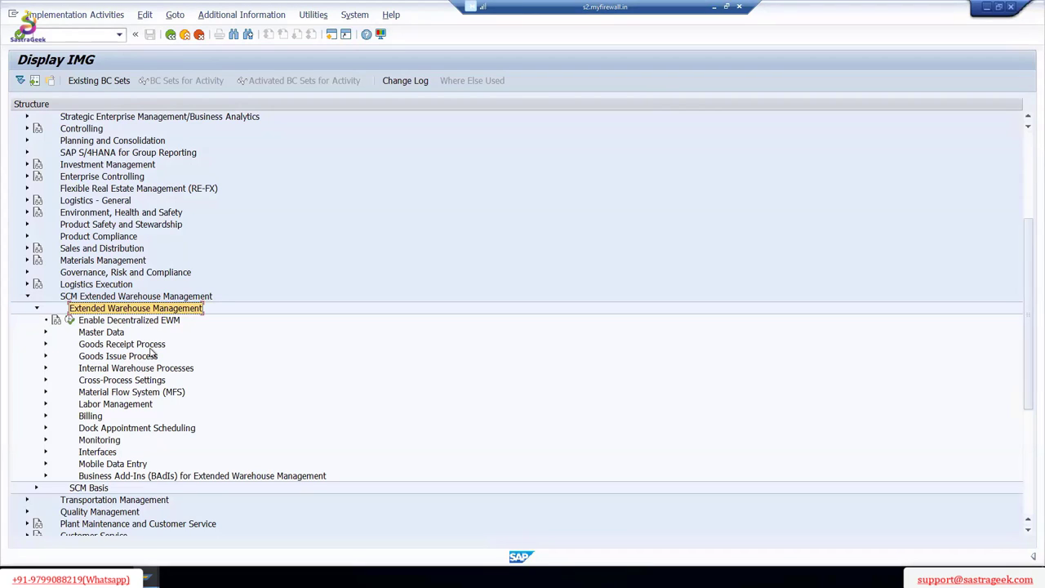
Step: Go through the Extended Warehouse Management nodes one by one, from Master Data to Material Flow System (MFS)
left_click(116, 333)
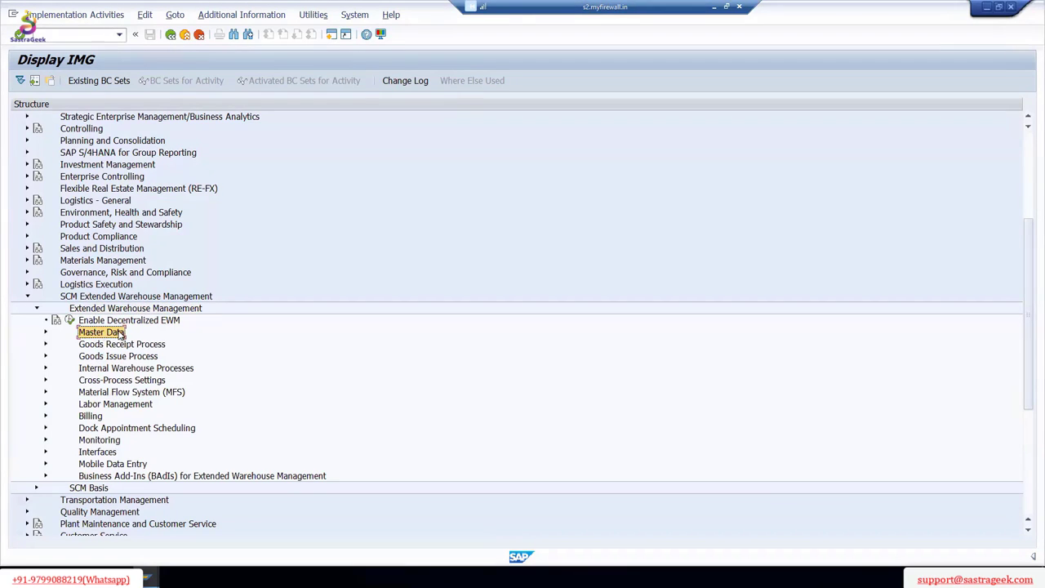
left_click(114, 346)
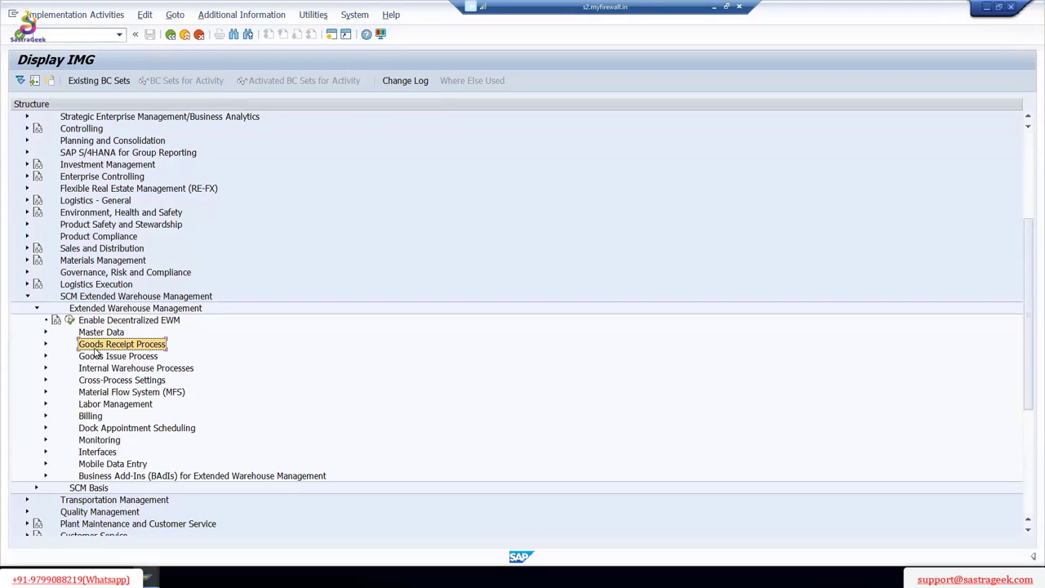
left_click(112, 359)
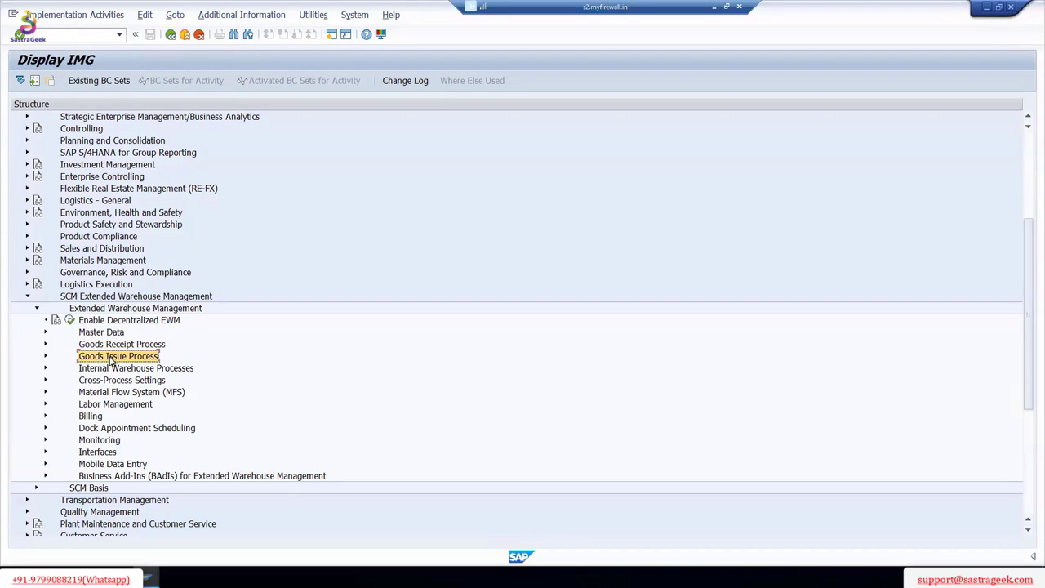
left_click(132, 370)
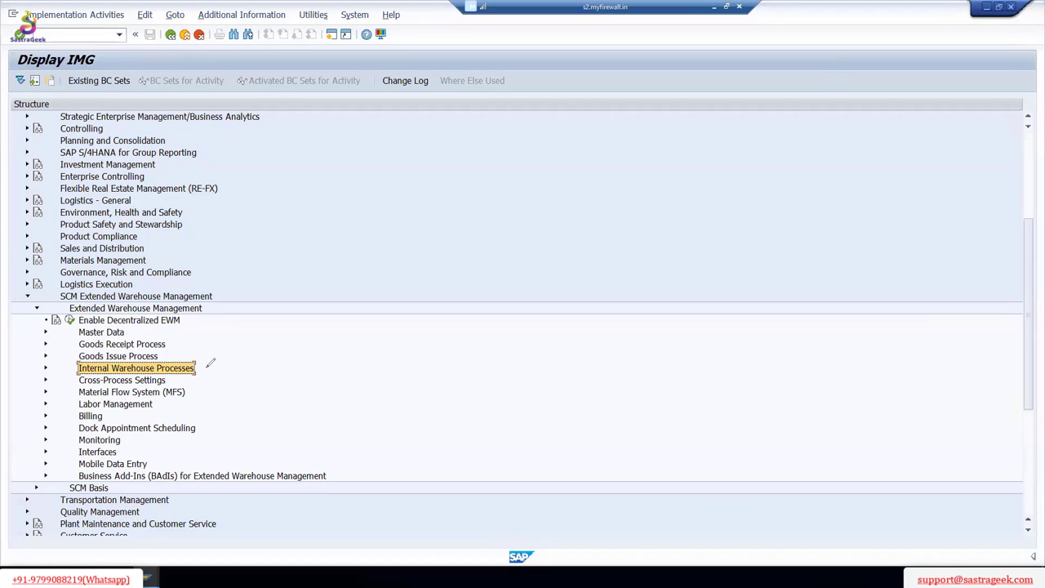
left_click_drag(208, 372, 173, 338)
left_click(114, 381)
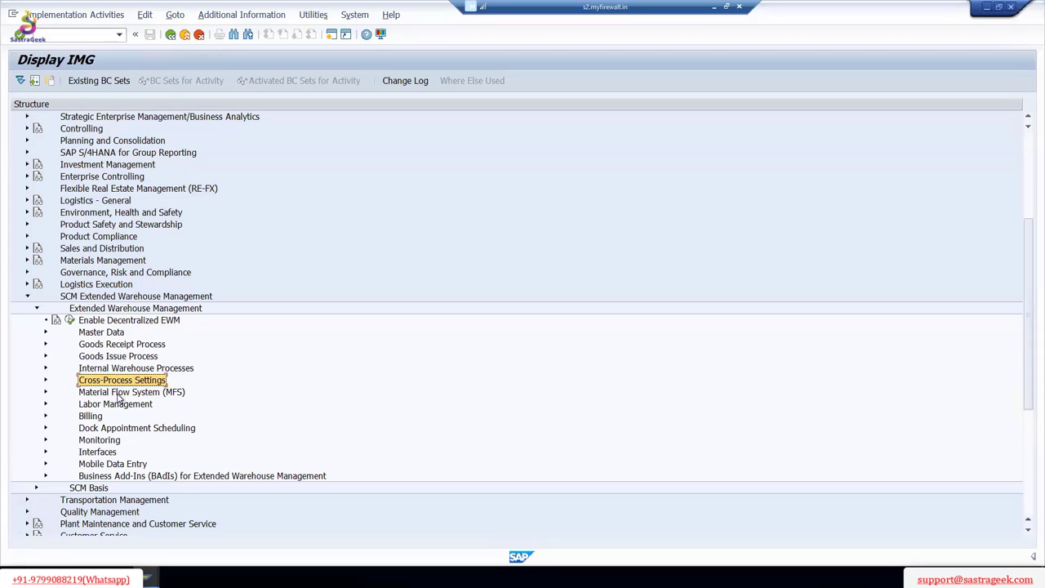
left_click(119, 395)
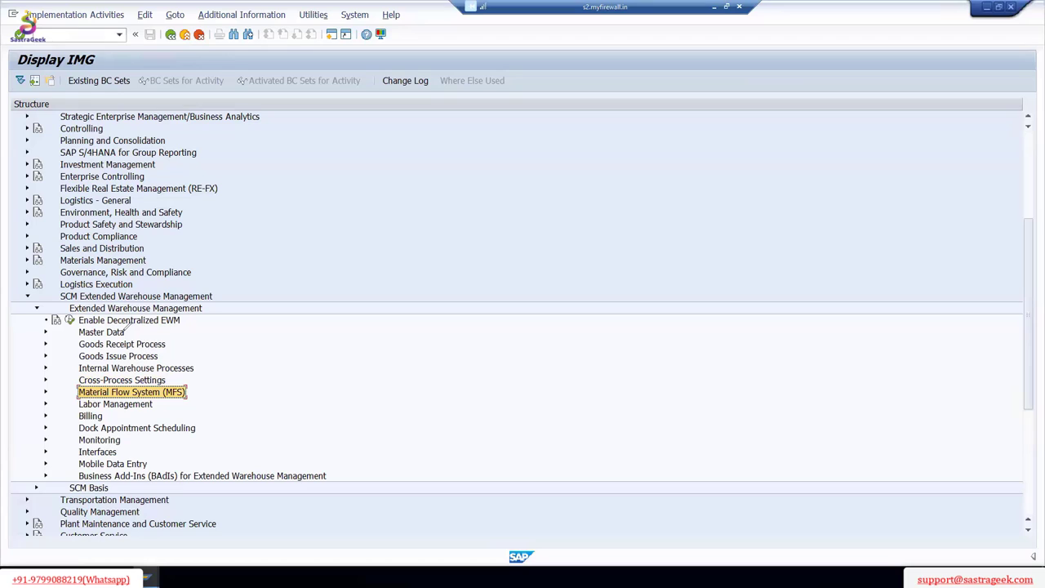
Step: Tick the relevant EWM nodes with the annotation pen, cross out Material Flow System, Labor Management, Billing and Dock Appointment Scheduling, and clear the marks
mouse_move(128, 330)
left_mouse_down()
mouse_move(162, 322)
mouse_move(171, 340)
mouse_move(234, 352)
mouse_move(224, 369)
left_mouse_up()
mouse_move(196, 390)
left_mouse_down()
mouse_move(214, 395)
mouse_move(173, 409)
left_mouse_up()
left_click_drag(173, 400, 129, 418)
mouse_move(197, 420)
left_mouse_down()
mouse_move(206, 432)
mouse_move(196, 432)
left_mouse_up()
left_click_drag(129, 444, 156, 432)
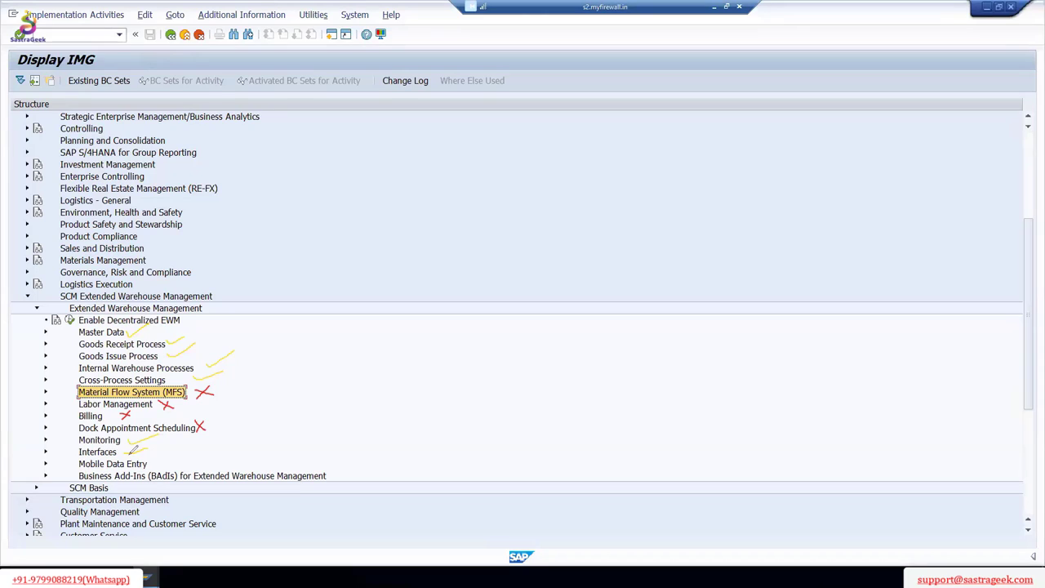
left_click_drag(122, 457, 147, 450)
left_click_drag(147, 458, 178, 447)
left_click_drag(335, 476, 356, 468)
left_click_drag(120, 493, 134, 483)
key("e")
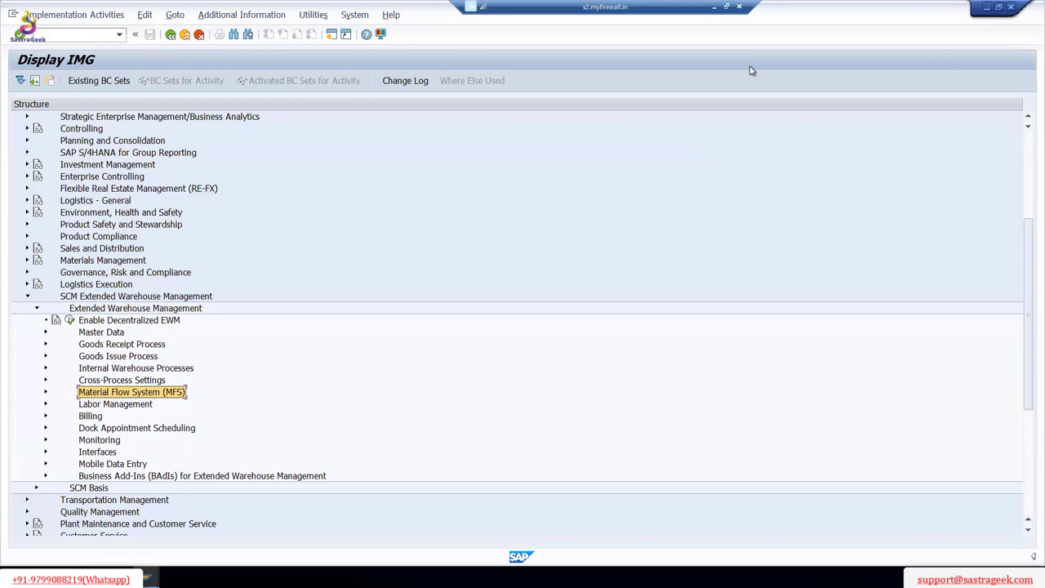
Step: Glance at the PowerPoint organizational structures slide, return to SAP, and expand Master Data with Define Warehouse Numbers selected
key("alt+Tab")
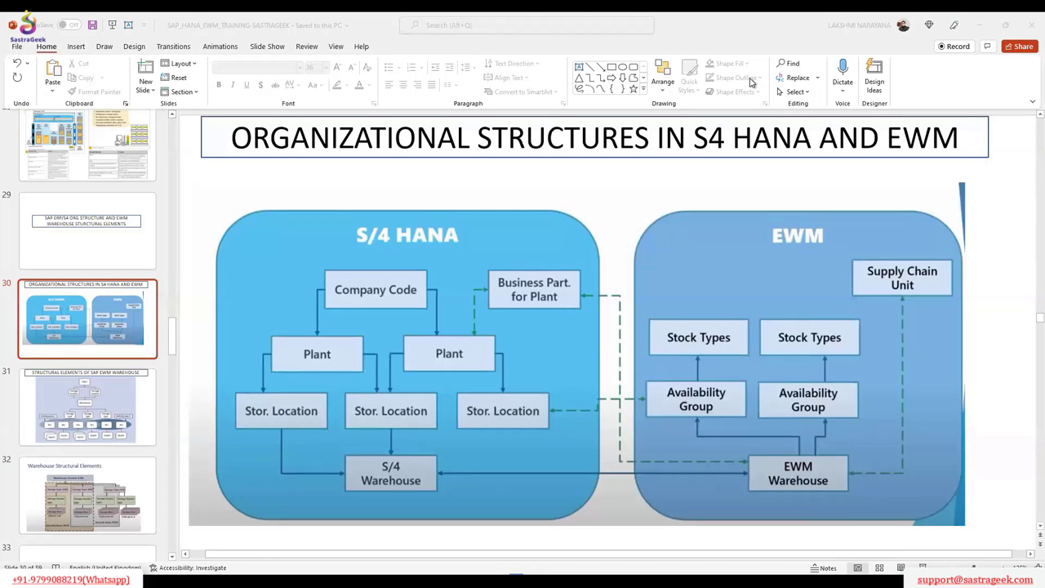
key("alt+Tab")
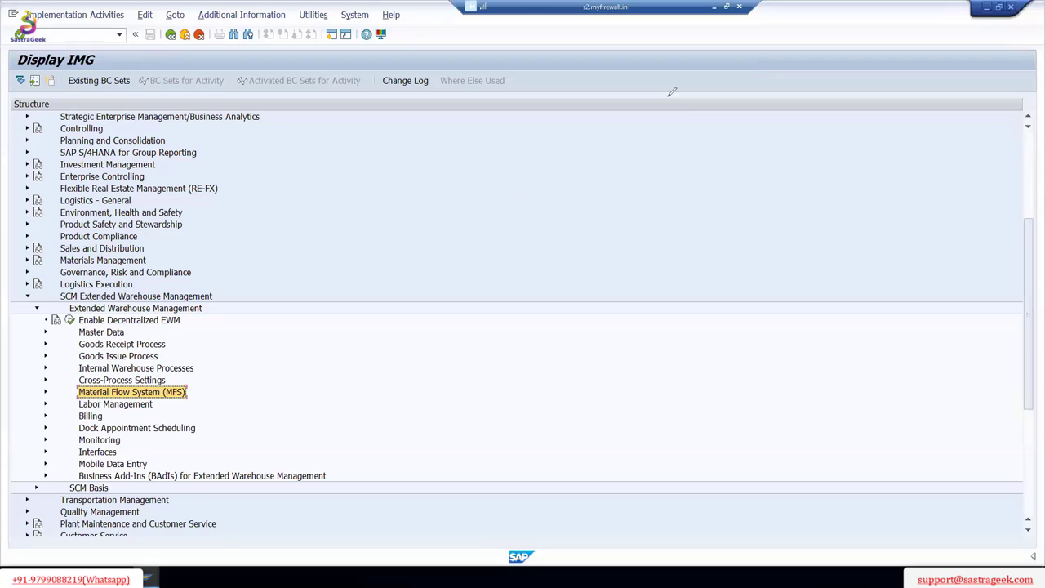
left_click(45, 333)
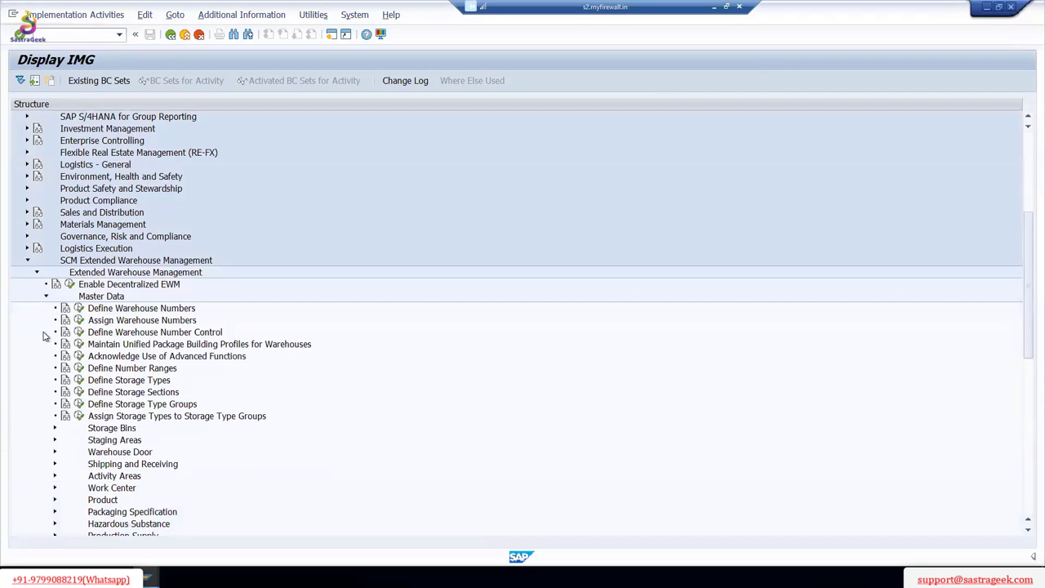
left_click(165, 312)
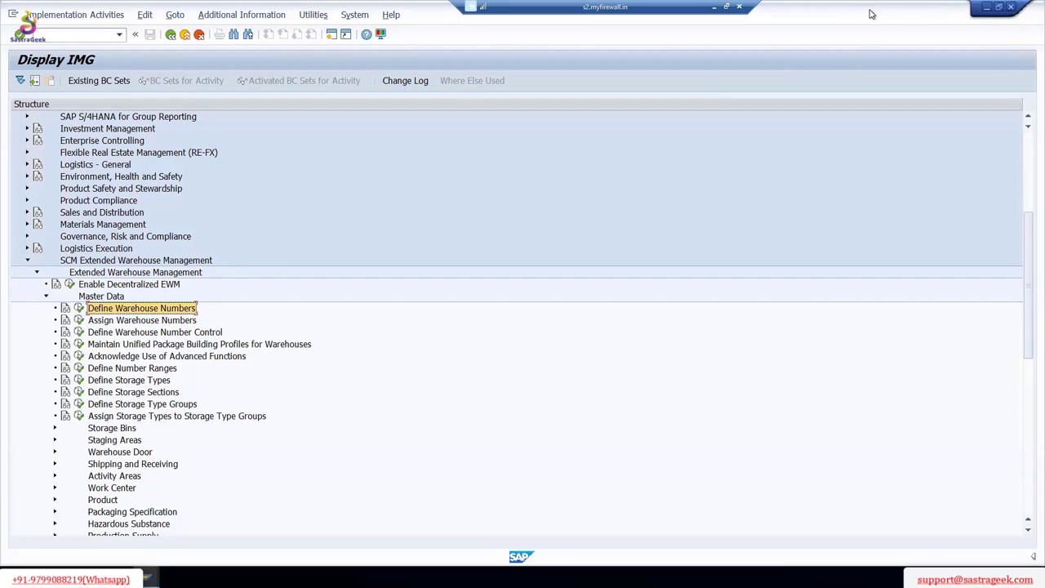
Step: Tick the Master Data entries from Define Warehouse Numbers down to Work Center with the annotation pen, and clear the marks
left_click_drag(129, 300, 166, 279)
mouse_move(204, 309)
left_mouse_down()
mouse_move(223, 300)
mouse_move(250, 320)
left_mouse_up()
mouse_move(205, 365)
left_mouse_down()
mouse_move(194, 375)
mouse_move(200, 385)
left_mouse_up()
mouse_move(139, 426)
left_mouse_down()
mouse_move(164, 418)
mouse_move(209, 459)
left_mouse_up()
left_click_drag(151, 480, 171, 480)
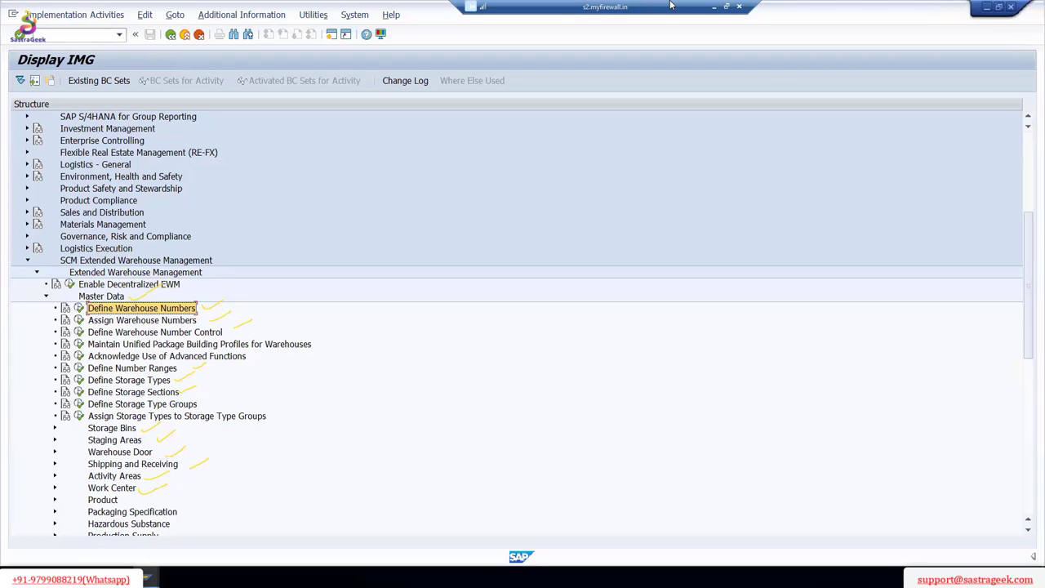
key("Escape")
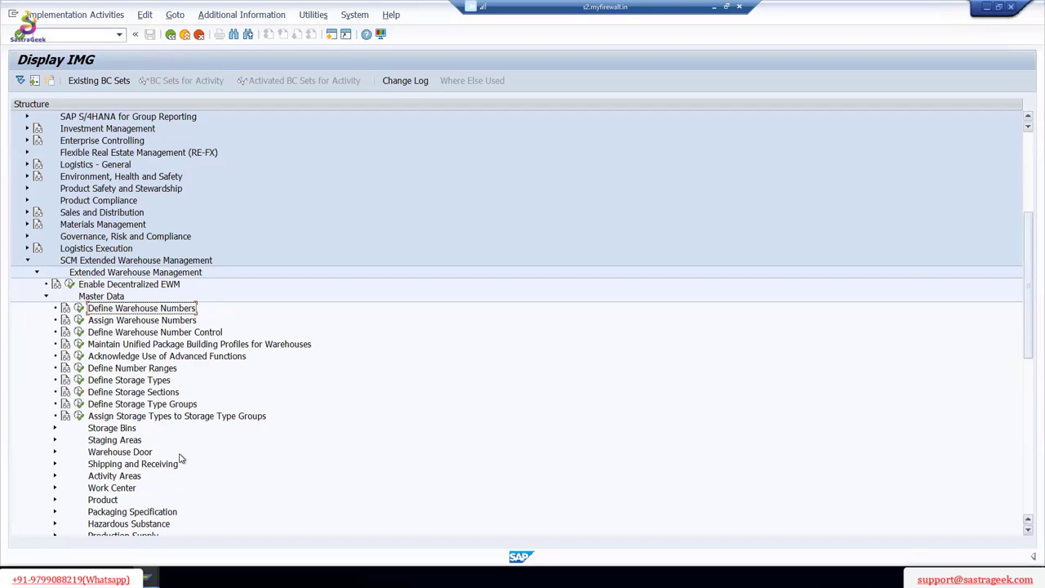
Step: Mark the warehouse number, number range and storage entries again with the full Master Data list in view
scroll(182, 459, "down", 4)
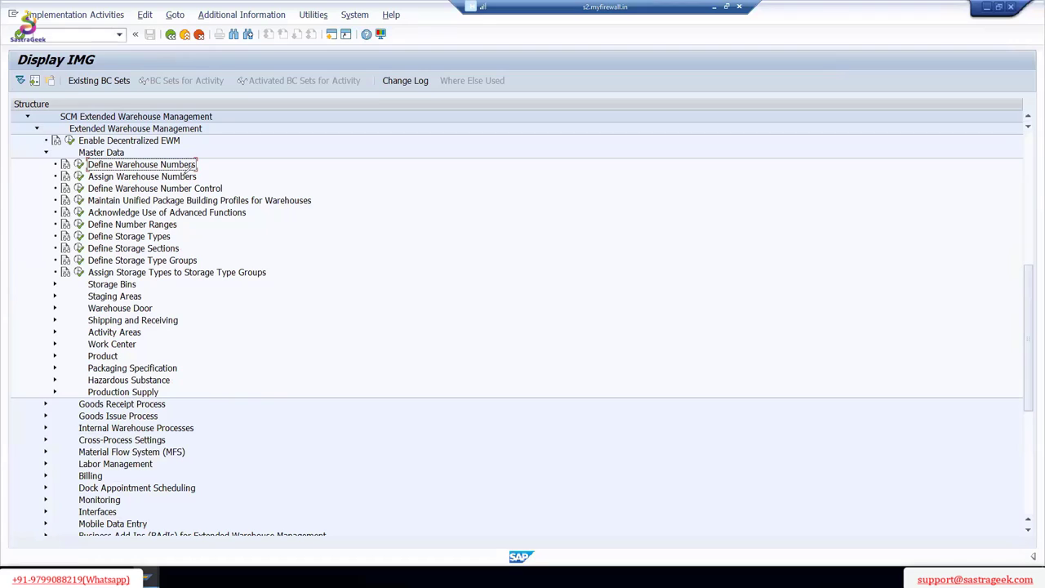
mouse_move(225, 148)
left_mouse_down()
mouse_move(209, 167)
mouse_move(275, 173)
left_mouse_up()
mouse_move(200, 222)
left_mouse_down()
mouse_move(183, 232)
mouse_move(203, 231)
left_mouse_up()
mouse_move(136, 286)
left_mouse_down()
mouse_move(155, 282)
mouse_move(185, 304)
mouse_move(169, 325)
mouse_move(208, 364)
left_mouse_up()
Step: Collapse Master Data, expand Goods Receipt Process, and examine the activities under its Strategies node
left_click(45, 152)
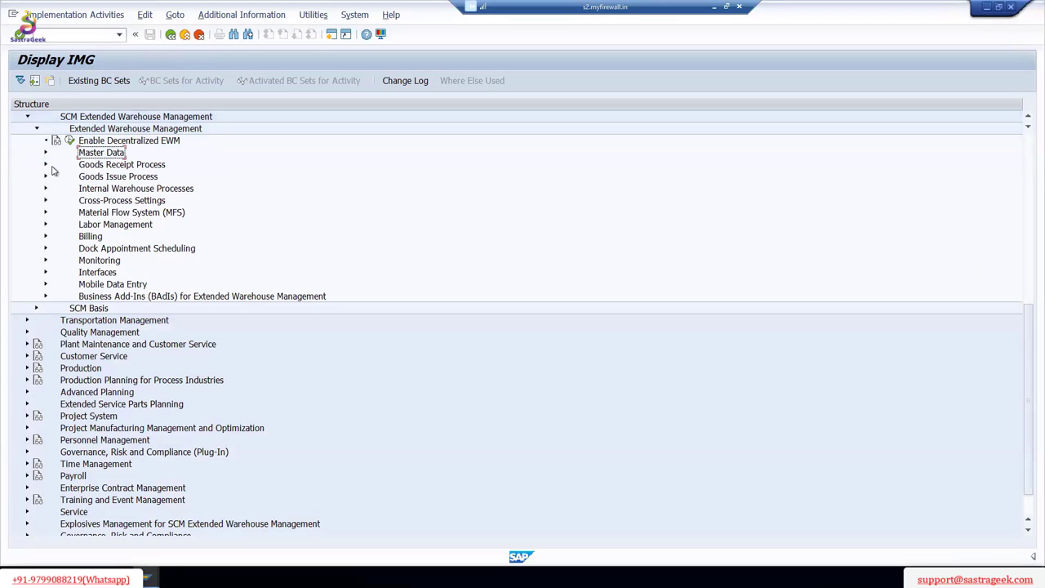
left_click(46, 165)
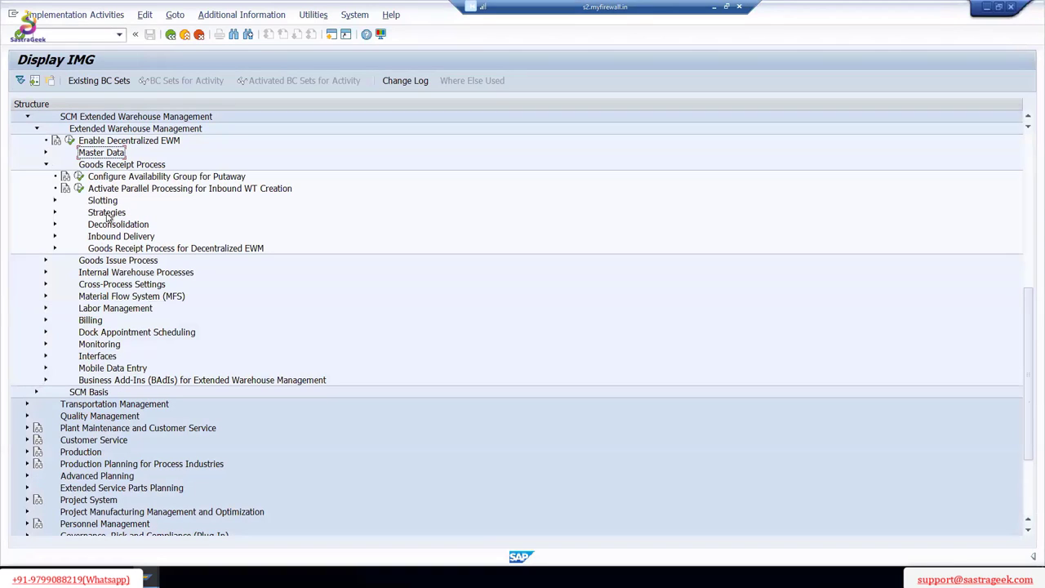
left_click(107, 213)
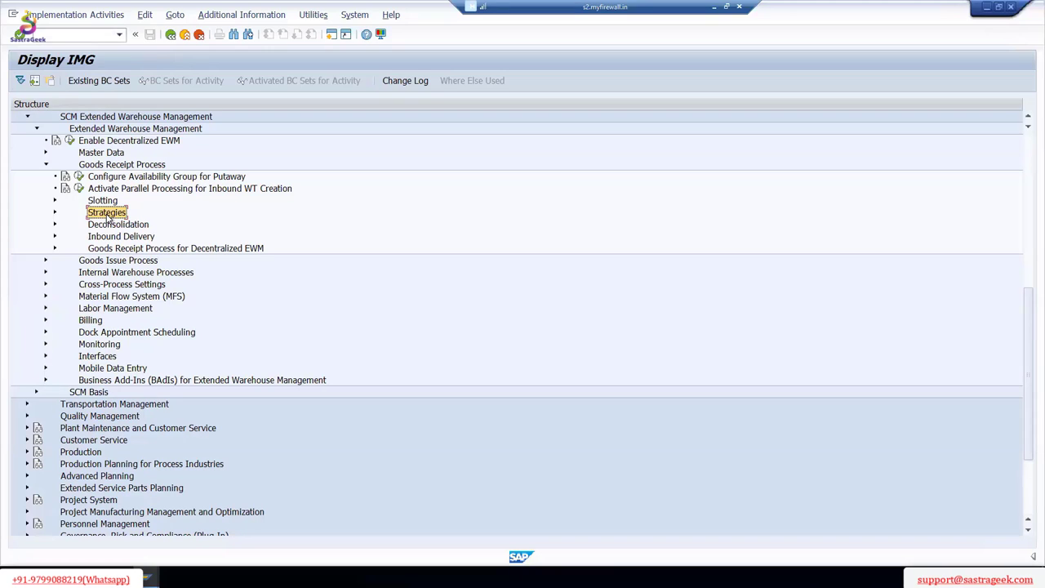
left_click(55, 213)
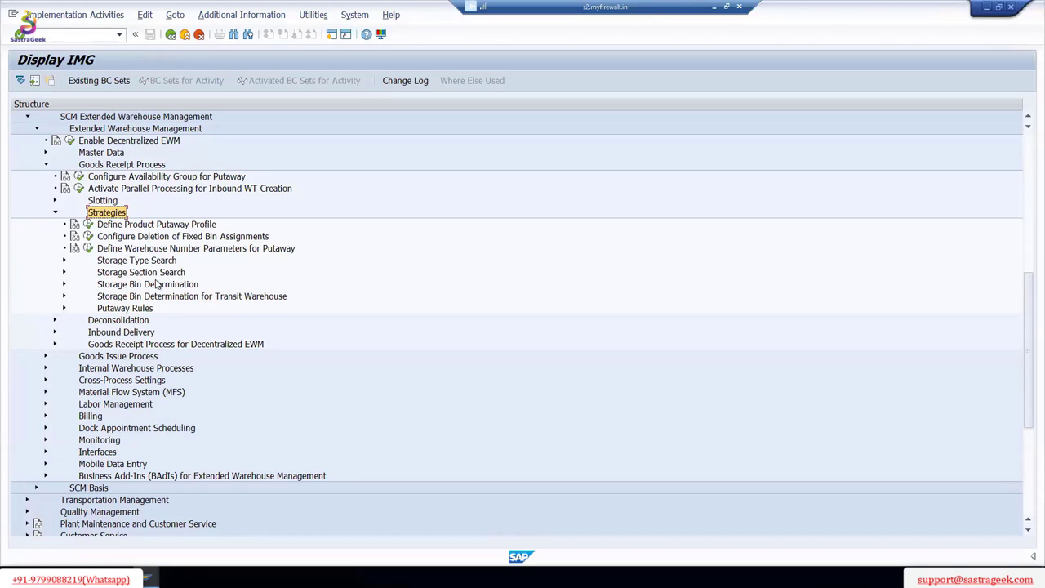
left_click(56, 212)
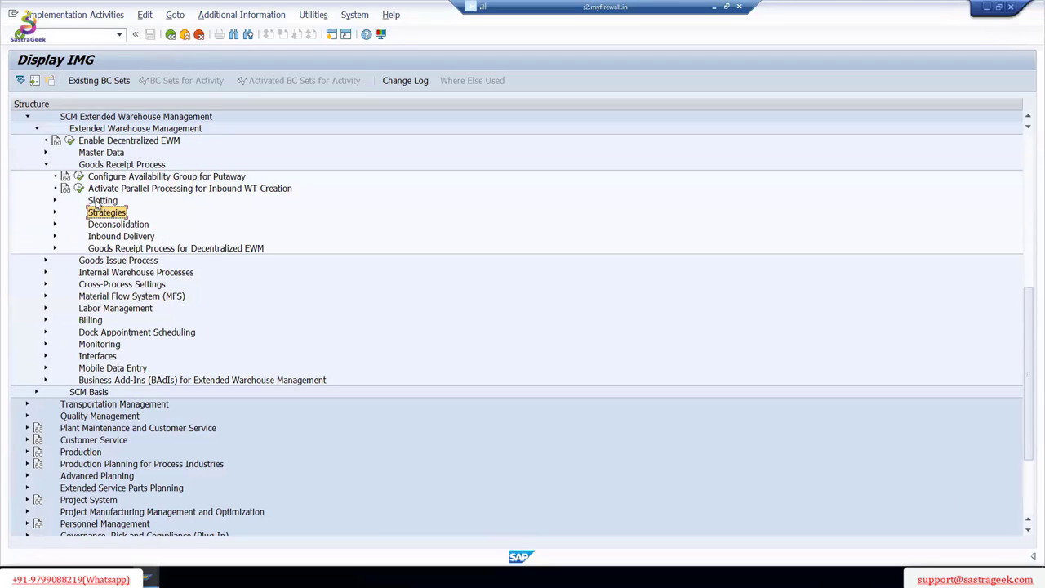
Step: Expand Inbound Delivery, mark its document type and item type activities with the annotation pen, and collapse Goods Receipt Process
left_click(122, 224)
left_click(55, 236)
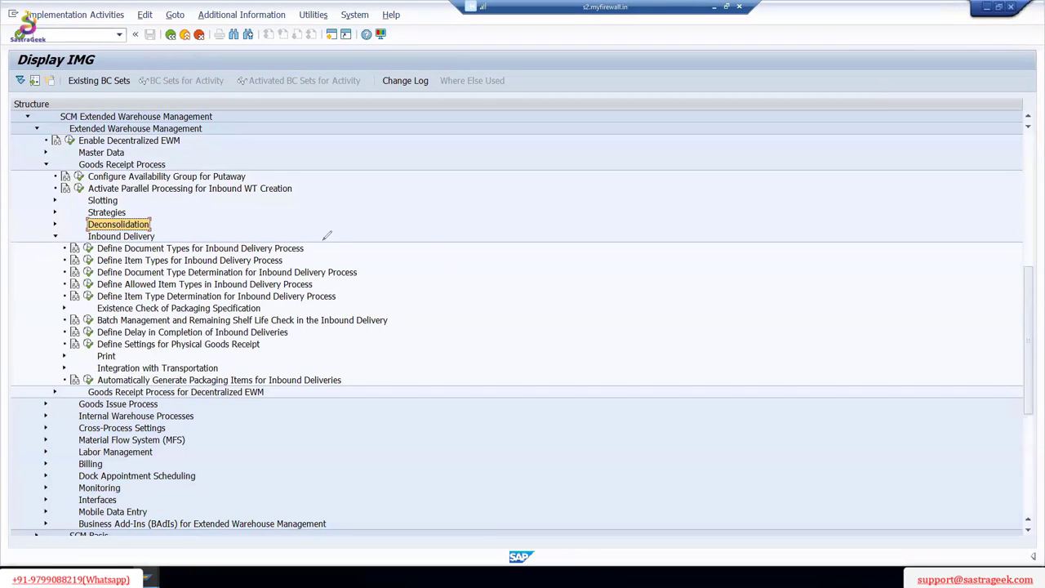
left_click_drag(325, 233, 365, 353)
left_click(55, 236)
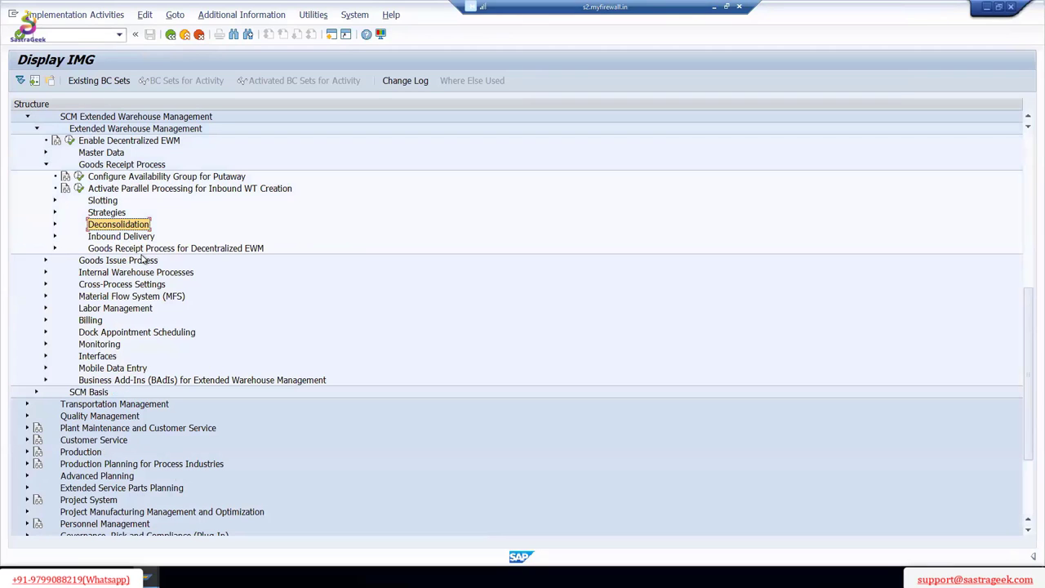
left_click(46, 165)
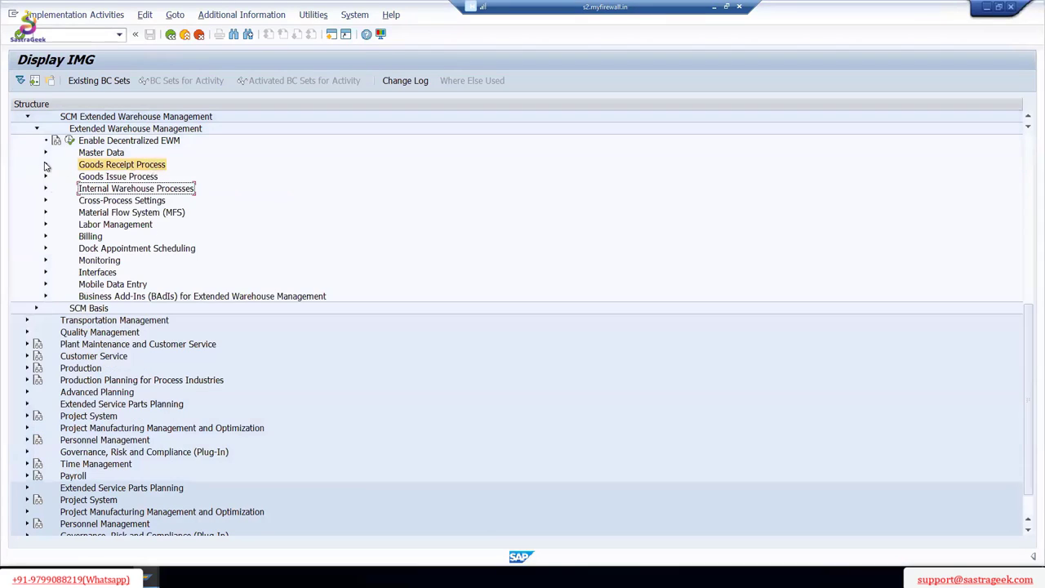
Step: Read the activity documentation for Enable Decentralized EWM in an enlarged window, highlighting the embedded or decentralized decision, and close it
left_click(157, 142)
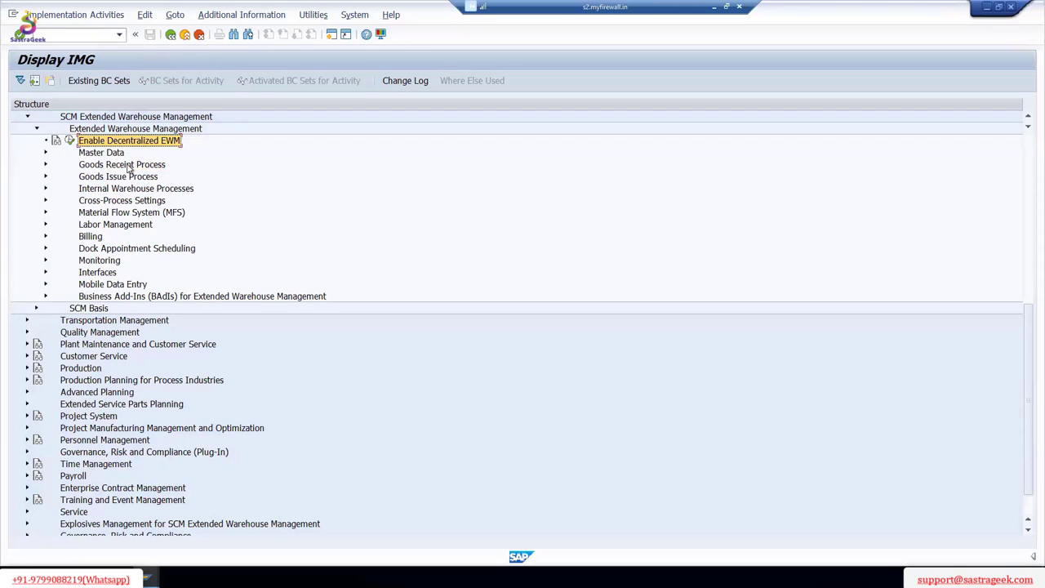
scroll(67, 180, "up", 1)
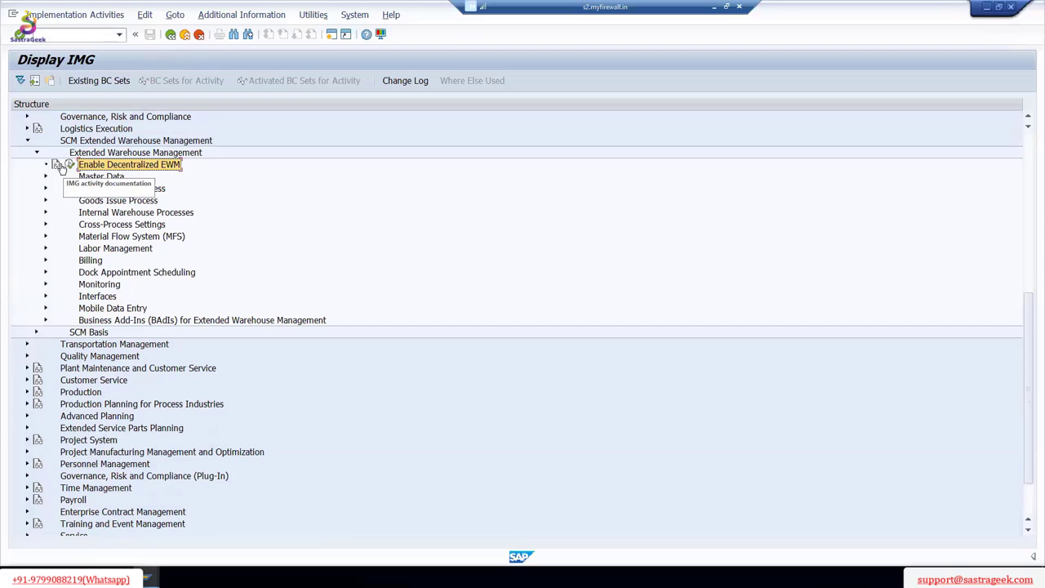
left_click(57, 165)
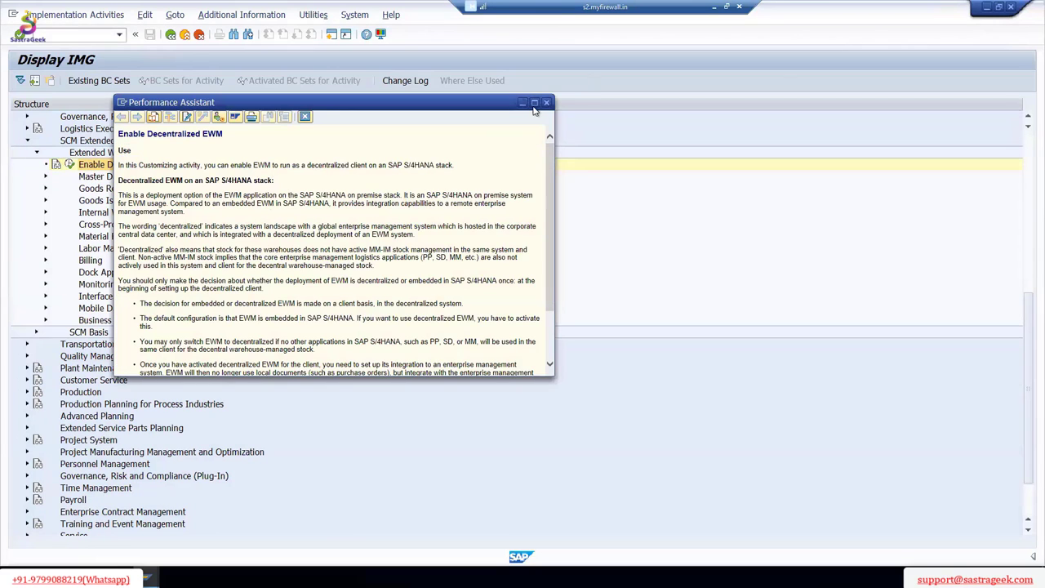
left_click(534, 103)
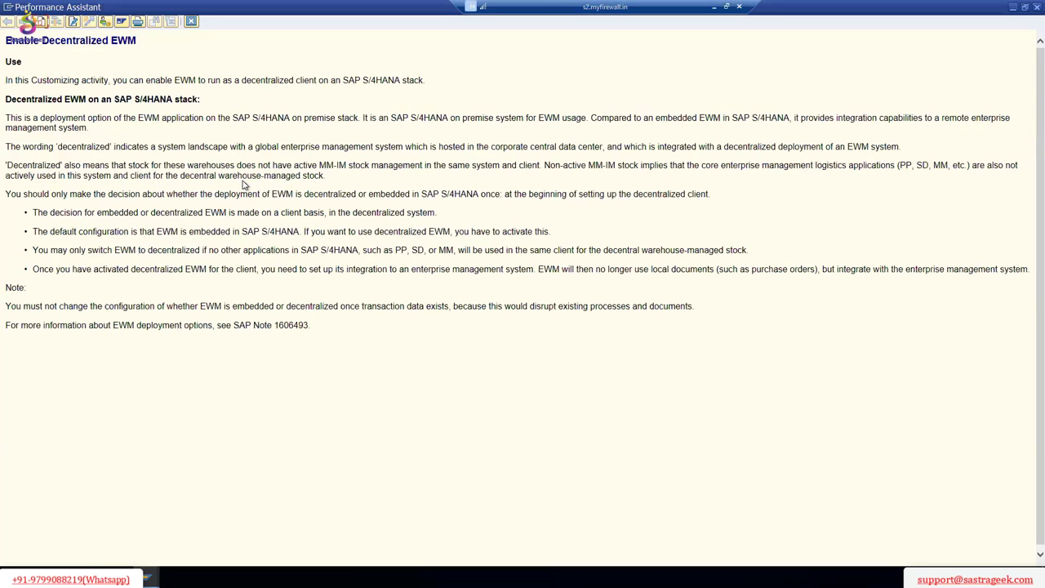
scroll(163, 46, "up", 3, "ctrl")
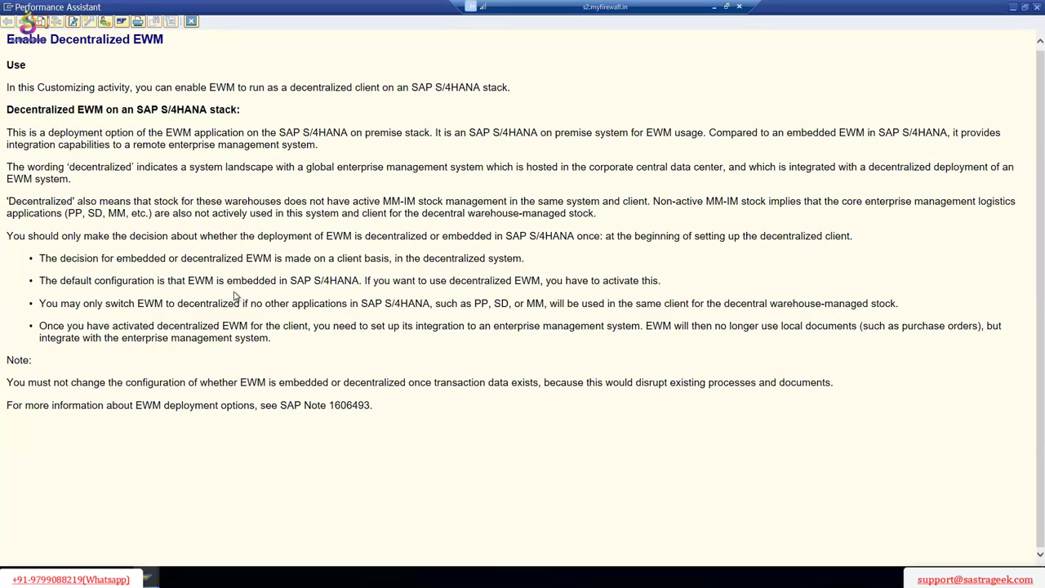
left_click_drag(60, 259, 245, 259)
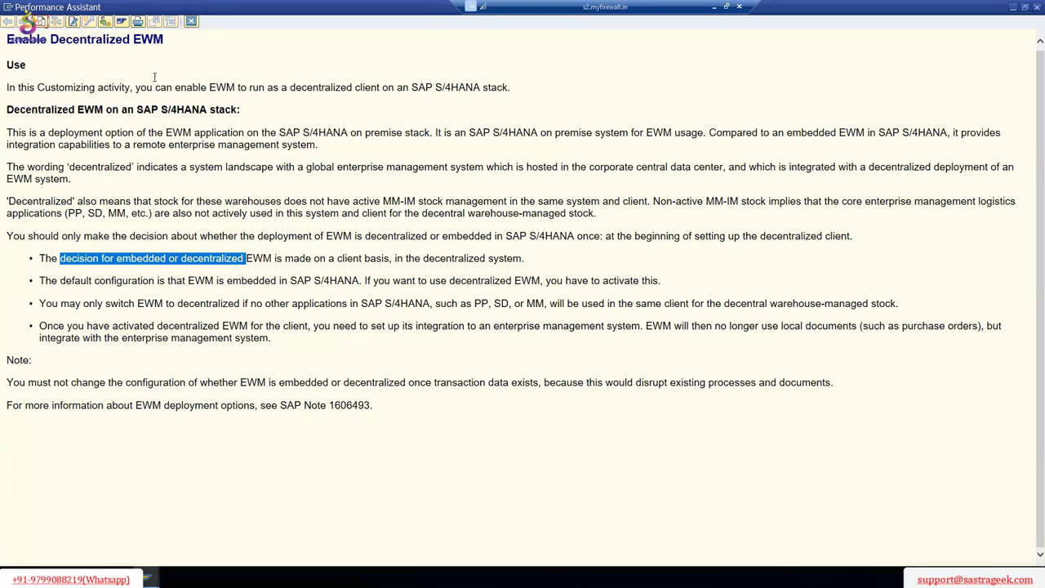
left_click(190, 22)
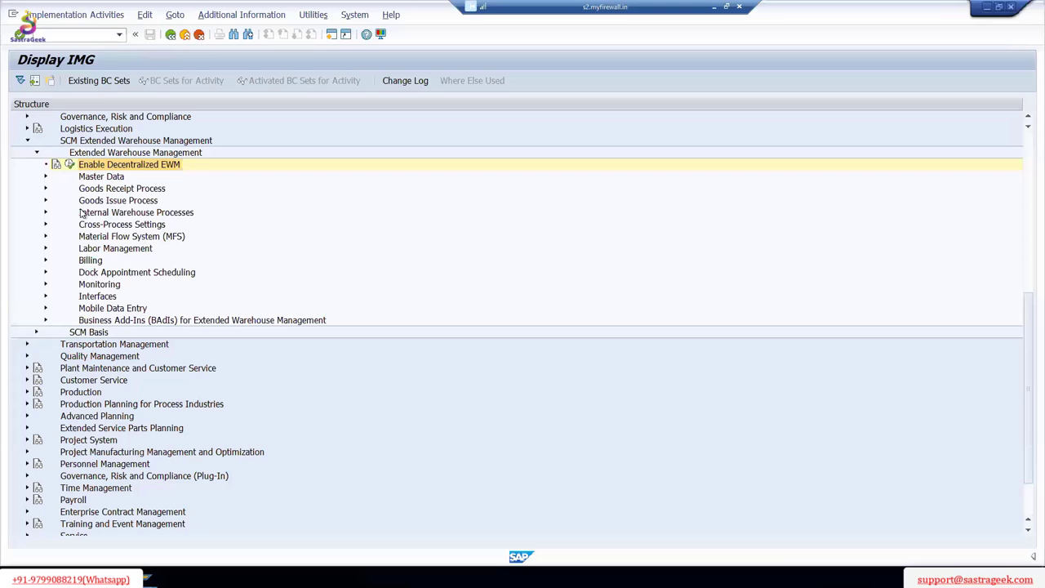
Step: Read the Define Warehouse Numbers documentation under Master Data, view the existing warehouse number entries, and collapse Master Data
left_click(46, 177)
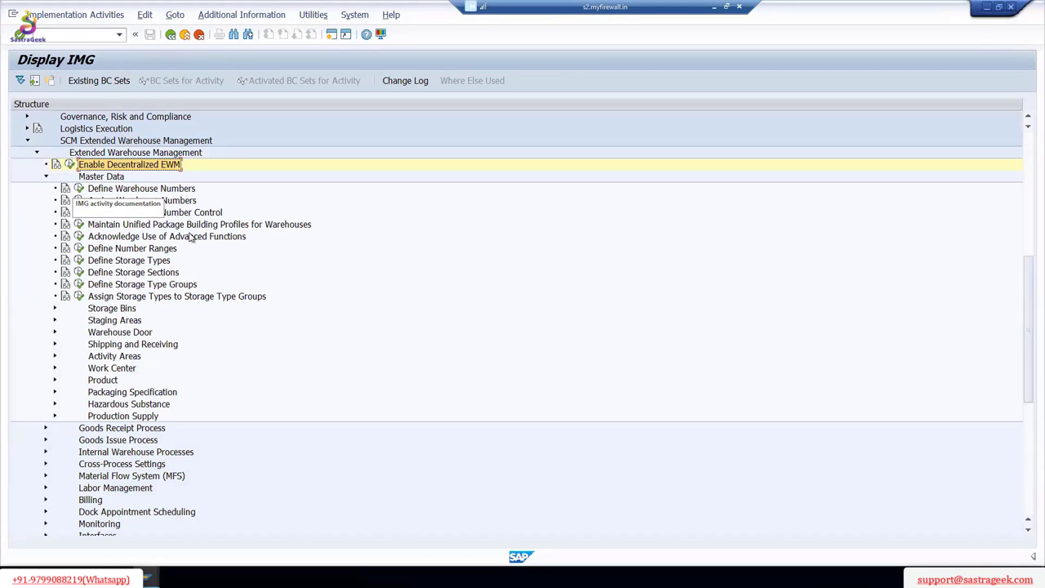
left_click(111, 190)
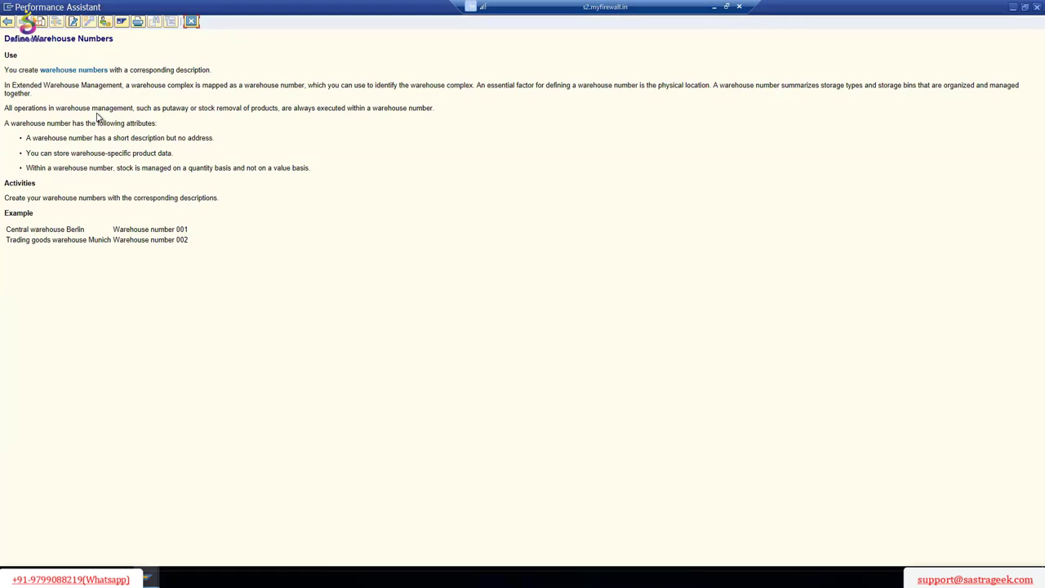
scroll(122, 115, "up", 3)
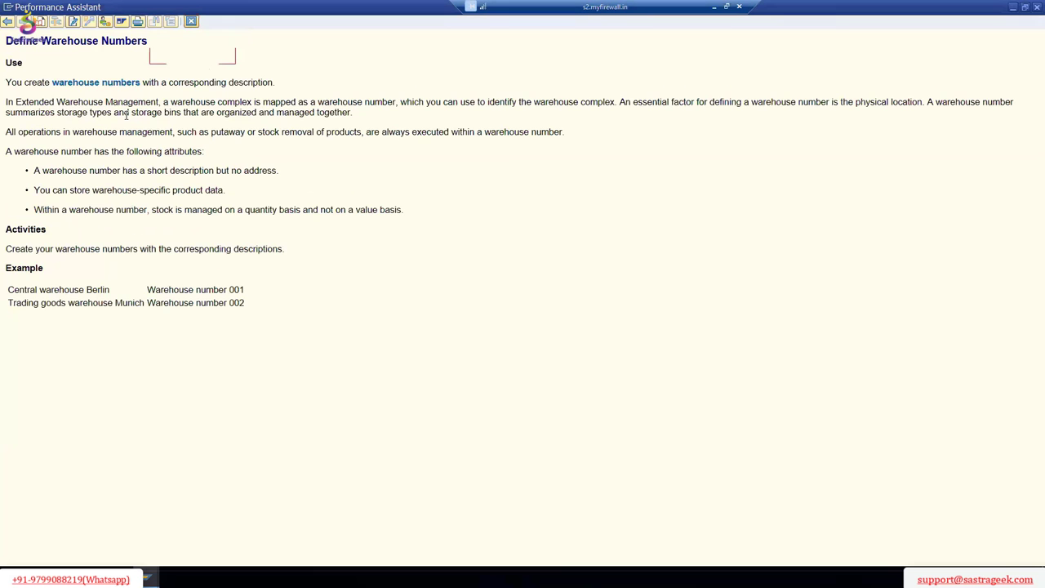
scroll(412, 136, "up", 1)
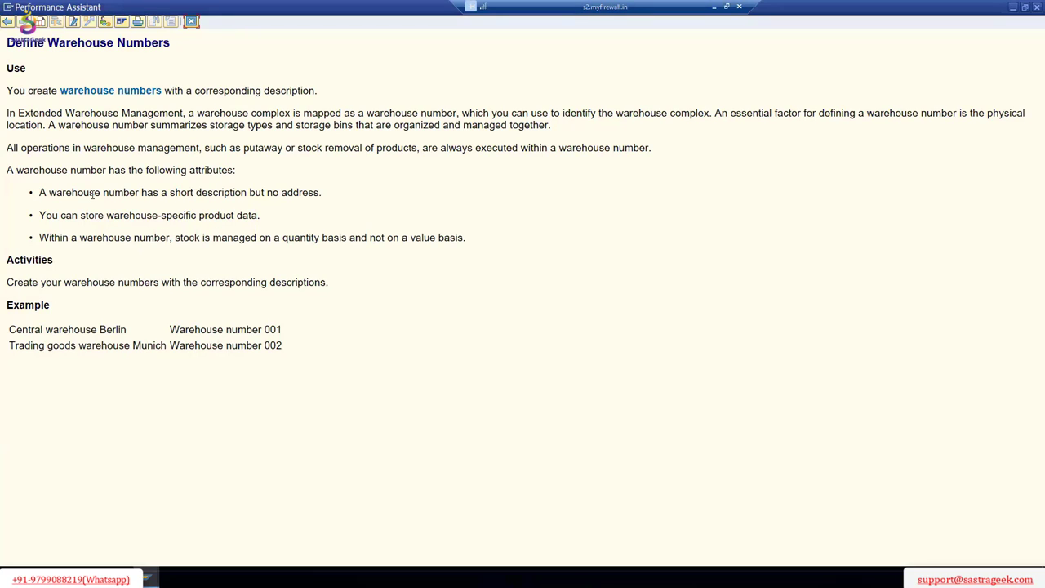
left_click_drag(48, 198, 246, 194)
double_click(323, 196)
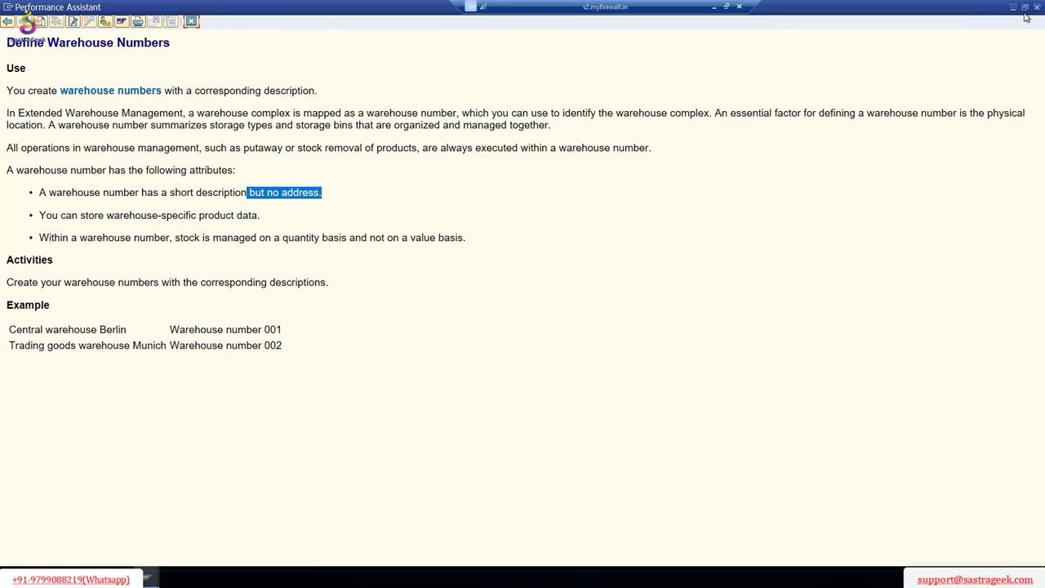
key("Escape")
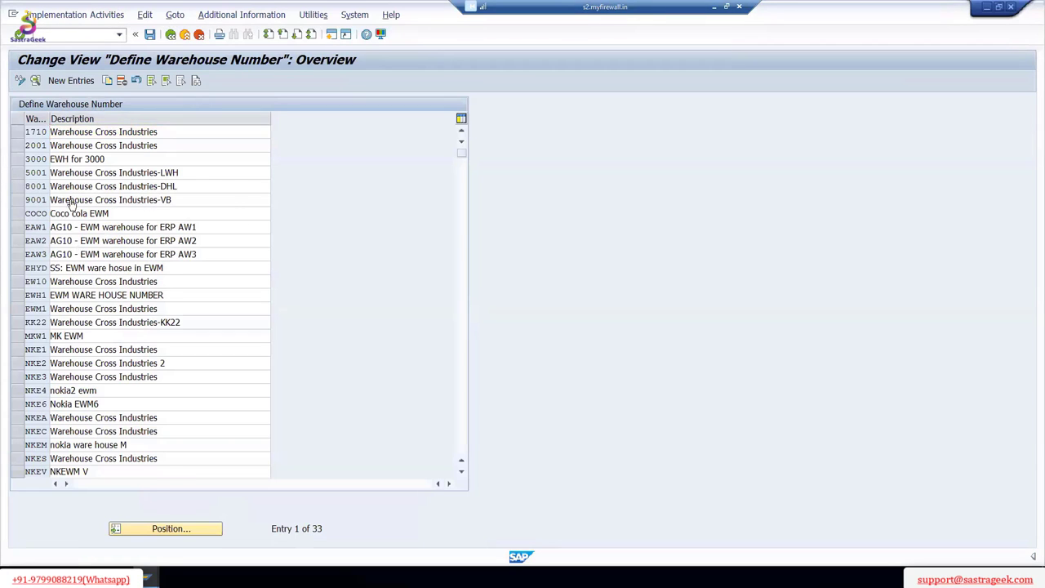
key("F3")
left_click(46, 177)
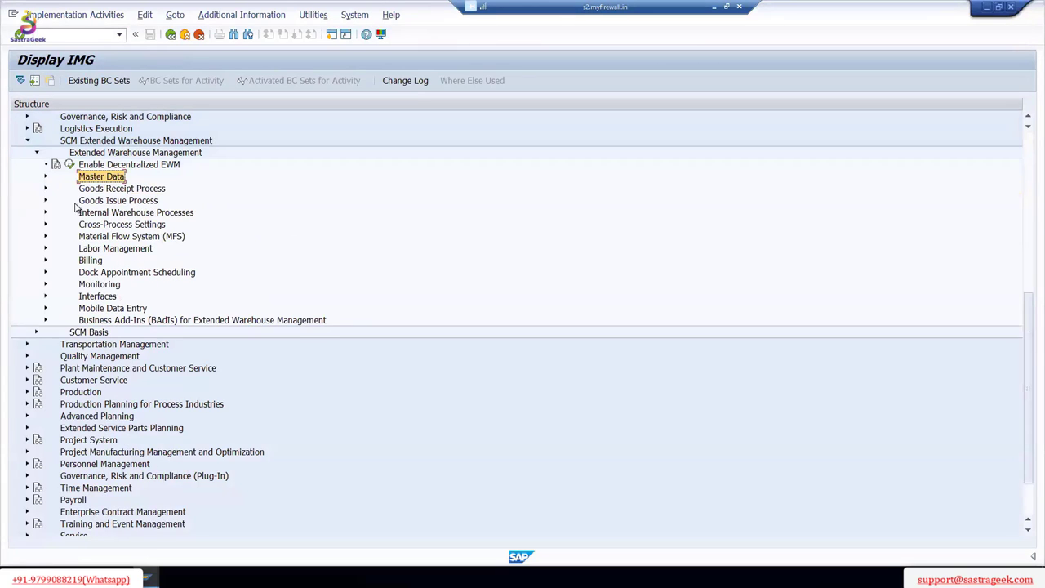
Step: Expand Goods Issue Process and examine the stock removal activities under its Strategies node
left_click(46, 201)
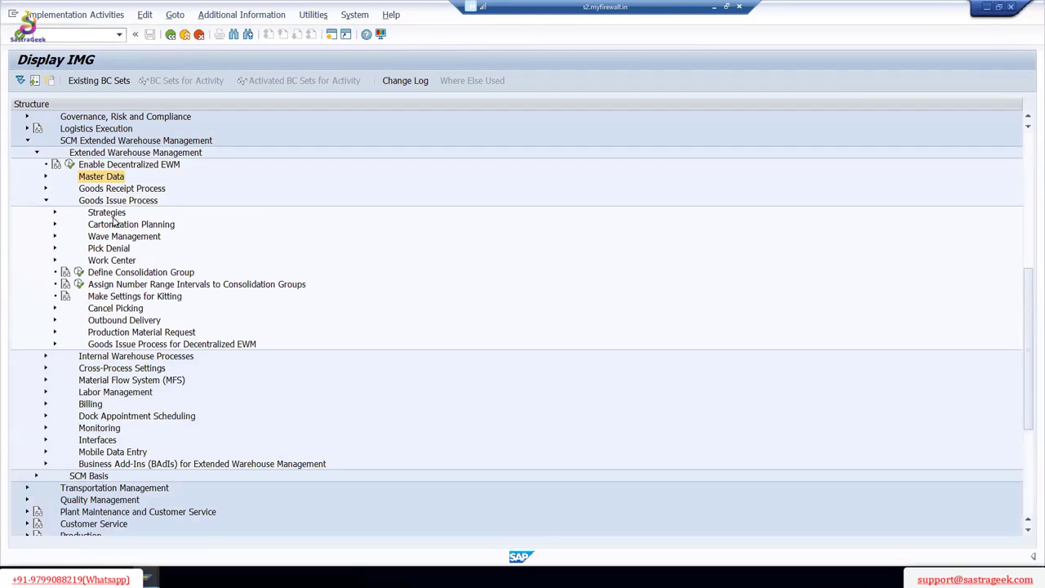
left_click(107, 214)
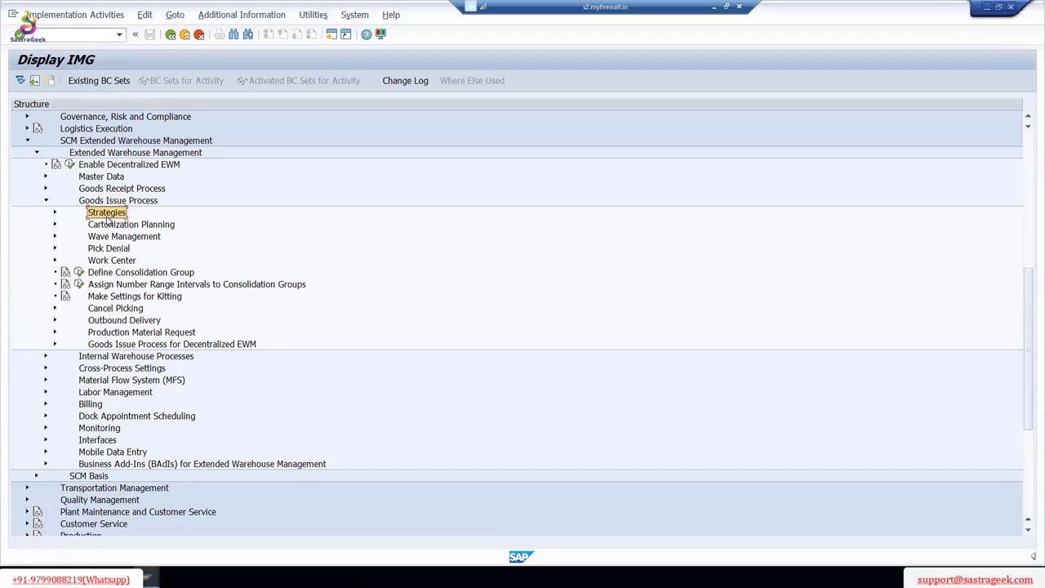
left_click(54, 212)
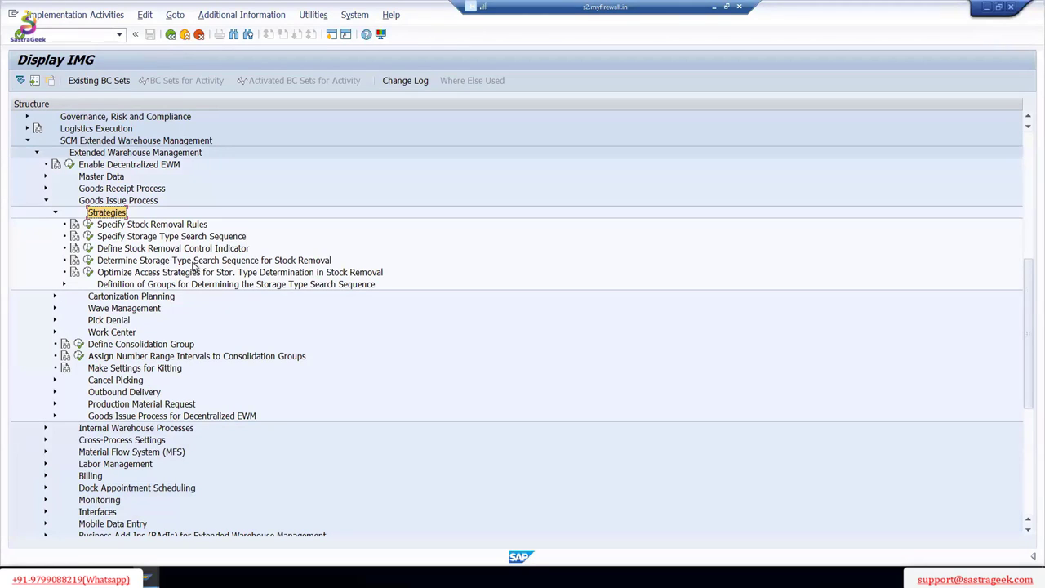
left_click(55, 213)
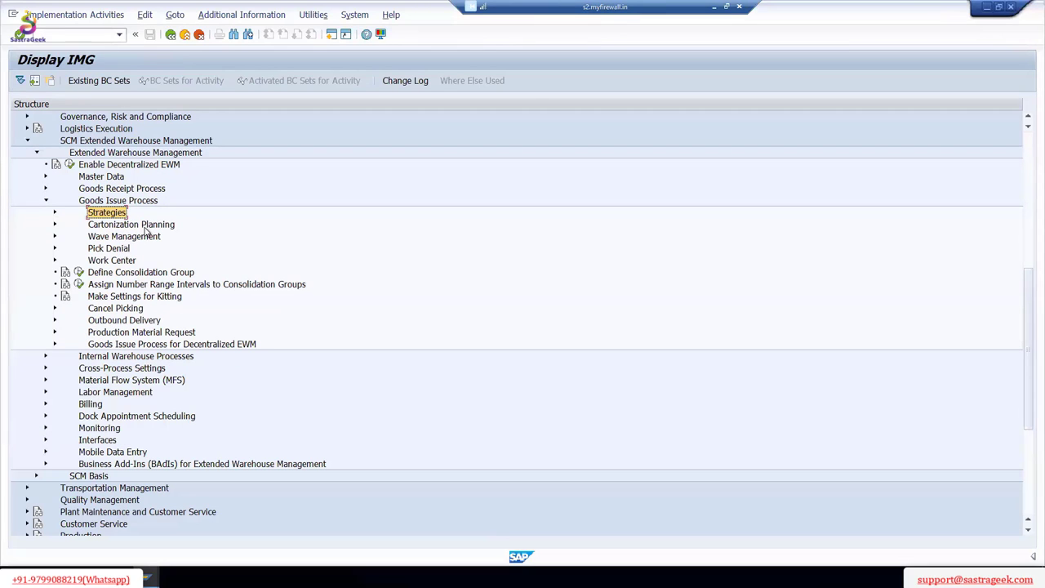
Step: Go through the Cartonization Planning, Wave Management, Pick Denial, Work Center and Cancel Picking nodes of Goods Issue Process
left_click(149, 225)
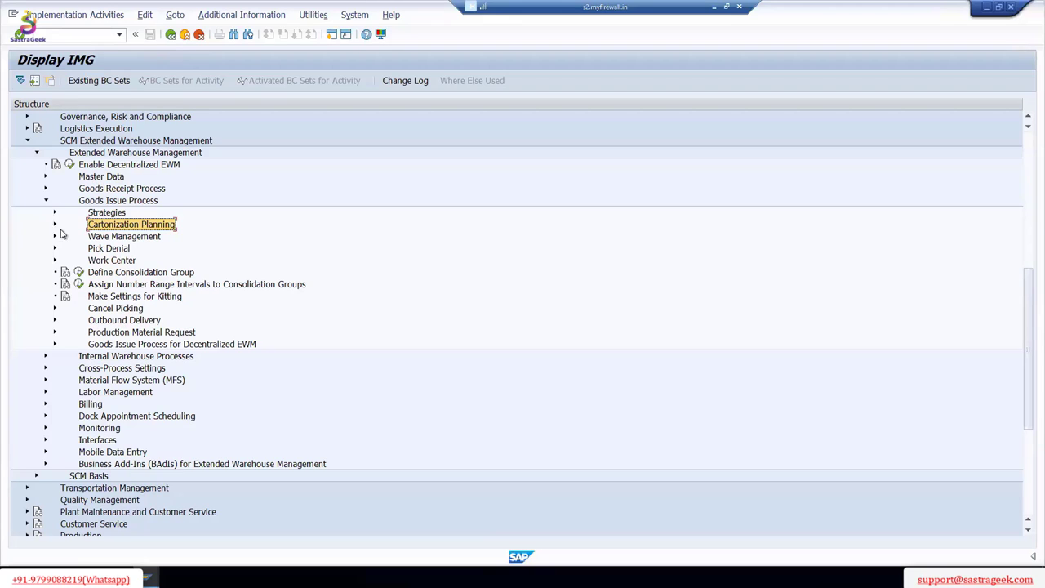
left_click(136, 239)
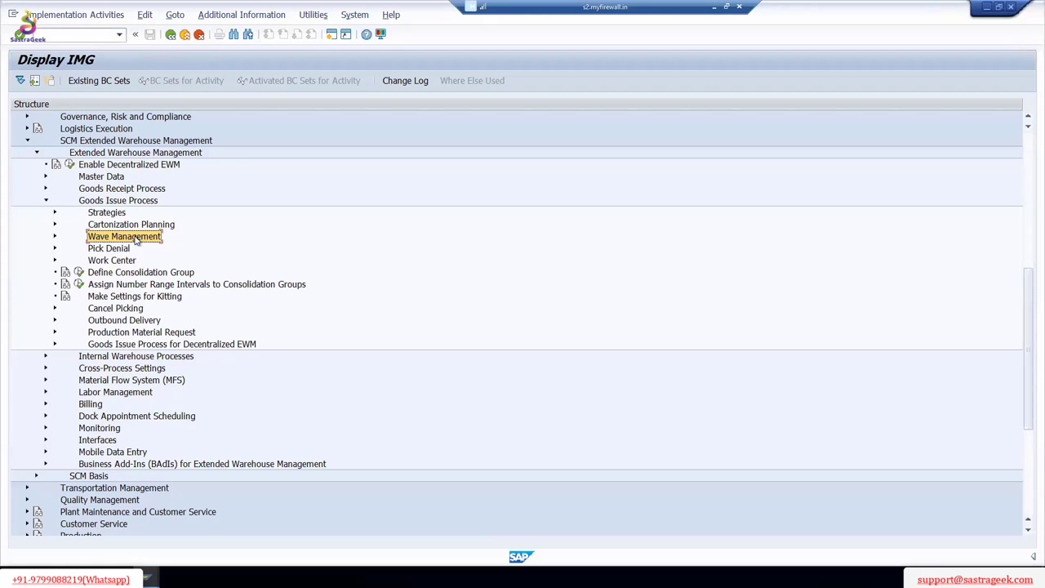
left_click(111, 250)
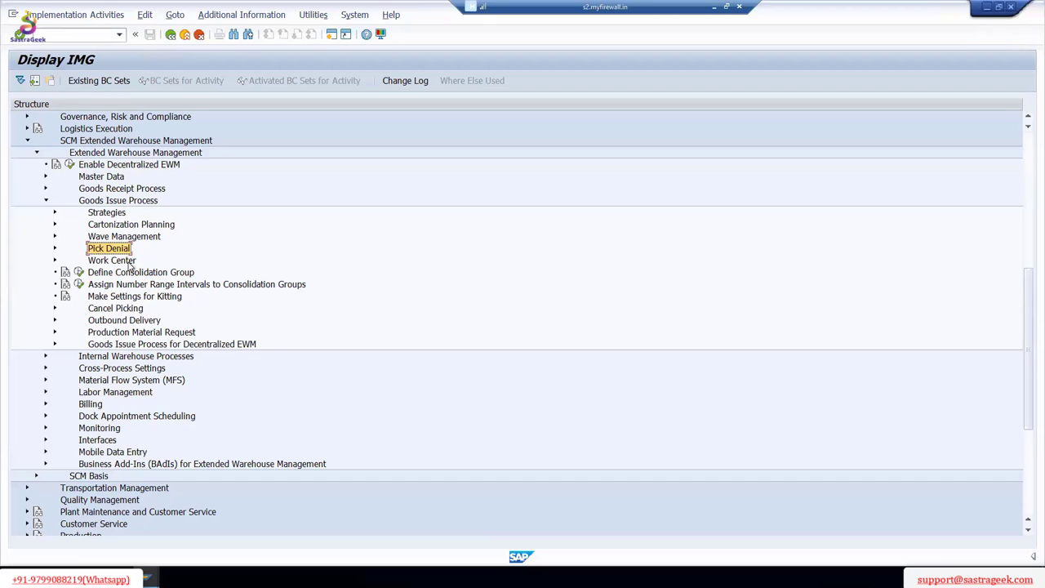
left_click(110, 260)
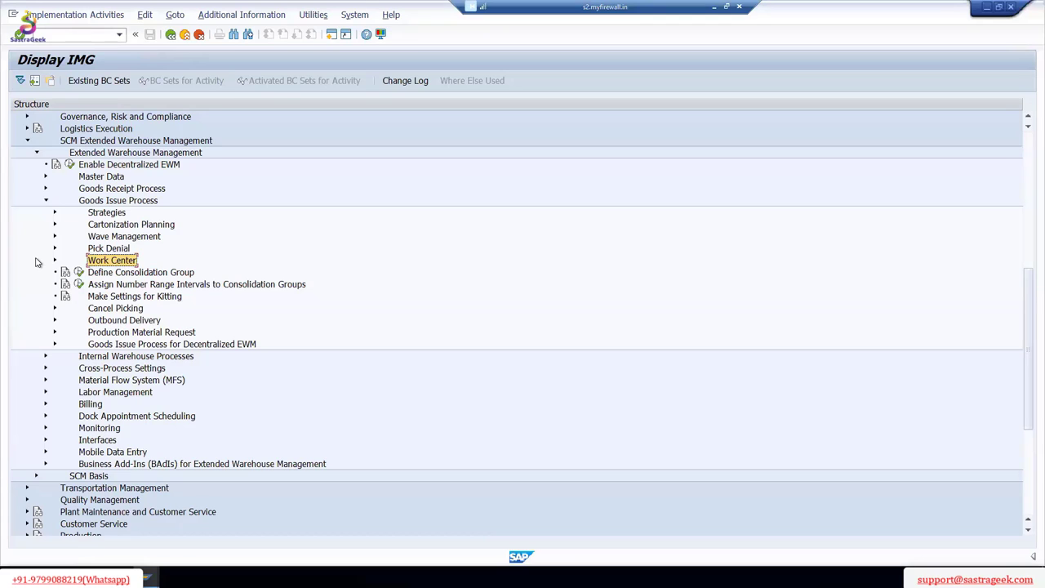
left_click(124, 309)
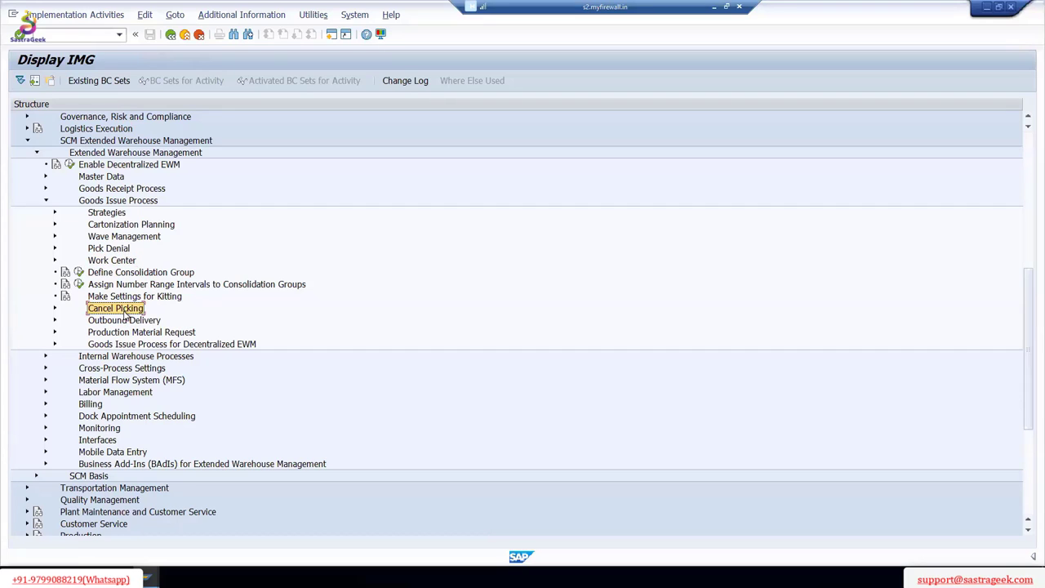
Step: Examine the activities under Outbound Delivery and collapse Goods Issue Process
left_click(54, 322)
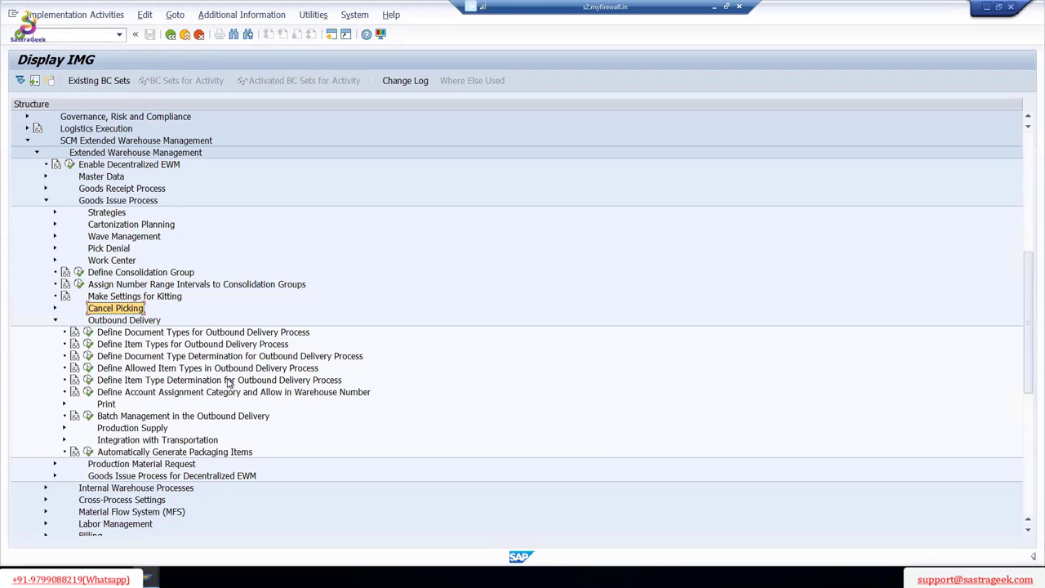
left_click(55, 320)
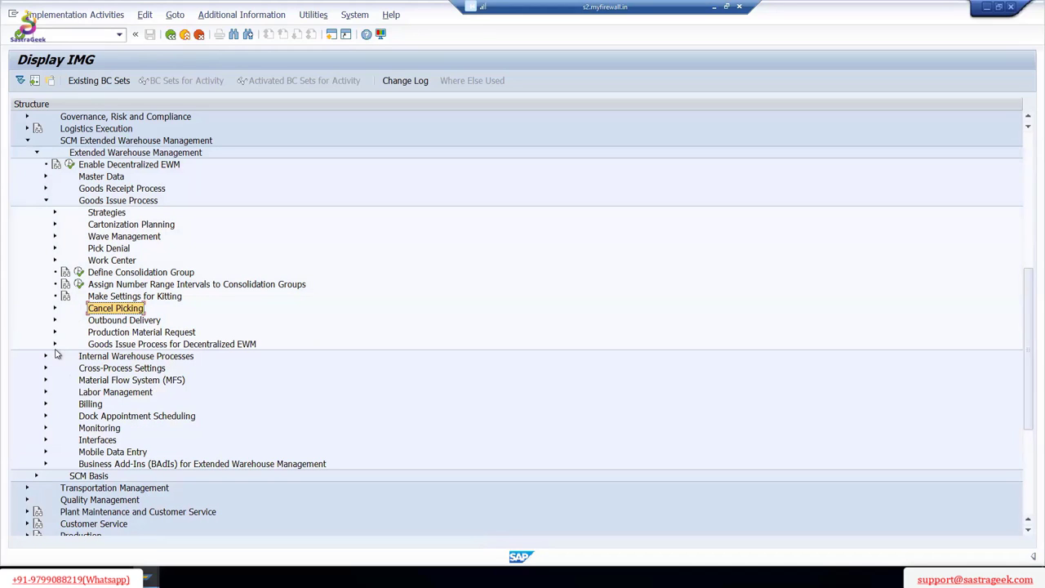
left_click(46, 200)
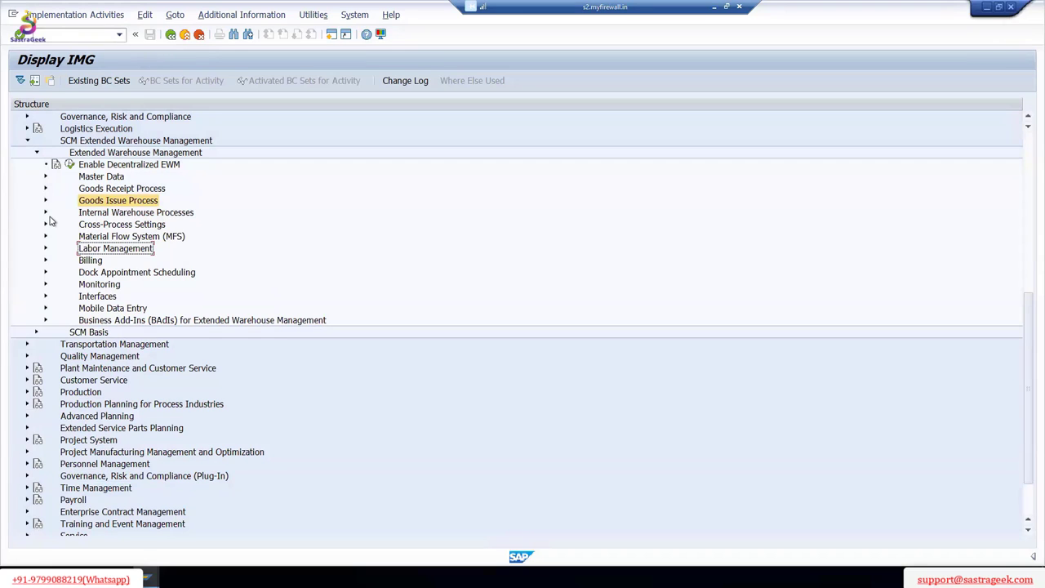
Step: Expand Internal Warehouse Processes and sketch a rack grid with three rows and four columns, adding a box in its first cell
left_click(46, 213)
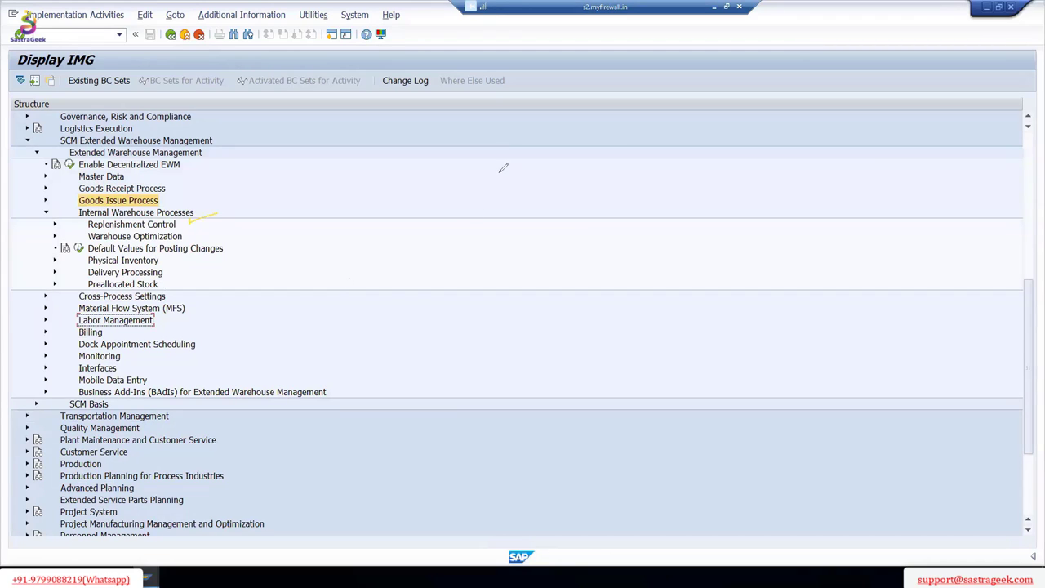
left_click_drag(504, 146, 503, 364)
mouse_move(502, 147)
left_mouse_down()
mouse_move(881, 173)
mouse_move(888, 355)
left_mouse_up()
left_click_drag(504, 365, 849, 358)
left_click_drag(479, 213, 855, 213)
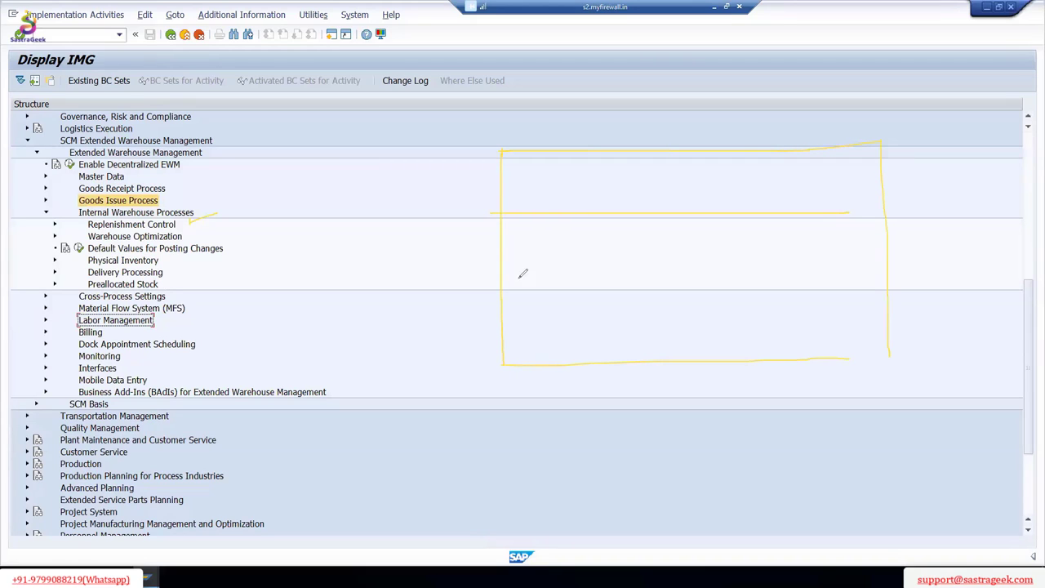
left_click_drag(503, 277, 886, 266)
left_click_drag(577, 151, 580, 356)
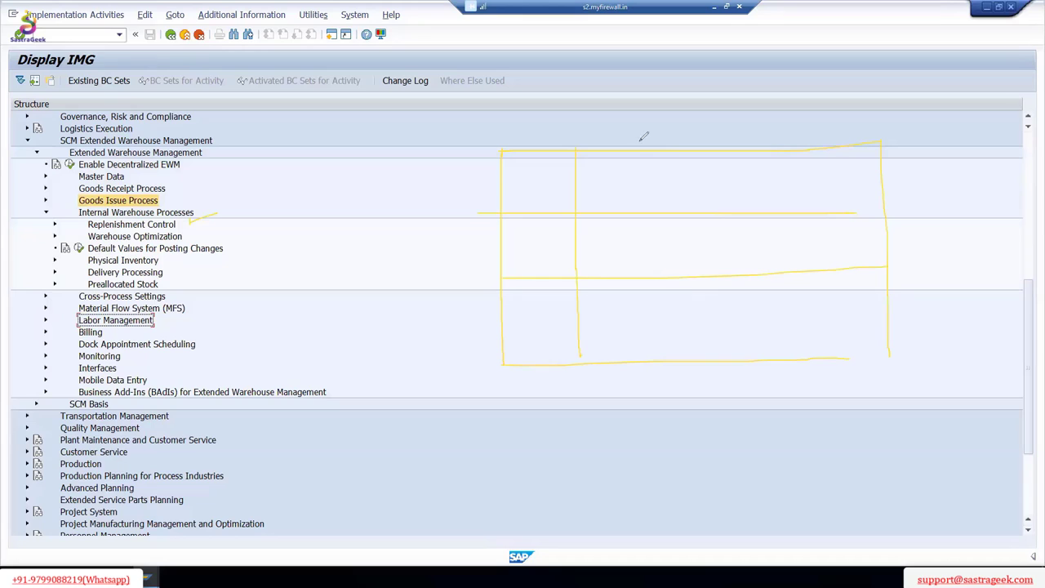
left_click_drag(640, 131, 642, 330)
left_click_drag(744, 150, 741, 339)
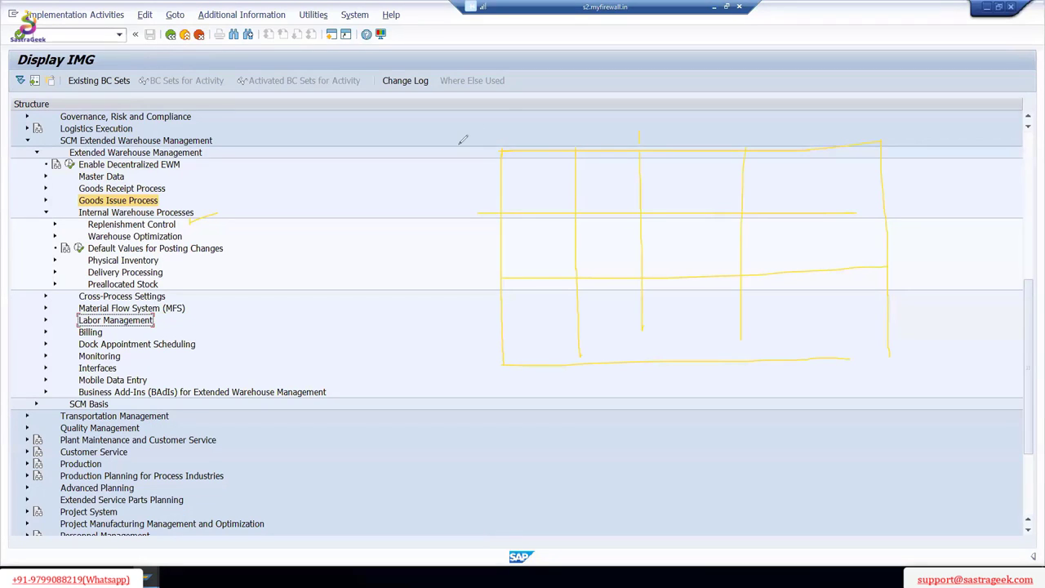
left_click_drag(459, 136, 502, 125)
mouse_move(513, 168)
left_mouse_down()
mouse_move(515, 211)
mouse_move(553, 169)
mouse_move(576, 207)
mouse_move(513, 217)
left_mouse_up()
Step: Sketch a smaller two-row rack grid below the first one with the annotation pen and add an arrow leading into it
mouse_move(359, 442)
left_mouse_down()
mouse_move(360, 506)
mouse_move(684, 446)
mouse_move(682, 501)
left_mouse_up()
left_click_drag(316, 526, 682, 504)
left_click_drag(383, 441, 384, 514)
left_click_drag(444, 455, 446, 516)
left_click_drag(471, 448, 474, 523)
left_click_drag(545, 469, 547, 529)
left_click_drag(600, 467, 610, 502)
left_click_drag(360, 491, 649, 481)
left_click_drag(295, 454, 331, 426)
mouse_move(243, 432)
left_mouse_down()
mouse_move(250, 463)
mouse_move(300, 484)
left_mouse_up()
left_click_drag(380, 454, 381, 482)
Step: Annotate the sketches in red with a tick in the small rack's first cell, handwritten letters, an arrow and a quantity of 10
mouse_move(367, 451)
left_mouse_down()
mouse_move(373, 461)
mouse_move(394, 437)
left_mouse_up()
mouse_move(398, 171)
left_mouse_down()
mouse_move(399, 205)
mouse_move(439, 192)
mouse_move(451, 214)
left_mouse_up()
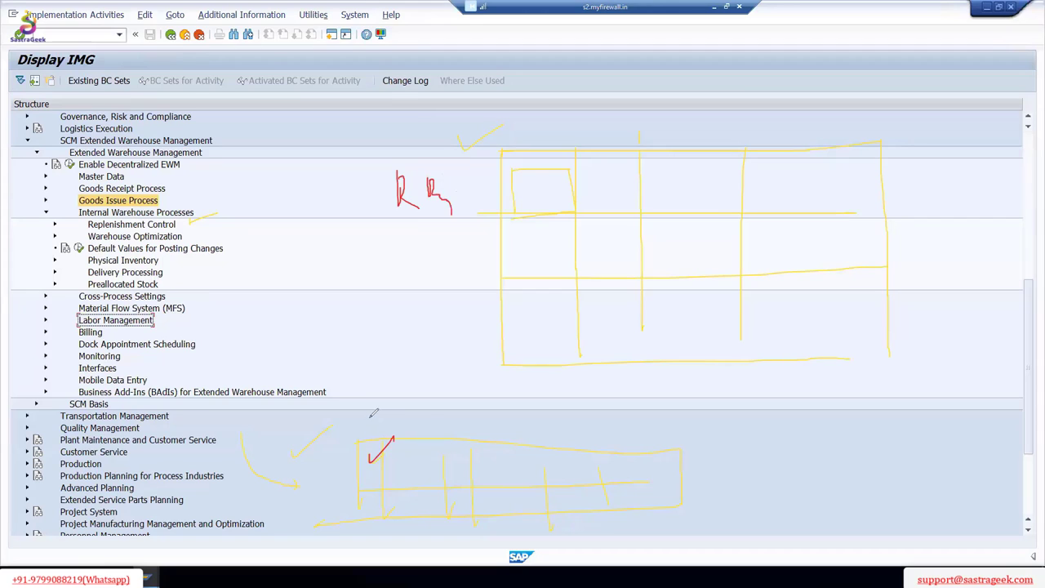
mouse_move(372, 420)
left_mouse_down()
mouse_move(380, 400)
mouse_move(437, 420)
left_mouse_up()
left_click_drag(284, 472, 309, 488)
left_click_drag(365, 477, 376, 481)
left_click_drag(488, 410, 495, 426)
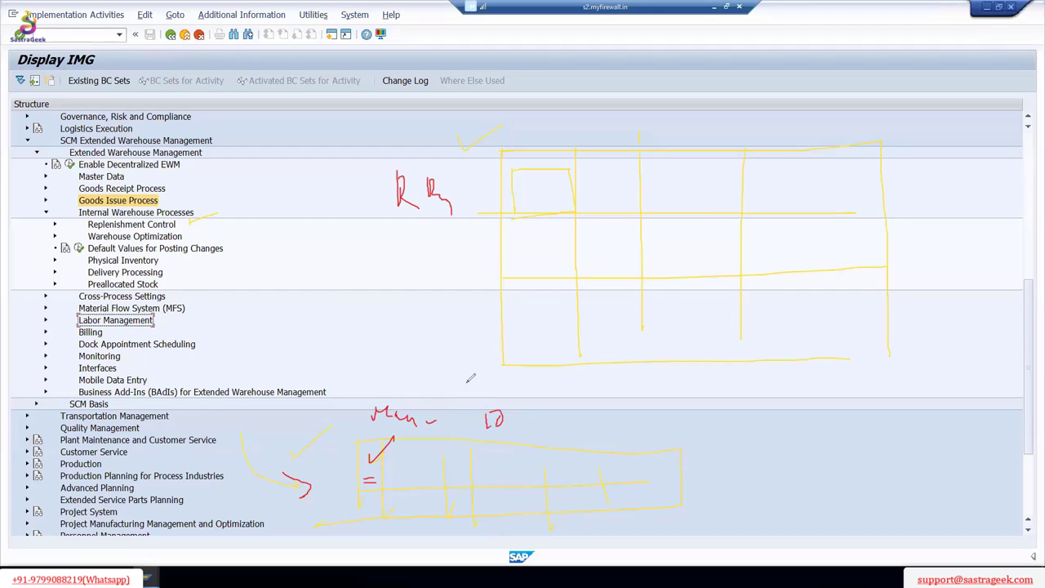
Step: Write 100 above the handwritten 10, draw a red arrow from the large rack's first cell to the small rack, and add an underlined 10,000
mouse_move(468, 377)
left_mouse_down()
mouse_move(469, 403)
mouse_move(505, 376)
mouse_move(545, 419)
mouse_move(539, 427)
mouse_move(500, 418)
mouse_move(512, 423)
left_mouse_up()
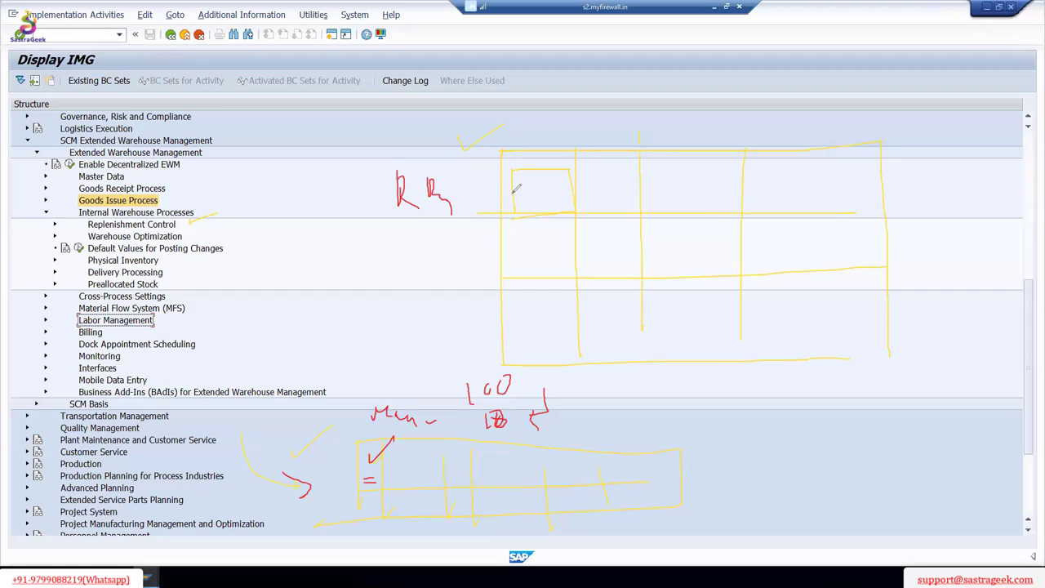
mouse_move(513, 194)
left_mouse_down()
mouse_move(353, 412)
mouse_move(335, 399)
mouse_move(359, 409)
left_mouse_up()
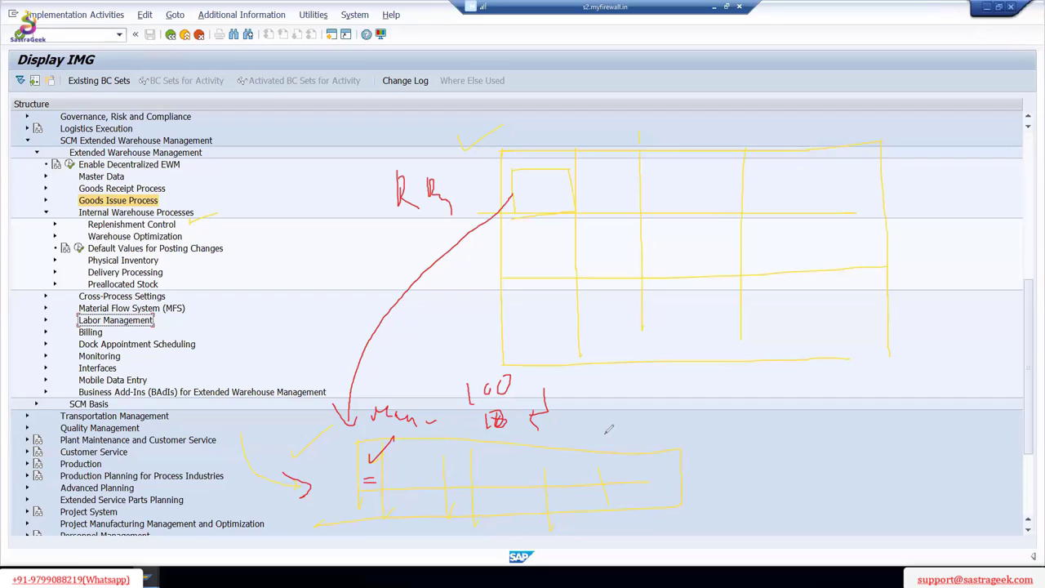
mouse_move(737, 384)
left_mouse_down()
mouse_move(740, 398)
mouse_move(807, 384)
left_mouse_up()
left_click_drag(703, 365, 703, 374)
left_click_drag(828, 361, 828, 371)
mouse_move(758, 417)
left_mouse_down()
mouse_move(801, 412)
mouse_move(826, 423)
left_mouse_up()
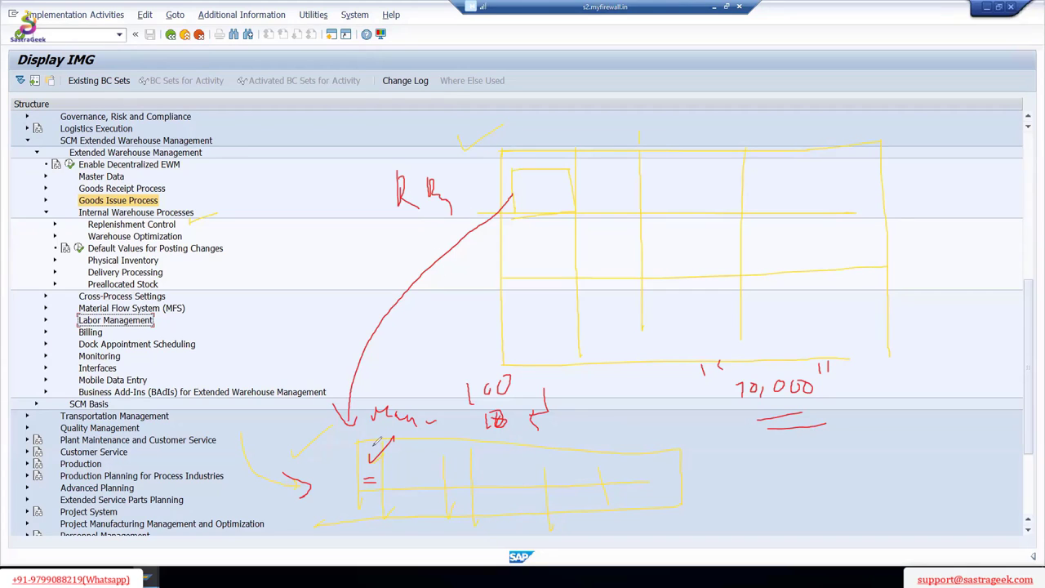
Step: Add an underlined handwritten word below 10,000, write RWT beside a second arrow between the racks, and clear all annotations
mouse_move(768, 452)
left_mouse_down()
mouse_move(769, 472)
mouse_move(774, 449)
mouse_move(785, 481)
left_mouse_up()
mouse_move(748, 491)
left_mouse_down()
mouse_move(840, 472)
mouse_move(826, 490)
left_mouse_up()
left_click_drag(779, 500, 820, 492)
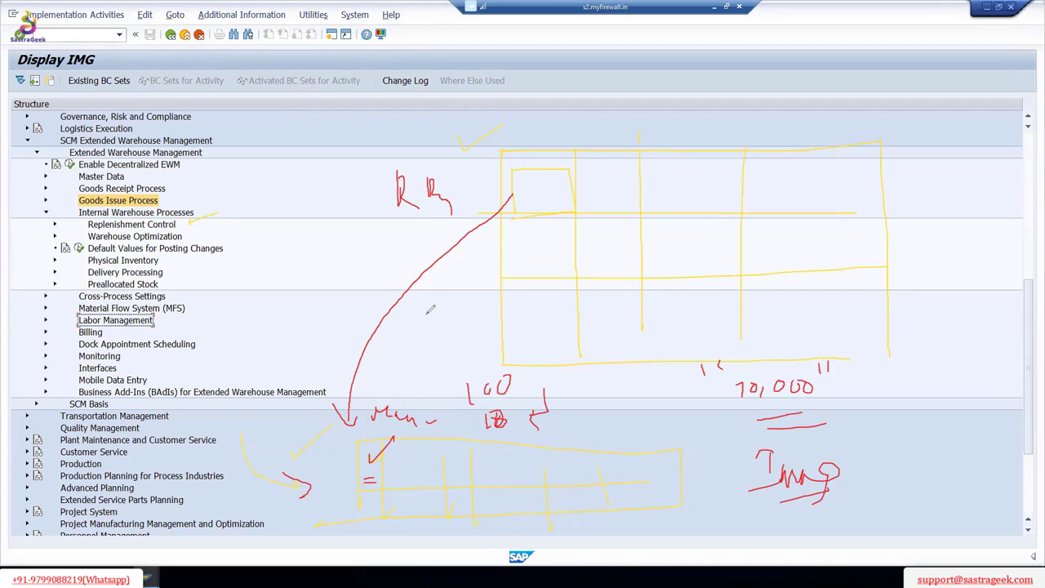
mouse_move(425, 313)
left_mouse_down()
mouse_move(427, 352)
mouse_move(455, 317)
mouse_move(486, 321)
mouse_move(465, 376)
left_mouse_up()
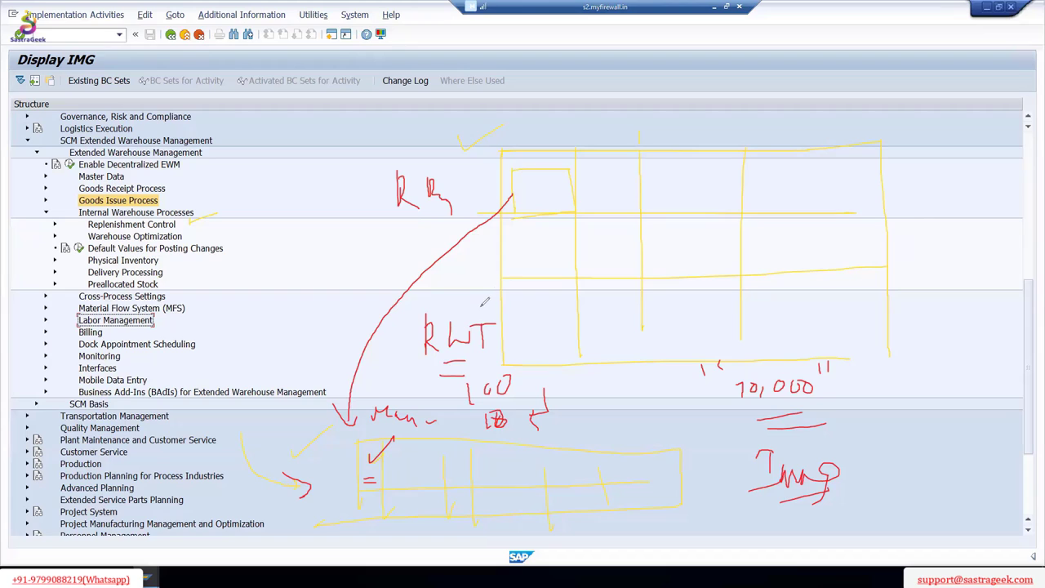
mouse_move(521, 186)
left_mouse_down()
mouse_move(459, 232)
mouse_move(343, 418)
mouse_move(353, 421)
left_mouse_up()
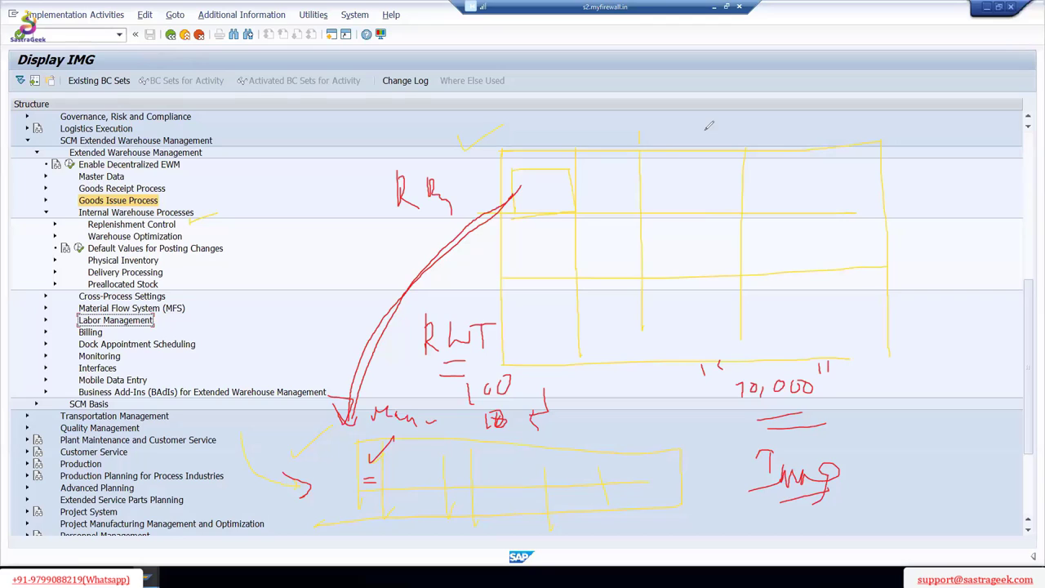
key("e")
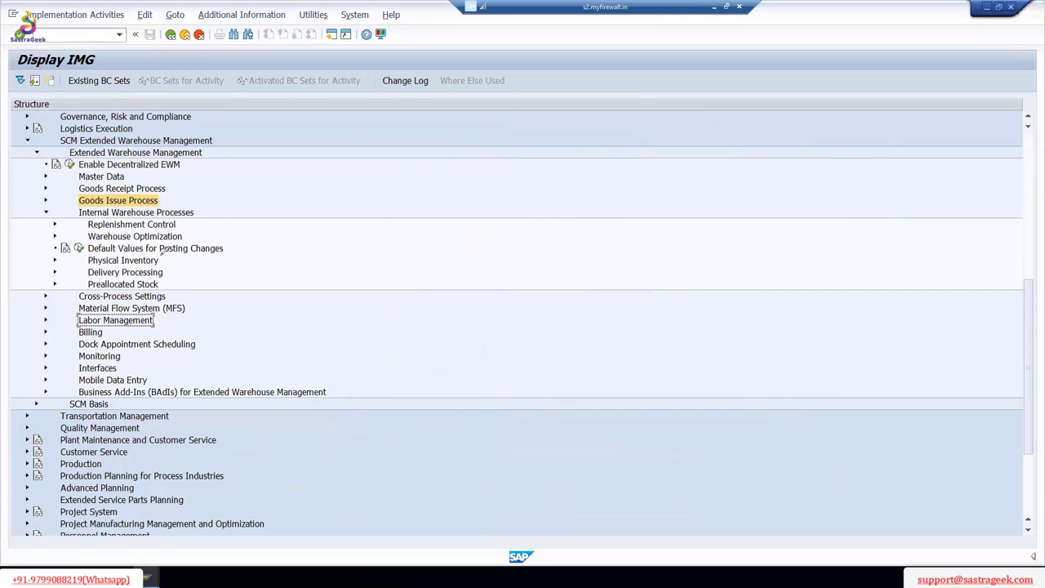
Step: Mark Warehouse Optimization and Physical Inventory with red arrows and sketch a rack grid with three rows and three columns
mouse_move(191, 236)
left_mouse_down()
mouse_move(218, 241)
mouse_move(206, 270)
left_mouse_up()
mouse_move(513, 155)
left_mouse_down()
mouse_move(693, 368)
mouse_move(737, 376)
mouse_move(817, 180)
mouse_move(791, 343)
left_mouse_up()
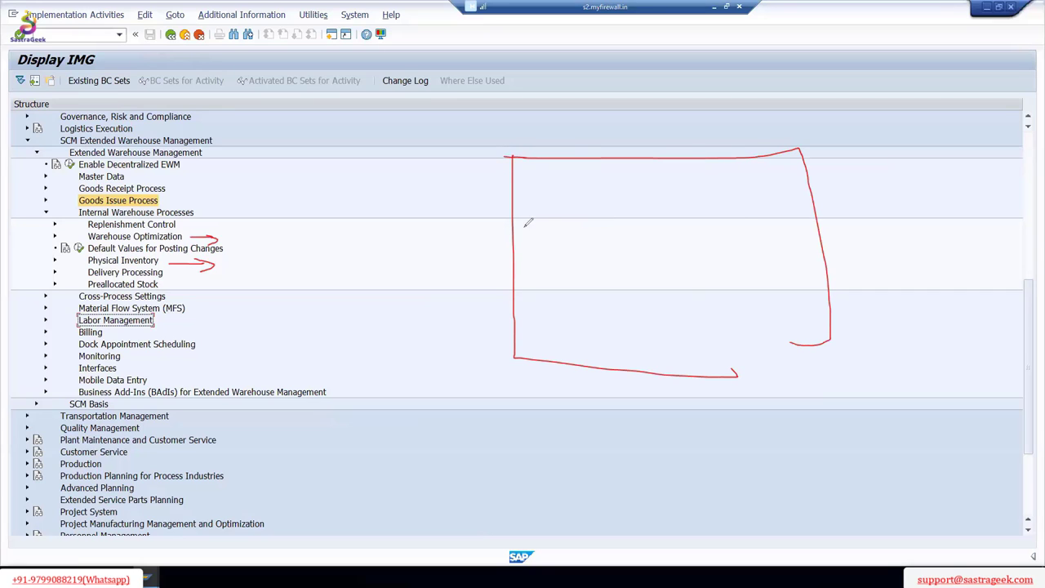
left_click_drag(523, 227, 745, 212)
left_click_drag(489, 266, 746, 265)
left_click_drag(587, 145, 598, 349)
left_click_drag(706, 158, 685, 398)
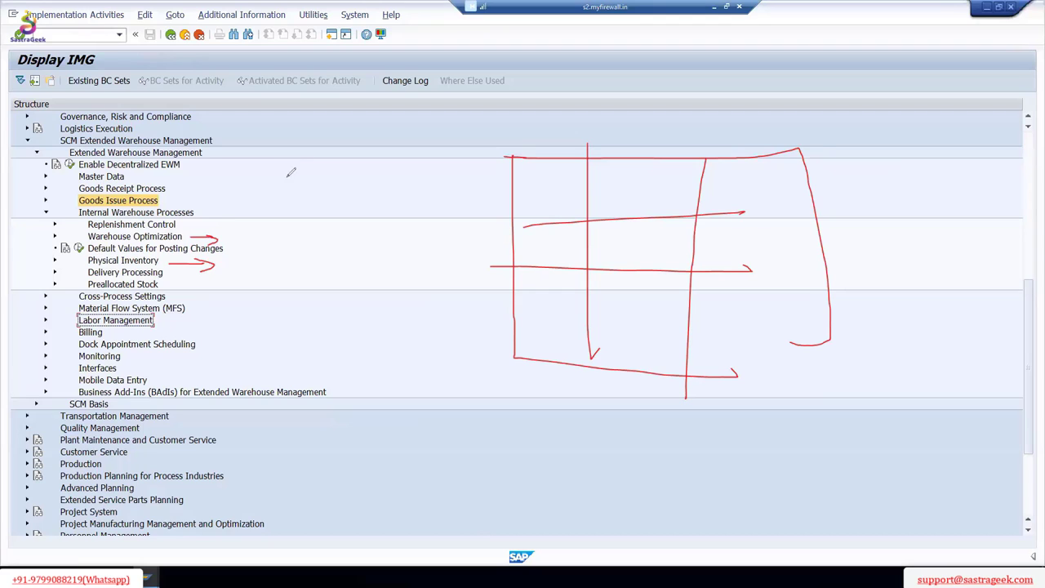
Step: Write SAP with 150 beneath it, add arrows pointing at the rack, and draw a ticked box in its first cell
mouse_move(291, 170)
left_mouse_down()
mouse_move(320, 163)
mouse_move(318, 195)
left_mouse_up()
mouse_move(271, 219)
left_mouse_down()
mouse_move(333, 210)
mouse_move(305, 249)
mouse_move(325, 246)
mouse_move(333, 230)
mouse_move(343, 238)
left_mouse_up()
mouse_move(474, 196)
left_mouse_down()
mouse_move(502, 211)
mouse_move(490, 231)
left_mouse_up()
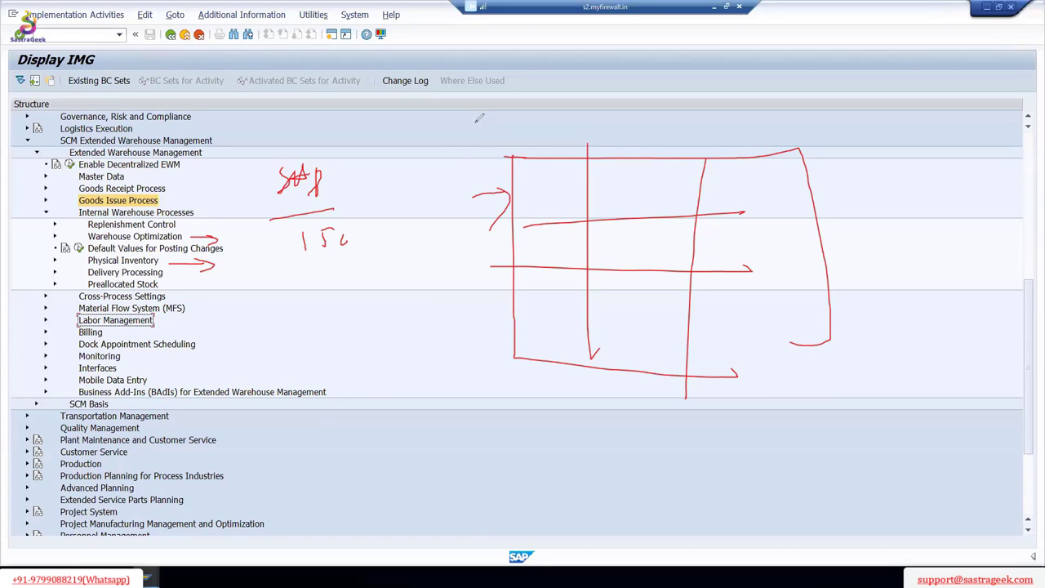
left_click_drag(475, 120, 502, 135)
mouse_move(551, 188)
left_mouse_down()
mouse_move(566, 180)
mouse_move(526, 205)
mouse_move(548, 218)
mouse_move(529, 181)
left_mouse_up()
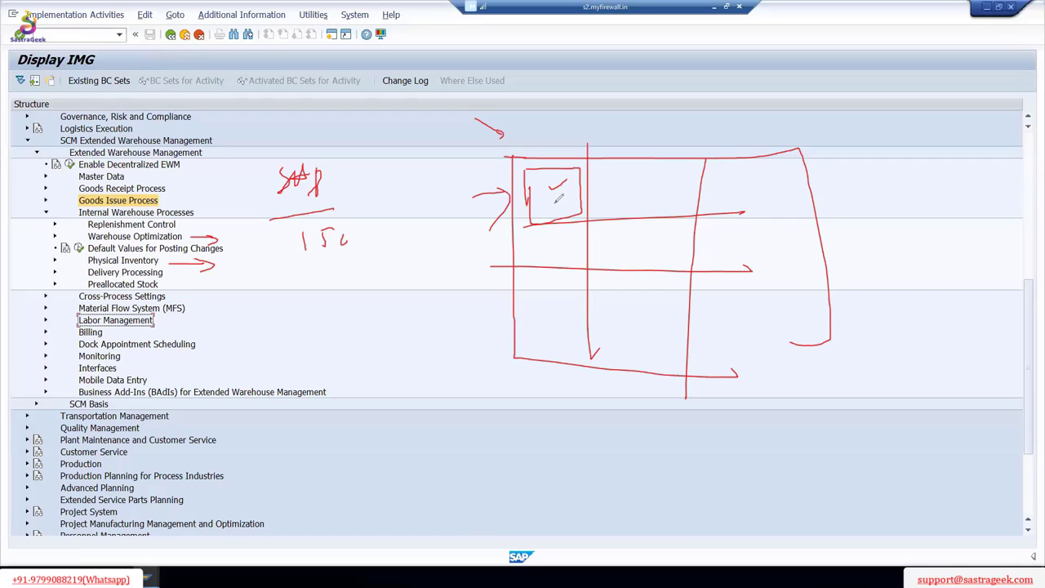
Step: Annotate the stock comparison with a circled 10, the quantity 140 and arrows towards the rack, then clear the annotations
left_click_drag(358, 248, 384, 243)
left_click_drag(342, 284, 343, 297)
mouse_move(352, 285)
left_mouse_down()
mouse_move(359, 314)
mouse_move(373, 299)
left_mouse_up()
mouse_move(404, 243)
left_mouse_down()
mouse_move(413, 260)
mouse_move(401, 240)
mouse_move(483, 213)
mouse_move(479, 225)
left_mouse_up()
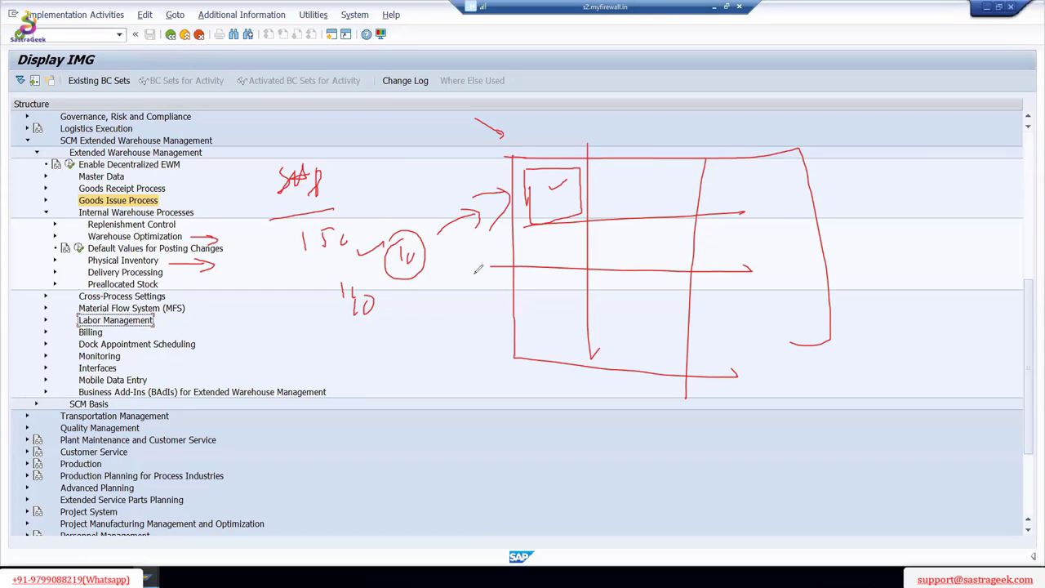
left_click_drag(451, 289, 521, 233)
key("e")
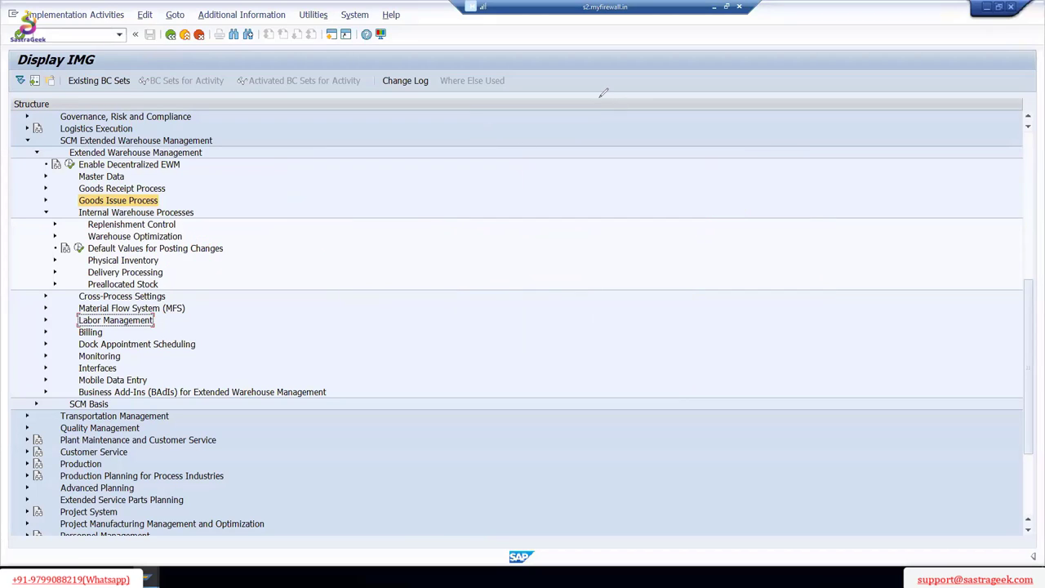
Step: Expand Delivery Processing and its Posting Changes node, and mark the listed activities with a red line
left_click(55, 273)
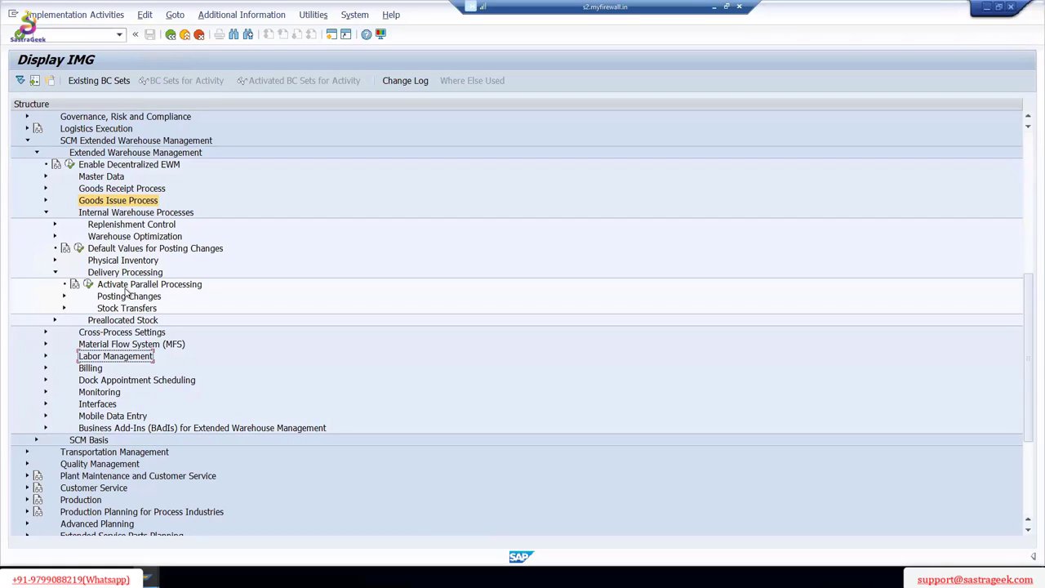
left_click(64, 296)
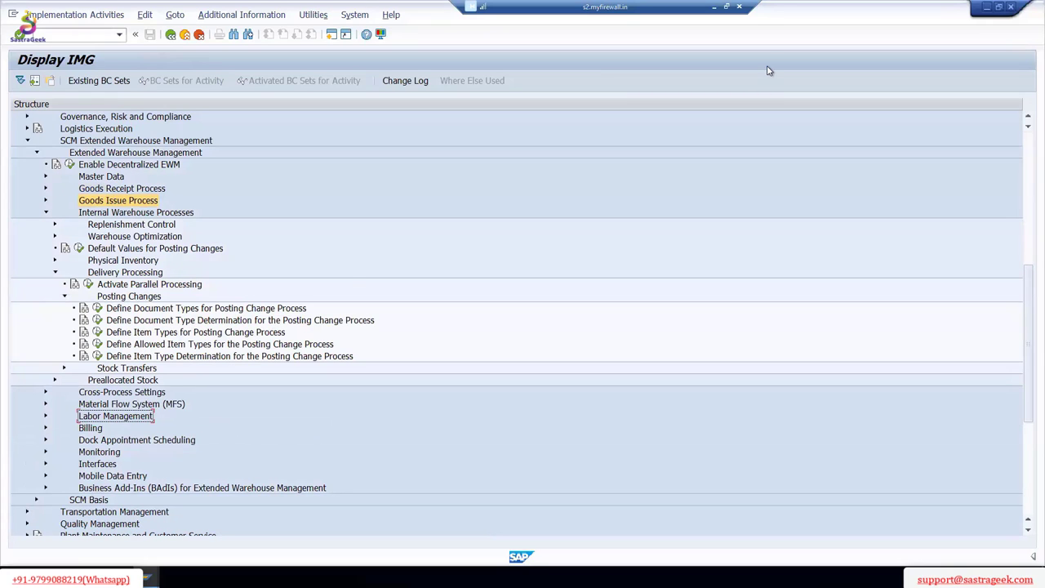
left_click_drag(348, 283, 407, 411)
Step: Write PC followed by an arrow, and F1 with a downward arrow to a handwritten warehouse abbreviation
mouse_move(481, 212)
left_mouse_down()
mouse_move(468, 255)
mouse_move(462, 236)
left_mouse_up()
left_click_drag(515, 220, 506, 242)
mouse_move(543, 236)
left_mouse_down()
mouse_move(569, 234)
mouse_move(559, 253)
left_mouse_up()
mouse_move(680, 178)
left_mouse_down()
mouse_move(679, 208)
mouse_move(690, 183)
mouse_move(701, 212)
mouse_move(681, 261)
left_mouse_up()
left_click_drag(673, 263, 703, 254)
mouse_move(659, 282)
left_mouse_down()
mouse_move(660, 297)
mouse_move(712, 299)
left_mouse_up()
left_click_drag(711, 298, 711, 312)
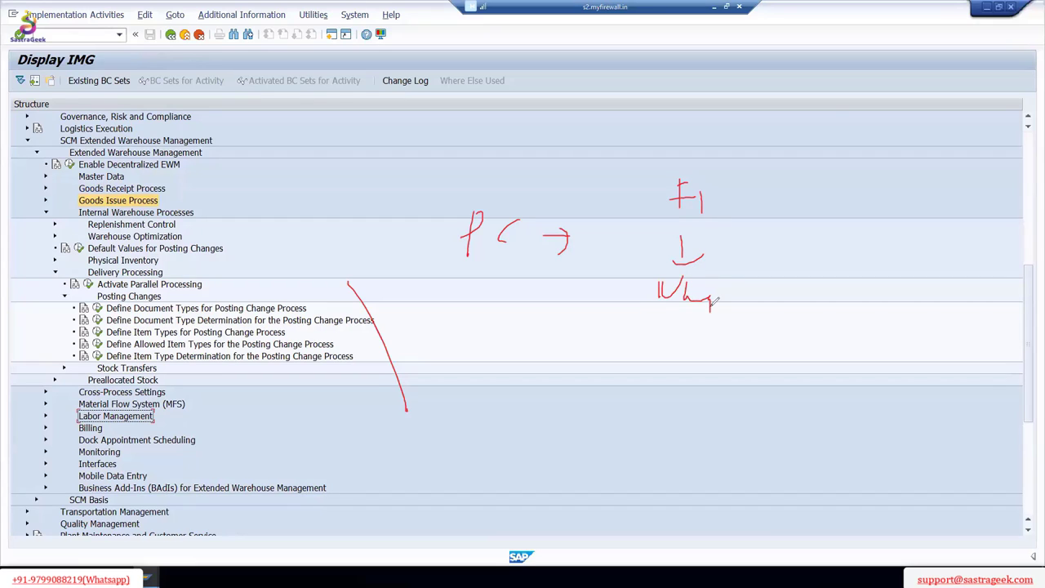
Step: Draw a double arrow from F1 to a handwritten B5, and add a tick and underlined lettering above F1
mouse_move(729, 204)
left_mouse_down()
mouse_move(797, 204)
mouse_move(735, 217)
left_mouse_up()
mouse_move(858, 188)
left_mouse_down()
mouse_move(858, 217)
mouse_move(873, 195)
mouse_move(859, 222)
left_mouse_up()
mouse_move(905, 194)
left_mouse_down()
mouse_move(916, 217)
mouse_move(887, 233)
left_mouse_up()
left_click_drag(715, 154, 746, 143)
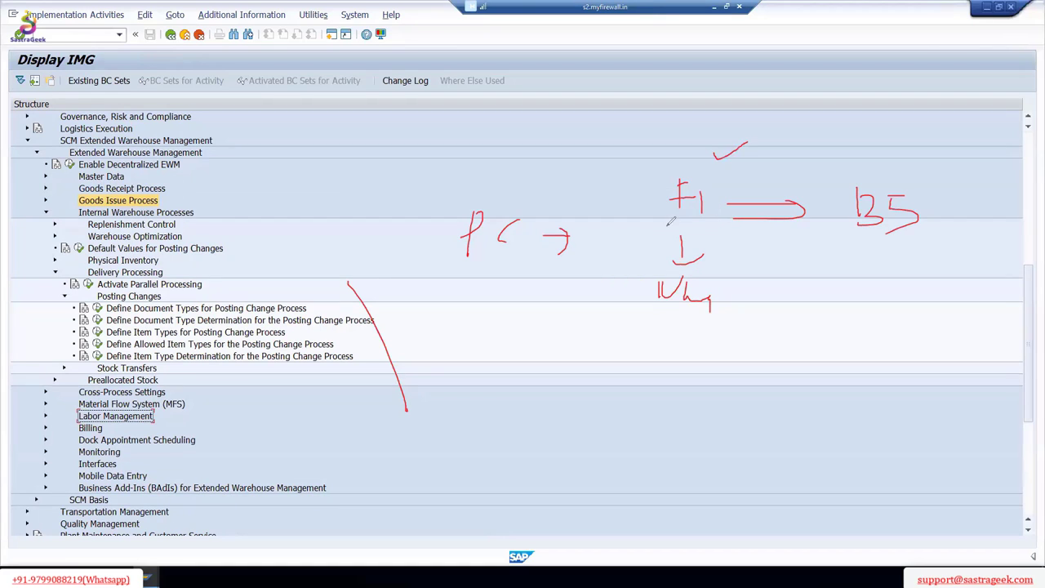
mouse_move(604, 131)
left_mouse_down()
mouse_move(602, 157)
mouse_move(620, 138)
mouse_move(599, 162)
left_mouse_up()
left_click_drag(651, 132, 656, 143)
mouse_move(673, 120)
left_mouse_down()
mouse_move(674, 137)
mouse_move(693, 128)
left_mouse_up()
left_click_drag(641, 150, 671, 169)
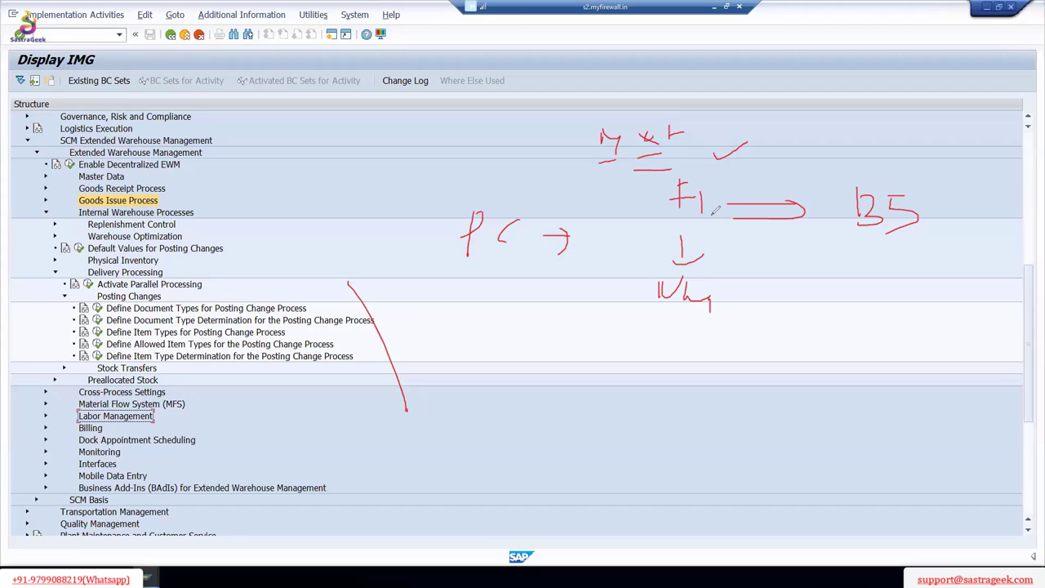
Step: Tick B5, draw an arrow from F1 down to a handwritten Q3, and clear the annotations
left_click_drag(888, 168, 917, 161)
mouse_move(718, 219)
left_mouse_down()
mouse_move(742, 307)
mouse_move(769, 279)
left_mouse_up()
left_click_drag(771, 335, 761, 343)
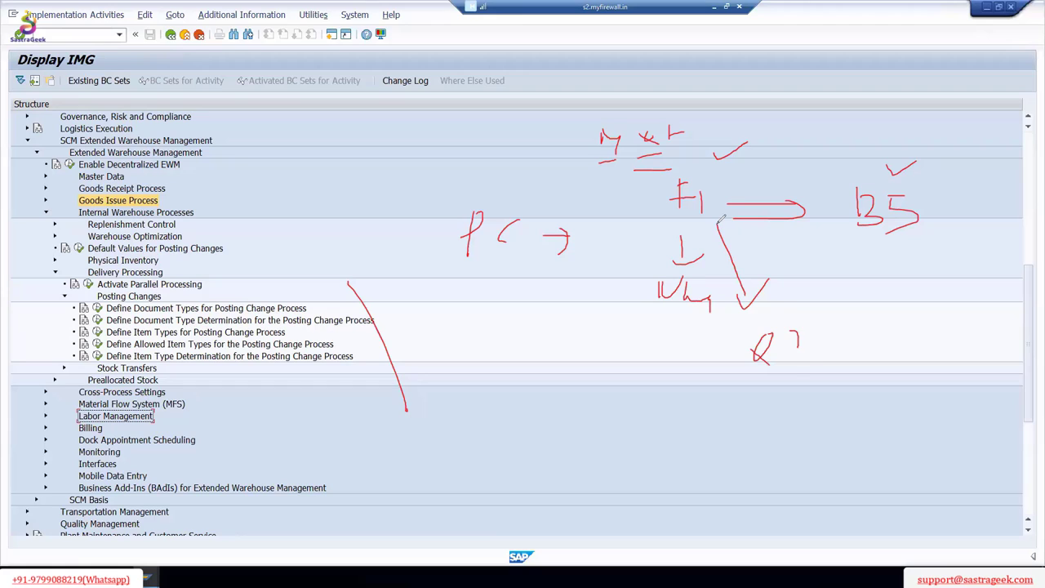
left_click_drag(799, 347, 779, 369)
key("e")
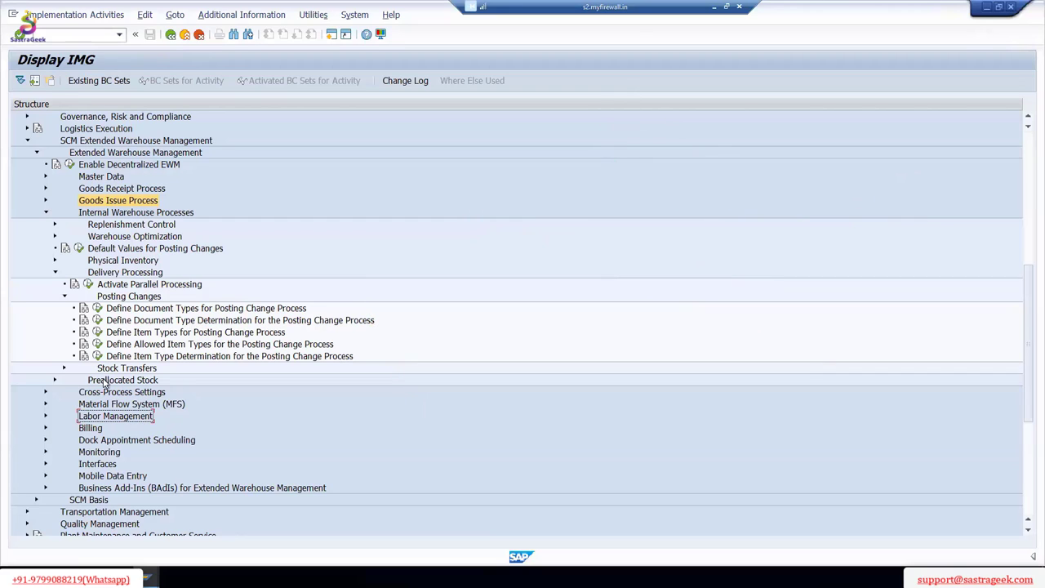
Step: Examine the activities under Stock Transfers, then collapse Delivery Processing and Internal Warehouse Processes
left_click(66, 297)
left_click(65, 308)
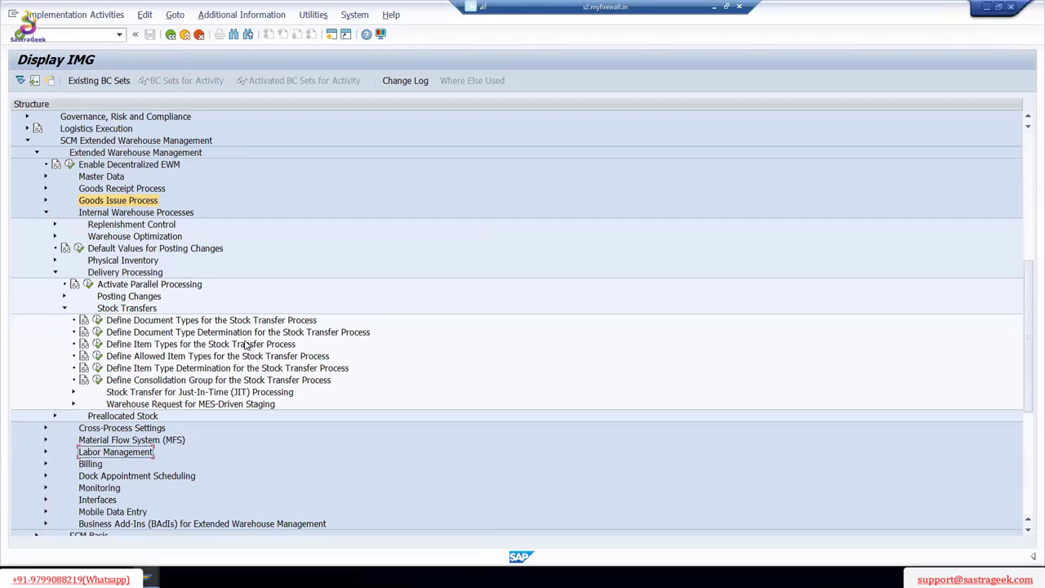
left_click(63, 309)
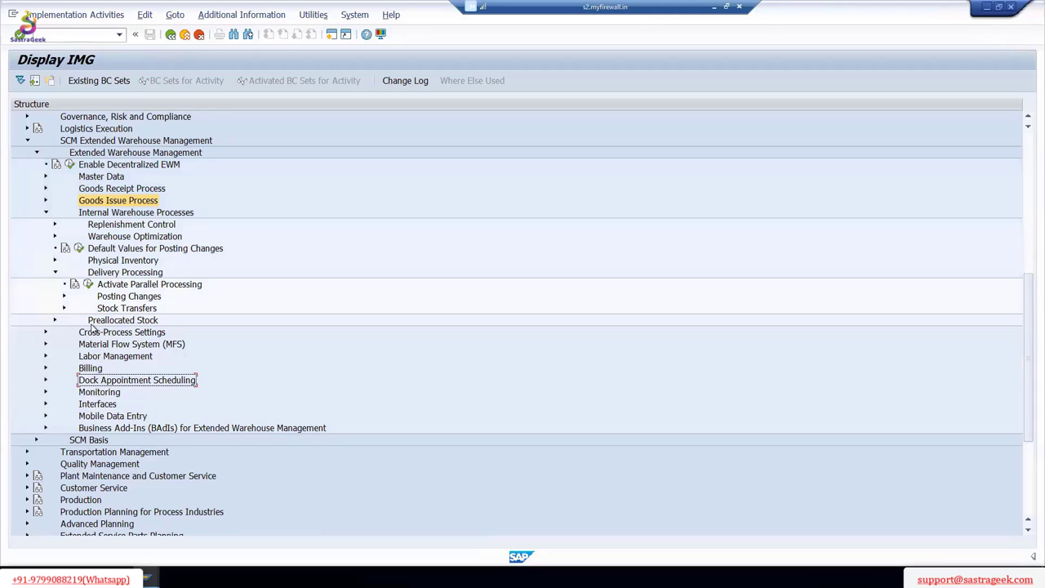
left_click(55, 272)
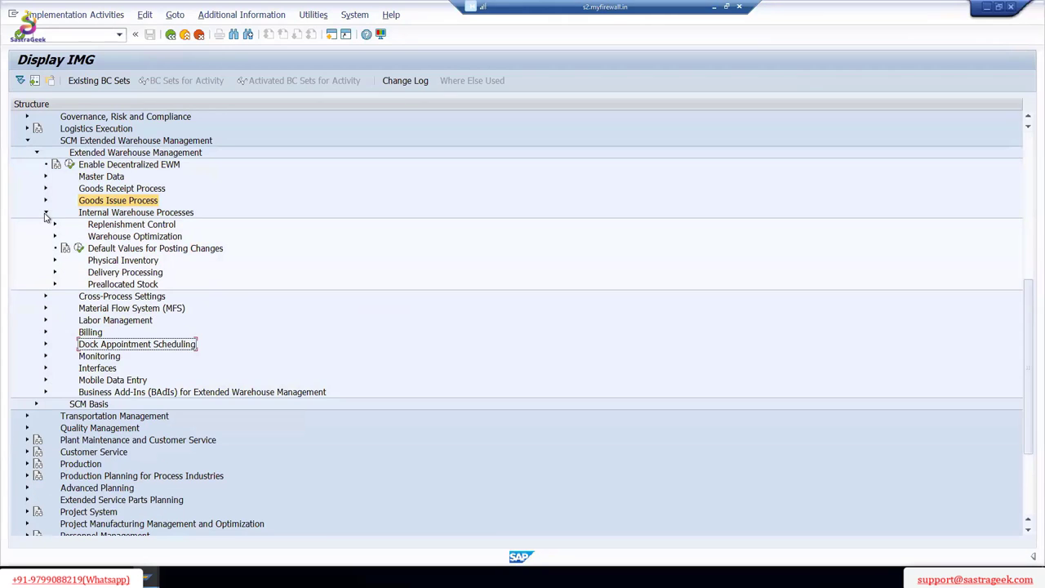
left_click(45, 214)
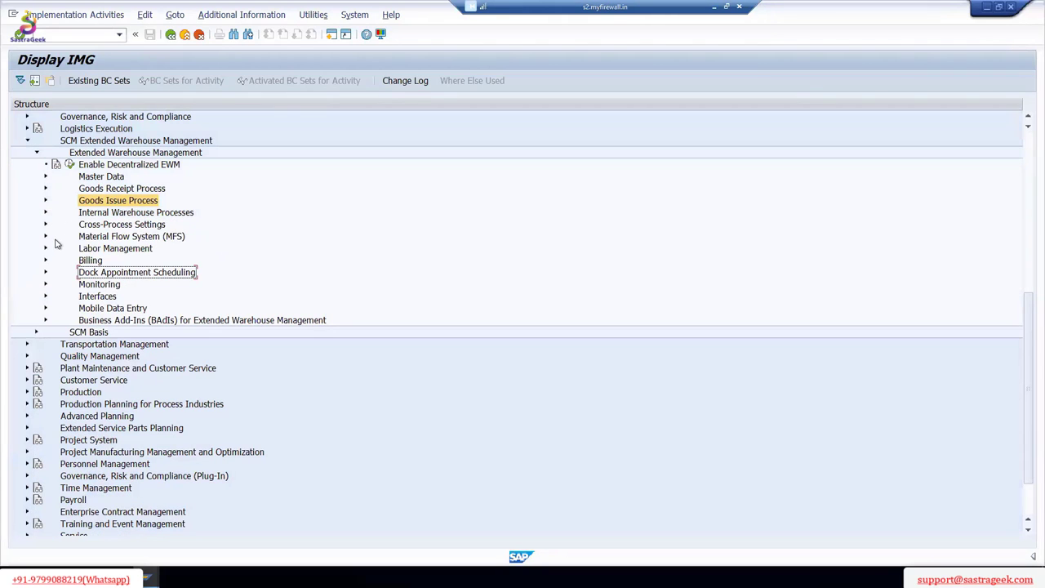
Step: Expand Cross-Process Settings, underline and tick Copy Warehouse Number Customizing, and write 1710 with a tick beside it
left_click(45, 225)
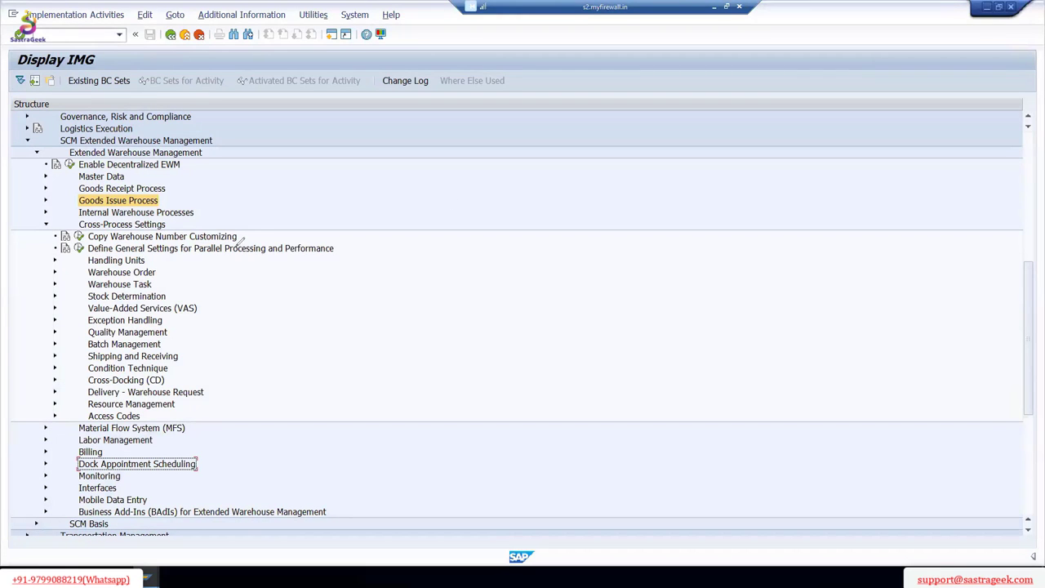
mouse_move(104, 244)
left_mouse_down()
mouse_move(237, 240)
mouse_move(351, 204)
left_mouse_up()
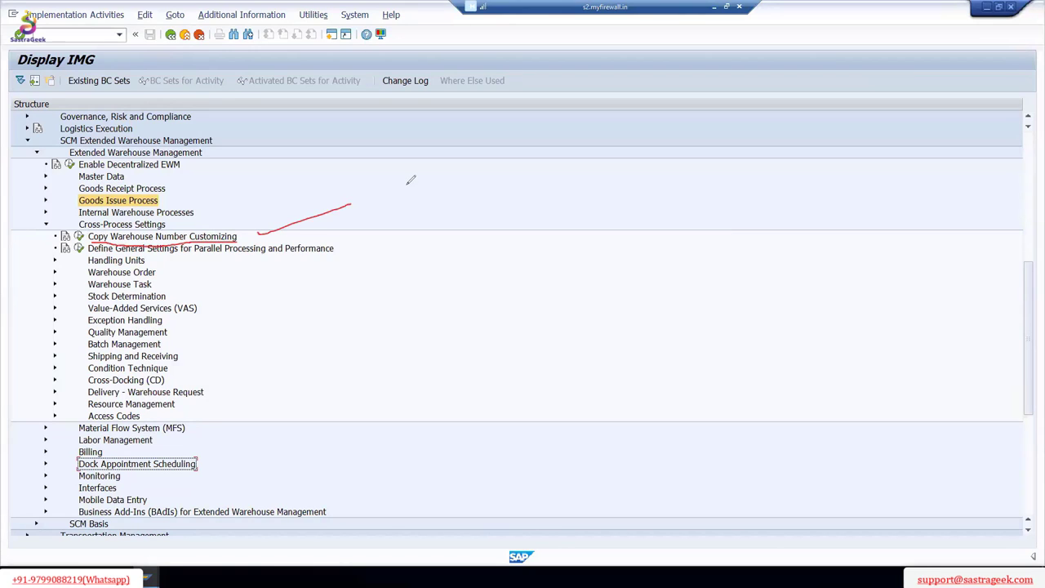
mouse_move(408, 185)
left_mouse_down()
mouse_move(407, 205)
mouse_move(449, 194)
mouse_move(456, 202)
mouse_move(459, 181)
left_mouse_up()
mouse_move(359, 153)
left_mouse_down()
mouse_move(372, 160)
mouse_move(417, 141)
left_mouse_up()
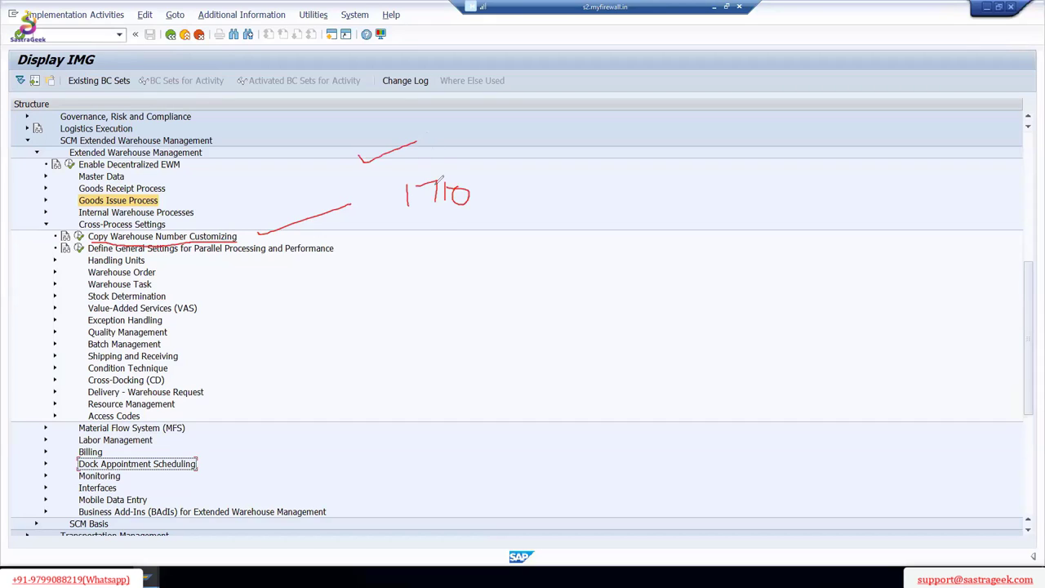
Step: Underline 1710, draw an arrow to a ticked and underlined 5710, and link them with a curved arrow
mouse_move(420, 222)
left_mouse_down()
mouse_move(450, 219)
mouse_move(456, 235)
left_mouse_up()
mouse_move(506, 200)
left_mouse_down()
mouse_move(551, 199)
mouse_move(560, 213)
left_mouse_up()
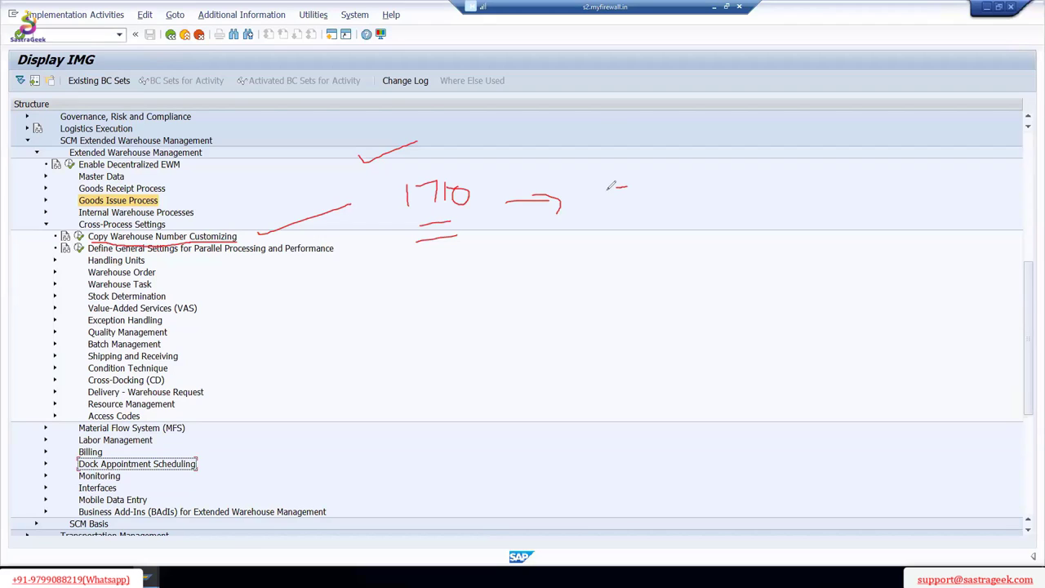
mouse_move(616, 188)
left_mouse_down()
mouse_move(627, 187)
mouse_move(620, 214)
mouse_move(669, 215)
mouse_move(692, 195)
left_mouse_up()
mouse_move(654, 155)
left_mouse_down()
mouse_move(683, 141)
mouse_move(658, 155)
left_mouse_up()
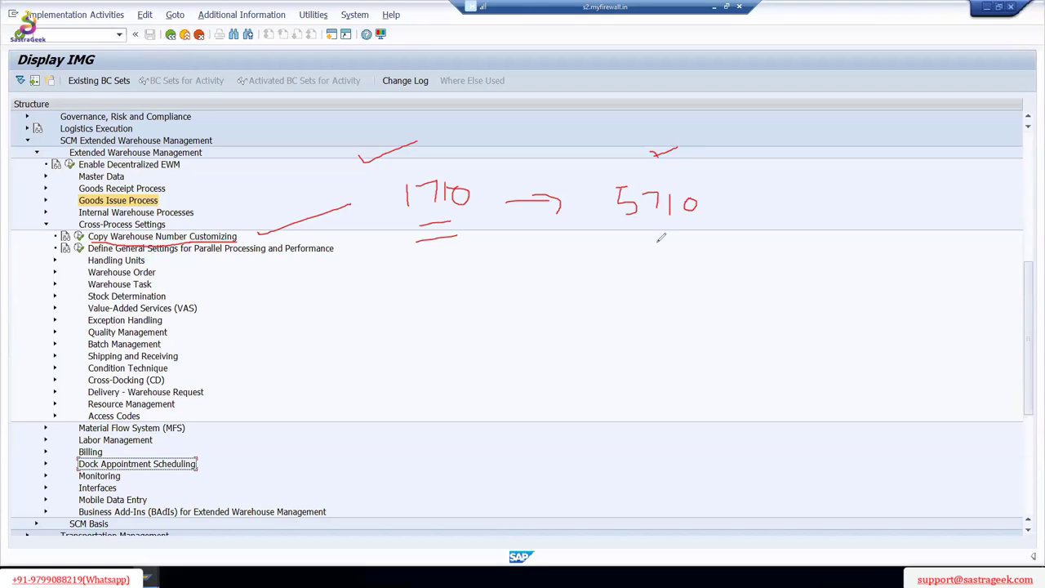
left_click_drag(632, 234, 682, 230)
mouse_move(418, 170)
left_mouse_down()
mouse_move(502, 146)
mouse_move(534, 161)
mouse_move(546, 181)
mouse_move(555, 176)
left_mouse_up()
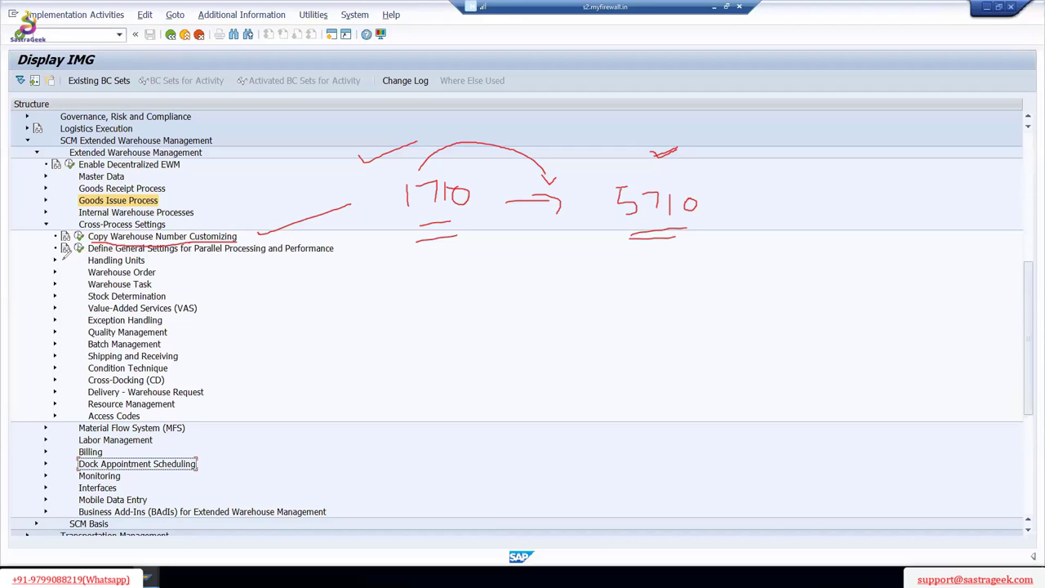
Step: Mark the Cross-Process Settings nodes from Handling Units to Resource Management with red strokes, then clear the annotations
left_click_drag(53, 258, 32, 327)
left_click_drag(75, 327, 98, 326)
mouse_move(169, 334)
left_mouse_down()
mouse_move(196, 330)
mouse_move(209, 354)
left_mouse_up()
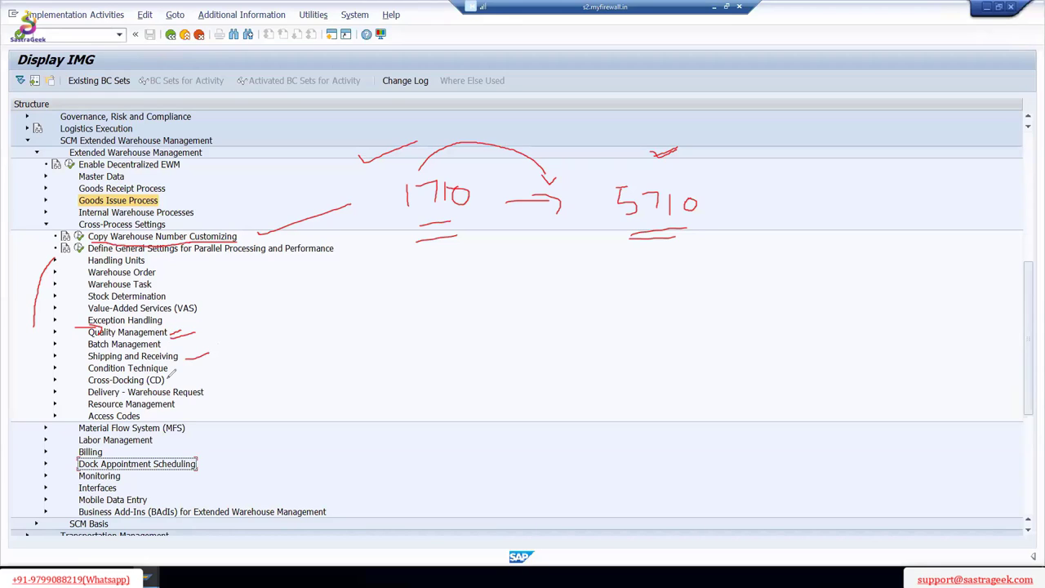
left_click_drag(168, 381, 202, 369)
left_click_drag(180, 405, 212, 399)
key("e")
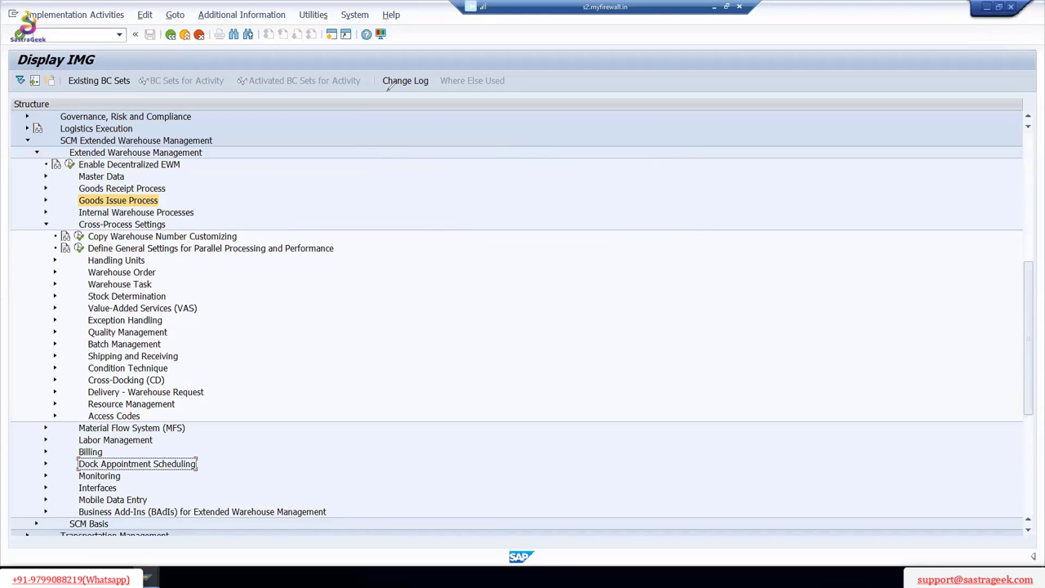
Step: Collapse Cross-Process Settings, open the Define Warehouse Number activity under Master Data, and select warehouse 1710
left_click(46, 224)
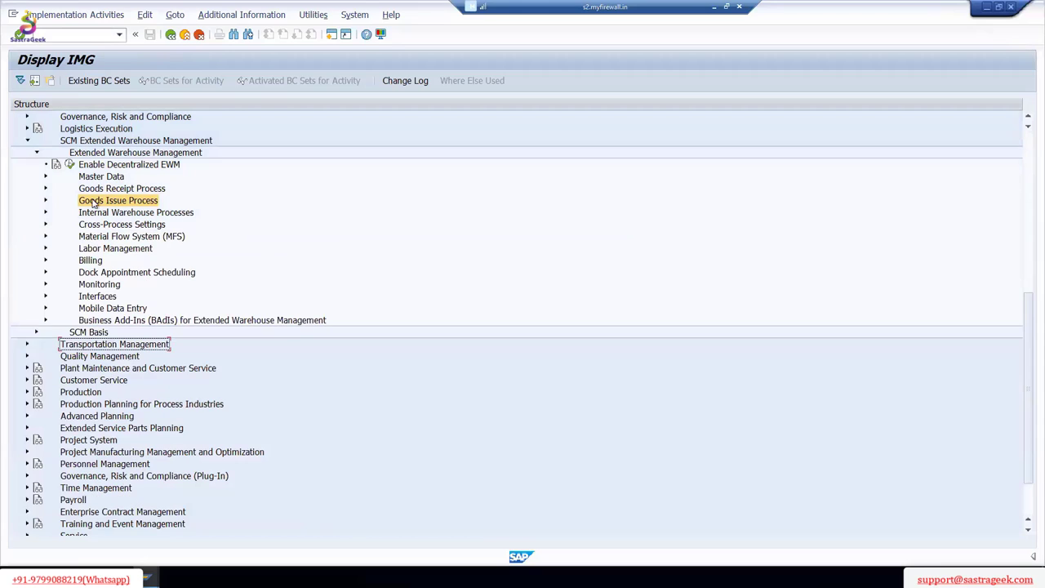
left_click(46, 177)
left_click(82, 190)
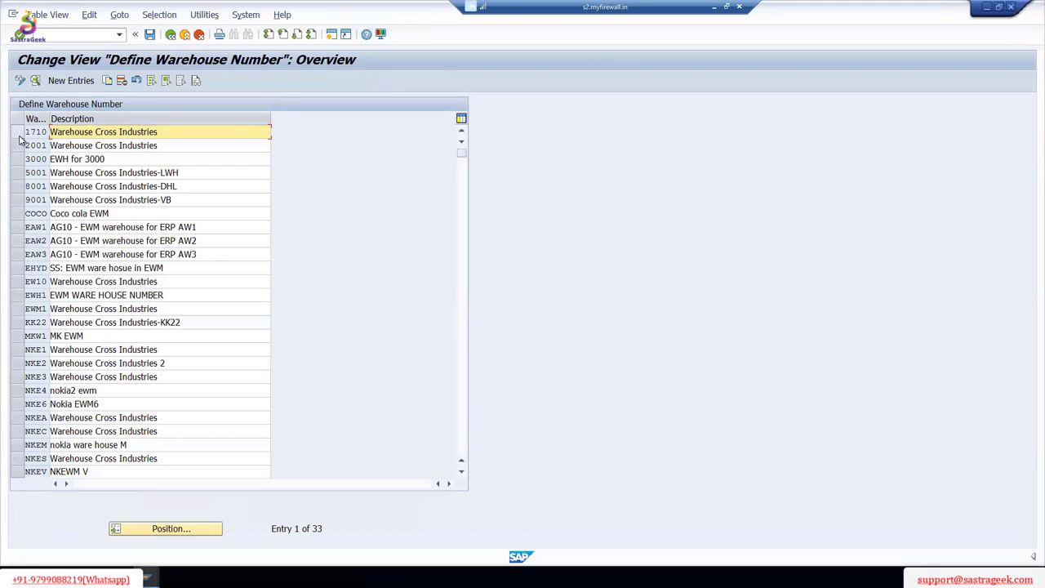
left_click(19, 135)
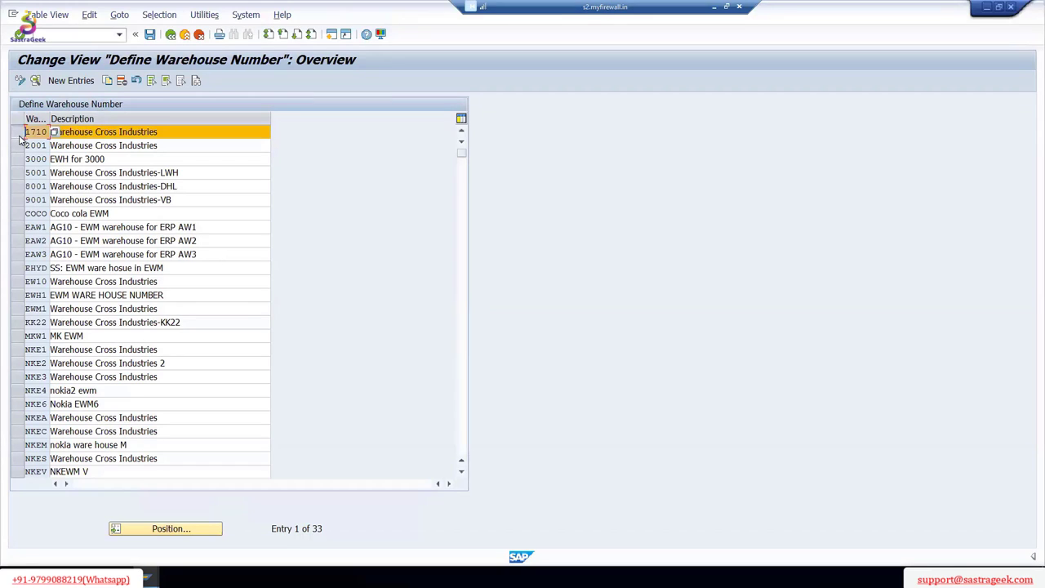
Step: Copy the warehouse 1710 definition to number 5710 with the description "Warehouse Cross Industries -5710-SG"
left_click(35, 80)
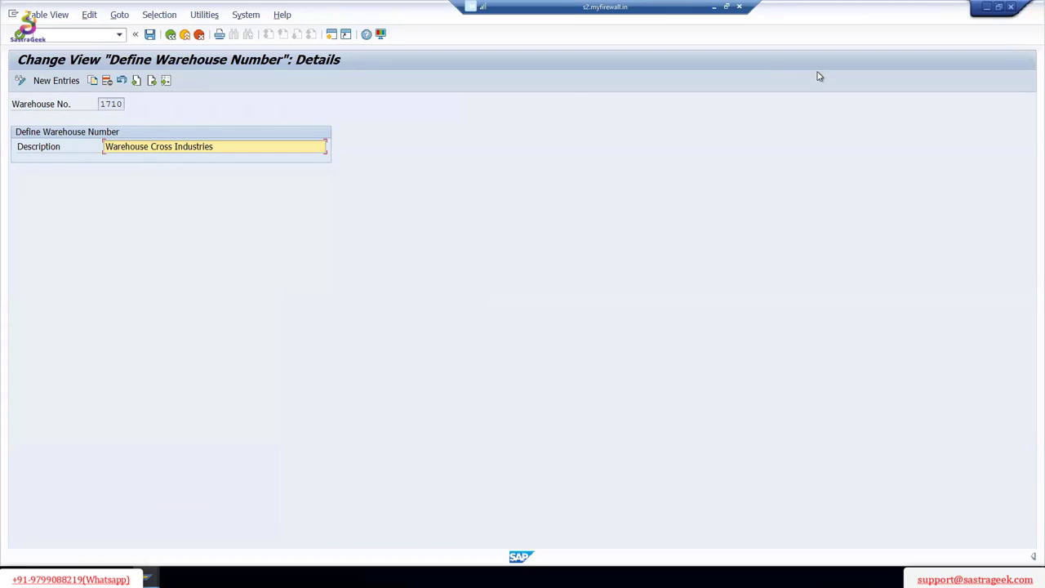
left_click_drag(269, 82, 364, 174)
left_click(93, 81)
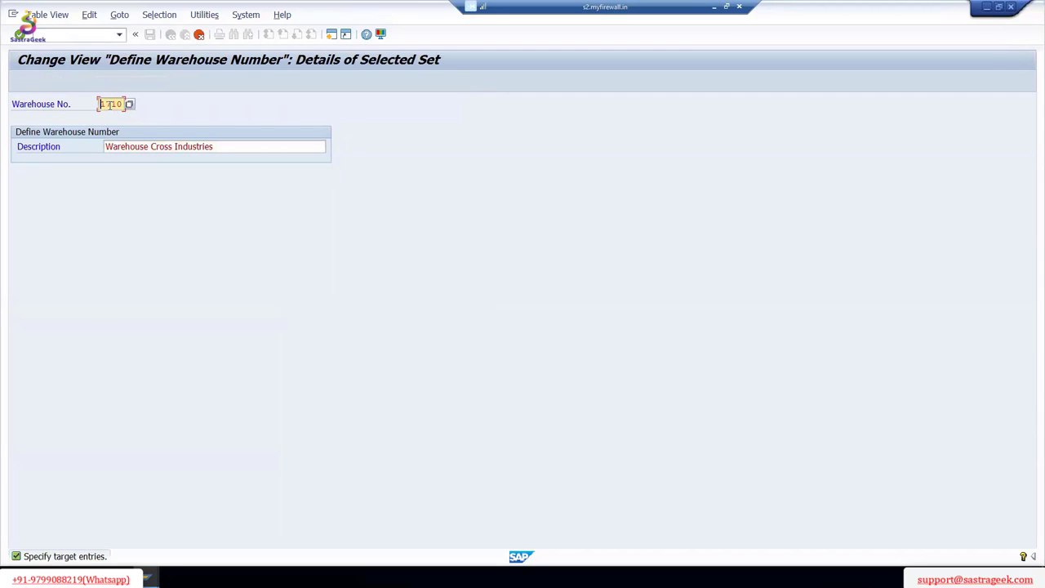
key("BackSpace")
type("5")
left_click(290, 148)
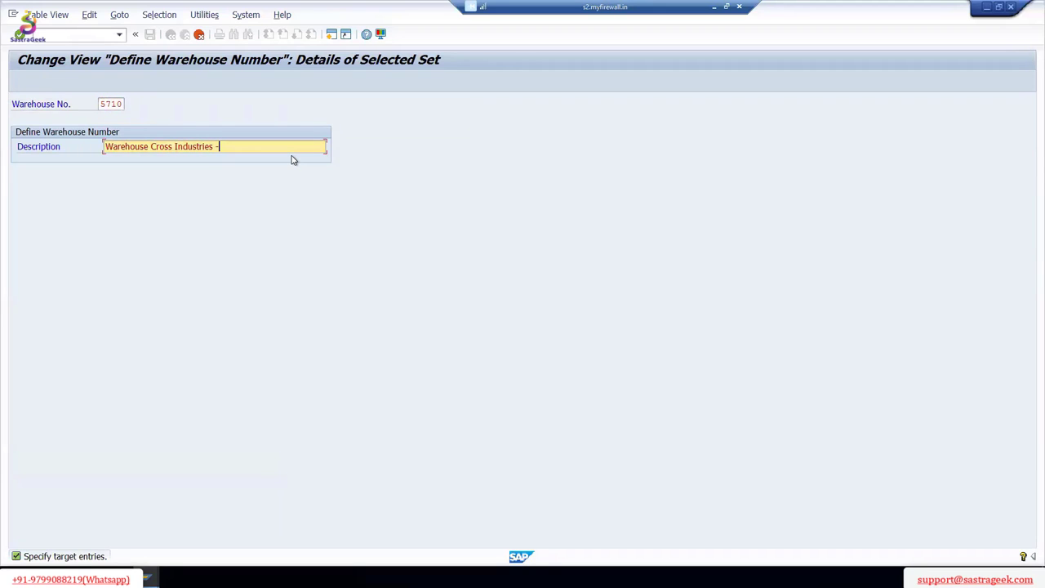
type("-5710-SG")
left_click(18, 34)
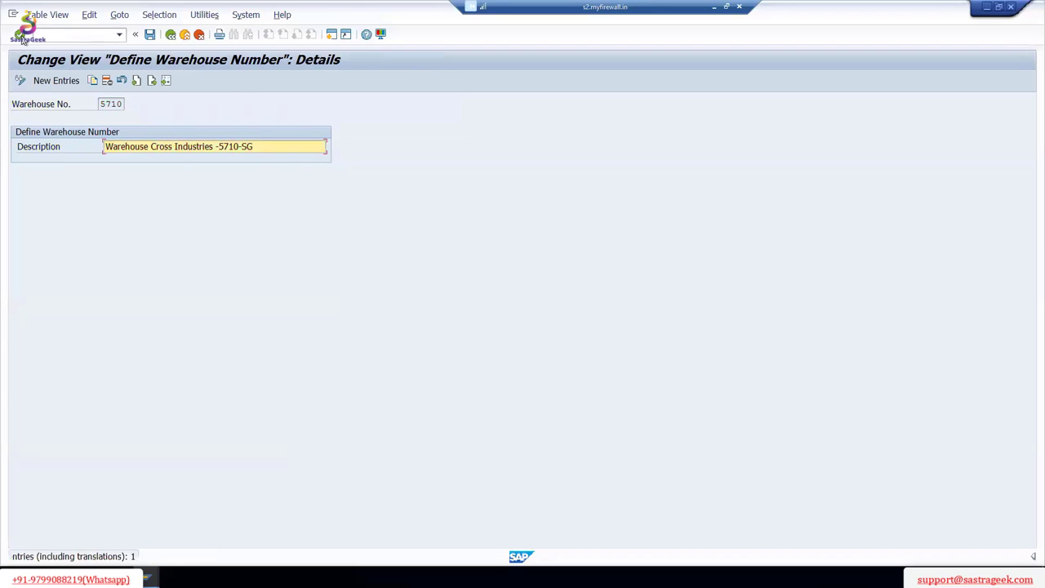
Step: Save warehouse 5710 under customizing request S4HK900781 and return to the configuration tree
left_click(150, 35)
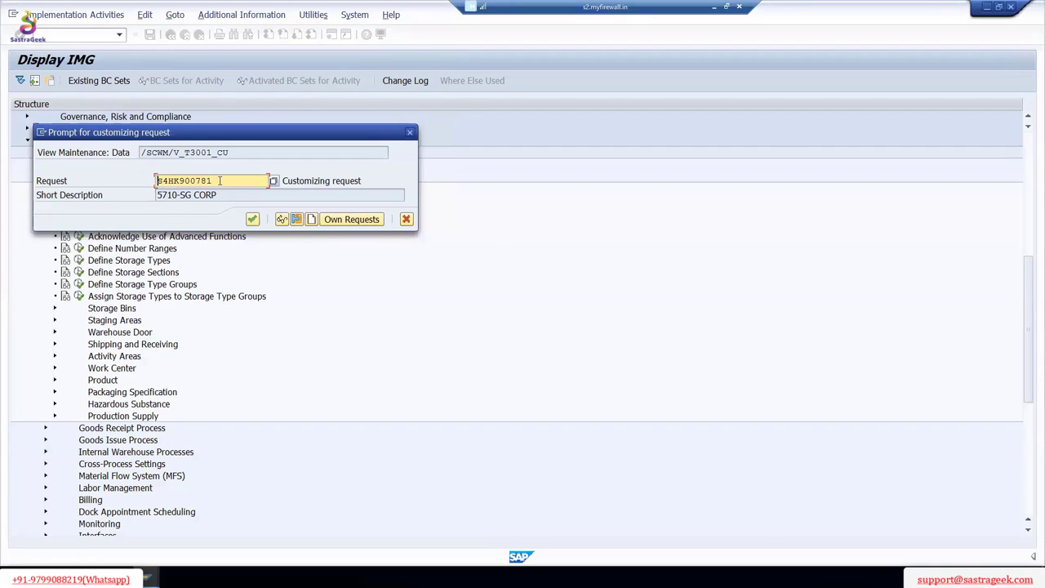
left_click_drag(219, 180, 157, 181)
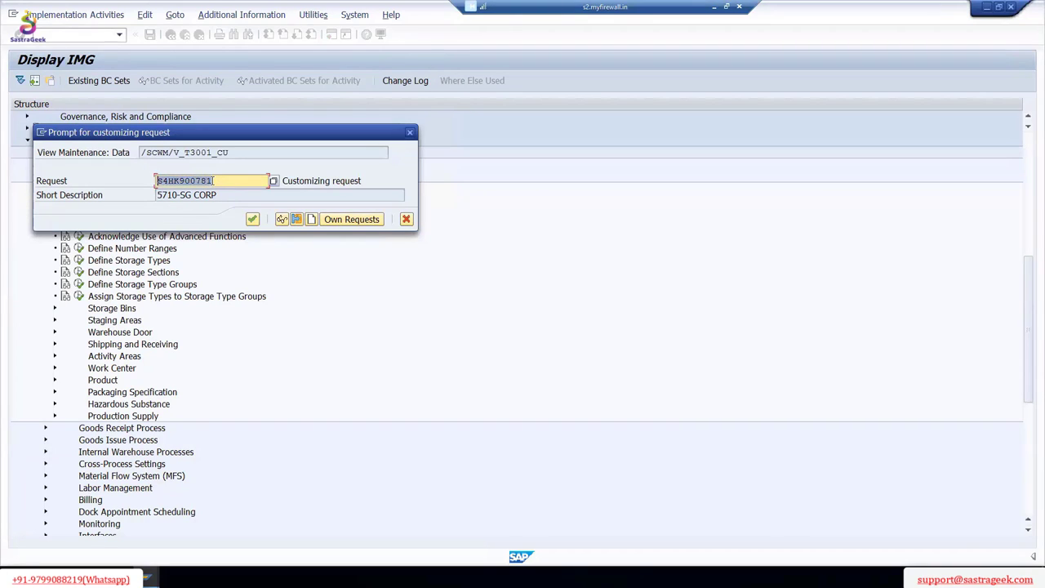
left_click(253, 220)
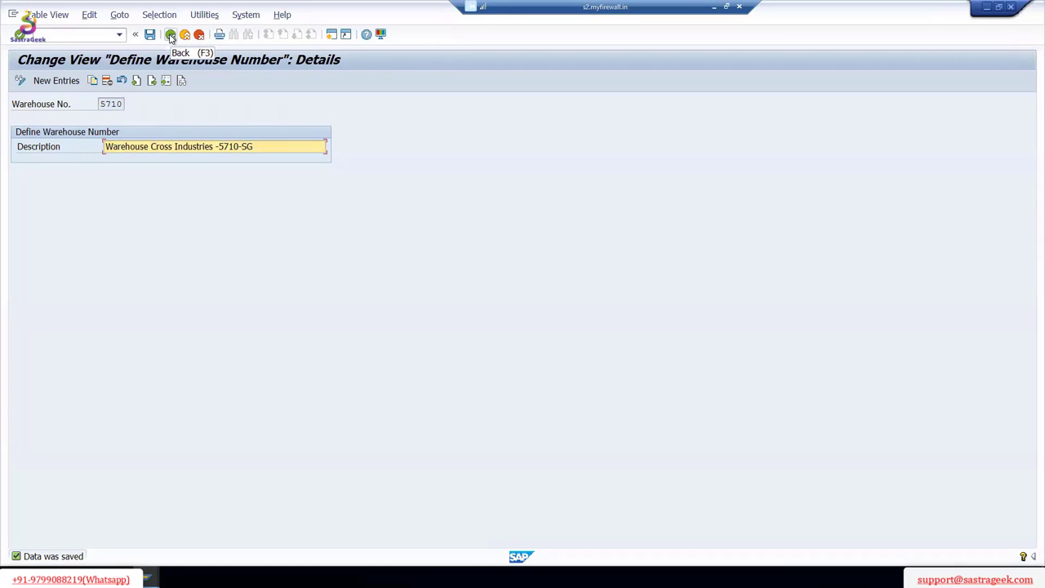
left_click(170, 35)
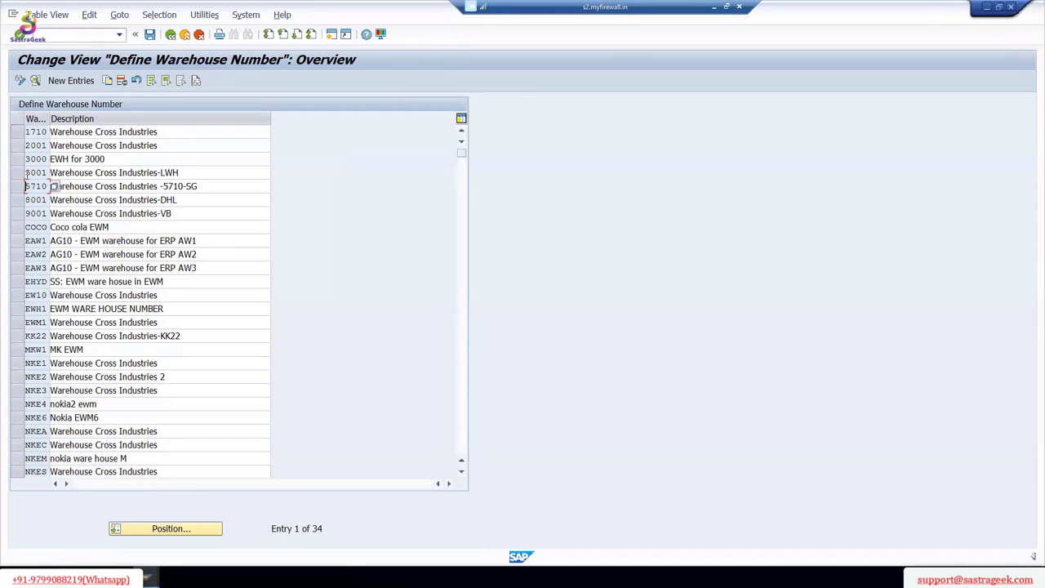
left_click(149, 34)
left_click(171, 35)
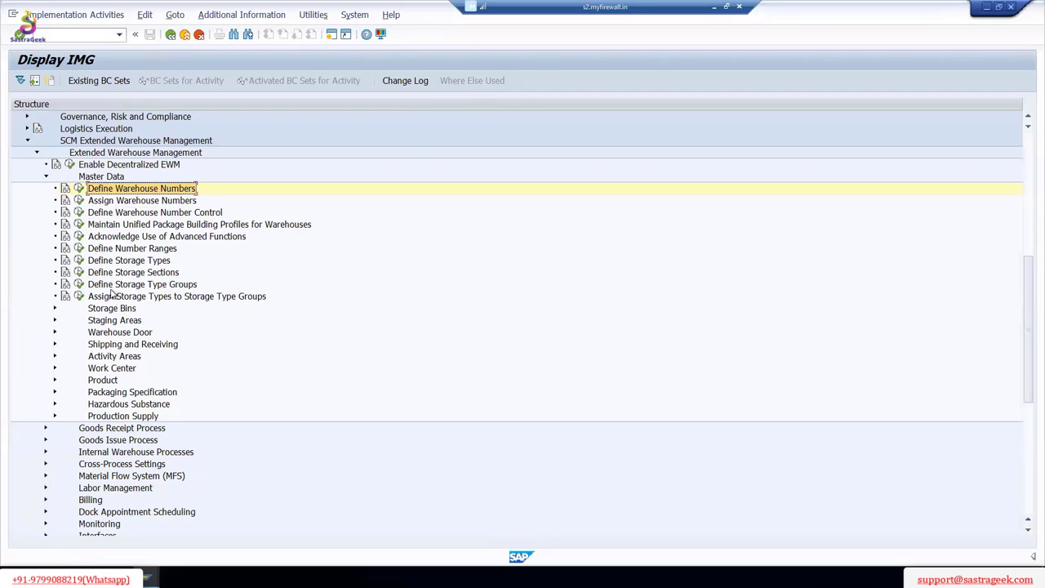
Step: Open Assign Warehouse Numbers for warehouse 5710 and bring up a blank new assignment entry
left_click(79, 201)
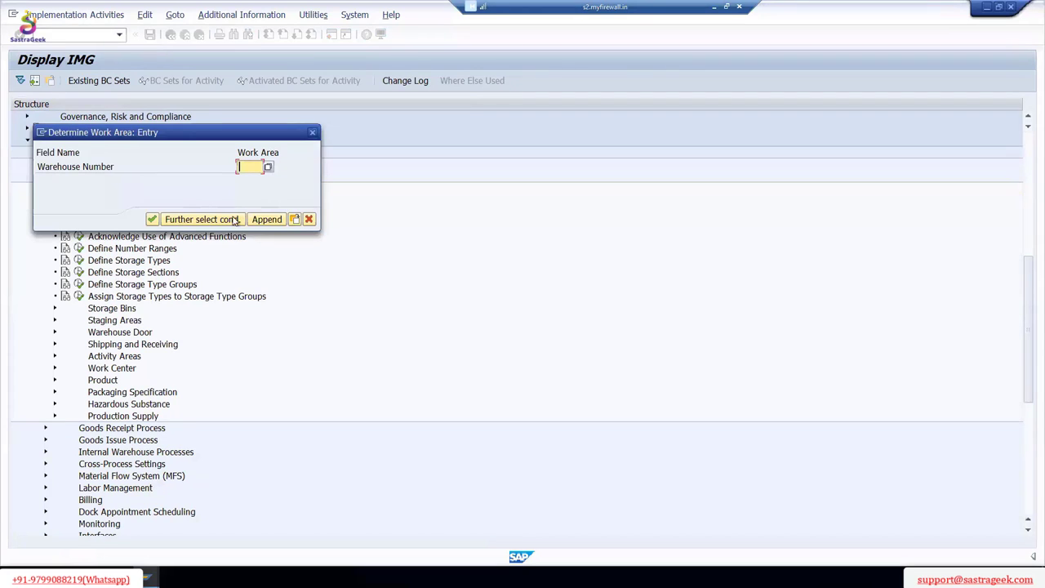
type("5710")
left_click(151, 220)
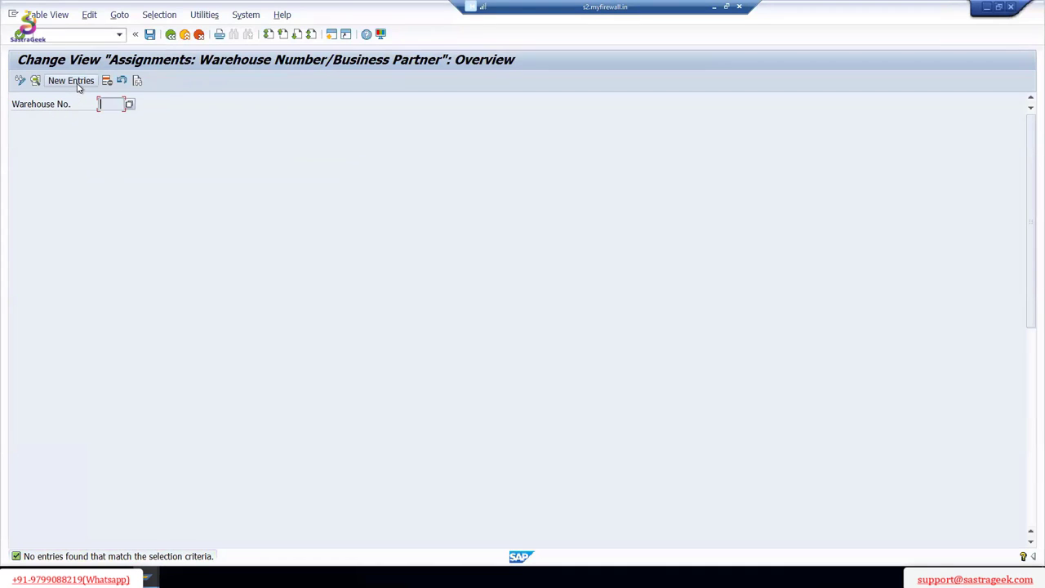
left_click(72, 81)
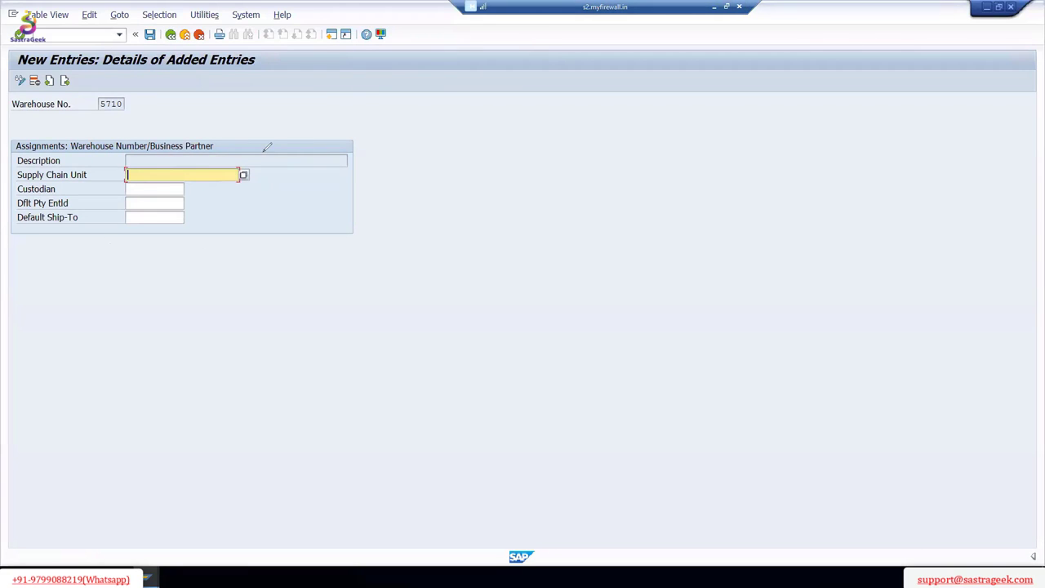
Step: Mark the business partner assignment fields and the warehouse number with red strokes, clear them, and leave the entry unsaved
mouse_move(263, 150)
left_mouse_down()
mouse_move(302, 179)
mouse_move(277, 292)
left_mouse_up()
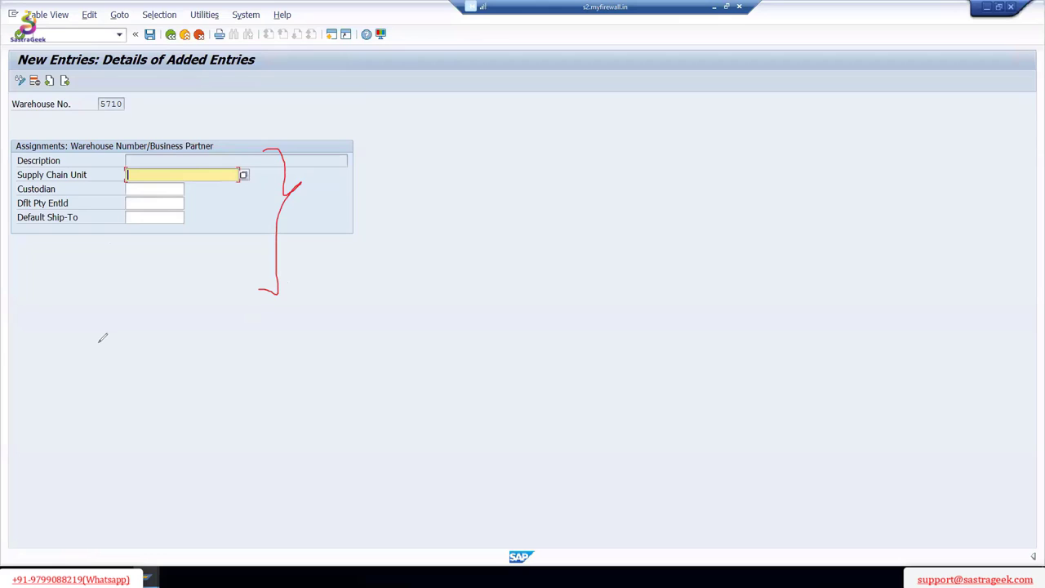
left_click_drag(23, 189, 85, 188)
left_click_drag(17, 187, 10, 210)
left_click_drag(54, 232, 76, 231)
left_click_drag(100, 123, 139, 123)
key("Escape")
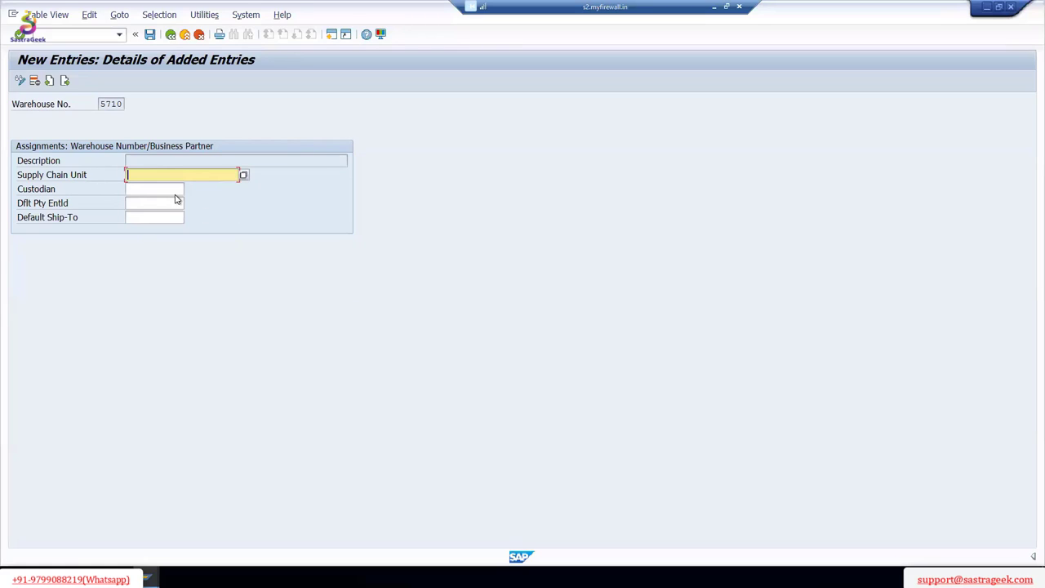
left_click(171, 35)
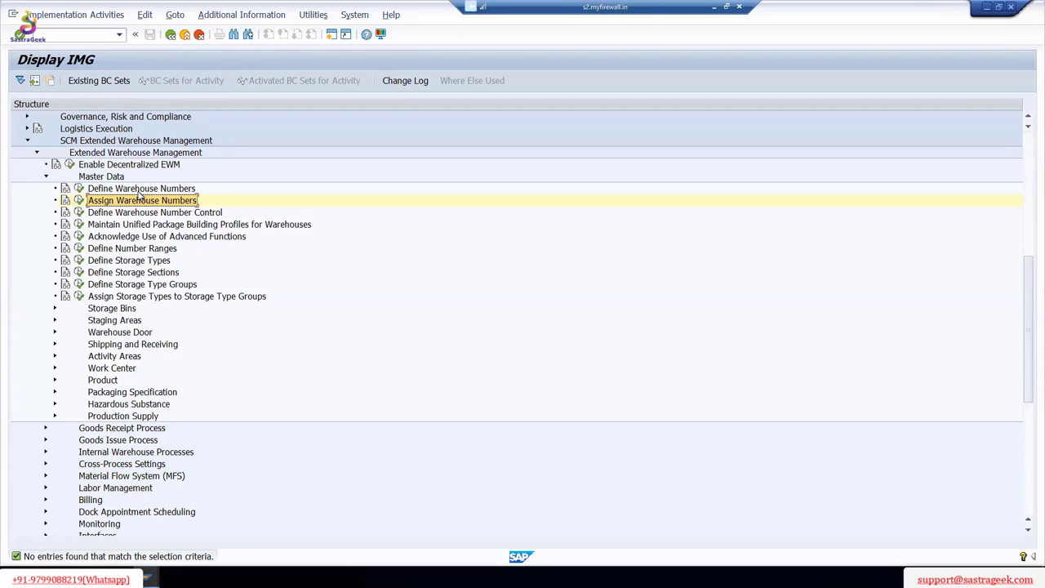
Step: Collapse Master Data, expand Cross-Process Settings, and open the Copy Warehouse Number Customizing activity
scroll(150, 314, "down", 1)
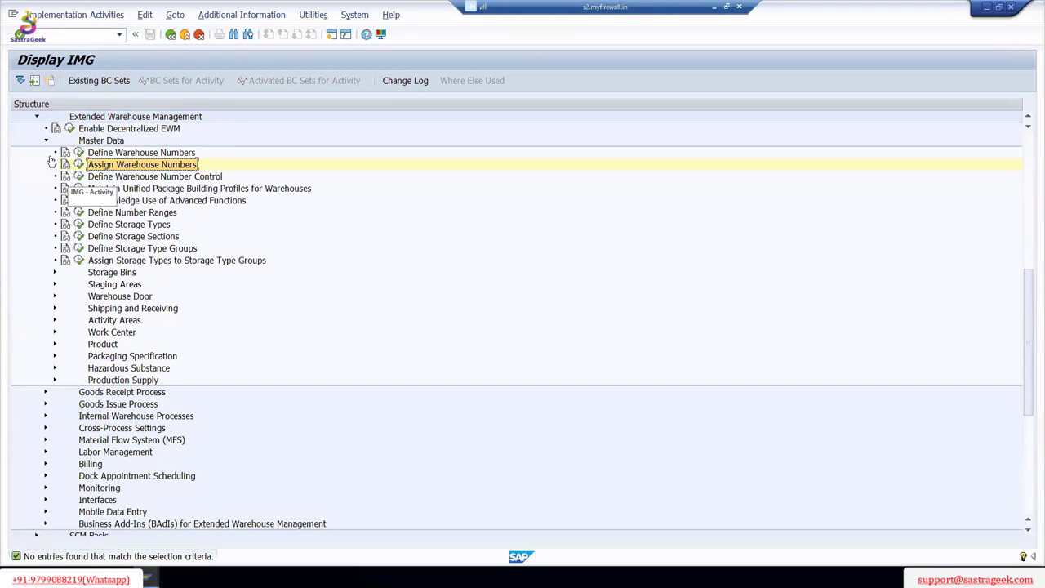
left_click(46, 140)
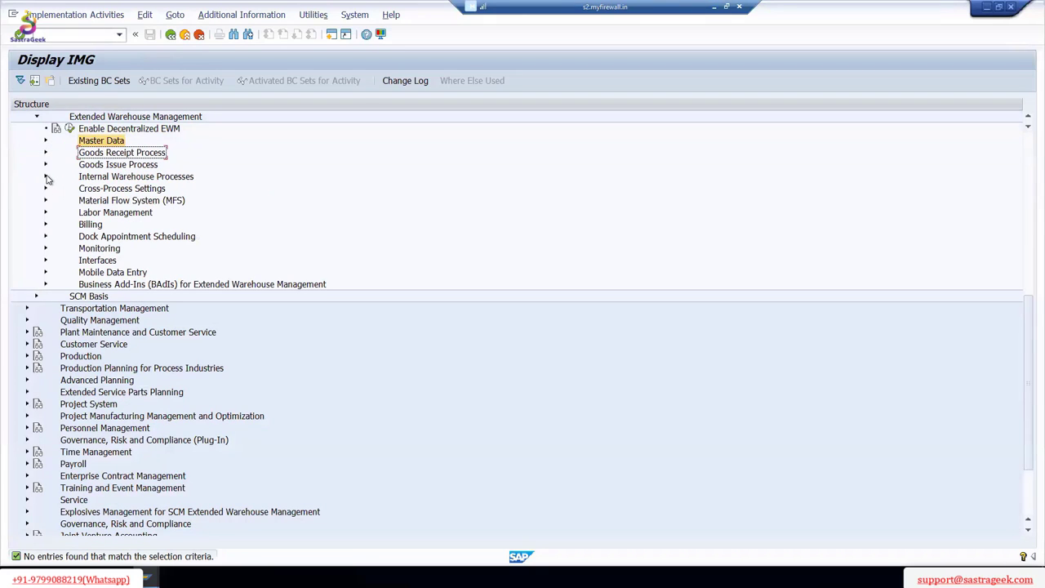
left_click(46, 176)
left_click(46, 177)
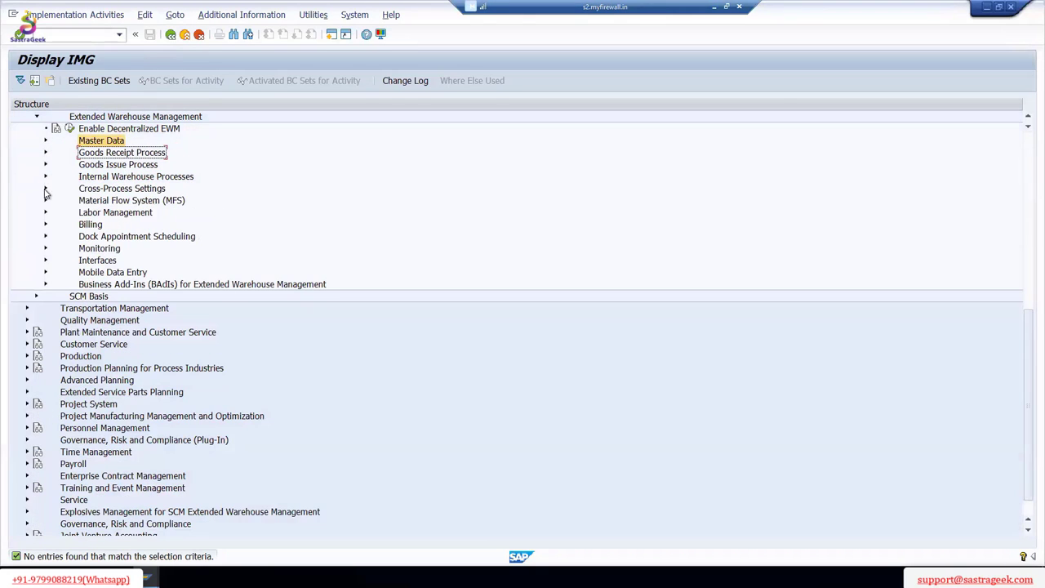
left_click(46, 188)
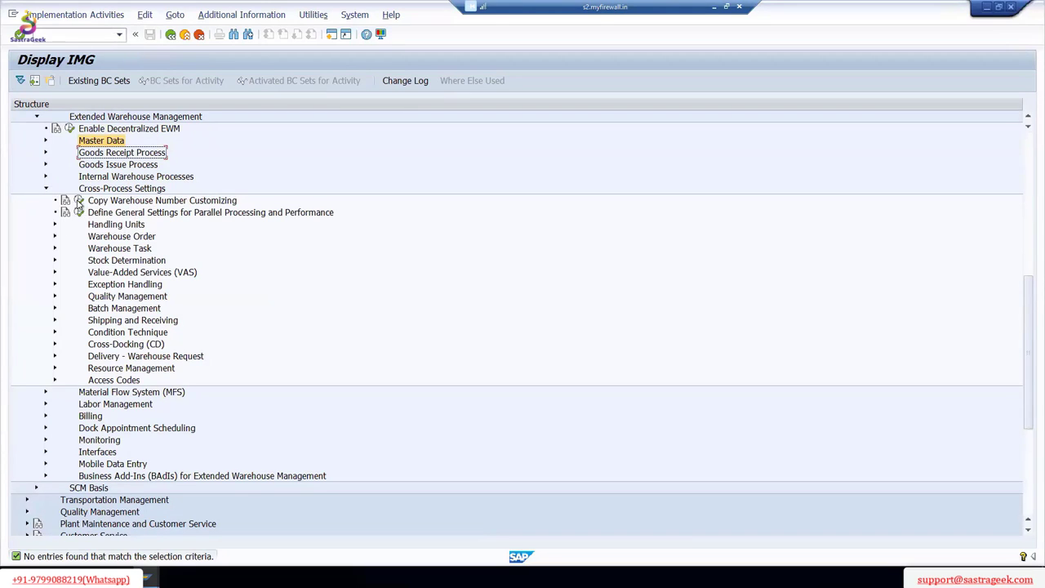
left_click(79, 200)
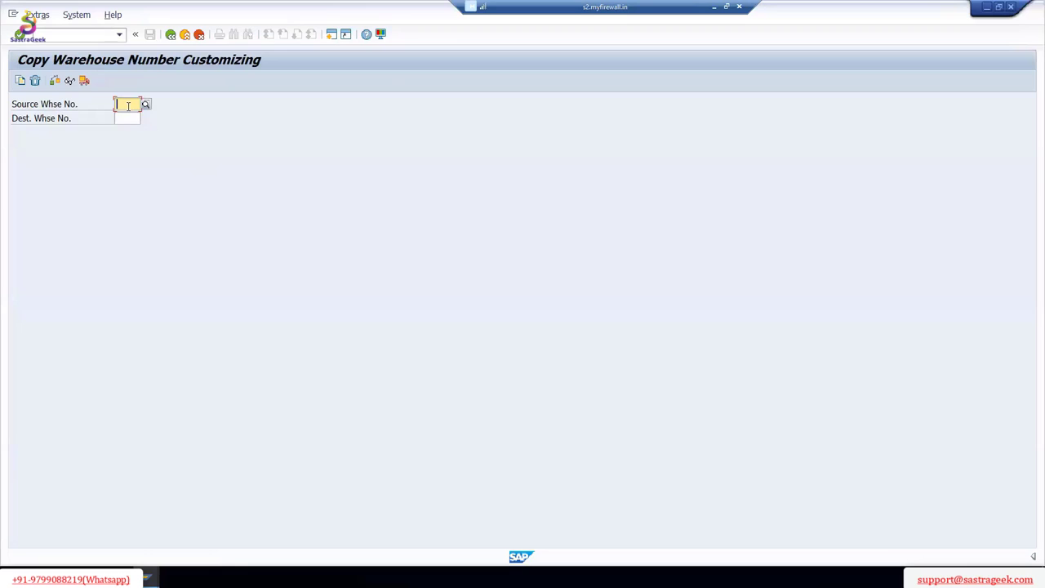
Step: Set the source warehouse number to 1710 and the destination warehouse number to 5710
type("17")
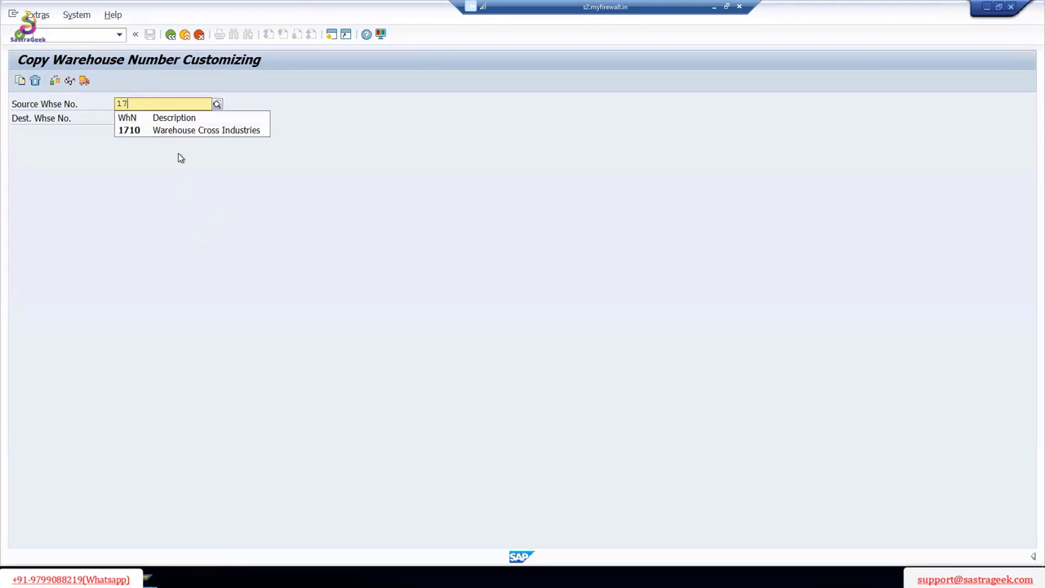
left_click(187, 130)
left_click(125, 120)
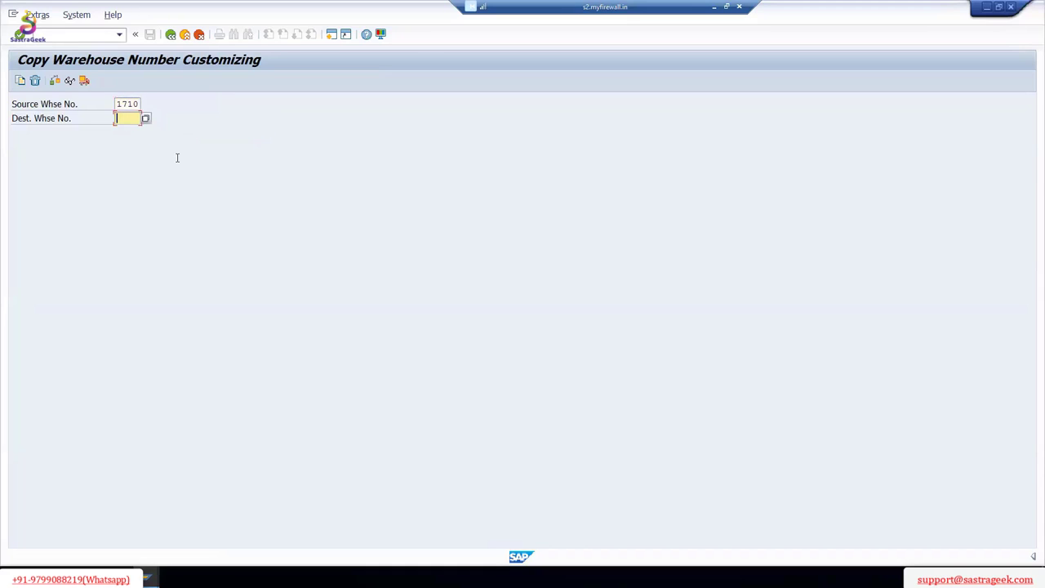
type("5710")
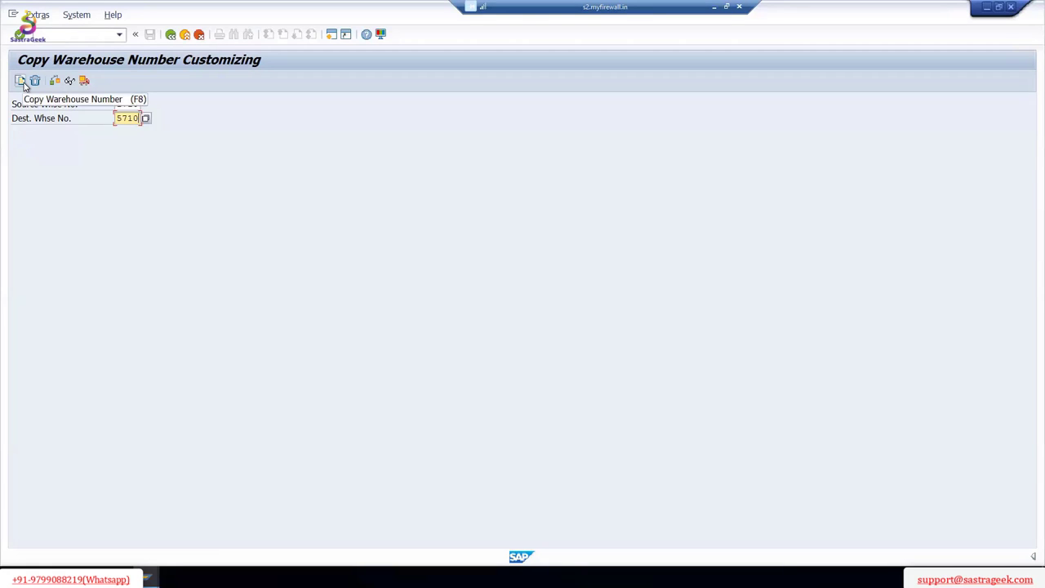
Step: Run the warehouse customizing copy, allow overwriting the destination data, and record it in customizing request S4HK900781
left_click(22, 83)
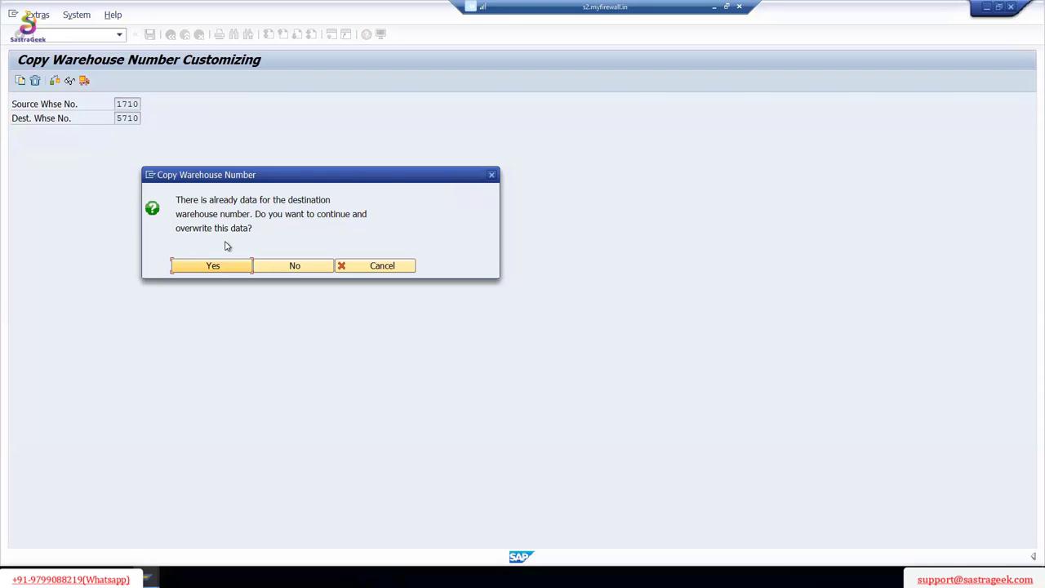
left_click(227, 275)
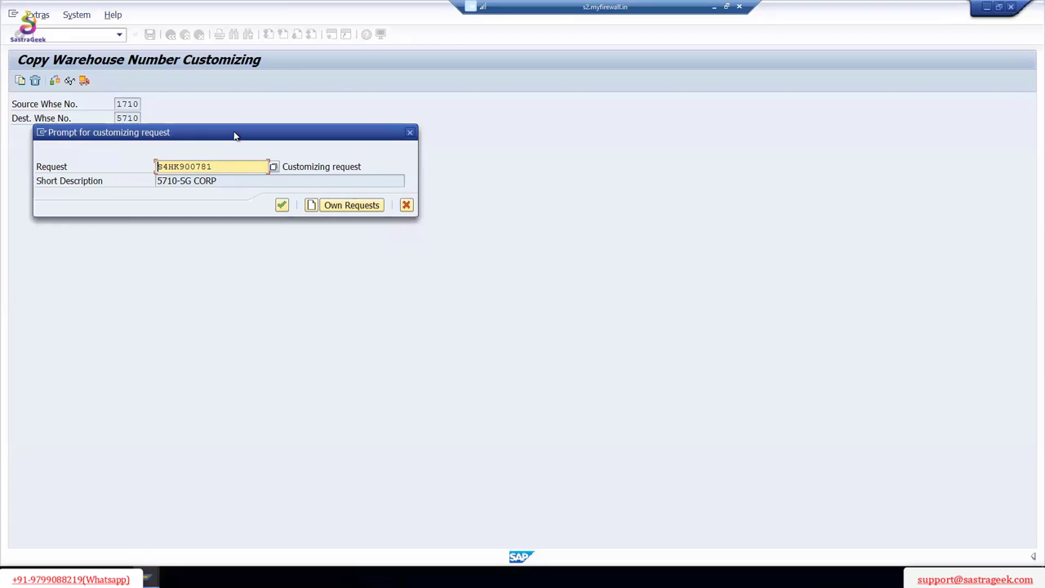
left_click_drag(234, 135, 204, 256)
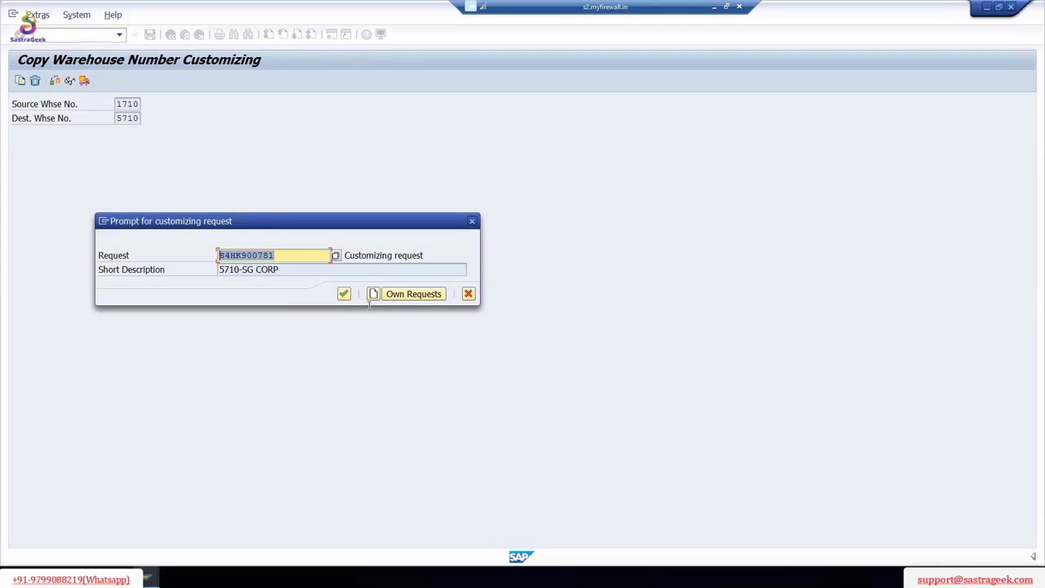
left_click(343, 294)
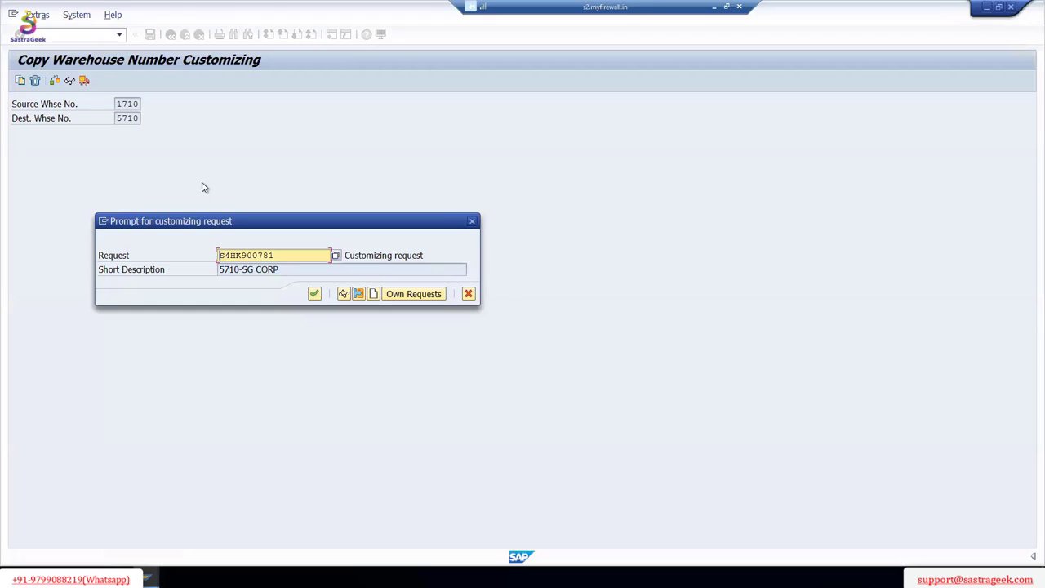
left_click(315, 295)
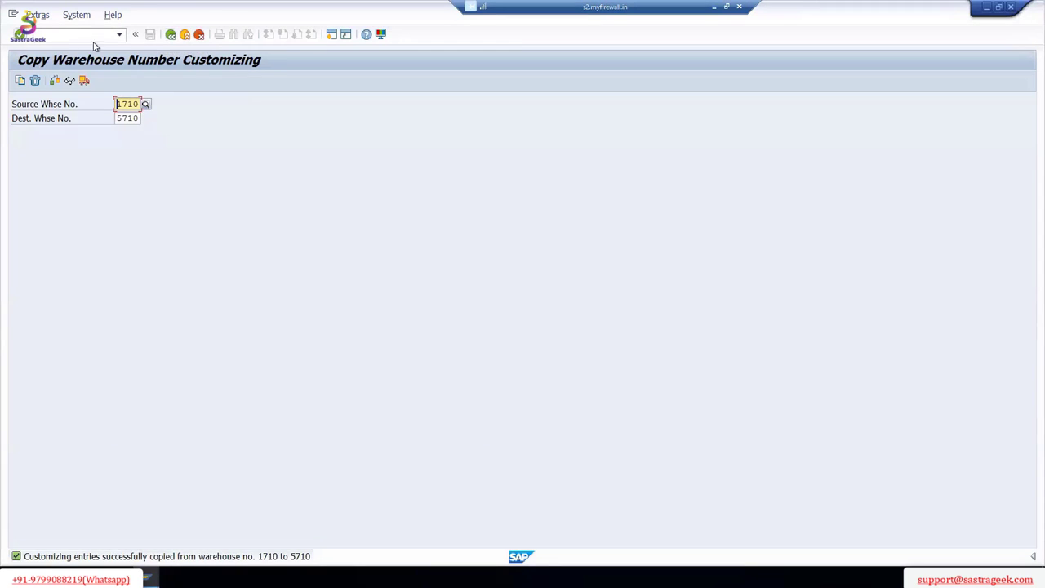
Step: Return to the configuration tree and collapse Cross-Process Settings
left_click(171, 35)
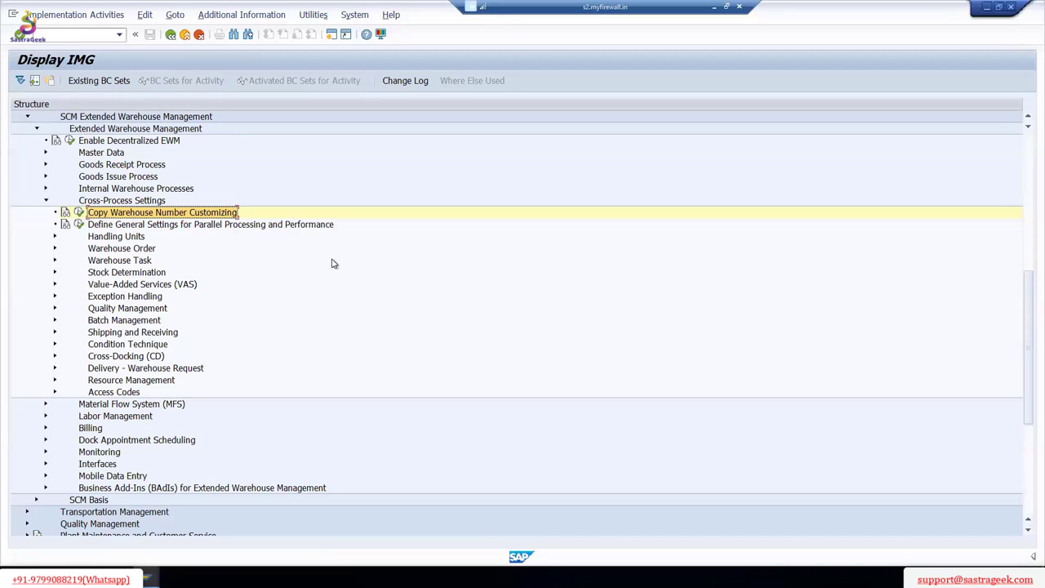
left_click(46, 201)
scroll(480, 260, "up", 5)
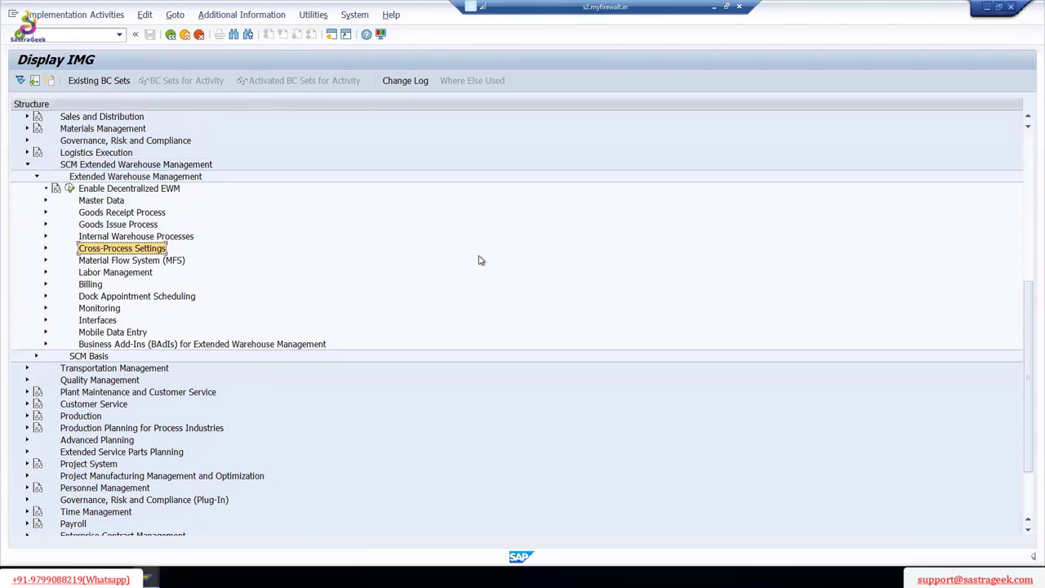
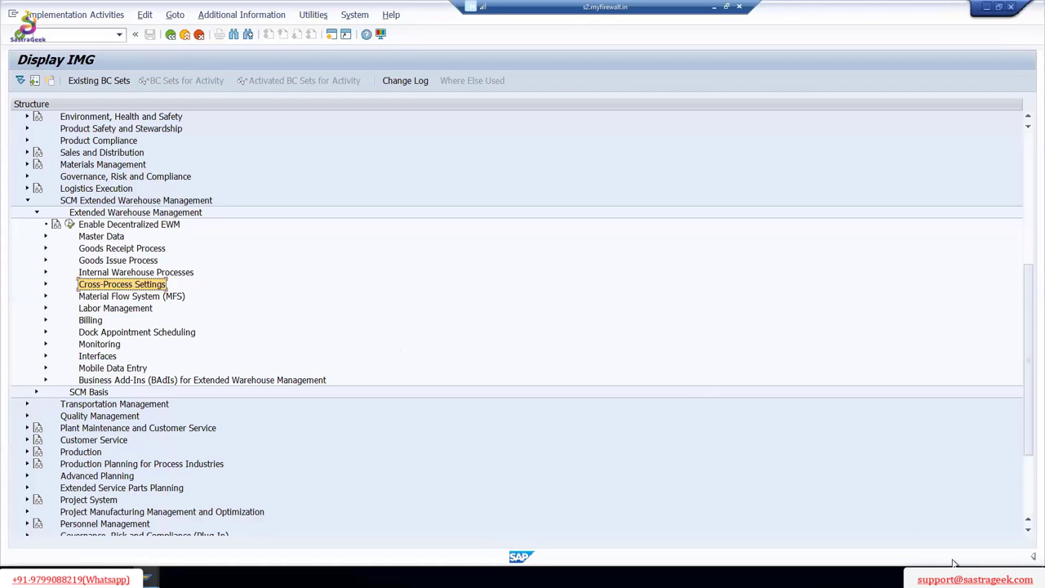
Step: Expand the status bar and view the session's system, client, program and transaction details
scroll(1027, 481, "down", 1)
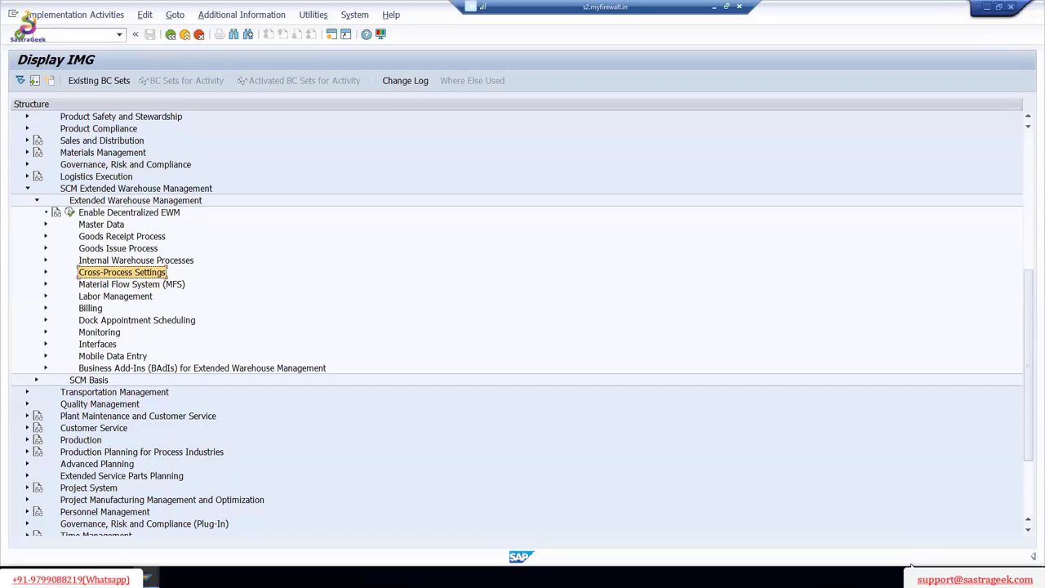
left_click(1027, 557)
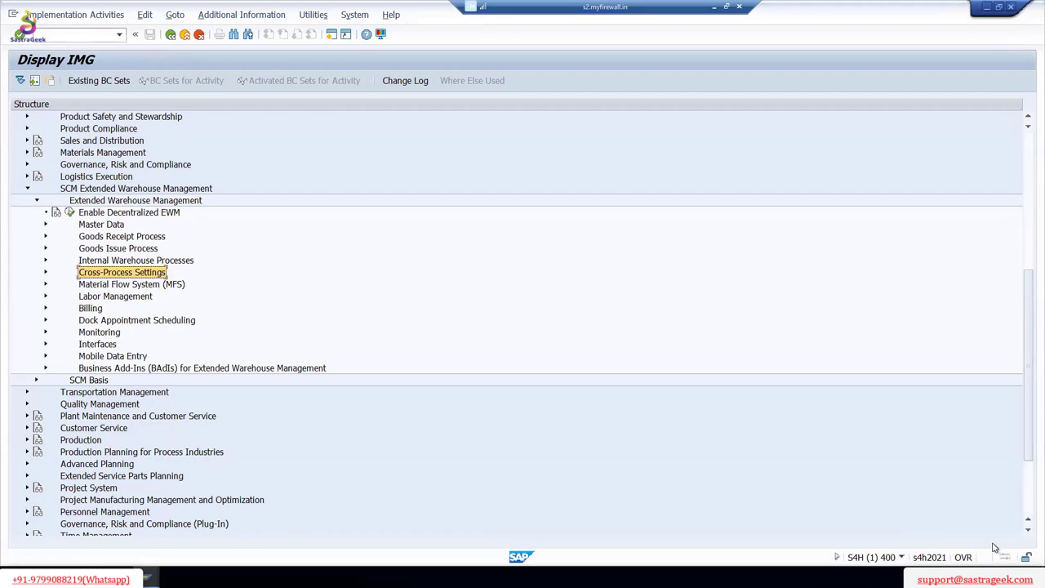
left_click(902, 557)
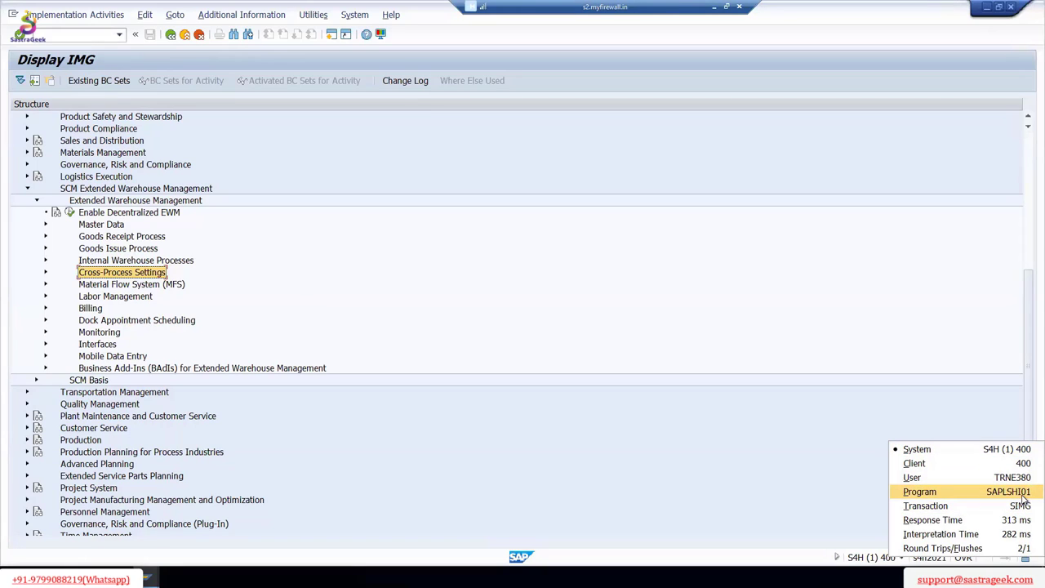
left_click(925, 555)
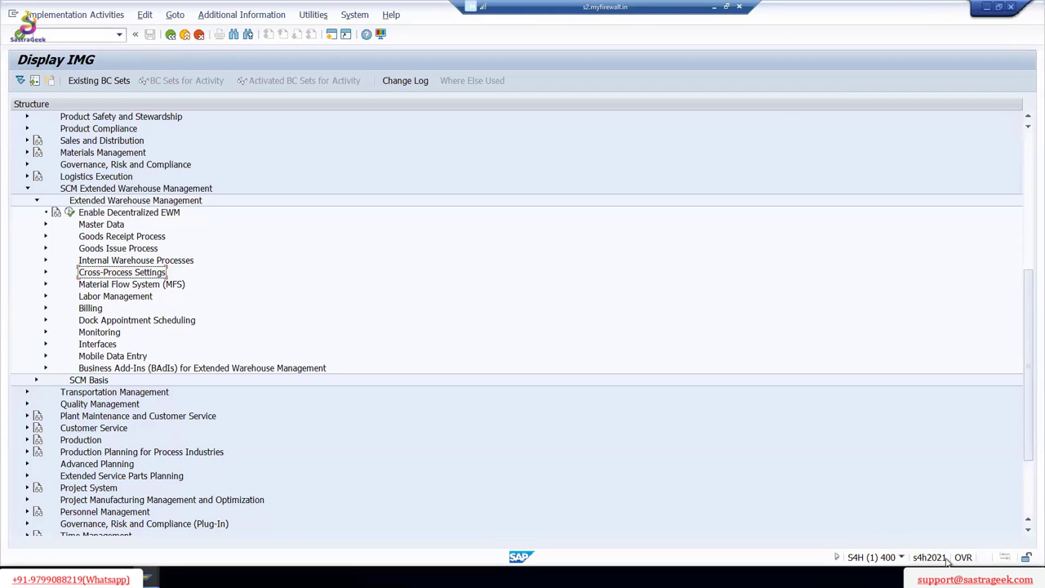
Step: Review the session's system, client, user, program and transaction details again and close the list
left_click(902, 557)
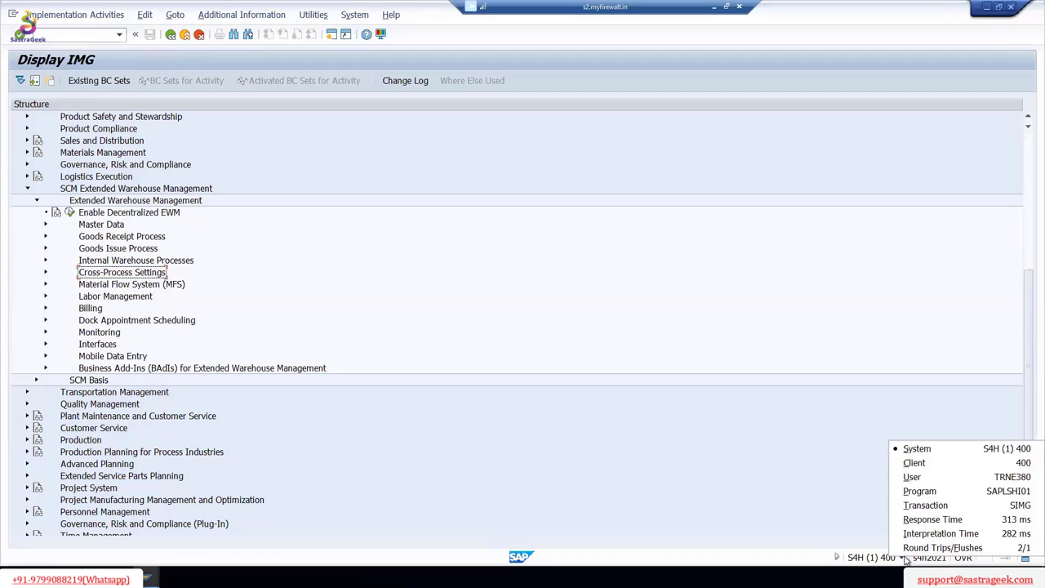
left_click(855, 488)
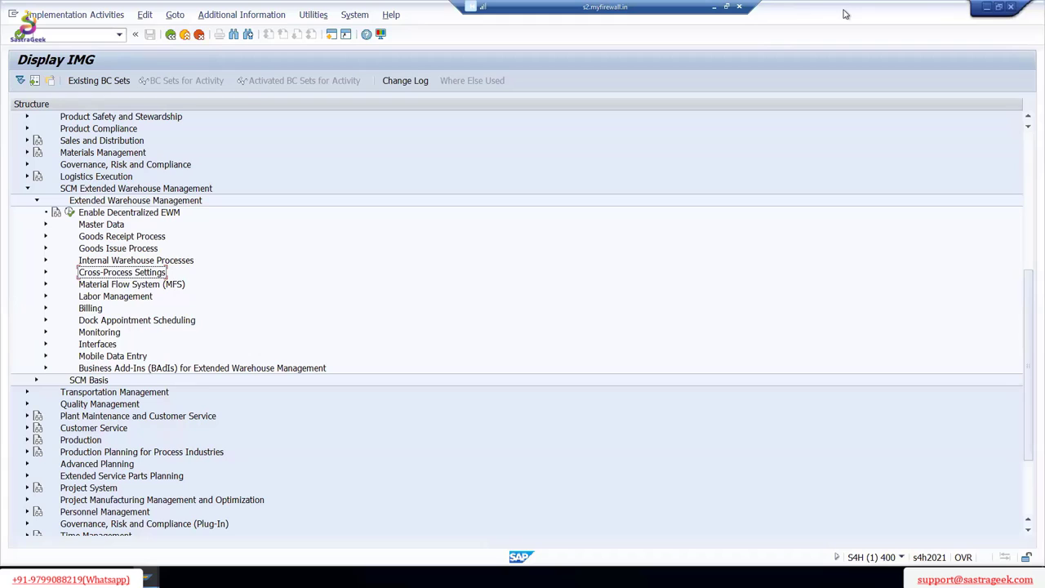
Step: Annotate the Billing node with a cross, brackets and arrows to handwritten SD and WM, and clear the drawing
mouse_move(74, 309)
left_mouse_down()
mouse_move(169, 319)
mouse_move(196, 307)
mouse_move(215, 320)
mouse_move(236, 311)
mouse_move(214, 323)
mouse_move(222, 338)
mouse_move(242, 330)
mouse_move(242, 347)
left_mouse_up()
left_click_drag(72, 301, 69, 319)
left_click_drag(245, 281, 262, 333)
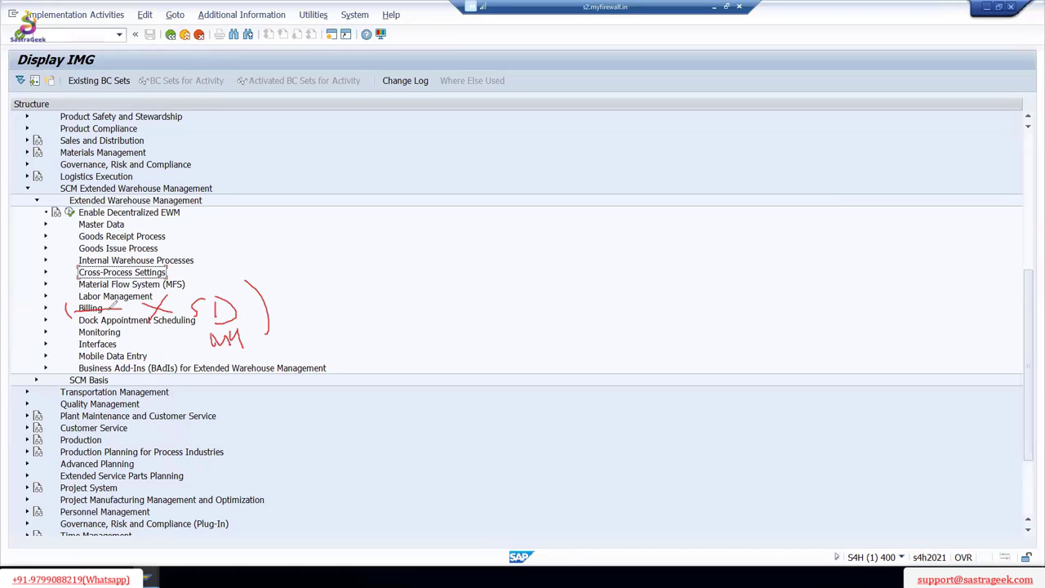
mouse_move(120, 305)
left_mouse_down()
mouse_move(201, 282)
mouse_move(127, 308)
mouse_move(211, 337)
mouse_move(197, 326)
mouse_move(210, 320)
left_mouse_up()
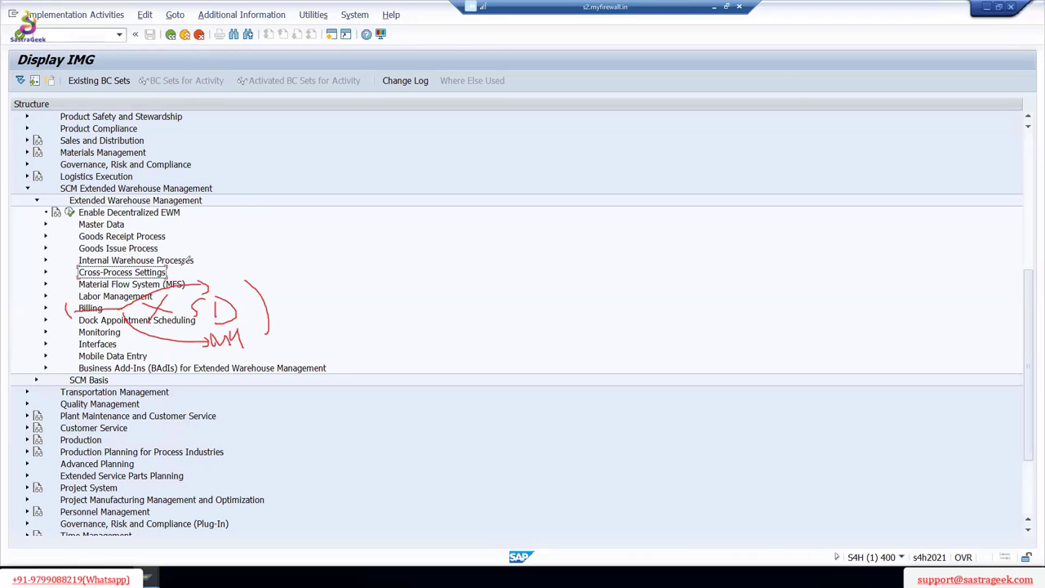
mouse_move(275, 209)
left_mouse_down()
mouse_move(257, 227)
mouse_move(279, 248)
mouse_move(311, 228)
mouse_move(310, 248)
left_mouse_up()
key("e")
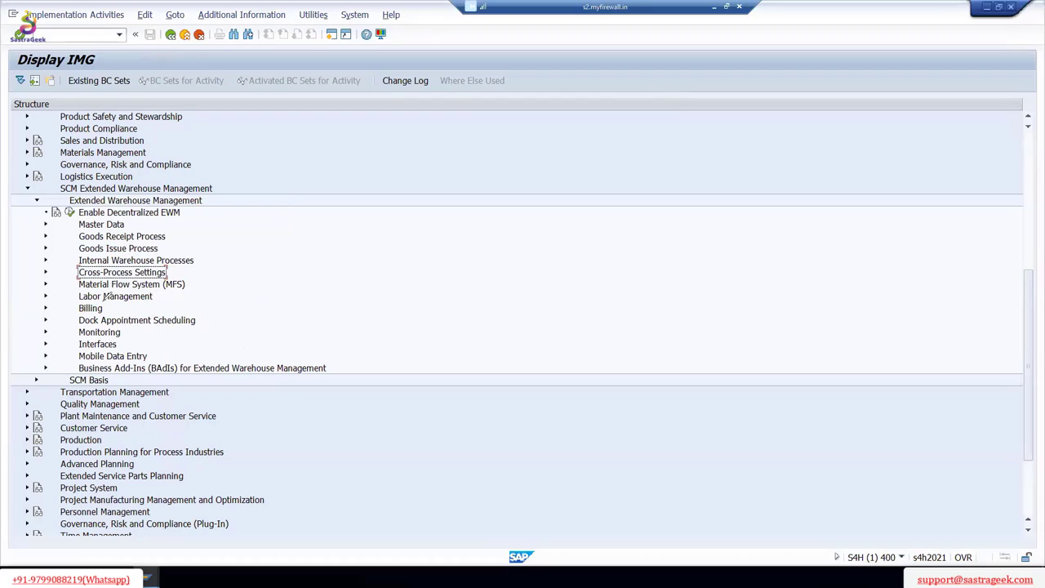
Step: Mark the Billing node with freehand strokes and clear them
mouse_move(107, 299)
left_mouse_down()
mouse_move(93, 295)
mouse_move(85, 317)
mouse_move(119, 300)
mouse_move(113, 312)
left_mouse_up()
left_click_drag(38, 314, 110, 311)
left_click_drag(36, 308, 115, 300)
key("Escape")
Step: Point freehand arrows at Material Flow System (MFS) and Labor Management, bracket the two nodes together, and clear the marks
mouse_move(162, 296)
left_mouse_down()
mouse_move(231, 291)
mouse_move(155, 296)
mouse_move(165, 302)
left_mouse_up()
mouse_move(196, 278)
left_mouse_down()
mouse_move(224, 275)
mouse_move(191, 278)
left_mouse_up()
left_click_drag(191, 278, 202, 283)
mouse_move(233, 261)
left_mouse_down()
mouse_move(248, 262)
mouse_move(250, 300)
left_mouse_up()
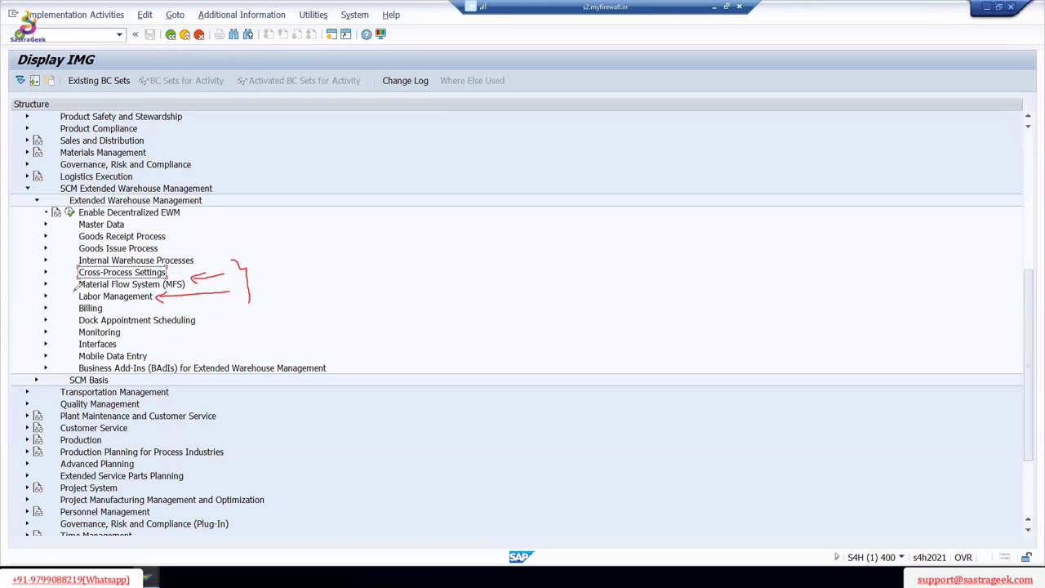
left_click_drag(70, 278, 63, 302)
key("e")
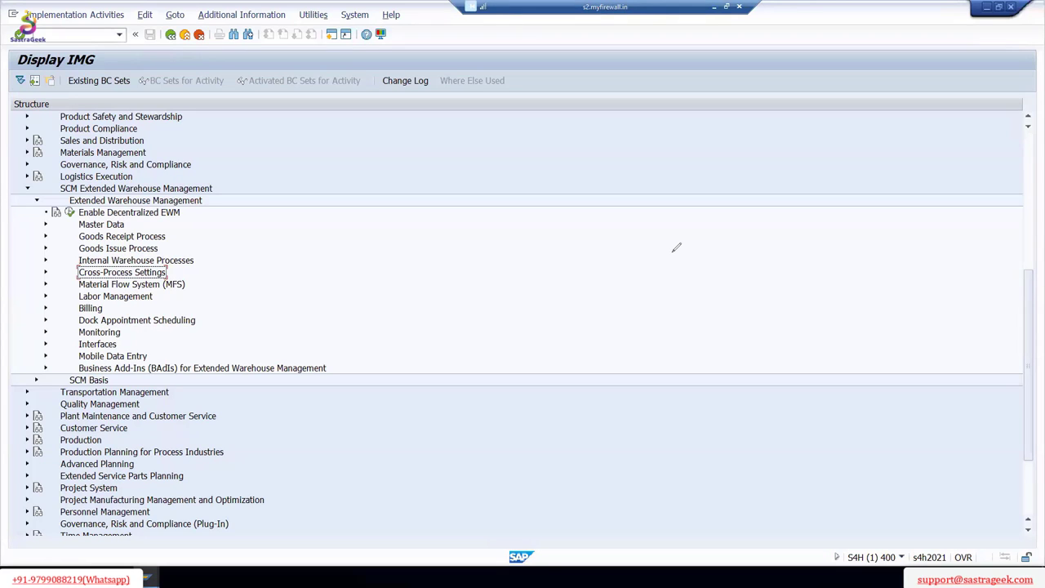
Step: Handwrite an arrow and the underlined note "6 hours" in the empty area beside the configuration tree, and clear it
left_click_drag(692, 223, 745, 209)
mouse_move(779, 171)
left_mouse_down()
mouse_move(773, 192)
mouse_move(820, 200)
mouse_move(829, 189)
mouse_move(872, 210)
left_mouse_up()
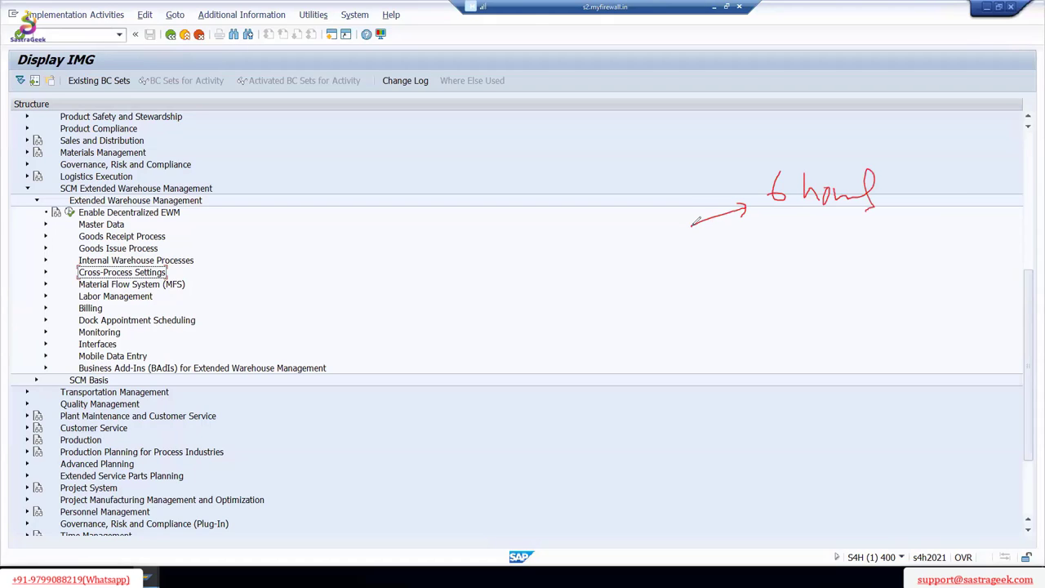
mouse_move(775, 209)
left_mouse_down()
mouse_move(843, 207)
mouse_move(867, 223)
left_mouse_up()
key("e")
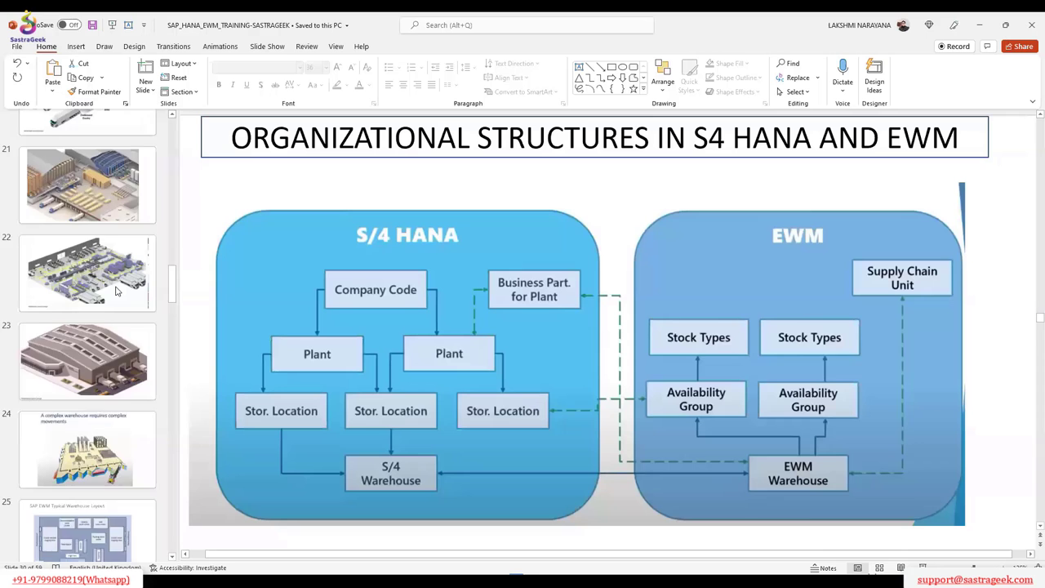
Step: In the PowerPoint deck, open the slide DATA TRANSFER BETWEEN ERP AND EWM and draw a check mark beside the CIF box
scroll(123, 326, "down", 10)
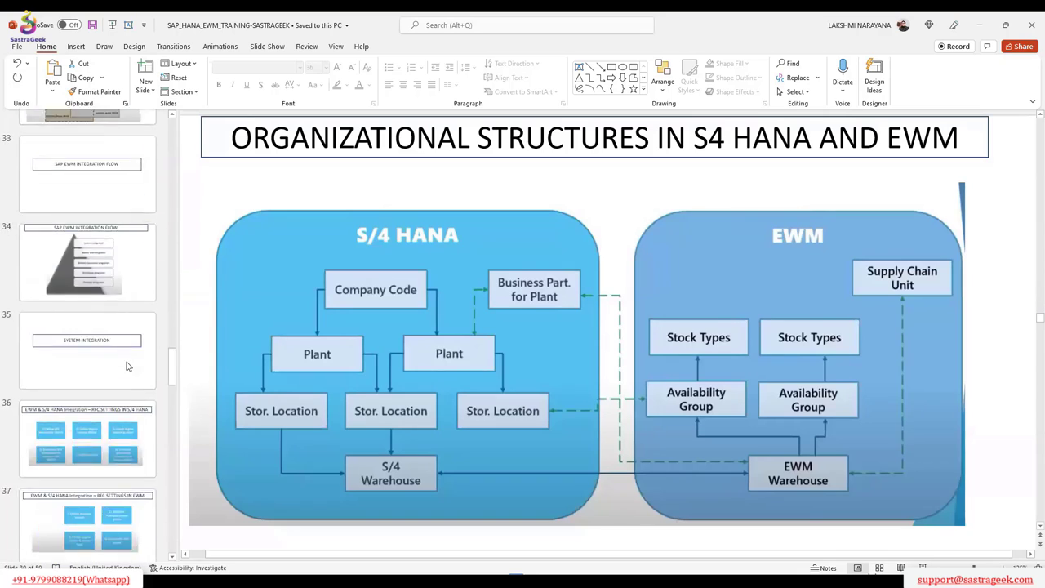
scroll(126, 367, "down", 9)
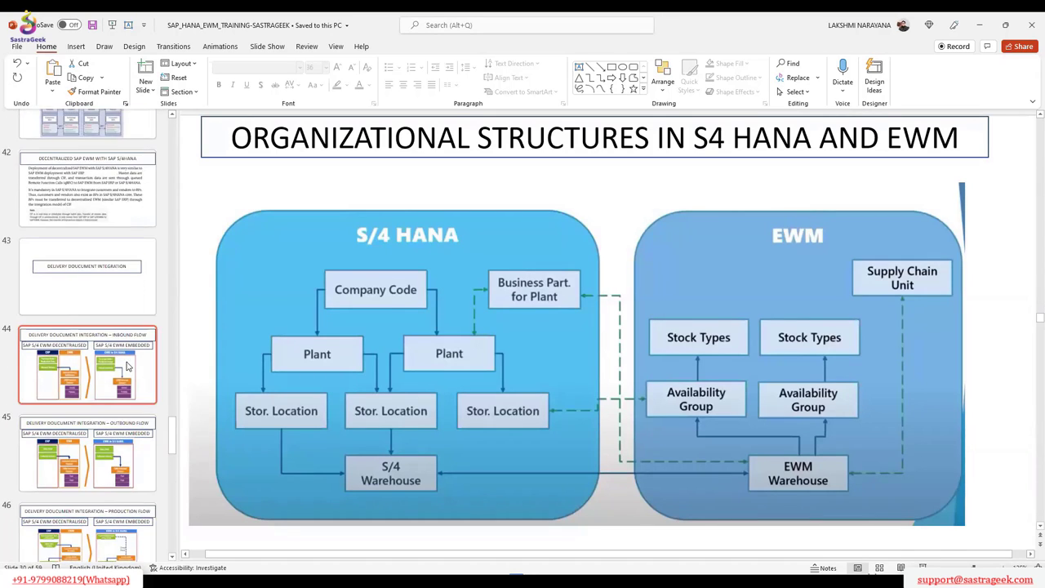
scroll(127, 367, "up", 5)
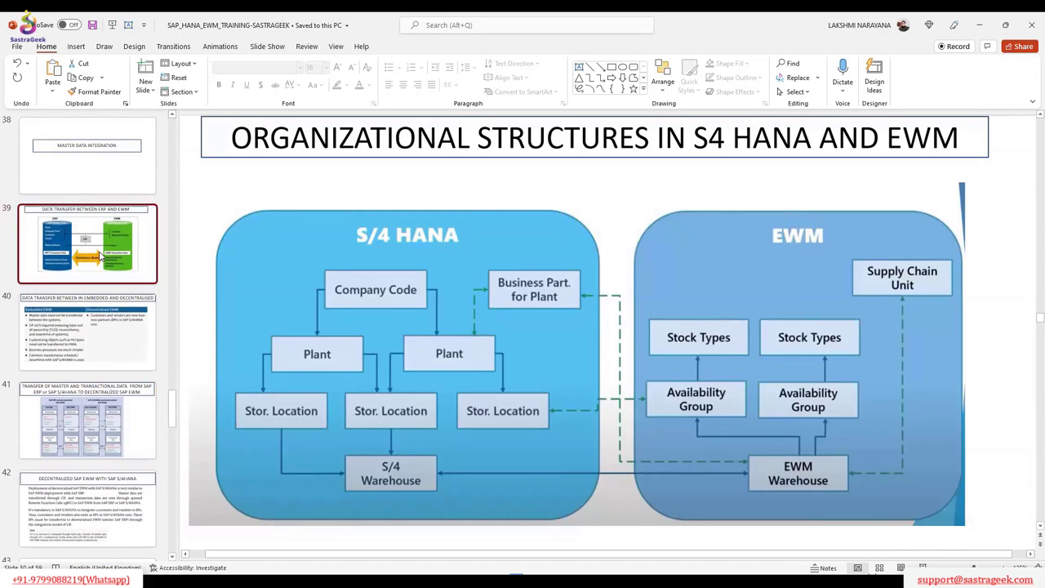
left_click(101, 257)
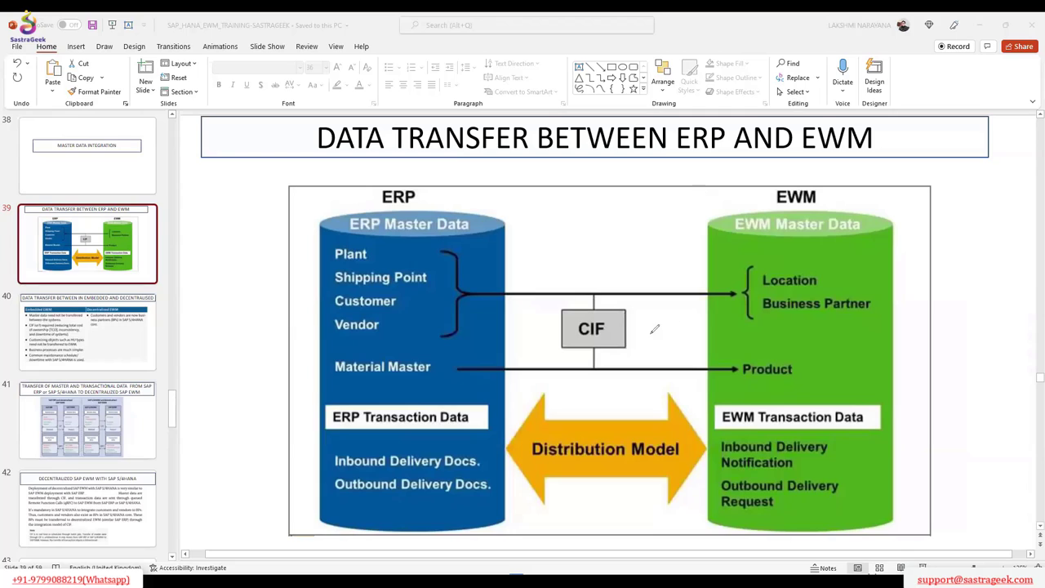
left_click_drag(630, 324, 656, 321)
Step: Browse the following slide thumbnails for the delivery document integration inbound flow slide
scroll(108, 320, "down", 6)
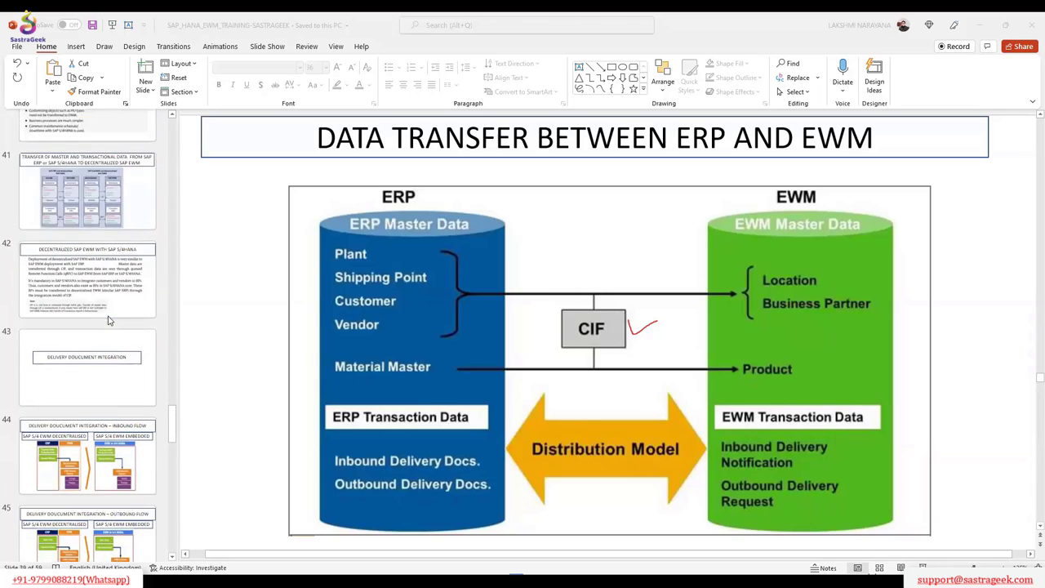
scroll(109, 320, "up", 1)
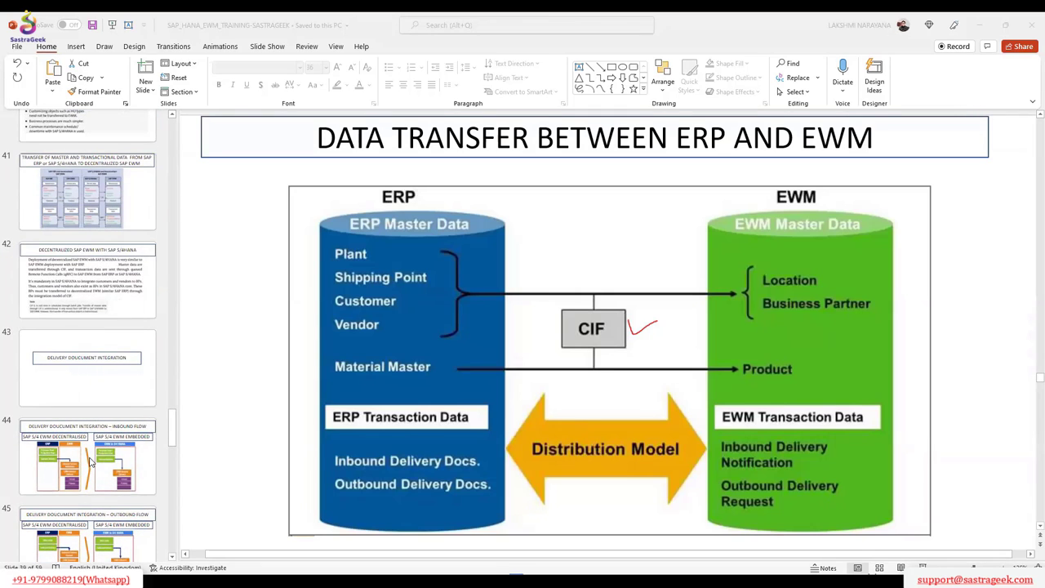